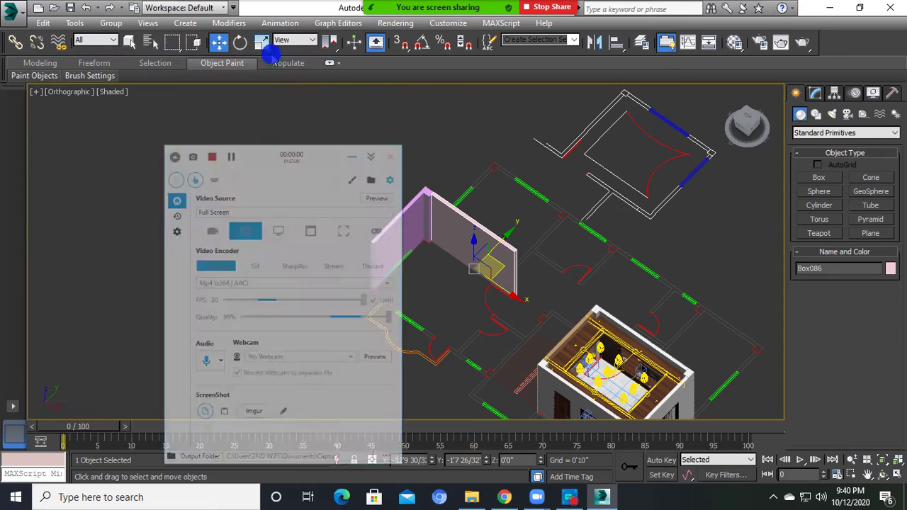
- Orbit and zoom around the pink wall and floor plan, clearing the current selection
{"action": "mouse_move", "coordinate": [506, 273]}
{"action": "middle_mouse_down", "text": "alt"}
{"action": "mouse_move", "coordinate": [530, 259]}
{"action": "mouse_move", "coordinate": [528, 296]}
{"action": "middle_mouse_up", "text": "alt"}
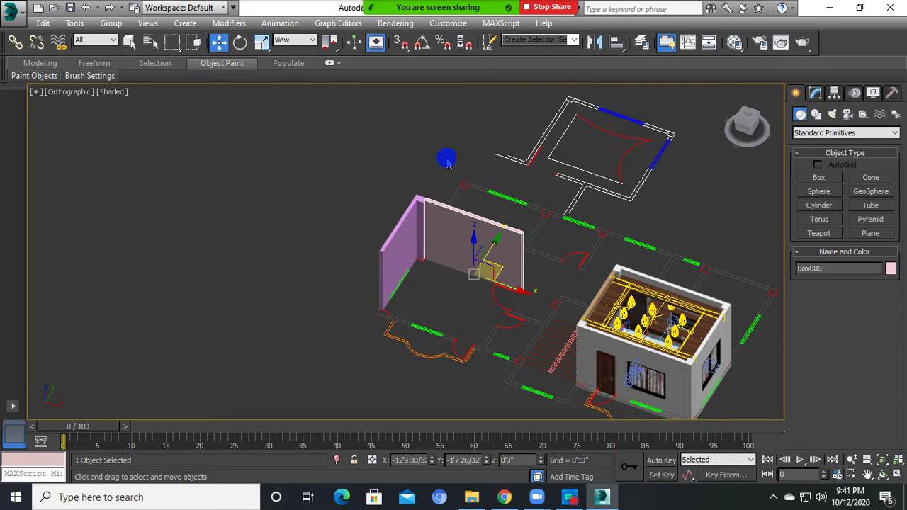
{"action": "scroll", "coordinate": [478, 251], "scroll_direction": "up", "scroll_amount": 3}
{"action": "middle_click_drag", "start_coordinate": [478, 251], "coordinate": [478, 309]}
{"action": "scroll", "coordinate": [340, 194], "scroll_direction": "up", "scroll_amount": 1}
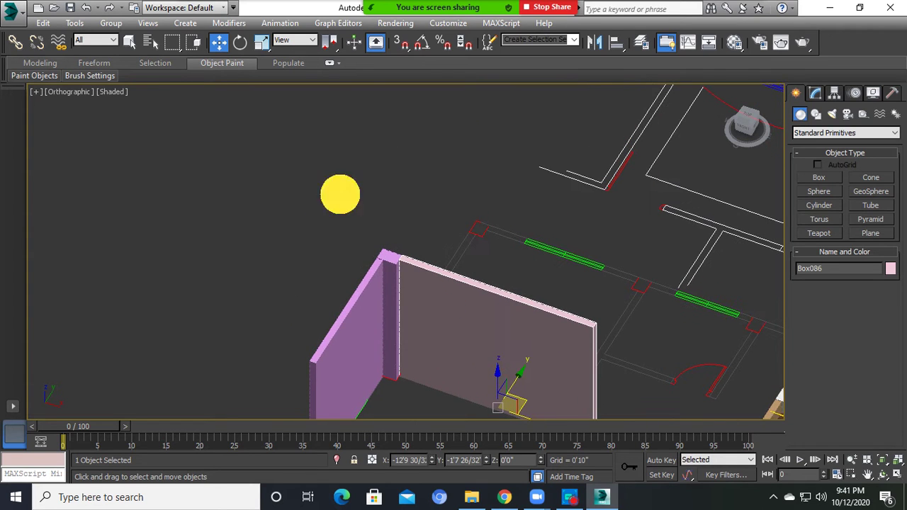
{"action": "left_click", "coordinate": [340, 194]}
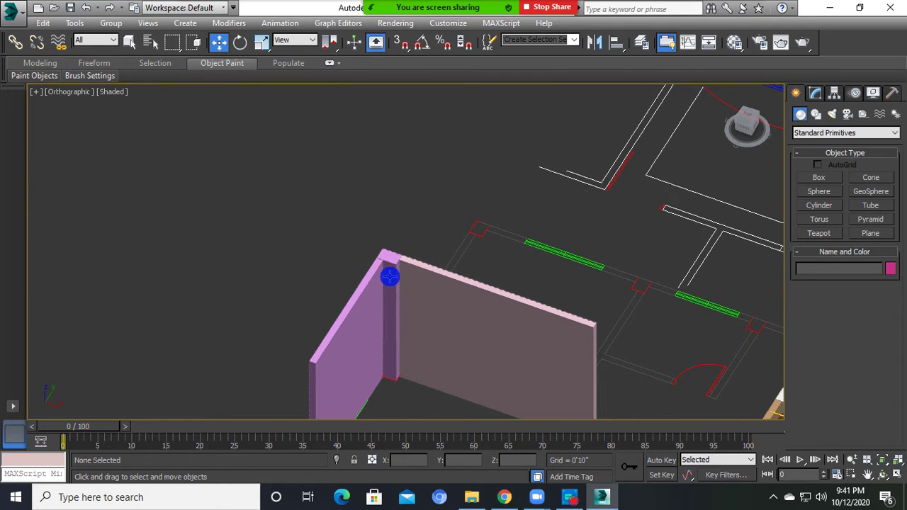
{"action": "scroll", "coordinate": [391, 277], "scroll_direction": "down", "scroll_amount": 3}
{"action": "middle_click_drag", "start_coordinate": [401, 277], "coordinate": [397, 229]}
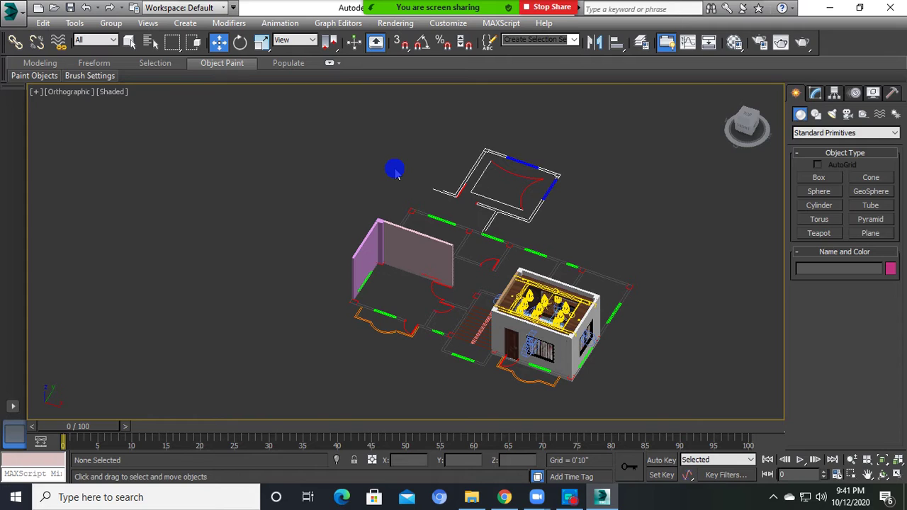
{"action": "scroll", "coordinate": [376, 247], "scroll_direction": "up", "scroll_amount": 4}
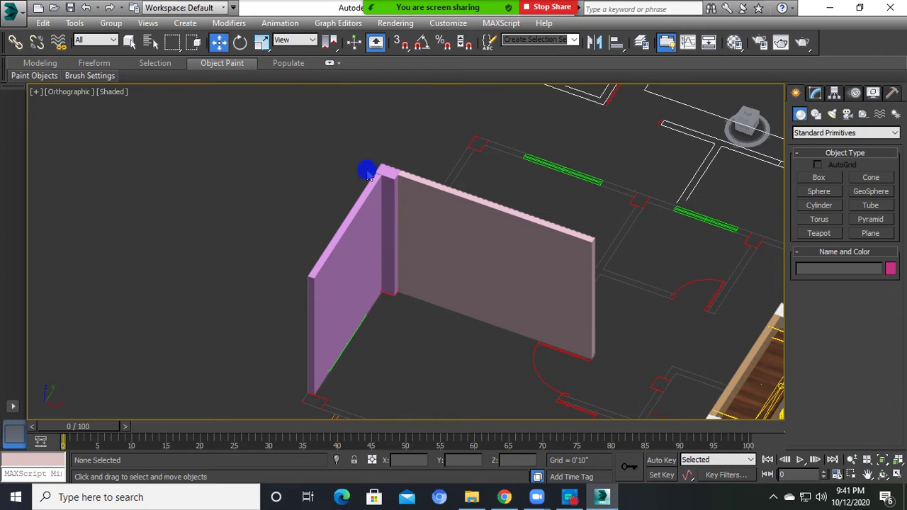
{"action": "scroll", "coordinate": [364, 168], "scroll_direction": "down", "scroll_amount": 5}
{"action": "scroll", "coordinate": [385, 295], "scroll_direction": "up", "scroll_amount": 5}
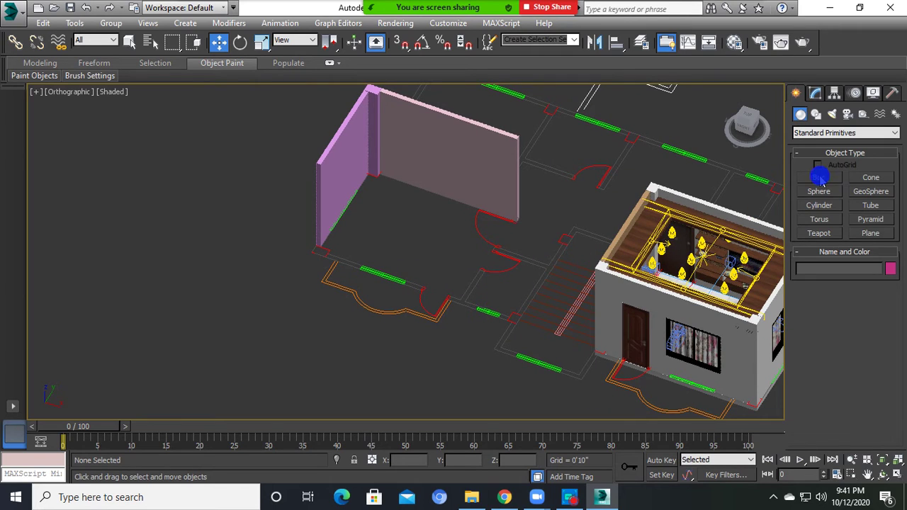
- Orbit to a near top-down view of the floor plan, then back toward the pink walls
{"action": "left_click", "coordinate": [819, 177]}
{"action": "mouse_move", "coordinate": [553, 227]}
{"action": "middle_mouse_down", "text": "alt"}
{"action": "mouse_move", "coordinate": [532, 335]}
{"action": "mouse_move", "coordinate": [538, 298]}
{"action": "middle_mouse_up", "text": "alt"}
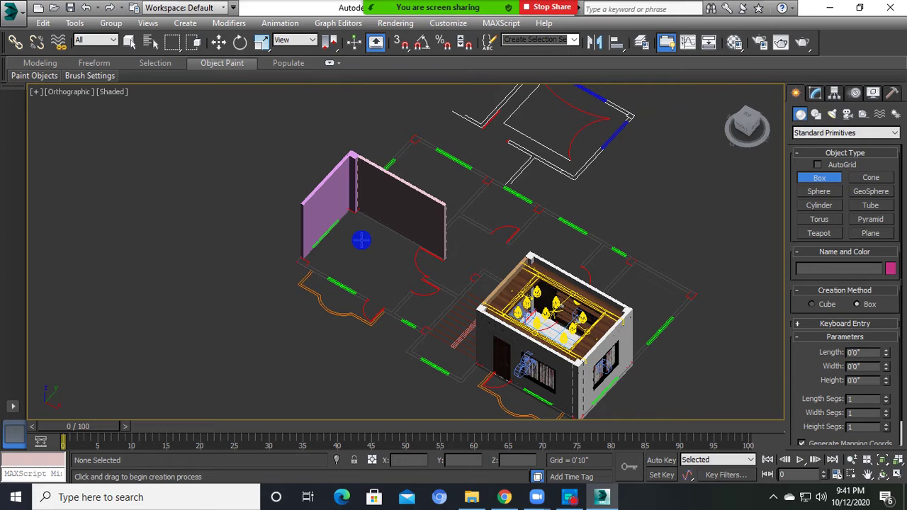
{"action": "middle_click_drag", "start_coordinate": [361, 240], "coordinate": [460, 225], "text": "alt"}
{"action": "middle_click_drag", "start_coordinate": [449, 277], "coordinate": [484, 292], "text": "alt"}
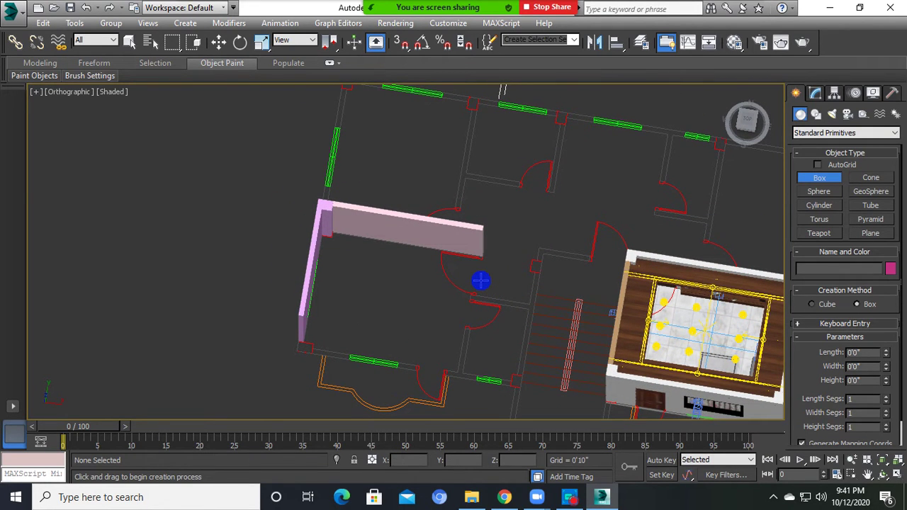
{"action": "middle_click_drag", "start_coordinate": [480, 280], "coordinate": [387, 279], "text": "alt"}
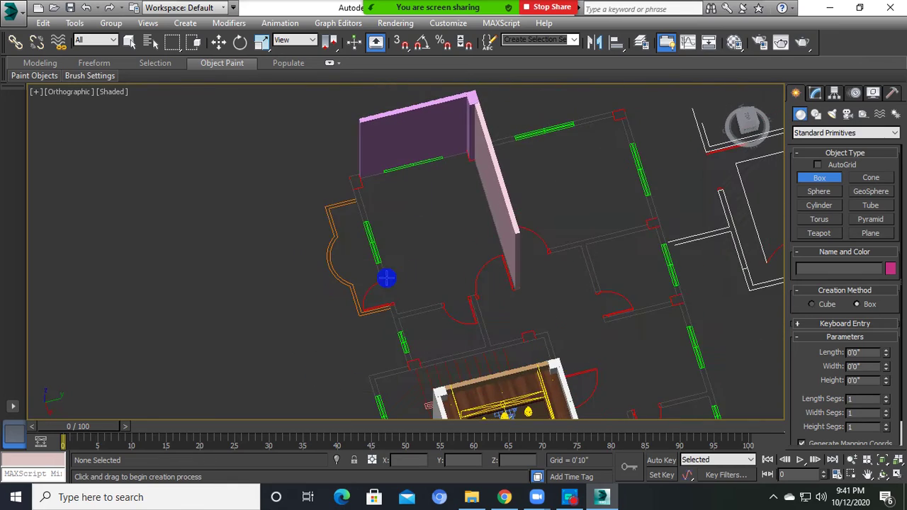
{"action": "mouse_move", "coordinate": [365, 222]}
{"action": "middle_mouse_down", "text": "alt"}
{"action": "mouse_move", "coordinate": [408, 196]}
{"action": "mouse_move", "coordinate": [428, 243]}
{"action": "middle_mouse_up", "text": "alt"}
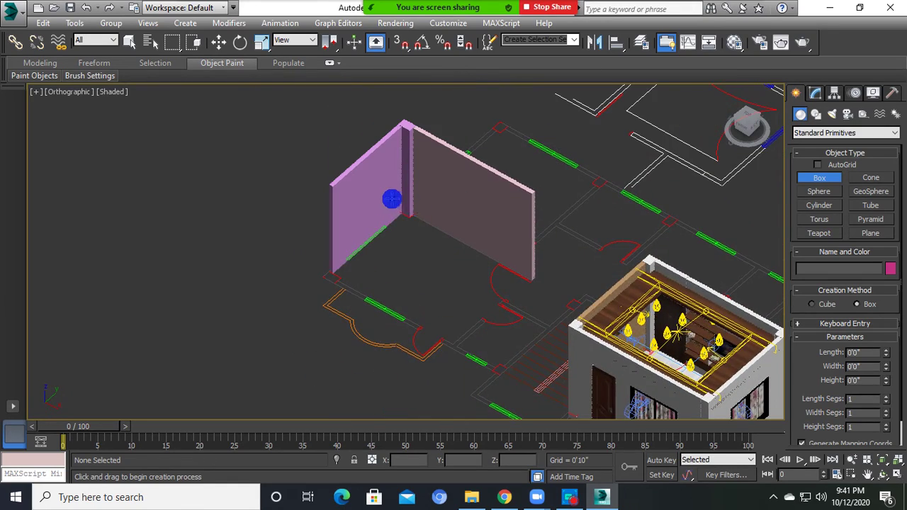
{"action": "scroll", "coordinate": [360, 243], "scroll_direction": "up", "scroll_amount": 4}
{"action": "key", "text": "w"}
{"action": "scroll", "coordinate": [360, 243], "scroll_direction": "down", "scroll_amount": 4}
{"action": "scroll", "coordinate": [397, 262], "scroll_direction": "down", "scroll_amount": 2}
- Select both pink walls and hide them with Hide Selection
{"action": "left_click", "coordinate": [421, 197]}
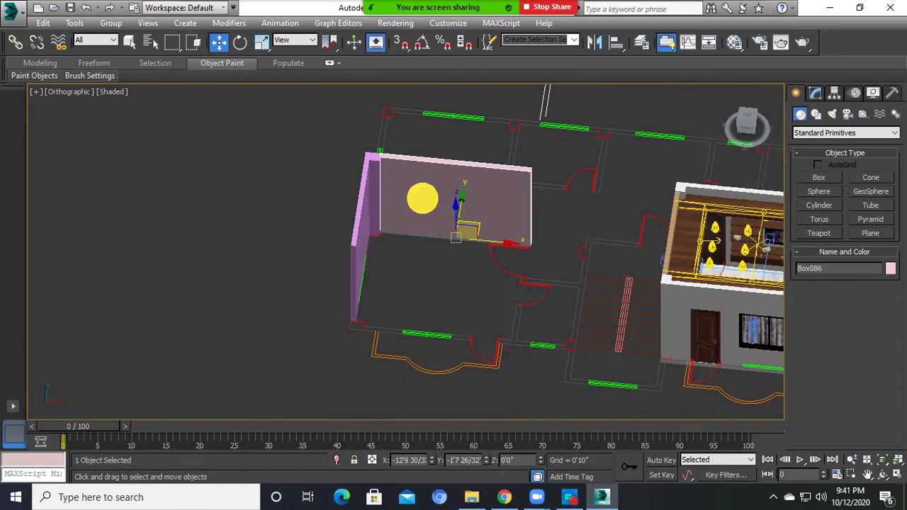
{"action": "mouse_move", "coordinate": [518, 260]}
{"action": "middle_mouse_down", "text": "alt"}
{"action": "mouse_move", "coordinate": [508, 296]}
{"action": "mouse_move", "coordinate": [464, 267]}
{"action": "mouse_move", "coordinate": [514, 294]}
{"action": "middle_mouse_up", "text": "alt"}
{"action": "scroll", "coordinate": [522, 284], "scroll_direction": "up", "scroll_amount": 3}
{"action": "scroll", "coordinate": [545, 294], "scroll_direction": "down", "scroll_amount": 3}
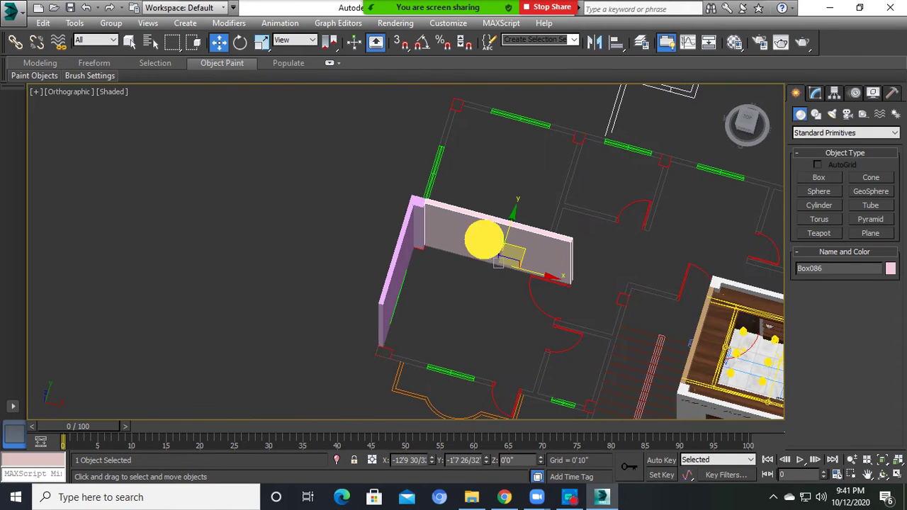
{"action": "left_click", "coordinate": [395, 277], "text": "ctrl"}
{"action": "right_click", "coordinate": [393, 271]}
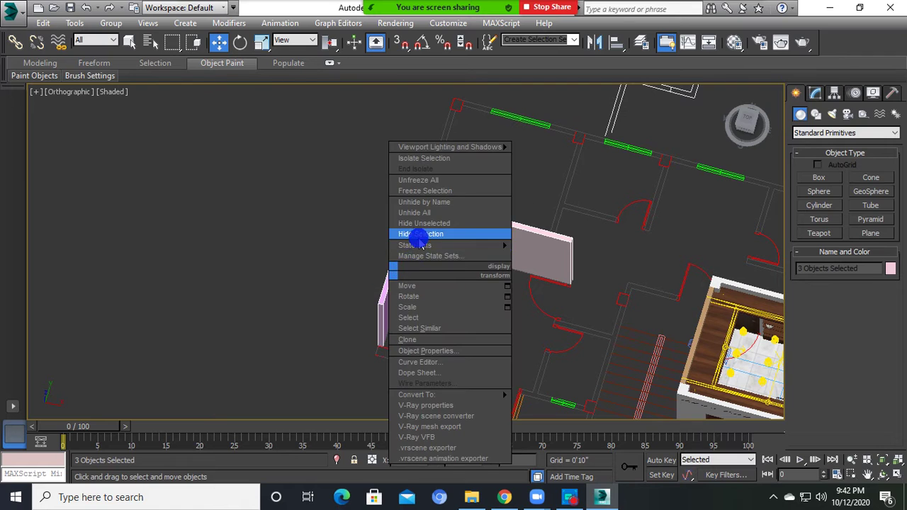
{"action": "left_click", "coordinate": [415, 237]}
{"action": "middle_click_drag", "start_coordinate": [530, 238], "coordinate": [553, 286], "text": "alt"}
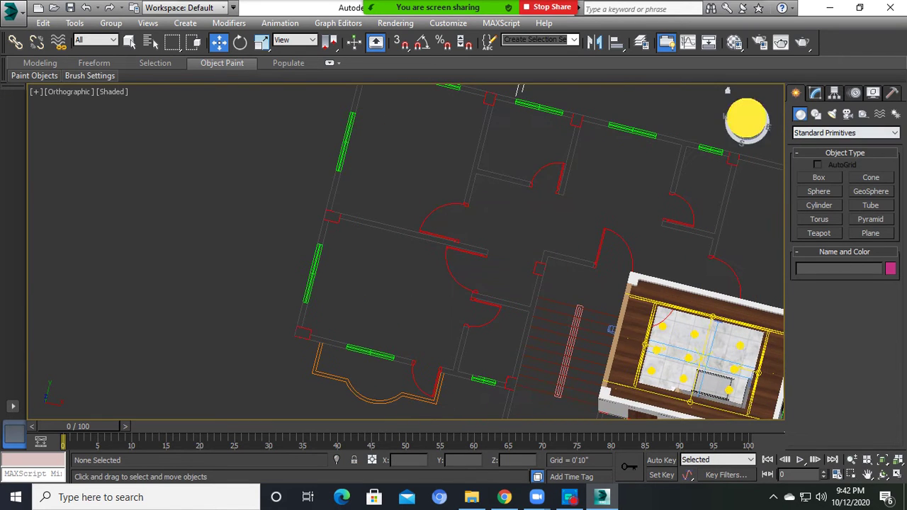
- Switch to Top view and pan the floor plan into position
{"action": "key", "text": "t"}
{"action": "scroll", "coordinate": [699, 239], "scroll_direction": "up", "scroll_amount": 2}
{"action": "scroll", "coordinate": [676, 235], "scroll_direction": "down", "scroll_amount": 2}
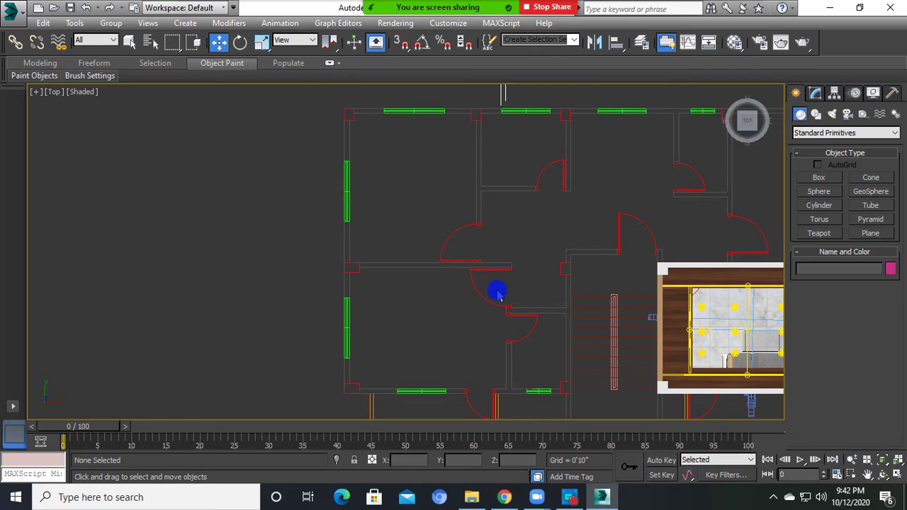
{"action": "mouse_move", "coordinate": [532, 302]}
{"action": "middle_mouse_down"}
{"action": "mouse_move", "coordinate": [517, 249]}
{"action": "mouse_move", "coordinate": [482, 229]}
{"action": "middle_mouse_up"}
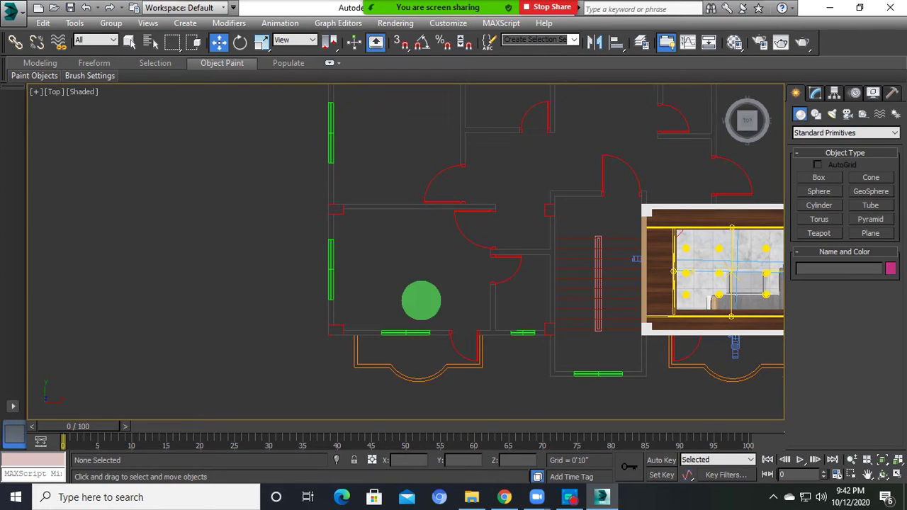
{"action": "scroll", "coordinate": [418, 300], "scroll_direction": "up", "scroll_amount": 2}
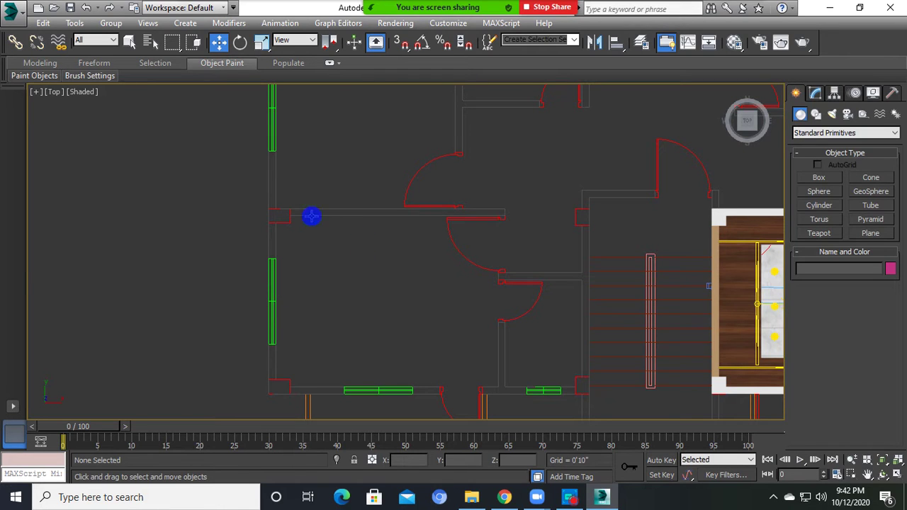
- Draw a cyan box in the room's lower left and a long thin pink box along its top wall
{"action": "left_click", "coordinate": [819, 177]}
{"action": "mouse_move", "coordinate": [302, 310]}
{"action": "left_mouse_down"}
{"action": "mouse_move", "coordinate": [455, 384]}
{"action": "mouse_move", "coordinate": [388, 374]}
{"action": "left_mouse_up"}
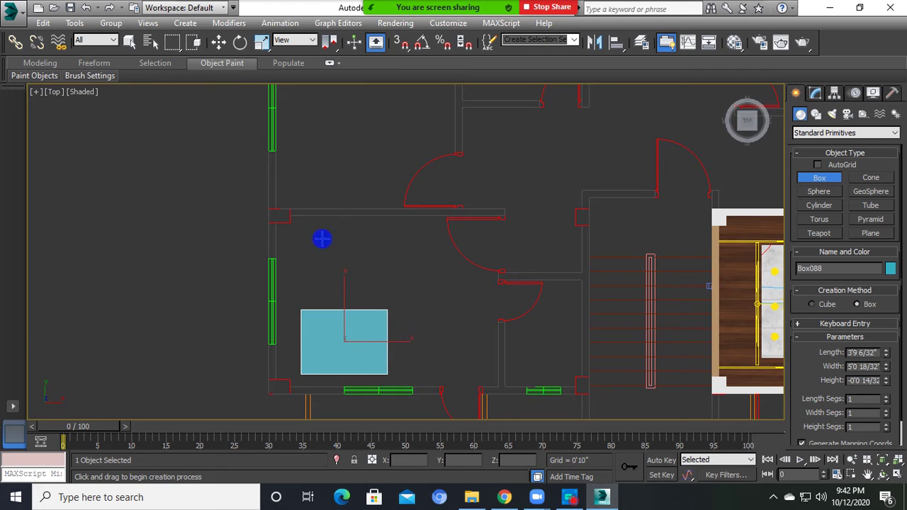
{"action": "left_click_drag", "start_coordinate": [299, 222], "coordinate": [437, 233]}
{"action": "middle_click_drag", "start_coordinate": [365, 300], "coordinate": [387, 283]}
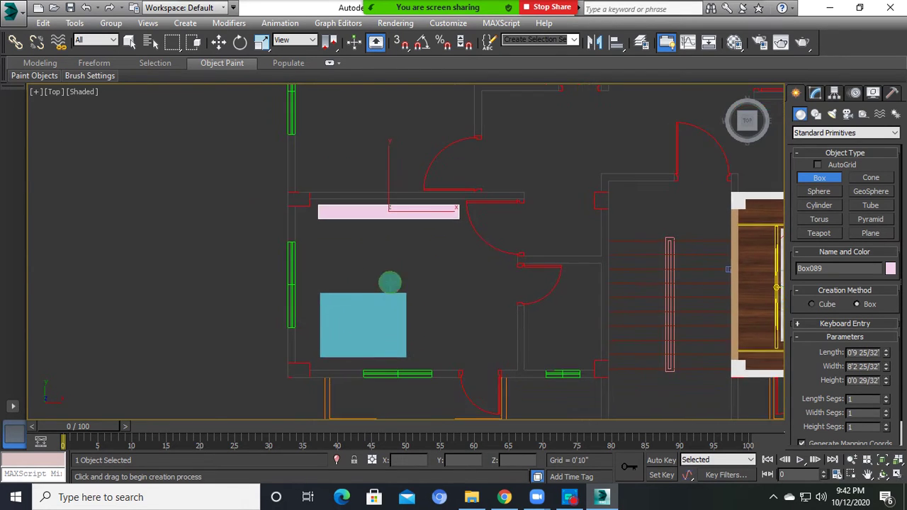
{"action": "key", "text": "w"}
- Select the cyan and pink boxes and turn on 3D Snaps with S
{"action": "left_click", "coordinate": [378, 315]}
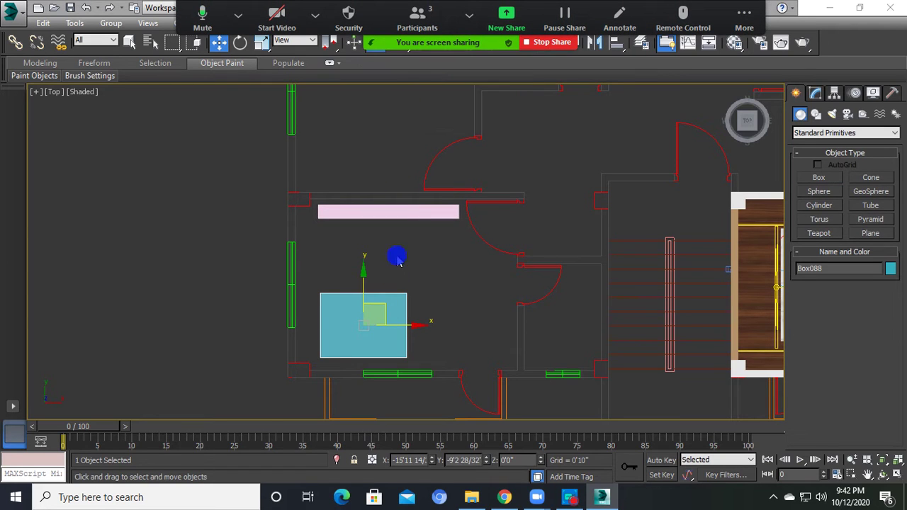
{"action": "left_click", "coordinate": [567, 494]}
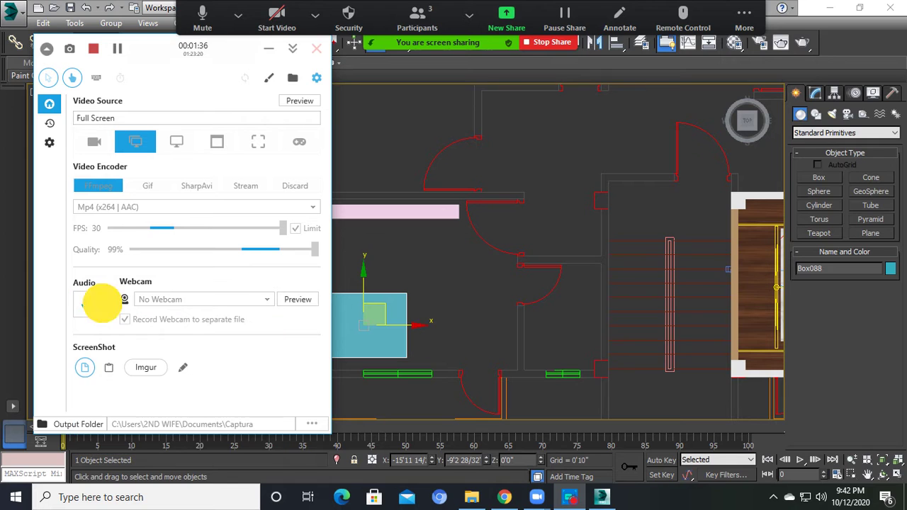
{"action": "left_click", "coordinate": [269, 48]}
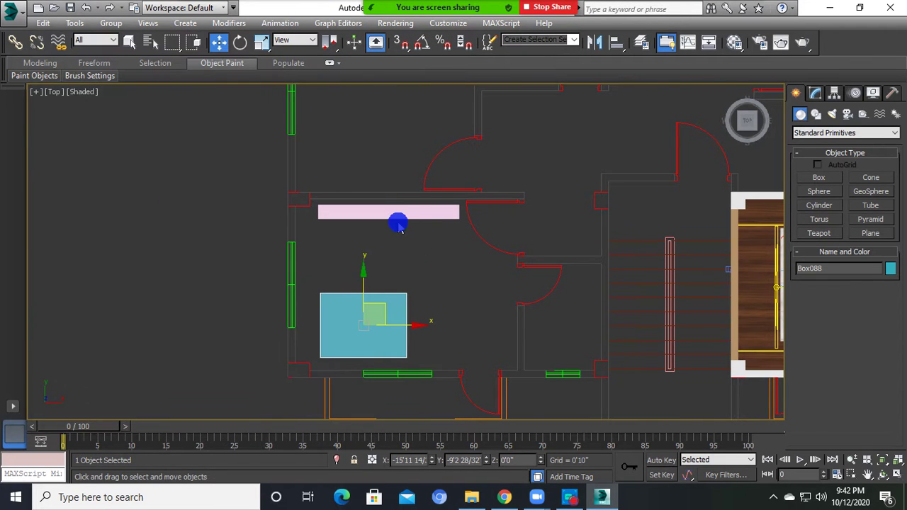
{"action": "left_click", "coordinate": [393, 216]}
{"action": "key", "text": "s"}
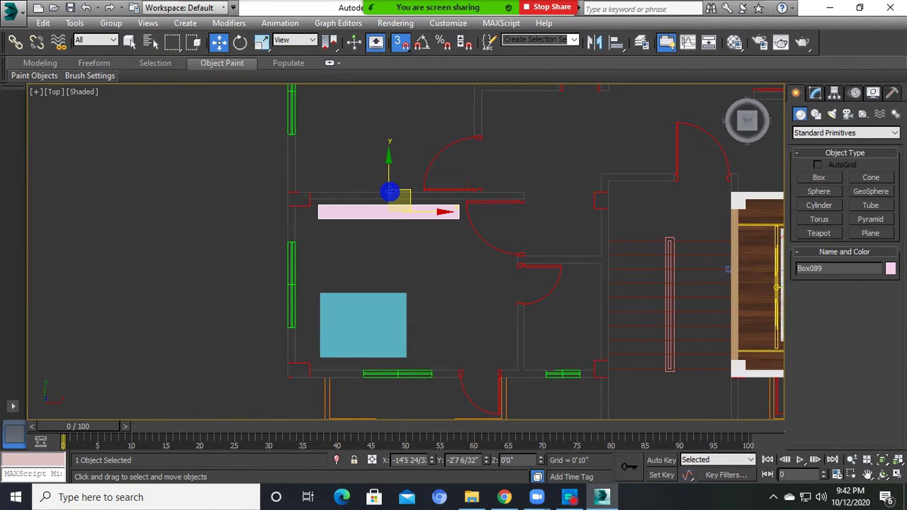
{"action": "left_click", "coordinate": [380, 324]}
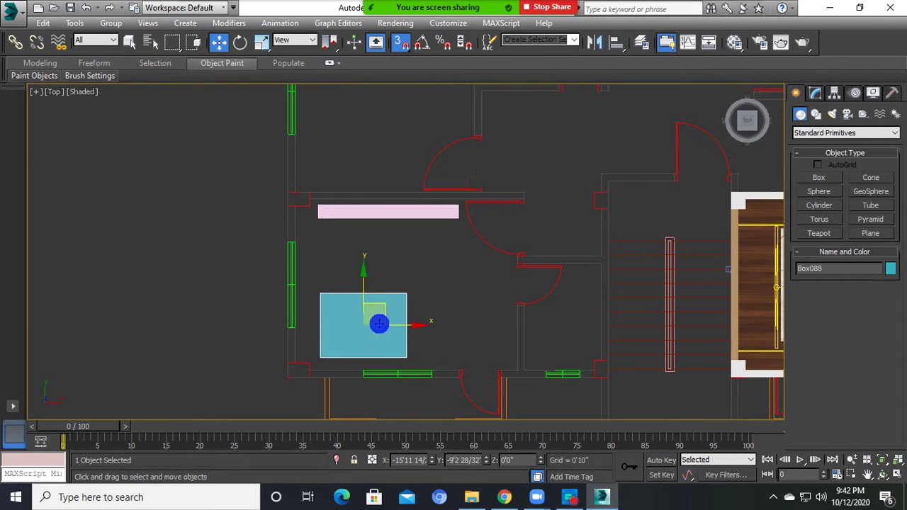
- Draw a narrow pink box at the room's right side
{"action": "left_click", "coordinate": [821, 177]}
{"action": "scroll", "coordinate": [498, 341], "scroll_direction": "up", "scroll_amount": 3}
{"action": "mouse_move", "coordinate": [534, 397]}
{"action": "left_mouse_down"}
{"action": "mouse_move", "coordinate": [498, 270]}
{"action": "mouse_move", "coordinate": [534, 320]}
{"action": "left_mouse_up"}
{"action": "scroll", "coordinate": [481, 296], "scroll_direction": "down", "scroll_amount": 4}
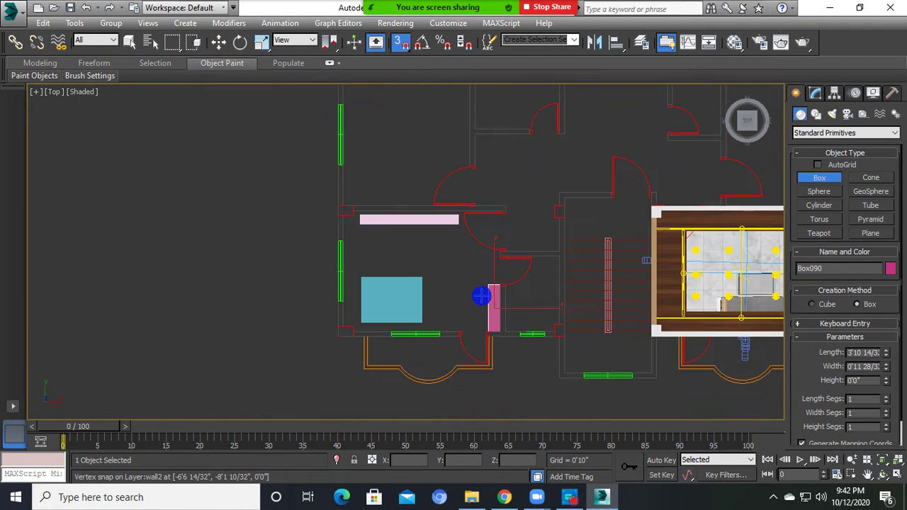
{"action": "scroll", "coordinate": [468, 312], "scroll_direction": "up", "scroll_amount": 1}
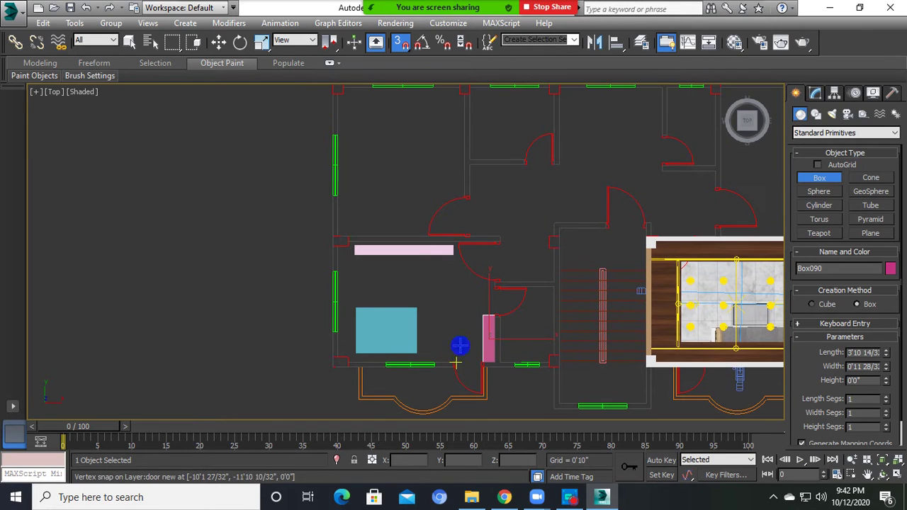
{"action": "scroll", "coordinate": [417, 357], "scroll_direction": "up", "scroll_amount": 1}
{"action": "left_click", "coordinate": [387, 312]}
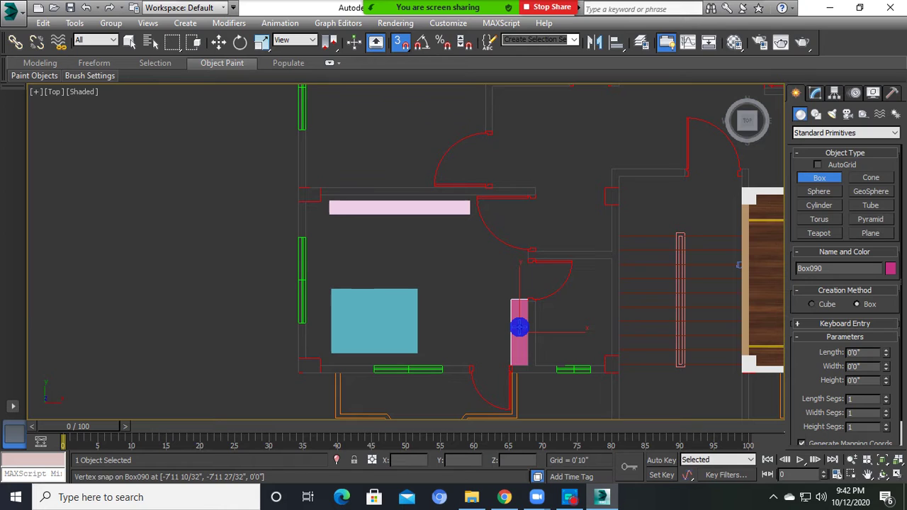
{"action": "key", "text": "w"}
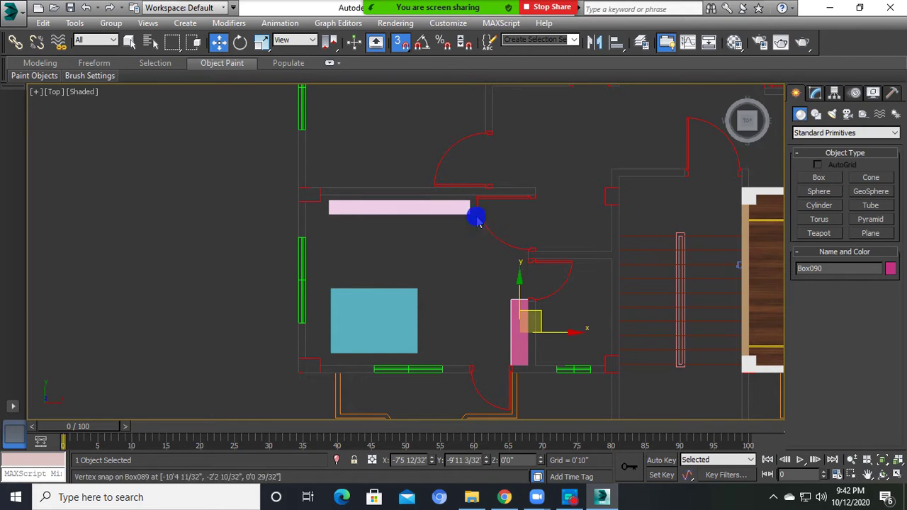
- Remove the blue box and the pink horizontal wall from the top view
{"action": "left_click", "coordinate": [374, 315]}
{"action": "key", "text": "Delete"}
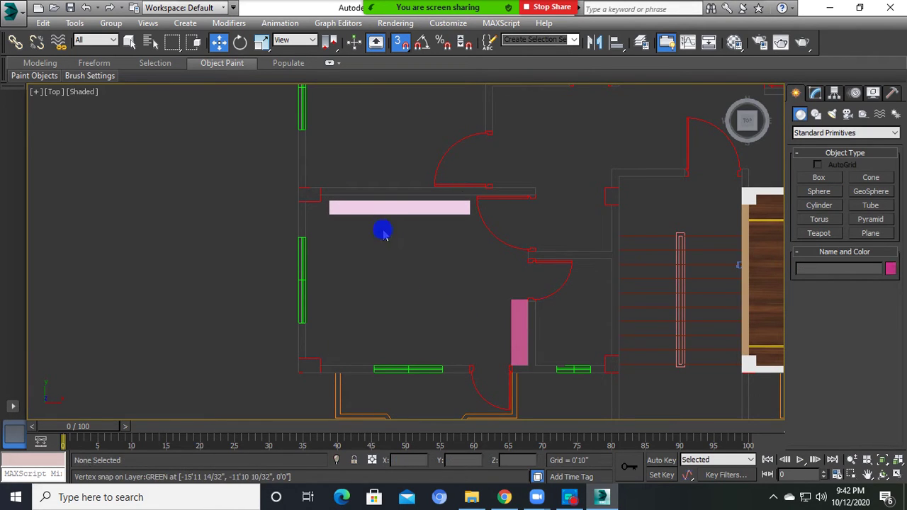
{"action": "left_click", "coordinate": [385, 208]}
{"action": "key", "text": "Delete"}
{"action": "mouse_move", "coordinate": [385, 209]}
{"action": "middle_mouse_down"}
{"action": "mouse_move", "coordinate": [379, 314]}
{"action": "mouse_move", "coordinate": [376, 273]}
{"action": "middle_mouse_up"}
{"action": "scroll", "coordinate": [378, 314], "scroll_direction": "down", "scroll_amount": 3}
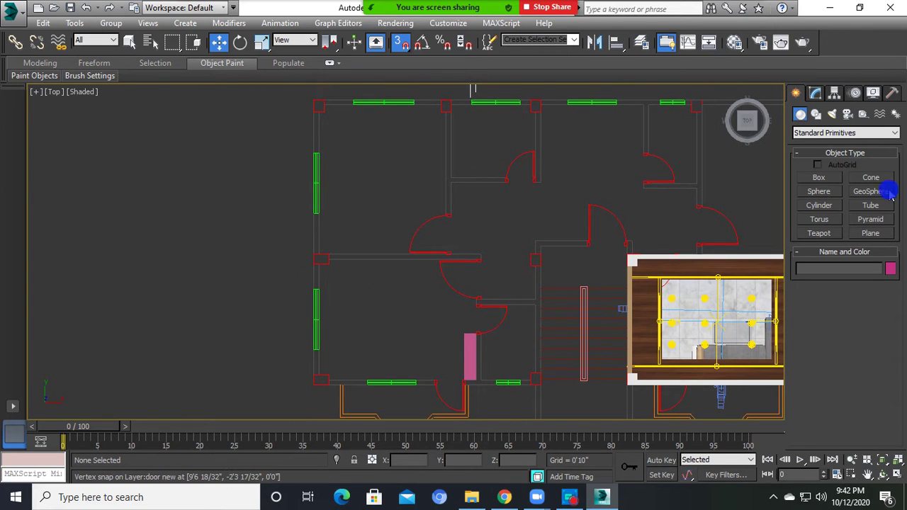
- Draw a trial box over the left room, then delete it
{"action": "left_click", "coordinate": [819, 177]}
{"action": "left_click_drag", "start_coordinate": [256, 230], "coordinate": [433, 282]}
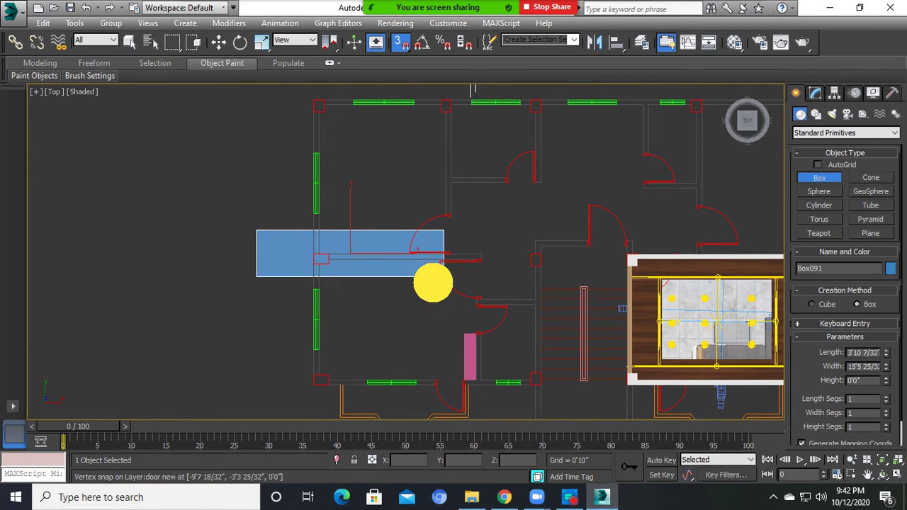
{"action": "key", "text": "w"}
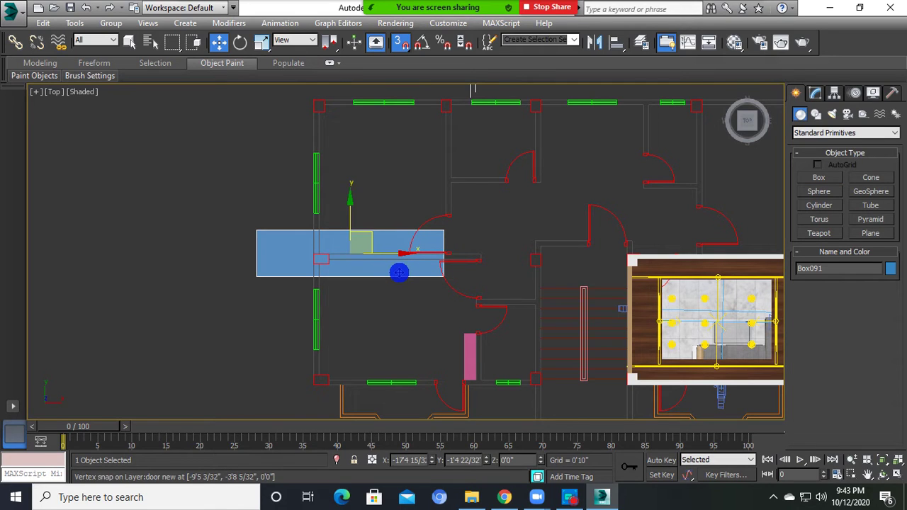
{"action": "key", "text": "Delete"}
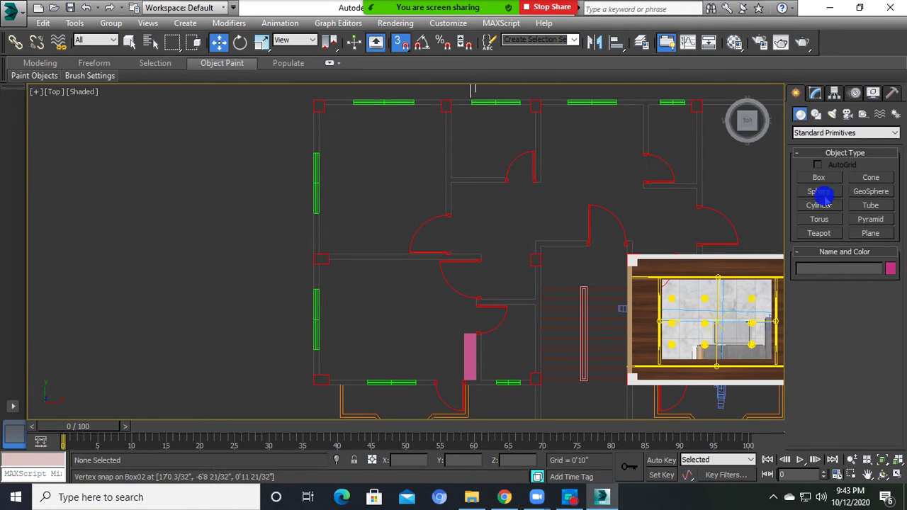
- Draw a thin box along the interior wall, then undo it
{"action": "left_click", "coordinate": [819, 179]}
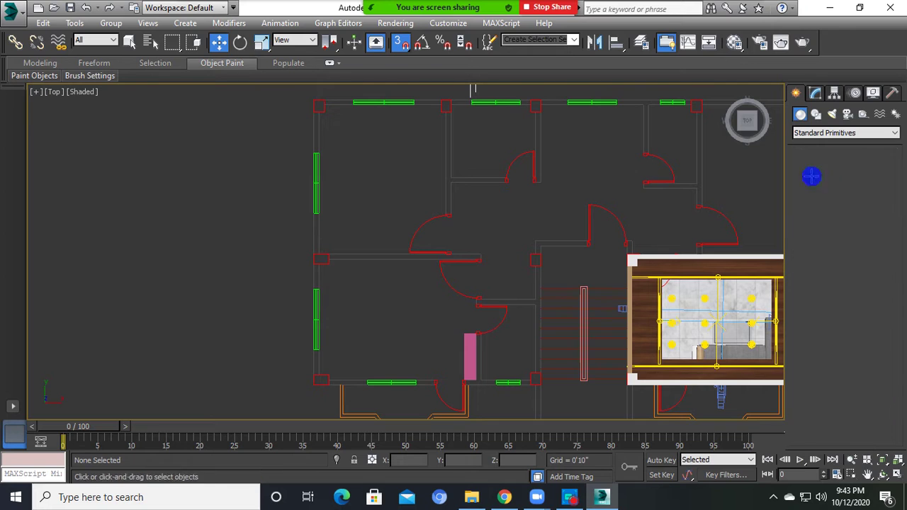
{"action": "scroll", "coordinate": [399, 258], "scroll_direction": "up", "scroll_amount": 3}
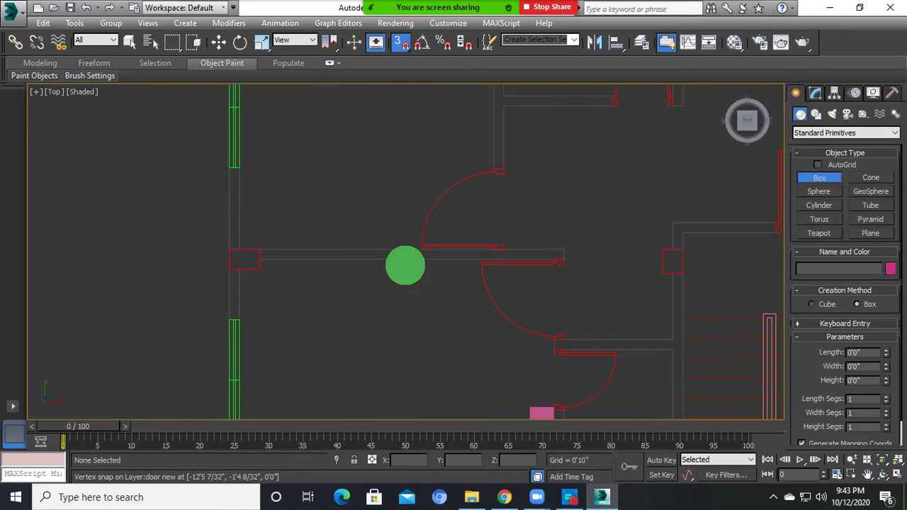
{"action": "scroll", "coordinate": [557, 300], "scroll_direction": "up", "scroll_amount": 1}
{"action": "scroll", "coordinate": [536, 276], "scroll_direction": "up", "scroll_amount": 2}
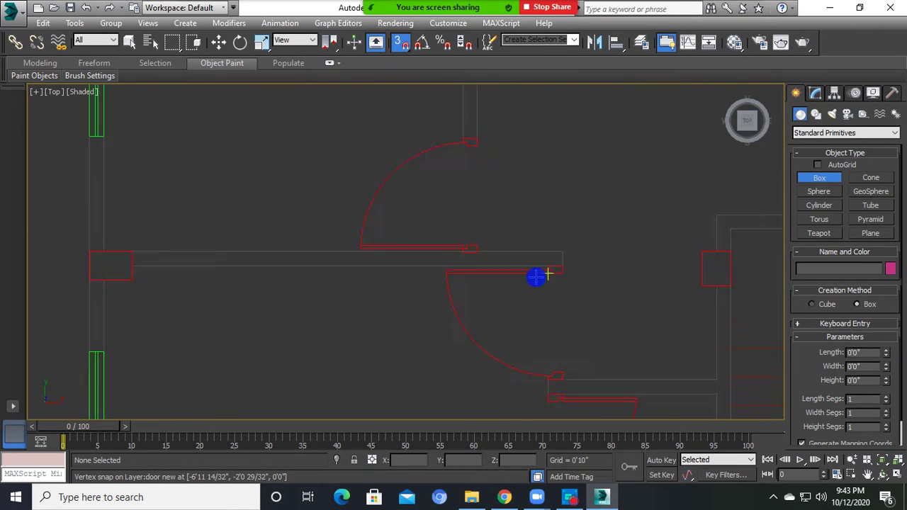
{"action": "scroll", "coordinate": [575, 267], "scroll_direction": "up", "scroll_amount": 2}
{"action": "scroll", "coordinate": [515, 288], "scroll_direction": "down", "scroll_amount": 1}
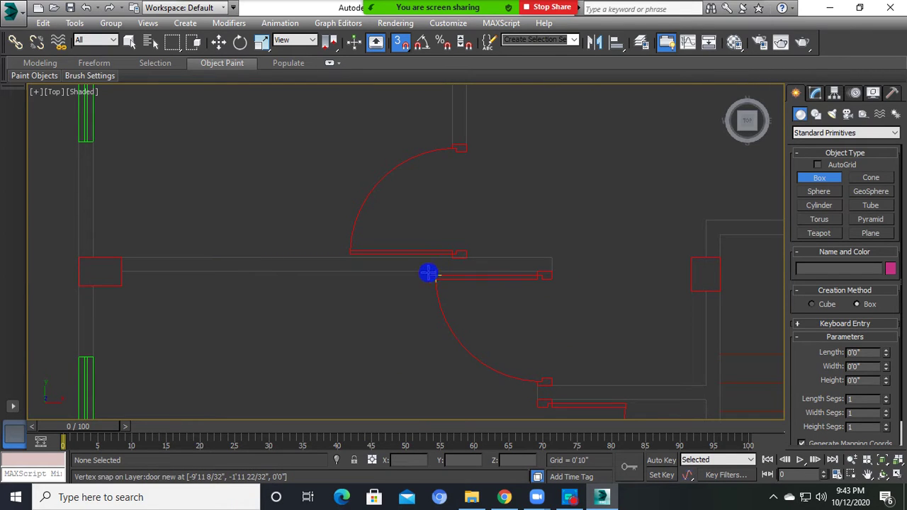
{"action": "left_click_drag", "start_coordinate": [121, 272], "coordinate": [435, 279]}
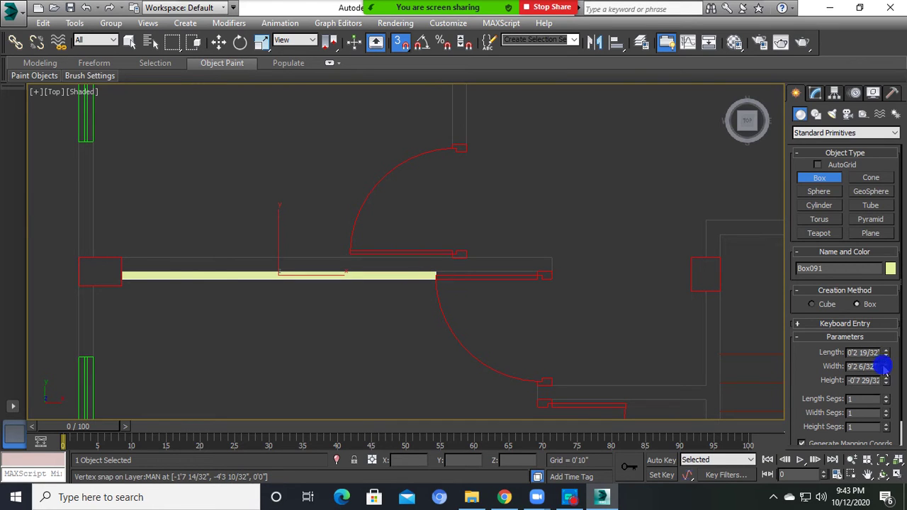
{"action": "left_click", "coordinate": [886, 351]}
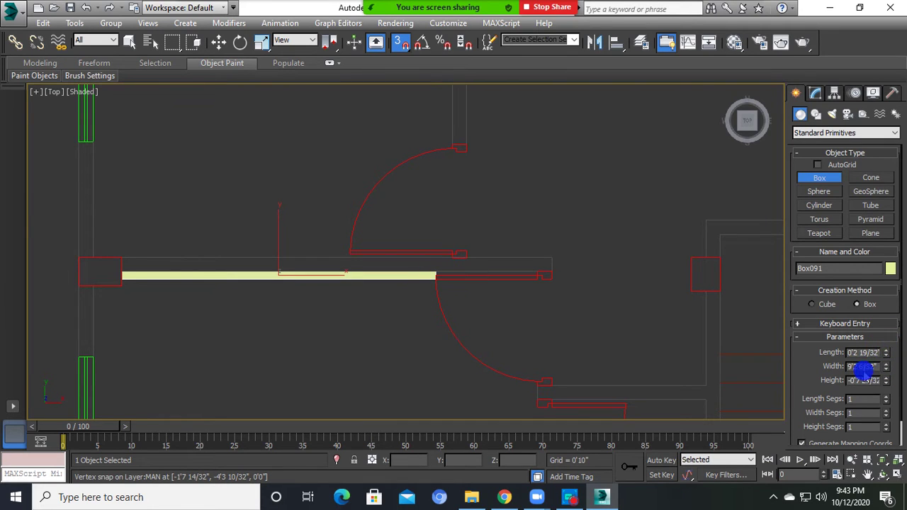
{"action": "key", "text": "ctrl+z"}
- Unhide All objects and orbit to see the pink corner walls in perspective
{"action": "scroll", "coordinate": [486, 298], "scroll_direction": "down", "scroll_amount": 5}
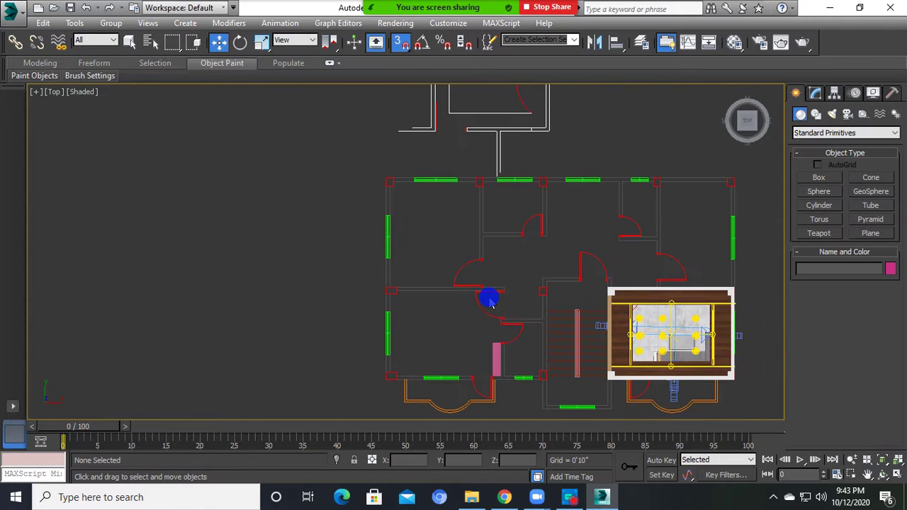
{"action": "scroll", "coordinate": [479, 301], "scroll_direction": "up", "scroll_amount": 3}
{"action": "scroll", "coordinate": [442, 260], "scroll_direction": "down", "scroll_amount": 3}
{"action": "middle_click_drag", "start_coordinate": [441, 259], "coordinate": [447, 265], "text": "alt"}
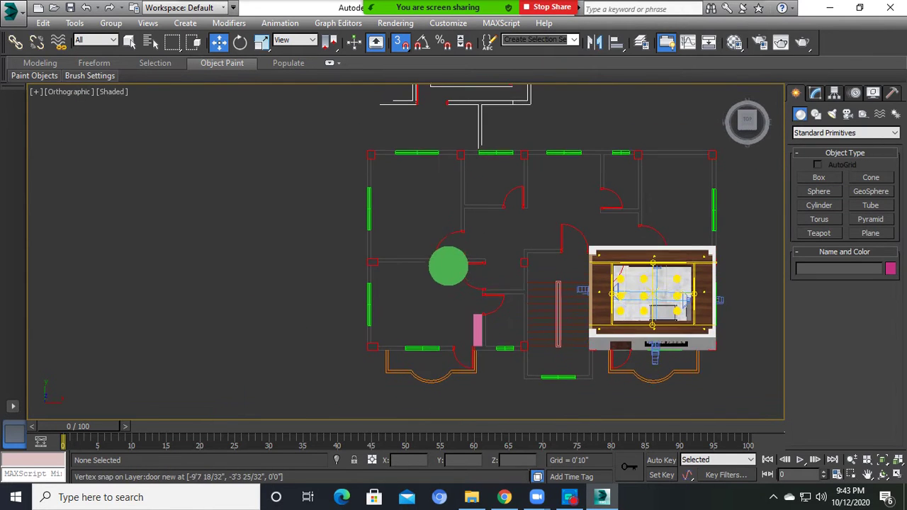
{"action": "right_click", "coordinate": [439, 257]}
{"action": "left_click", "coordinate": [461, 197]}
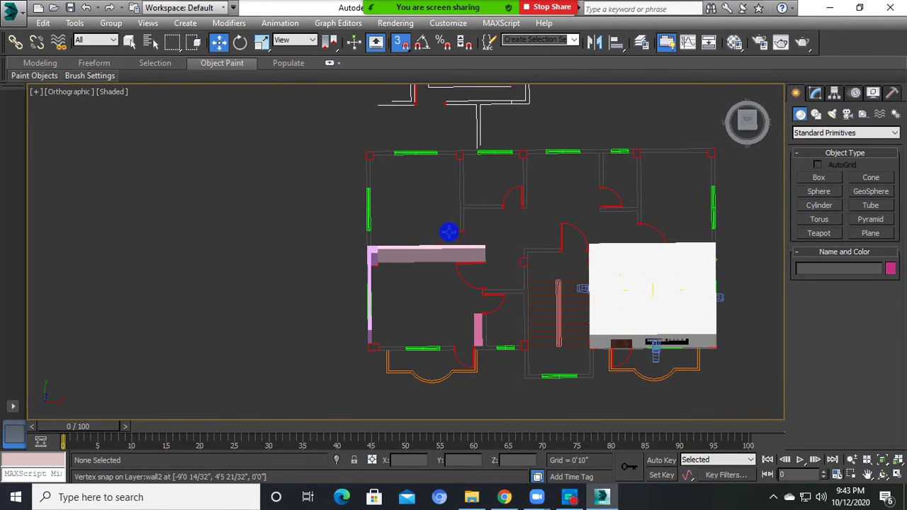
{"action": "scroll", "coordinate": [450, 269], "scroll_direction": "up", "scroll_amount": 3}
{"action": "middle_click_drag", "start_coordinate": [451, 309], "coordinate": [426, 278], "text": "alt"}
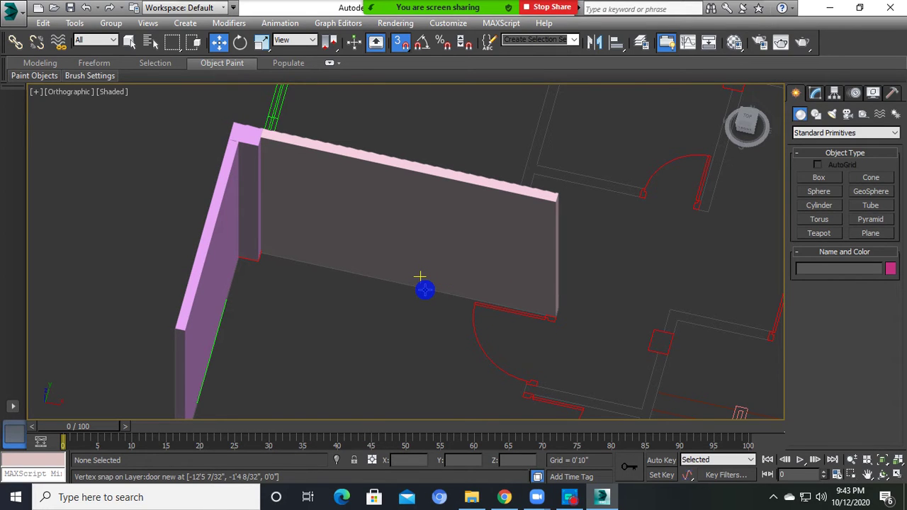
- Open Calculator from Windows search and compute 12 × 9 = 108
{"action": "left_click", "coordinate": [202, 493]}
{"action": "type", "text": "c"}
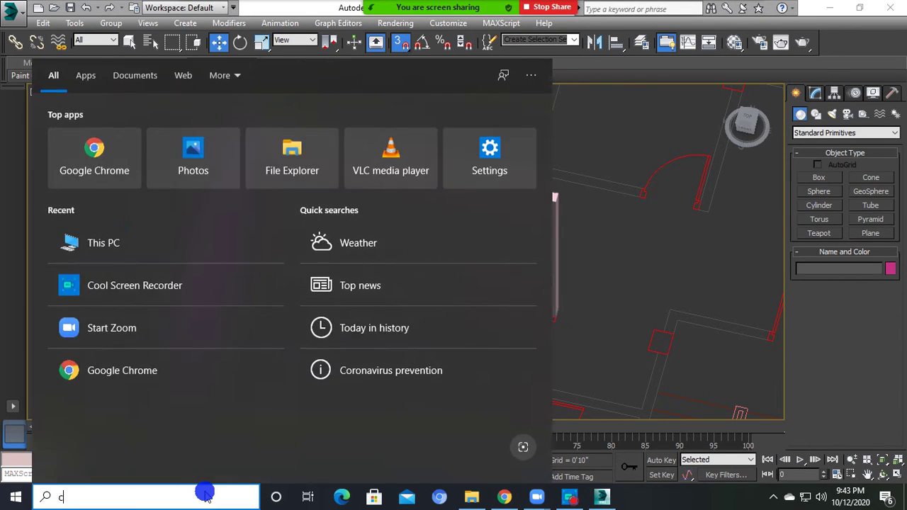
{"action": "type", "text": "a"}
{"action": "left_click", "coordinate": [98, 142]}
{"action": "left_click", "coordinate": [214, 385]}
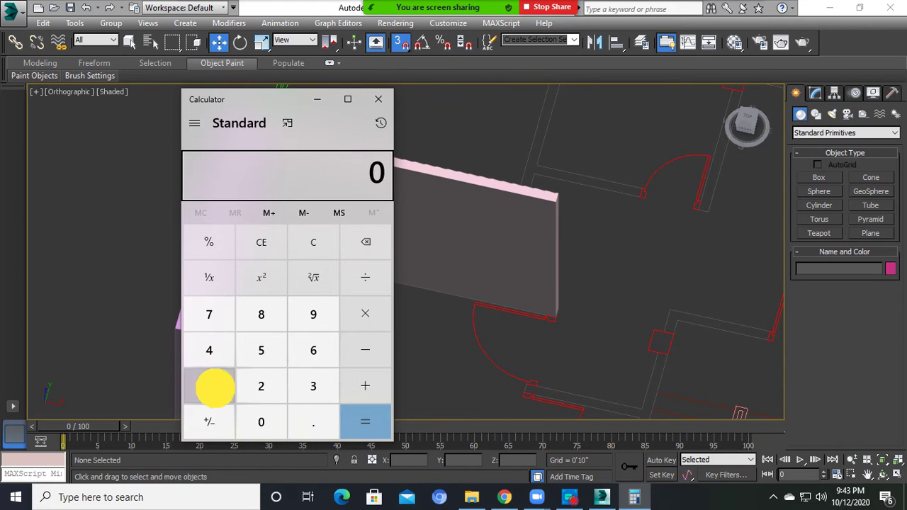
{"action": "left_click", "coordinate": [261, 385]}
{"action": "left_click", "coordinate": [361, 313]}
{"action": "left_click", "coordinate": [323, 317]}
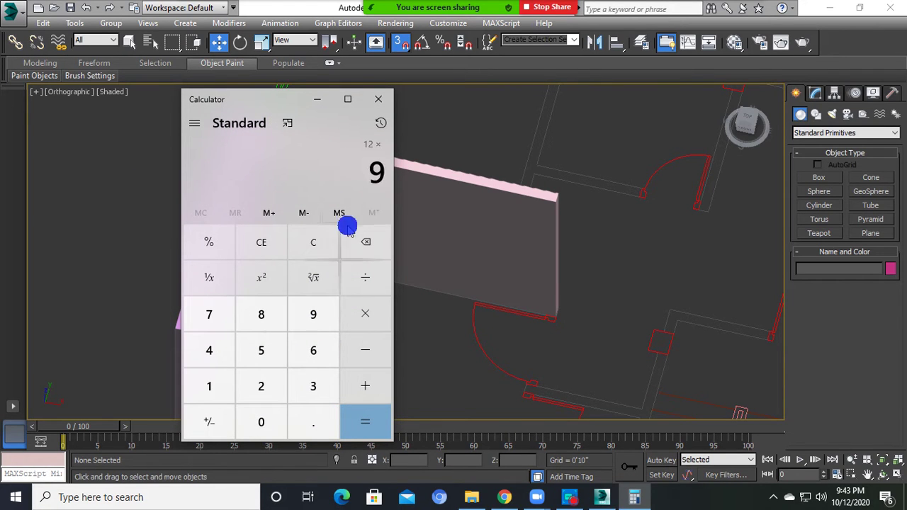
{"action": "left_click", "coordinate": [354, 429]}
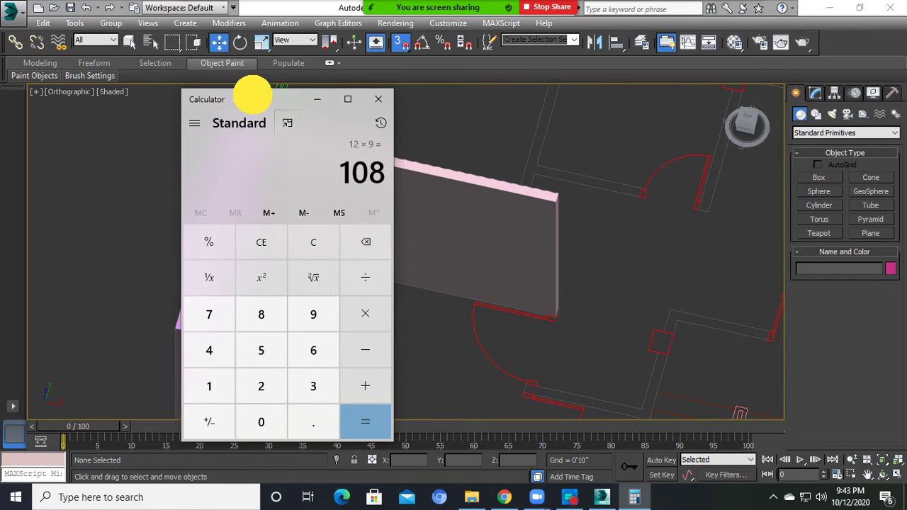
- Move Calculator aside, nudge the 3ds Max view, and reopen Calculator from search
{"action": "left_click_drag", "start_coordinate": [253, 94], "coordinate": [185, 77]}
{"action": "scroll", "coordinate": [463, 281], "scroll_direction": "down", "scroll_amount": 2}
{"action": "middle_click_drag", "start_coordinate": [463, 281], "coordinate": [472, 340]}
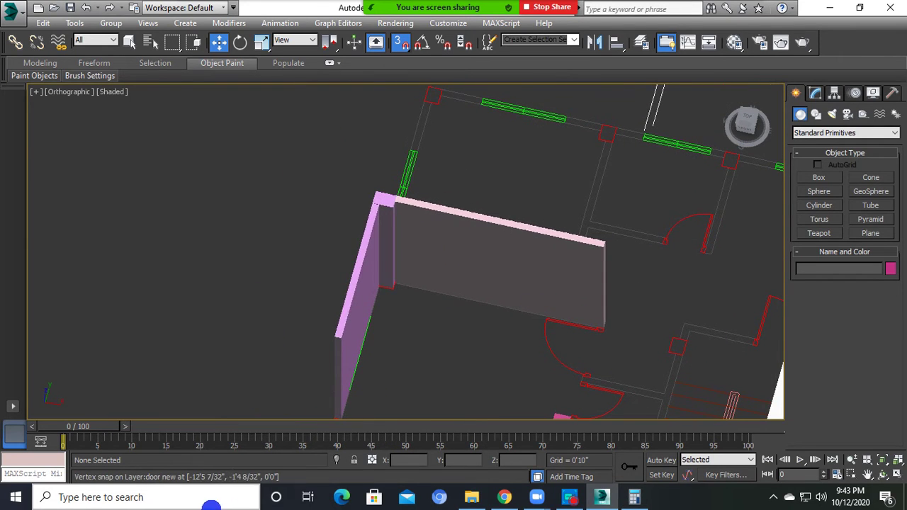
{"action": "left_click", "coordinate": [211, 506]}
{"action": "type", "text": "cal"}
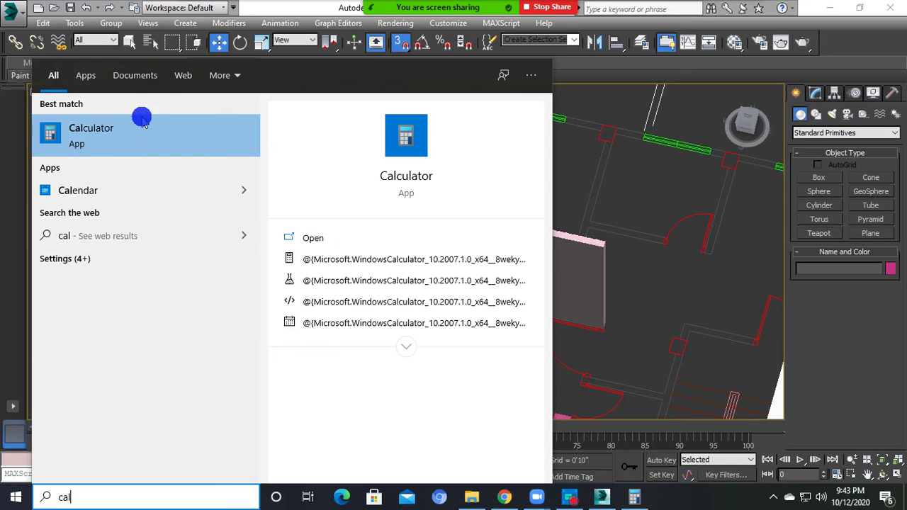
{"action": "left_click", "coordinate": [141, 122]}
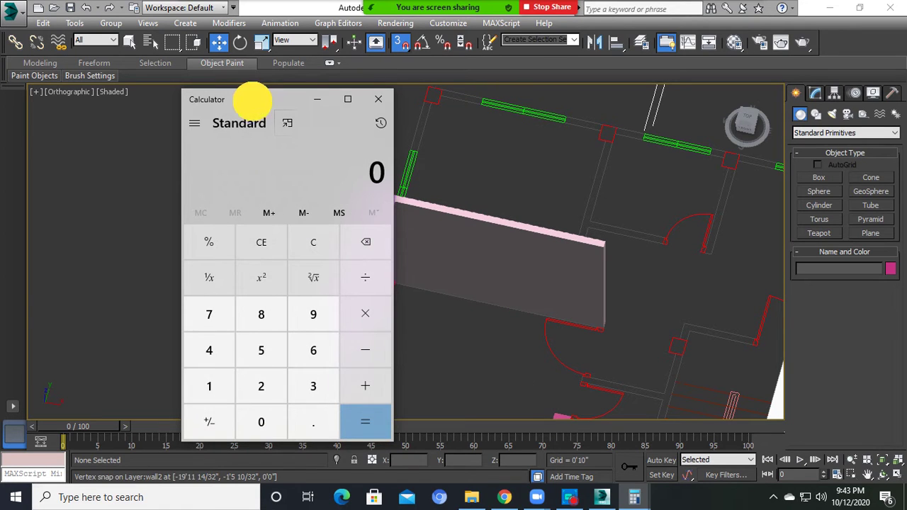
{"action": "left_click_drag", "start_coordinate": [252, 100], "coordinate": [202, 106]}
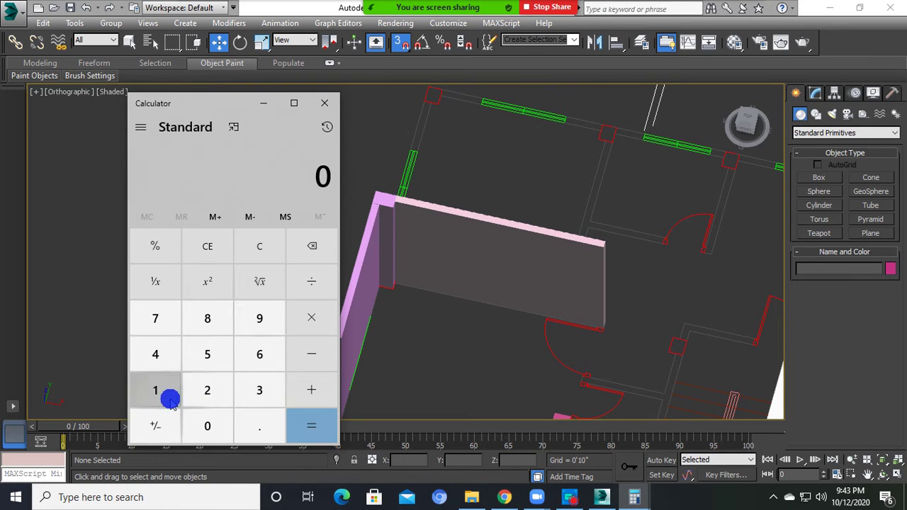
- Compute 20 × 5 = 100 in Calculator
{"action": "left_click", "coordinate": [202, 395]}
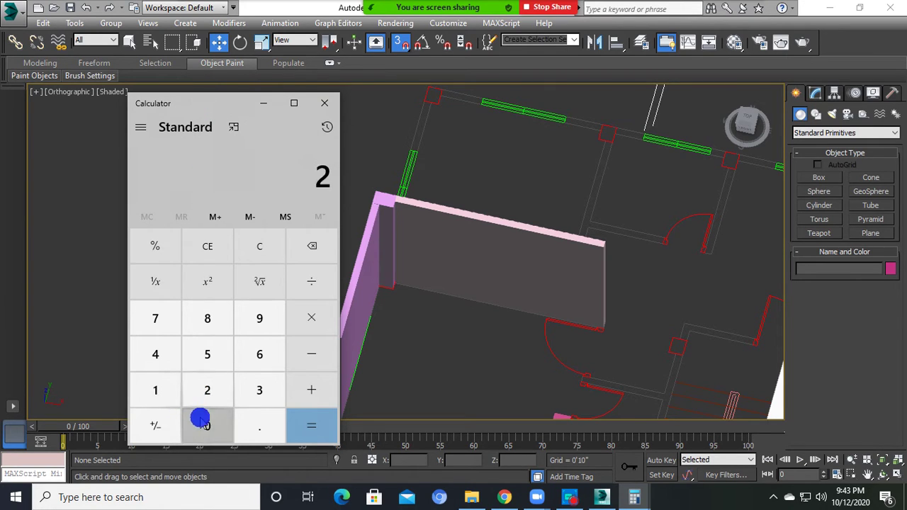
{"action": "left_click", "coordinate": [199, 422]}
{"action": "left_click", "coordinate": [306, 338]}
{"action": "left_click", "coordinate": [213, 356]}
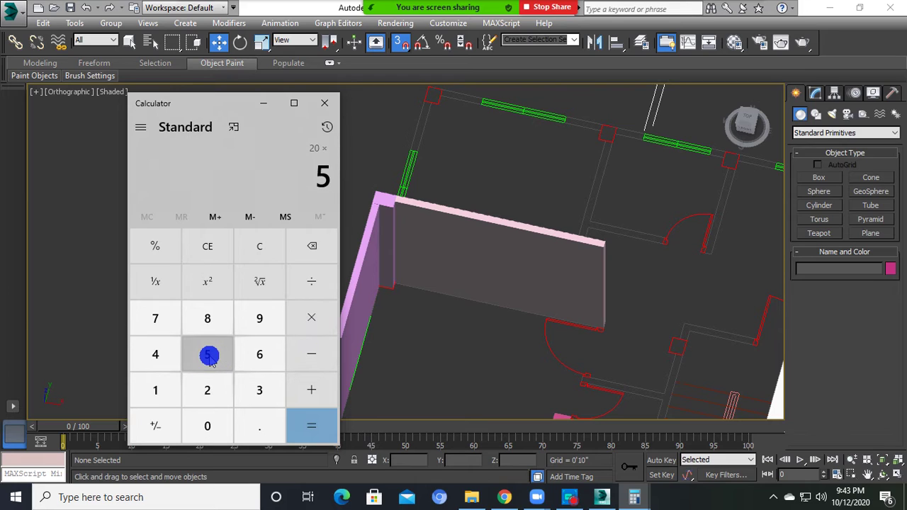
{"action": "left_click", "coordinate": [309, 427]}
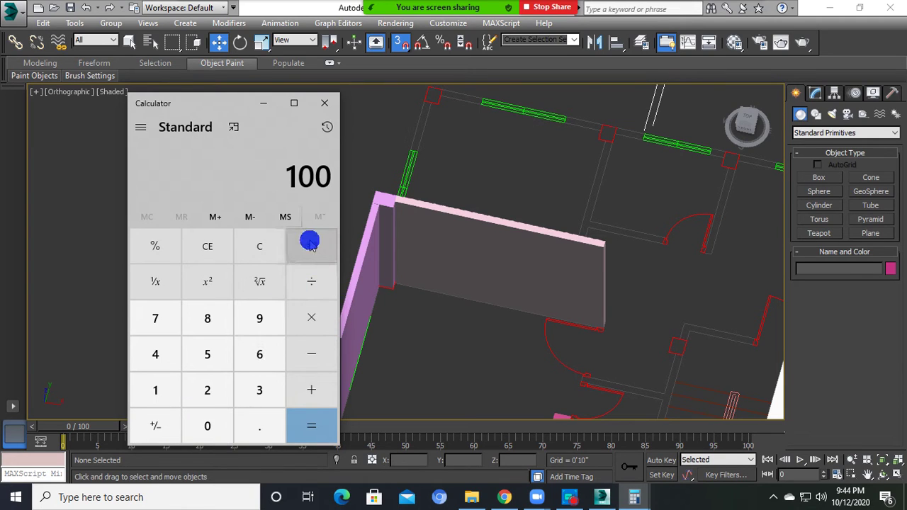
- Compute 18 × 6 = 108, then close Calculator
{"action": "left_click", "coordinate": [158, 390]}
{"action": "left_click", "coordinate": [199, 317]}
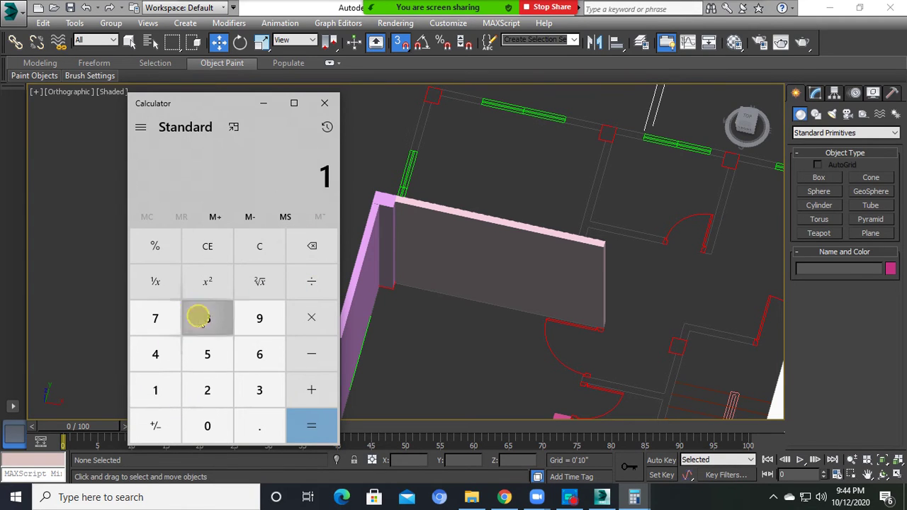
{"action": "left_click", "coordinate": [311, 320]}
{"action": "left_click", "coordinate": [259, 354]}
{"action": "left_click", "coordinate": [315, 428]}
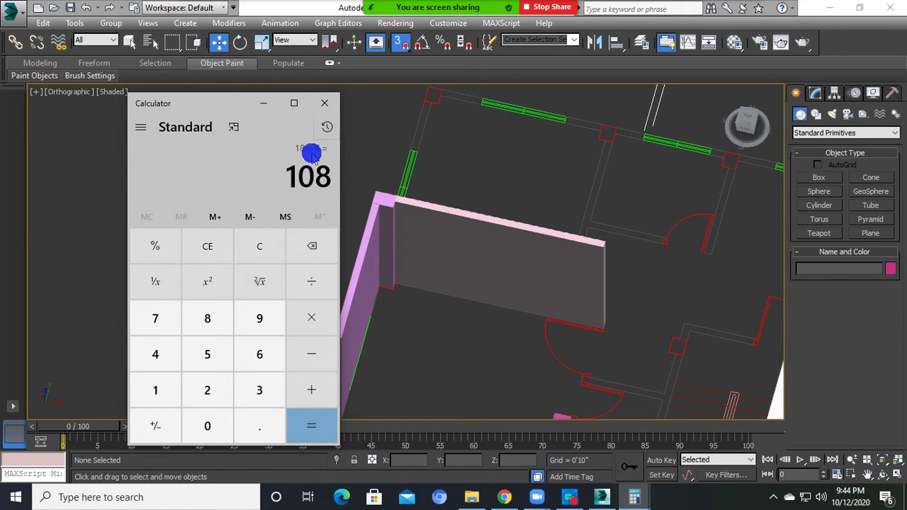
{"action": "left_click", "coordinate": [325, 103]}
- Draw a new box along the base of the pink back wall
{"action": "left_click", "coordinate": [819, 178]}
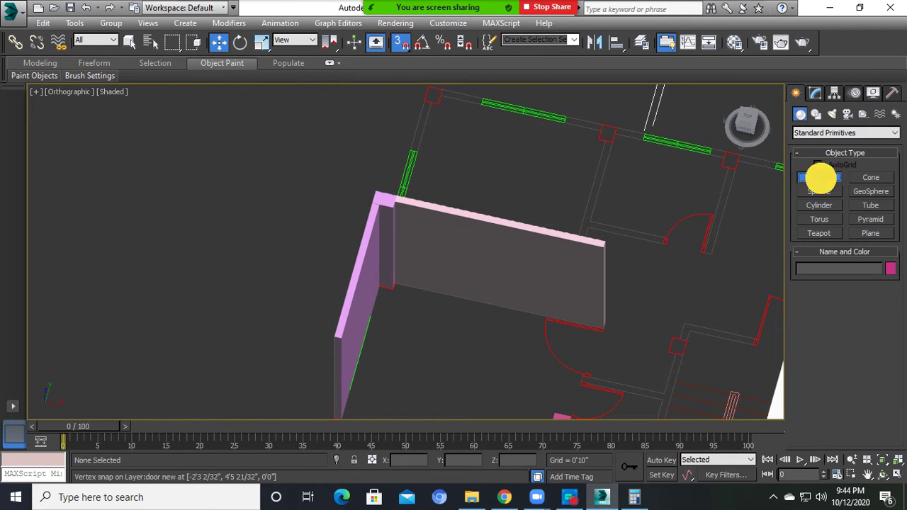
{"action": "middle_click_drag", "start_coordinate": [574, 363], "coordinate": [362, 286]}
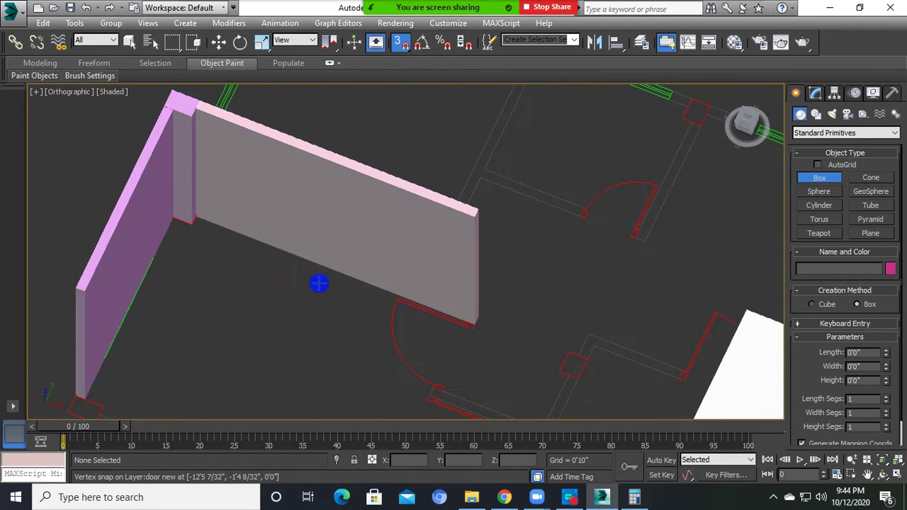
{"action": "scroll", "coordinate": [377, 364], "scroll_direction": "up", "scroll_amount": 2}
{"action": "scroll", "coordinate": [360, 336], "scroll_direction": "up", "scroll_amount": 1}
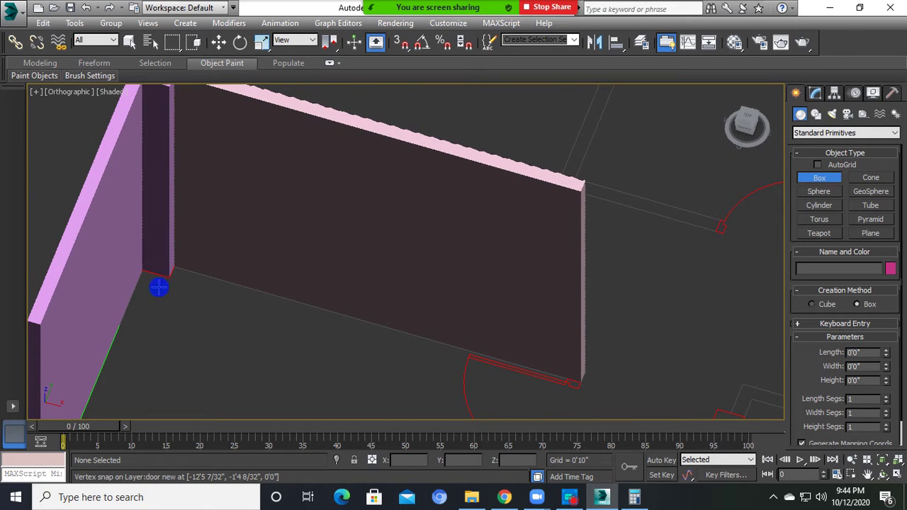
{"action": "mouse_move", "coordinate": [170, 275]}
{"action": "left_mouse_down"}
{"action": "mouse_move", "coordinate": [454, 352]}
{"action": "mouse_move", "coordinate": [467, 343]}
{"action": "left_mouse_up"}
{"action": "left_click", "coordinate": [451, 330]}
- Set the box's Height to 1" and Length to 1'8" in Parameters
{"action": "left_click", "coordinate": [885, 384]}
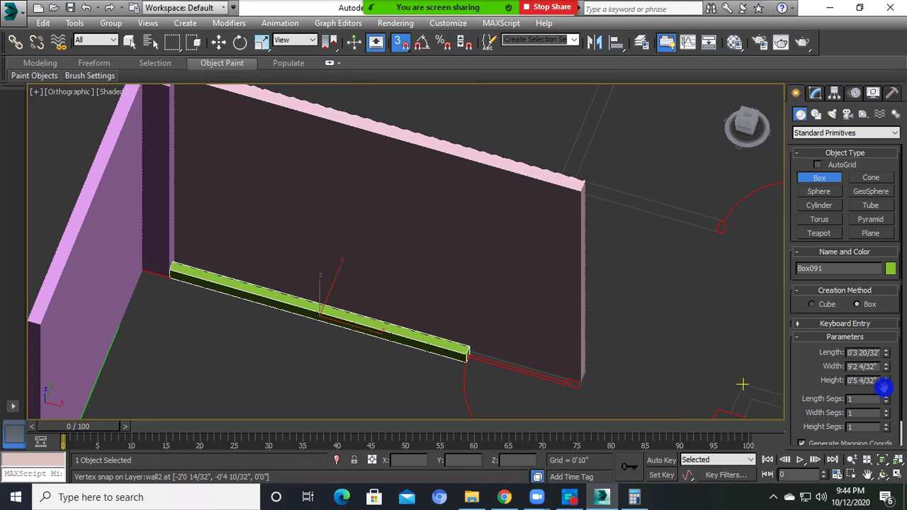
{"action": "left_click", "coordinate": [877, 381]}
{"action": "type", "text": "1"}
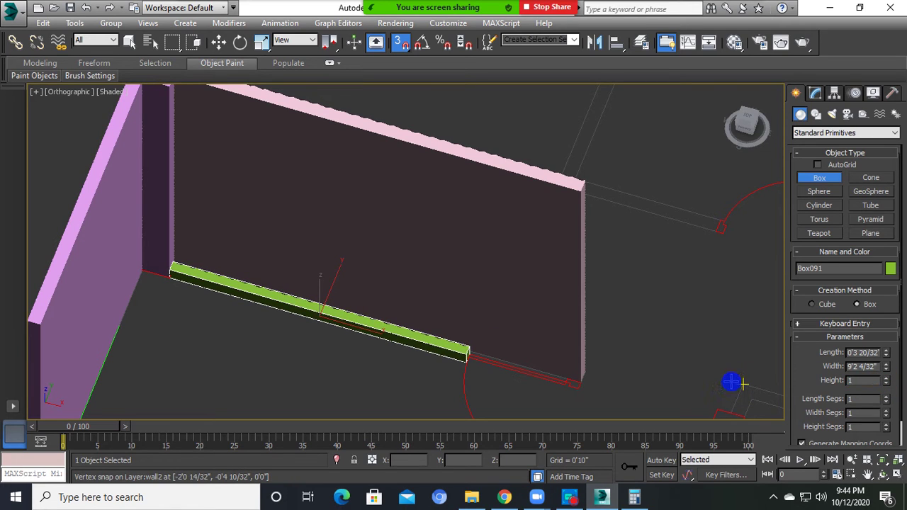
{"action": "key", "text": "Return"}
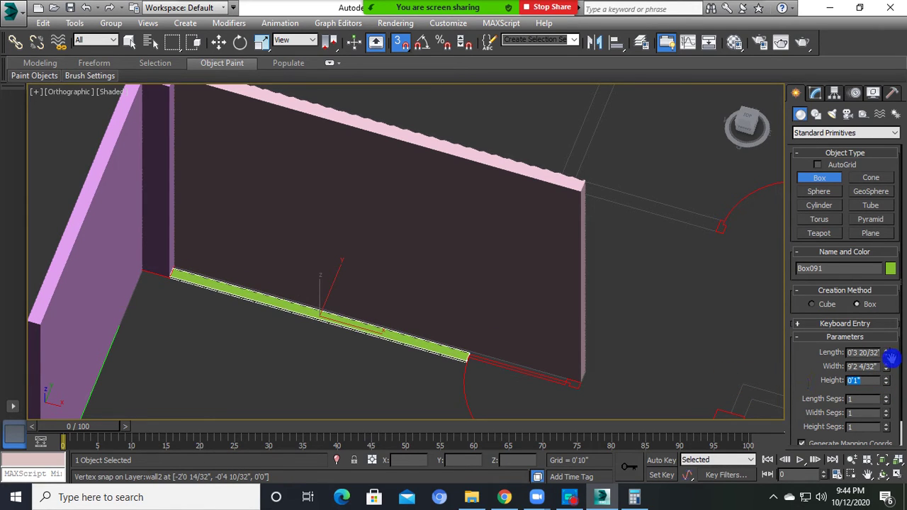
{"action": "left_click_drag", "start_coordinate": [886, 352], "coordinate": [886, 327]}
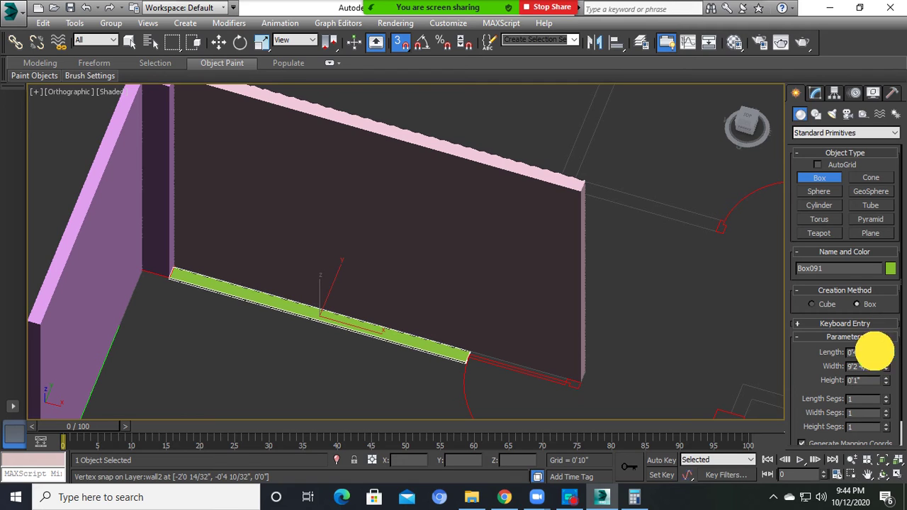
{"action": "left_click", "coordinate": [853, 353]}
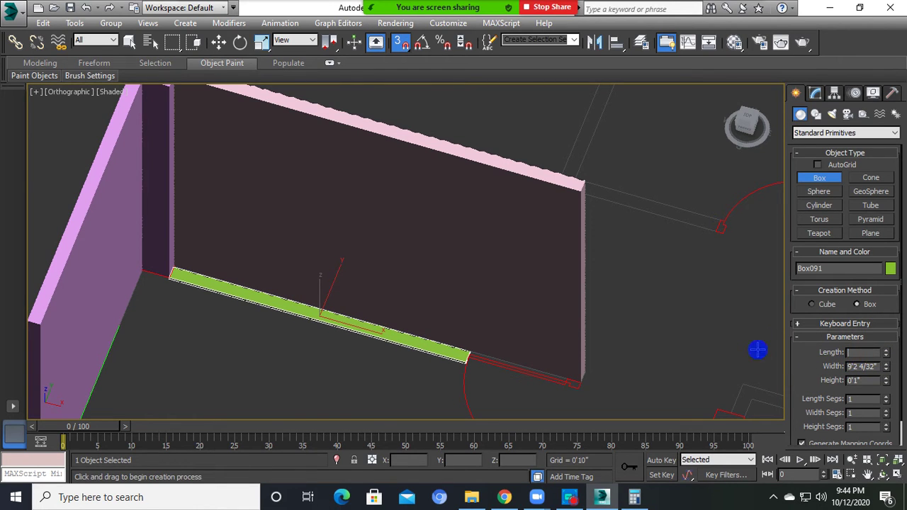
{"action": "type", "text": "20'"}
{"action": "key", "text": "Return"}
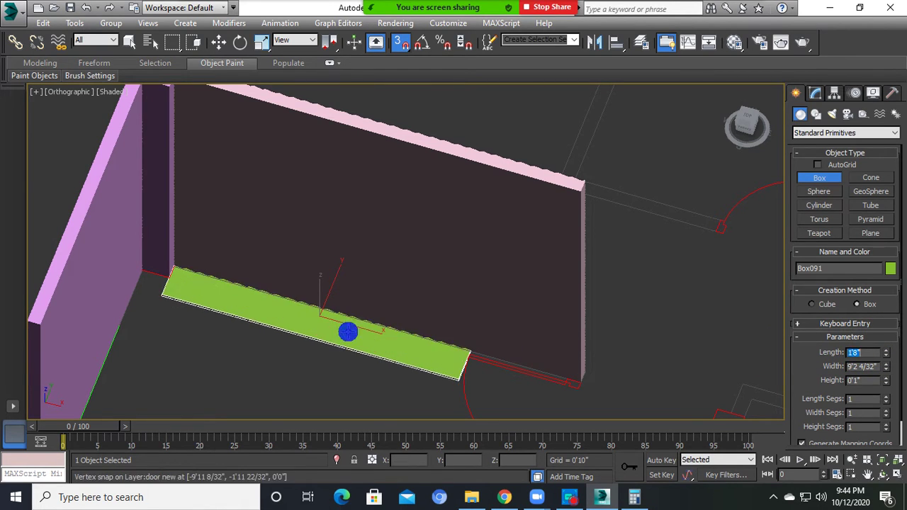
{"action": "middle_click_drag", "start_coordinate": [384, 190], "coordinate": [415, 146]}
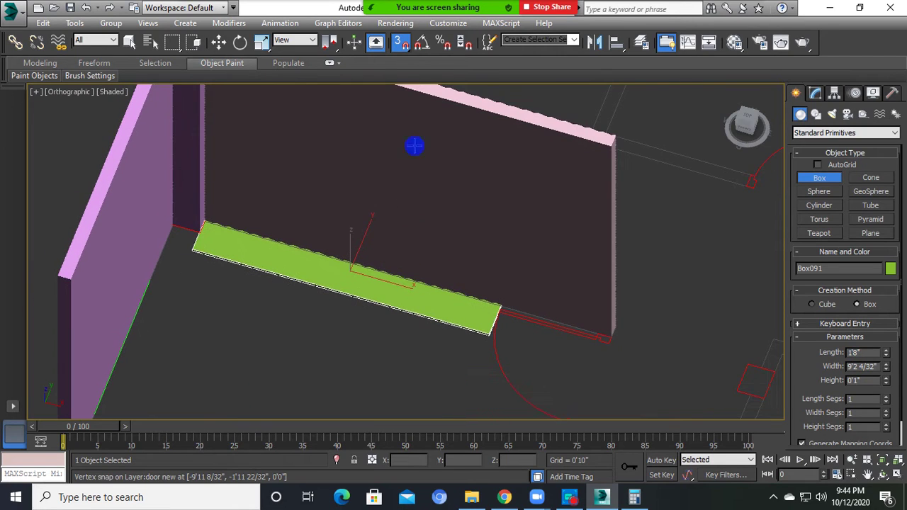
{"action": "scroll", "coordinate": [401, 182], "scroll_direction": "down", "scroll_amount": 3}
{"action": "scroll", "coordinate": [348, 270], "scroll_direction": "down", "scroll_amount": 3}
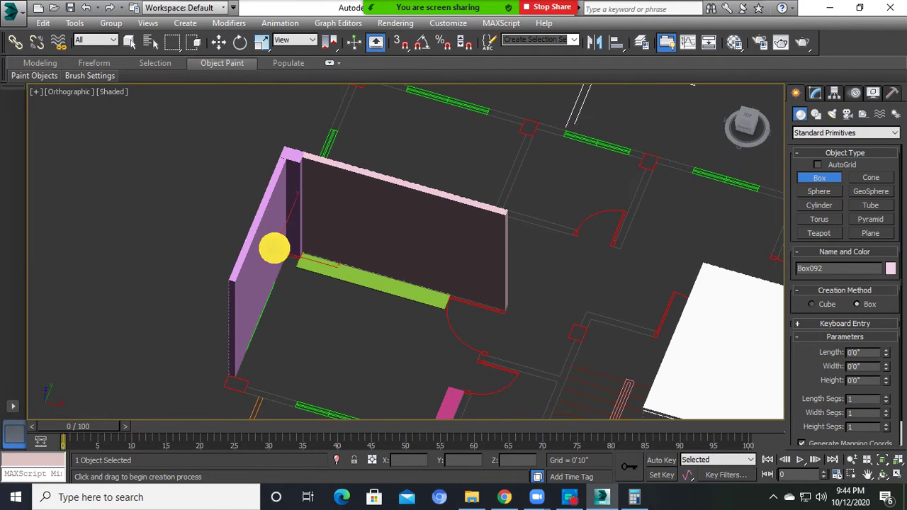
- Select both pink walls and the green strip and isolate them with Alt+Q
{"action": "left_click", "coordinate": [218, 41]}
{"action": "left_click", "coordinate": [263, 263]}
{"action": "left_click", "coordinate": [289, 209], "text": "ctrl"}
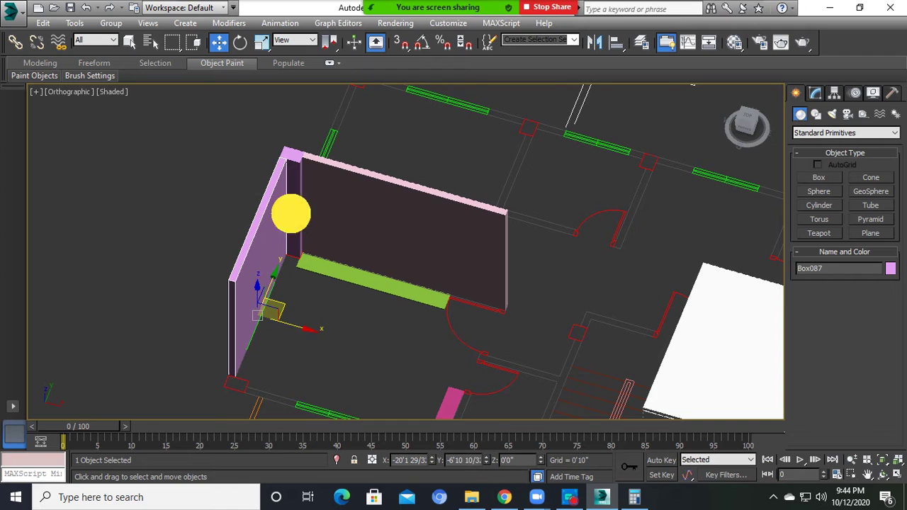
{"action": "left_click", "coordinate": [345, 263], "text": "ctrl"}
{"action": "left_click", "coordinate": [341, 265], "text": "ctrl"}
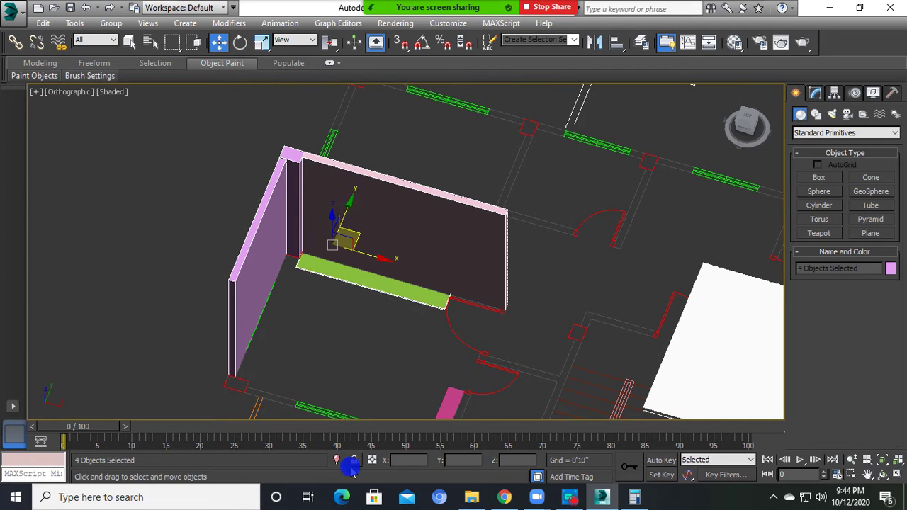
{"action": "key", "text": "alt+q"}
- Move the green Box091 strip against the back wall and view it from a lower angle
{"action": "scroll", "coordinate": [355, 305], "scroll_direction": "up", "scroll_amount": 2}
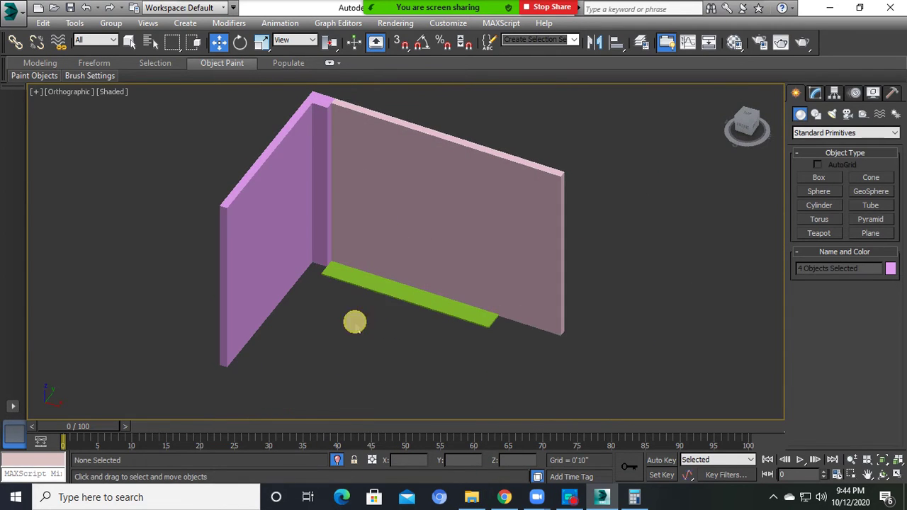
{"action": "left_click", "coordinate": [395, 287]}
{"action": "scroll", "coordinate": [415, 284], "scroll_direction": "up", "scroll_amount": 5}
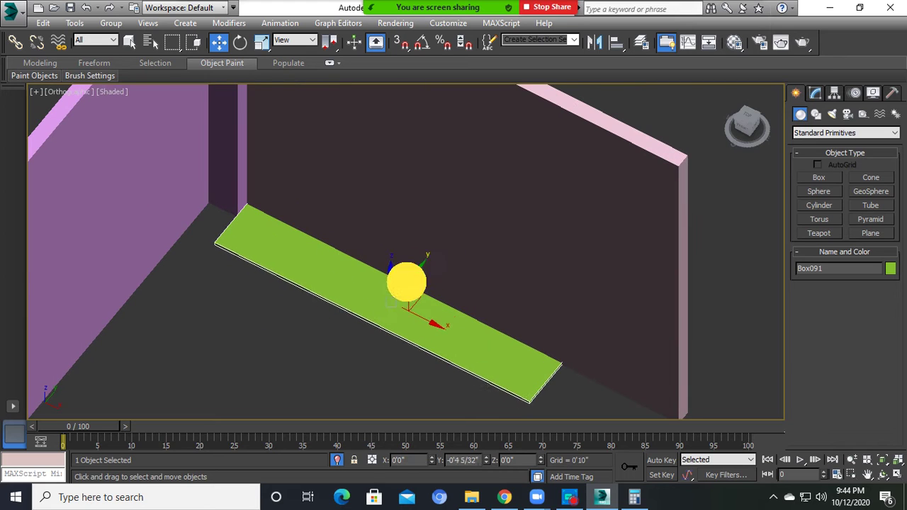
{"action": "left_click_drag", "start_coordinate": [384, 297], "coordinate": [406, 283]}
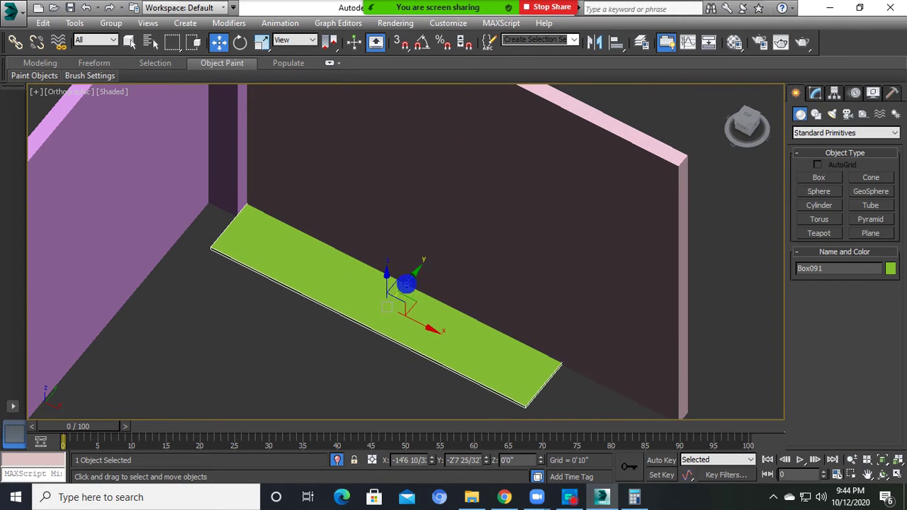
{"action": "mouse_move", "coordinate": [408, 310]}
{"action": "middle_mouse_down", "text": "alt"}
{"action": "mouse_move", "coordinate": [417, 291]}
{"action": "mouse_move", "coordinate": [415, 348]}
{"action": "middle_mouse_up", "text": "alt"}
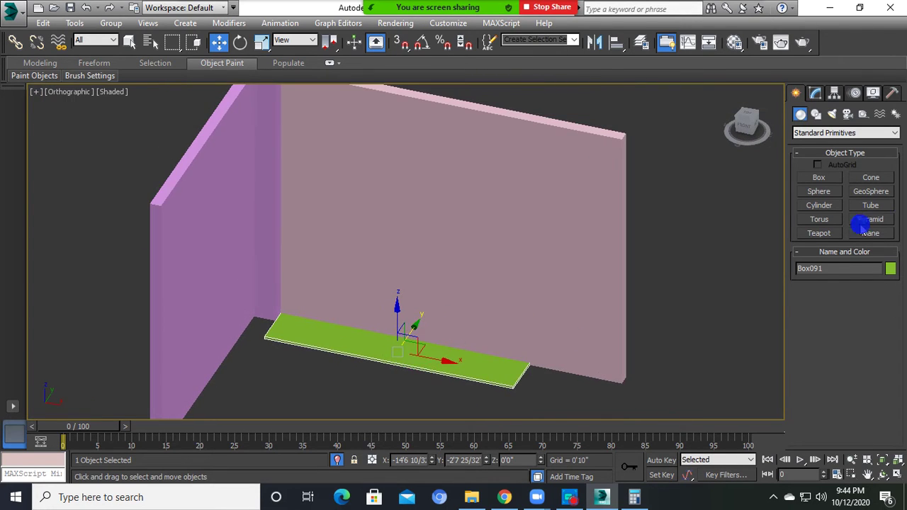
{"action": "left_click", "coordinate": [818, 177]}
{"action": "mouse_move", "coordinate": [455, 296]}
{"action": "middle_mouse_down", "text": "alt"}
{"action": "mouse_move", "coordinate": [342, 362]}
{"action": "mouse_move", "coordinate": [457, 308]}
{"action": "mouse_move", "coordinate": [255, 273]}
{"action": "mouse_move", "coordinate": [255, 324]}
{"action": "middle_mouse_up", "text": "alt"}
- With vertex snapping on, draw a new box from the green strip's corner and raise it toward the wall top
{"action": "scroll", "coordinate": [196, 272], "scroll_direction": "up", "scroll_amount": 3}
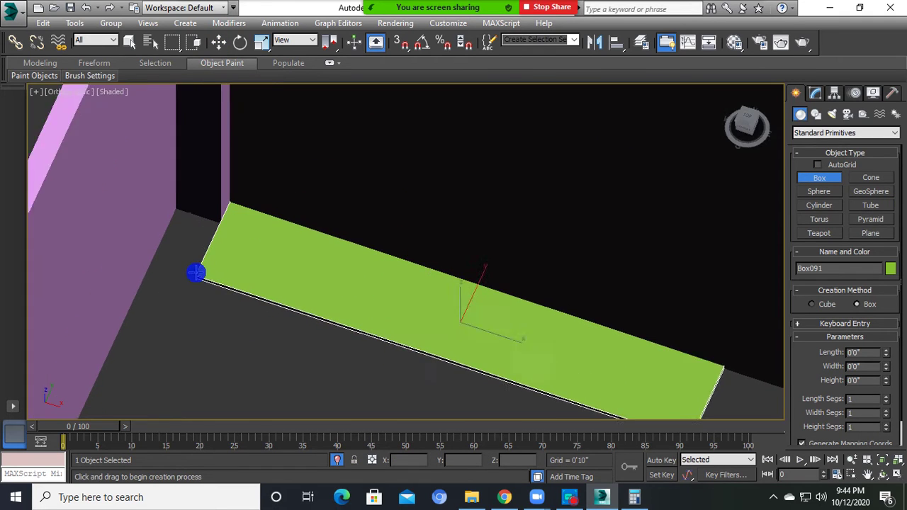
{"action": "scroll", "coordinate": [198, 292], "scroll_direction": "up", "scroll_amount": 2}
{"action": "key", "text": "s"}
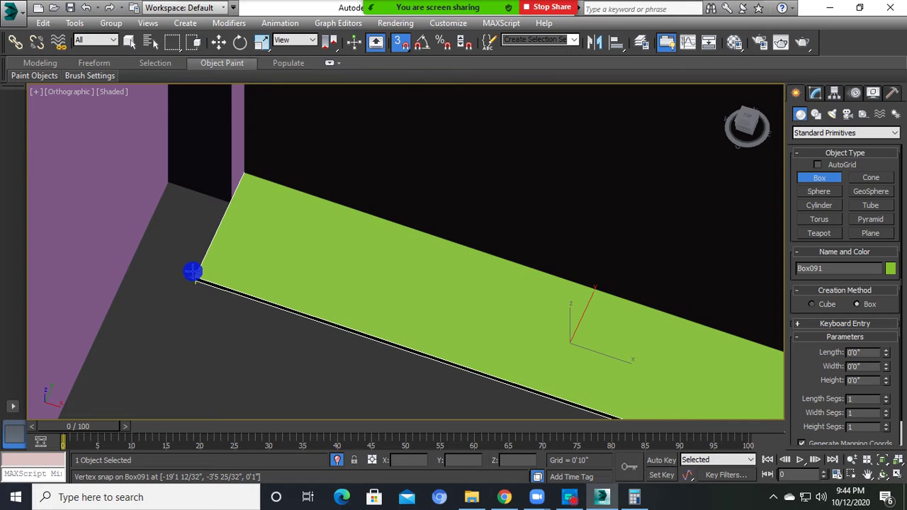
{"action": "left_click_drag", "start_coordinate": [193, 272], "coordinate": [314, 298]}
{"action": "left_click", "coordinate": [314, 307]}
{"action": "mouse_move", "coordinate": [314, 307]}
{"action": "middle_mouse_down", "text": "alt"}
{"action": "mouse_move", "coordinate": [281, 171]}
{"action": "mouse_move", "coordinate": [283, 248]}
{"action": "middle_mouse_up", "text": "alt"}
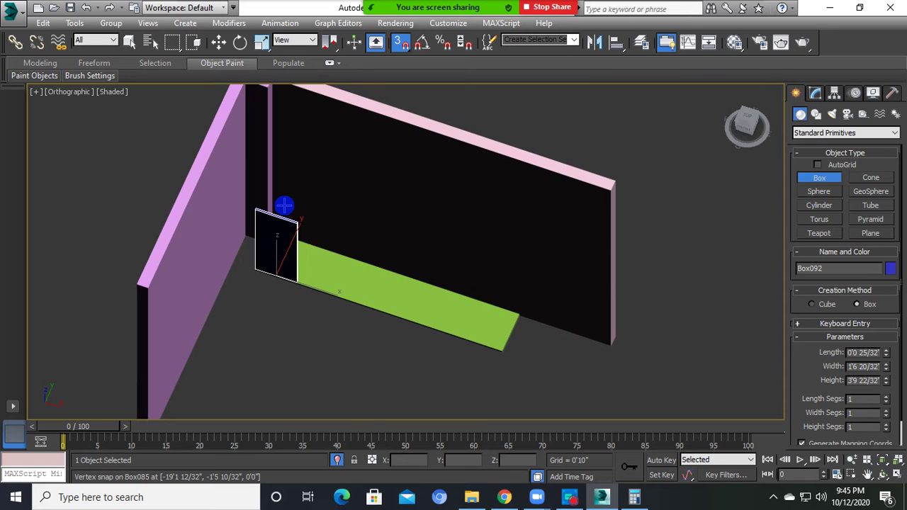
{"action": "mouse_move", "coordinate": [283, 191]}
{"action": "middle_mouse_down", "text": "alt"}
{"action": "mouse_move", "coordinate": [288, 165]}
{"action": "mouse_move", "coordinate": [289, 245]}
{"action": "middle_mouse_up", "text": "alt"}
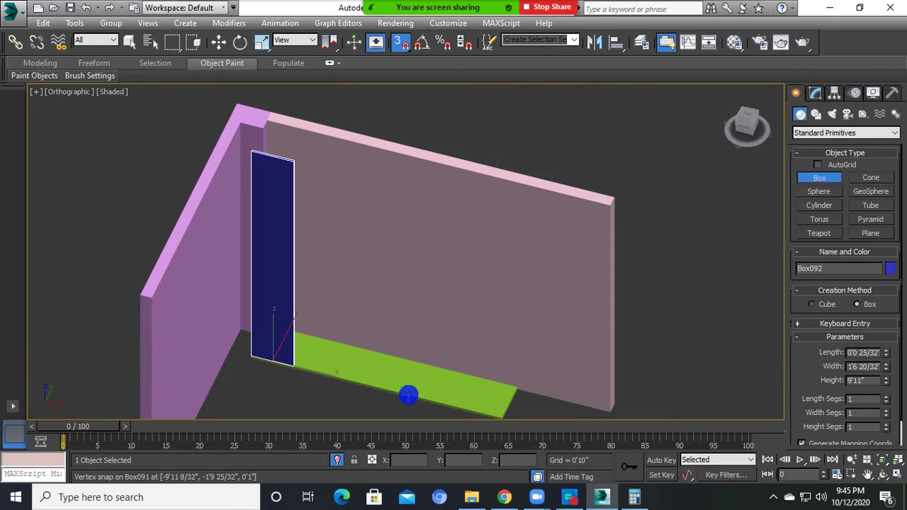
{"action": "middle_click_drag", "start_coordinate": [407, 395], "coordinate": [402, 376]}
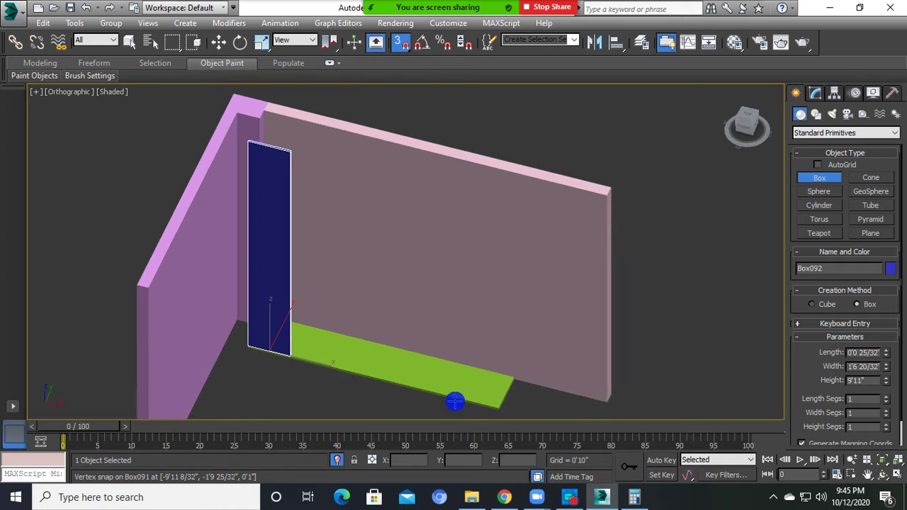
{"action": "mouse_move", "coordinate": [390, 343]}
{"action": "middle_mouse_down", "text": "alt"}
{"action": "mouse_move", "coordinate": [375, 381]}
{"action": "mouse_move", "coordinate": [375, 360]}
{"action": "middle_mouse_up", "text": "alt"}
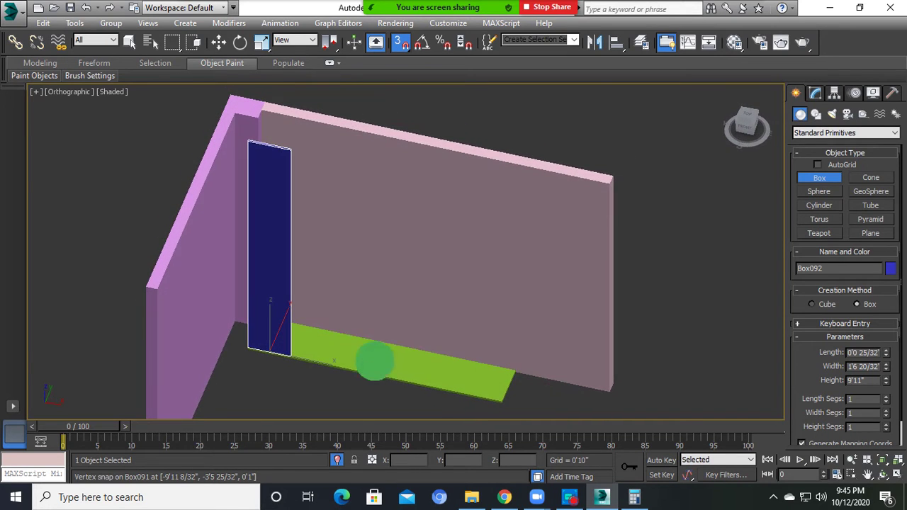
- Set the blue panel's height to 7'0" and its width to 1'6"
{"action": "double_click", "coordinate": [856, 381]}
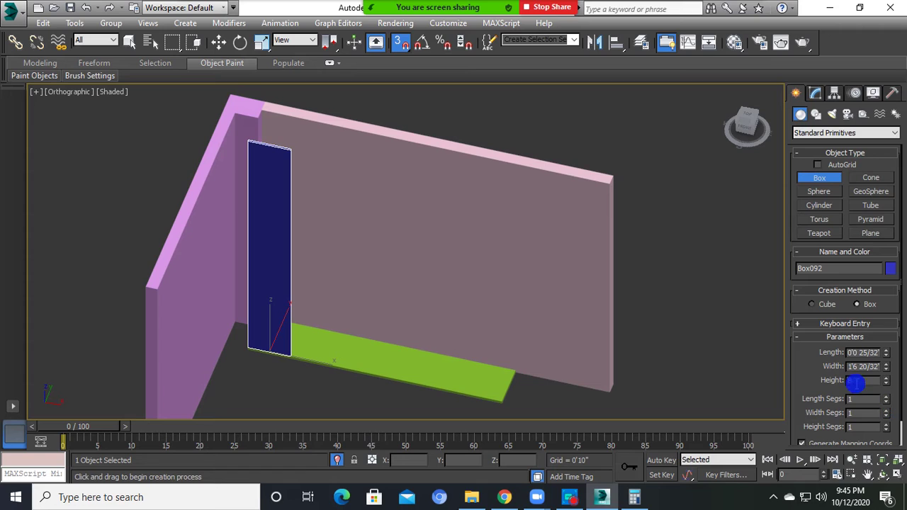
{"action": "type", "text": "3"}
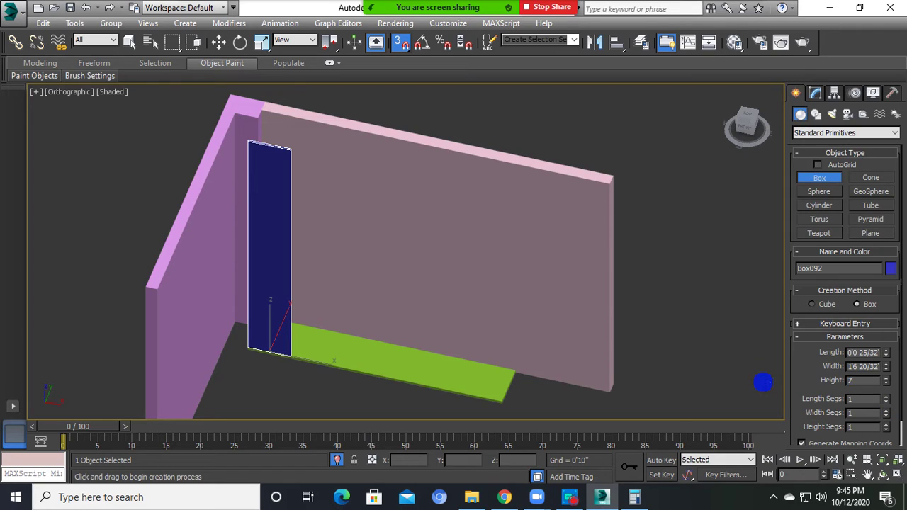
{"action": "double_click", "coordinate": [873, 381]}
{"action": "type", "text": "7'0"}
{"action": "key", "text": "Return"}
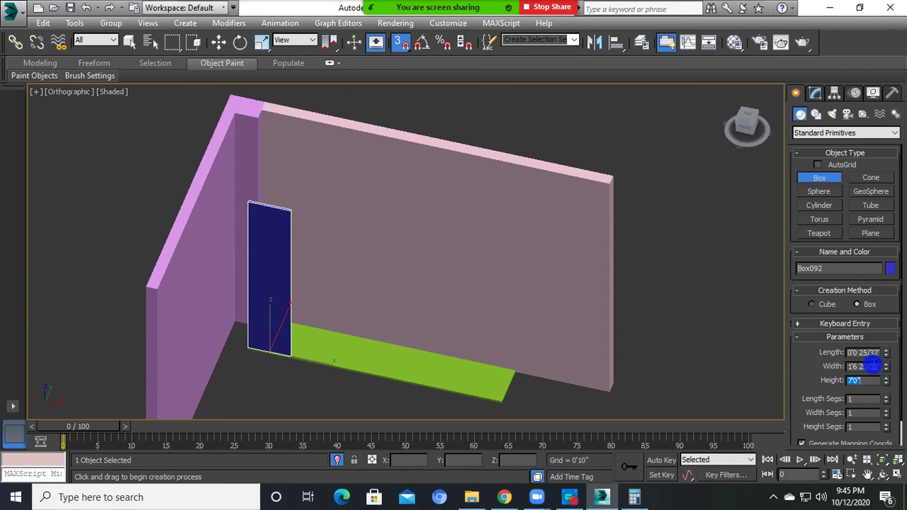
{"action": "double_click", "coordinate": [877, 369]}
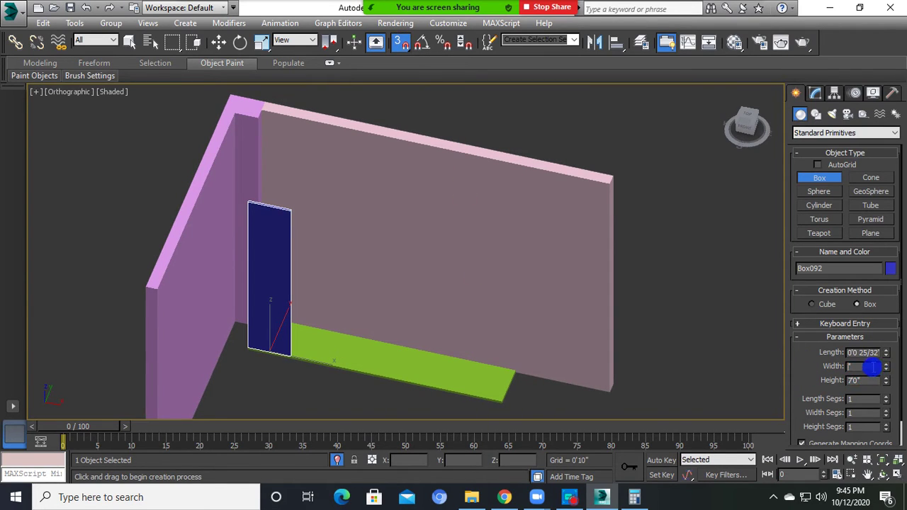
{"action": "left_click_drag", "start_coordinate": [872, 367], "coordinate": [798, 371]}
{"action": "key", "text": "Return"}
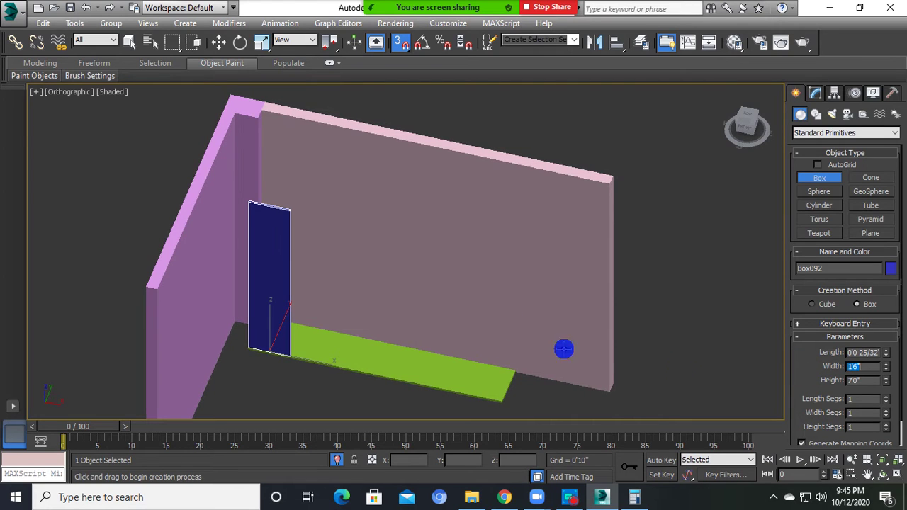
- Orbit around the blue door panel to check its placement on the base strip
{"action": "left_click", "coordinate": [218, 42]}
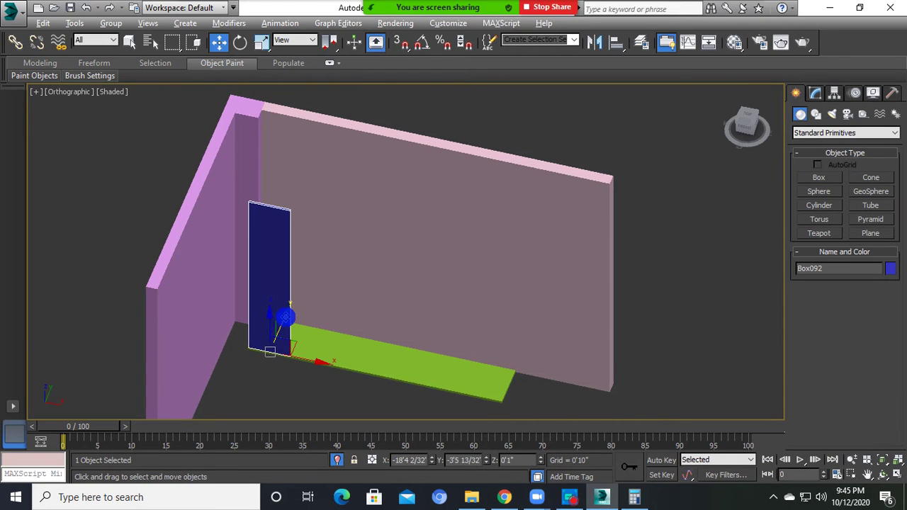
{"action": "middle_click_drag", "start_coordinate": [287, 318], "coordinate": [301, 365], "text": "alt"}
{"action": "scroll", "coordinate": [301, 365], "scroll_direction": "up", "scroll_amount": 5}
{"action": "middle_click_drag", "start_coordinate": [234, 302], "coordinate": [235, 263], "text": "alt"}
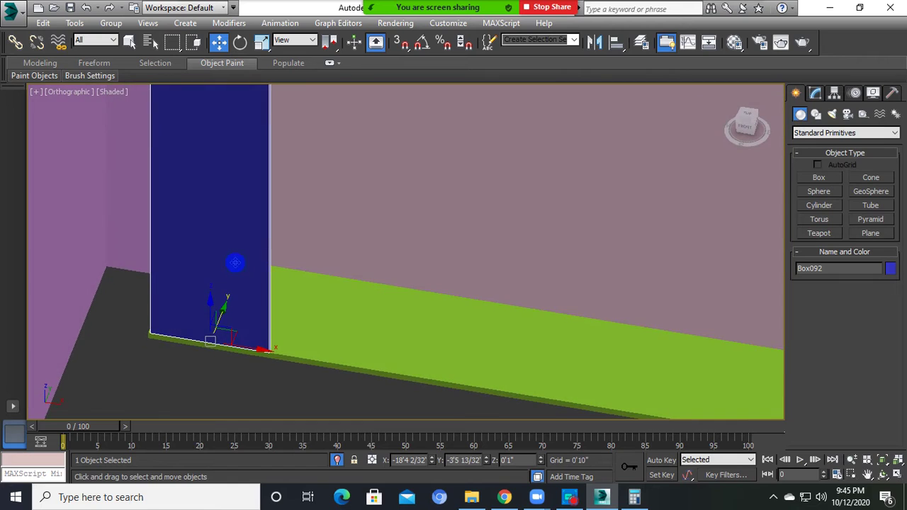
{"action": "mouse_move", "coordinate": [244, 321]}
{"action": "middle_mouse_down", "text": "alt"}
{"action": "mouse_move", "coordinate": [243, 334]}
{"action": "mouse_move", "coordinate": [300, 324]}
{"action": "middle_mouse_up", "text": "alt"}
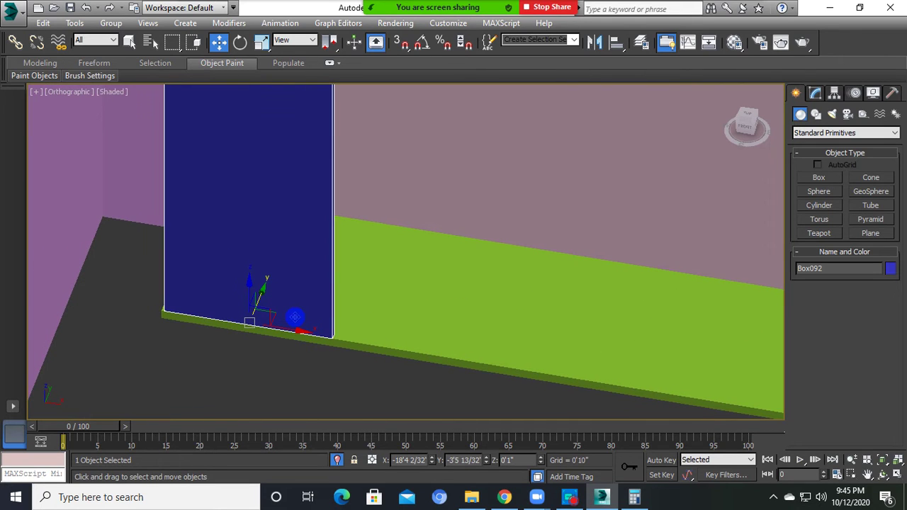
{"action": "key", "text": "n"}
{"action": "key", "text": "n"}
- Convert material slot 1 from Standard to a VRayMtl
{"action": "key", "text": "m"}
{"action": "scroll", "coordinate": [406, 352], "scroll_direction": "down", "scroll_amount": 3}
{"action": "middle_click_drag", "start_coordinate": [407, 352], "coordinate": [264, 239], "text": "alt"}
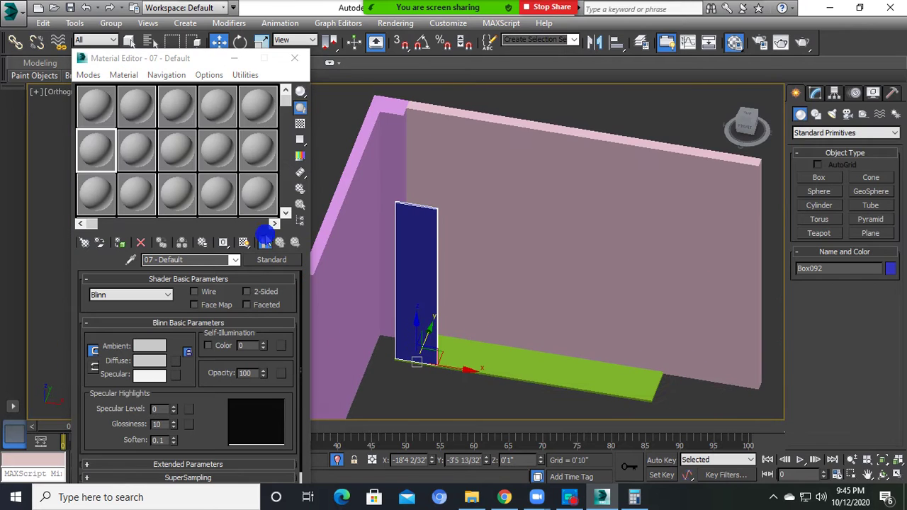
{"action": "left_click", "coordinate": [106, 113]}
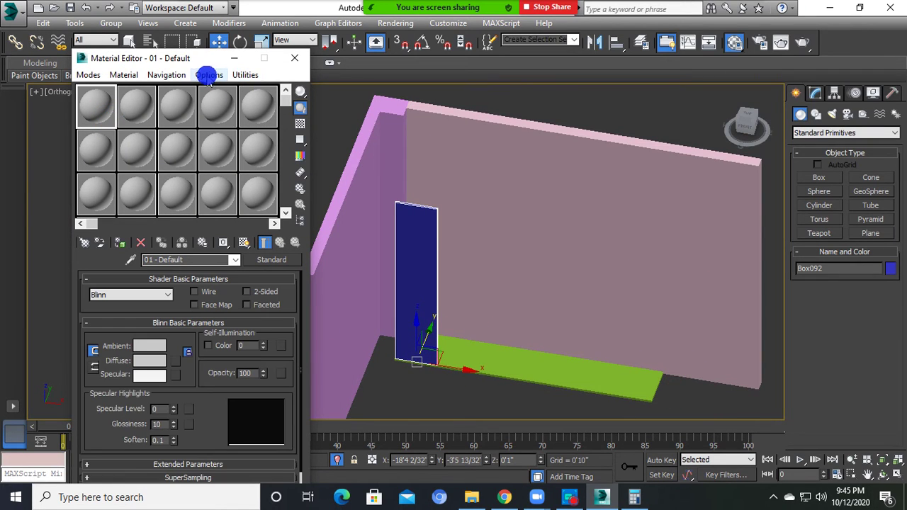
{"action": "left_click", "coordinate": [269, 260]}
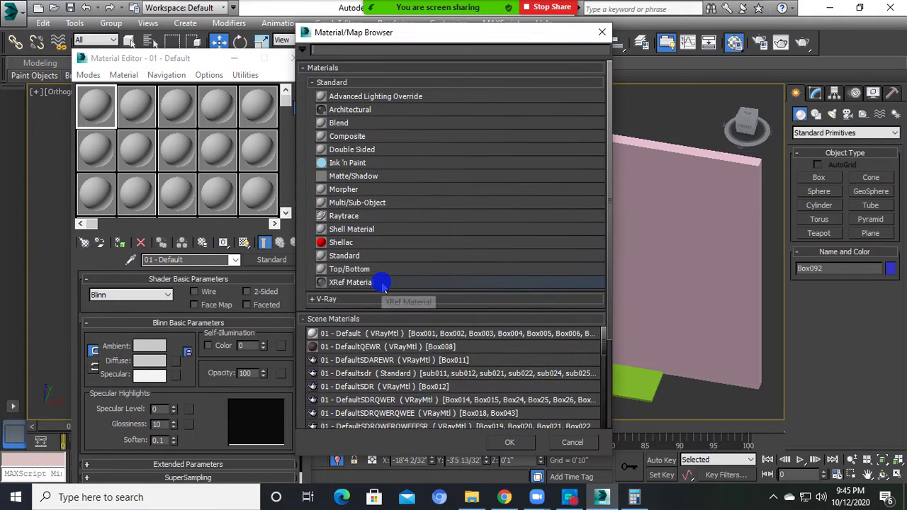
{"action": "left_click", "coordinate": [323, 296]}
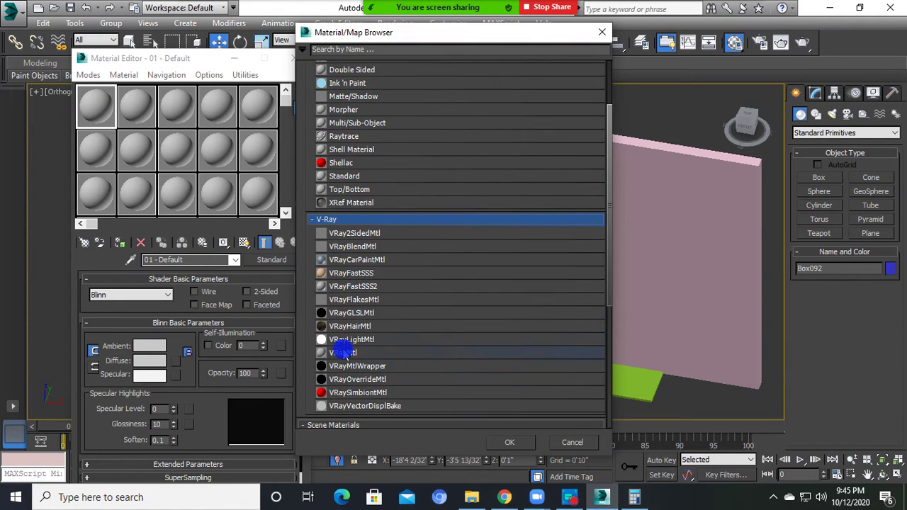
{"action": "double_click", "coordinate": [346, 352]}
- Give the VRayMtl a grey reflection colour and 0.87 reflection glossiness
{"action": "left_click", "coordinate": [94, 137]}
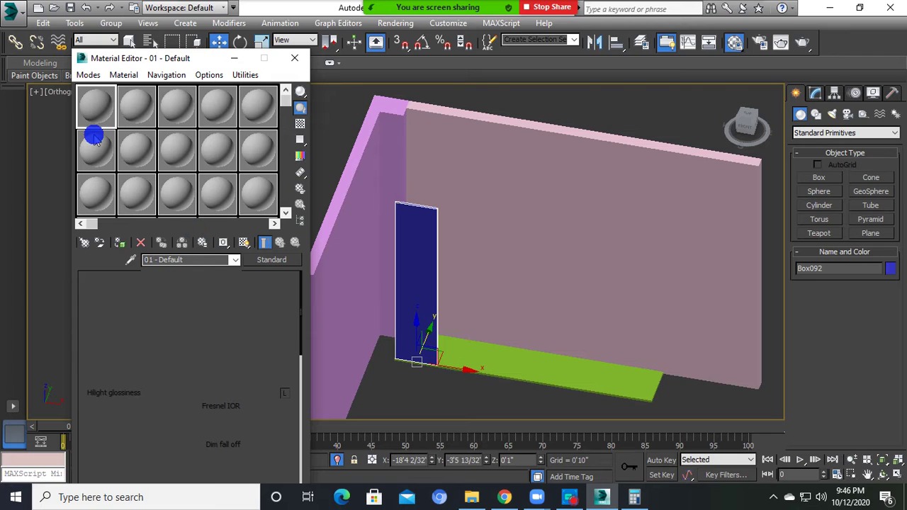
{"action": "left_click", "coordinate": [155, 365]}
{"action": "left_click", "coordinate": [160, 382]}
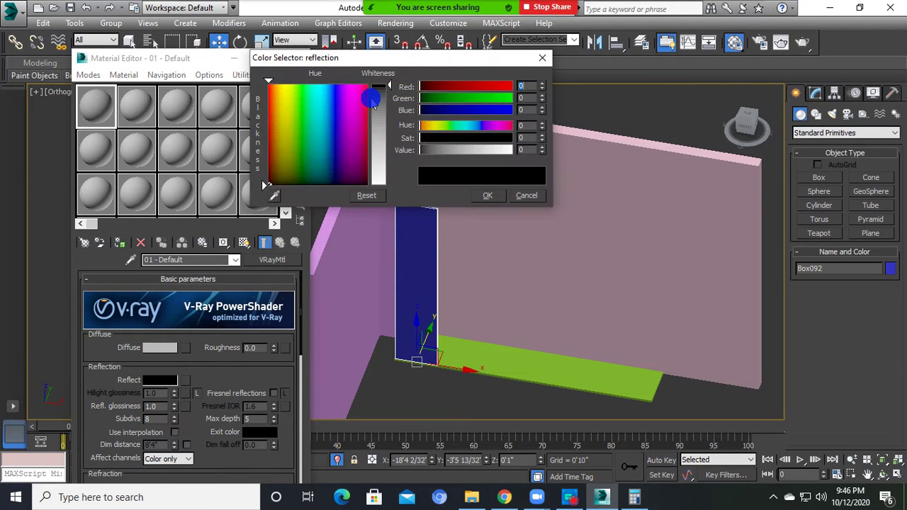
{"action": "left_click", "coordinate": [489, 195]}
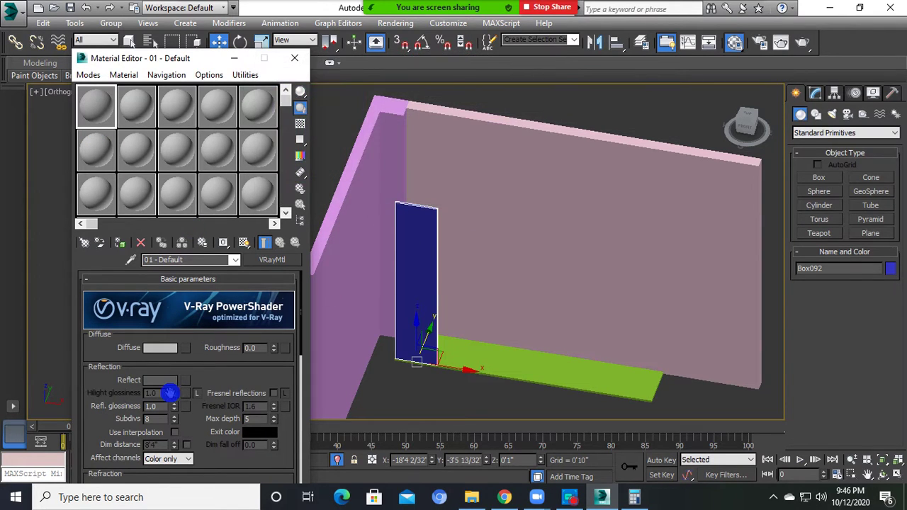
{"action": "left_click", "coordinate": [174, 406]}
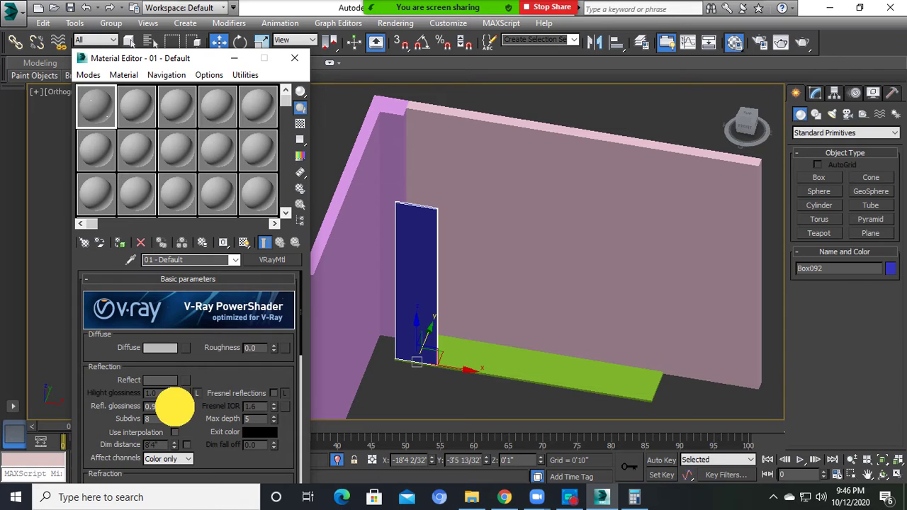
{"action": "left_click_drag", "start_coordinate": [175, 406], "coordinate": [175, 409]}
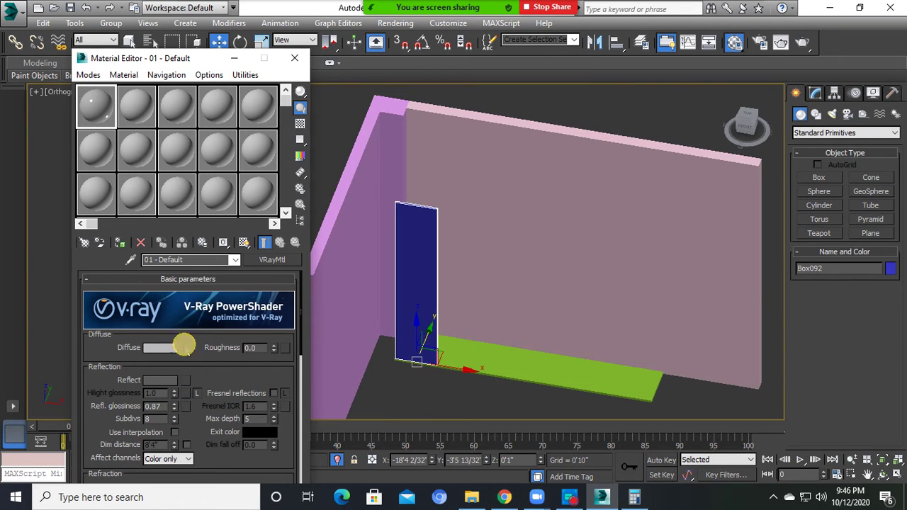
{"action": "left_click", "coordinate": [183, 346]}
{"action": "scroll", "coordinate": [354, 92], "scroll_direction": "up", "scroll_amount": 3}
- Pick a Bitmap diffuse map and browse to G: > SHAILPIK LTD > furniturer > 46.wooden picture > barmat
{"action": "double_click", "coordinate": [344, 93]}
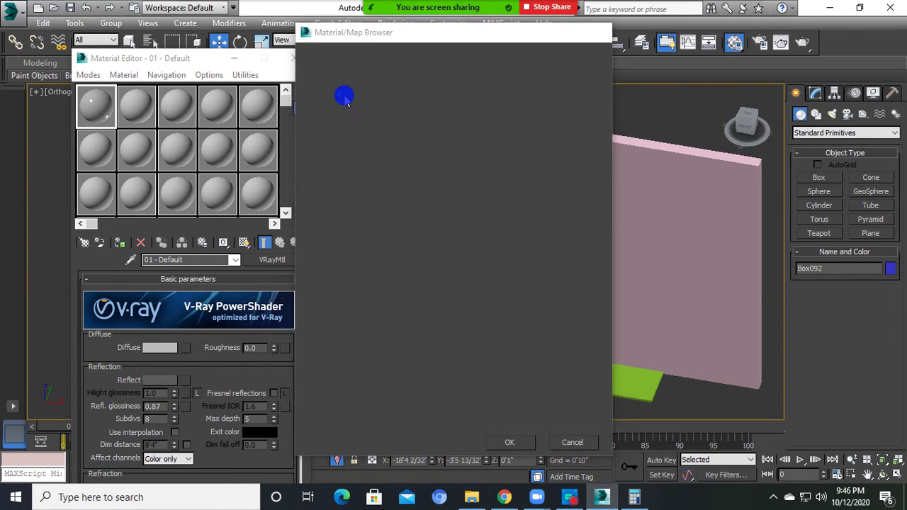
{"action": "left_click", "coordinate": [43, 206]}
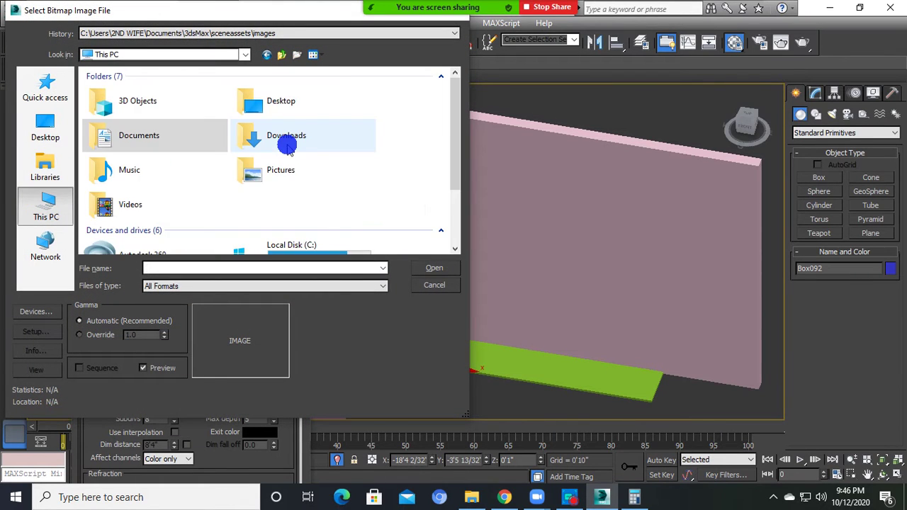
{"action": "scroll", "coordinate": [304, 184], "scroll_direction": "down", "scroll_amount": 3}
{"action": "double_click", "coordinate": [172, 228]}
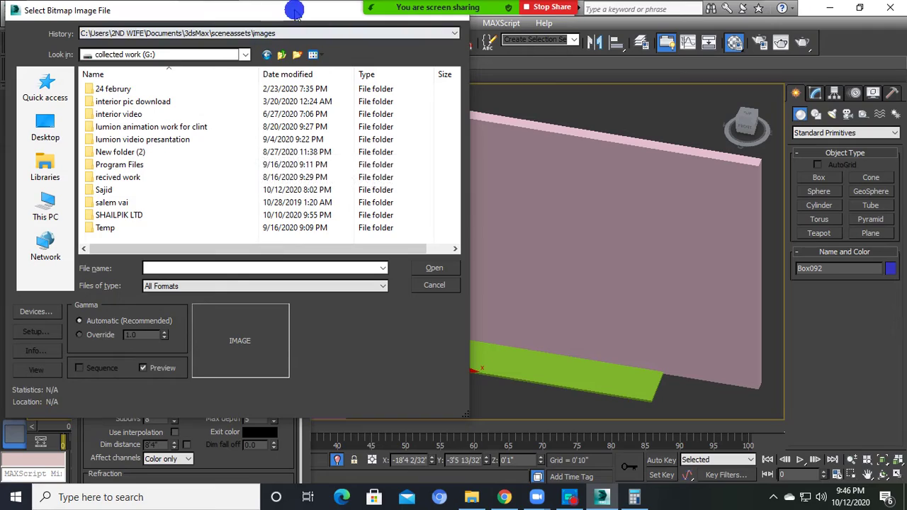
{"action": "mouse_move", "coordinate": [294, 10]}
{"action": "left_mouse_down"}
{"action": "mouse_move", "coordinate": [549, 286]}
{"action": "mouse_move", "coordinate": [459, 369]}
{"action": "left_mouse_up"}
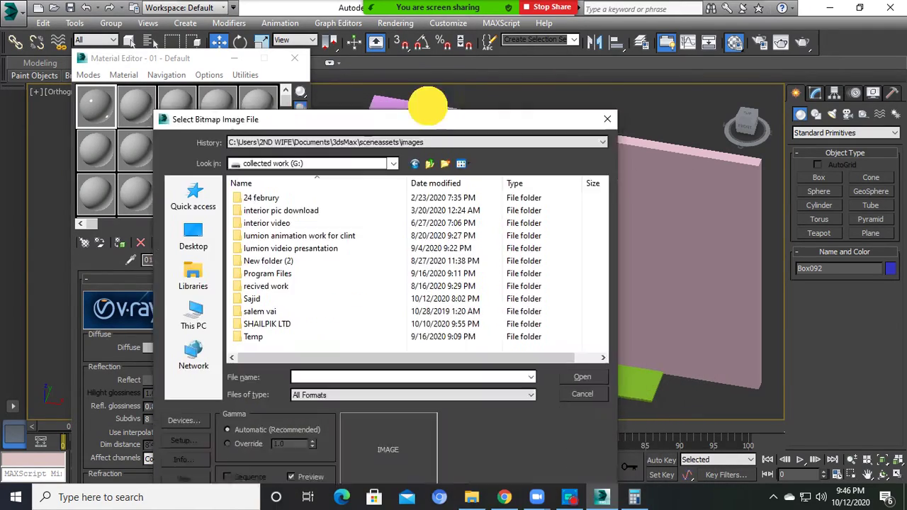
{"action": "left_click_drag", "start_coordinate": [459, 369], "coordinate": [411, 73]}
{"action": "double_click", "coordinate": [248, 277]}
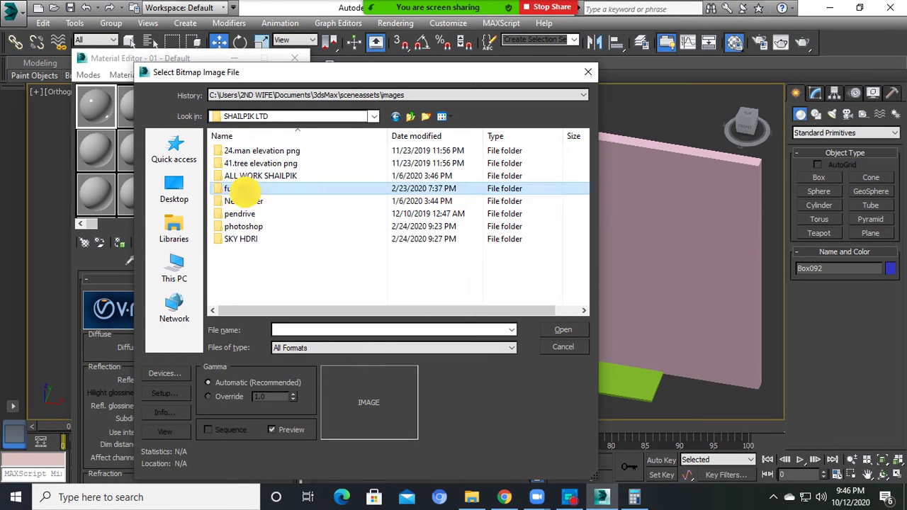
{"action": "double_click", "coordinate": [241, 189]}
{"action": "scroll", "coordinate": [527, 248], "scroll_direction": "down", "scroll_amount": 5}
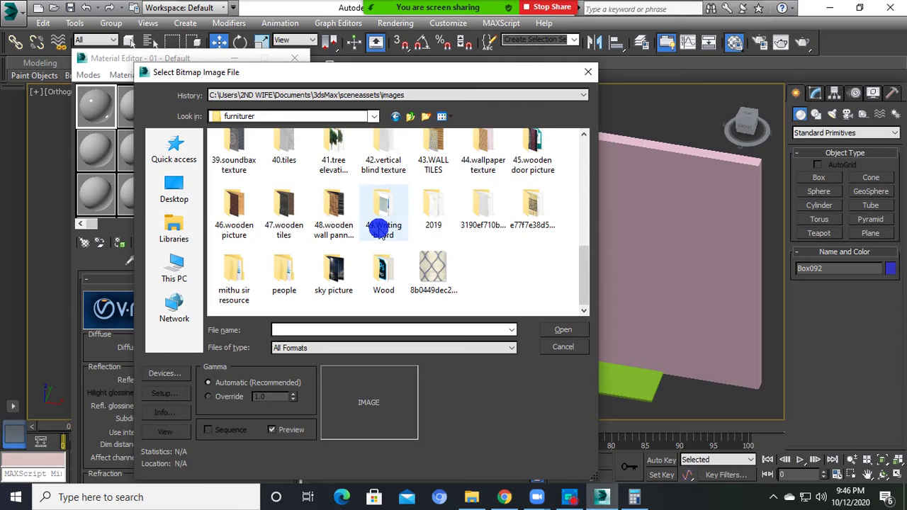
{"action": "double_click", "coordinate": [237, 204]}
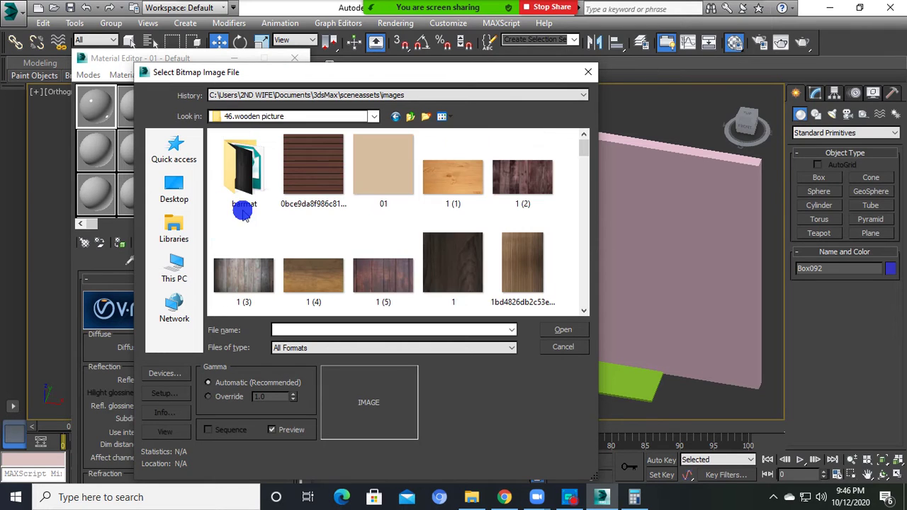
{"action": "double_click", "coordinate": [248, 165]}
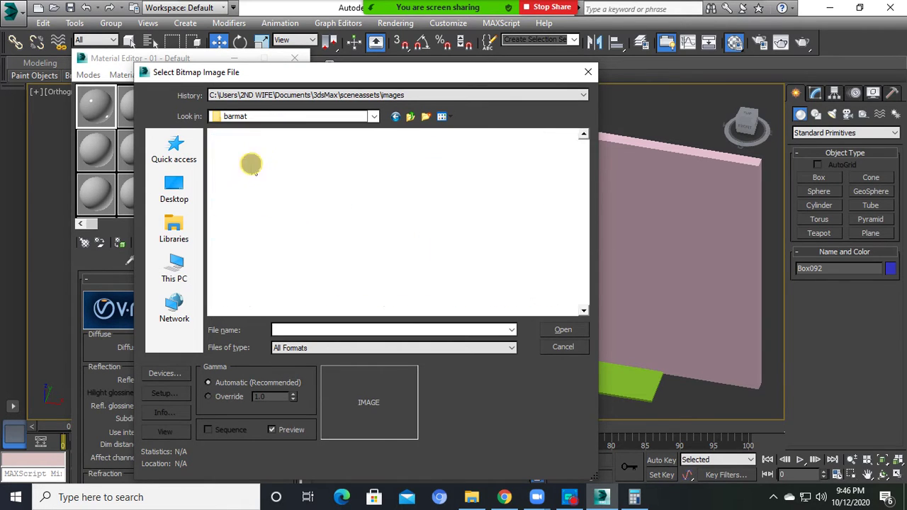
- Load P1.jpg from the barmat folder as the diffuse texture
{"action": "scroll", "coordinate": [352, 219], "scroll_direction": "down", "scroll_amount": 2}
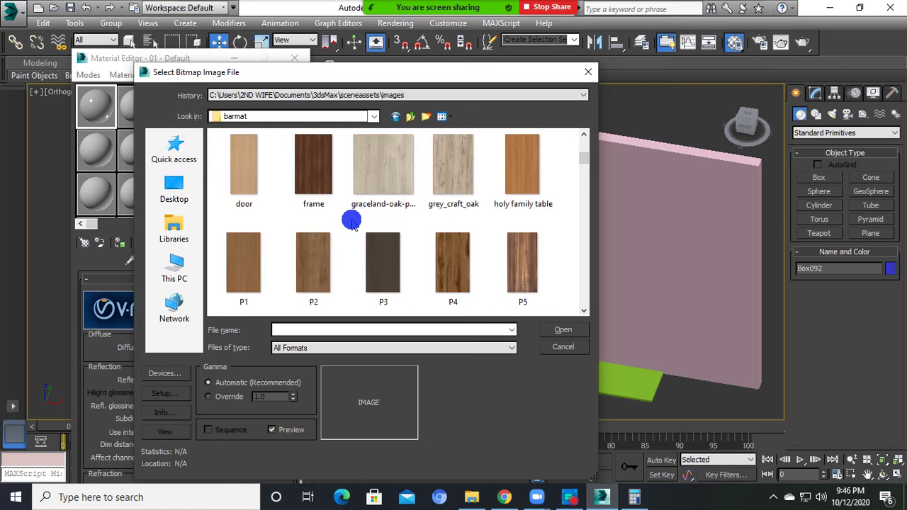
{"action": "scroll", "coordinate": [353, 220], "scroll_direction": "down", "scroll_amount": 2}
{"action": "scroll", "coordinate": [353, 219], "scroll_direction": "up", "scroll_amount": 5}
{"action": "scroll", "coordinate": [352, 219], "scroll_direction": "down", "scroll_amount": 2}
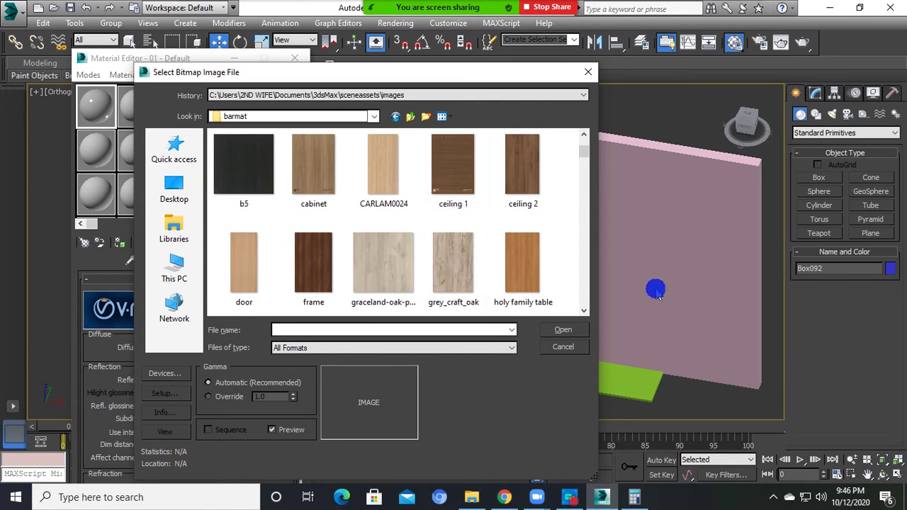
{"action": "scroll", "coordinate": [523, 253], "scroll_direction": "up", "scroll_amount": 2}
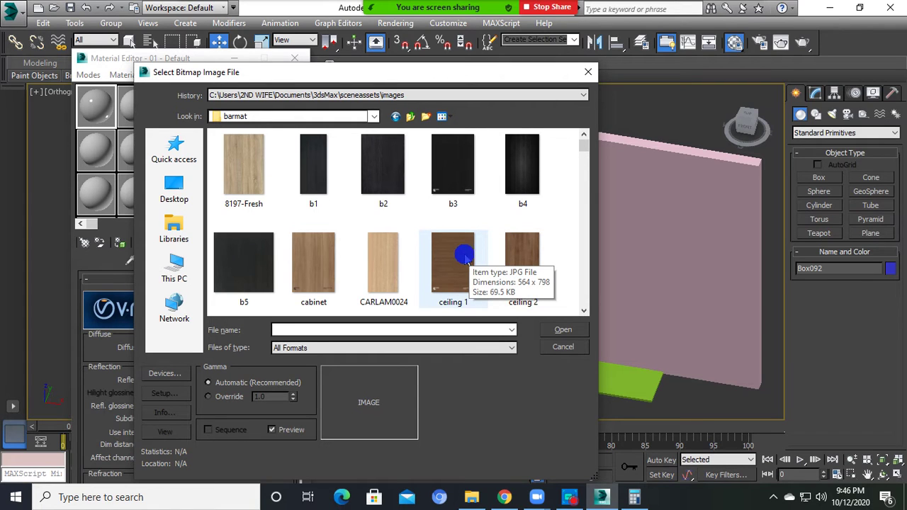
{"action": "scroll", "coordinate": [440, 260], "scroll_direction": "down", "scroll_amount": 4}
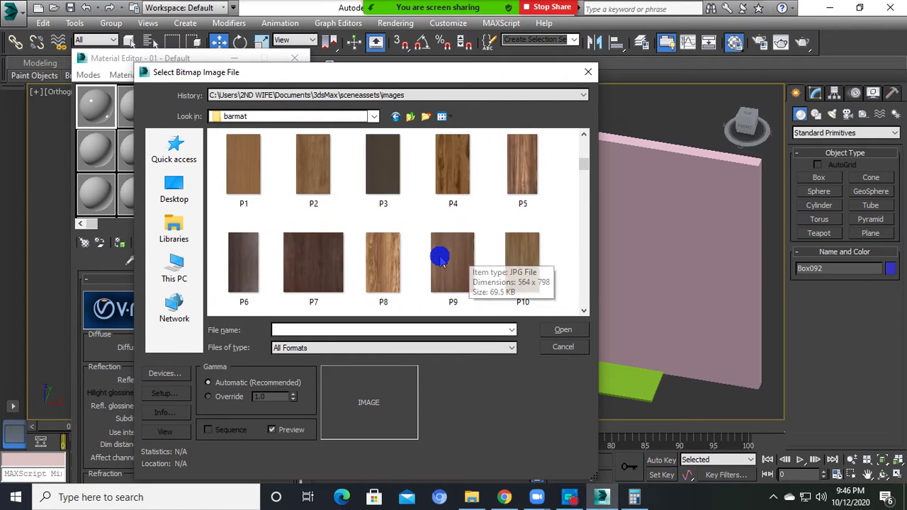
{"action": "scroll", "coordinate": [435, 253], "scroll_direction": "up", "scroll_amount": 3}
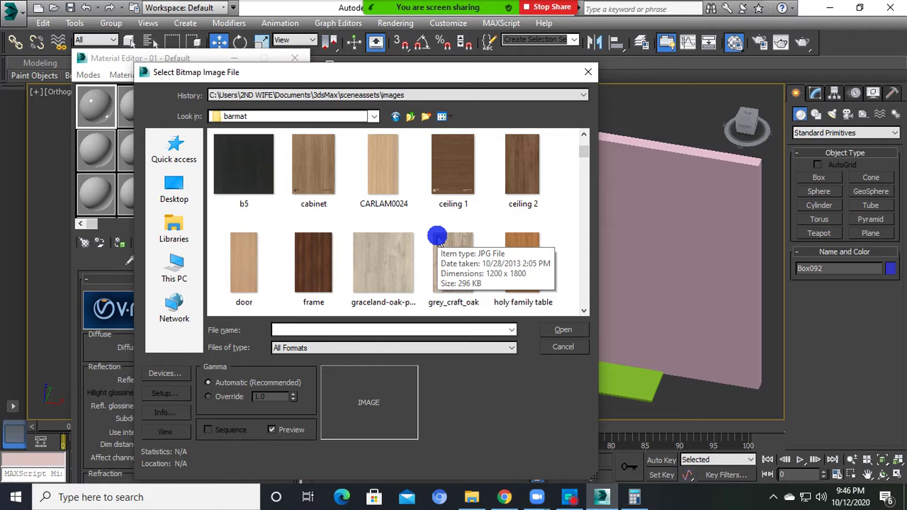
{"action": "scroll", "coordinate": [437, 236], "scroll_direction": "down", "scroll_amount": 1}
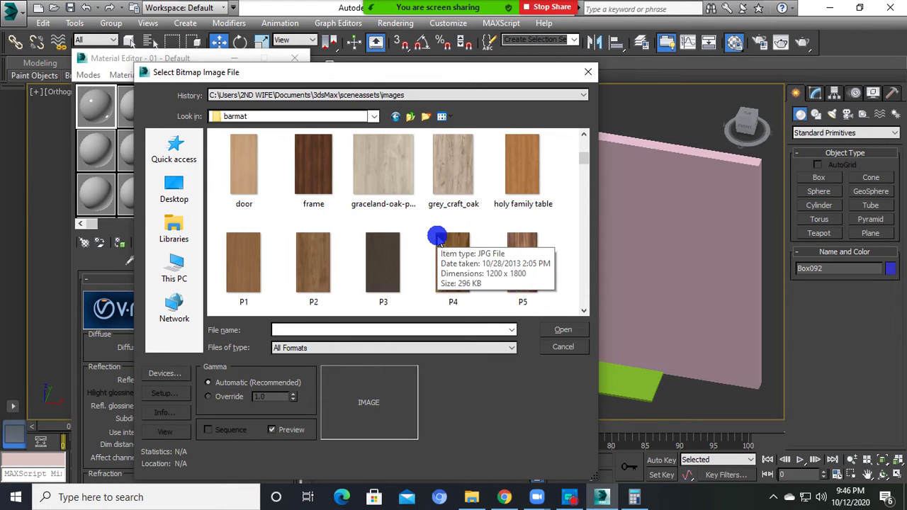
{"action": "left_click", "coordinate": [244, 242]}
{"action": "double_click", "coordinate": [243, 242]}
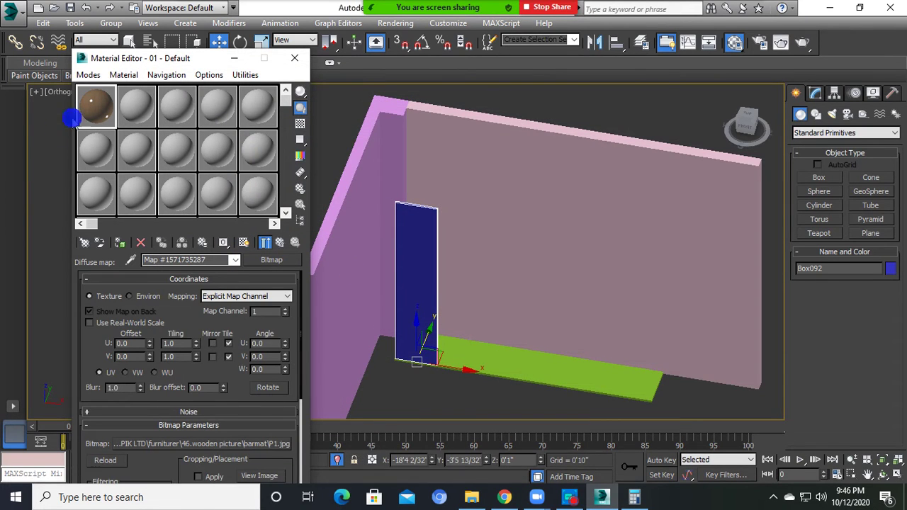
- Assign the wood material to door panel Box092 under a renamed name, showing its texture in the viewport
{"action": "left_click", "coordinate": [124, 242]}
{"action": "left_click", "coordinate": [425, 240]}
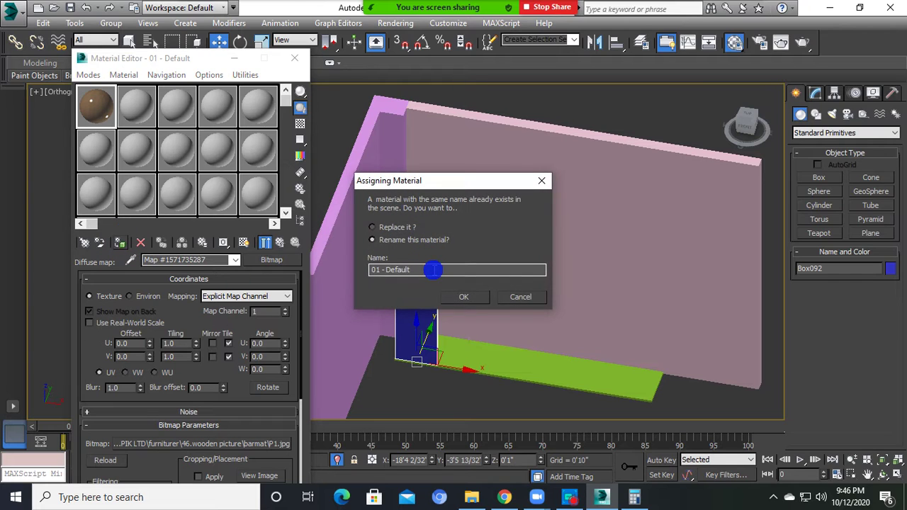
{"action": "left_click", "coordinate": [431, 269]}
{"action": "type", "text": "wr"}
{"action": "left_click", "coordinate": [456, 299]}
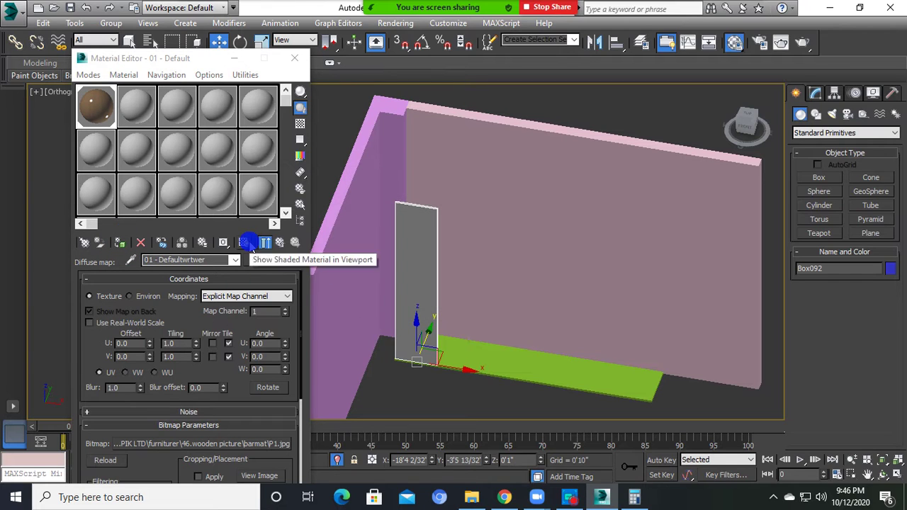
{"action": "left_click", "coordinate": [244, 243]}
{"action": "left_click", "coordinate": [294, 58]}
- Select the door panel and Shift-drag a copy along X to its right
{"action": "scroll", "coordinate": [435, 314], "scroll_direction": "up", "scroll_amount": 2}
{"action": "scroll", "coordinate": [435, 314], "scroll_direction": "up", "scroll_amount": 3}
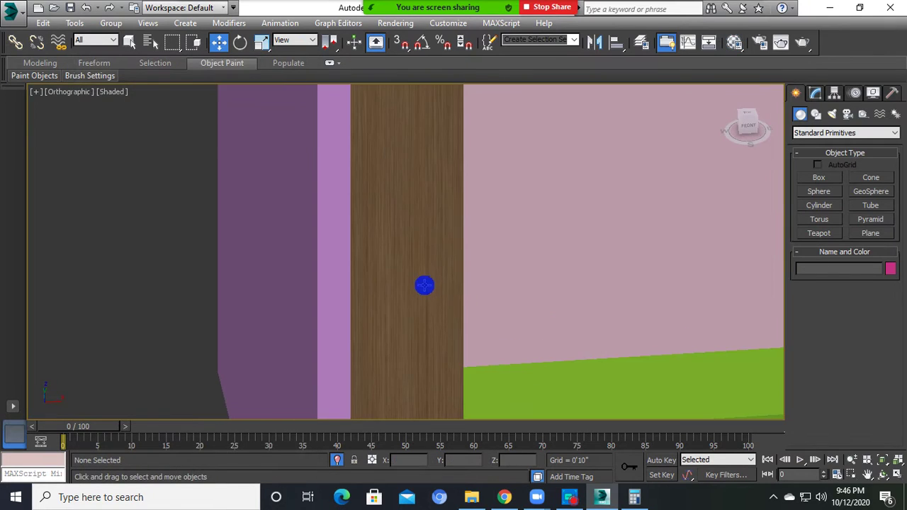
{"action": "scroll", "coordinate": [423, 285], "scroll_direction": "up", "scroll_amount": 3}
{"action": "scroll", "coordinate": [366, 226], "scroll_direction": "up", "scroll_amount": 3}
{"action": "left_click", "coordinate": [366, 227]}
{"action": "scroll", "coordinate": [375, 253], "scroll_direction": "down", "scroll_amount": 6}
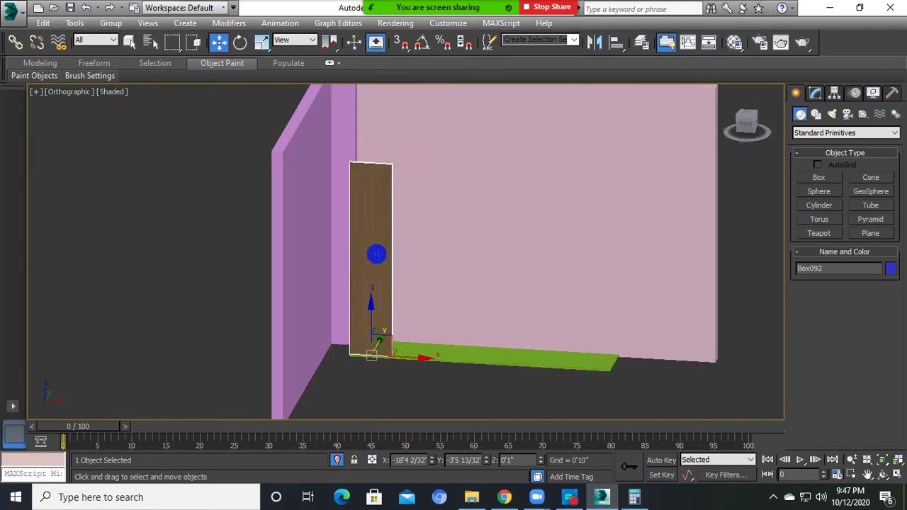
{"action": "mouse_move", "coordinate": [375, 253]}
{"action": "middle_mouse_down", "text": "alt"}
{"action": "mouse_move", "coordinate": [381, 328]}
{"action": "mouse_move", "coordinate": [293, 361]}
{"action": "middle_mouse_up", "text": "alt"}
{"action": "scroll", "coordinate": [381, 328], "scroll_direction": "up", "scroll_amount": 2}
{"action": "scroll", "coordinate": [378, 345], "scroll_direction": "up", "scroll_amount": 3}
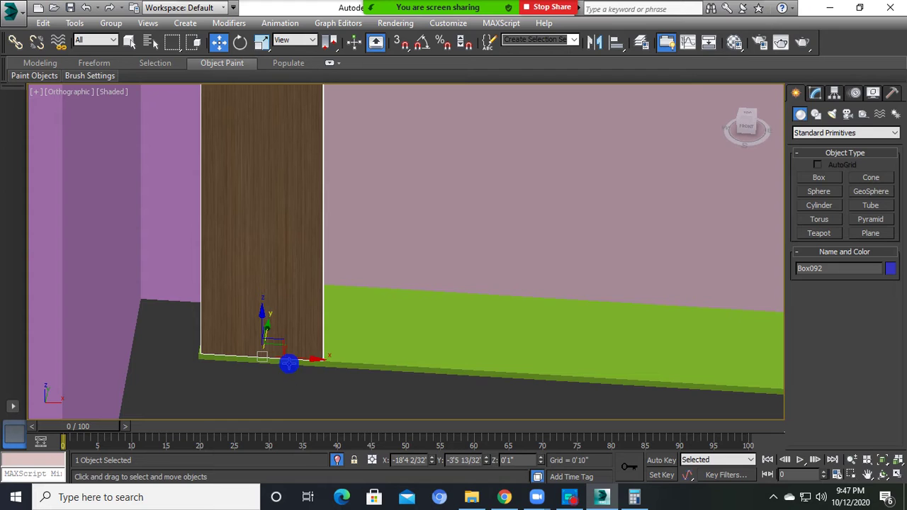
{"action": "left_click_drag", "start_coordinate": [289, 360], "coordinate": [416, 381], "text": "shift"}
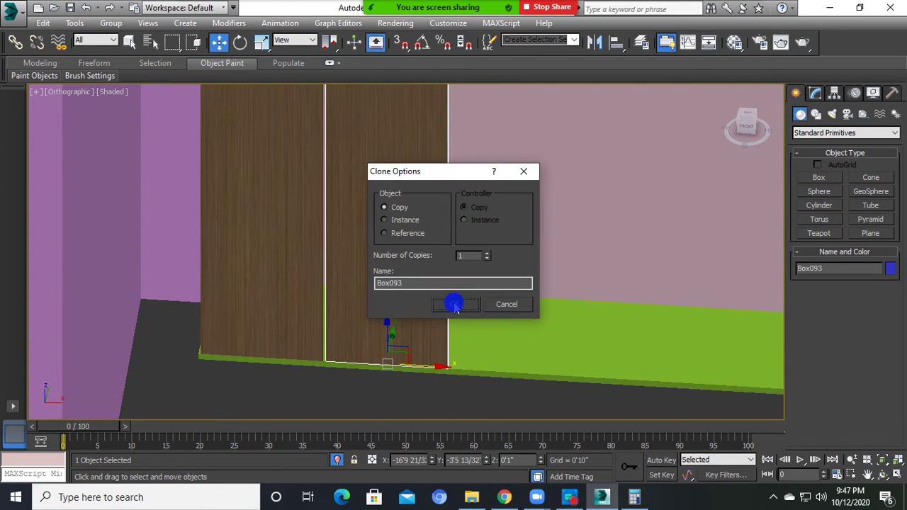
- Create a single copy, Box093, and nudge it flush against the first door
{"action": "left_click", "coordinate": [455, 304]}
{"action": "scroll", "coordinate": [403, 371], "scroll_direction": "up", "scroll_amount": 4}
{"action": "middle_click_drag", "start_coordinate": [403, 371], "coordinate": [488, 359]}
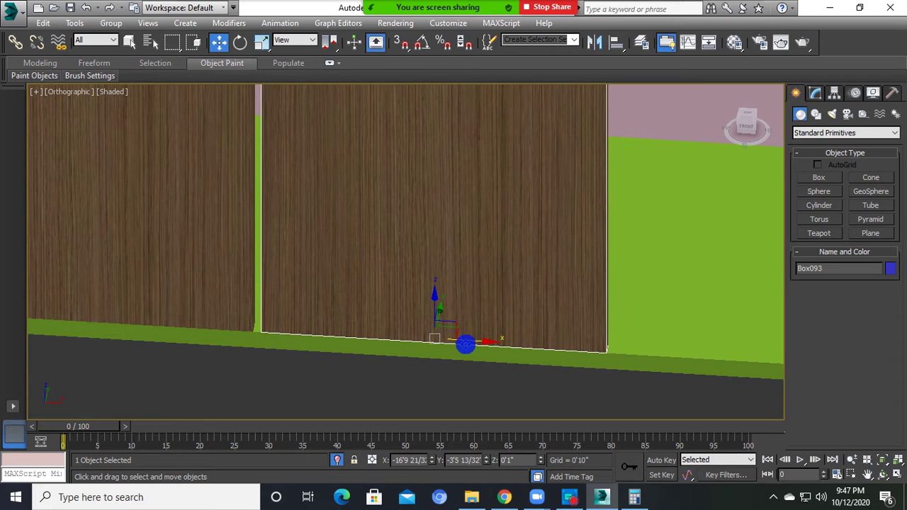
{"action": "left_click_drag", "start_coordinate": [465, 344], "coordinate": [459, 338]}
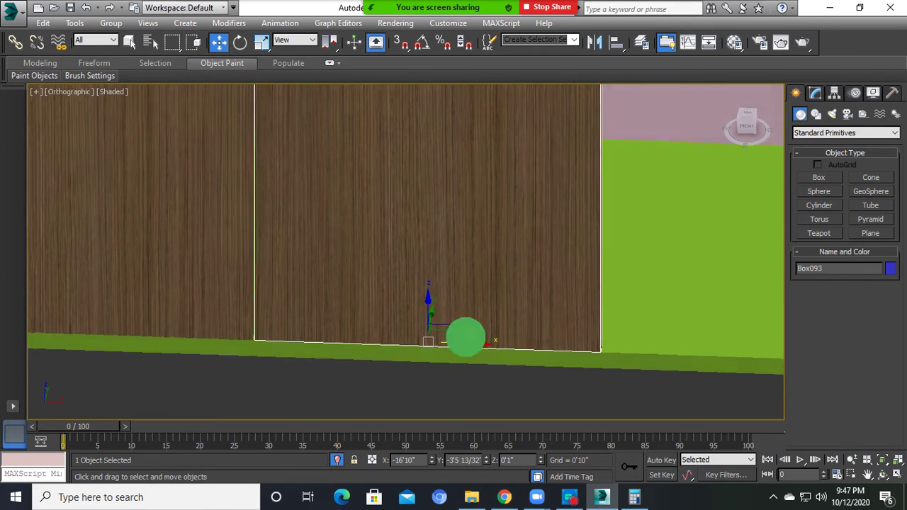
{"action": "scroll", "coordinate": [460, 330], "scroll_direction": "up", "scroll_amount": 3}
{"action": "scroll", "coordinate": [501, 316], "scroll_direction": "down", "scroll_amount": 2}
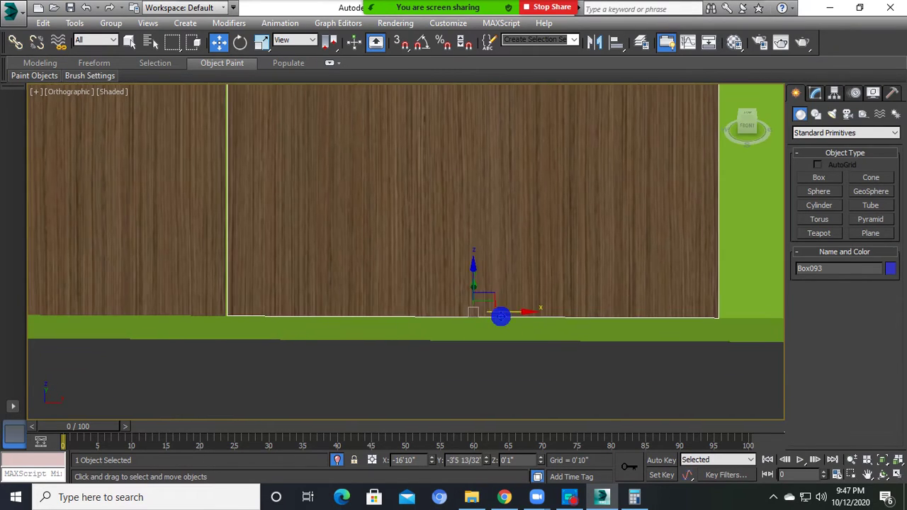
{"action": "left_click_drag", "start_coordinate": [499, 310], "coordinate": [496, 310]}
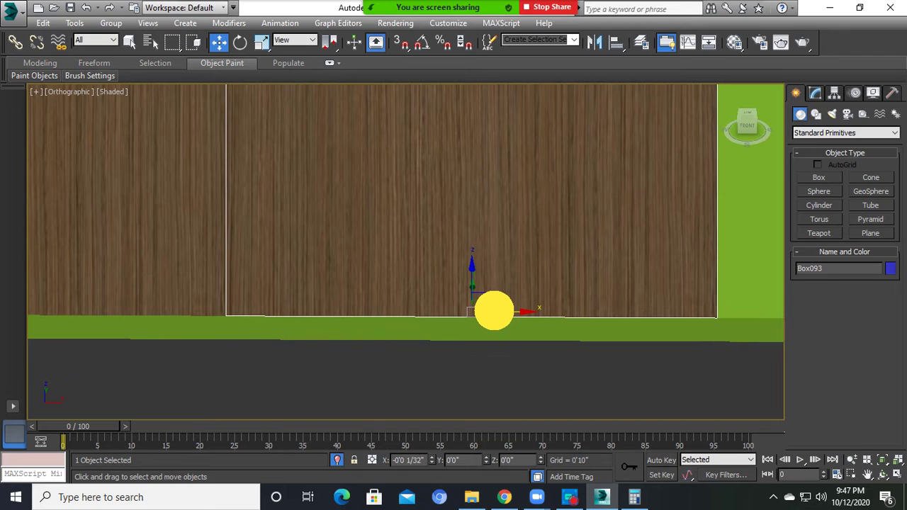
{"action": "left_click_drag", "start_coordinate": [496, 309], "coordinate": [496, 310]}
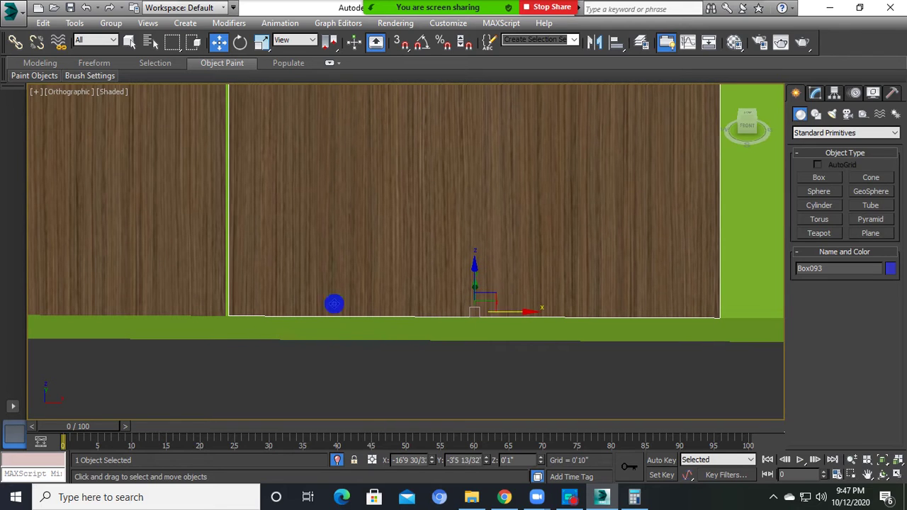
{"action": "scroll", "coordinate": [289, 318], "scroll_direction": "up", "scroll_amount": 3}
{"action": "left_click_drag", "start_coordinate": [735, 326], "coordinate": [732, 326]}
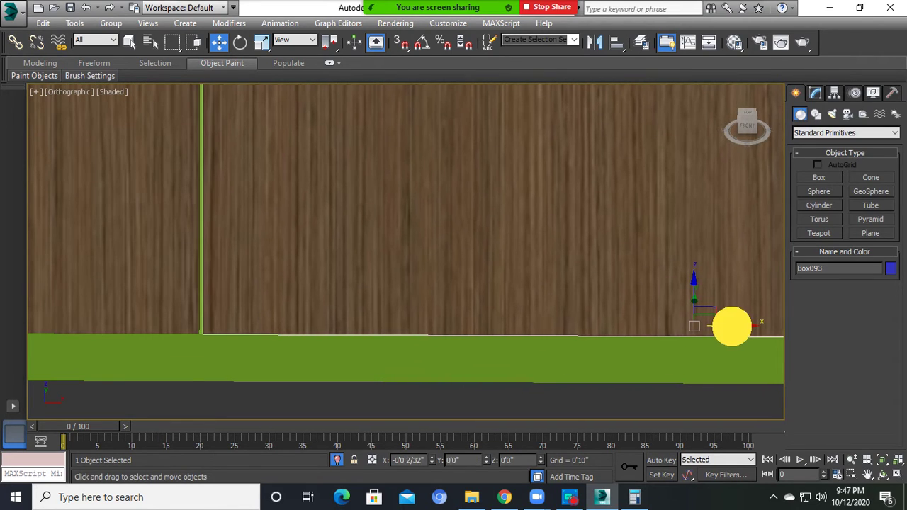
- Select the right door panel Box093 and view the wall at an angle
{"action": "scroll", "coordinate": [627, 334], "scroll_direction": "down", "scroll_amount": 3}
{"action": "scroll", "coordinate": [573, 366], "scroll_direction": "down", "scroll_amount": 2}
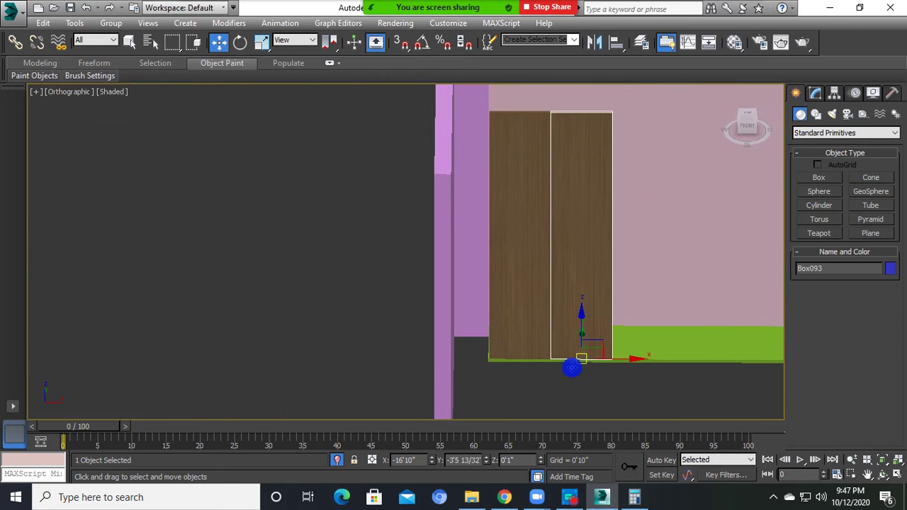
{"action": "left_click", "coordinate": [572, 369]}
{"action": "left_click", "coordinate": [574, 304]}
{"action": "mouse_move", "coordinate": [574, 305]}
{"action": "middle_mouse_down"}
{"action": "mouse_move", "coordinate": [518, 319]}
{"action": "mouse_move", "coordinate": [521, 304]}
{"action": "mouse_move", "coordinate": [455, 287]}
{"action": "middle_mouse_up"}
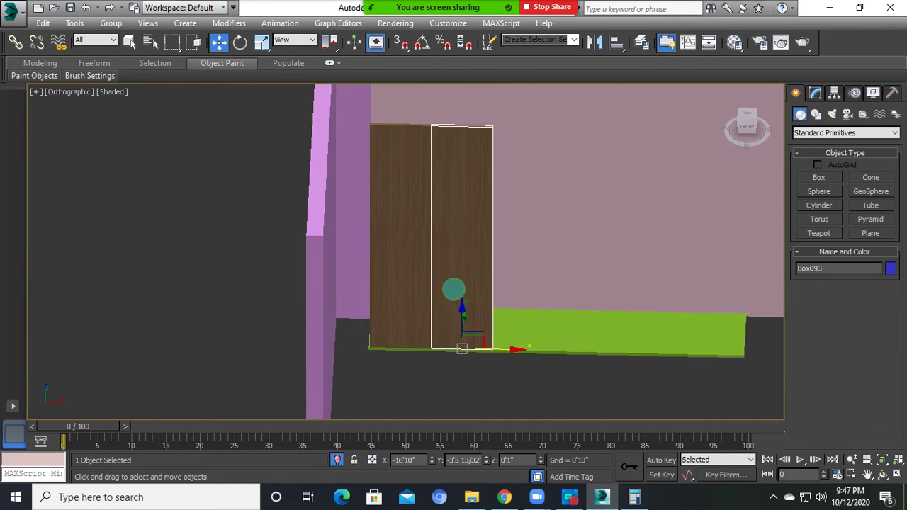
- Load the wood material into a second slot and clear its diffuse wood texture
{"action": "key", "text": "m"}
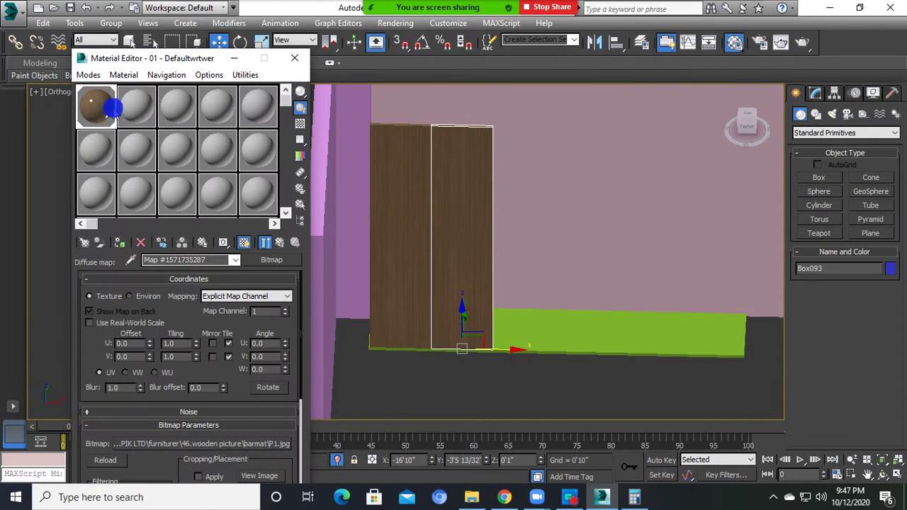
{"action": "left_click", "coordinate": [135, 107]}
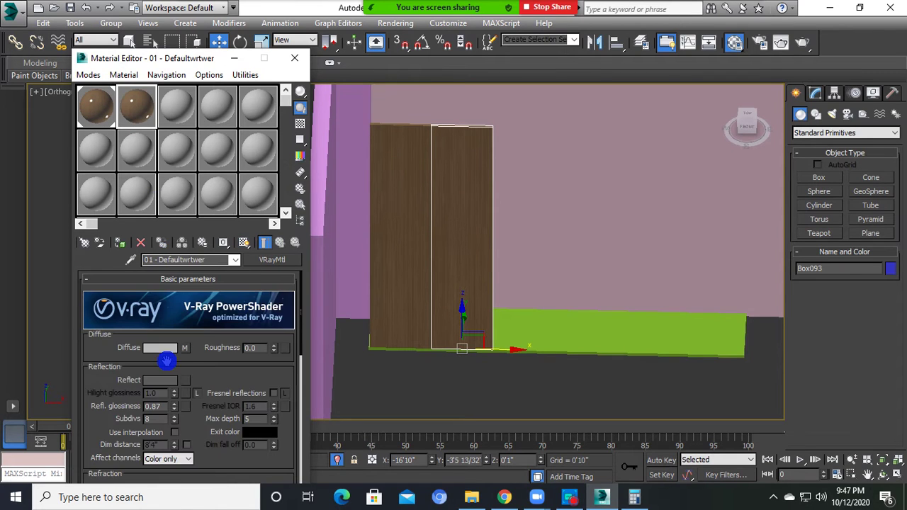
{"action": "left_click", "coordinate": [185, 347]}
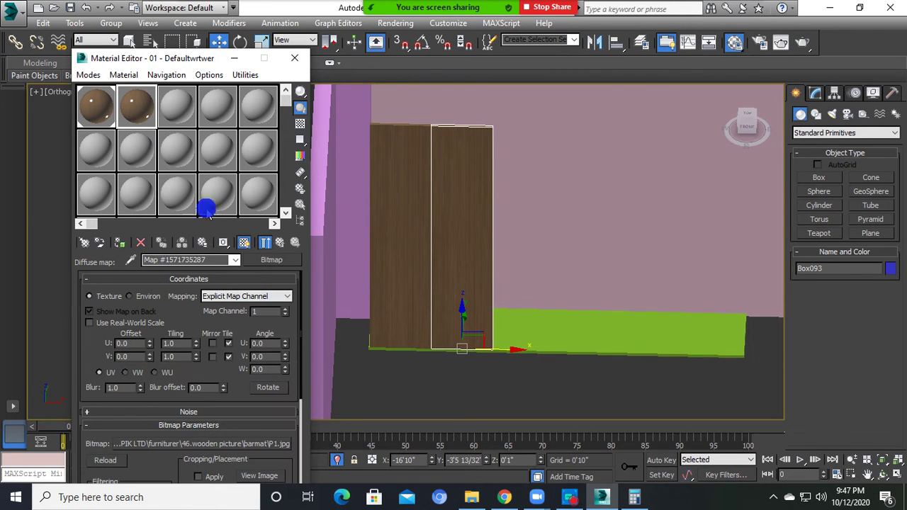
{"action": "left_click", "coordinate": [269, 262]}
{"action": "left_click", "coordinate": [561, 61]}
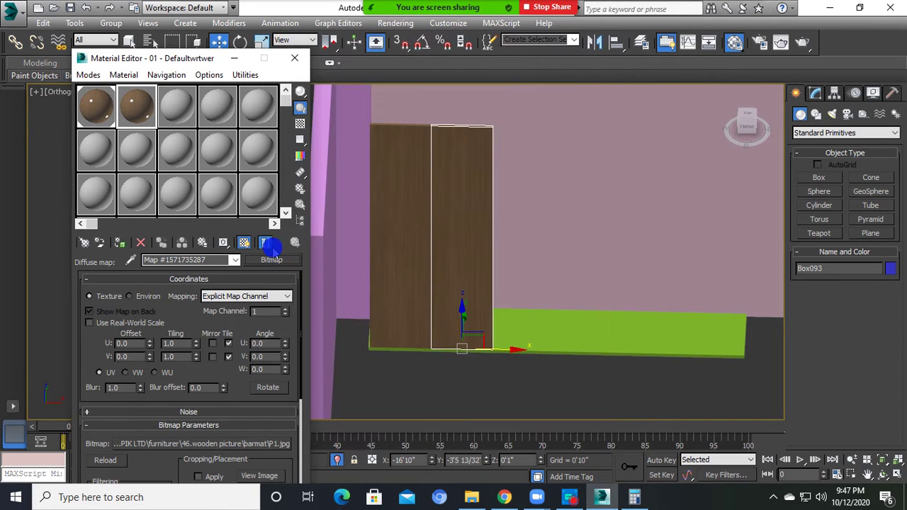
{"action": "left_click", "coordinate": [265, 244]}
{"action": "right_click", "coordinate": [168, 358]}
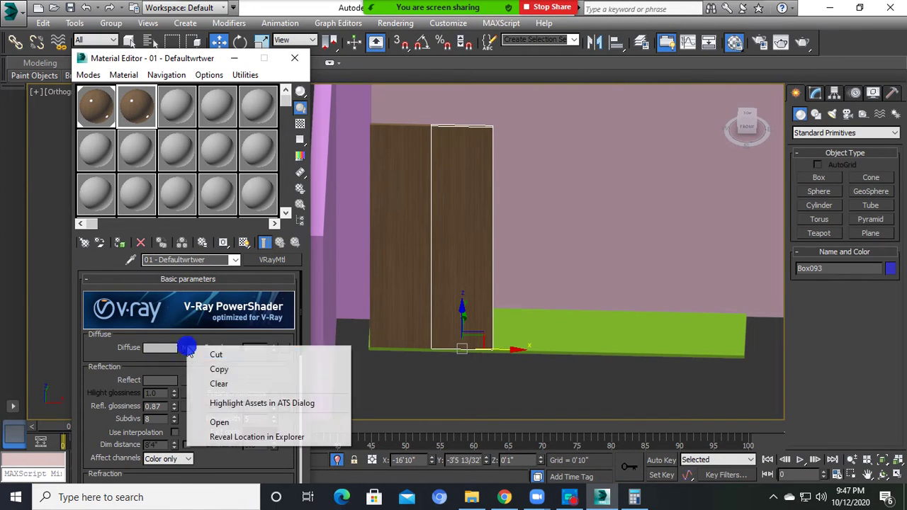
{"action": "left_click", "coordinate": [209, 381]}
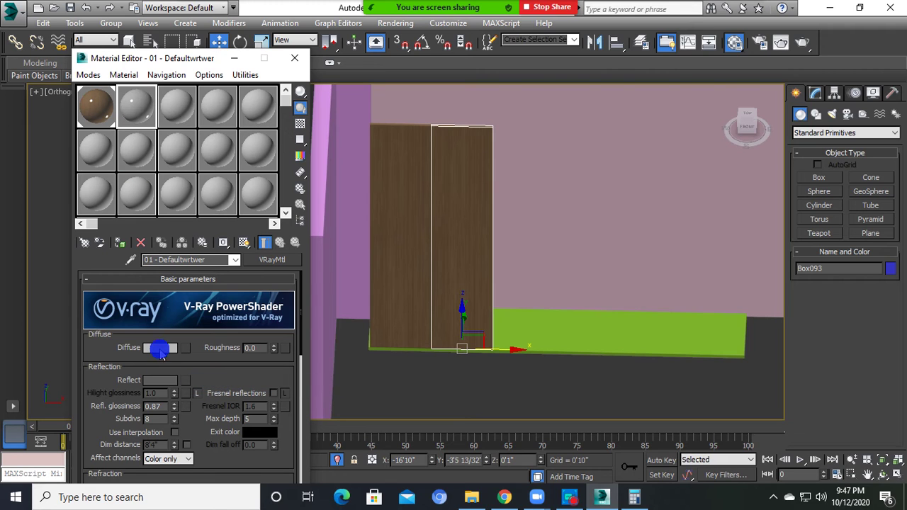
- Set the diffuse colour to pure white and assign it to Box093 as a renamed material
{"action": "left_click", "coordinate": [162, 347]}
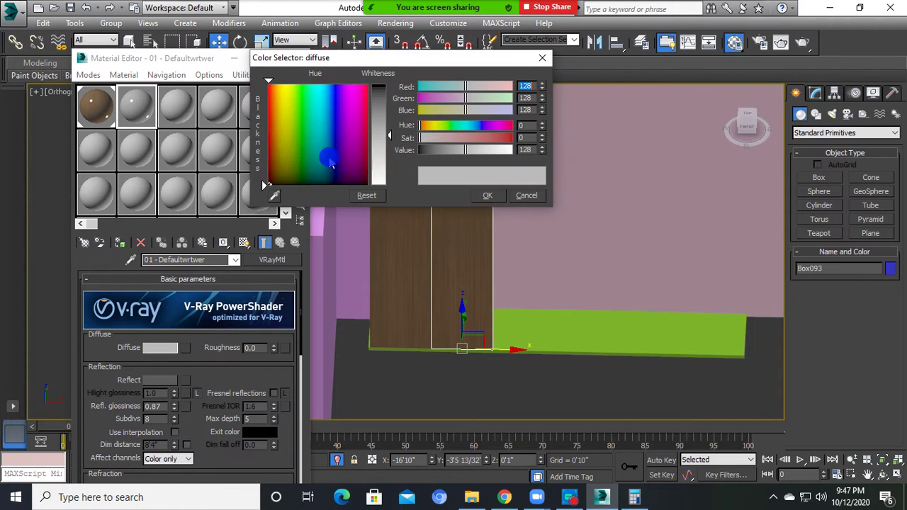
{"action": "left_click_drag", "start_coordinate": [392, 140], "coordinate": [390, 187]}
{"action": "left_click", "coordinate": [491, 197]}
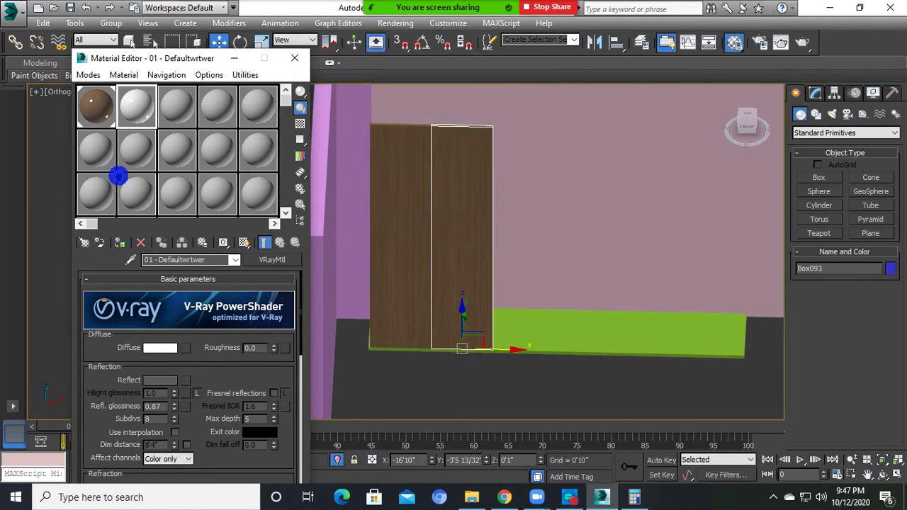
{"action": "left_click", "coordinate": [122, 243]}
{"action": "left_click", "coordinate": [415, 240]}
{"action": "type", "text": "ewr"}
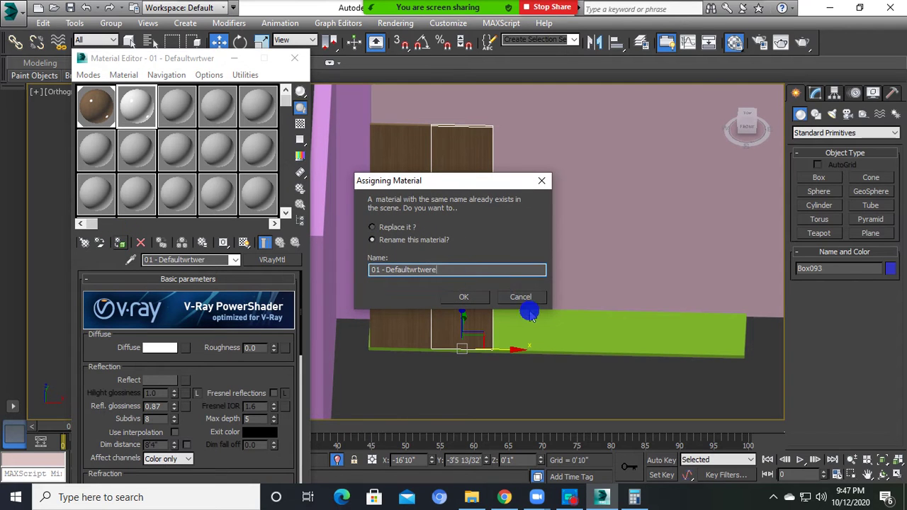
{"action": "left_click", "coordinate": [465, 298]}
- Select both the wood door and the white panel together
{"action": "left_click", "coordinate": [295, 58]}
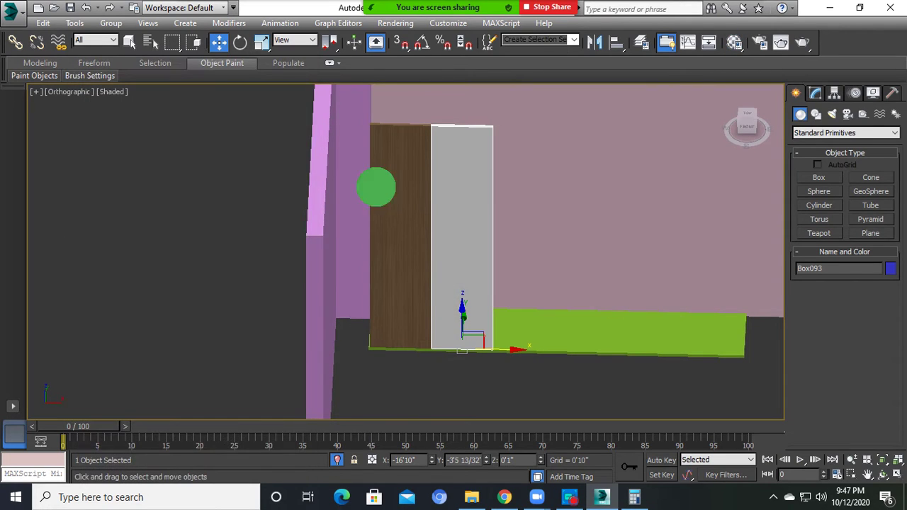
{"action": "left_click", "coordinate": [142, 170]}
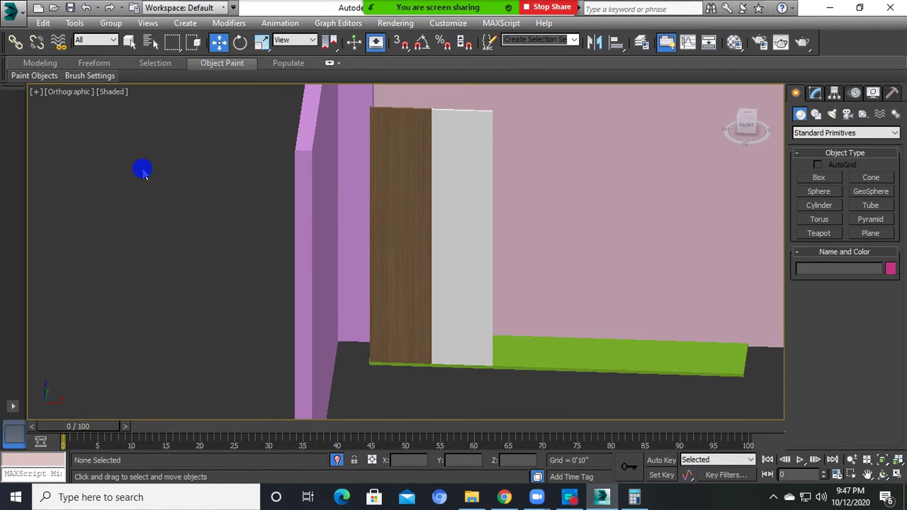
{"action": "left_click", "coordinate": [419, 247]}
{"action": "left_click", "coordinate": [466, 251], "text": "ctrl"}
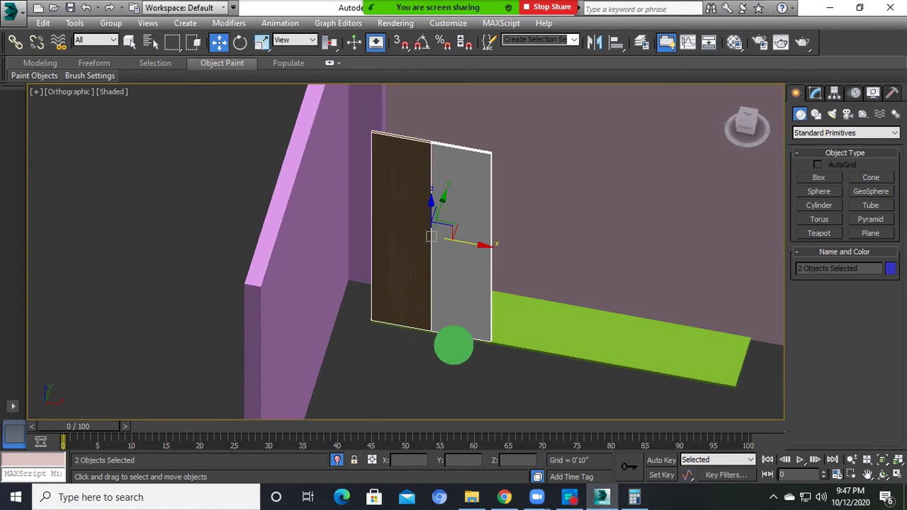
{"action": "middle_click_drag", "start_coordinate": [456, 338], "coordinate": [477, 318], "text": "alt"}
- Hide the pink side wall
{"action": "left_click", "coordinate": [357, 298]}
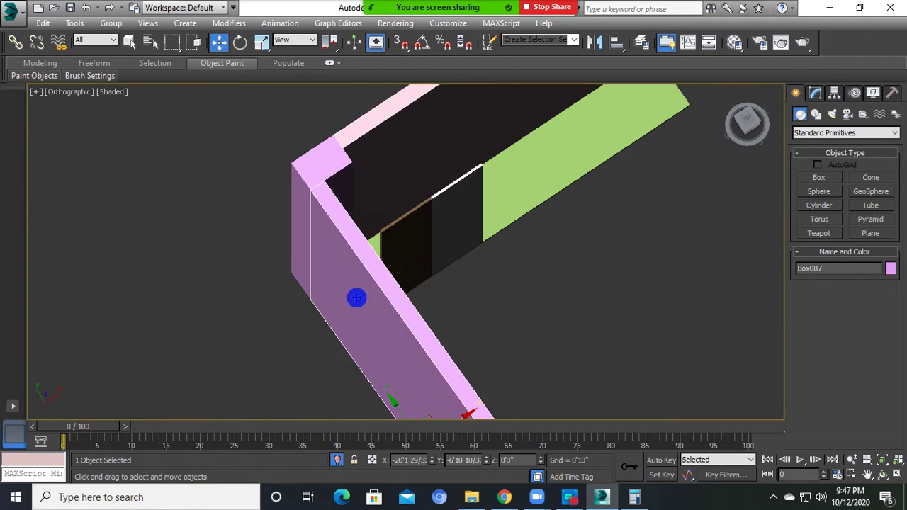
{"action": "right_click", "coordinate": [356, 298]}
{"action": "left_click", "coordinate": [389, 252]}
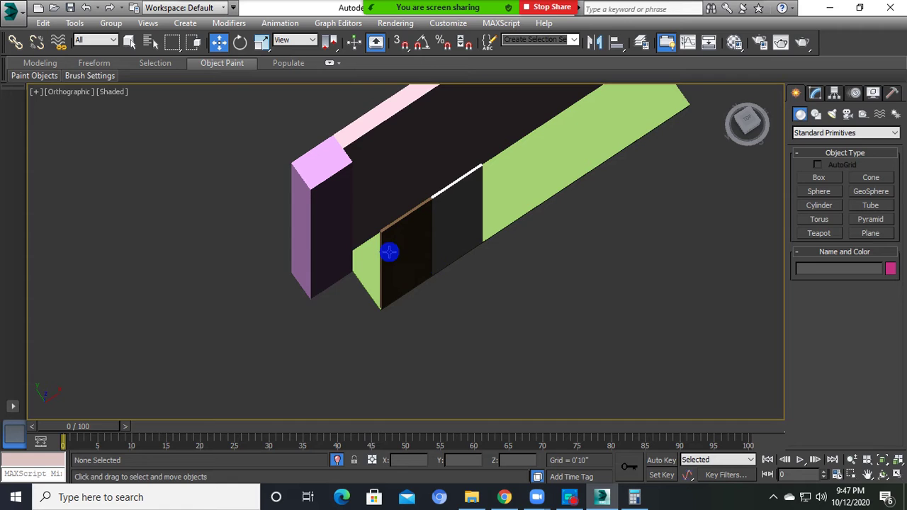
- Snap a 1'8" by 7'1" side panel box, Box094, from the floor corner
{"action": "left_click", "coordinate": [822, 178]}
{"action": "scroll", "coordinate": [379, 305], "scroll_direction": "up", "scroll_amount": 3}
{"action": "scroll", "coordinate": [366, 340], "scroll_direction": "up", "scroll_amount": 4}
{"action": "key", "text": "s"}
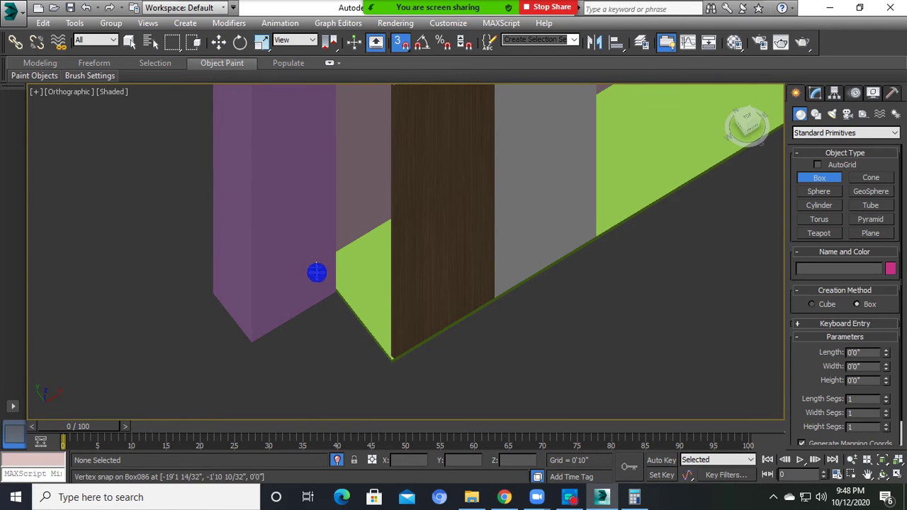
{"action": "left_click_drag", "start_coordinate": [391, 361], "coordinate": [378, 233]}
{"action": "scroll", "coordinate": [378, 217], "scroll_direction": "down", "scroll_amount": 4}
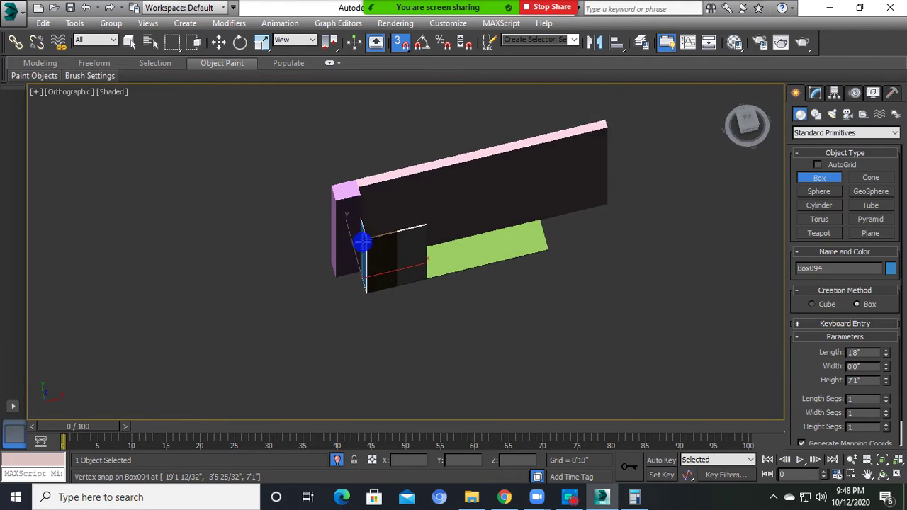
{"action": "scroll", "coordinate": [373, 231], "scroll_direction": "up", "scroll_amount": 2}
{"action": "double_click", "coordinate": [871, 366]}
{"action": "type", "text": "1"}
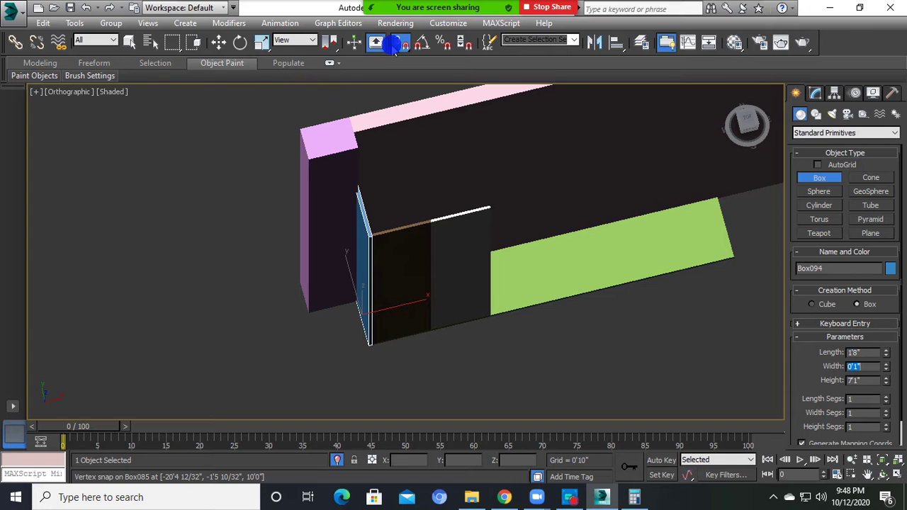
{"action": "left_click", "coordinate": [221, 41]}
{"action": "scroll", "coordinate": [399, 336], "scroll_direction": "up", "scroll_amount": 3}
{"action": "scroll", "coordinate": [375, 319], "scroll_direction": "down", "scroll_amount": 1}
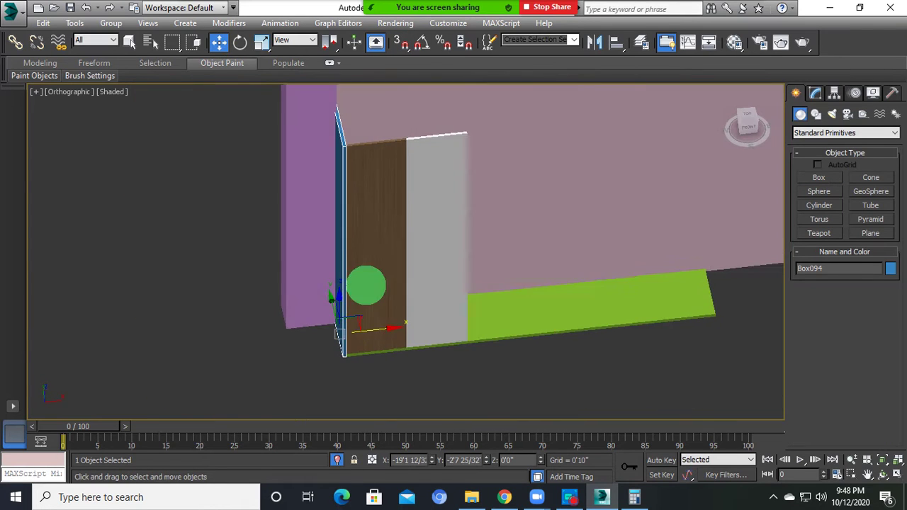
{"action": "mouse_move", "coordinate": [366, 285]}
{"action": "middle_mouse_down", "text": "alt"}
{"action": "mouse_move", "coordinate": [385, 290]}
{"action": "mouse_move", "coordinate": [327, 263]}
{"action": "middle_mouse_up", "text": "alt"}
- In a new material slot, set the diffuse to a Bitmap of frame.jpg
{"action": "key", "text": "m"}
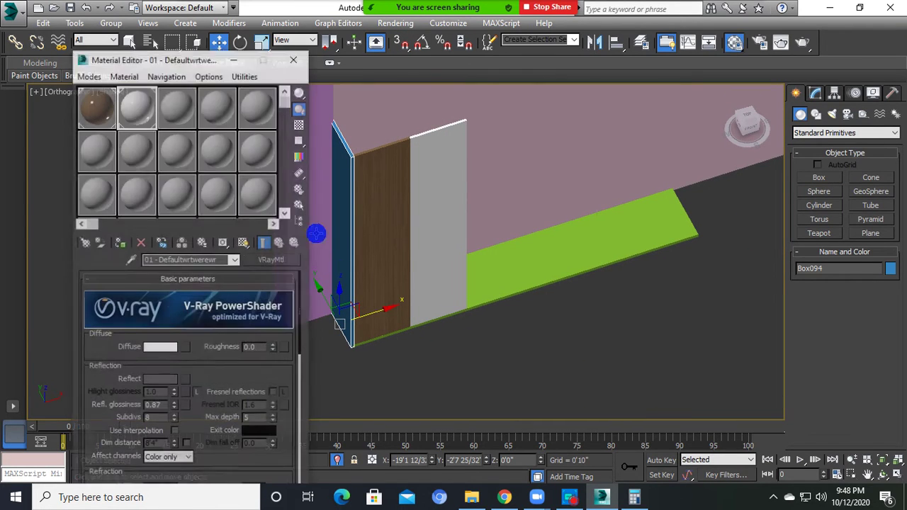
{"action": "left_click", "coordinate": [167, 113]}
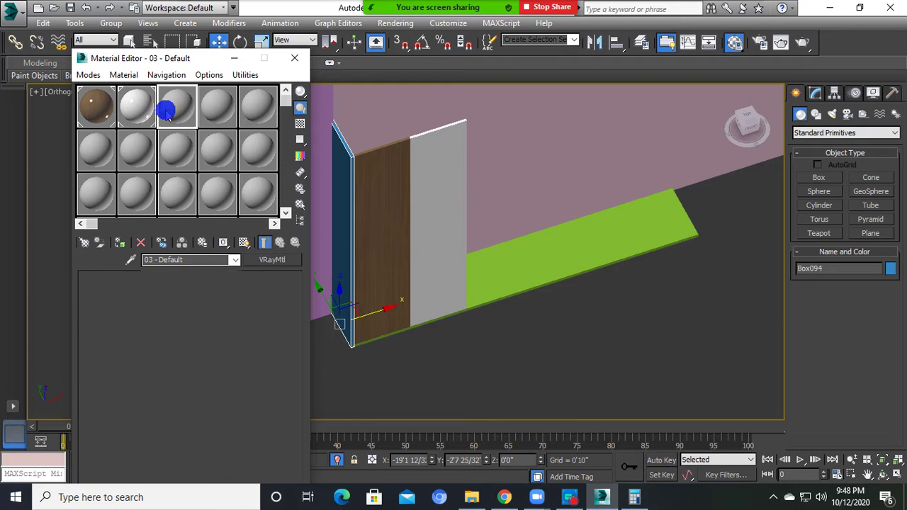
{"action": "left_click", "coordinate": [184, 347]}
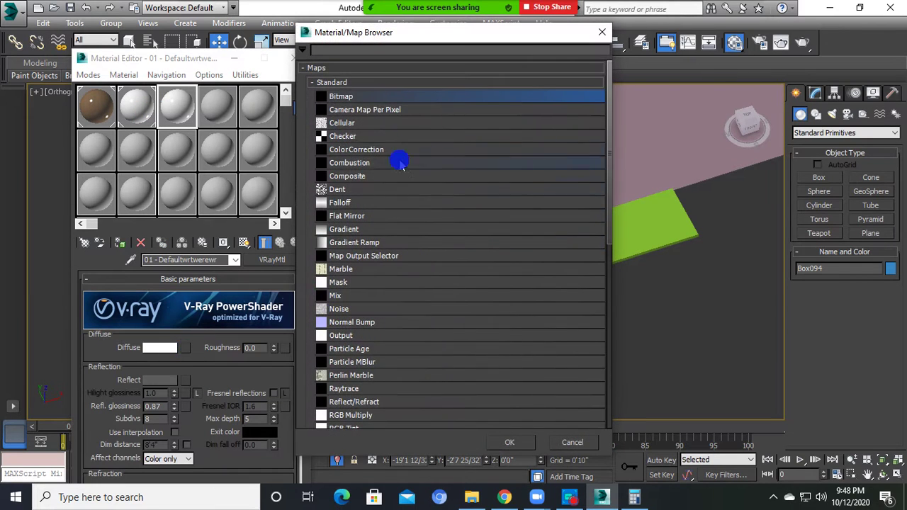
{"action": "double_click", "coordinate": [350, 96]}
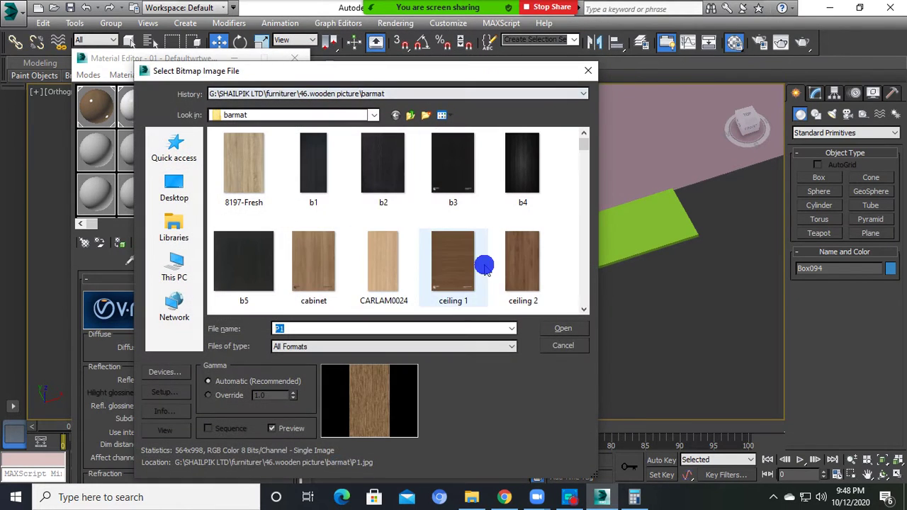
{"action": "scroll", "coordinate": [446, 255], "scroll_direction": "up", "scroll_amount": 2}
{"action": "double_click", "coordinate": [309, 153]}
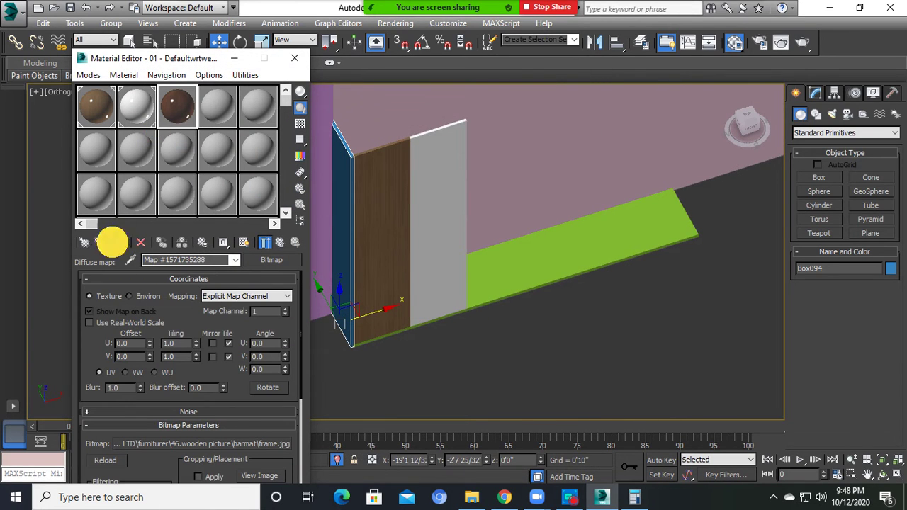
- Assign the frame.jpg material to Box094 under a unique renamed name
{"action": "left_click", "coordinate": [119, 243]}
{"action": "left_click", "coordinate": [479, 276]}
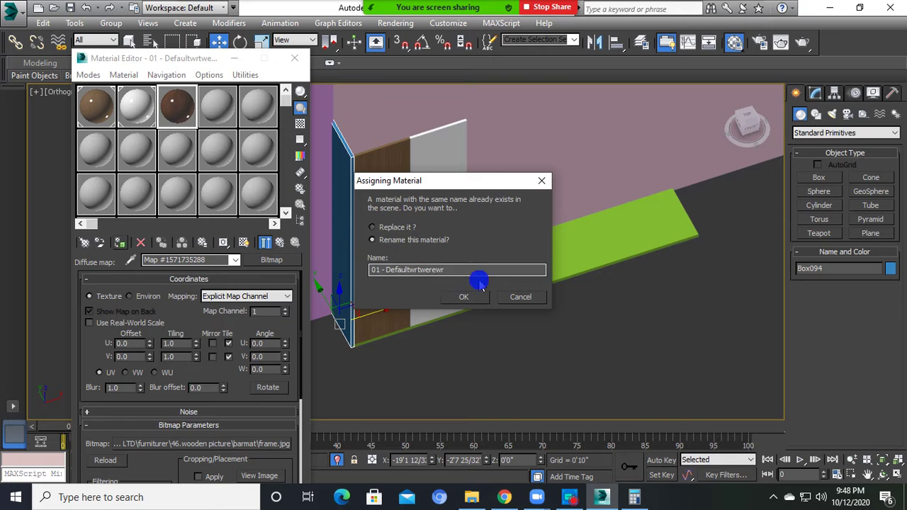
{"action": "type", "text": "g"}
{"action": "key", "text": "Return"}
{"action": "left_click", "coordinate": [243, 242]}
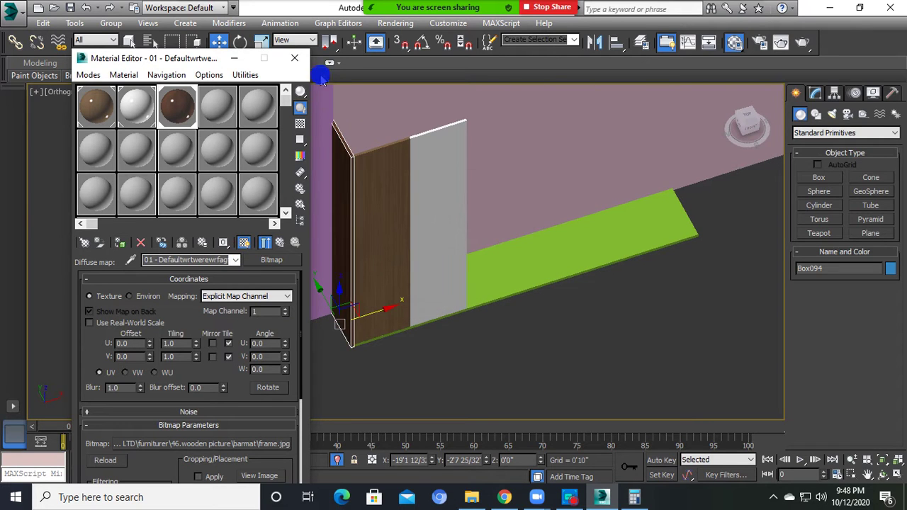
{"action": "left_click", "coordinate": [297, 58]}
{"action": "mouse_move", "coordinate": [409, 253]}
{"action": "middle_mouse_down", "text": "alt"}
{"action": "mouse_move", "coordinate": [312, 273]}
{"action": "mouse_move", "coordinate": [318, 266]}
{"action": "middle_mouse_up", "text": "alt"}
- Draw a vertex-snapped box along the wall, 7'1" tall with a length of 0'1"
{"action": "left_click", "coordinate": [818, 177]}
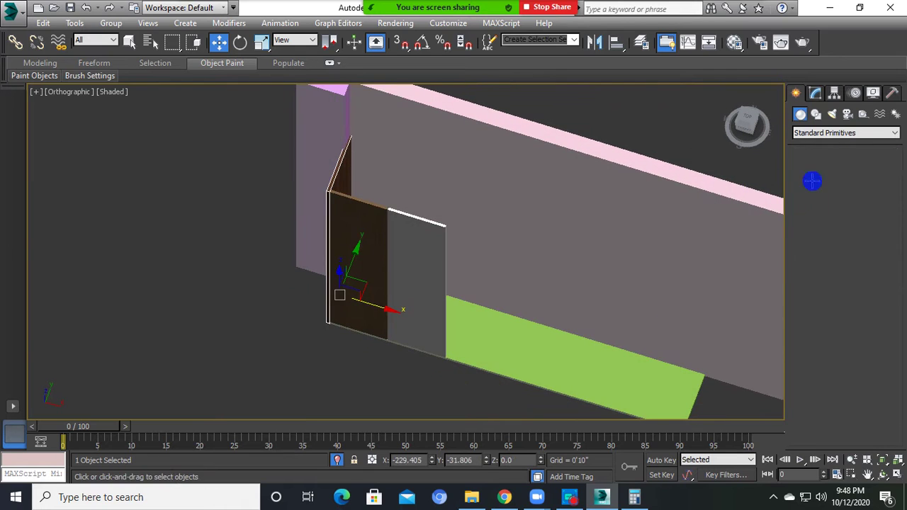
{"action": "mouse_move", "coordinate": [472, 291]}
{"action": "middle_mouse_down", "text": "alt"}
{"action": "mouse_move", "coordinate": [364, 229]}
{"action": "mouse_move", "coordinate": [162, 182]}
{"action": "mouse_move", "coordinate": [141, 162]}
{"action": "middle_mouse_up", "text": "alt"}
{"action": "key", "text": "s"}
{"action": "mouse_move", "coordinate": [148, 160]}
{"action": "left_mouse_down"}
{"action": "mouse_move", "coordinate": [649, 312]}
{"action": "mouse_move", "coordinate": [638, 307]}
{"action": "left_mouse_up"}
{"action": "middle_click_drag", "start_coordinate": [290, 200], "coordinate": [180, 146], "text": "alt"}
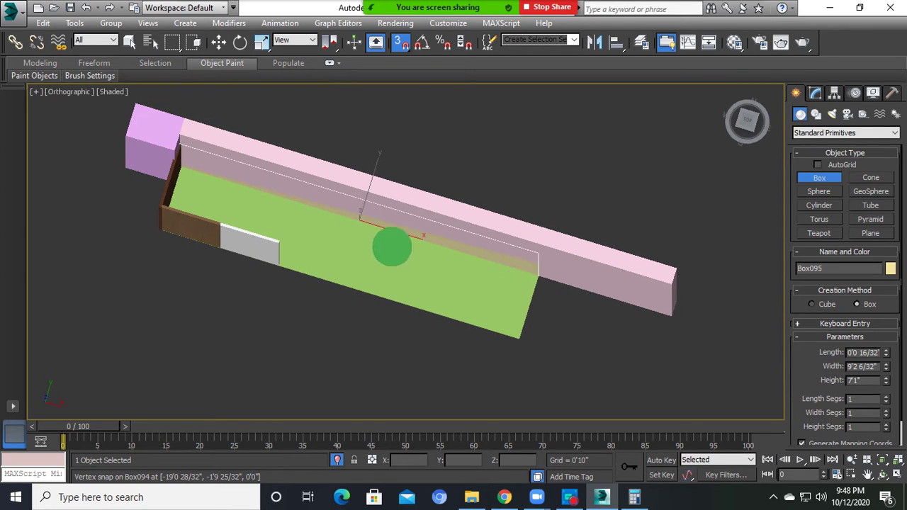
{"action": "middle_click_drag", "start_coordinate": [392, 247], "coordinate": [381, 228], "text": "alt"}
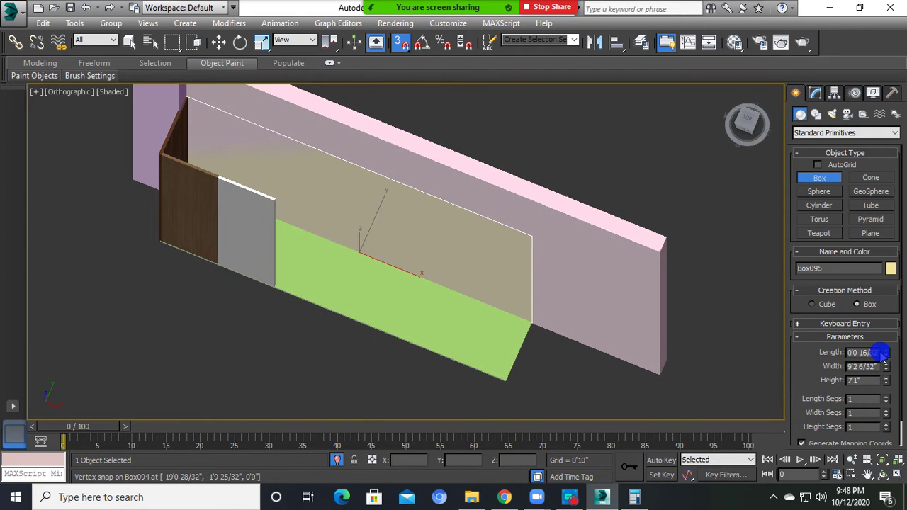
{"action": "left_click", "coordinate": [876, 352]}
{"action": "key", "text": "BackSpace"}
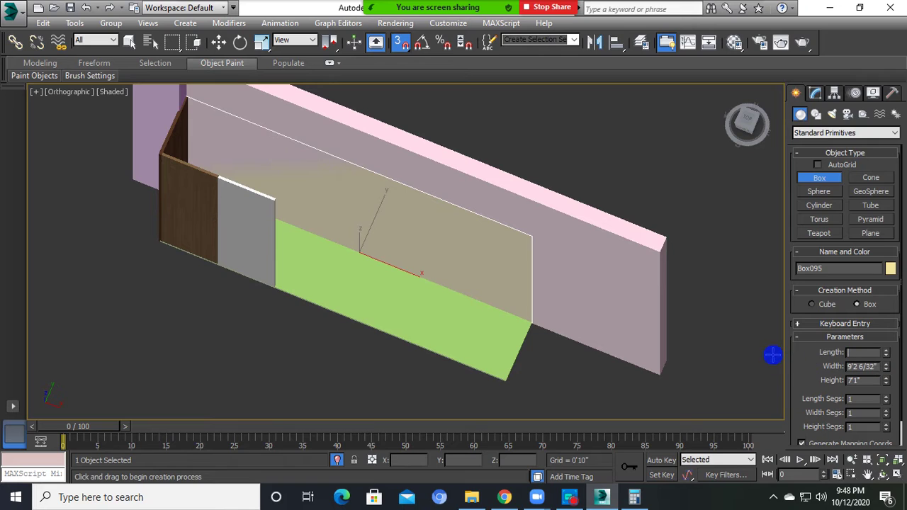
{"action": "type", "text": "1"}
{"action": "key", "text": "Return"}
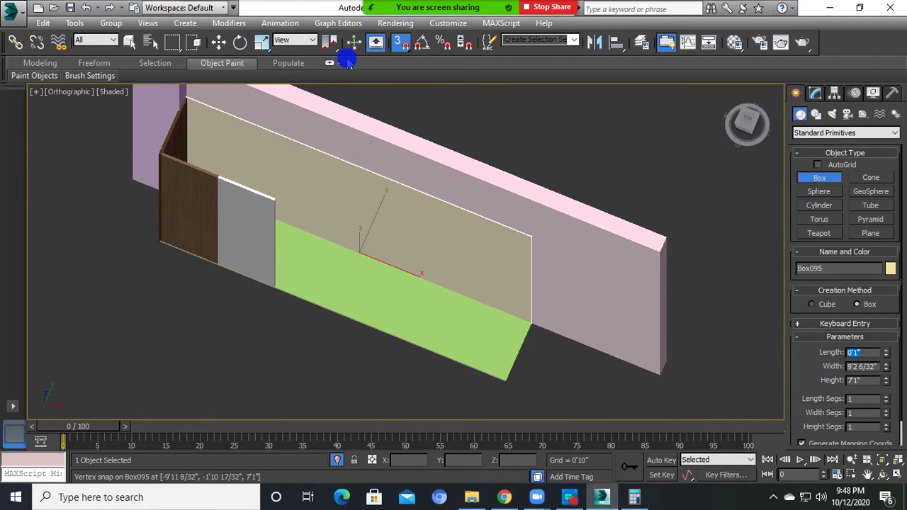
- Turn off snapping and assign the wood material to the new backing panel
{"action": "left_click", "coordinate": [405, 44]}
{"action": "left_click", "coordinate": [219, 43]}
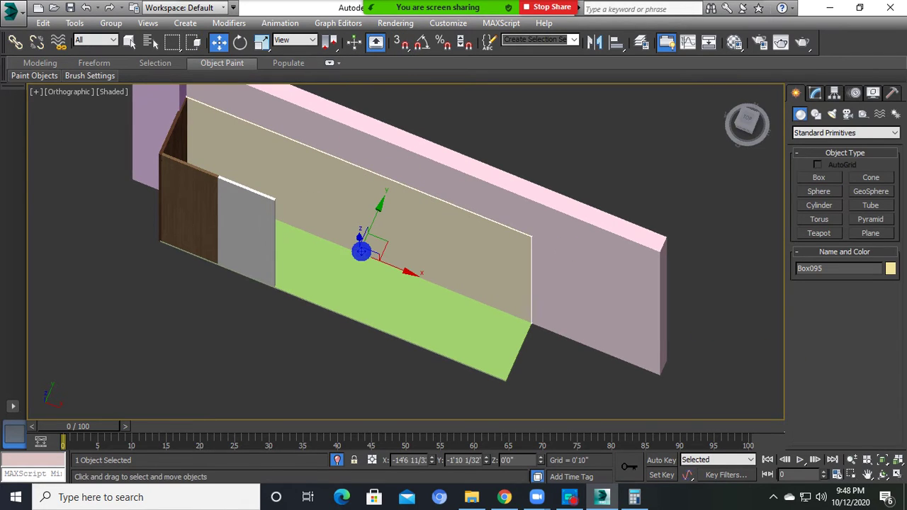
{"action": "key", "text": "m"}
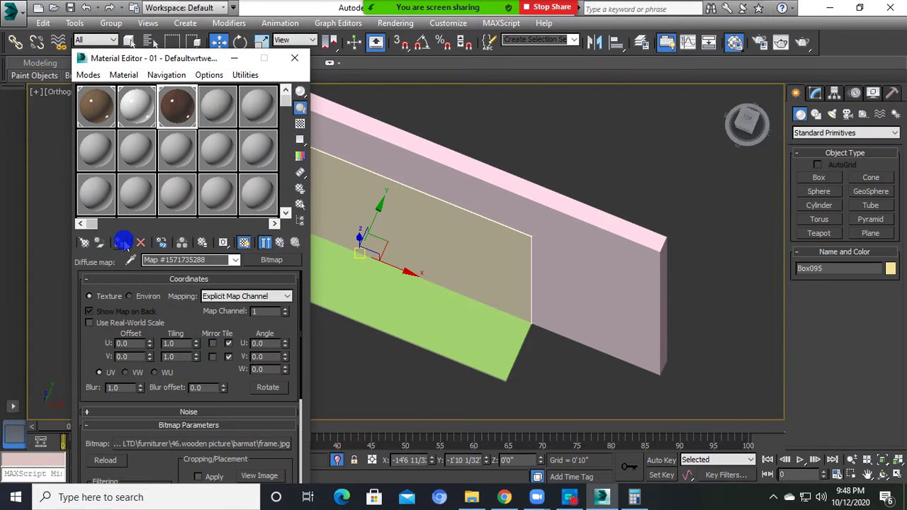
{"action": "left_click", "coordinate": [124, 243]}
{"action": "left_click", "coordinate": [294, 59]}
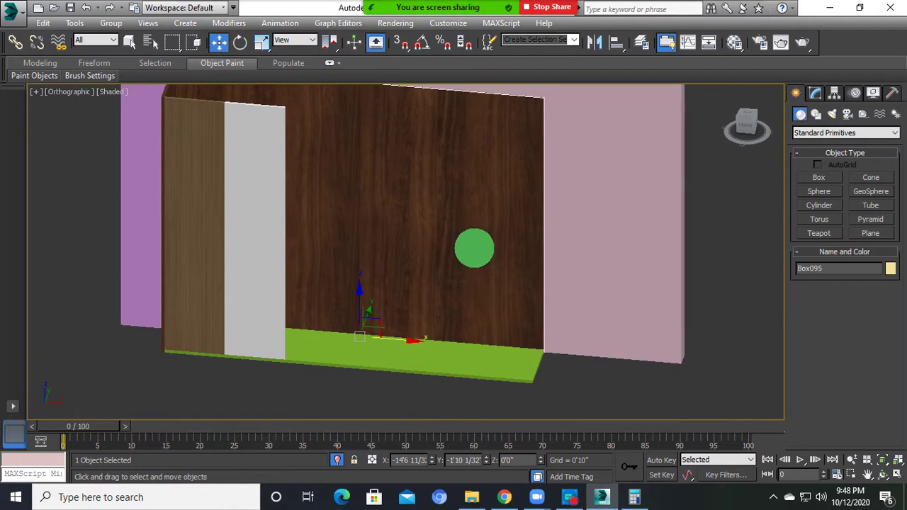
{"action": "mouse_move", "coordinate": [474, 248]}
{"action": "middle_mouse_down", "text": "alt"}
{"action": "mouse_move", "coordinate": [539, 352]}
{"action": "mouse_move", "coordinate": [524, 335]}
{"action": "middle_mouse_up", "text": "alt"}
- Add a Box-type UVW Map modifier to Box095 and set its width to about 1'1"
{"action": "left_click", "coordinate": [816, 95]}
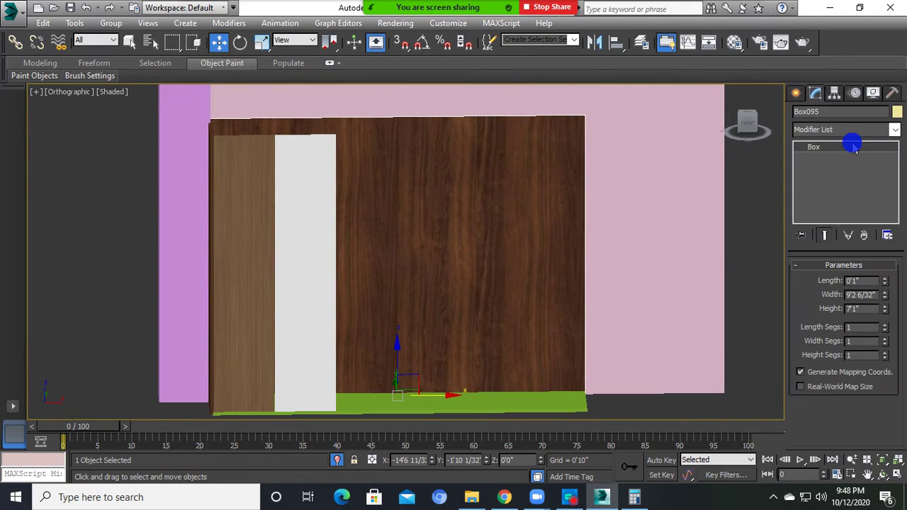
{"action": "left_click", "coordinate": [852, 131]}
{"action": "type", "text": "uv"}
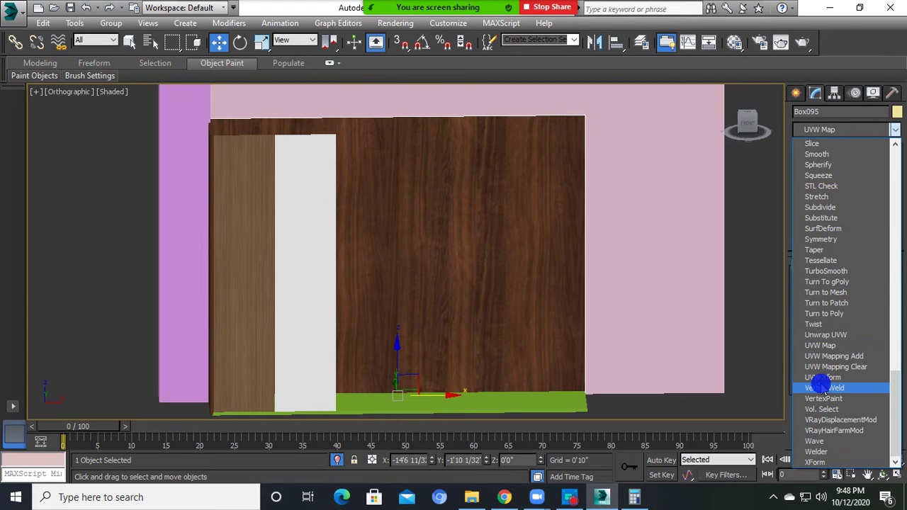
{"action": "left_click", "coordinate": [821, 345]}
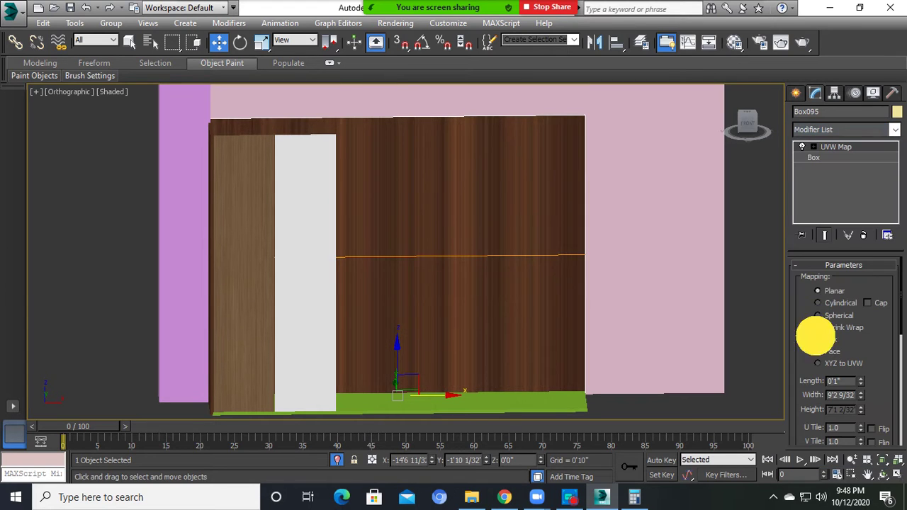
{"action": "left_click", "coordinate": [817, 339]}
{"action": "mouse_move", "coordinate": [863, 394]}
{"action": "left_mouse_down"}
{"action": "mouse_move", "coordinate": [843, 457]}
{"action": "mouse_move", "coordinate": [814, 443]}
{"action": "left_mouse_up"}
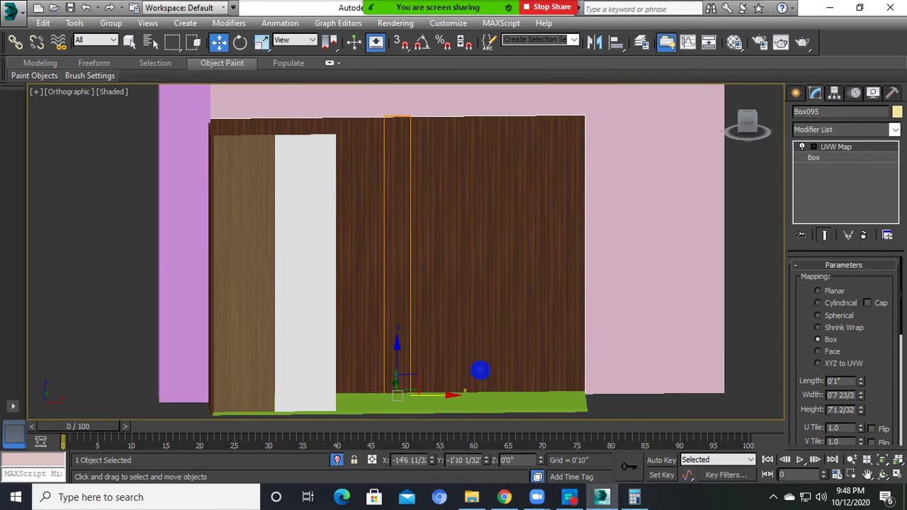
{"action": "scroll", "coordinate": [479, 370], "scroll_direction": "up", "scroll_amount": 4}
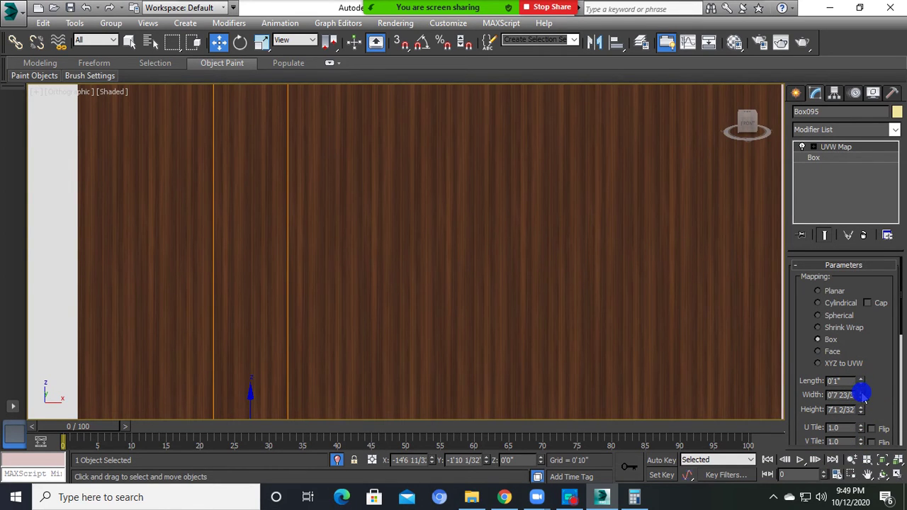
{"action": "left_click_drag", "start_coordinate": [861, 395], "coordinate": [872, 338]}
{"action": "scroll", "coordinate": [500, 309], "scroll_direction": "down", "scroll_amount": 4}
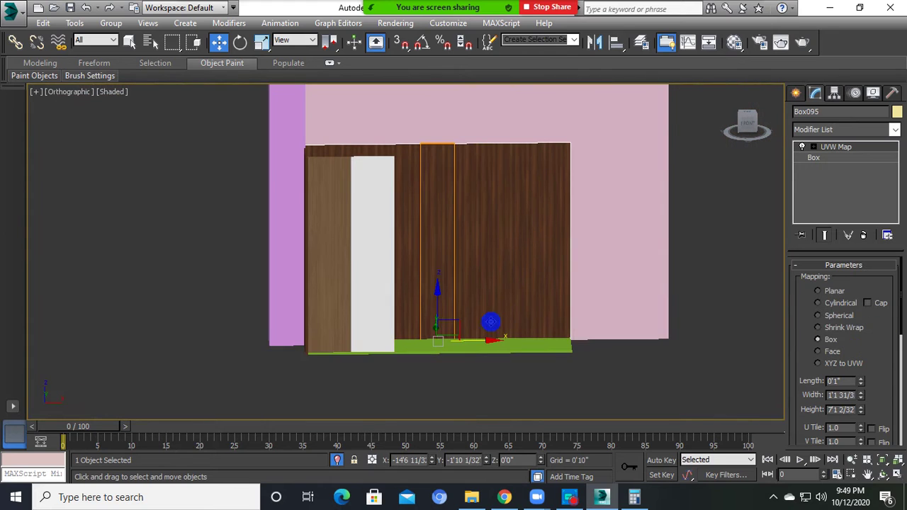
{"action": "left_click", "coordinate": [319, 267]}
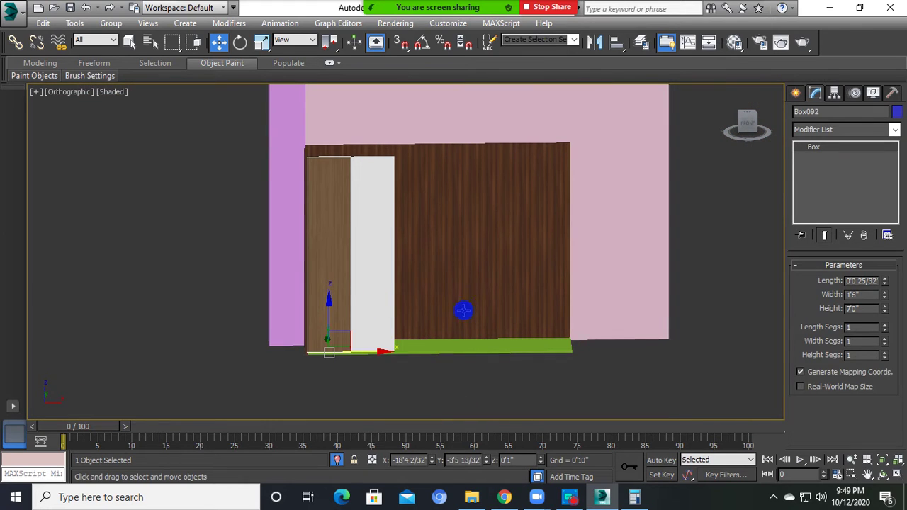
- Clone the brown and white door panels together to the right side of the wall
{"action": "mouse_move", "coordinate": [464, 310]}
{"action": "middle_mouse_down", "text": "alt"}
{"action": "mouse_move", "coordinate": [395, 293]}
{"action": "mouse_move", "coordinate": [404, 270]}
{"action": "mouse_move", "coordinate": [421, 295]}
{"action": "mouse_move", "coordinate": [385, 345]}
{"action": "mouse_move", "coordinate": [380, 311]}
{"action": "mouse_move", "coordinate": [342, 304]}
{"action": "mouse_move", "coordinate": [348, 316]}
{"action": "middle_mouse_up", "text": "alt"}
{"action": "mouse_move", "coordinate": [361, 392]}
{"action": "middle_mouse_down", "text": "ctrl+alt"}
{"action": "mouse_move", "coordinate": [335, 342]}
{"action": "mouse_move", "coordinate": [347, 359]}
{"action": "mouse_move", "coordinate": [348, 319]}
{"action": "middle_mouse_up", "text": "ctrl+alt"}
{"action": "scroll", "coordinate": [348, 358], "scroll_direction": "down", "scroll_amount": 5}
{"action": "scroll", "coordinate": [348, 320], "scroll_direction": "up", "scroll_amount": 3}
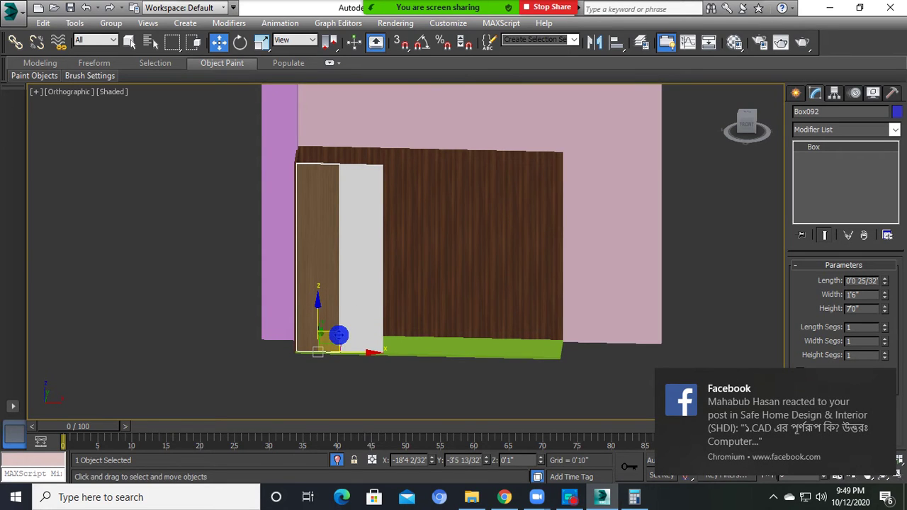
{"action": "left_click", "coordinate": [66, 285]}
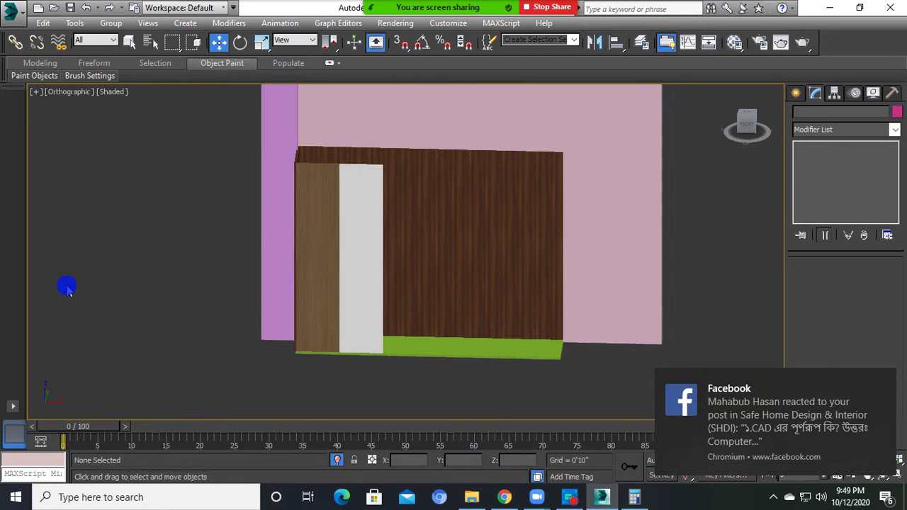
{"action": "left_click", "coordinate": [330, 283]}
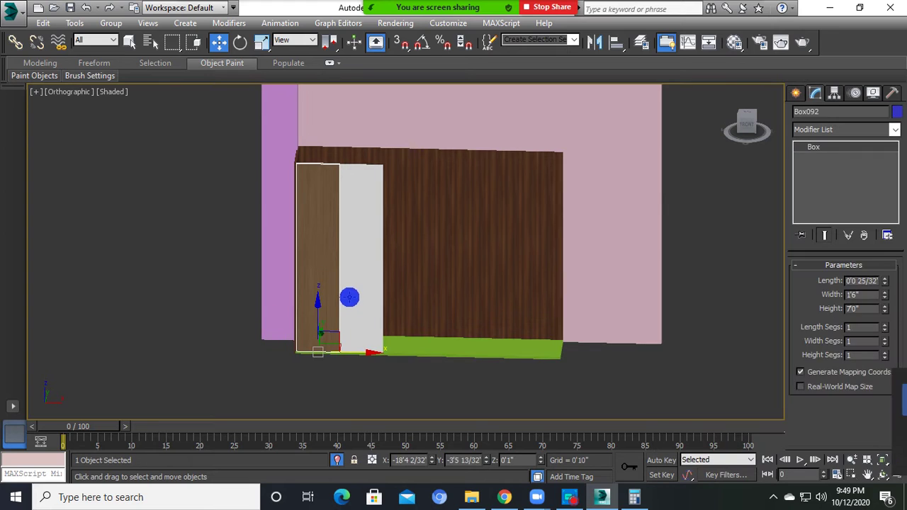
{"action": "left_click", "coordinate": [348, 301], "text": "ctrl"}
{"action": "middle_click_drag", "start_coordinate": [348, 318], "coordinate": [319, 340]}
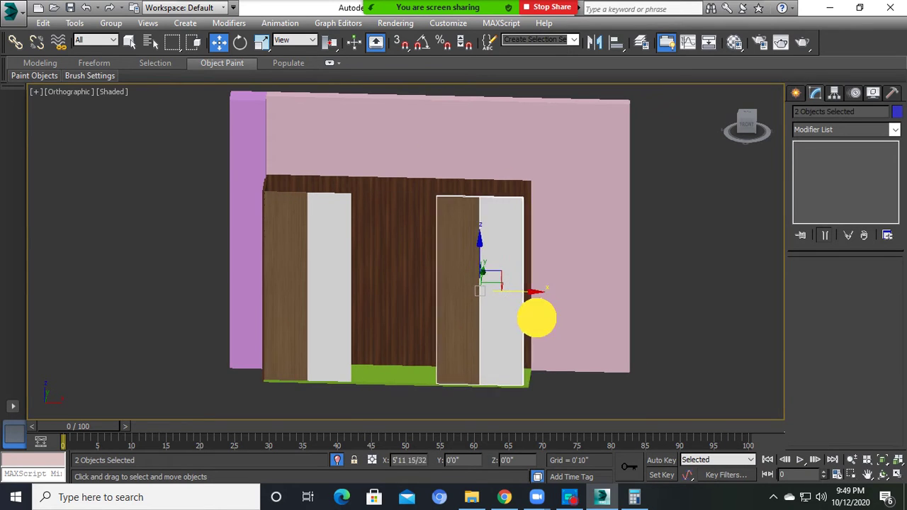
{"action": "left_click_drag", "start_coordinate": [346, 287], "coordinate": [520, 308], "text": "shift"}
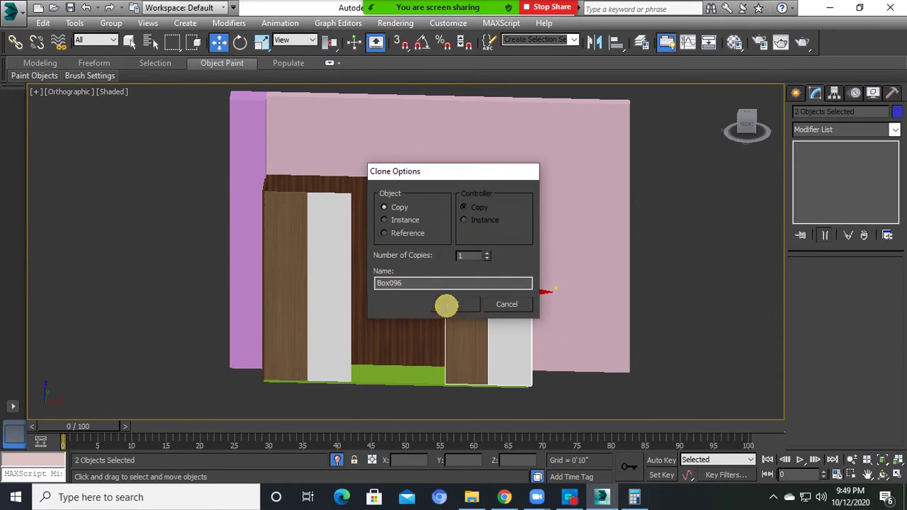
{"action": "left_click", "coordinate": [447, 305]}
- Clone the thin left side panel to the right end of the units
{"action": "mouse_move", "coordinate": [455, 320]}
{"action": "middle_mouse_down", "text": "alt"}
{"action": "mouse_move", "coordinate": [518, 313]}
{"action": "mouse_move", "coordinate": [263, 226]}
{"action": "middle_mouse_up", "text": "alt"}
{"action": "scroll", "coordinate": [270, 192], "scroll_direction": "up", "scroll_amount": 3}
{"action": "scroll", "coordinate": [279, 202], "scroll_direction": "down", "scroll_amount": 3}
{"action": "left_click", "coordinate": [279, 203]}
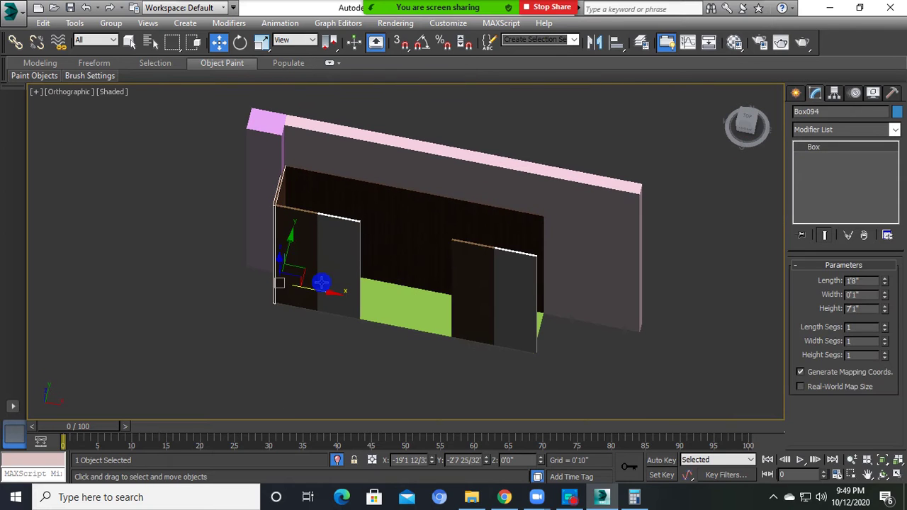
{"action": "left_click_drag", "start_coordinate": [307, 291], "coordinate": [572, 330], "text": "shift"}
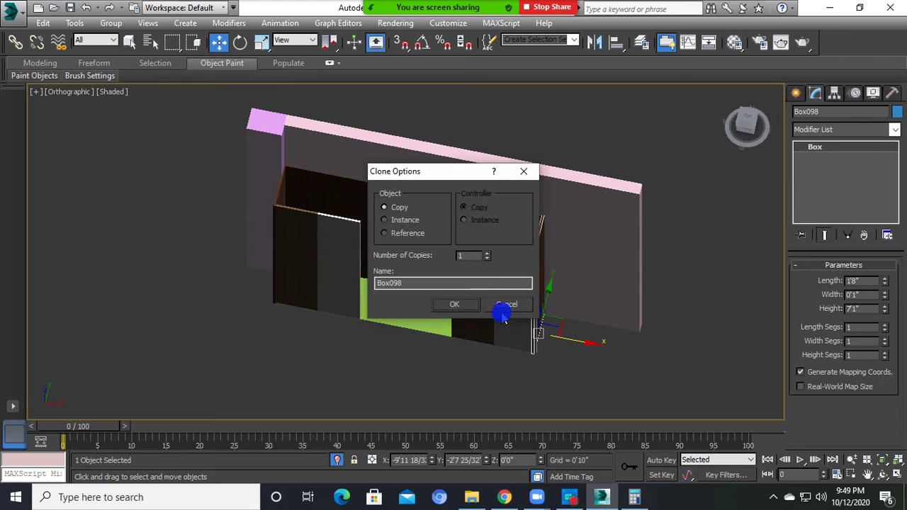
{"action": "key", "text": "Return"}
- Select the grey and brown panels together and check them in a front view
{"action": "scroll", "coordinate": [588, 334], "scroll_direction": "up", "scroll_amount": 2}
{"action": "scroll", "coordinate": [546, 326], "scroll_direction": "up", "scroll_amount": 2}
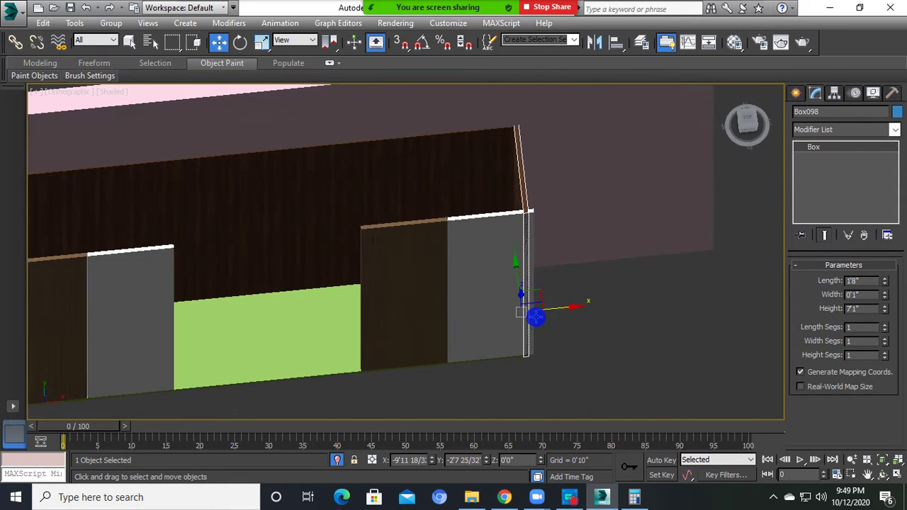
{"action": "scroll", "coordinate": [531, 340], "scroll_direction": "up", "scroll_amount": 2}
{"action": "mouse_move", "coordinate": [528, 369]}
{"action": "middle_mouse_down"}
{"action": "mouse_move", "coordinate": [553, 388]}
{"action": "mouse_move", "coordinate": [505, 247]}
{"action": "middle_mouse_up"}
{"action": "left_click", "coordinate": [479, 257]}
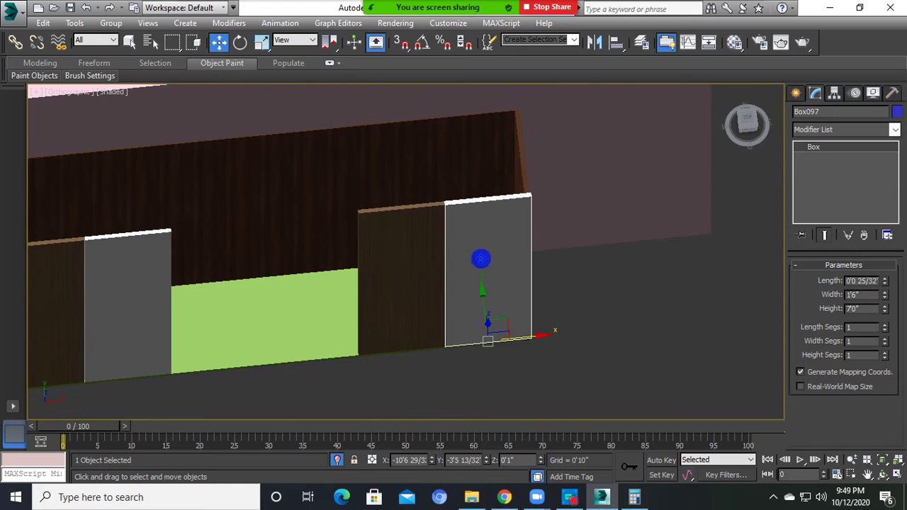
{"action": "left_click", "coordinate": [447, 303], "text": "ctrl"}
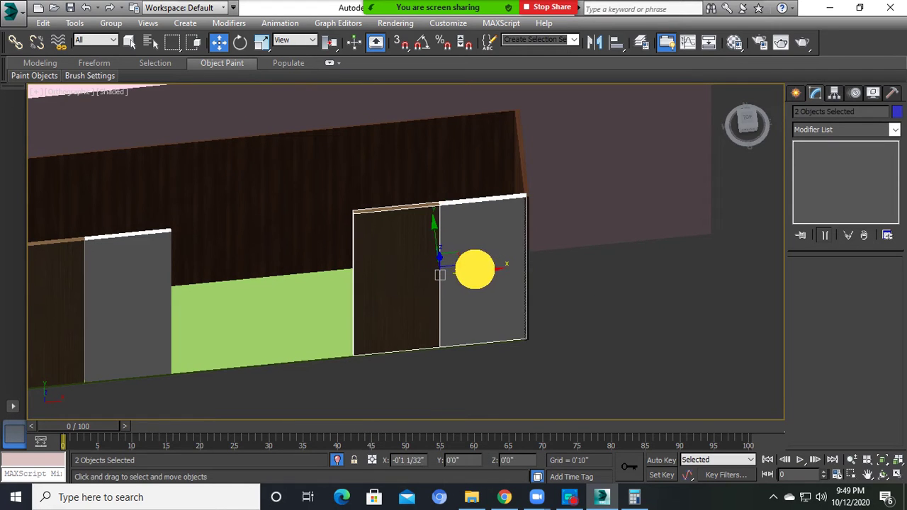
{"action": "mouse_move", "coordinate": [480, 272]}
{"action": "middle_mouse_down", "text": "alt"}
{"action": "mouse_move", "coordinate": [439, 236]}
{"action": "mouse_move", "coordinate": [465, 258]}
{"action": "middle_mouse_up", "text": "alt"}
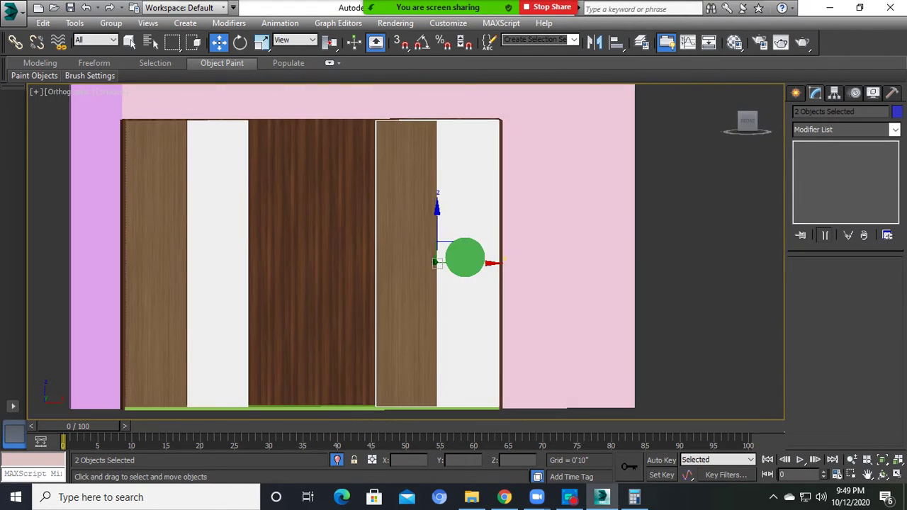
{"action": "scroll", "coordinate": [482, 223], "scroll_direction": "down", "scroll_amount": 3}
{"action": "scroll", "coordinate": [513, 223], "scroll_direction": "down", "scroll_amount": 2}
{"action": "left_click", "coordinate": [474, 329]}
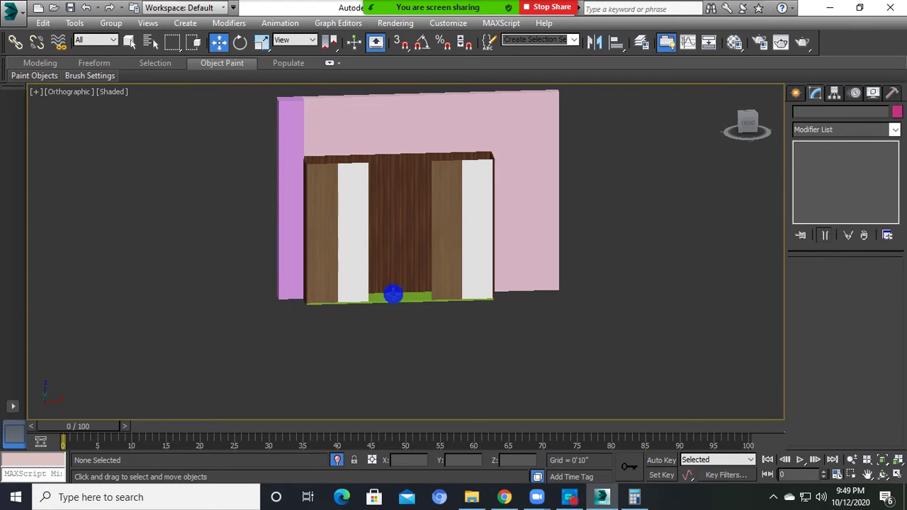
- Inspect the wood and white door panels from a straightened front view
{"action": "scroll", "coordinate": [391, 293], "scroll_direction": "up", "scroll_amount": 3}
{"action": "left_click", "coordinate": [285, 248]}
{"action": "middle_click_drag", "start_coordinate": [324, 308], "coordinate": [352, 271], "text": "alt"}
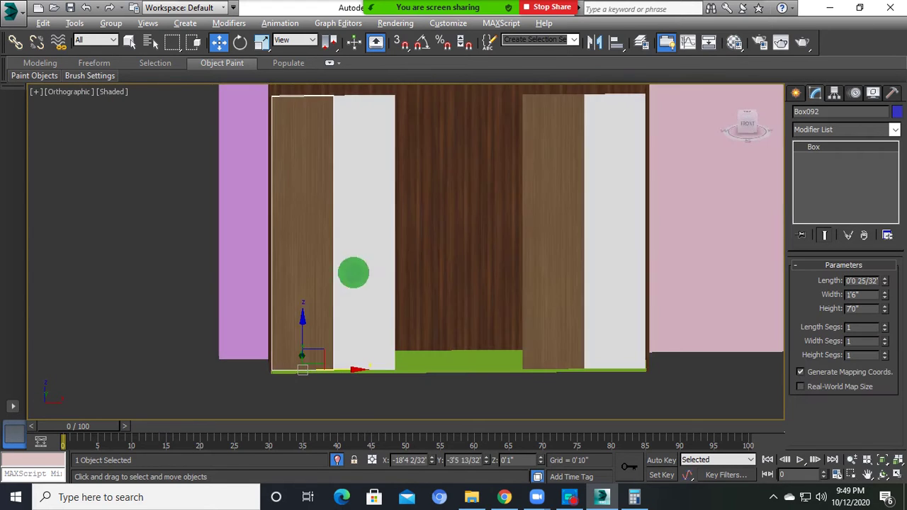
{"action": "scroll", "coordinate": [352, 277], "scroll_direction": "down", "scroll_amount": 3}
{"action": "left_click", "coordinate": [195, 239]}
{"action": "scroll", "coordinate": [316, 267], "scroll_direction": "up", "scroll_amount": 3}
{"action": "left_click", "coordinate": [423, 284]}
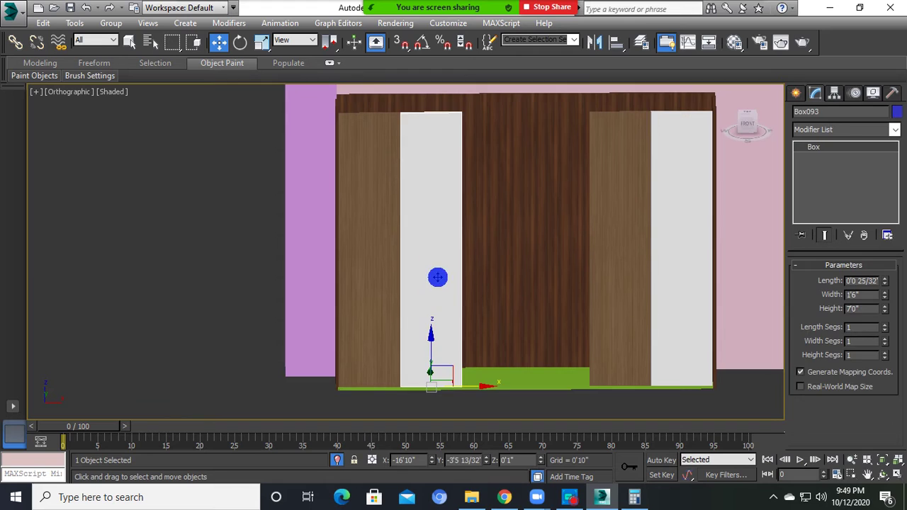
{"action": "scroll", "coordinate": [429, 282], "scroll_direction": "down", "scroll_amount": 3}
{"action": "left_click", "coordinate": [310, 265]}
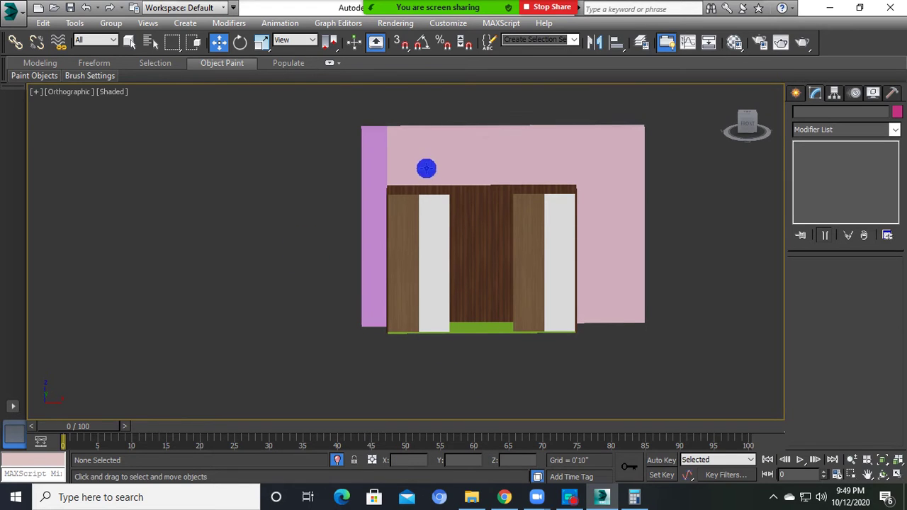
{"action": "middle_click_drag", "start_coordinate": [425, 166], "coordinate": [426, 194]}
{"action": "left_click", "coordinate": [427, 281]}
{"action": "middle_click_drag", "start_coordinate": [430, 272], "coordinate": [434, 259], "text": "alt"}
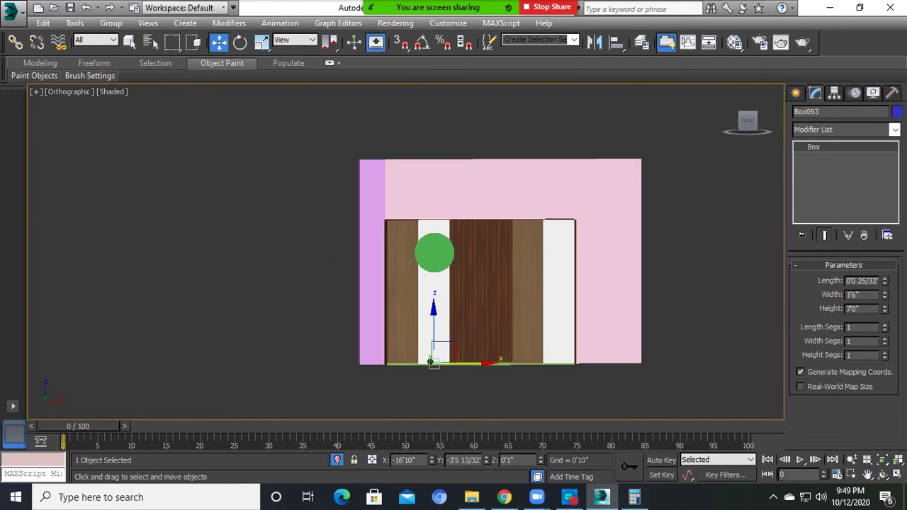
{"action": "middle_click_drag", "start_coordinate": [418, 219], "coordinate": [395, 274]}
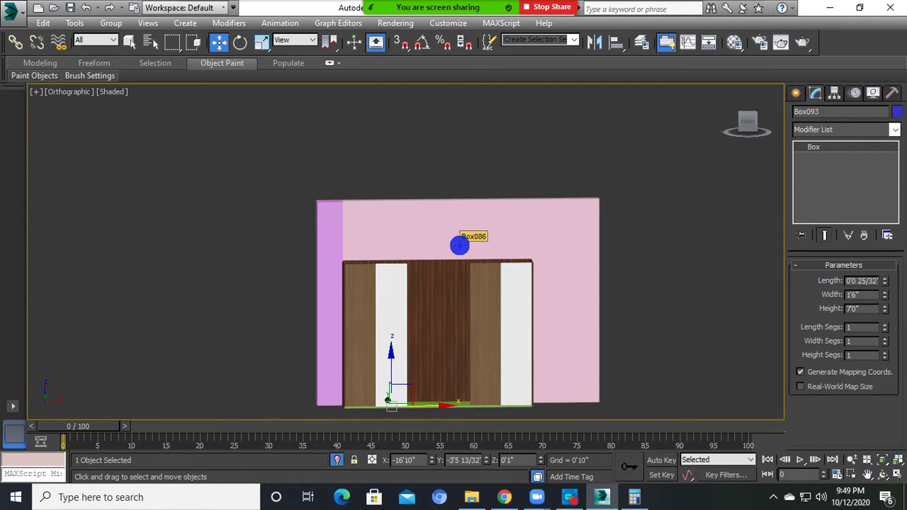
{"action": "left_click", "coordinate": [146, 184]}
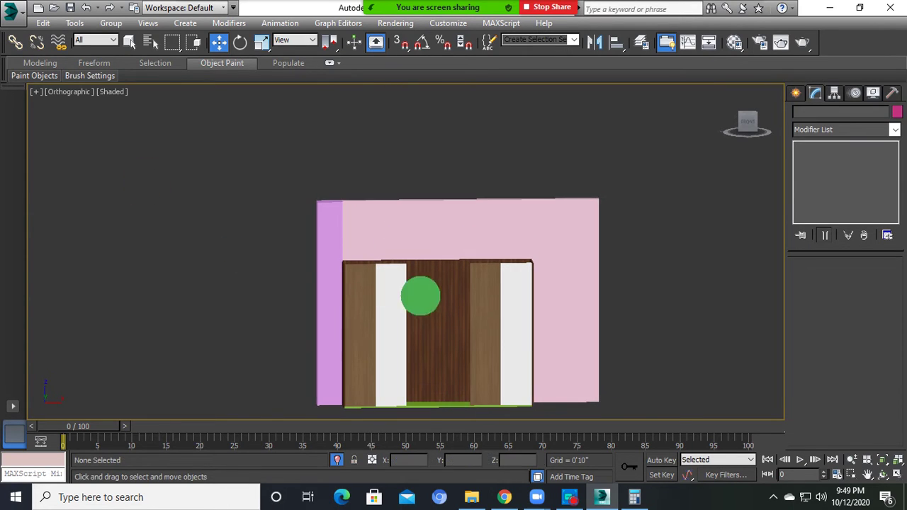
{"action": "mouse_move", "coordinate": [419, 296]}
{"action": "middle_mouse_down"}
{"action": "mouse_move", "coordinate": [421, 257]}
{"action": "mouse_move", "coordinate": [570, 307]}
{"action": "mouse_move", "coordinate": [621, 357]}
{"action": "middle_mouse_up"}
{"action": "left_click", "coordinate": [395, 259]}
- Clone the right side panel twice into the cabinet's middle as upright dividers
{"action": "left_click", "coordinate": [570, 307]}
{"action": "left_click_drag", "start_coordinate": [611, 363], "coordinate": [441, 323], "text": "shift"}
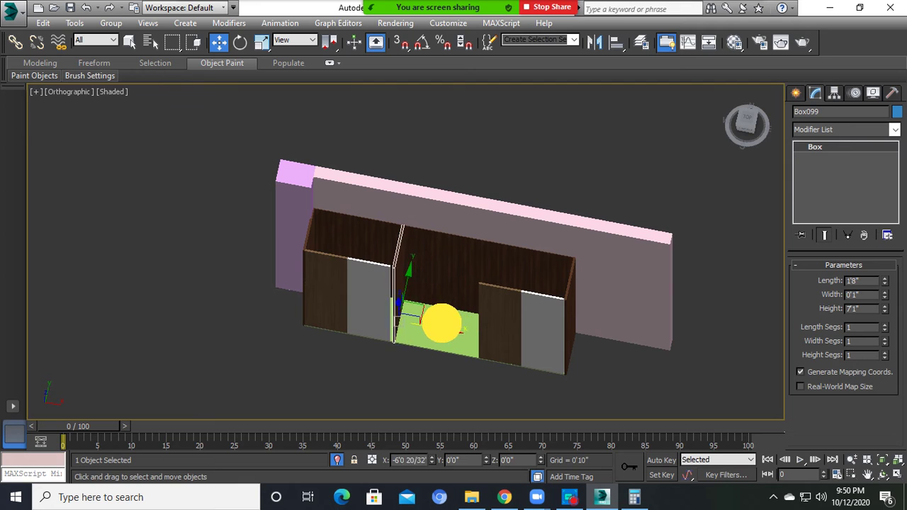
{"action": "left_click", "coordinate": [454, 304]}
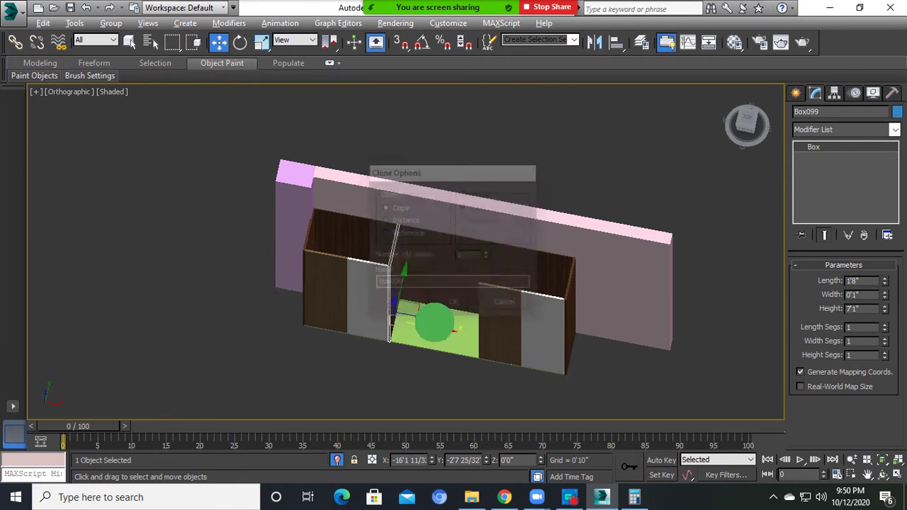
{"action": "scroll", "coordinate": [423, 341], "scroll_direction": "up", "scroll_amount": 3}
{"action": "scroll", "coordinate": [423, 341], "scroll_direction": "up", "scroll_amount": 2}
{"action": "left_click_drag", "start_coordinate": [403, 358], "coordinate": [528, 340], "text": "shift"}
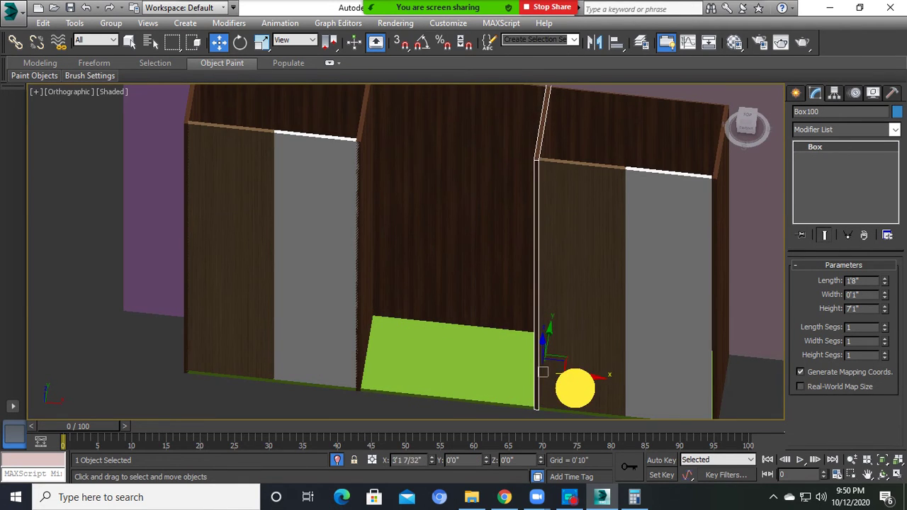
{"action": "left_click", "coordinate": [454, 303]}
{"action": "scroll", "coordinate": [462, 305], "scroll_direction": "down", "scroll_amount": 4}
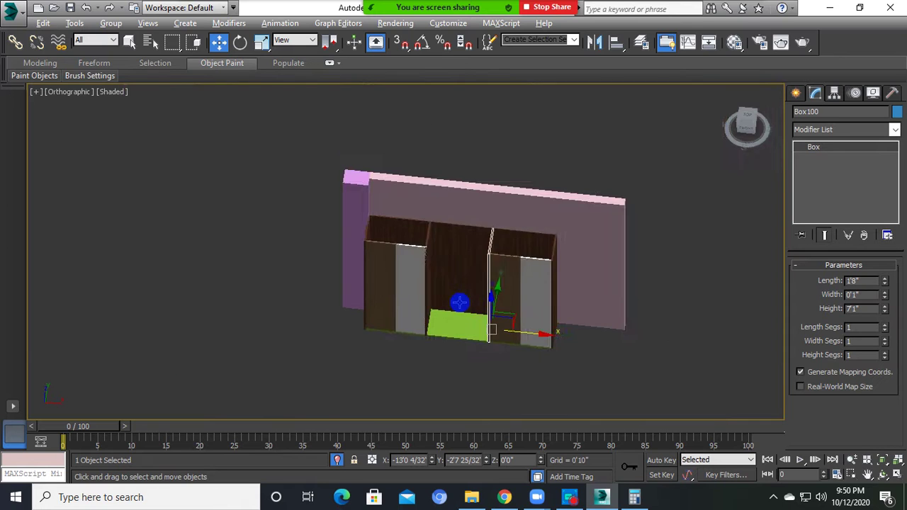
- Review the cabinet's door and back panels from several angles, then select the green bottom box
{"action": "middle_click_drag", "start_coordinate": [462, 305], "coordinate": [504, 183], "text": "alt"}
{"action": "middle_click_drag", "start_coordinate": [490, 343], "coordinate": [496, 340], "text": "alt"}
{"action": "scroll", "coordinate": [496, 340], "scroll_direction": "up", "scroll_amount": 3}
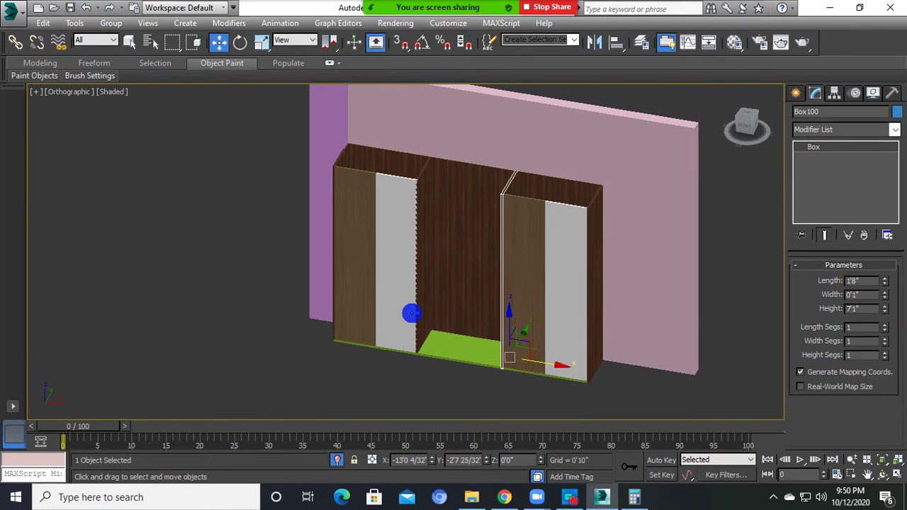
{"action": "scroll", "coordinate": [594, 408], "scroll_direction": "up", "scroll_amount": 4}
{"action": "left_click", "coordinate": [468, 263]}
{"action": "scroll", "coordinate": [464, 288], "scroll_direction": "down", "scroll_amount": 5}
{"action": "middle_click_drag", "start_coordinate": [464, 288], "coordinate": [461, 304], "text": "alt"}
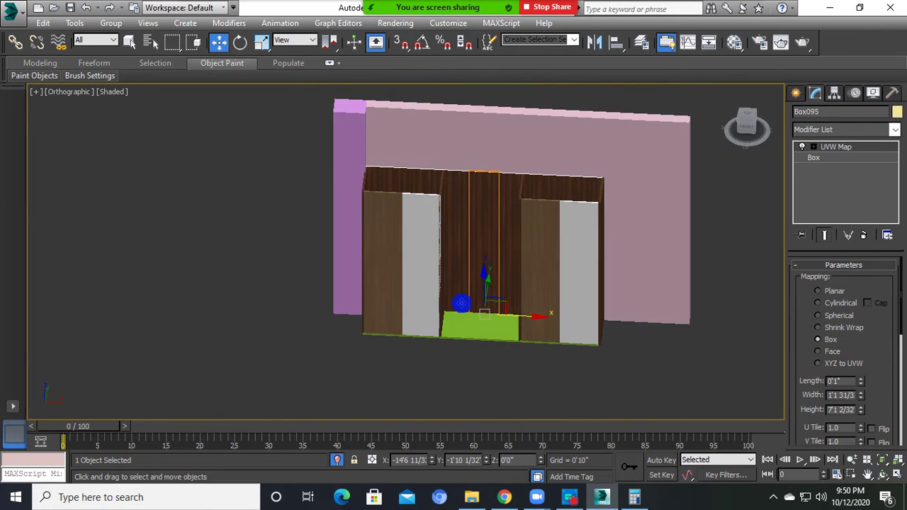
{"action": "left_click", "coordinate": [385, 280]}
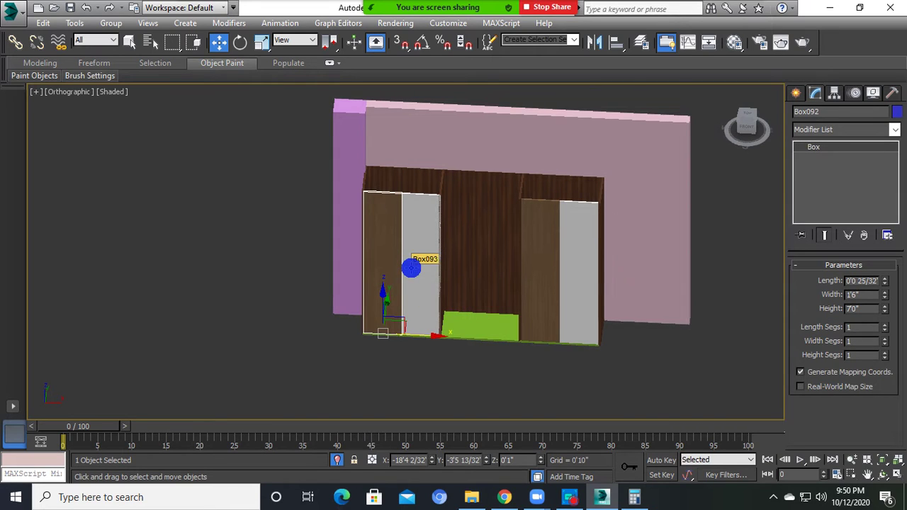
{"action": "left_click", "coordinate": [411, 267]}
{"action": "left_click", "coordinate": [534, 282], "text": "ctrl"}
{"action": "left_click", "coordinate": [577, 288]}
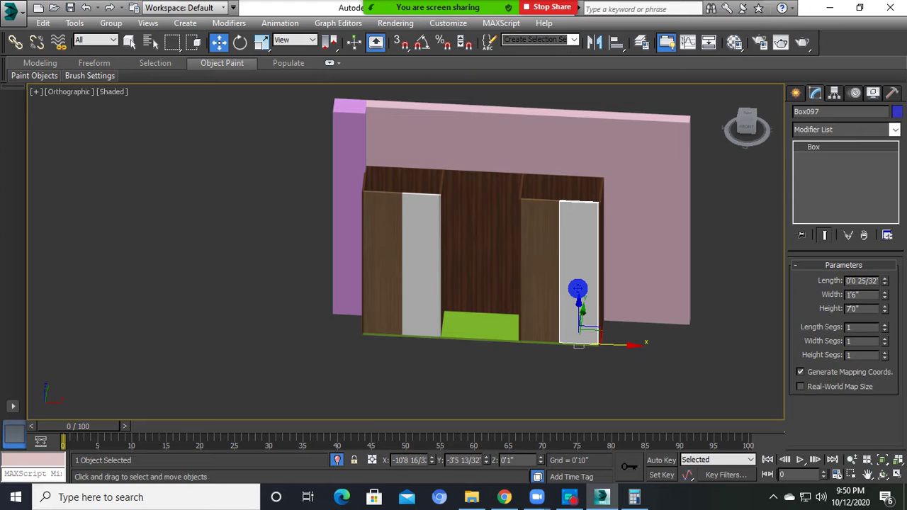
{"action": "mouse_move", "coordinate": [608, 318]}
{"action": "middle_mouse_down", "text": "alt"}
{"action": "mouse_move", "coordinate": [612, 283]}
{"action": "mouse_move", "coordinate": [652, 369]}
{"action": "middle_mouse_up", "text": "alt"}
{"action": "left_click", "coordinate": [652, 368]}
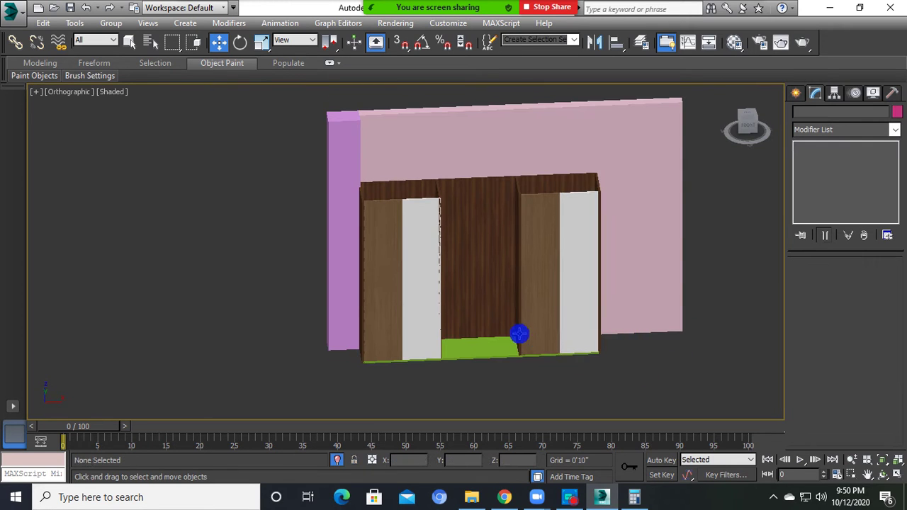
{"action": "left_click", "coordinate": [499, 345]}
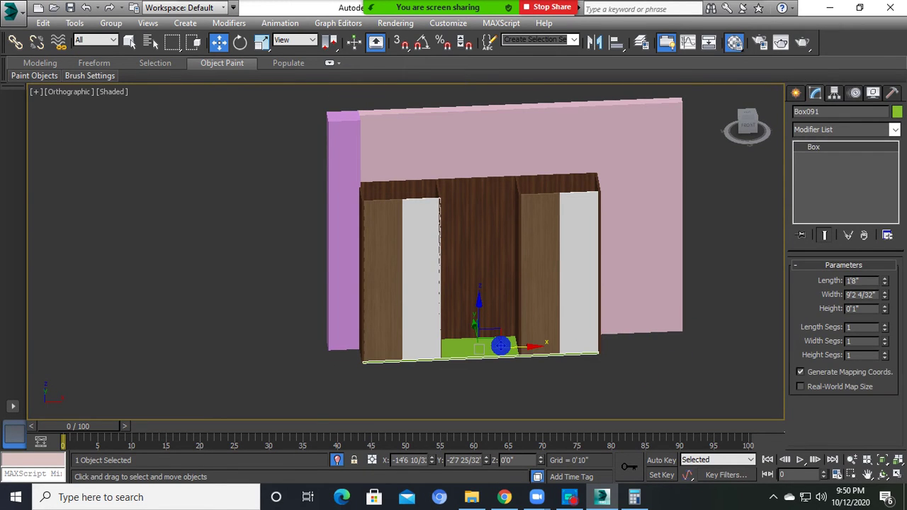
- Apply the brown wood material to the bottom box
{"action": "key", "text": "m"}
{"action": "left_click", "coordinate": [123, 242]}
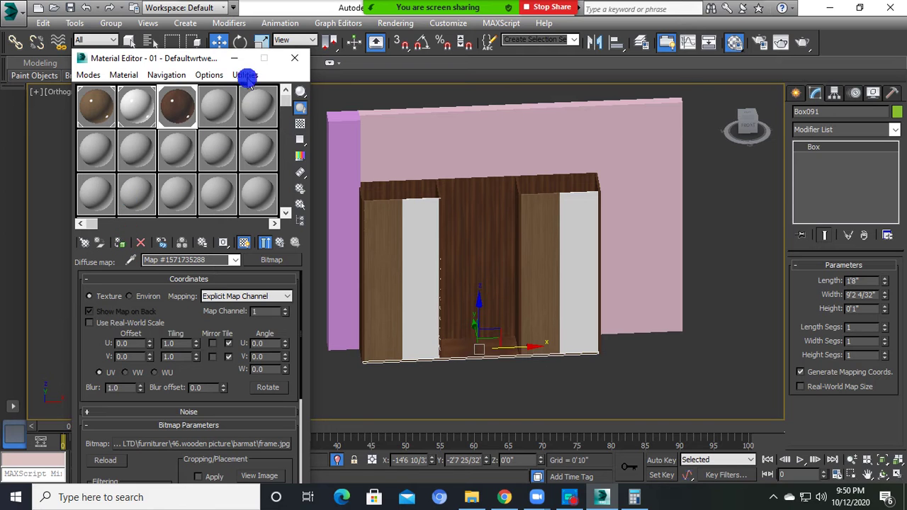
{"action": "left_click", "coordinate": [299, 58]}
{"action": "scroll", "coordinate": [541, 289], "scroll_direction": "up", "scroll_amount": 5}
{"action": "left_click", "coordinate": [535, 306]}
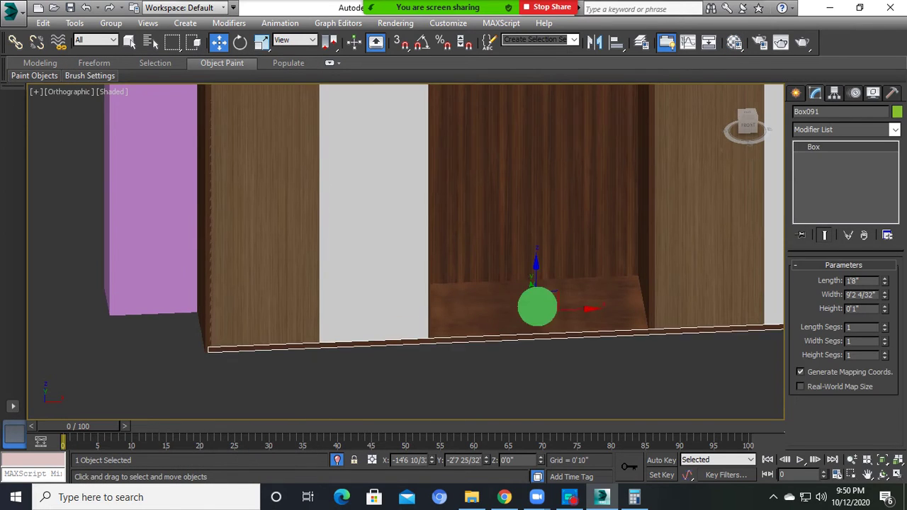
{"action": "scroll", "coordinate": [544, 330], "scroll_direction": "up", "scroll_amount": 3}
{"action": "middle_click_drag", "start_coordinate": [543, 330], "coordinate": [902, 192], "text": "alt"}
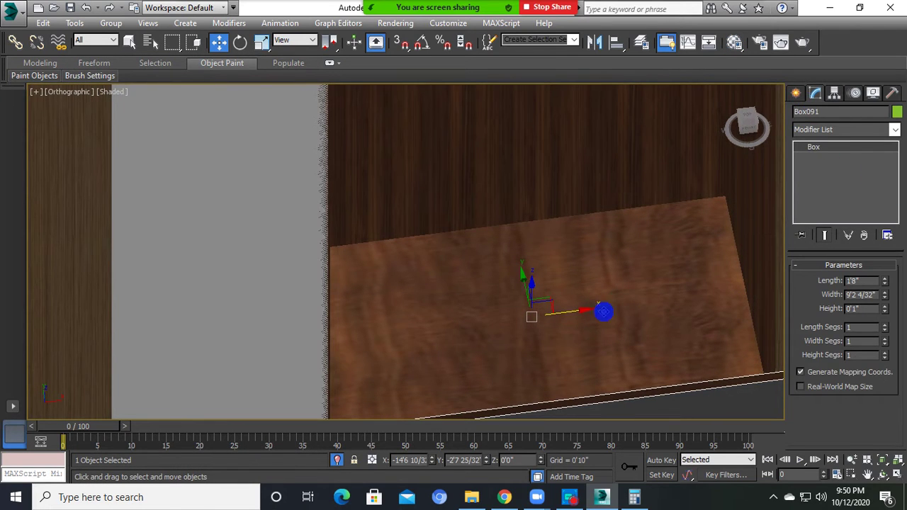
{"action": "scroll", "coordinate": [603, 312], "scroll_direction": "down", "scroll_amount": 4}
{"action": "middle_click_drag", "start_coordinate": [399, 334], "coordinate": [391, 286], "text": "alt"}
{"action": "scroll", "coordinate": [391, 286], "scroll_direction": "down", "scroll_amount": 2}
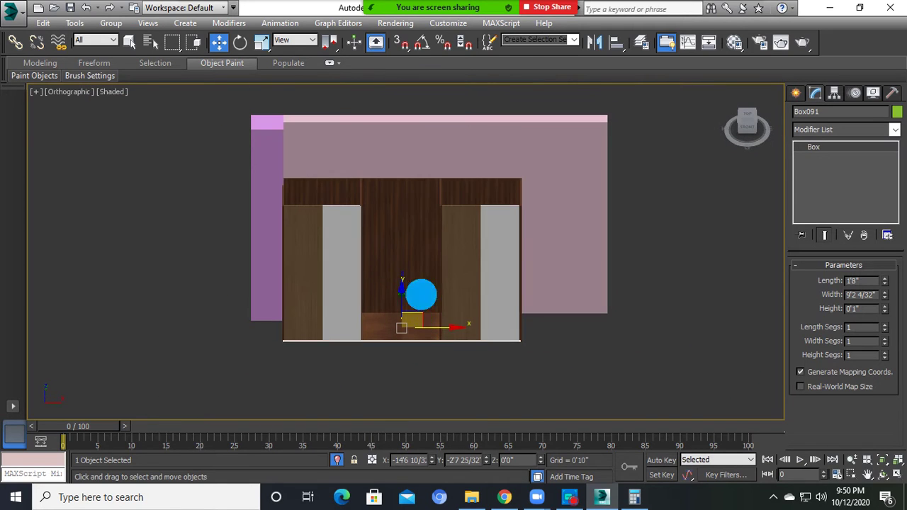
- Convert the bottom box to editable poly and pull its right end left to the white panel
{"action": "right_click", "coordinate": [421, 294]}
{"action": "left_click", "coordinate": [543, 421]}
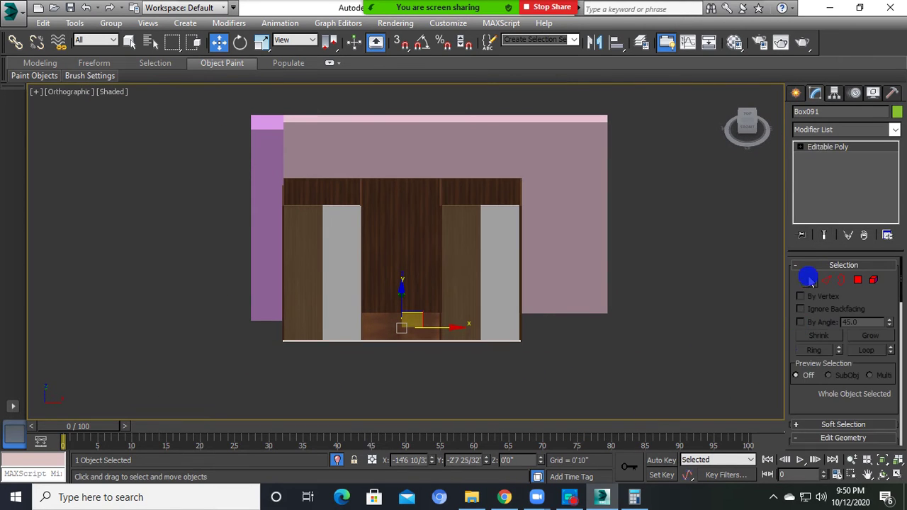
{"action": "left_click", "coordinate": [810, 278]}
{"action": "left_click_drag", "start_coordinate": [593, 271], "coordinate": [472, 362]}
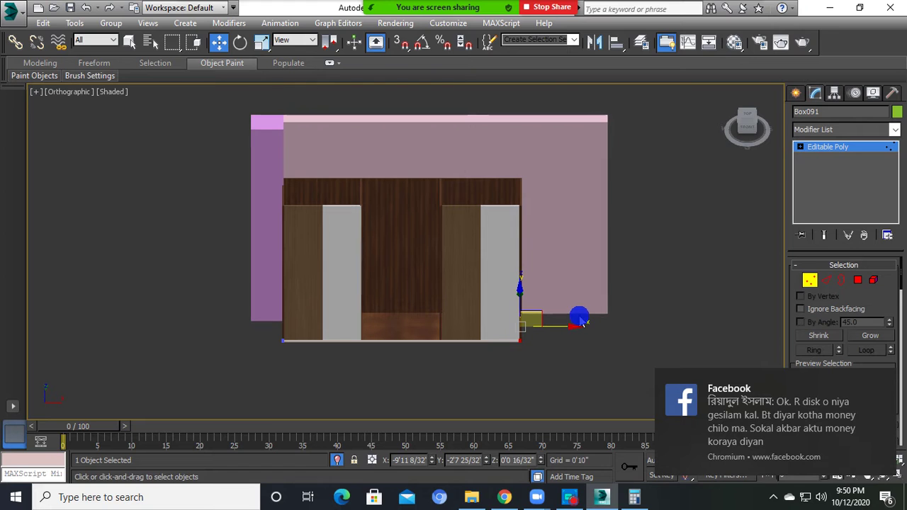
{"action": "left_click_drag", "start_coordinate": [568, 327], "coordinate": [399, 336]}
{"action": "scroll", "coordinate": [360, 344], "scroll_direction": "up", "scroll_amount": 5}
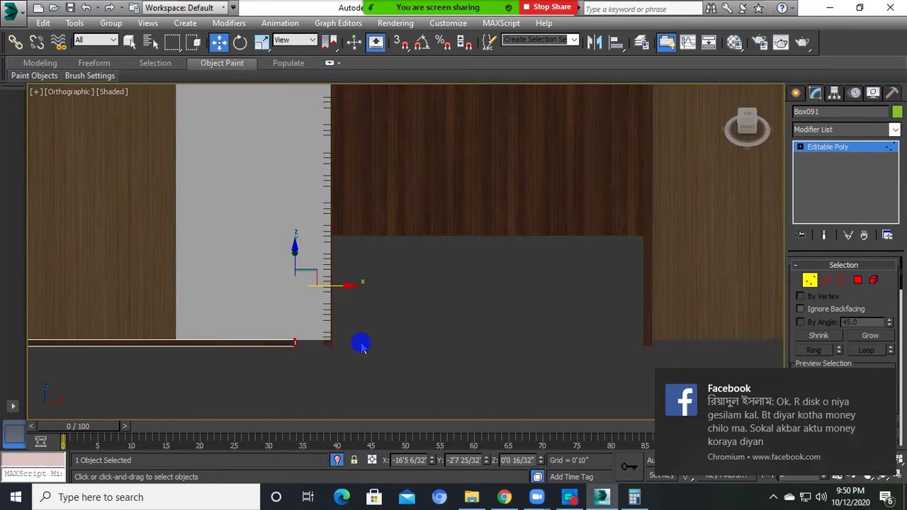
{"action": "middle_click_drag", "start_coordinate": [319, 298], "coordinate": [388, 324]}
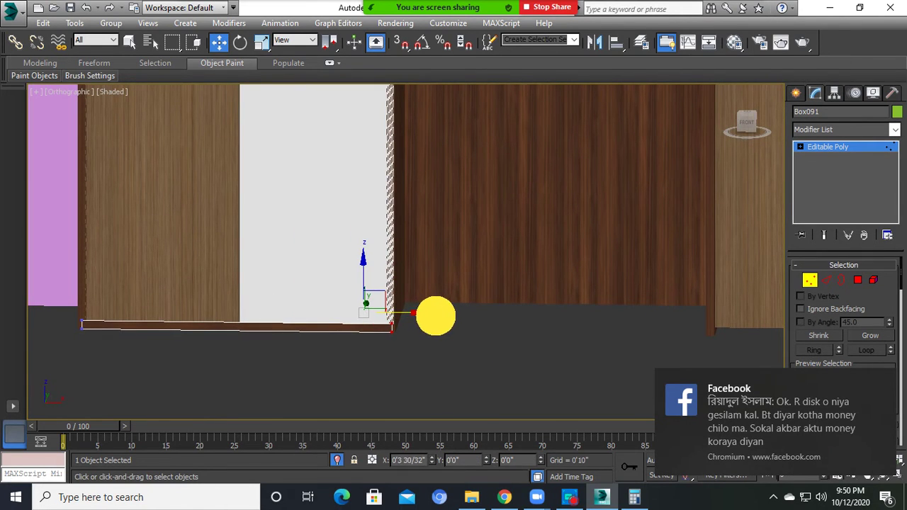
- Clone the base strip under the right unit in place, then deselect
{"action": "left_click", "coordinate": [449, 376]}
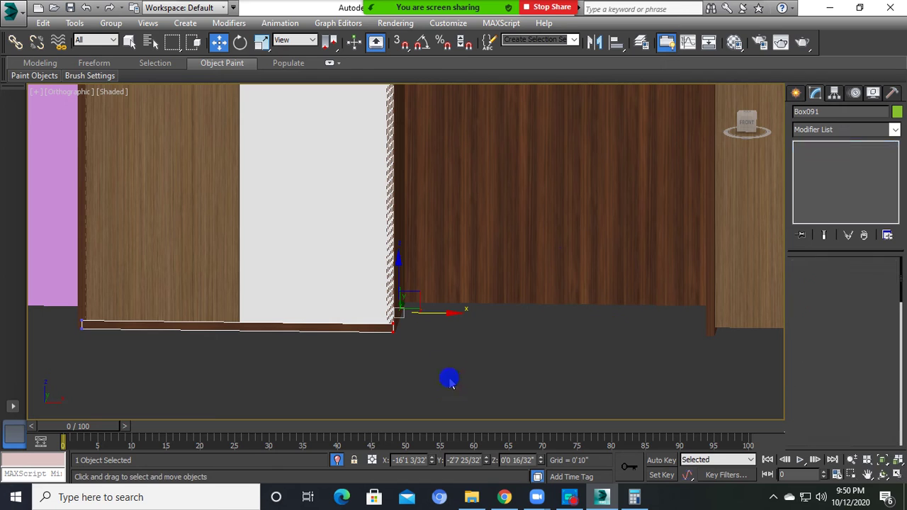
{"action": "left_click", "coordinate": [369, 336]}
{"action": "scroll", "coordinate": [371, 333], "scroll_direction": "down", "scroll_amount": 5}
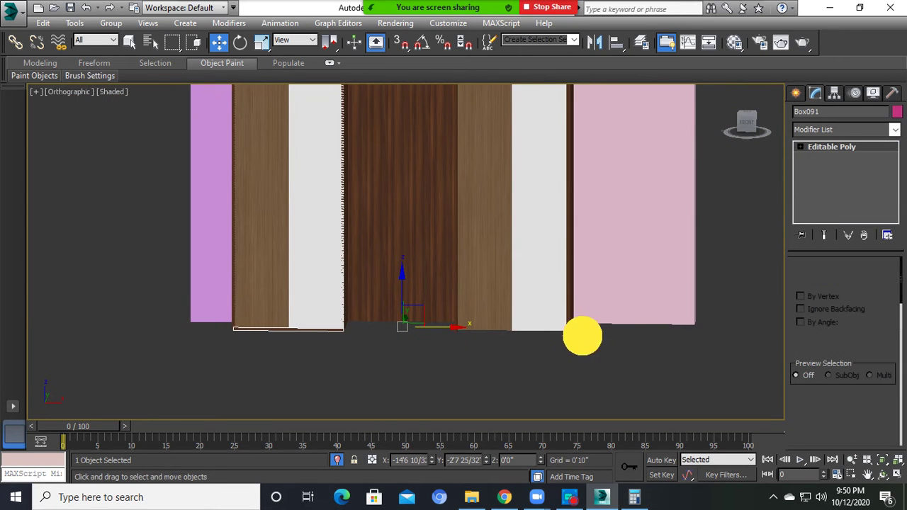
{"action": "left_click", "coordinate": [578, 331]}
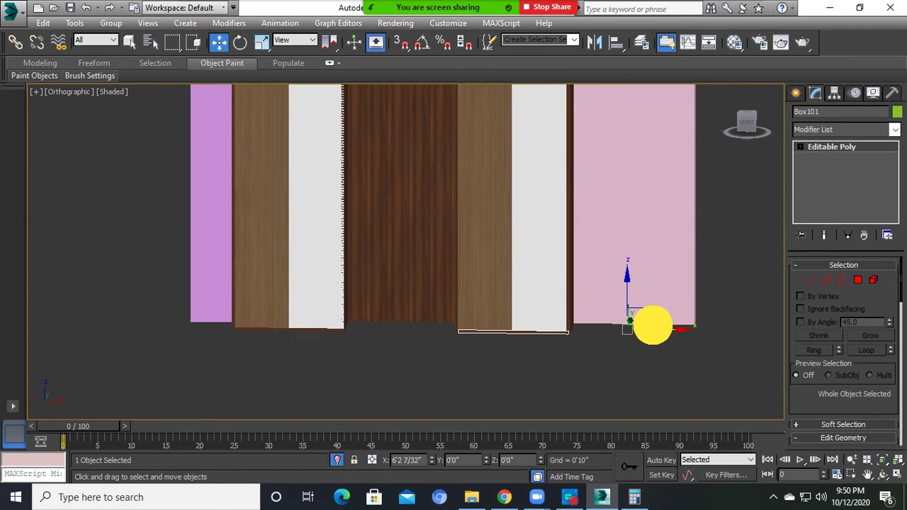
{"action": "left_click", "coordinate": [652, 324], "text": "shift"}
{"action": "left_click", "coordinate": [449, 304]}
{"action": "scroll", "coordinate": [573, 339], "scroll_direction": "up", "scroll_amount": 5}
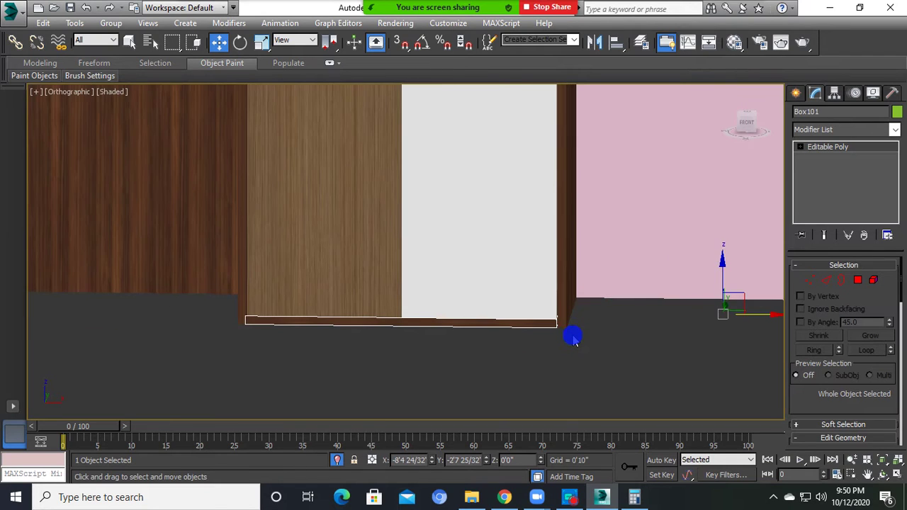
{"action": "scroll", "coordinate": [557, 326], "scroll_direction": "down", "scroll_amount": 2}
{"action": "left_click", "coordinate": [563, 359]}
{"action": "scroll", "coordinate": [560, 361], "scroll_direction": "down", "scroll_amount": 5}
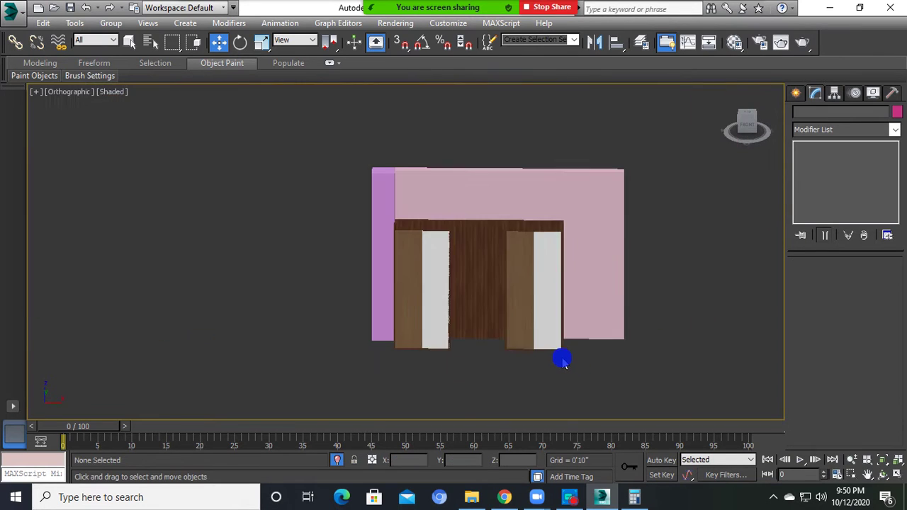
{"action": "scroll", "coordinate": [519, 325], "scroll_direction": "up", "scroll_amount": 2}
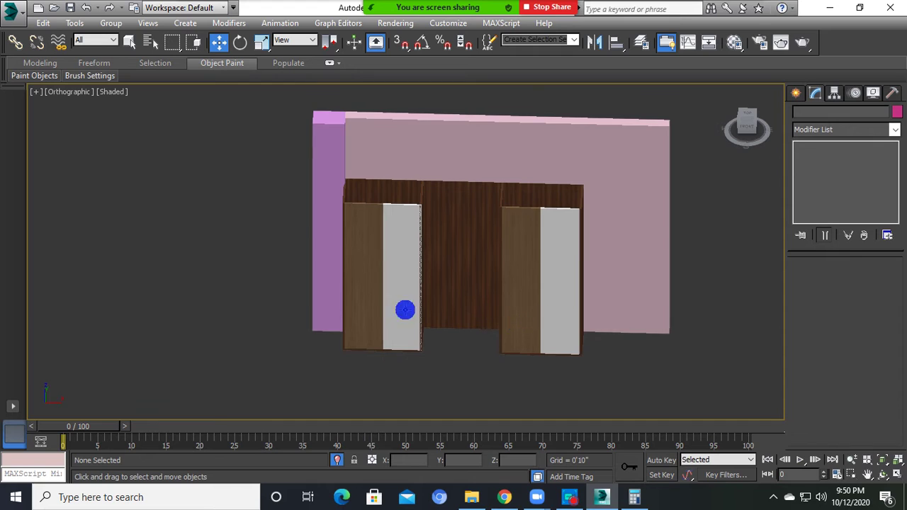
- Frame the two wardrobe units in an angled view
{"action": "mouse_move", "coordinate": [405, 310]}
{"action": "middle_mouse_down"}
{"action": "mouse_move", "coordinate": [397, 251]}
{"action": "mouse_move", "coordinate": [476, 317]}
{"action": "middle_mouse_up"}
{"action": "left_click", "coordinate": [401, 247]}
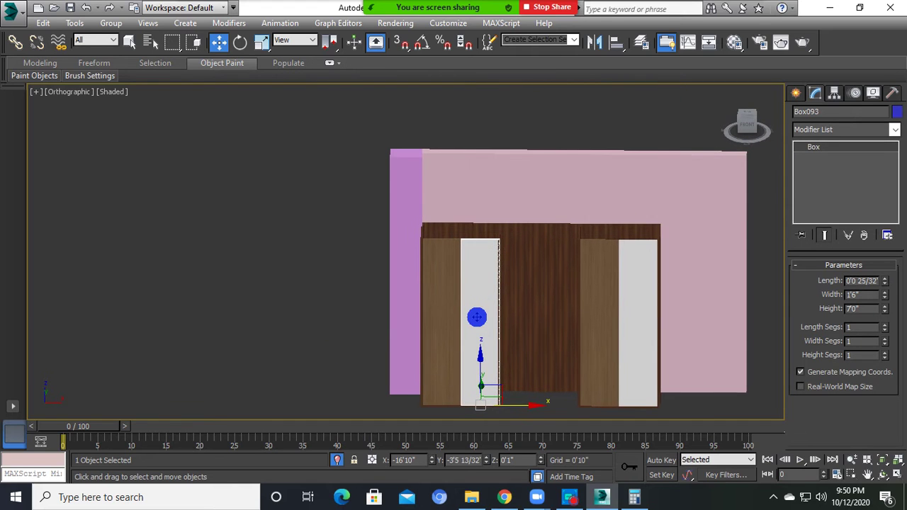
{"action": "scroll", "coordinate": [482, 329], "scroll_direction": "down", "scroll_amount": 3}
{"action": "middle_click_drag", "start_coordinate": [510, 364], "coordinate": [480, 377]}
{"action": "scroll", "coordinate": [480, 379], "scroll_direction": "up", "scroll_amount": 3}
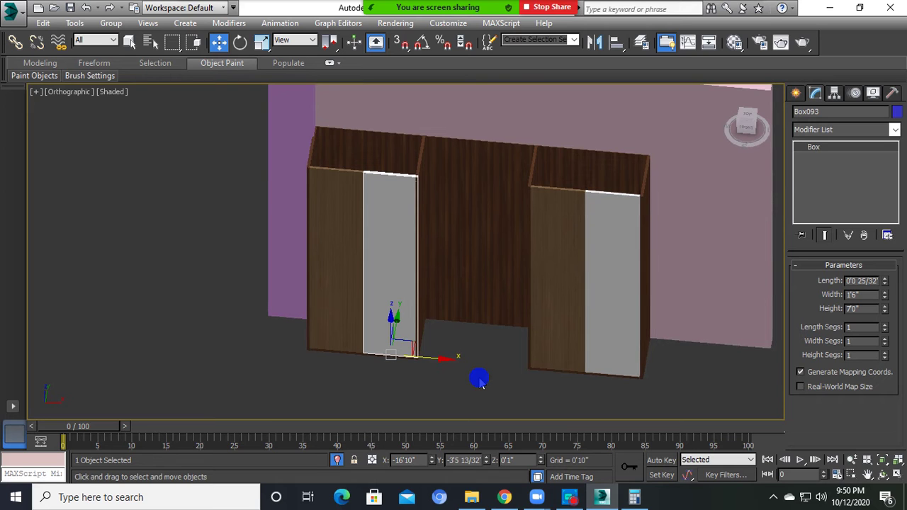
{"action": "middle_click_drag", "start_coordinate": [486, 258], "coordinate": [691, 204], "text": "alt"}
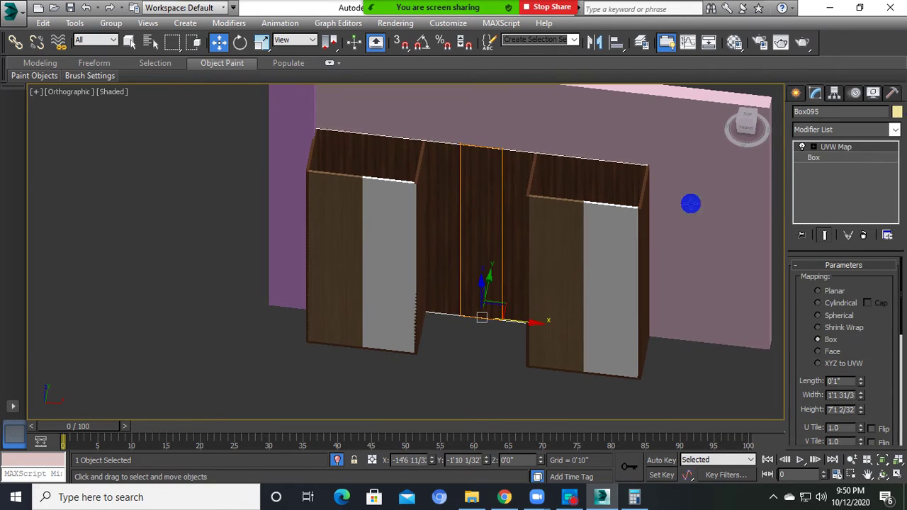
- Draw a snapped box across the central gap, then undo that attempt
{"action": "left_click", "coordinate": [795, 93]}
{"action": "left_click", "coordinate": [819, 177]}
{"action": "mouse_move", "coordinate": [631, 271]}
{"action": "middle_mouse_down", "text": "alt"}
{"action": "mouse_move", "coordinate": [567, 245]}
{"action": "mouse_move", "coordinate": [469, 338]}
{"action": "middle_mouse_up", "text": "alt"}
{"action": "scroll", "coordinate": [469, 338], "scroll_direction": "up", "scroll_amount": 3}
{"action": "key", "text": "s"}
{"action": "mouse_move", "coordinate": [415, 338]}
{"action": "left_mouse_down"}
{"action": "mouse_move", "coordinate": [538, 364]}
{"action": "mouse_move", "coordinate": [565, 357]}
{"action": "mouse_move", "coordinate": [558, 347]}
{"action": "left_mouse_up"}
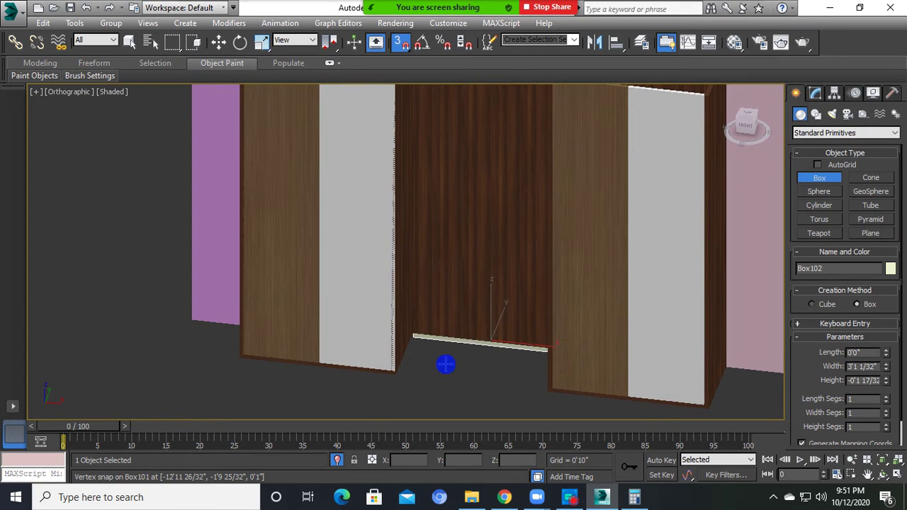
{"action": "mouse_move", "coordinate": [445, 364]}
{"action": "middle_mouse_down", "text": "alt"}
{"action": "mouse_move", "coordinate": [462, 383]}
{"action": "mouse_move", "coordinate": [431, 318]}
{"action": "mouse_move", "coordinate": [467, 303]}
{"action": "middle_mouse_up", "text": "alt"}
{"action": "key", "text": "w"}
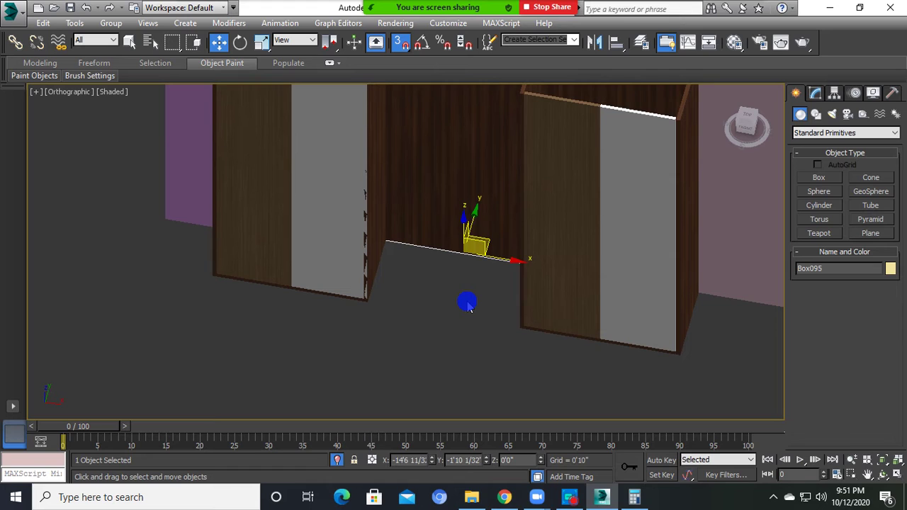
{"action": "left_click", "coordinate": [464, 303]}
{"action": "key", "text": "ctrl+z"}
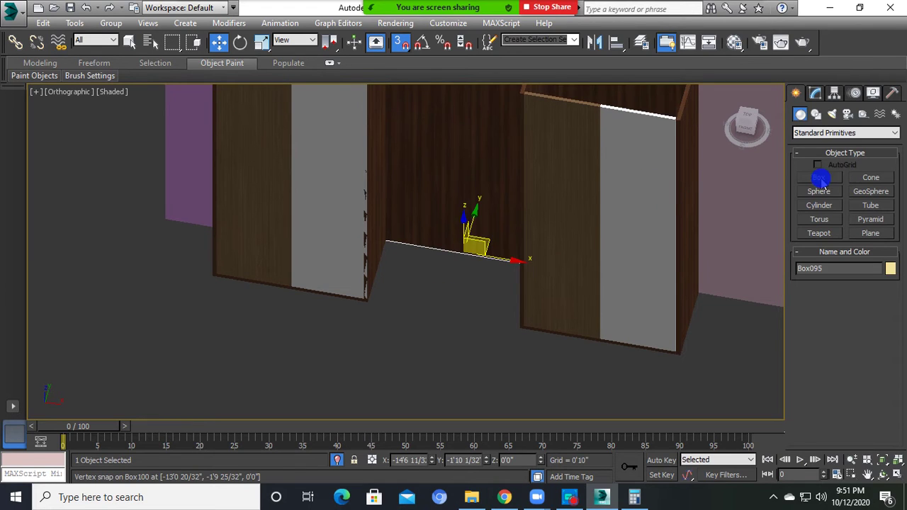
- Redraw the box with vertex snapping between the units and set its Height to 8"
{"action": "left_click", "coordinate": [820, 179]}
{"action": "middle_click_drag", "start_coordinate": [411, 303], "coordinate": [318, 361], "text": "alt"}
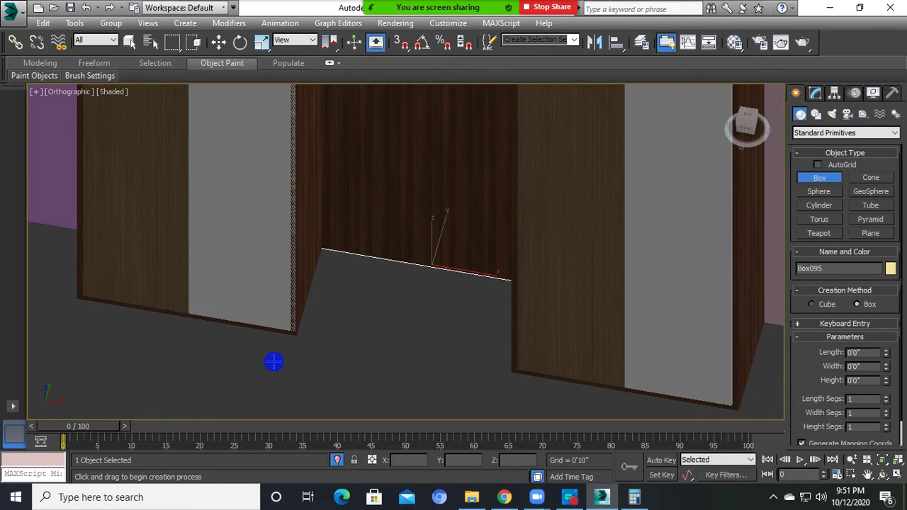
{"action": "key", "text": "s"}
{"action": "left_click_drag", "start_coordinate": [297, 340], "coordinate": [518, 270]}
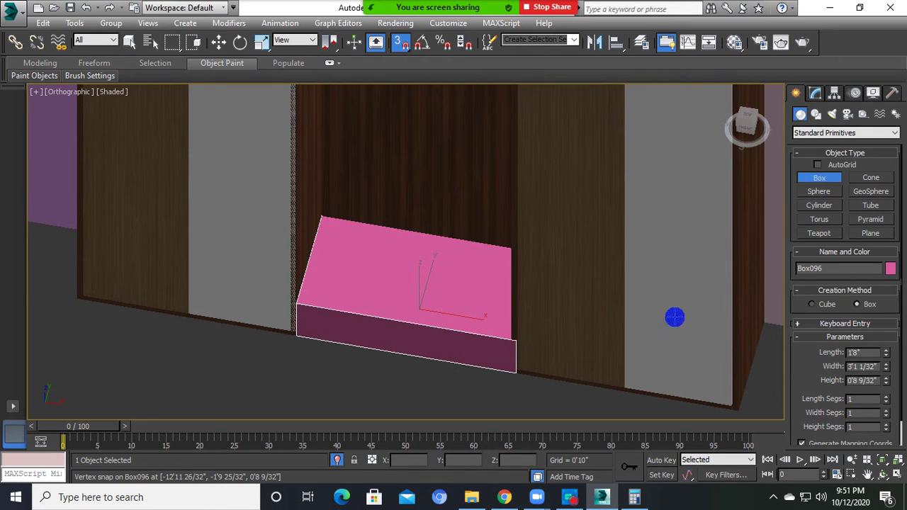
{"action": "left_click", "coordinate": [422, 276]}
{"action": "mouse_move", "coordinate": [422, 277]}
{"action": "middle_mouse_down", "text": "alt"}
{"action": "mouse_move", "coordinate": [460, 252]}
{"action": "mouse_move", "coordinate": [419, 320]}
{"action": "middle_mouse_up", "text": "alt"}
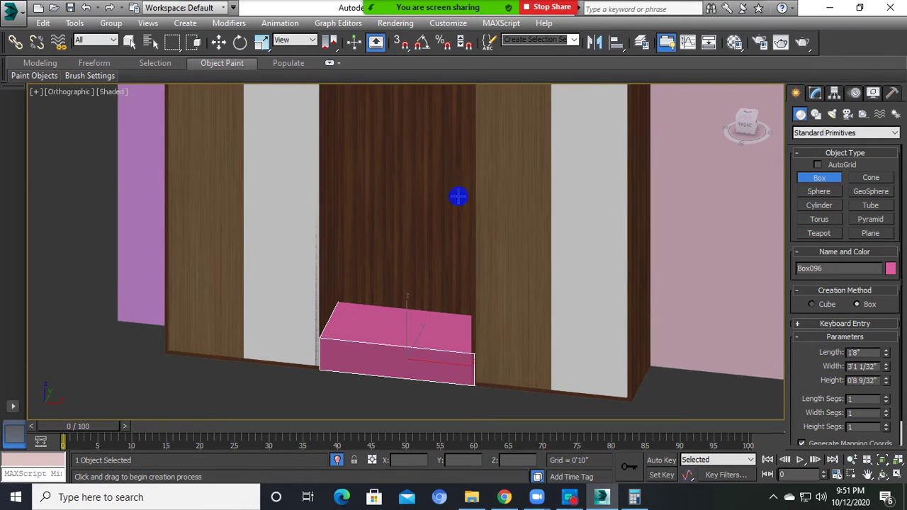
{"action": "left_click", "coordinate": [818, 93]}
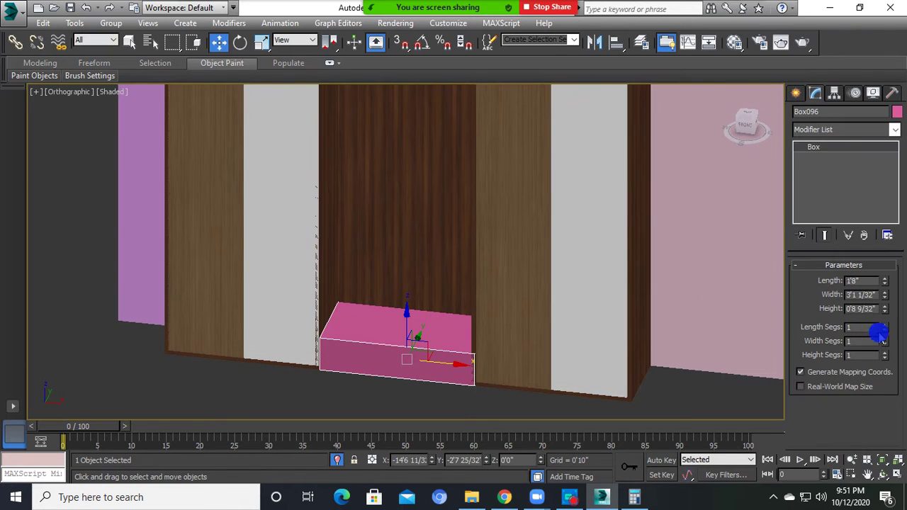
{"action": "double_click", "coordinate": [873, 307]}
{"action": "type", "text": "8"}
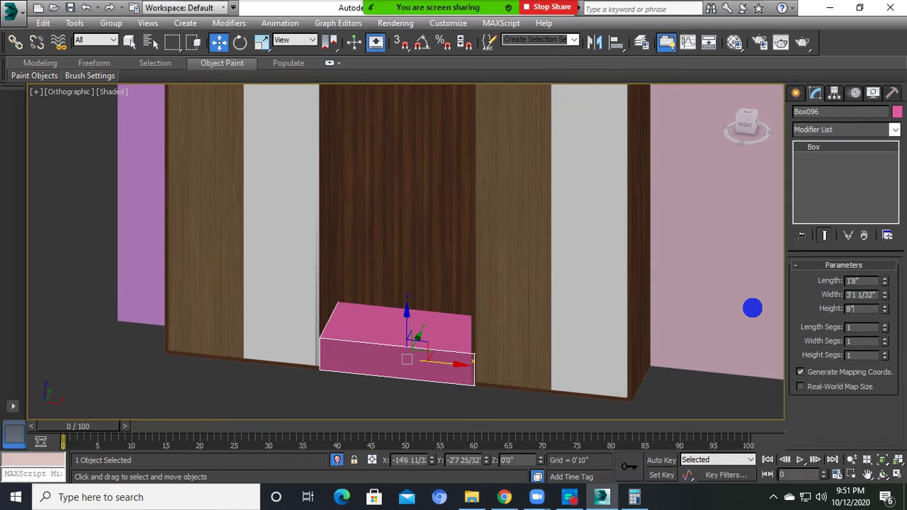
{"action": "key", "text": "Return"}
- Raise the pink box to a Z elevation of 2'
{"action": "scroll", "coordinate": [580, 346], "scroll_direction": "down", "scroll_amount": 3}
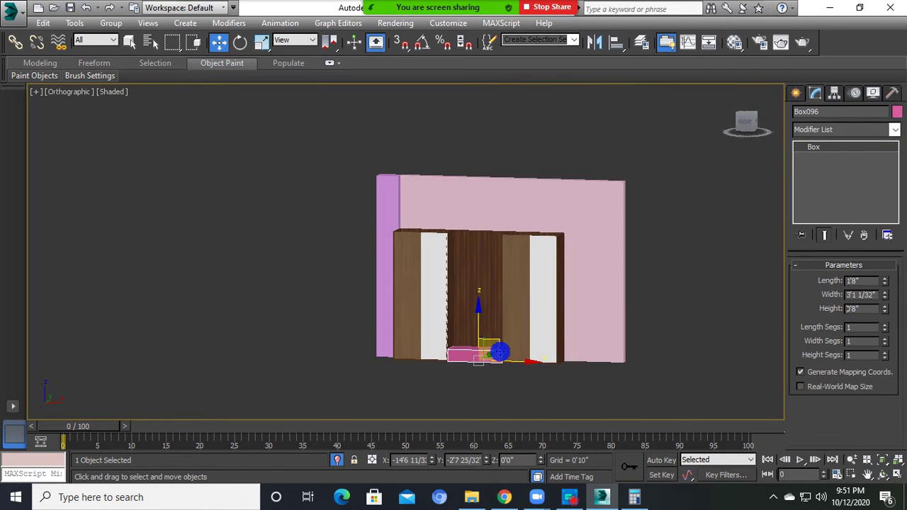
{"action": "scroll", "coordinate": [471, 354], "scroll_direction": "up", "scroll_amount": 2}
{"action": "left_click", "coordinate": [522, 462]}
{"action": "type", "text": "3'"}
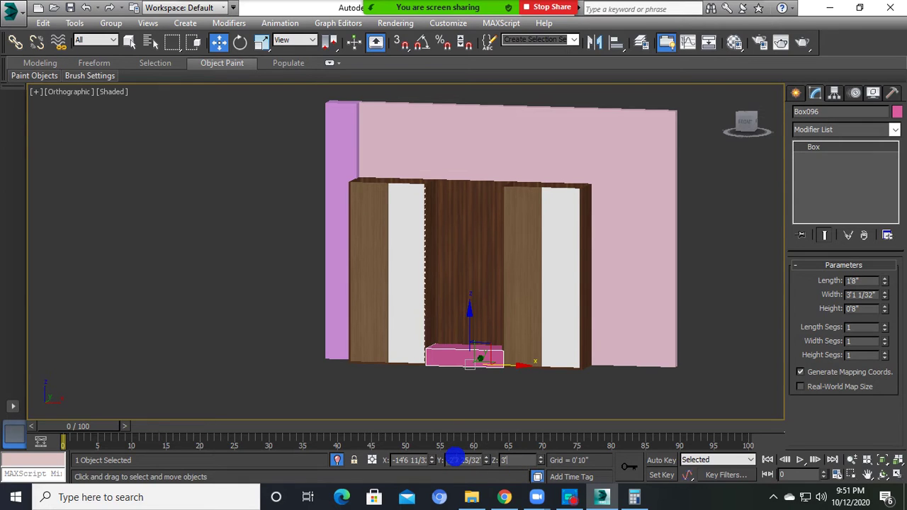
{"action": "key", "text": "Return"}
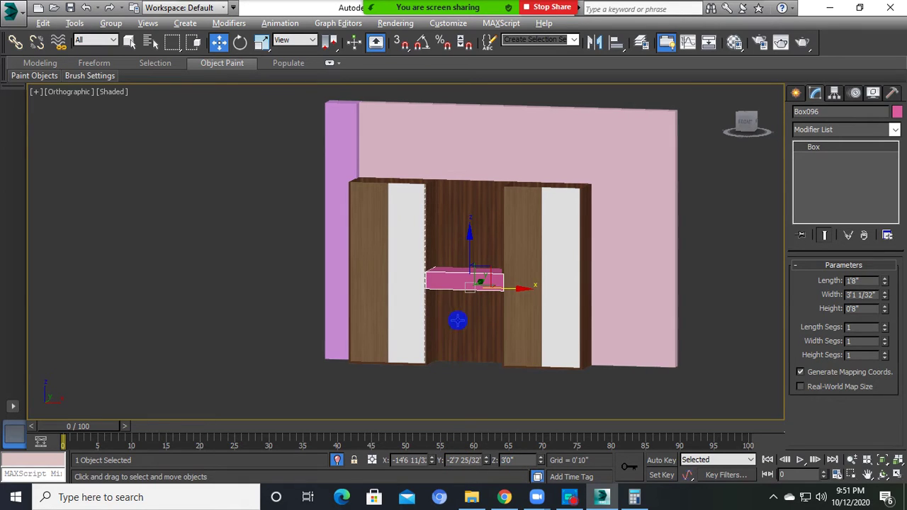
{"action": "left_click_drag", "start_coordinate": [470, 259], "coordinate": [474, 285]}
{"action": "left_click_drag", "start_coordinate": [533, 461], "coordinate": [496, 462]}
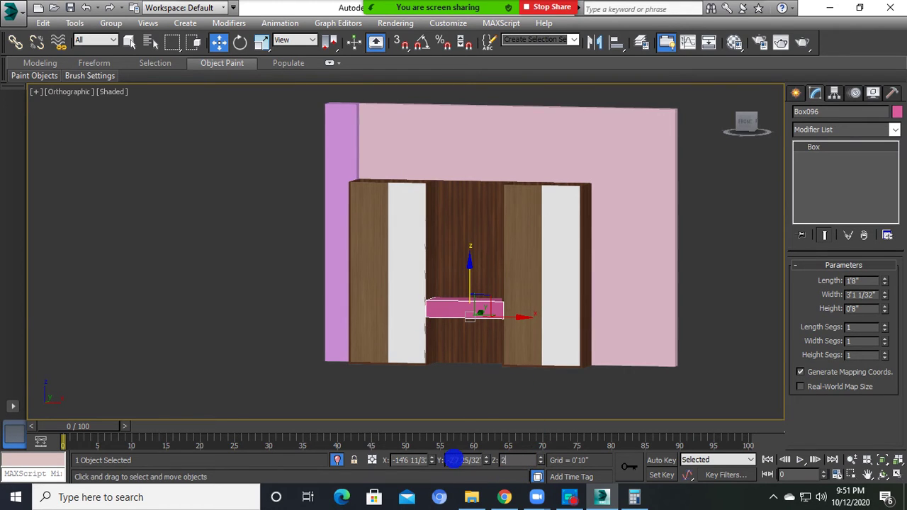
{"action": "type", "text": "2'"}
{"action": "key", "text": "Return"}
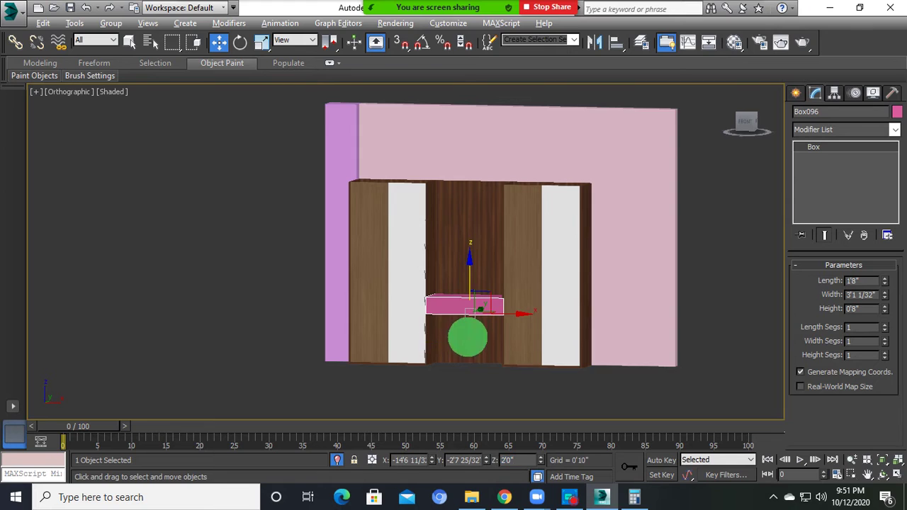
- Reduce the box Length to about 8" and push the shelf back toward the wall
{"action": "mouse_move", "coordinate": [467, 337]}
{"action": "middle_mouse_down", "text": "alt"}
{"action": "mouse_move", "coordinate": [415, 314]}
{"action": "mouse_move", "coordinate": [464, 340]}
{"action": "mouse_move", "coordinate": [484, 321]}
{"action": "middle_mouse_up", "text": "alt"}
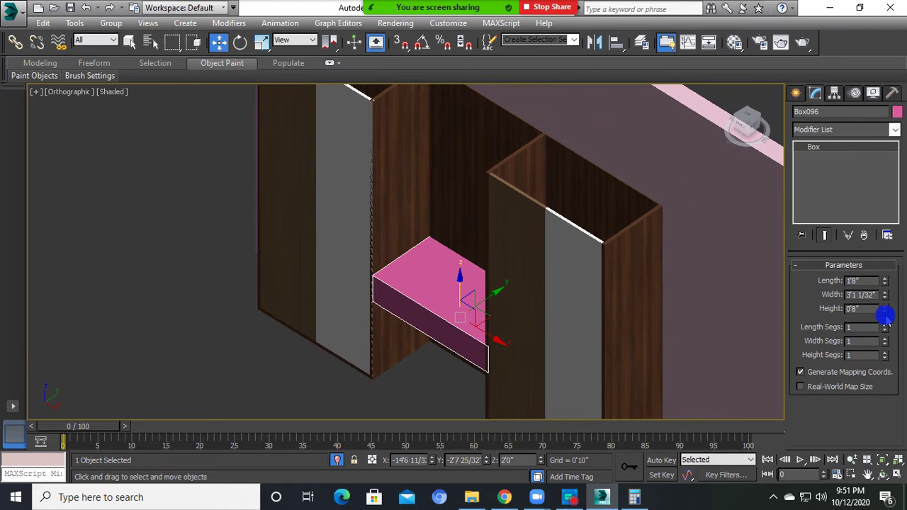
{"action": "mouse_move", "coordinate": [887, 302]}
{"action": "left_mouse_down"}
{"action": "mouse_move", "coordinate": [885, 318]}
{"action": "mouse_move", "coordinate": [884, 291]}
{"action": "mouse_move", "coordinate": [887, 323]}
{"action": "left_mouse_up"}
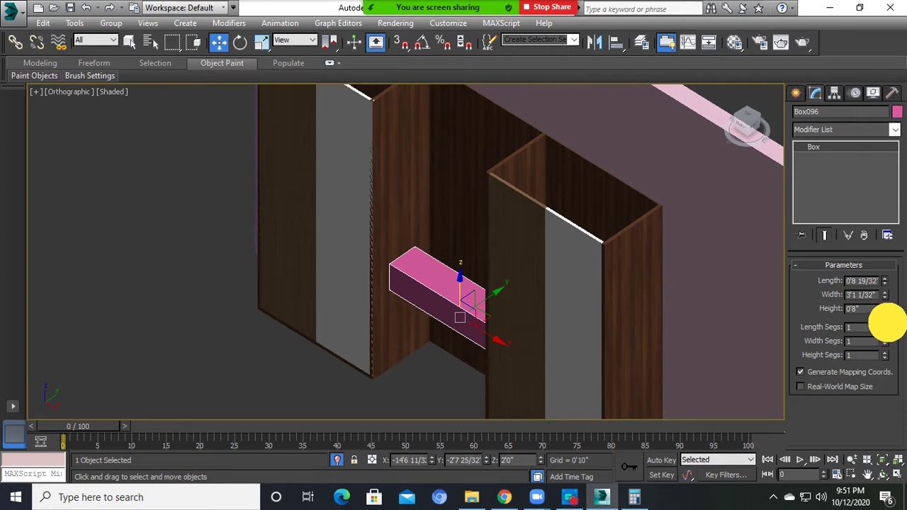
{"action": "left_click_drag", "start_coordinate": [482, 304], "coordinate": [487, 297]}
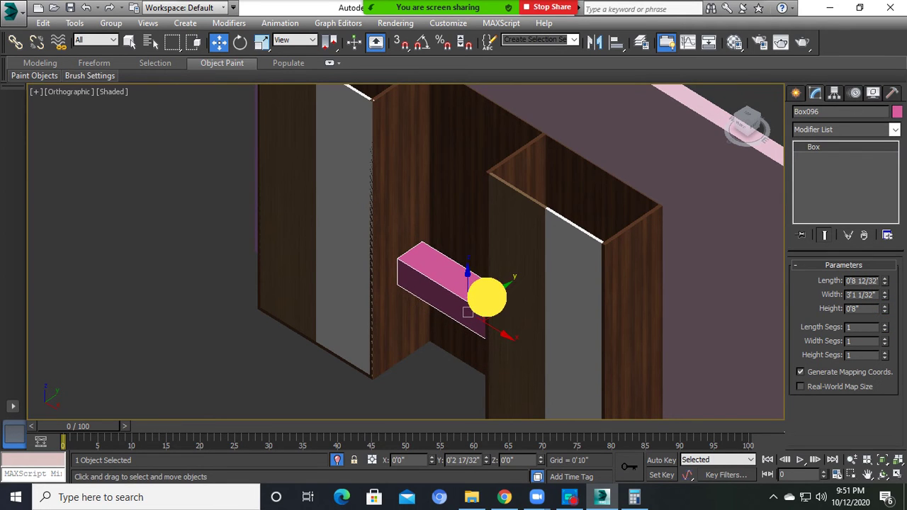
{"action": "mouse_move", "coordinate": [487, 291]}
{"action": "middle_mouse_down", "text": "alt"}
{"action": "mouse_move", "coordinate": [551, 271]}
{"action": "mouse_move", "coordinate": [475, 305]}
{"action": "mouse_move", "coordinate": [486, 263]}
{"action": "mouse_move", "coordinate": [477, 322]}
{"action": "middle_mouse_up", "text": "alt"}
{"action": "left_click", "coordinate": [471, 261]}
{"action": "left_click", "coordinate": [471, 266]}
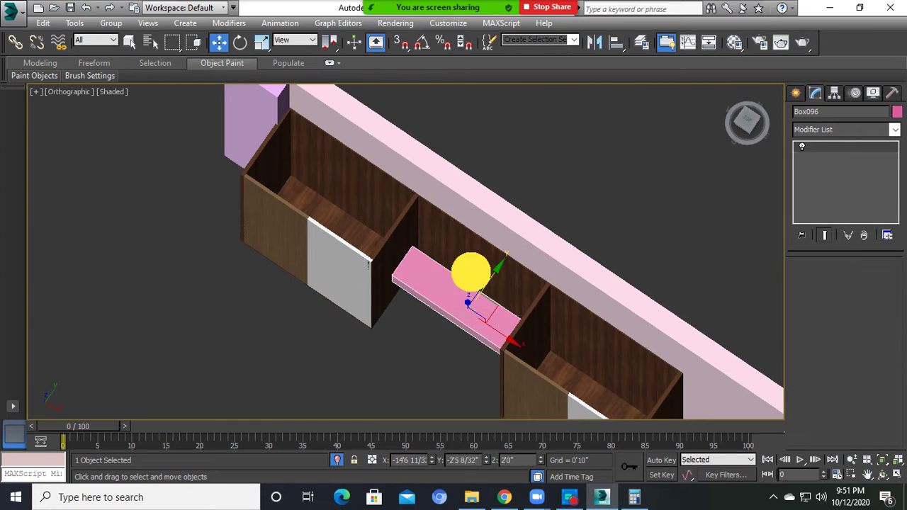
{"action": "mouse_move", "coordinate": [484, 268]}
{"action": "middle_mouse_down", "text": "alt"}
{"action": "mouse_move", "coordinate": [510, 205]}
{"action": "mouse_move", "coordinate": [437, 267]}
{"action": "middle_mouse_up", "text": "alt"}
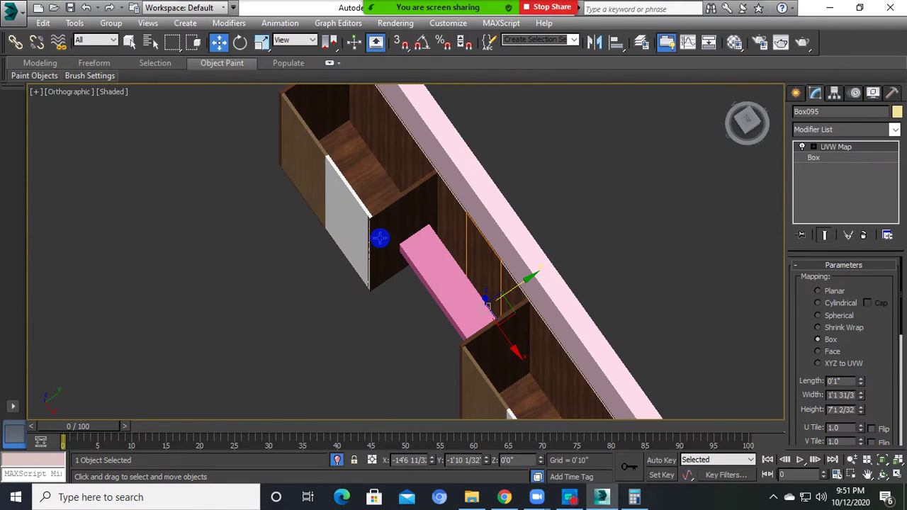
{"action": "left_click", "coordinate": [414, 196]}
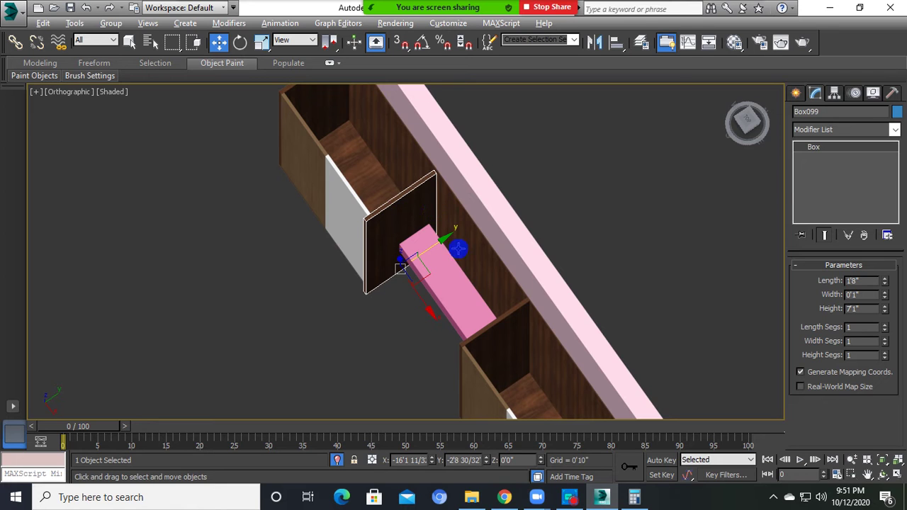
- Nudge the pink shelf slightly down into place
{"action": "mouse_move", "coordinate": [459, 248]}
{"action": "middle_mouse_down", "text": "alt"}
{"action": "mouse_move", "coordinate": [454, 260]}
{"action": "mouse_move", "coordinate": [474, 262]}
{"action": "mouse_move", "coordinate": [453, 309]}
{"action": "middle_mouse_up", "text": "alt"}
{"action": "left_click", "coordinate": [474, 249]}
{"action": "left_click", "coordinate": [492, 297]}
{"action": "left_click_drag", "start_coordinate": [489, 294], "coordinate": [486, 304]}
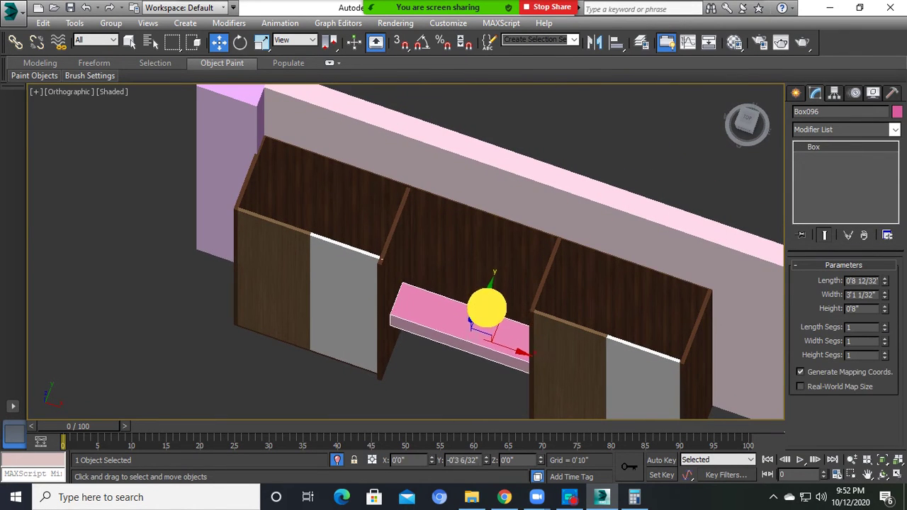
- Clone the middle back panel Box095 as a Copy
{"action": "left_click", "coordinate": [492, 264]}
{"action": "middle_click_drag", "start_coordinate": [492, 264], "coordinate": [508, 233], "text": "alt"}
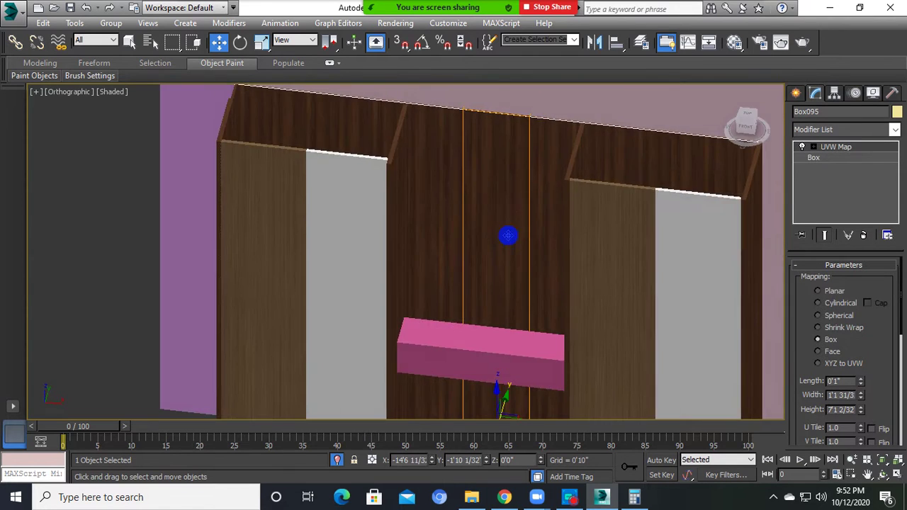
{"action": "scroll", "coordinate": [515, 222], "scroll_direction": "down", "scroll_amount": 5}
{"action": "left_click", "coordinate": [839, 129]}
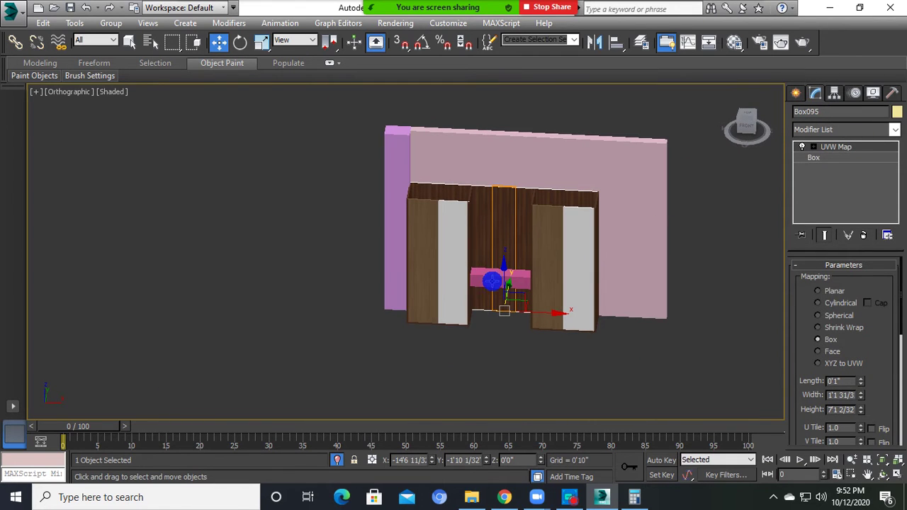
{"action": "left_click_drag", "start_coordinate": [492, 281], "coordinate": [490, 284], "text": "shift"}
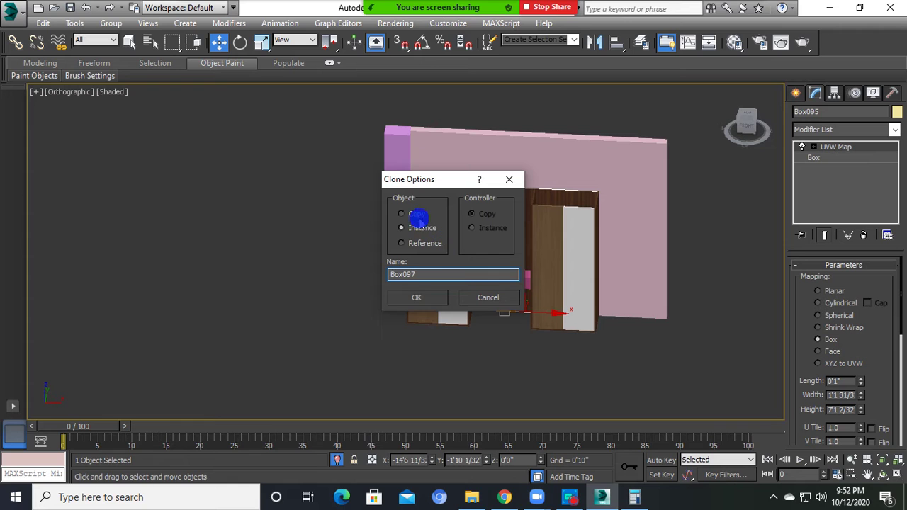
{"action": "left_click", "coordinate": [440, 305]}
- Push the copied panel Box097 back along the Y depth axis
{"action": "middle_click_drag", "start_coordinate": [512, 300], "coordinate": [512, 303], "text": "alt"}
{"action": "scroll", "coordinate": [480, 364], "scroll_direction": "up", "scroll_amount": 5}
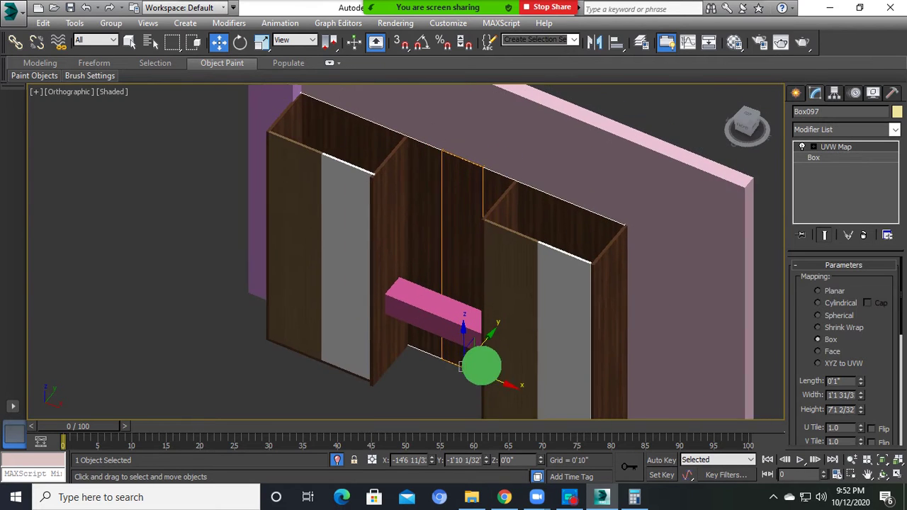
{"action": "mouse_move", "coordinate": [459, 374]}
{"action": "left_mouse_down"}
{"action": "mouse_move", "coordinate": [433, 405]}
{"action": "mouse_move", "coordinate": [479, 352]}
{"action": "left_mouse_up"}
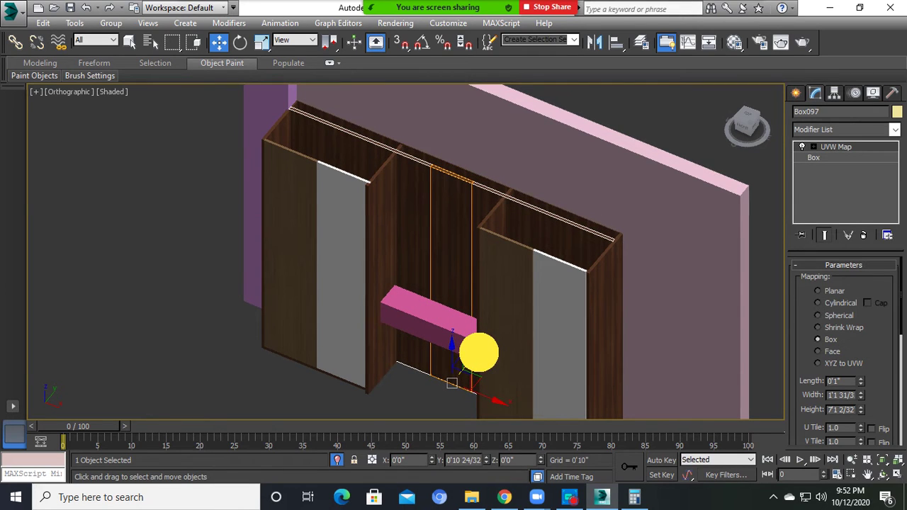
{"action": "left_click", "coordinate": [483, 335]}
{"action": "left_click", "coordinate": [454, 234]}
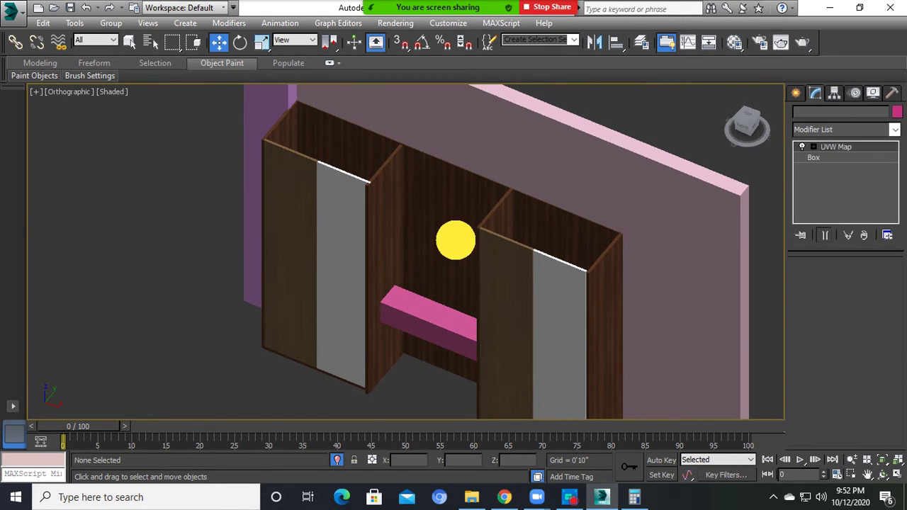
{"action": "middle_click_drag", "start_coordinate": [454, 235], "coordinate": [466, 272], "text": "alt"}
- Convert Box095 to Editable Poly and pull its right vertices left to the cabinet edge
{"action": "right_click", "coordinate": [462, 264]}
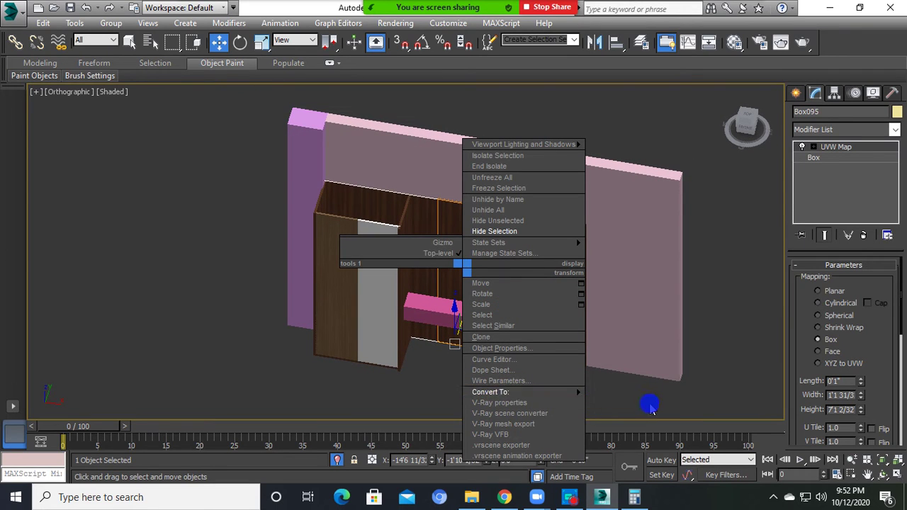
{"action": "mouse_move", "coordinate": [491, 392]}
{"action": "left_click", "coordinate": [629, 402]}
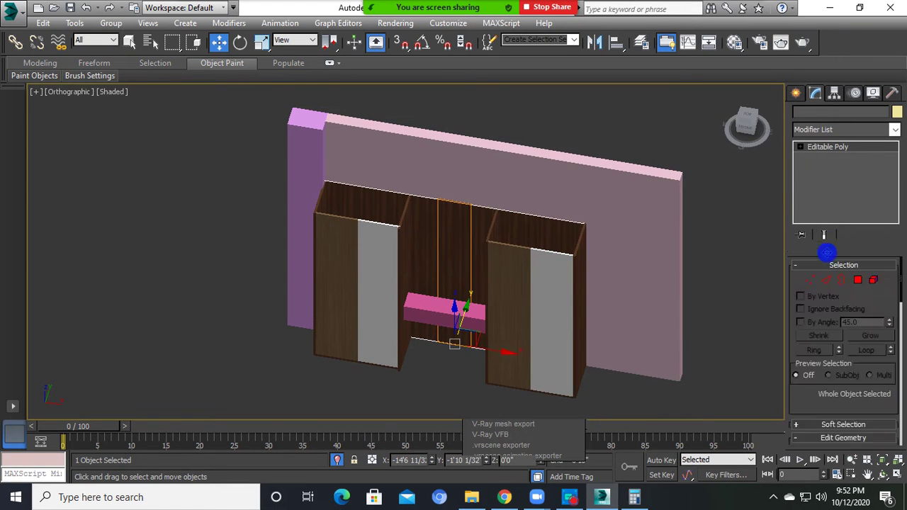
{"action": "key", "text": "1"}
{"action": "left_click_drag", "start_coordinate": [680, 240], "coordinate": [546, 397]}
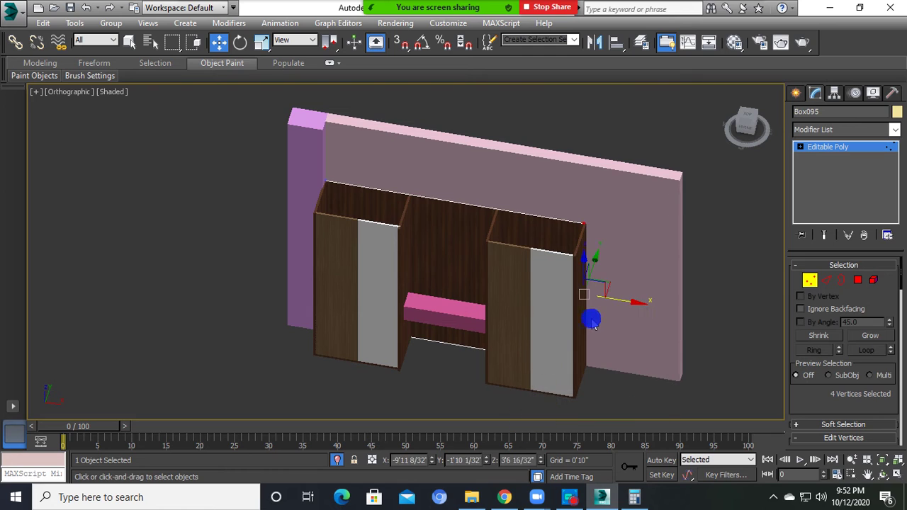
{"action": "left_click_drag", "start_coordinate": [609, 302], "coordinate": [444, 267]}
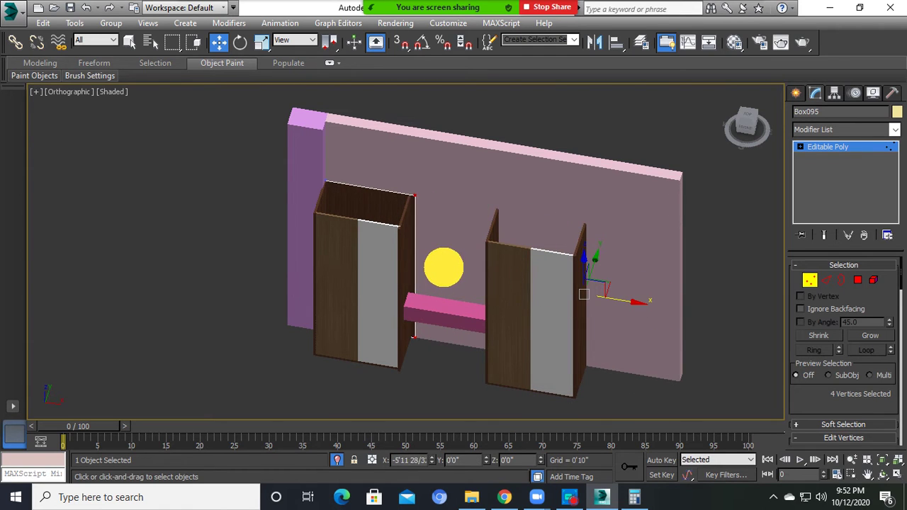
{"action": "scroll", "coordinate": [413, 275], "scroll_direction": "up", "scroll_amount": 5}
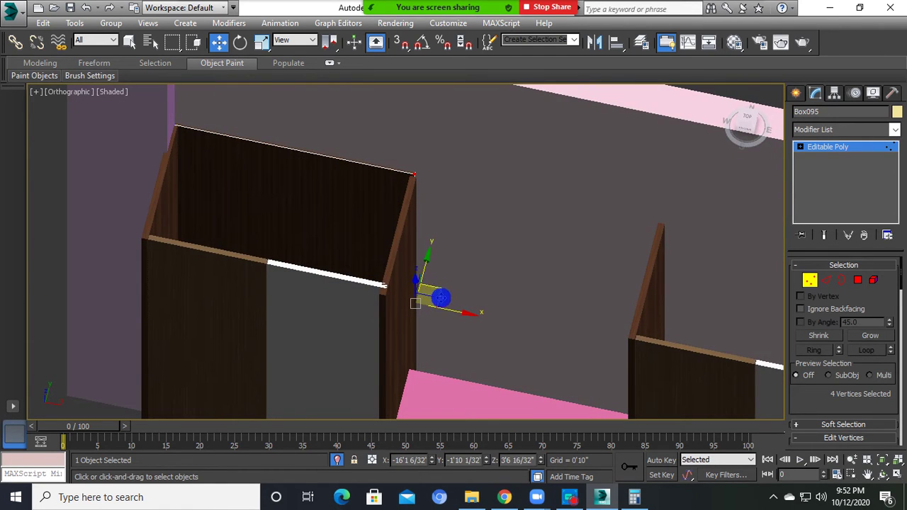
{"action": "left_click_drag", "start_coordinate": [444, 311], "coordinate": [541, 315]}
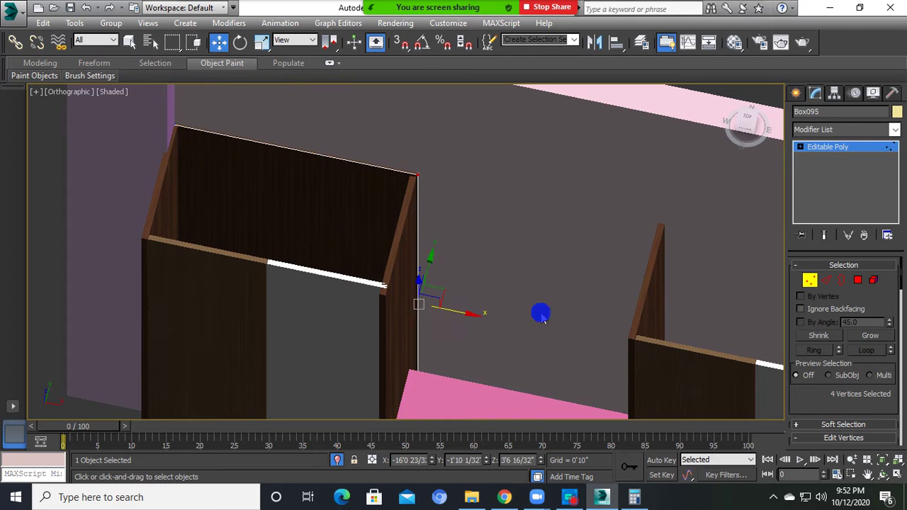
- Start duplicating the trimmed back panel
{"action": "left_click", "coordinate": [808, 282]}
{"action": "scroll", "coordinate": [333, 313], "scroll_direction": "down", "scroll_amount": 5}
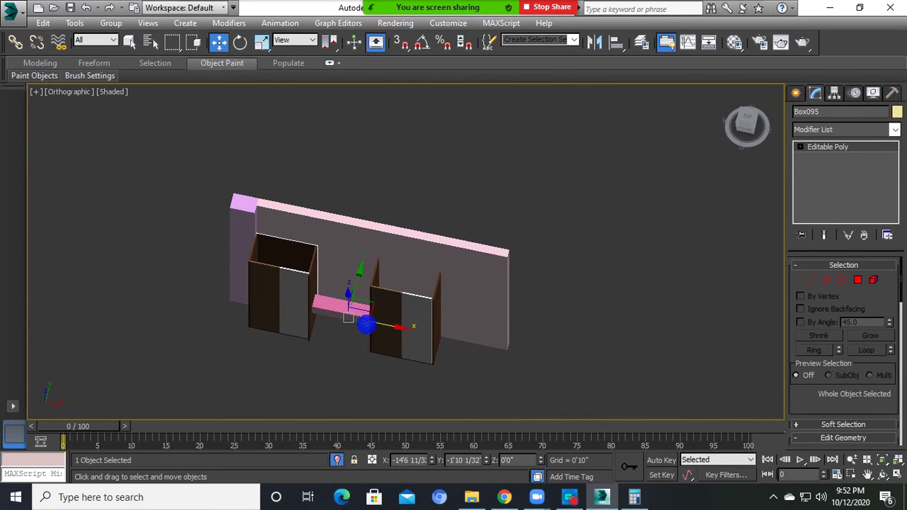
{"action": "left_click_drag", "start_coordinate": [366, 324], "coordinate": [486, 348], "text": "shift"}
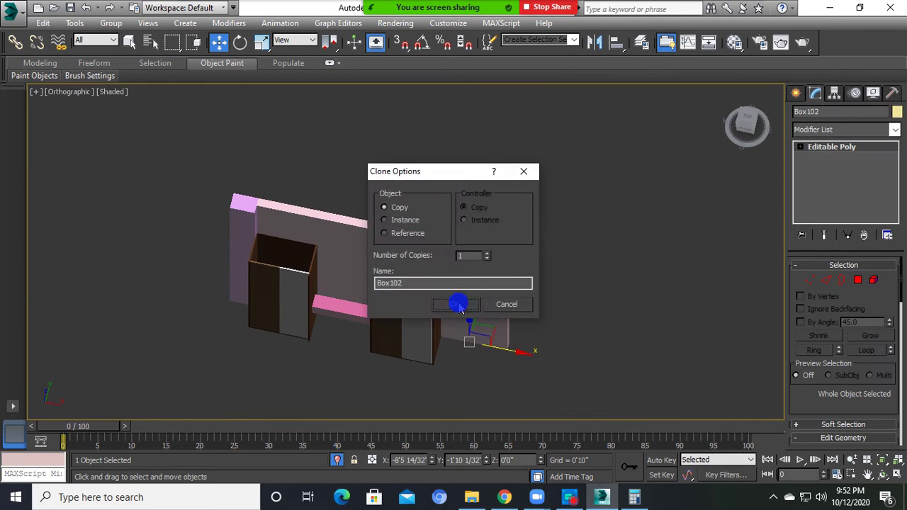
- Confirm the panel copy and clone another copy into the middle section
{"action": "left_click", "coordinate": [459, 305]}
{"action": "scroll", "coordinate": [485, 353], "scroll_direction": "up", "scroll_amount": 2}
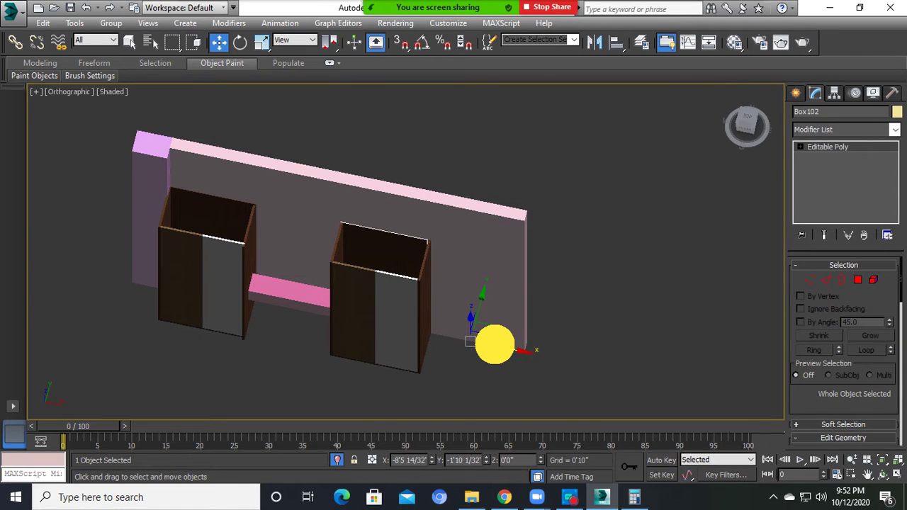
{"action": "middle_click_drag", "start_coordinate": [496, 344], "coordinate": [602, 353]}
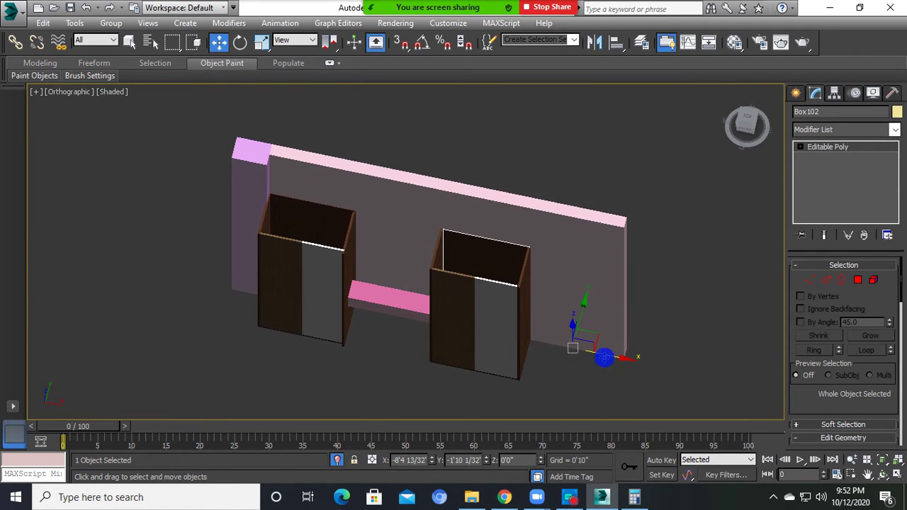
{"action": "left_click_drag", "start_coordinate": [564, 342], "coordinate": [479, 326], "text": "shift"}
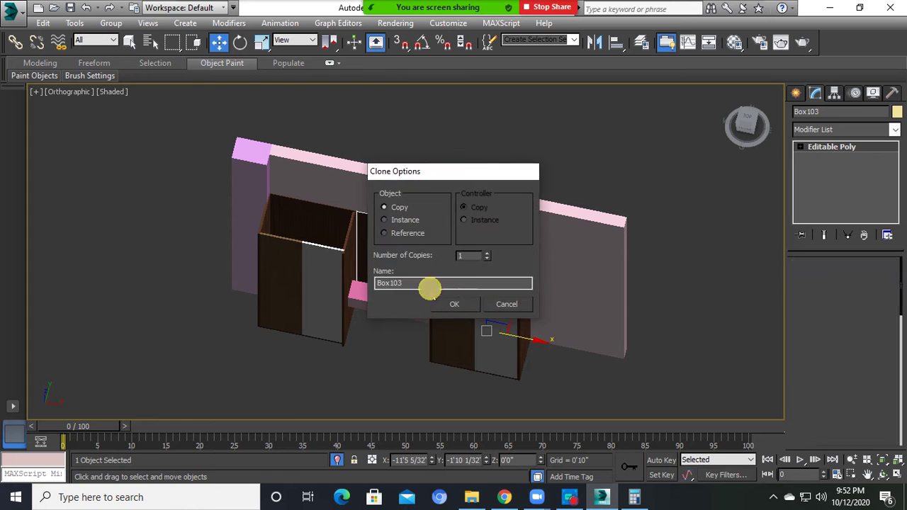
{"action": "key", "text": "Return"}
- Move the middle copy's back face forward in Polygon mode
{"action": "scroll", "coordinate": [423, 287], "scroll_direction": "up", "scroll_amount": 3}
{"action": "middle_click_drag", "start_coordinate": [423, 287], "coordinate": [415, 318], "text": "alt"}
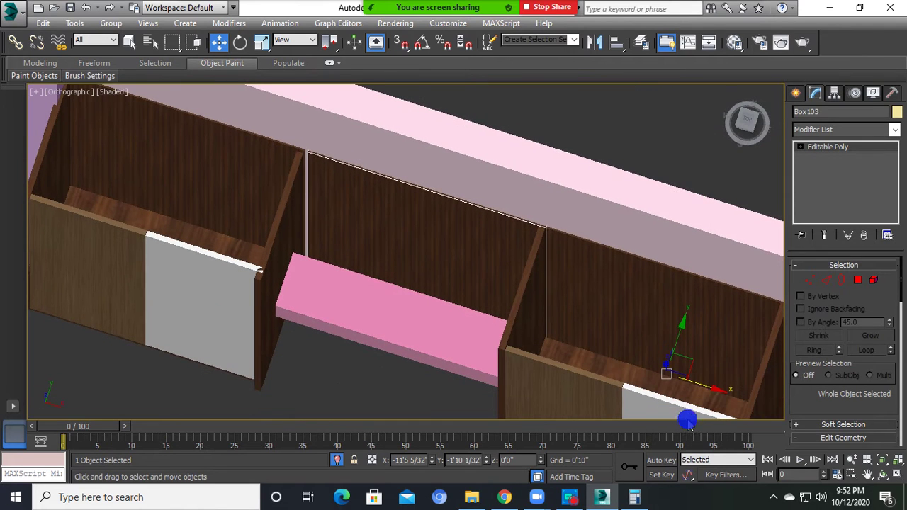
{"action": "left_click", "coordinate": [700, 387]}
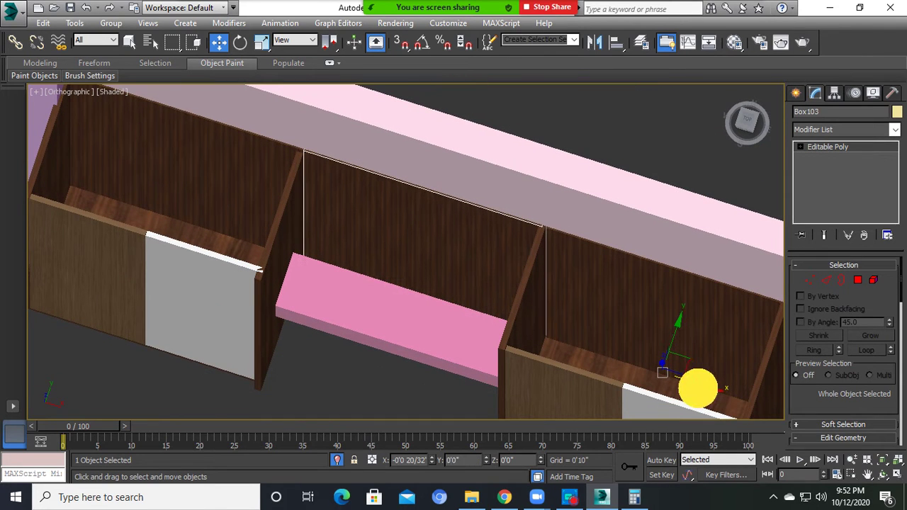
{"action": "left_click", "coordinate": [856, 281]}
{"action": "left_click", "coordinate": [425, 259]}
{"action": "middle_click_drag", "start_coordinate": [425, 262], "coordinate": [410, 270], "text": "alt"}
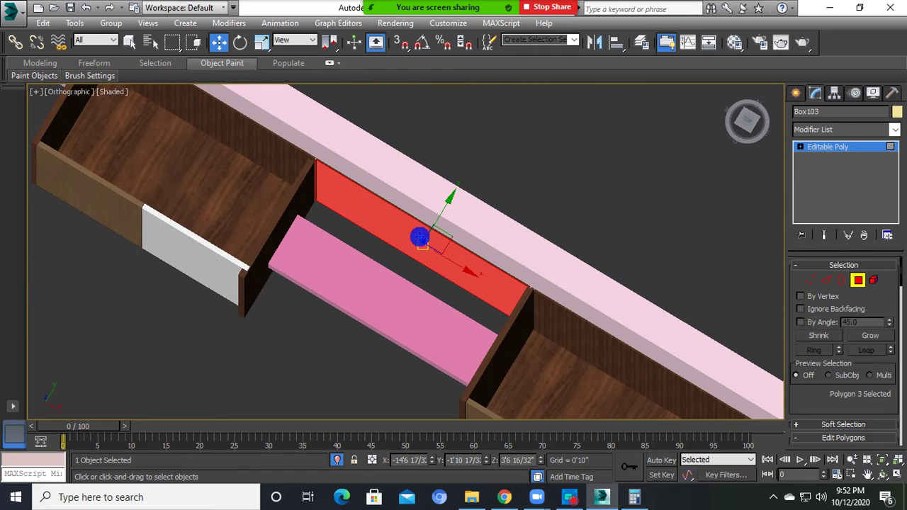
{"action": "mouse_move", "coordinate": [440, 214]}
{"action": "left_mouse_down"}
{"action": "mouse_move", "coordinate": [420, 271]}
{"action": "mouse_move", "coordinate": [421, 258]}
{"action": "left_mouse_up"}
{"action": "mouse_move", "coordinate": [419, 263]}
{"action": "middle_mouse_down", "text": "alt"}
{"action": "mouse_move", "coordinate": [427, 277]}
{"action": "mouse_move", "coordinate": [424, 266]}
{"action": "middle_mouse_up", "text": "alt"}
{"action": "left_click_drag", "start_coordinate": [437, 243], "coordinate": [432, 244]}
{"action": "middle_click_drag", "start_coordinate": [432, 243], "coordinate": [472, 206], "text": "alt"}
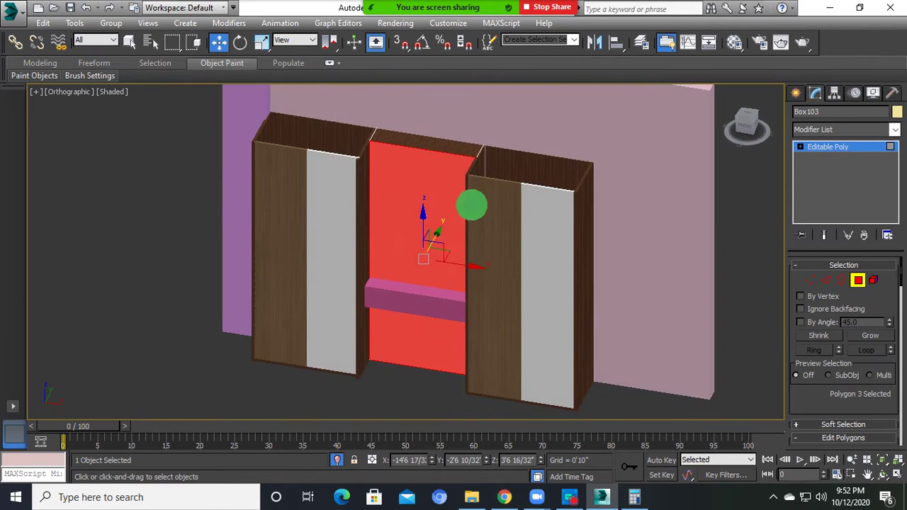
{"action": "left_click", "coordinate": [866, 289]}
{"action": "left_click", "coordinate": [431, 330]}
- Raise the middle panel Box103's bottom vertices up to the pink shelf
{"action": "key", "text": "f"}
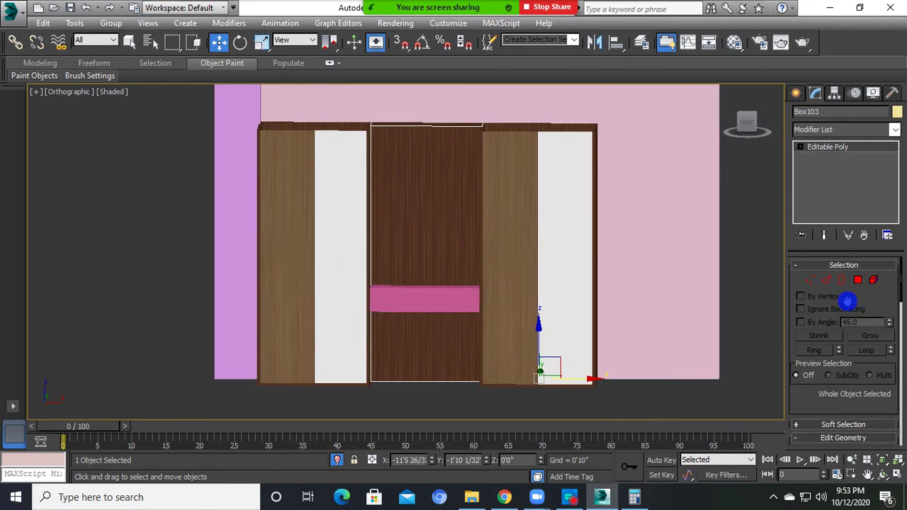
{"action": "left_click", "coordinate": [806, 287]}
{"action": "middle_click_drag", "start_coordinate": [464, 384], "coordinate": [463, 368]}
{"action": "left_click_drag", "start_coordinate": [549, 313], "coordinate": [342, 391]}
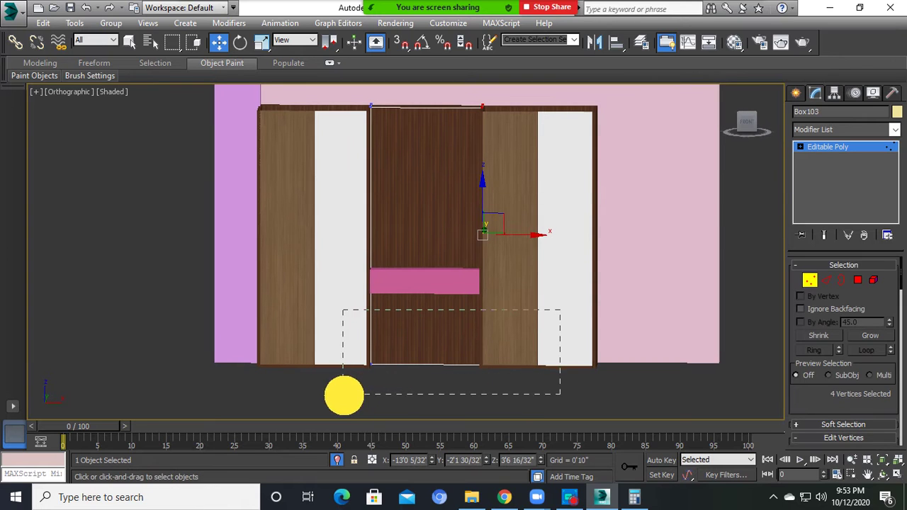
{"action": "left_click_drag", "start_coordinate": [426, 361], "coordinate": [426, 285]}
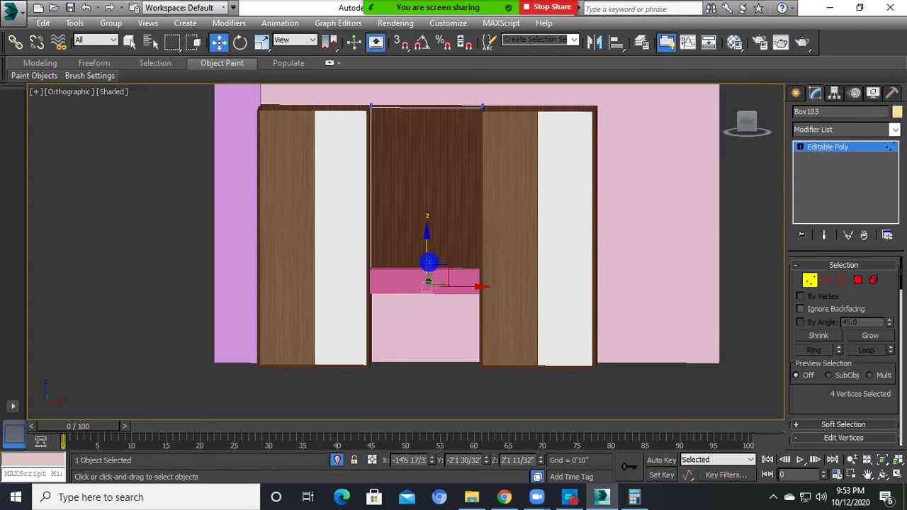
{"action": "mouse_move", "coordinate": [428, 263]}
{"action": "middle_mouse_down", "text": "alt"}
{"action": "mouse_move", "coordinate": [411, 308]}
{"action": "mouse_move", "coordinate": [442, 320]}
{"action": "mouse_move", "coordinate": [418, 314]}
{"action": "mouse_move", "coordinate": [635, 373]}
{"action": "middle_mouse_up", "text": "alt"}
{"action": "key", "text": "1"}
{"action": "mouse_move", "coordinate": [685, 316]}
{"action": "middle_mouse_down", "text": "alt"}
{"action": "mouse_move", "coordinate": [553, 293]}
{"action": "mouse_move", "coordinate": [552, 333]}
{"action": "middle_mouse_up", "text": "alt"}
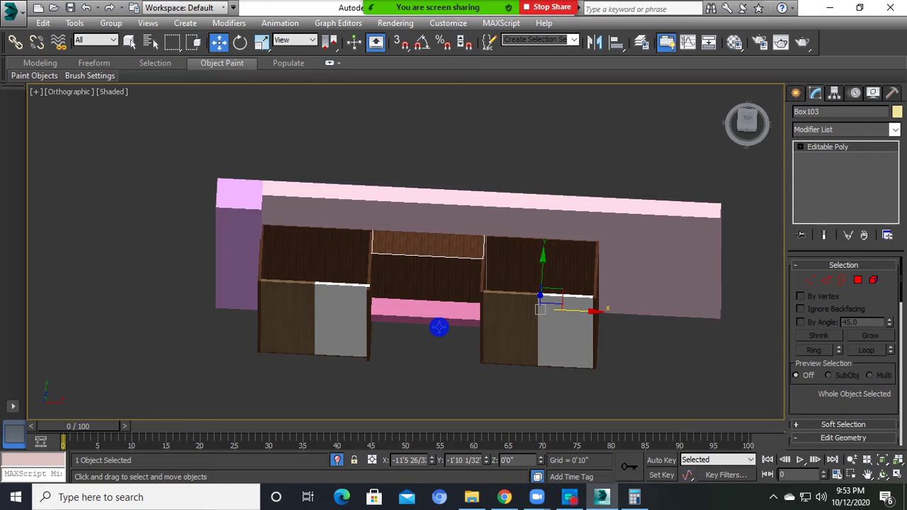
- Draw a thin snapped box, Box104, across the full width of the cabinet tops
{"action": "left_click", "coordinate": [798, 94]}
{"action": "left_click", "coordinate": [819, 178]}
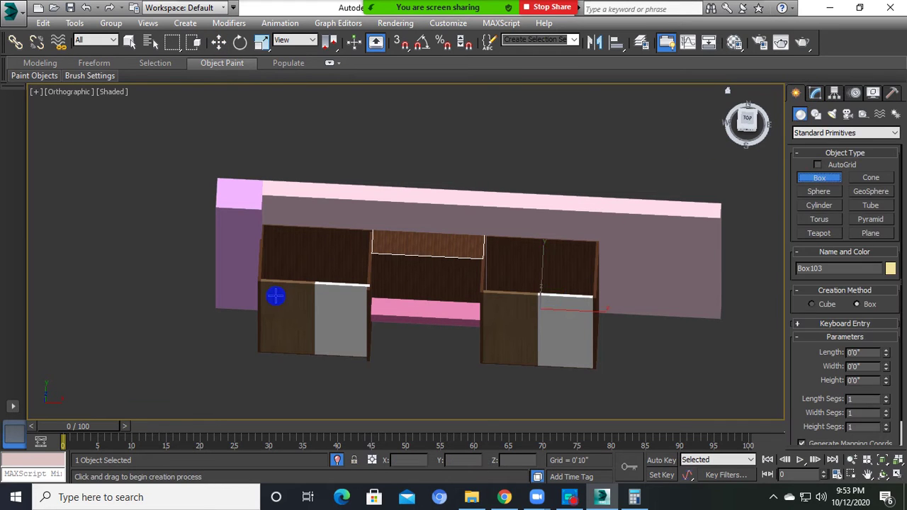
{"action": "scroll", "coordinate": [276, 304], "scroll_direction": "up", "scroll_amount": 4}
{"action": "scroll", "coordinate": [290, 273], "scroll_direction": "down", "scroll_amount": 3}
{"action": "scroll", "coordinate": [200, 271], "scroll_direction": "down", "scroll_amount": 3}
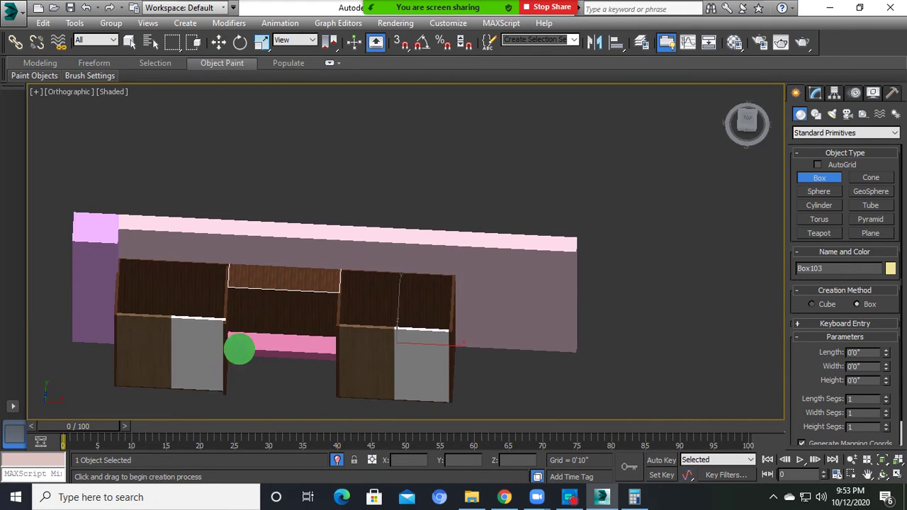
{"action": "key", "text": "s"}
{"action": "mouse_move", "coordinate": [115, 315]}
{"action": "left_mouse_down"}
{"action": "mouse_move", "coordinate": [460, 267]}
{"action": "mouse_move", "coordinate": [456, 257]}
{"action": "left_mouse_up"}
{"action": "mouse_move", "coordinate": [456, 258]}
{"action": "middle_mouse_down", "text": "alt"}
{"action": "mouse_move", "coordinate": [406, 236]}
{"action": "mouse_move", "coordinate": [533, 340]}
{"action": "mouse_move", "coordinate": [526, 265]}
{"action": "mouse_move", "coordinate": [496, 308]}
{"action": "middle_mouse_up", "text": "alt"}
{"action": "scroll", "coordinate": [496, 308], "scroll_direction": "up", "scroll_amount": 2}
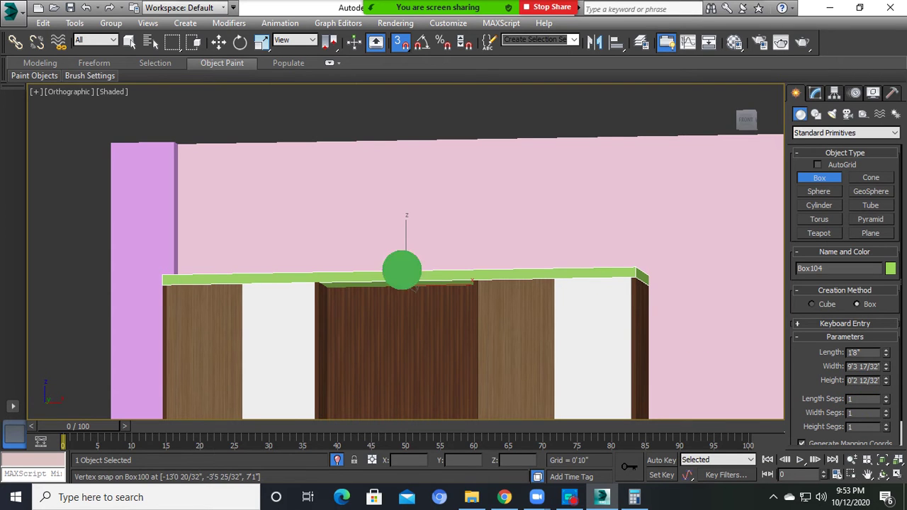
{"action": "mouse_move", "coordinate": [401, 269]}
{"action": "middle_mouse_down", "text": "alt"}
{"action": "mouse_move", "coordinate": [379, 255]}
{"action": "mouse_move", "coordinate": [336, 308]}
{"action": "mouse_move", "coordinate": [411, 376]}
{"action": "mouse_move", "coordinate": [348, 294]}
{"action": "mouse_move", "coordinate": [418, 313]}
{"action": "middle_mouse_up", "text": "alt"}
- Nudge the thin vertical post slightly up and left
{"action": "key", "text": "w"}
{"action": "scroll", "coordinate": [348, 294], "scroll_direction": "up", "scroll_amount": 3}
{"action": "left_click", "coordinate": [367, 268]}
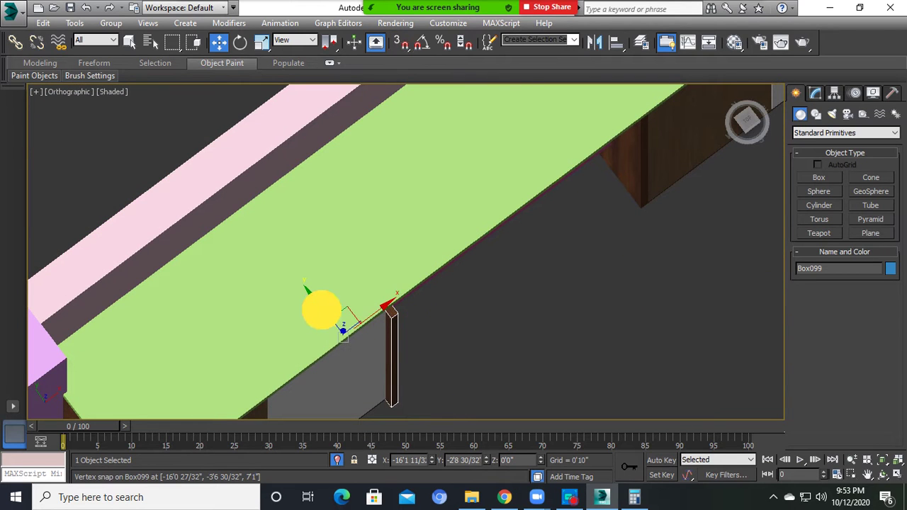
{"action": "left_click_drag", "start_coordinate": [343, 336], "coordinate": [339, 325]}
- Assign the dark wood material to the top strip Box104
{"action": "middle_click_drag", "start_coordinate": [319, 303], "coordinate": [447, 291], "text": "alt"}
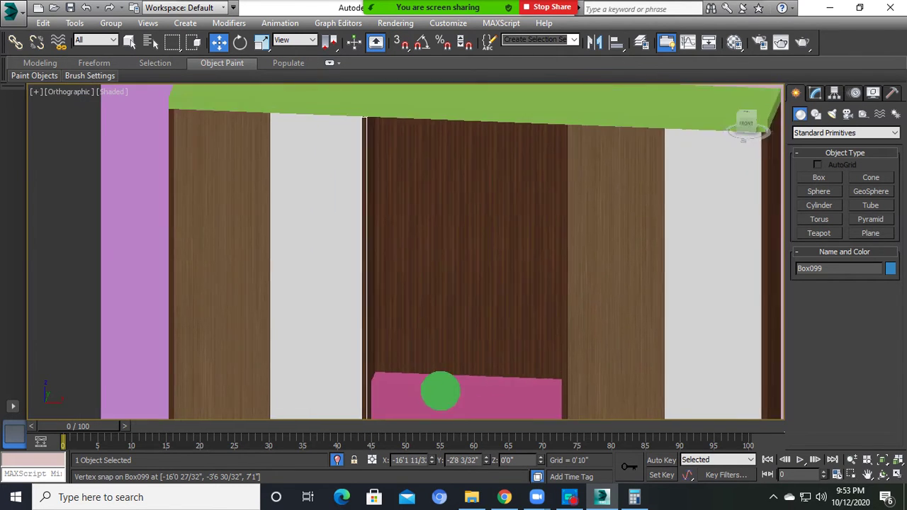
{"action": "key", "text": "m"}
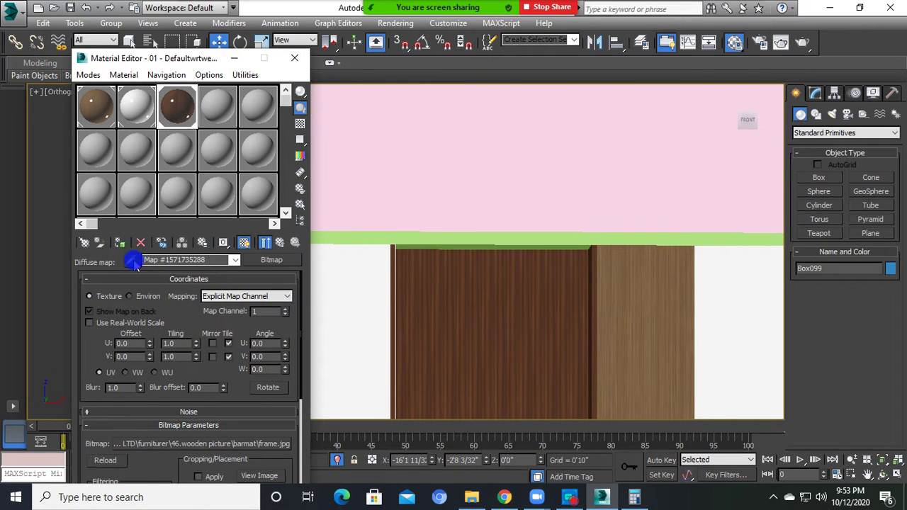
{"action": "left_click", "coordinate": [388, 238]}
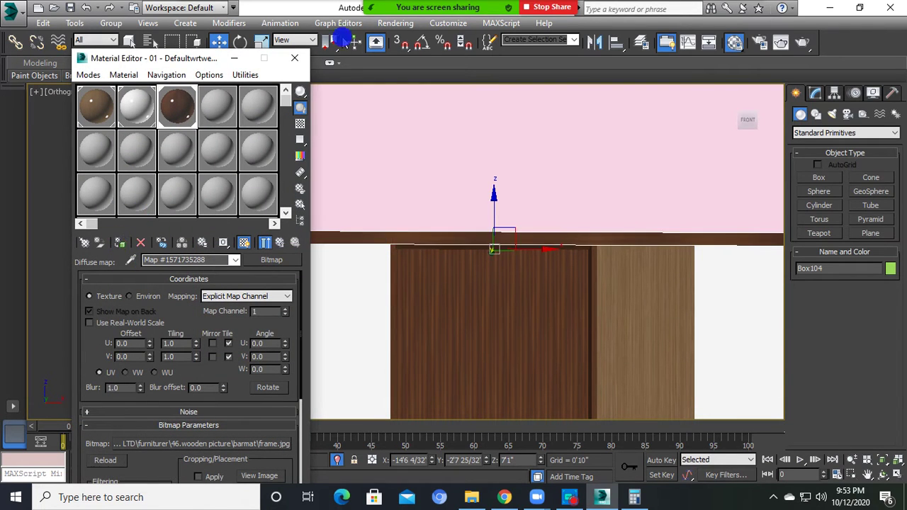
{"action": "left_click", "coordinate": [294, 57]}
{"action": "scroll", "coordinate": [454, 301], "scroll_direction": "down", "scroll_amount": 5}
{"action": "left_click", "coordinate": [426, 196]}
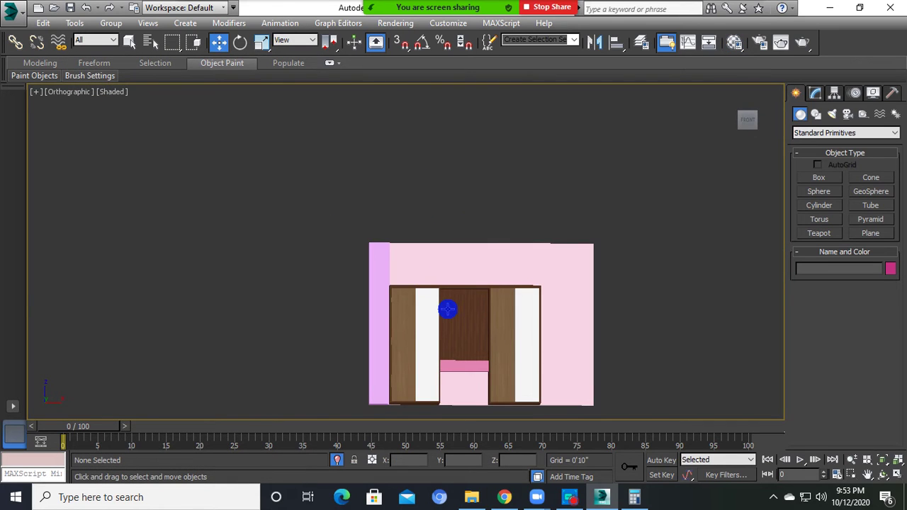
- Clone the pink drawer box Box096 as a copy
{"action": "scroll", "coordinate": [461, 375], "scroll_direction": "up", "scroll_amount": 5}
{"action": "left_click", "coordinate": [456, 331]}
{"action": "scroll", "coordinate": [451, 344], "scroll_direction": "down", "scroll_amount": 2}
{"action": "scroll", "coordinate": [494, 359], "scroll_direction": "up", "scroll_amount": 2}
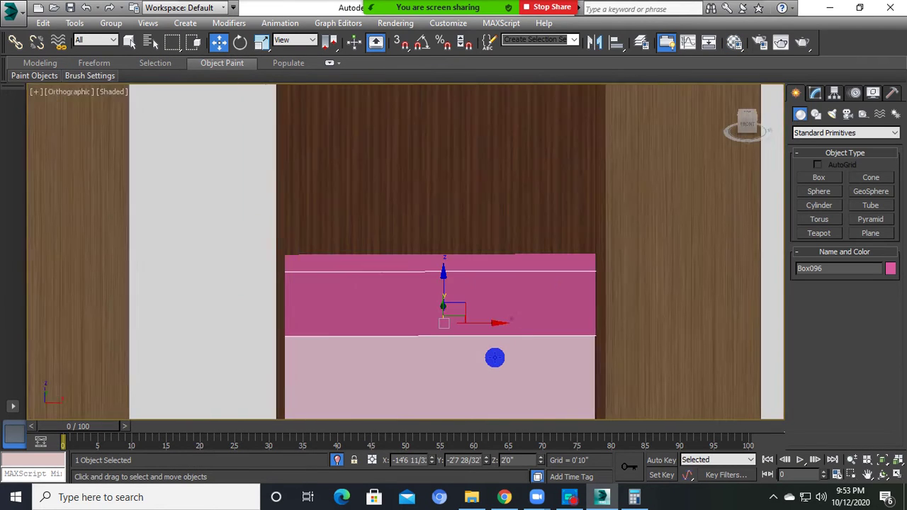
{"action": "scroll", "coordinate": [468, 348], "scroll_direction": "up", "scroll_amount": 1}
{"action": "scroll", "coordinate": [455, 336], "scroll_direction": "down", "scroll_amount": 2}
{"action": "mouse_move", "coordinate": [455, 336]}
{"action": "middle_mouse_down", "text": "alt"}
{"action": "mouse_move", "coordinate": [451, 348]}
{"action": "mouse_move", "coordinate": [454, 265]}
{"action": "middle_mouse_up", "text": "alt"}
{"action": "scroll", "coordinate": [455, 316], "scroll_direction": "up", "scroll_amount": 3}
{"action": "scroll", "coordinate": [445, 353], "scroll_direction": "up", "scroll_amount": 2}
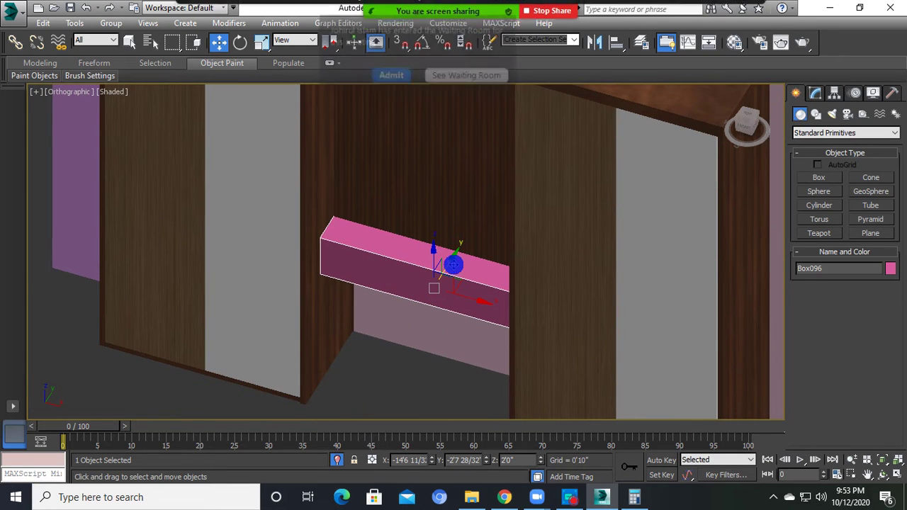
{"action": "left_click", "coordinate": [402, 109]}
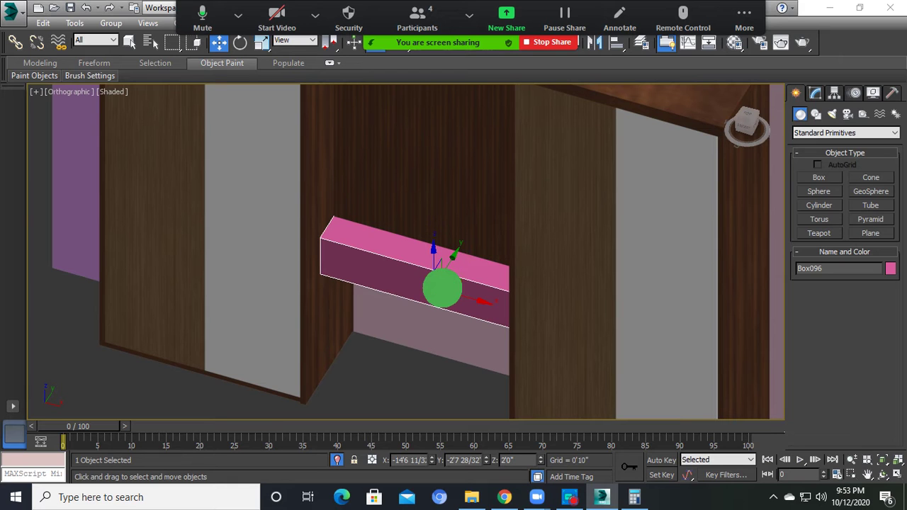
{"action": "mouse_move", "coordinate": [436, 269]}
{"action": "left_mouse_down", "text": "shift"}
{"action": "mouse_move", "coordinate": [417, 316]}
{"action": "mouse_move", "coordinate": [437, 319]}
{"action": "left_mouse_up", "text": "shift"}
{"action": "left_click", "coordinate": [446, 303]}
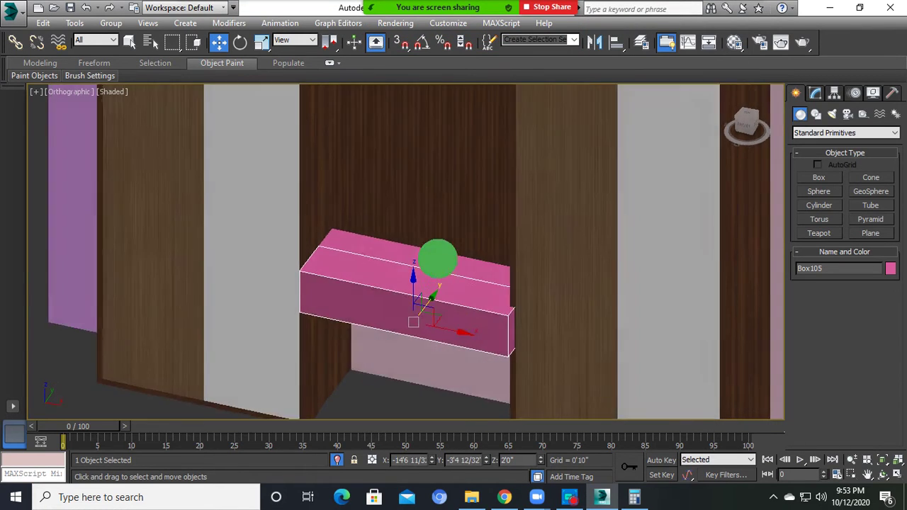
- Scale the copy Box105 down into a thin slab
{"action": "scroll", "coordinate": [432, 276], "scroll_direction": "up", "scroll_amount": 5}
{"action": "scroll", "coordinate": [428, 293], "scroll_direction": "down", "scroll_amount": 3}
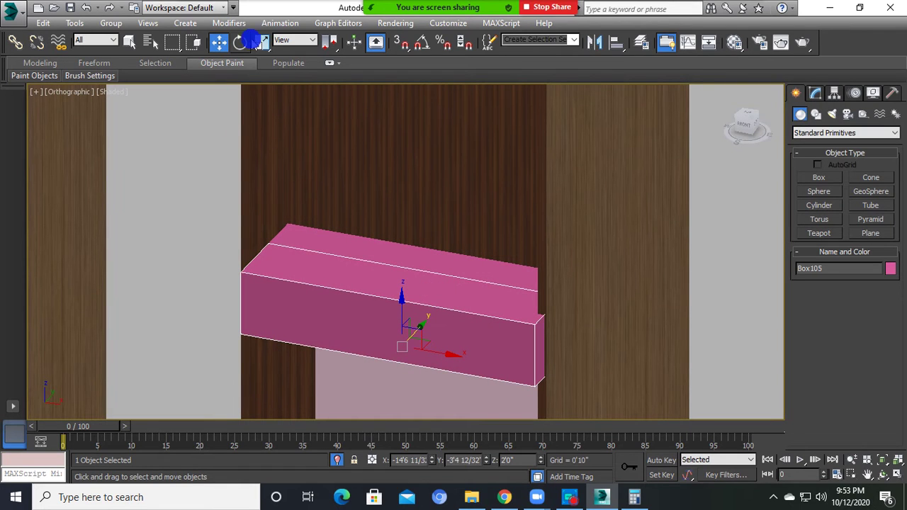
{"action": "left_click", "coordinate": [260, 41]}
{"action": "mouse_move", "coordinate": [447, 354]}
{"action": "left_mouse_down"}
{"action": "mouse_move", "coordinate": [405, 352]}
{"action": "mouse_move", "coordinate": [399, 367]}
{"action": "left_mouse_up"}
{"action": "middle_click_drag", "start_coordinate": [399, 367], "coordinate": [371, 390], "text": "alt"}
{"action": "left_click_drag", "start_coordinate": [366, 368], "coordinate": [536, 201]}
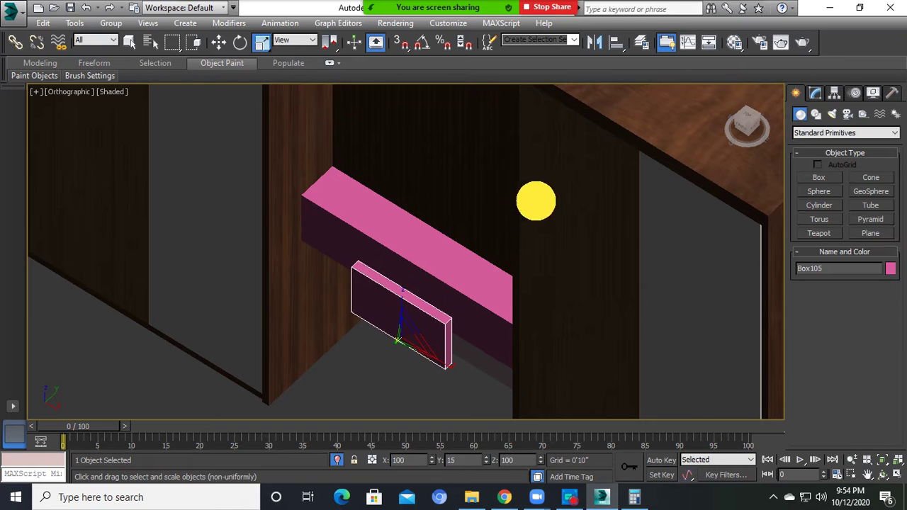
{"action": "left_click_drag", "start_coordinate": [402, 343], "coordinate": [430, 319]}
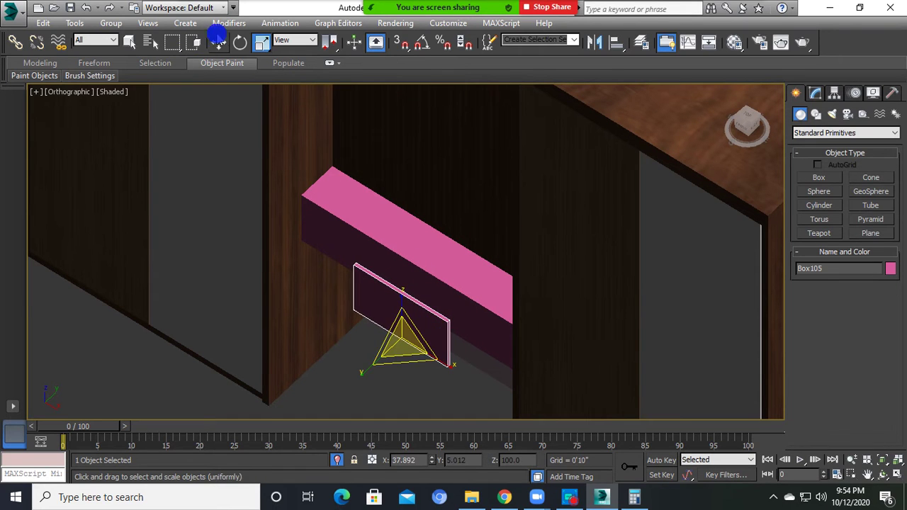
- Slide the slab right and flush against the drawer front
{"action": "left_click", "coordinate": [219, 42]}
{"action": "key", "text": "f"}
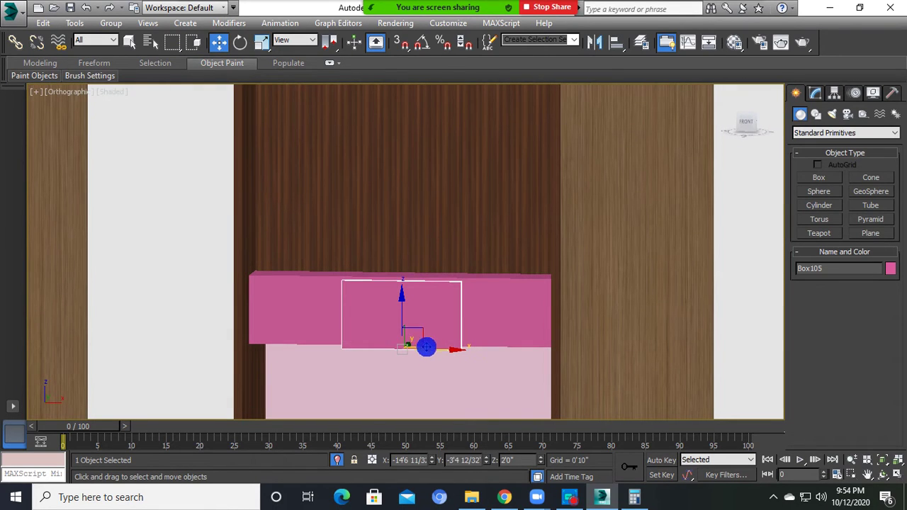
{"action": "left_click_drag", "start_coordinate": [426, 346], "coordinate": [512, 342]}
{"action": "middle_click_drag", "start_coordinate": [510, 340], "coordinate": [557, 411], "text": "alt"}
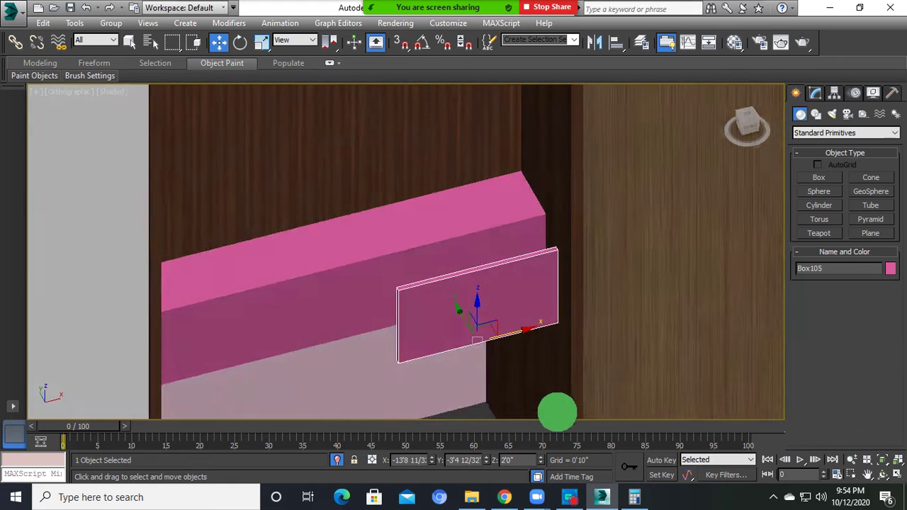
{"action": "left_click_drag", "start_coordinate": [461, 311], "coordinate": [443, 285]}
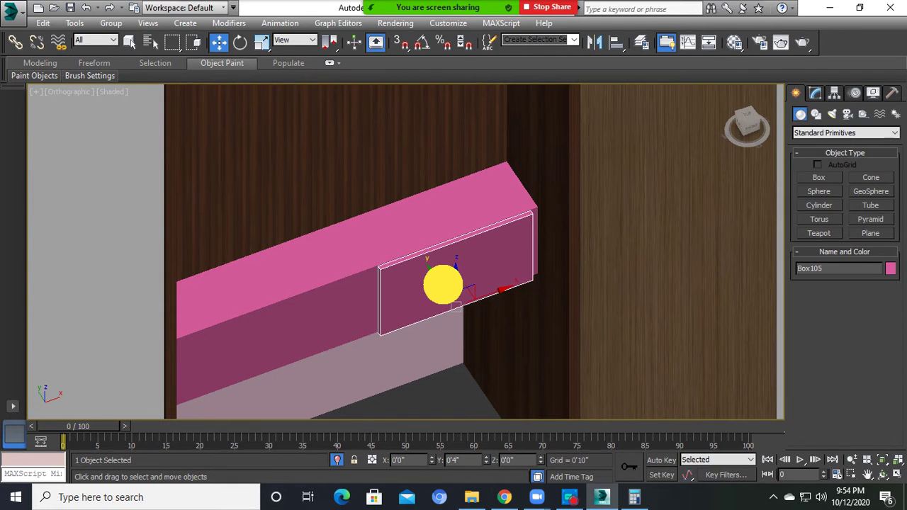
{"action": "key", "text": "f"}
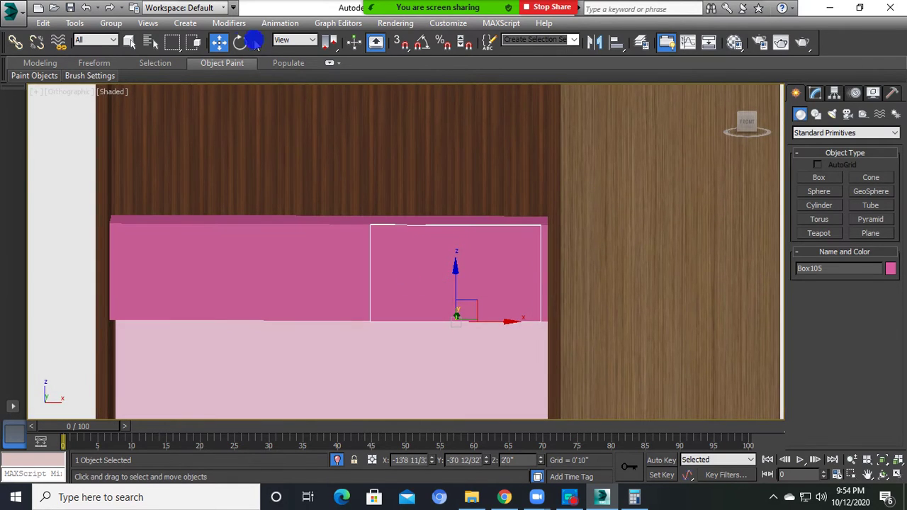
- Adjust the panel's height and nudge it up to align with the drawer
{"action": "left_click", "coordinate": [259, 42]}
{"action": "scroll", "coordinate": [475, 314], "scroll_direction": "up", "scroll_amount": 2}
{"action": "scroll", "coordinate": [490, 283], "scroll_direction": "up", "scroll_amount": 1}
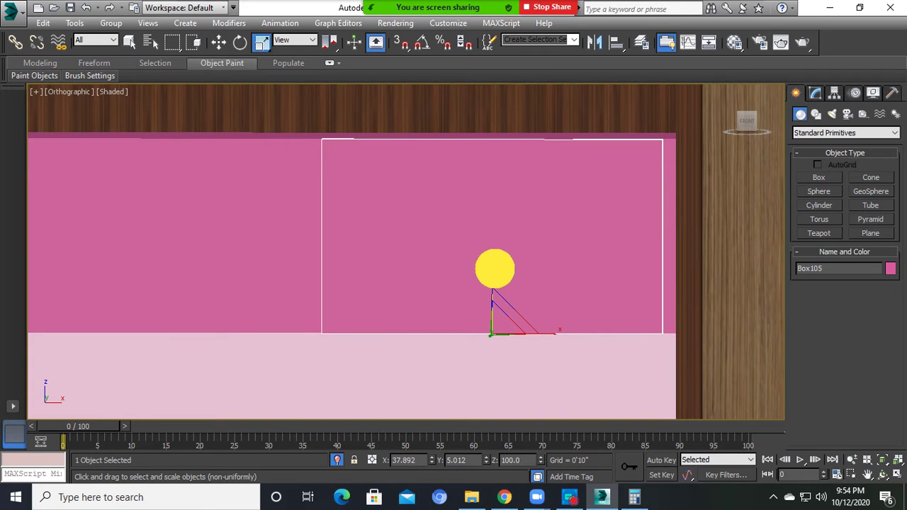
{"action": "left_click_drag", "start_coordinate": [494, 268], "coordinate": [496, 269]}
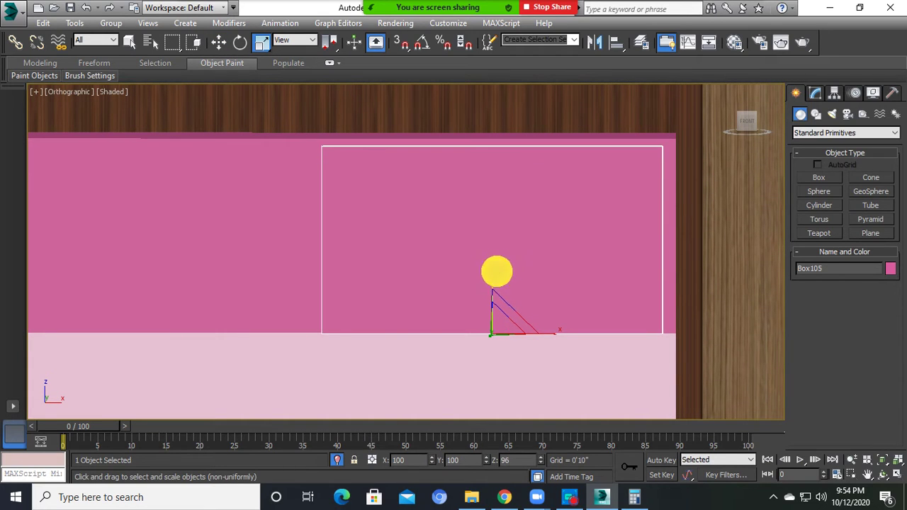
{"action": "left_click", "coordinate": [219, 42]}
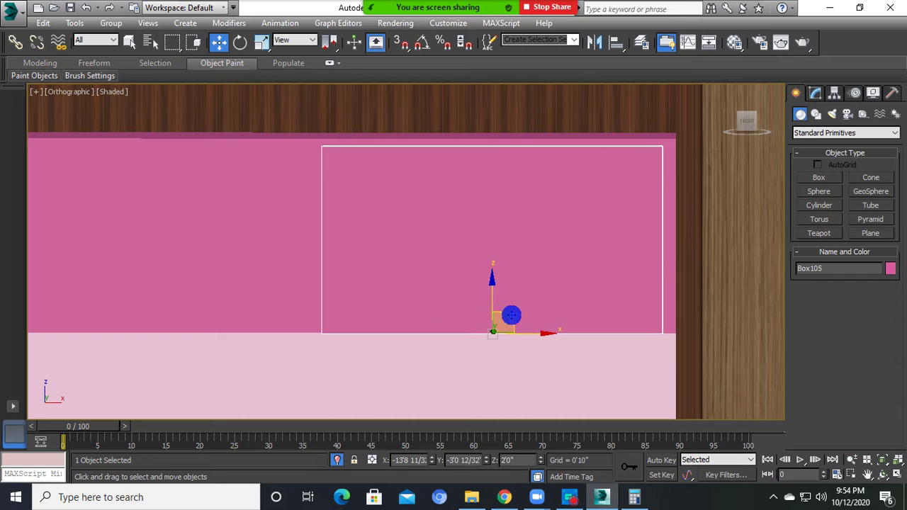
{"action": "left_click_drag", "start_coordinate": [511, 315], "coordinate": [496, 306]}
{"action": "left_click", "coordinate": [522, 336]}
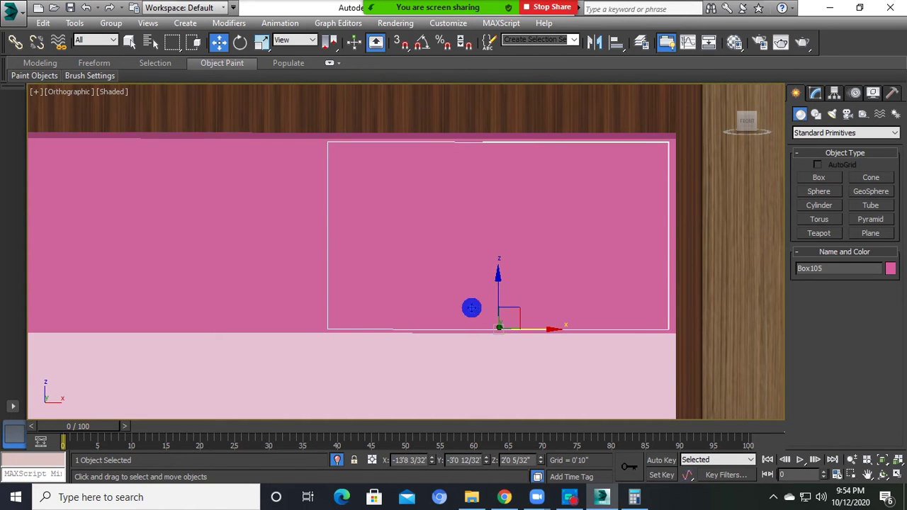
{"action": "middle_click_drag", "start_coordinate": [472, 307], "coordinate": [316, 252], "text": "alt"}
- Apply a wood material to the drawer box Box096
{"action": "key", "text": "m"}
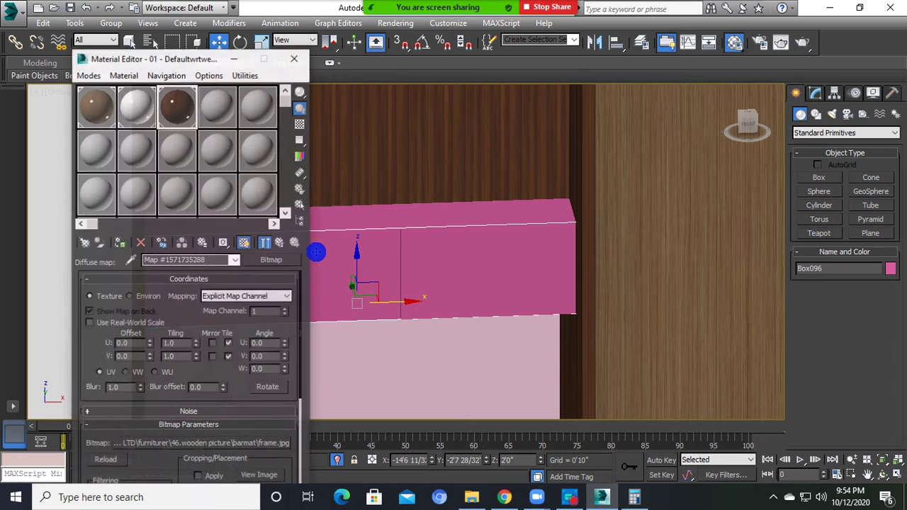
{"action": "left_click", "coordinate": [117, 240]}
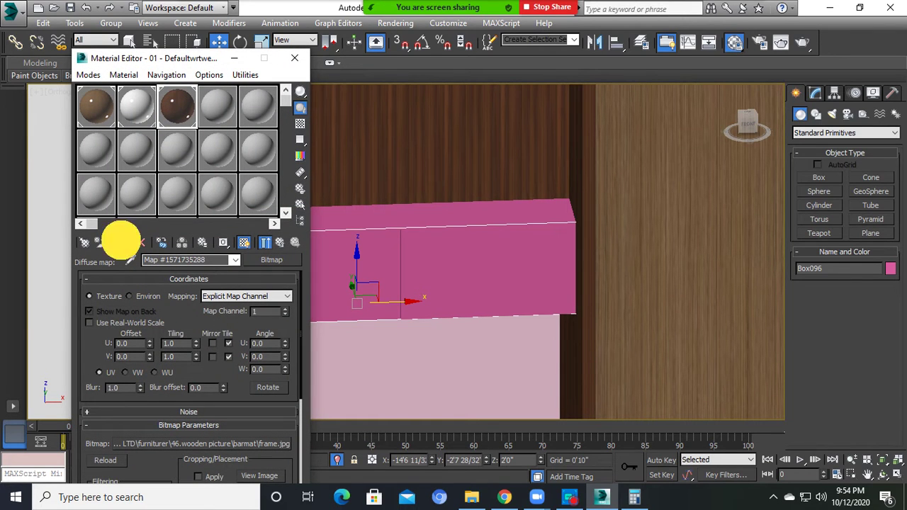
{"action": "left_click", "coordinate": [81, 86]}
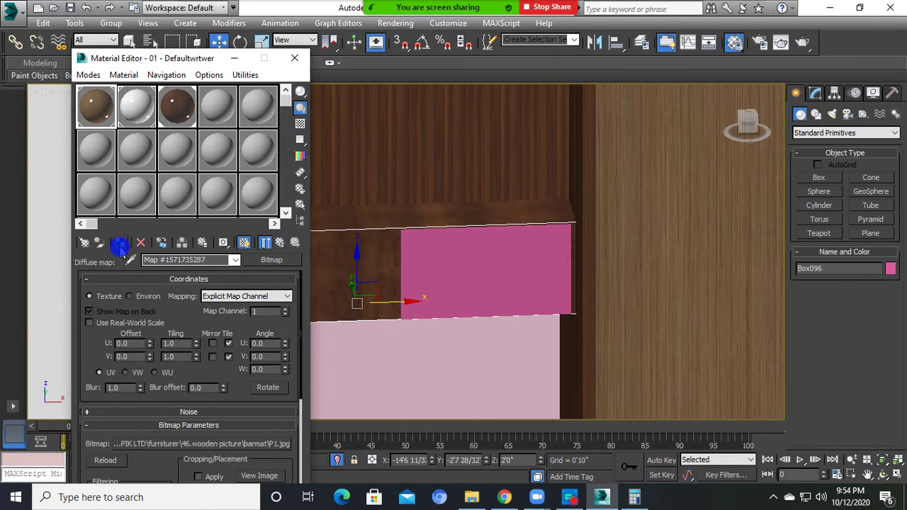
{"action": "left_click", "coordinate": [119, 244]}
{"action": "left_click", "coordinate": [302, 65]}
{"action": "scroll", "coordinate": [400, 262], "scroll_direction": "down", "scroll_amount": 5}
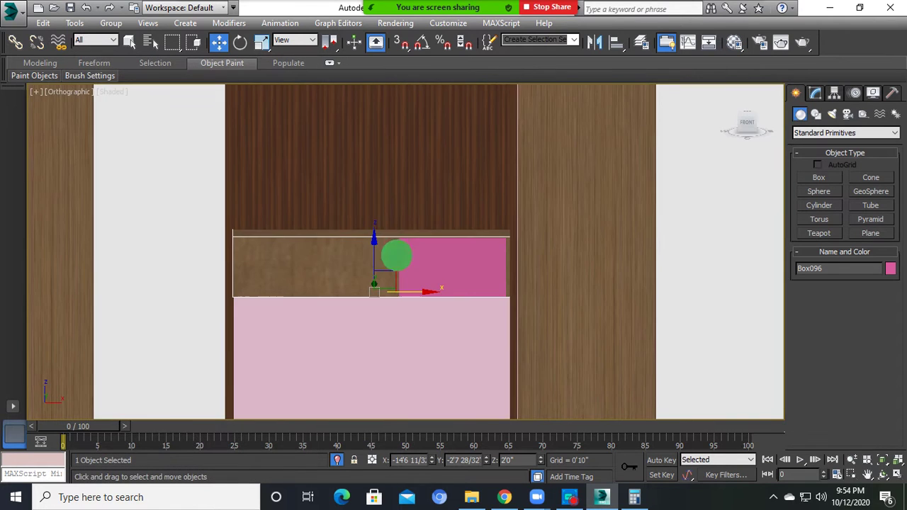
{"action": "scroll", "coordinate": [404, 266], "scroll_direction": "down", "scroll_amount": 4}
{"action": "left_click", "coordinate": [382, 349]}
{"action": "scroll", "coordinate": [389, 305], "scroll_direction": "up", "scroll_amount": 4}
- Switch the drawer box Box096 to the darker wood material
{"action": "left_click", "coordinate": [354, 214]}
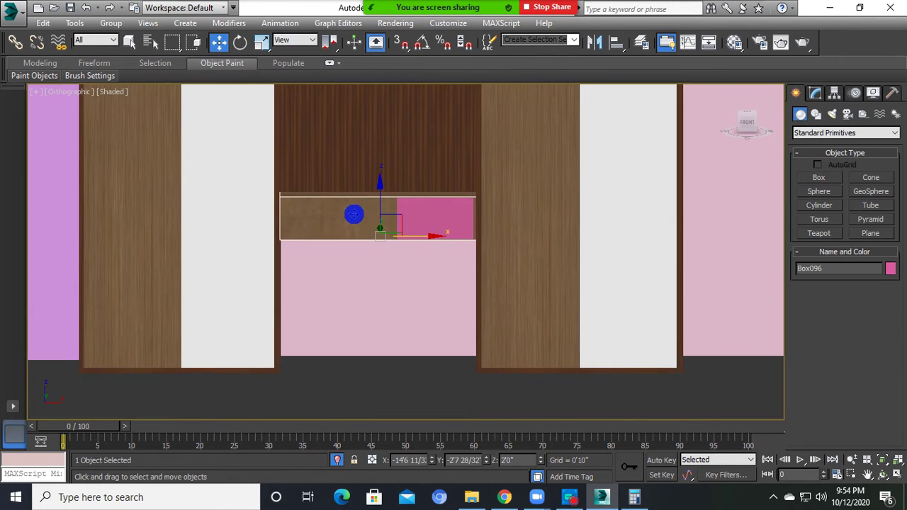
{"action": "scroll", "coordinate": [361, 241], "scroll_direction": "up", "scroll_amount": 2}
{"action": "key", "text": "m"}
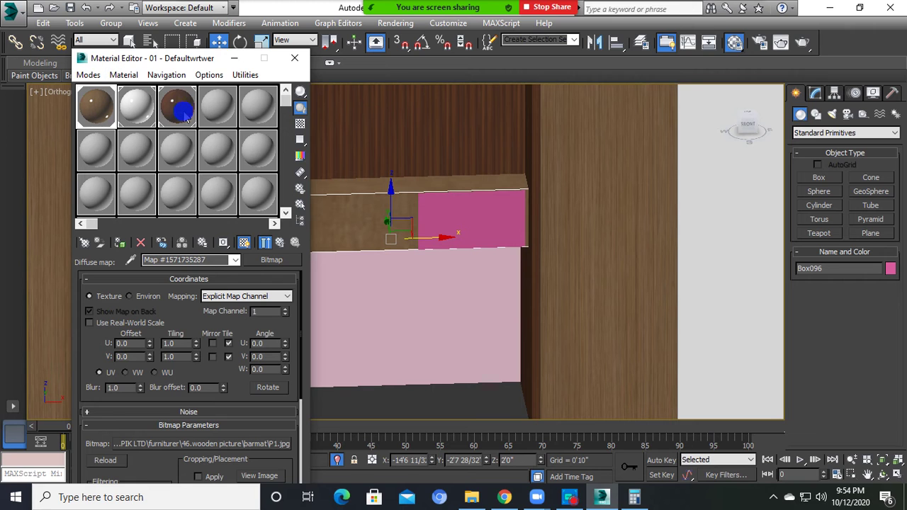
{"action": "left_click", "coordinate": [183, 113]}
{"action": "left_click", "coordinate": [119, 242]}
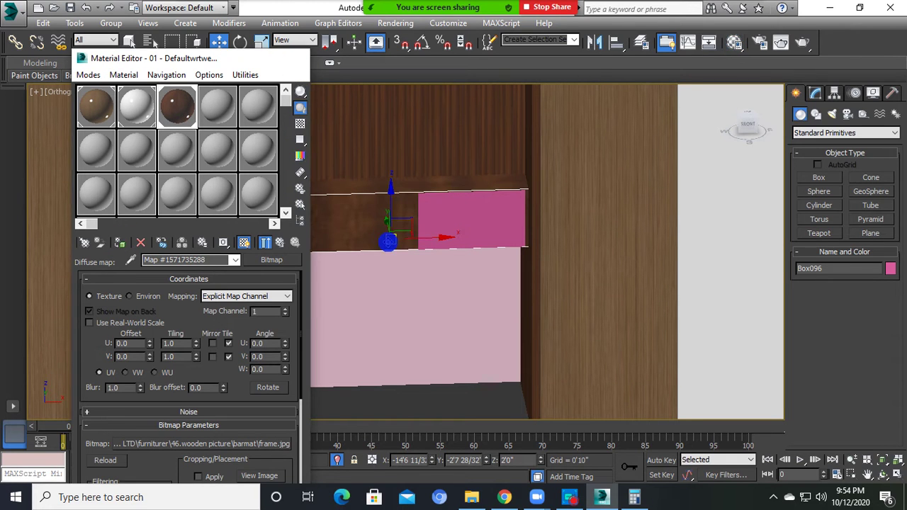
{"action": "key", "text": "m"}
{"action": "scroll", "coordinate": [405, 361], "scroll_direction": "down", "scroll_amount": 3}
{"action": "scroll", "coordinate": [429, 276], "scroll_direction": "up", "scroll_amount": 2}
{"action": "scroll", "coordinate": [425, 197], "scroll_direction": "up", "scroll_amount": 2}
- Make the small front panel Box105 white with the white VRayMtl
{"action": "left_click", "coordinate": [426, 197]}
{"action": "scroll", "coordinate": [413, 292], "scroll_direction": "up", "scroll_amount": 2}
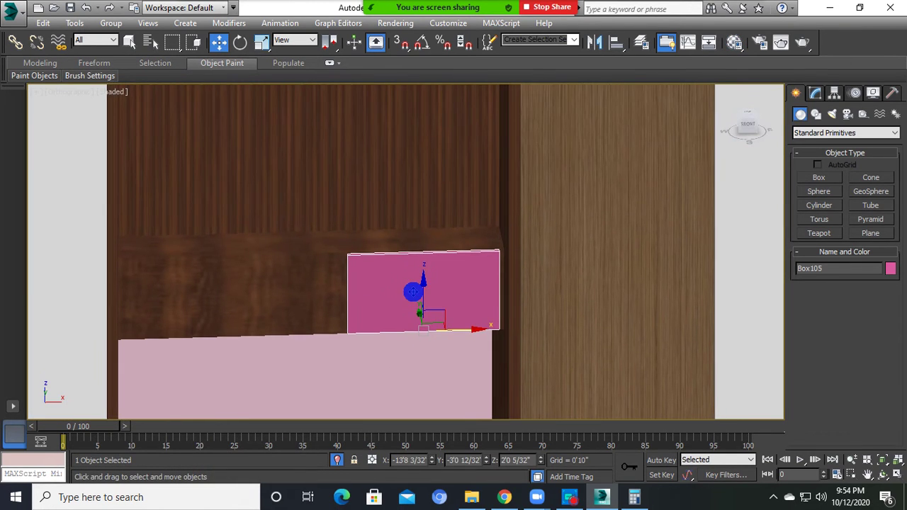
{"action": "key", "text": "m"}
{"action": "left_click", "coordinate": [151, 110]}
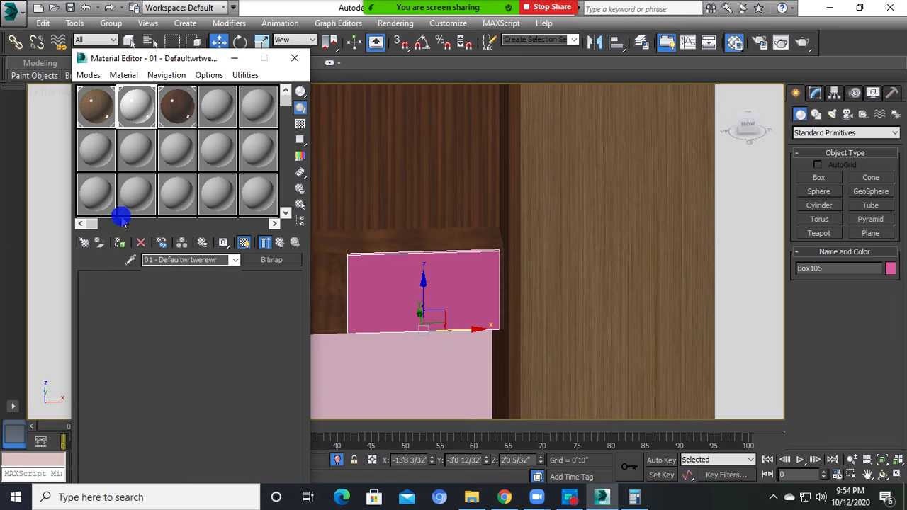
{"action": "left_click", "coordinate": [119, 242]}
{"action": "left_click", "coordinate": [293, 61]}
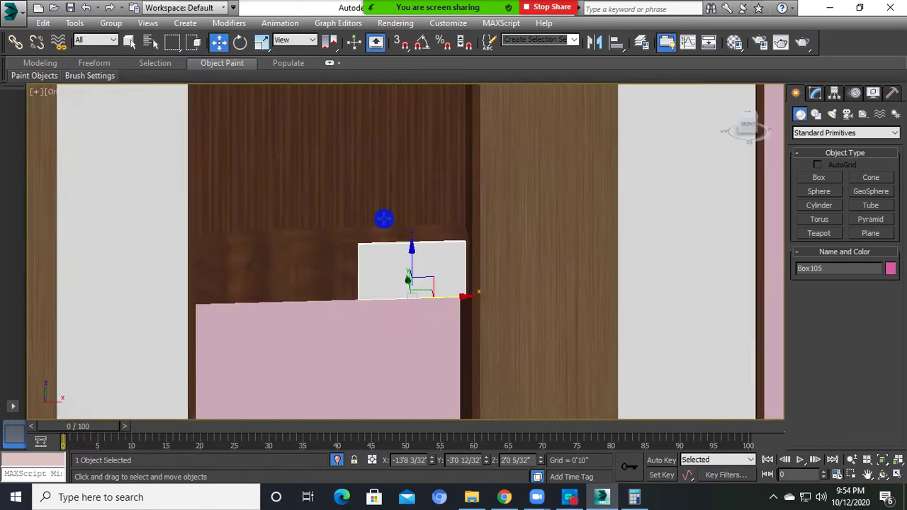
- Start copying the white panel Box105 over to the drawer's left side
{"action": "scroll", "coordinate": [382, 219], "scroll_direction": "down", "scroll_amount": 2}
{"action": "left_click", "coordinate": [366, 269]}
{"action": "scroll", "coordinate": [319, 262], "scroll_direction": "up", "scroll_amount": 2}
{"action": "left_click", "coordinate": [324, 266]}
{"action": "middle_click_drag", "start_coordinate": [324, 267], "coordinate": [320, 330]}
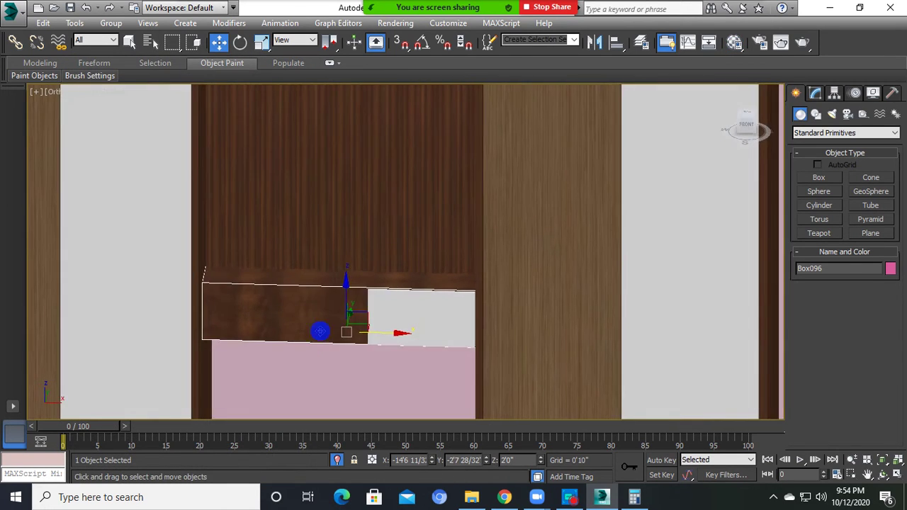
{"action": "left_click", "coordinate": [389, 327]}
{"action": "left_click_drag", "start_coordinate": [440, 342], "coordinate": [290, 341], "text": "shift"}
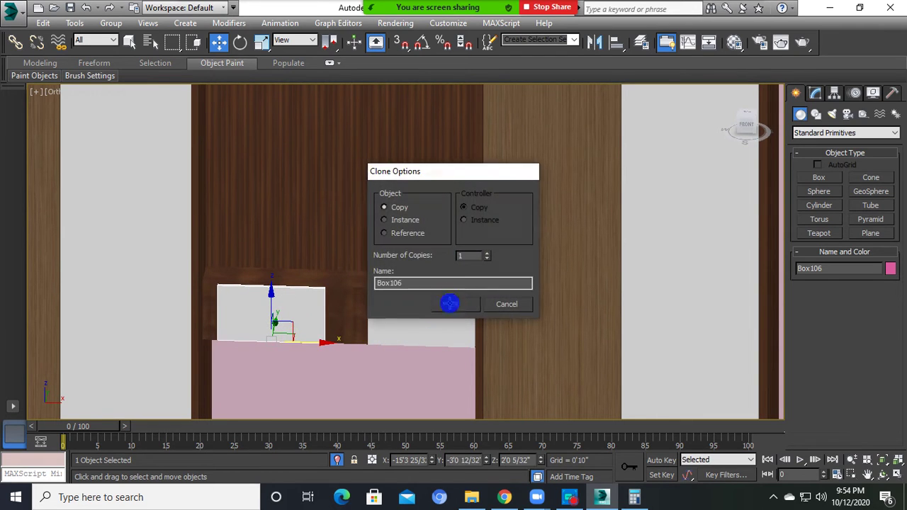
- Confirm the copy of the white box and widen it sideways
{"action": "left_click", "coordinate": [450, 303]}
{"action": "scroll", "coordinate": [281, 336], "scroll_direction": "up", "scroll_amount": 4}
{"action": "left_click", "coordinate": [264, 41]}
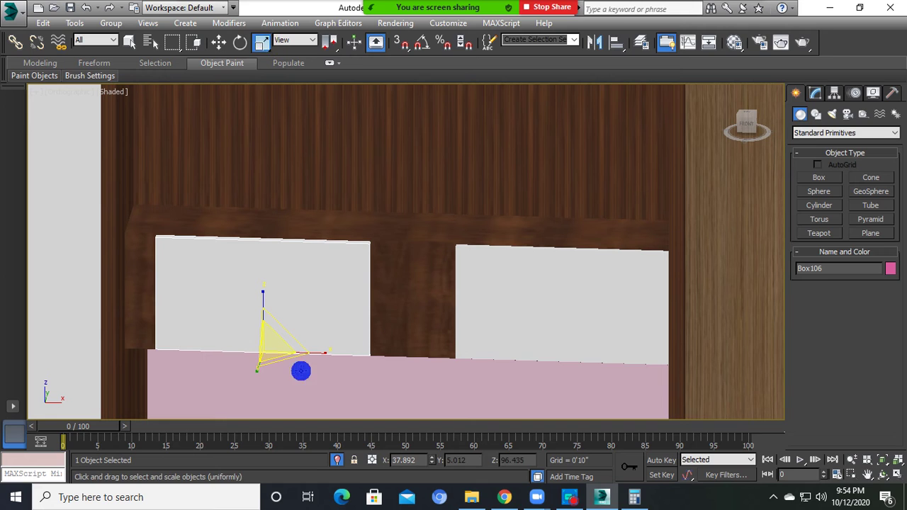
{"action": "left_click_drag", "start_coordinate": [314, 354], "coordinate": [342, 360]}
- In Front view, trim the box's height slightly and raise it into the left opening
{"action": "left_click", "coordinate": [223, 42]}
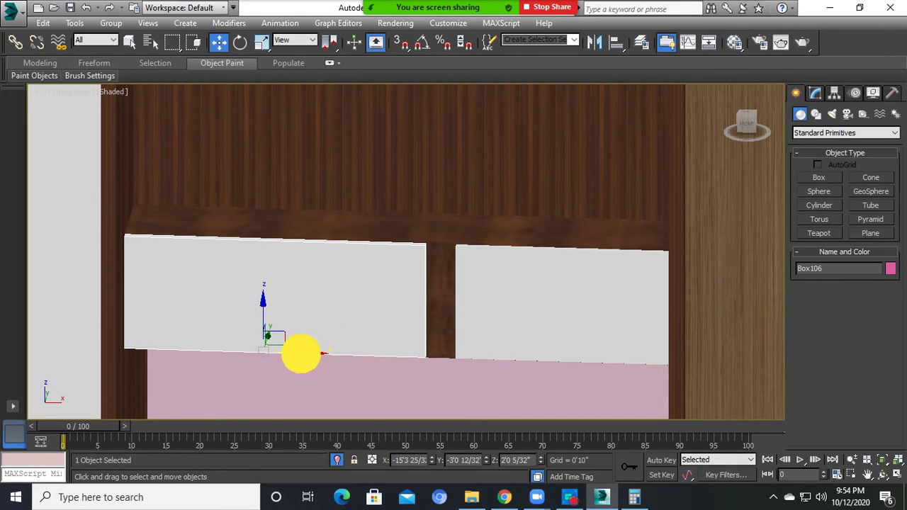
{"action": "key", "text": "f"}
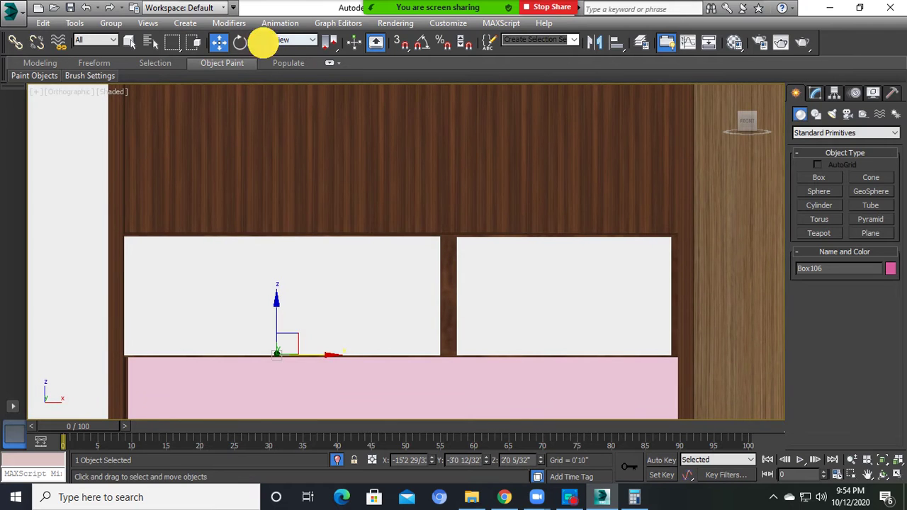
{"action": "left_click", "coordinate": [263, 43]}
{"action": "left_click_drag", "start_coordinate": [282, 302], "coordinate": [231, 99]}
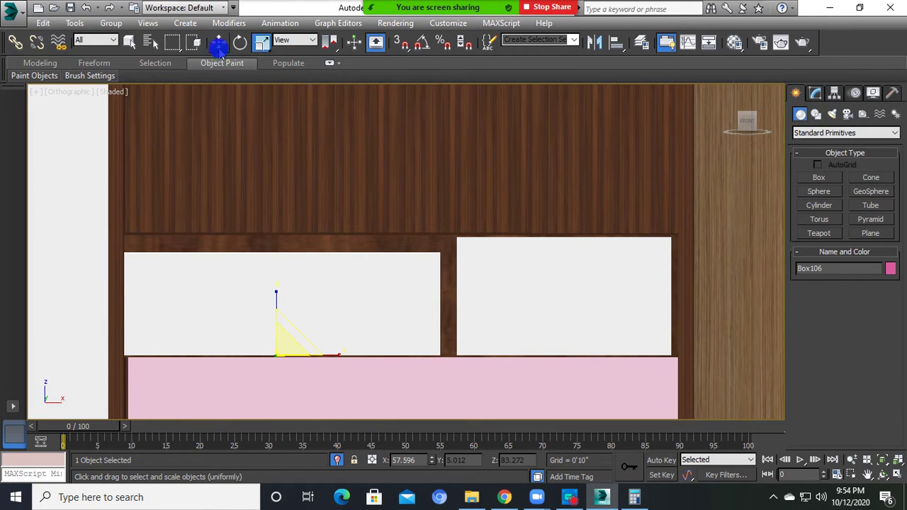
{"action": "left_click", "coordinate": [218, 42]}
{"action": "left_click_drag", "start_coordinate": [279, 345], "coordinate": [277, 323]}
- Deepen the box so it passes through the drawer front
{"action": "scroll", "coordinate": [306, 306], "scroll_direction": "down", "scroll_amount": 1}
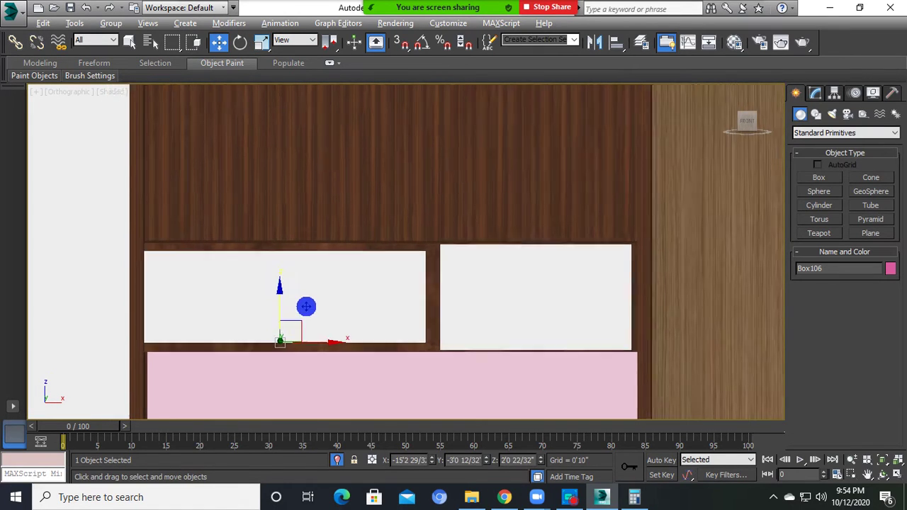
{"action": "mouse_move", "coordinate": [306, 306]}
{"action": "middle_mouse_down", "text": "alt"}
{"action": "mouse_move", "coordinate": [277, 333]}
{"action": "mouse_move", "coordinate": [265, 287]}
{"action": "middle_mouse_up", "text": "alt"}
{"action": "left_click", "coordinate": [263, 42]}
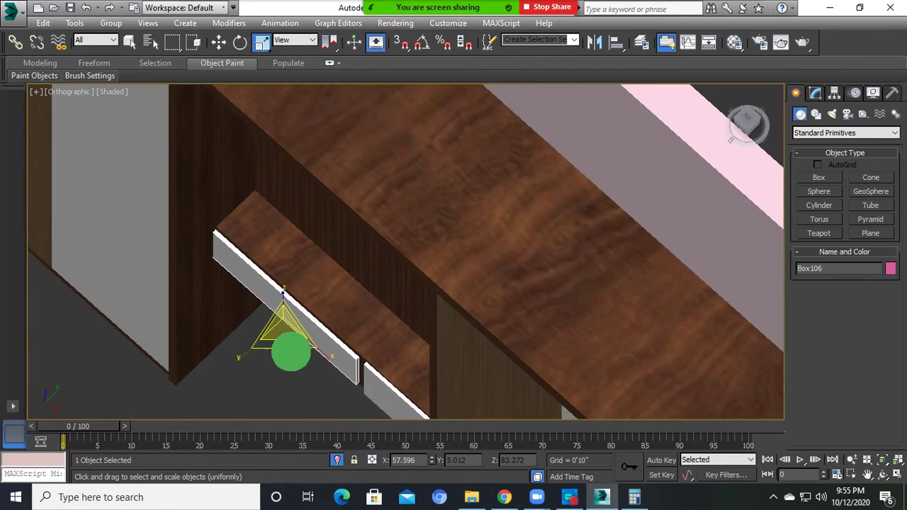
{"action": "mouse_move", "coordinate": [265, 288]}
{"action": "left_mouse_down"}
{"action": "mouse_move", "coordinate": [112, 411]}
{"action": "mouse_move", "coordinate": [31, 455]}
{"action": "left_mouse_up"}
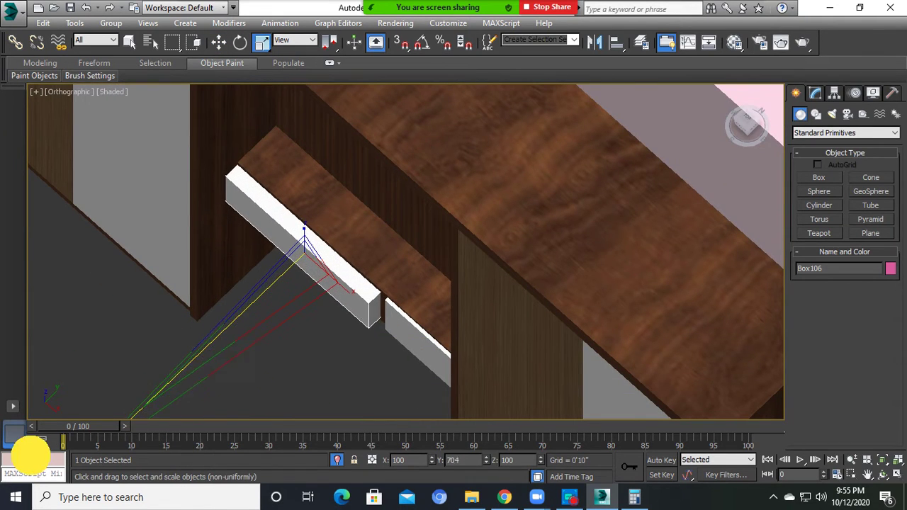
{"action": "left_click", "coordinate": [219, 43]}
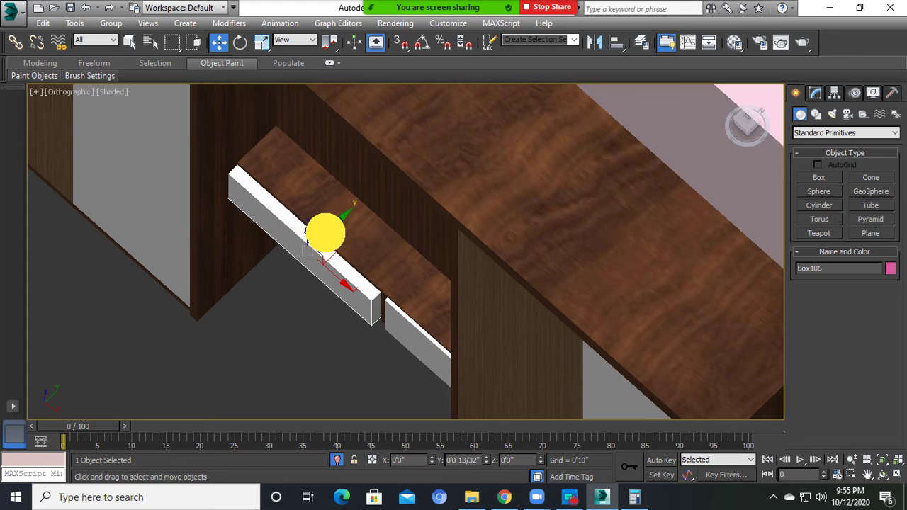
{"action": "key", "text": "f"}
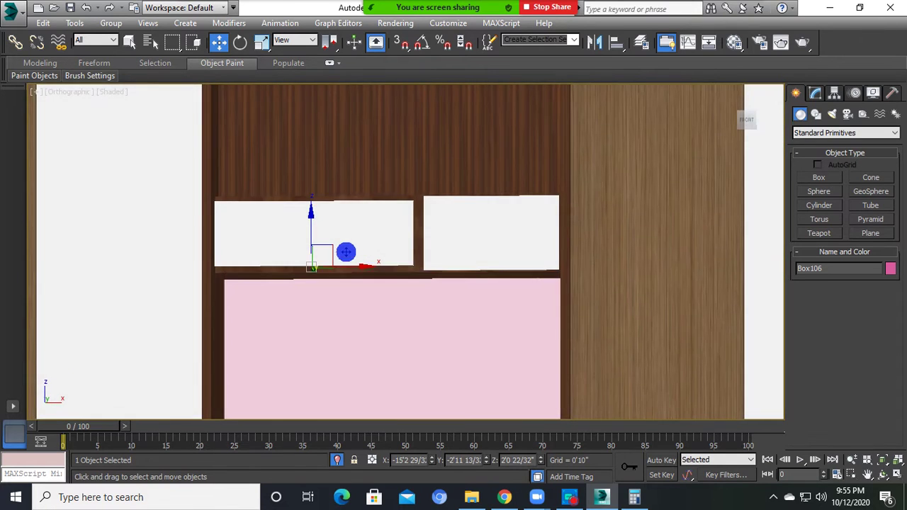
- Switch to wireframe and select the drawer front to be cut
{"action": "scroll", "coordinate": [343, 263], "scroll_direction": "up", "scroll_amount": 5}
{"action": "mouse_move", "coordinate": [312, 272]}
{"action": "middle_mouse_down", "text": "alt"}
{"action": "mouse_move", "coordinate": [340, 166]}
{"action": "mouse_move", "coordinate": [295, 247]}
{"action": "middle_mouse_up", "text": "alt"}
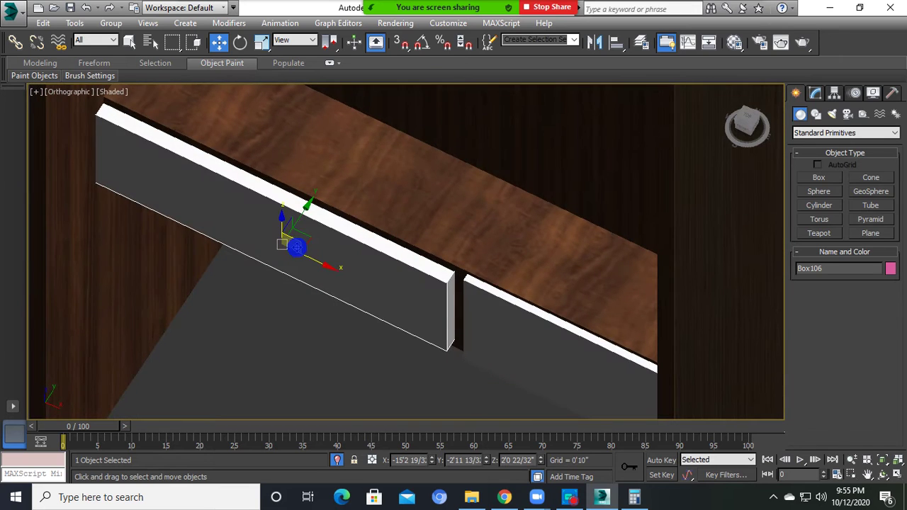
{"action": "key", "text": "F3"}
{"action": "key", "text": "F3"}
{"action": "left_click", "coordinate": [385, 229]}
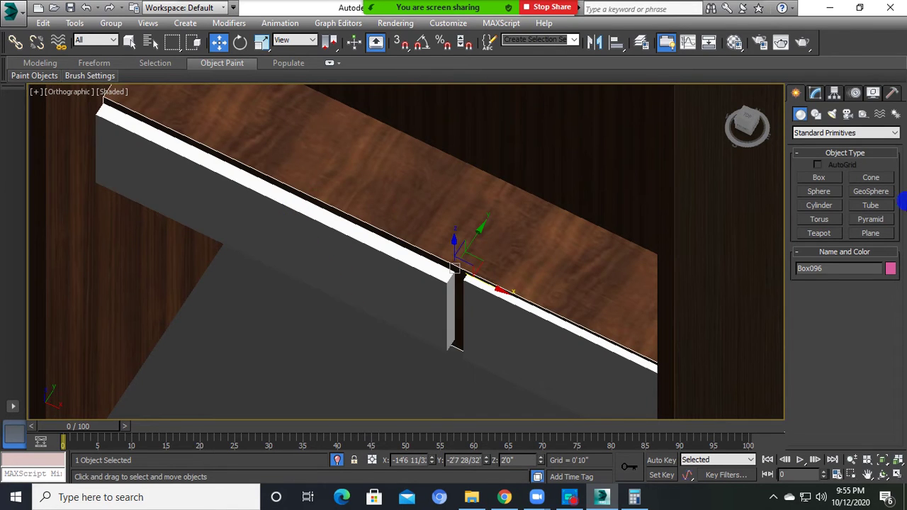
- Subtract the white box from drawer front Box096 with a ProBoolean
{"action": "left_click", "coordinate": [827, 134]}
{"action": "left_click", "coordinate": [822, 162]}
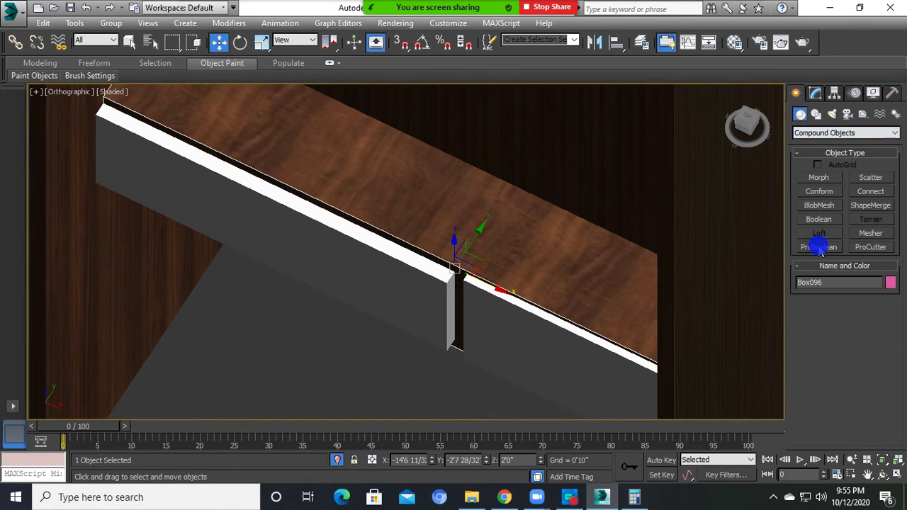
{"action": "left_click", "coordinate": [820, 246]}
{"action": "left_click", "coordinate": [836, 318]}
{"action": "left_click", "coordinate": [394, 278]}
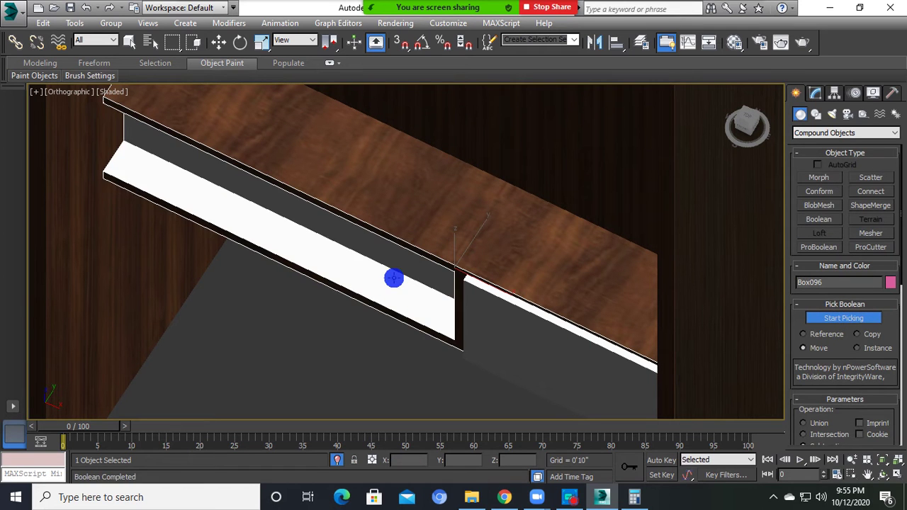
{"action": "mouse_move", "coordinate": [394, 277]}
{"action": "middle_mouse_down", "text": "alt"}
{"action": "mouse_move", "coordinate": [432, 188]}
{"action": "mouse_move", "coordinate": [500, 257]}
{"action": "mouse_move", "coordinate": [557, 291]}
{"action": "mouse_move", "coordinate": [480, 303]}
{"action": "middle_mouse_up", "text": "alt"}
{"action": "key", "text": "w"}
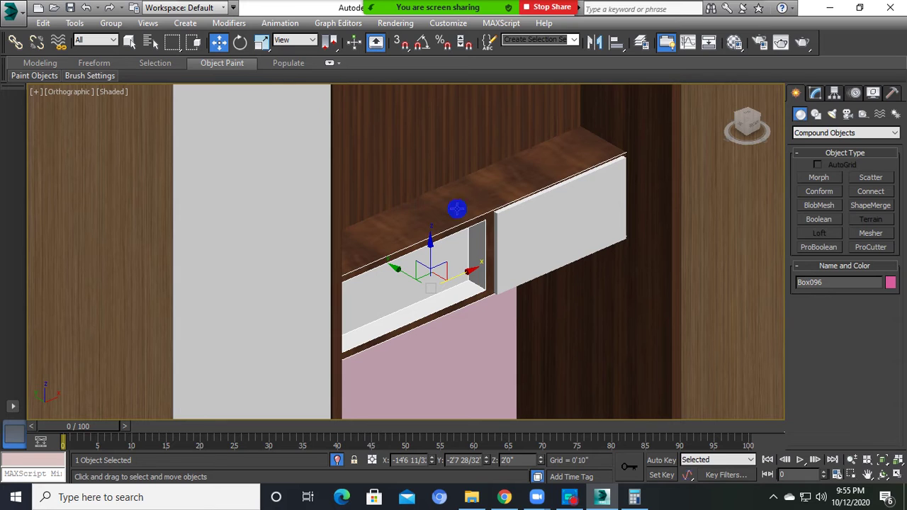
- Convert the drawer to Editable Poly and move the niche's back polygon forward
{"action": "right_click", "coordinate": [435, 277]}
{"action": "mouse_move", "coordinate": [464, 402]}
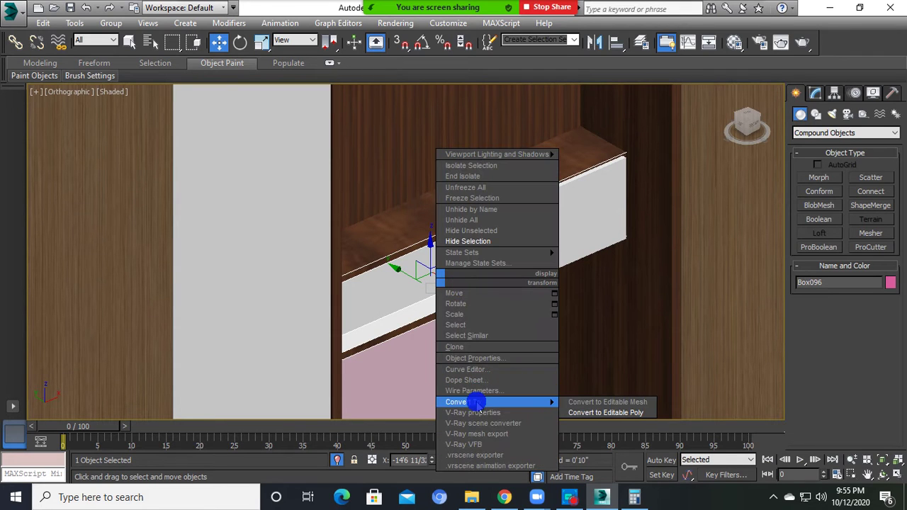
{"action": "left_click", "coordinate": [588, 413]}
{"action": "left_click", "coordinate": [858, 280]}
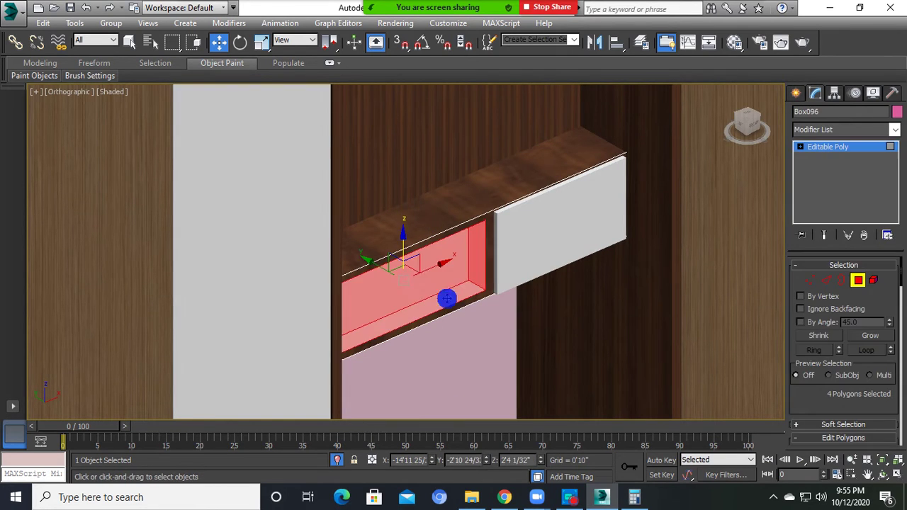
{"action": "left_click", "coordinate": [415, 280]}
{"action": "left_click_drag", "start_coordinate": [363, 280], "coordinate": [333, 252]}
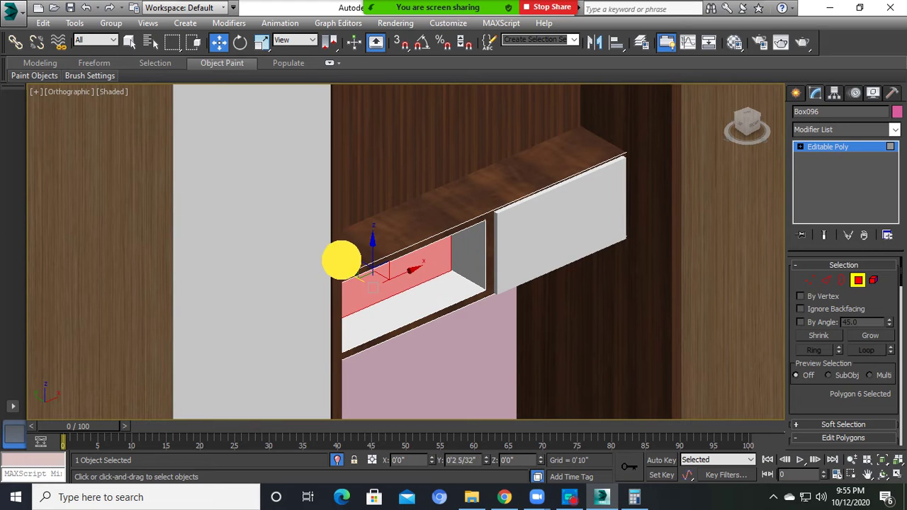
{"action": "left_click", "coordinate": [859, 280]}
{"action": "mouse_move", "coordinate": [741, 300]}
{"action": "middle_mouse_down", "text": "alt"}
{"action": "mouse_move", "coordinate": [442, 296]}
{"action": "mouse_move", "coordinate": [374, 317]}
{"action": "middle_mouse_up", "text": "alt"}
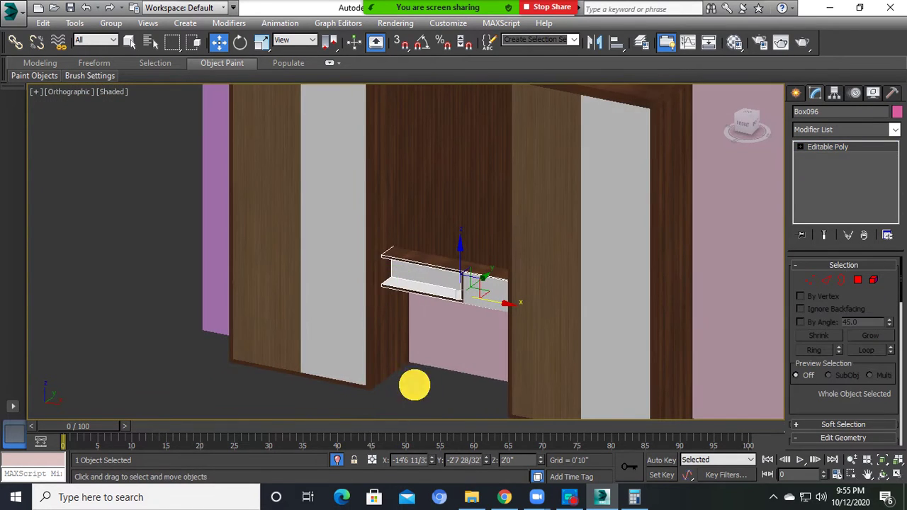
- Inspect the white drawer boxes and the niche drawer from several angles
{"action": "left_click", "coordinate": [415, 385]}
{"action": "scroll", "coordinate": [439, 322], "scroll_direction": "up", "scroll_amount": 3}
{"action": "left_click", "coordinate": [486, 272]}
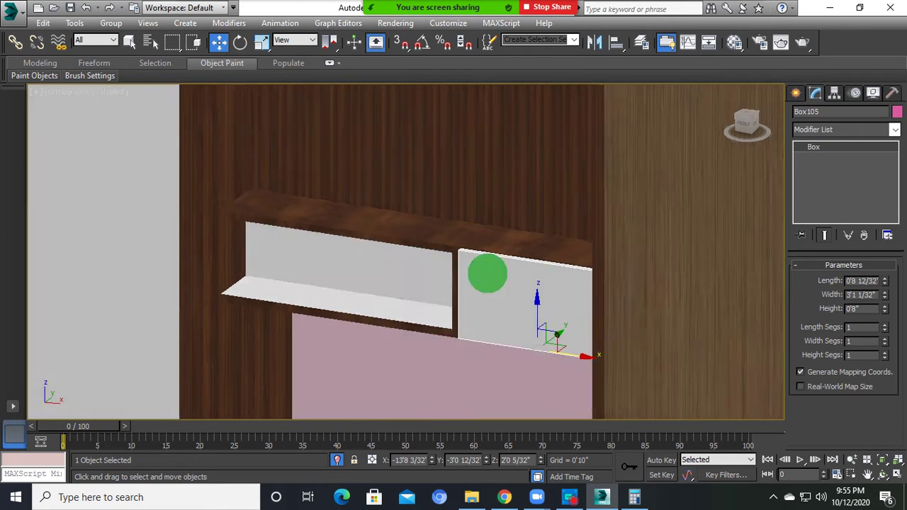
{"action": "mouse_move", "coordinate": [486, 272]}
{"action": "middle_mouse_down", "text": "alt"}
{"action": "mouse_move", "coordinate": [559, 219]}
{"action": "mouse_move", "coordinate": [578, 283]}
{"action": "mouse_move", "coordinate": [503, 270]}
{"action": "mouse_move", "coordinate": [529, 233]}
{"action": "mouse_move", "coordinate": [536, 248]}
{"action": "mouse_move", "coordinate": [513, 273]}
{"action": "mouse_move", "coordinate": [487, 341]}
{"action": "middle_mouse_up", "text": "alt"}
{"action": "scroll", "coordinate": [513, 273], "scroll_direction": "down", "scroll_amount": 5}
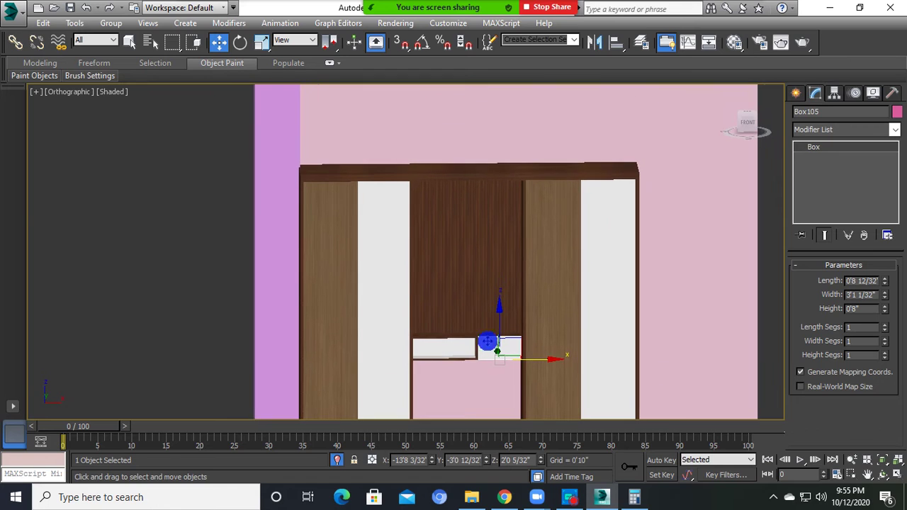
{"action": "left_click", "coordinate": [186, 201]}
{"action": "left_click", "coordinate": [326, 247]}
{"action": "left_click", "coordinate": [165, 221]}
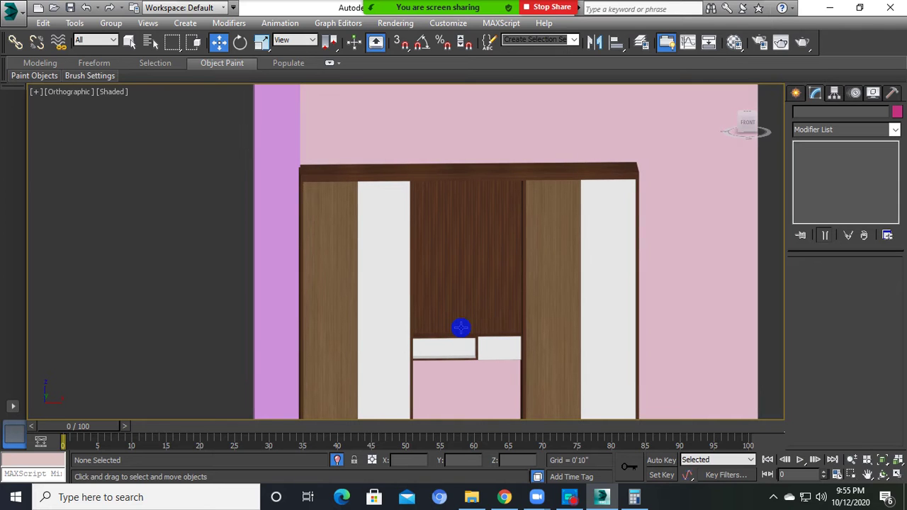
{"action": "scroll", "coordinate": [467, 355], "scroll_direction": "up", "scroll_amount": 5}
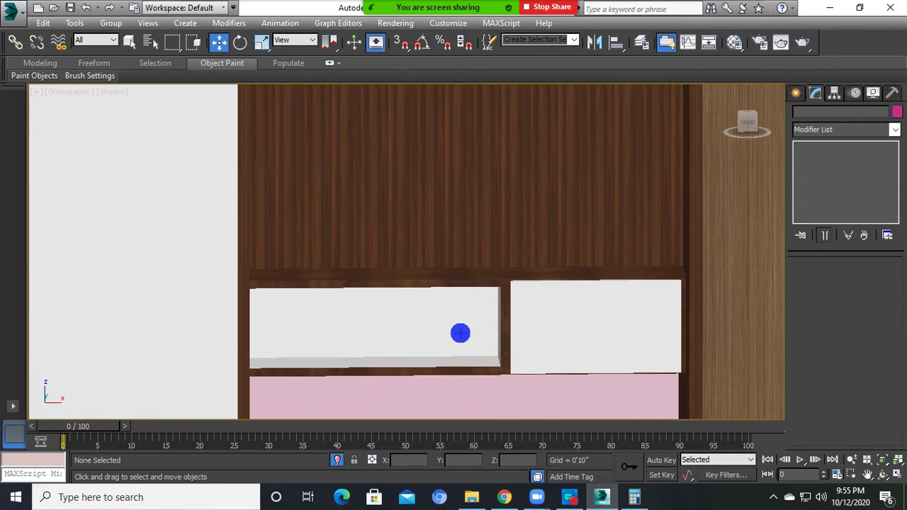
{"action": "left_click", "coordinate": [468, 332]}
{"action": "scroll", "coordinate": [468, 333], "scroll_direction": "down", "scroll_amount": 2}
{"action": "mouse_move", "coordinate": [468, 333]}
{"action": "middle_mouse_down", "text": "alt"}
{"action": "mouse_move", "coordinate": [451, 402]}
{"action": "mouse_move", "coordinate": [518, 314]}
{"action": "mouse_move", "coordinate": [472, 340]}
{"action": "middle_mouse_up", "text": "alt"}
{"action": "scroll", "coordinate": [527, 339], "scroll_direction": "up", "scroll_amount": 2}
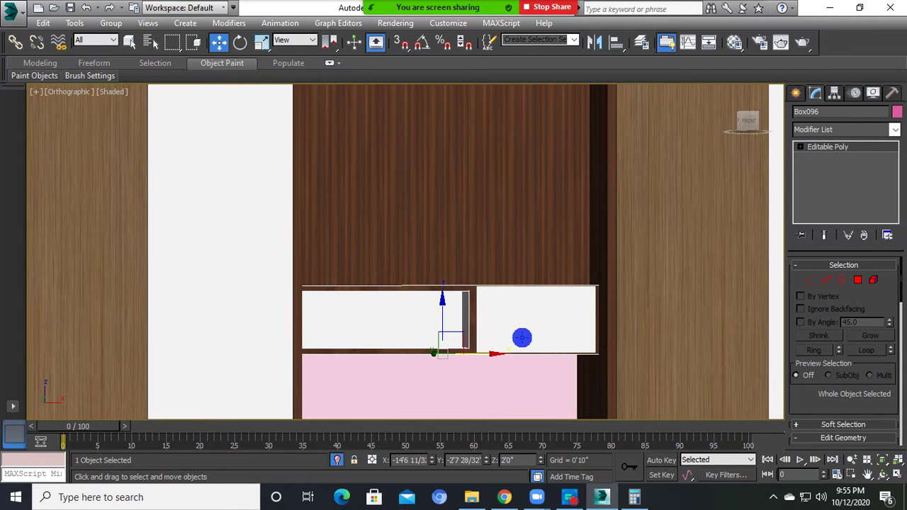
{"action": "scroll", "coordinate": [504, 354], "scroll_direction": "up", "scroll_amount": 2}
{"action": "mouse_move", "coordinate": [501, 366]}
{"action": "middle_mouse_down", "text": "alt"}
{"action": "mouse_move", "coordinate": [552, 344]}
{"action": "mouse_move", "coordinate": [486, 302]}
{"action": "middle_mouse_up", "text": "alt"}
- Select the right white drawer box Box105 with the view levelled on the drawer front
{"action": "left_click", "coordinate": [506, 362]}
{"action": "scroll", "coordinate": [524, 362], "scroll_direction": "up", "scroll_amount": 2}
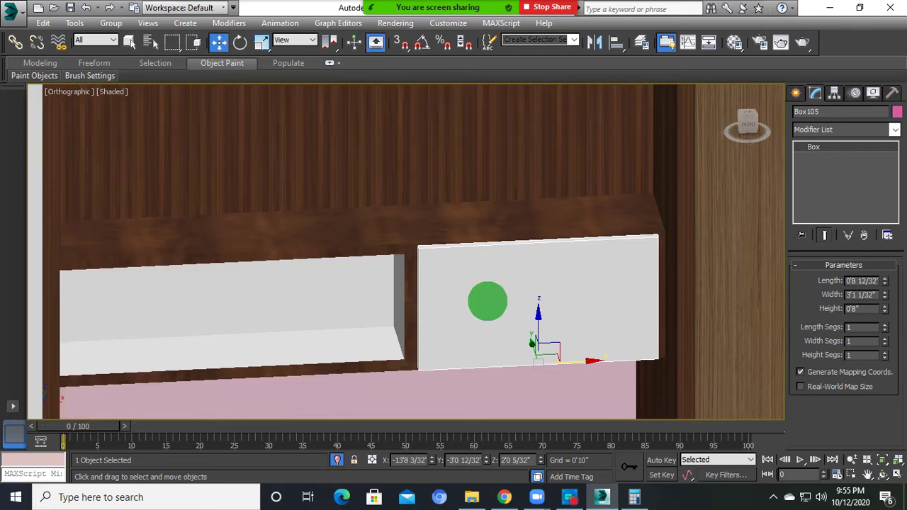
{"action": "left_click", "coordinate": [308, 279]}
{"action": "mouse_move", "coordinate": [308, 279]}
{"action": "middle_mouse_down", "text": "alt"}
{"action": "mouse_move", "coordinate": [304, 340]}
{"action": "mouse_move", "coordinate": [308, 258]}
{"action": "middle_mouse_up", "text": "alt"}
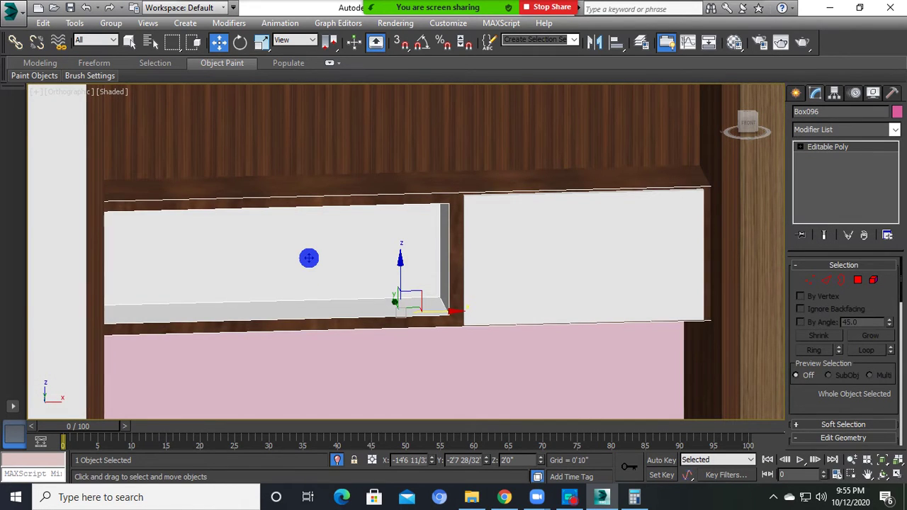
{"action": "scroll", "coordinate": [309, 258], "scroll_direction": "down", "scroll_amount": 5}
{"action": "scroll", "coordinate": [334, 324], "scroll_direction": "up", "scroll_amount": 5}
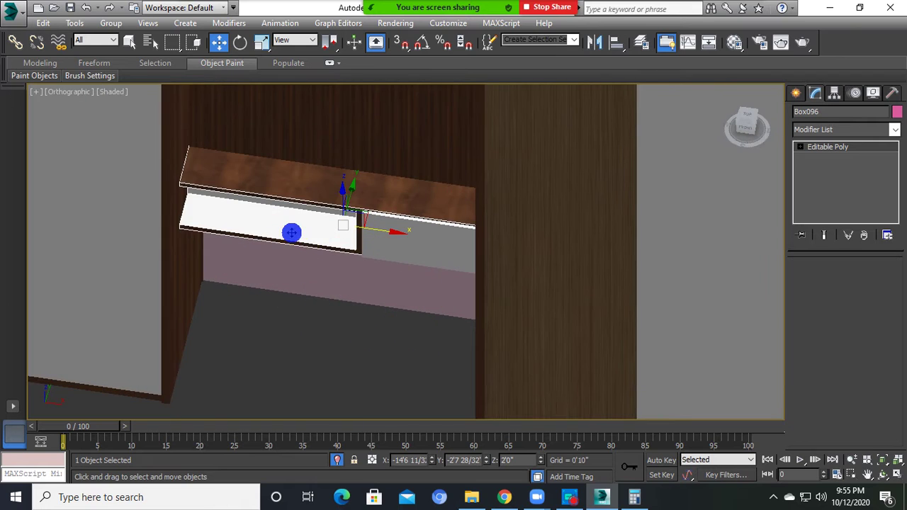
{"action": "scroll", "coordinate": [291, 233], "scroll_direction": "down", "scroll_amount": 2}
{"action": "mouse_move", "coordinate": [322, 317]}
{"action": "middle_mouse_down", "text": "alt"}
{"action": "mouse_move", "coordinate": [320, 300]}
{"action": "mouse_move", "coordinate": [395, 286]}
{"action": "mouse_move", "coordinate": [385, 335]}
{"action": "middle_mouse_up", "text": "alt"}
{"action": "scroll", "coordinate": [319, 299], "scroll_direction": "down", "scroll_amount": 5}
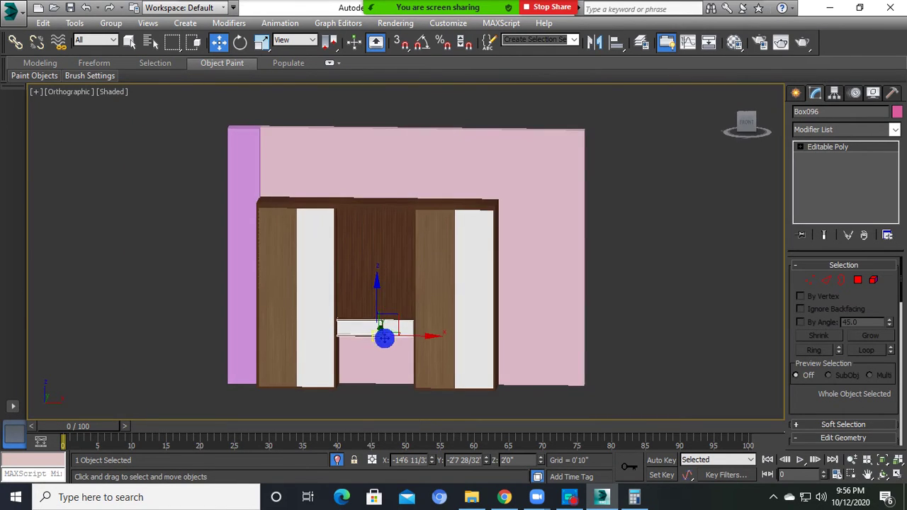
{"action": "scroll", "coordinate": [384, 340], "scroll_direction": "up", "scroll_amount": 5}
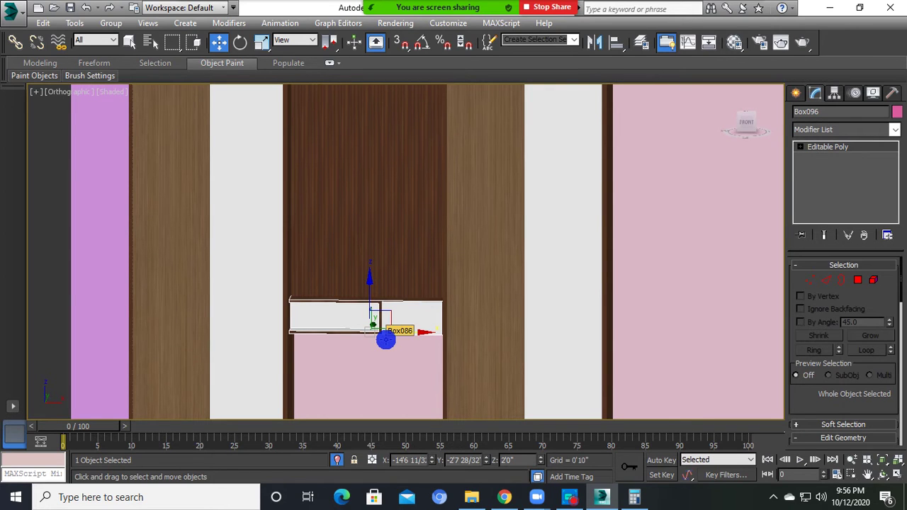
{"action": "scroll", "coordinate": [411, 340], "scroll_direction": "up", "scroll_amount": 2}
{"action": "scroll", "coordinate": [411, 341], "scroll_direction": "up", "scroll_amount": 4}
{"action": "middle_click_drag", "start_coordinate": [411, 340], "coordinate": [415, 292], "text": "alt"}
{"action": "left_click", "coordinate": [412, 314]}
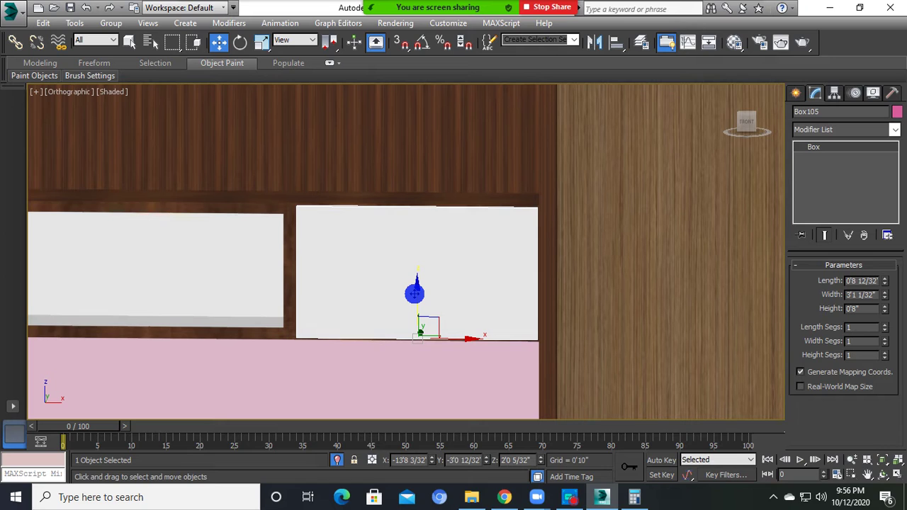
{"action": "middle_click_drag", "start_coordinate": [414, 293], "coordinate": [409, 318]}
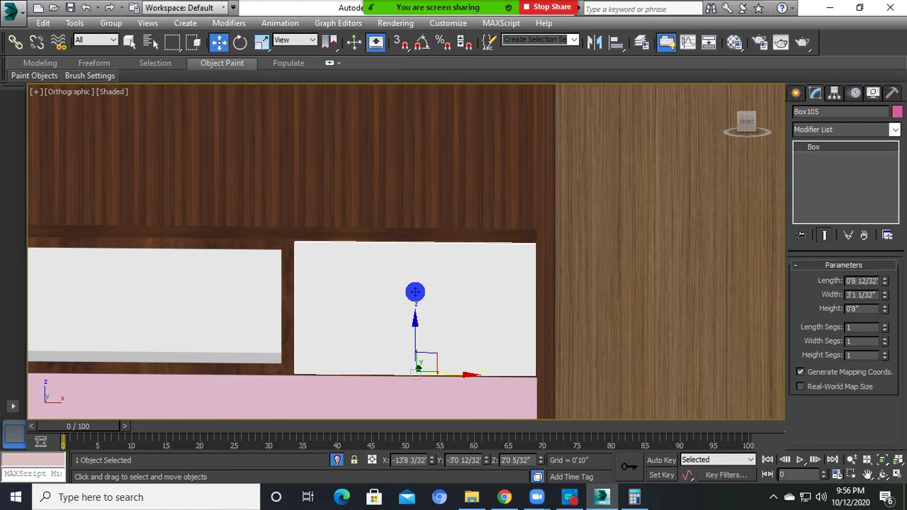
- Attempt to raise Box105 under the shelf, undoing each move to keep it in place
{"action": "mouse_move", "coordinate": [415, 346]}
{"action": "left_mouse_down"}
{"action": "mouse_move", "coordinate": [390, 279]}
{"action": "mouse_move", "coordinate": [395, 203]}
{"action": "mouse_move", "coordinate": [413, 183]}
{"action": "left_mouse_up"}
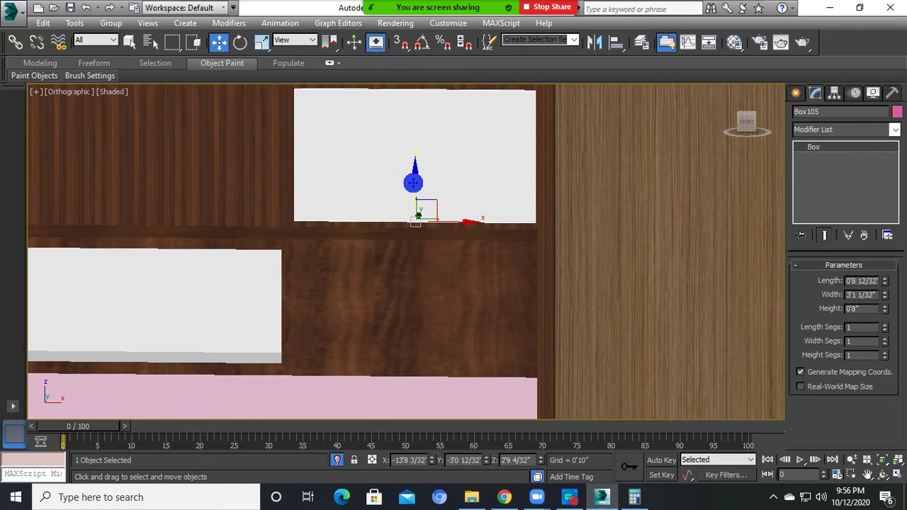
{"action": "key", "text": "ctrl+z"}
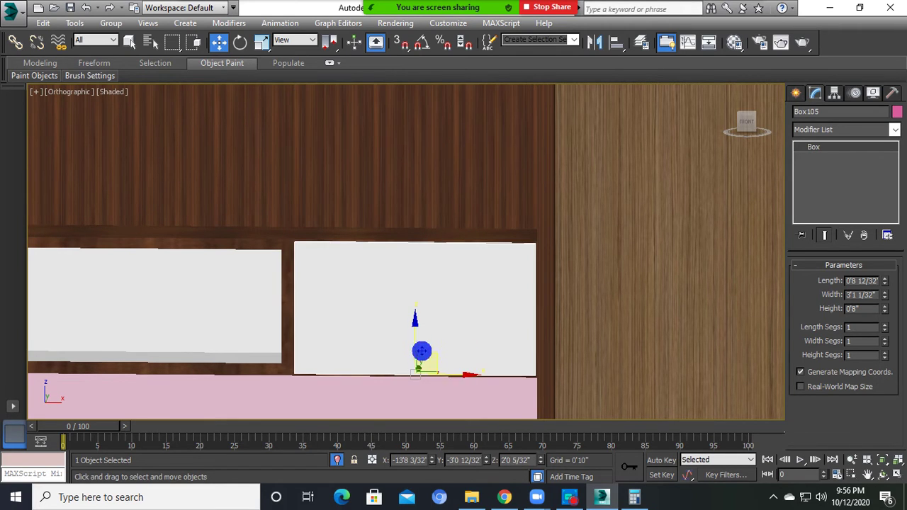
{"action": "left_click_drag", "start_coordinate": [413, 341], "coordinate": [415, 253]}
{"action": "key", "text": "ctrl+z"}
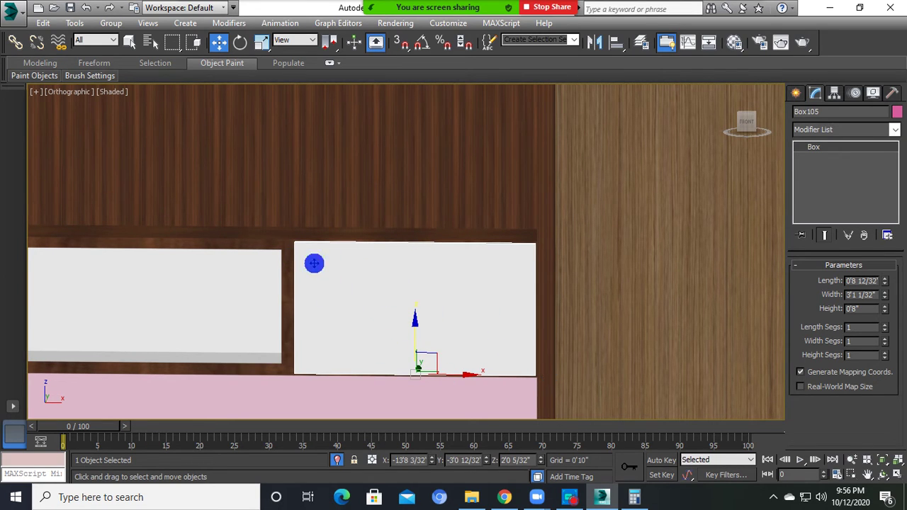
{"action": "left_click_drag", "start_coordinate": [414, 342], "coordinate": [404, 246]}
{"action": "key", "text": "ctrl+z"}
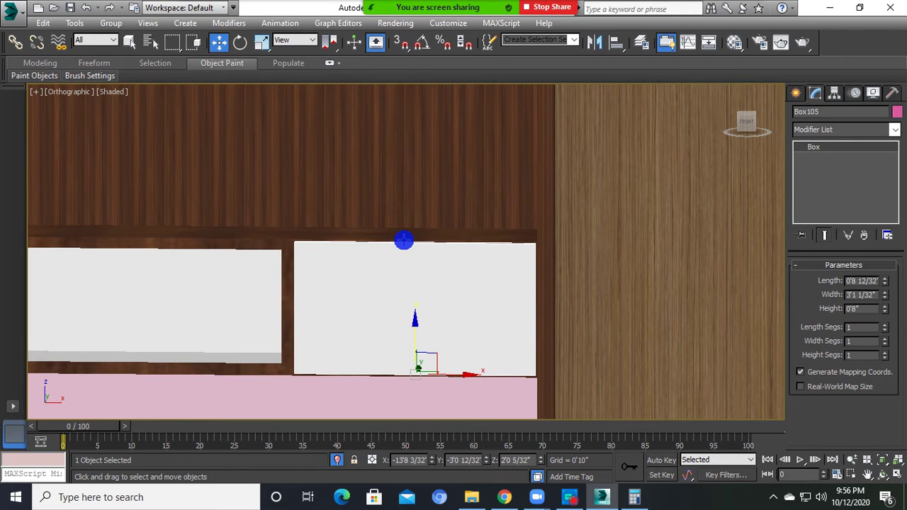
{"action": "mouse_move", "coordinate": [403, 241]}
{"action": "middle_mouse_down", "text": "alt"}
{"action": "mouse_move", "coordinate": [413, 251]}
{"action": "mouse_move", "coordinate": [409, 279]}
{"action": "mouse_move", "coordinate": [418, 243]}
{"action": "mouse_move", "coordinate": [408, 259]}
{"action": "middle_mouse_up", "text": "alt"}
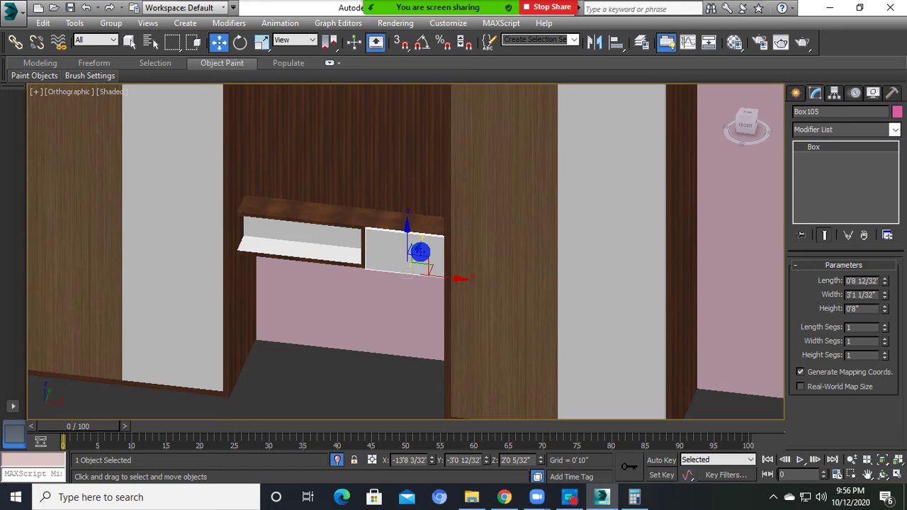
- Switch to Front view and begin creating a new object
{"action": "key", "text": "f"}
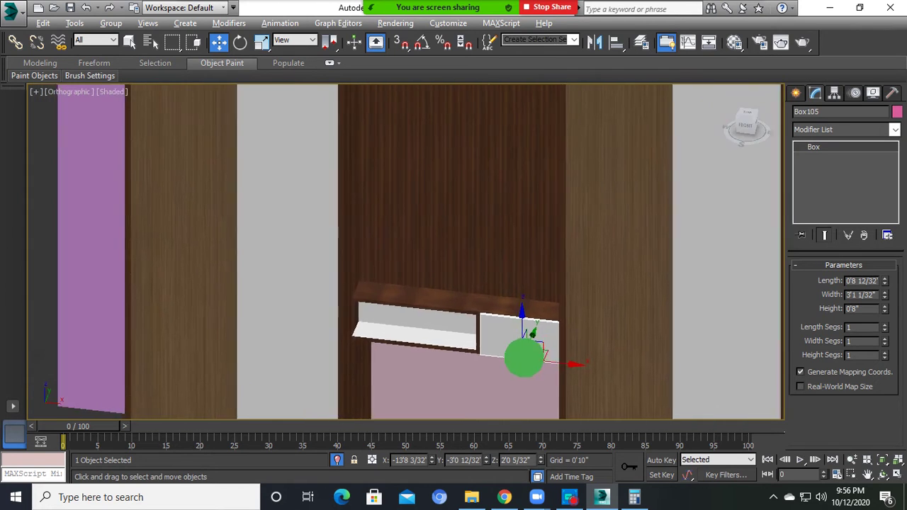
{"action": "scroll", "coordinate": [545, 324], "scroll_direction": "down", "scroll_amount": 3}
{"action": "scroll", "coordinate": [550, 328], "scroll_direction": "down", "scroll_amount": 3}
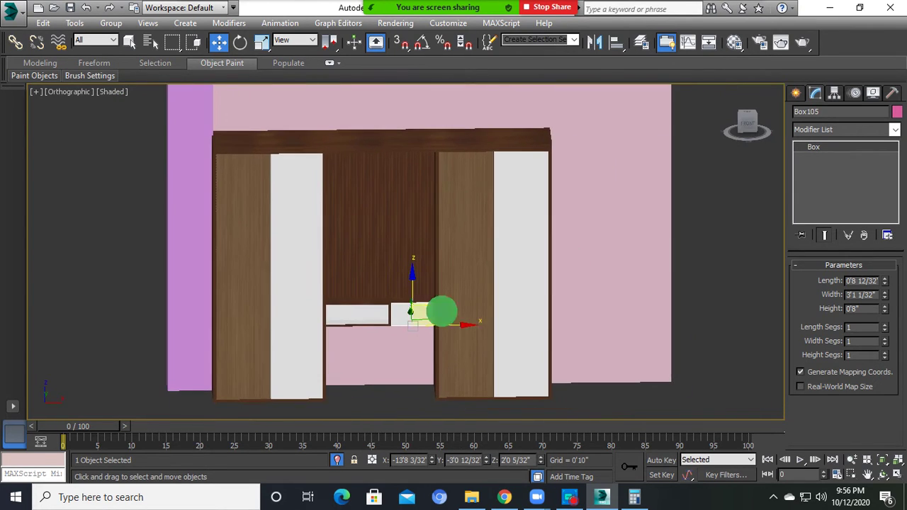
{"action": "left_click", "coordinate": [796, 93]}
- Draw a new standard Box across the niche above the shelf with vertex snapping
{"action": "left_click", "coordinate": [843, 133]}
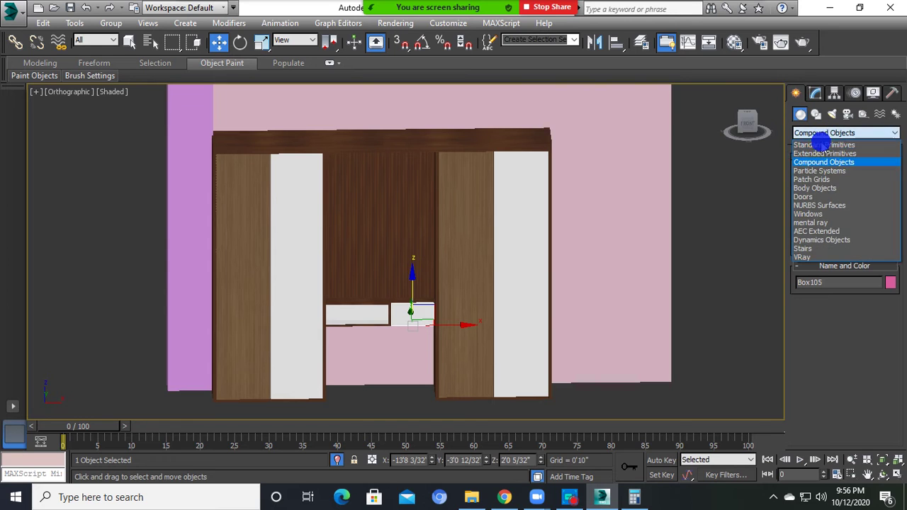
{"action": "left_click", "coordinate": [822, 143]}
{"action": "left_click", "coordinate": [818, 177]}
{"action": "middle_click_drag", "start_coordinate": [694, 222], "coordinate": [391, 283], "text": "alt"}
{"action": "scroll", "coordinate": [390, 283], "scroll_direction": "up", "scroll_amount": 3}
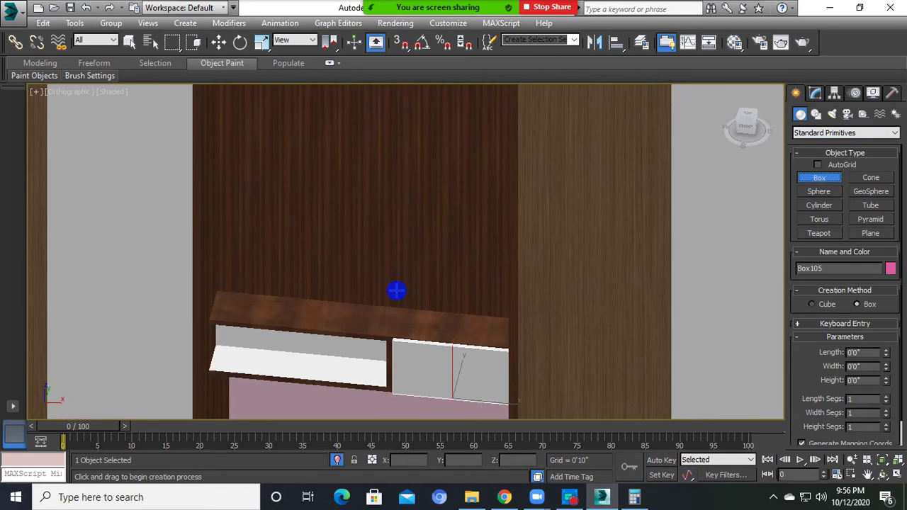
{"action": "key", "text": "F3"}
{"action": "key", "text": "s"}
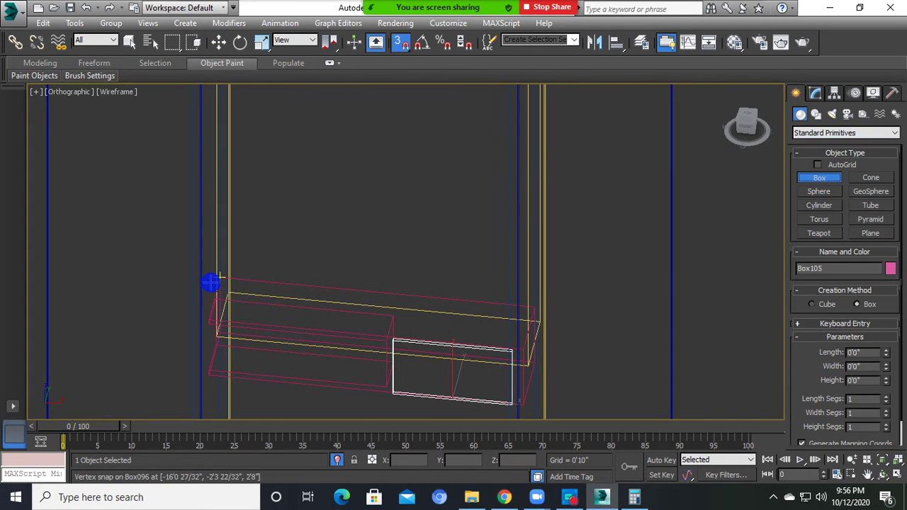
{"action": "left_click_drag", "start_coordinate": [212, 283], "coordinate": [522, 298]}
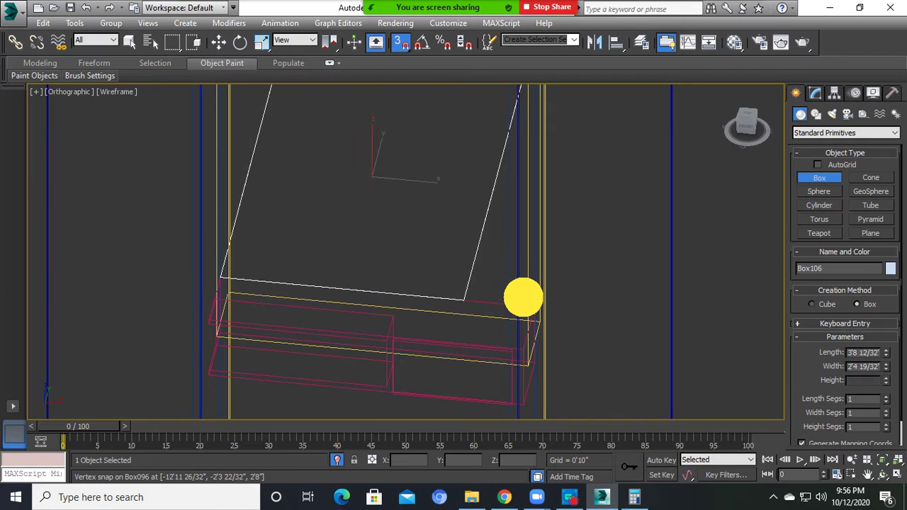
{"action": "left_click", "coordinate": [467, 170]}
{"action": "key", "text": "F3"}
{"action": "scroll", "coordinate": [462, 170], "scroll_direction": "down", "scroll_amount": 3}
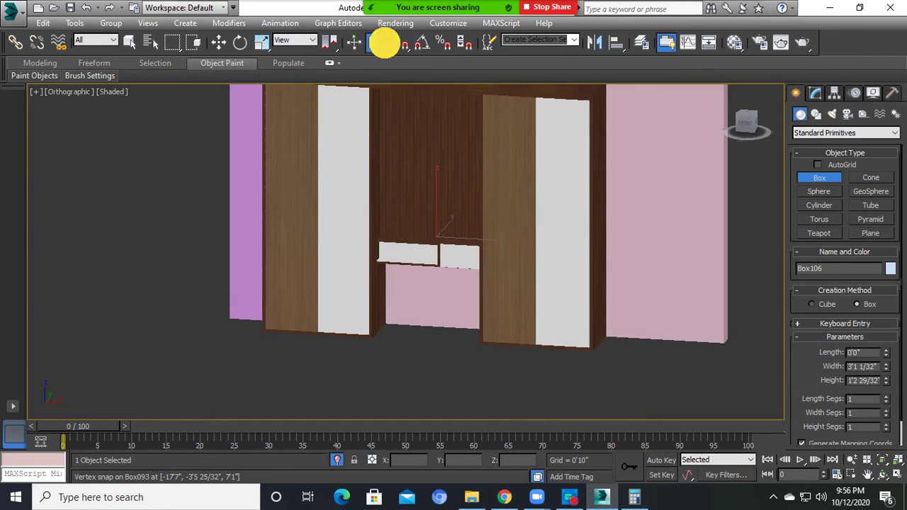
- Select the new box and set its Length to 0'1"
{"action": "left_click", "coordinate": [222, 41]}
{"action": "middle_click_drag", "start_coordinate": [397, 182], "coordinate": [445, 112], "text": "alt"}
{"action": "left_click", "coordinate": [445, 217]}
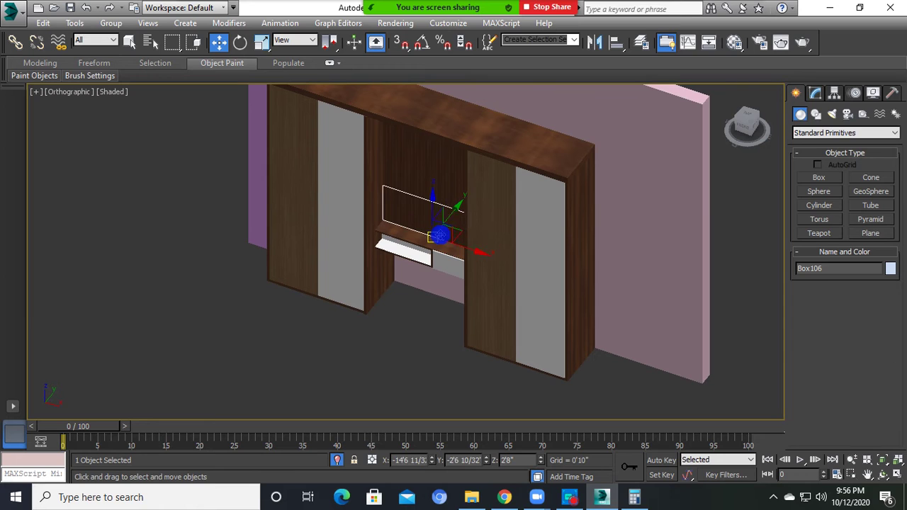
{"action": "middle_click_drag", "start_coordinate": [448, 216], "coordinate": [433, 320], "text": "alt"}
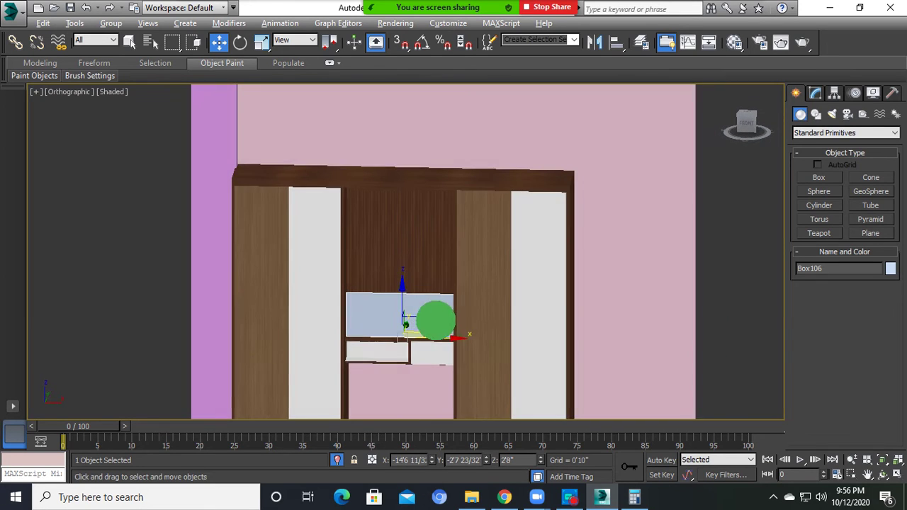
{"action": "left_click", "coordinate": [815, 94]}
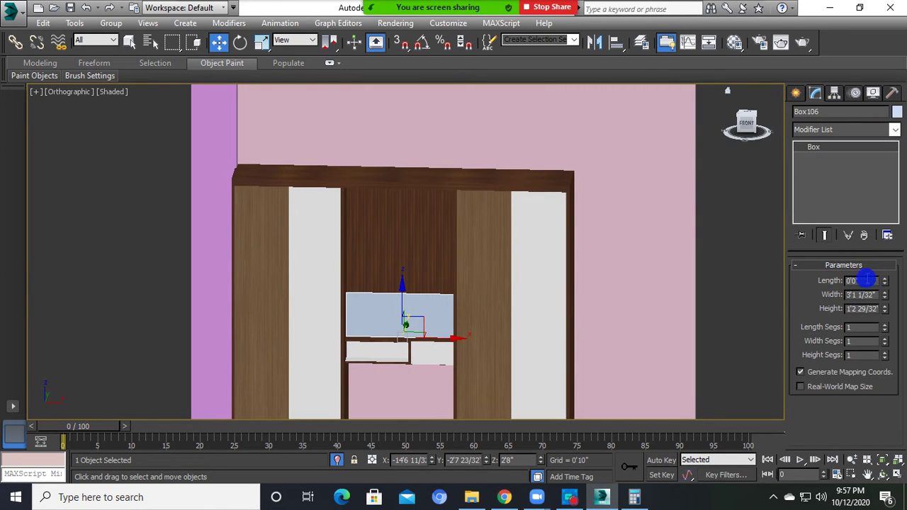
{"action": "double_click", "coordinate": [866, 280]}
{"action": "type", "text": "1\""}
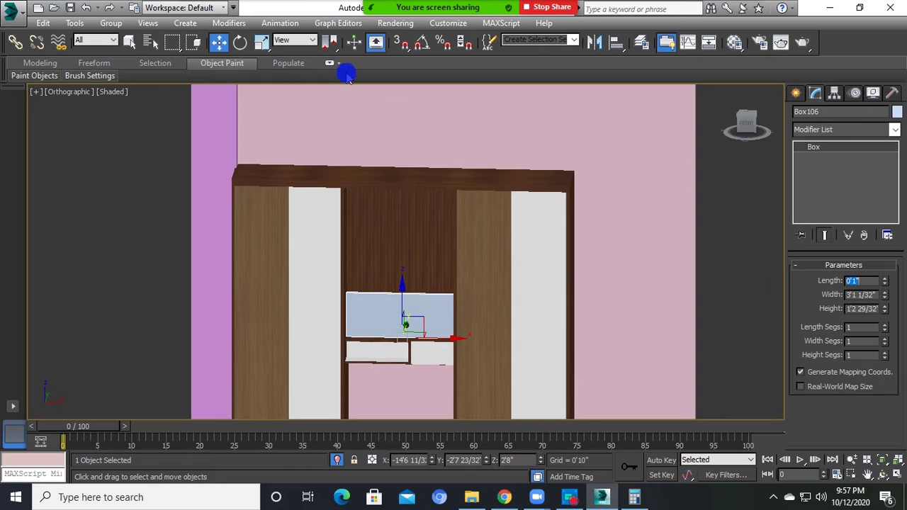
- Scale the panel to the niche's width and height and seat it inside the niche
{"action": "left_click", "coordinate": [262, 41]}
{"action": "scroll", "coordinate": [385, 300], "scroll_direction": "up", "scroll_amount": 3}
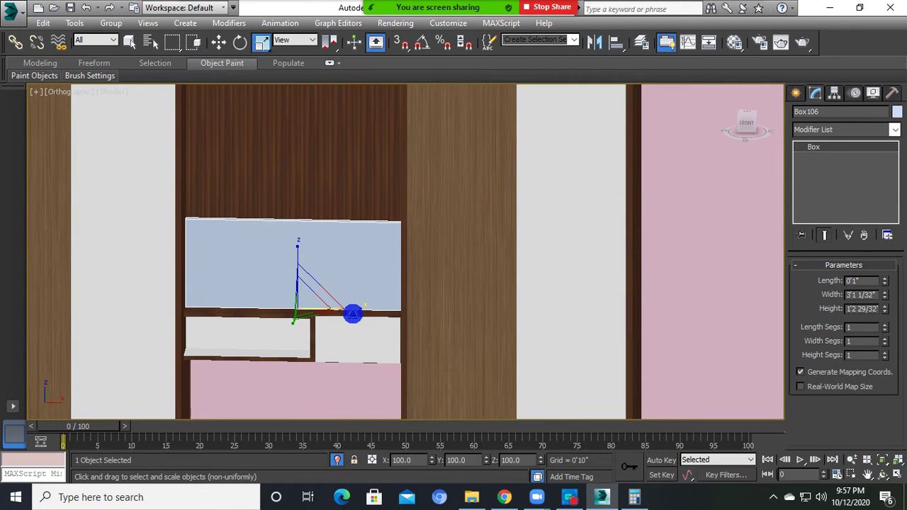
{"action": "mouse_move", "coordinate": [340, 306]}
{"action": "left_mouse_down"}
{"action": "mouse_move", "coordinate": [297, 253]}
{"action": "mouse_move", "coordinate": [308, 168]}
{"action": "left_mouse_up"}
{"action": "middle_click_drag", "start_coordinate": [354, 269], "coordinate": [360, 295], "text": "alt"}
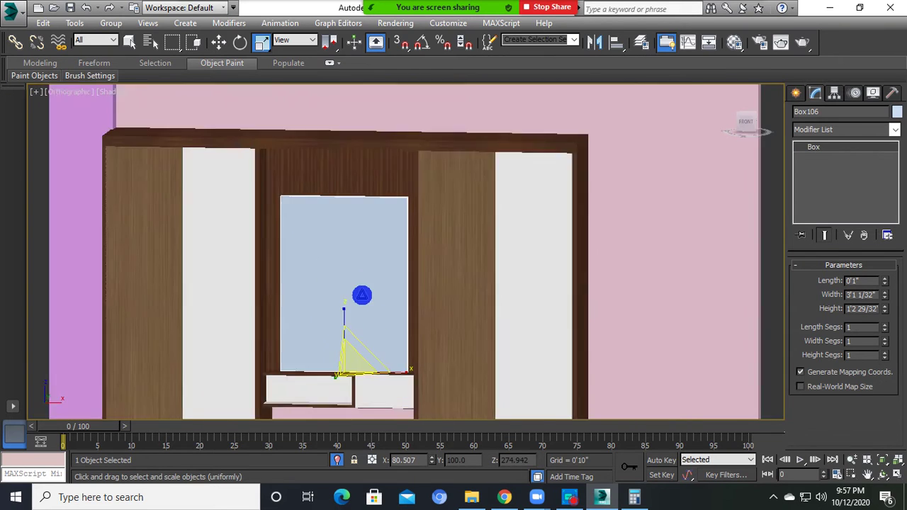
{"action": "left_click", "coordinate": [218, 41]}
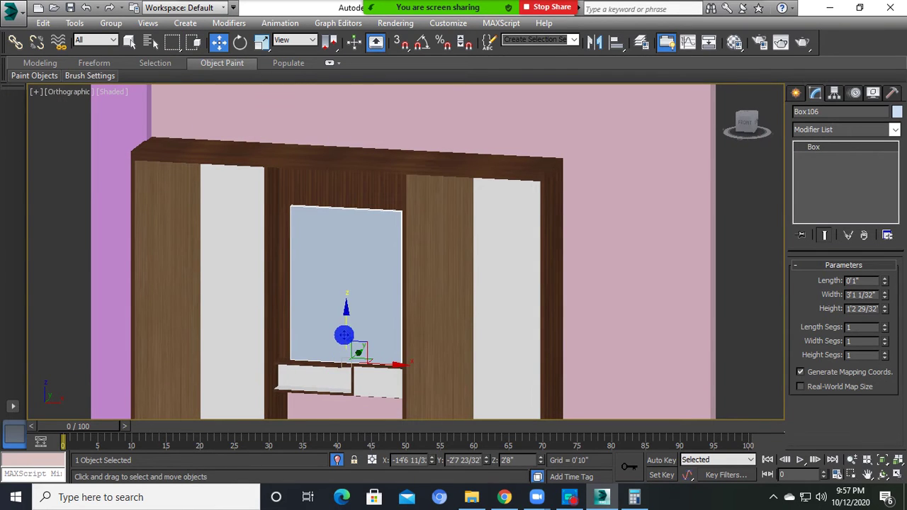
{"action": "middle_click_drag", "start_coordinate": [344, 335], "coordinate": [320, 345], "text": "alt"}
{"action": "scroll", "coordinate": [365, 327], "scroll_direction": "up", "scroll_amount": 5}
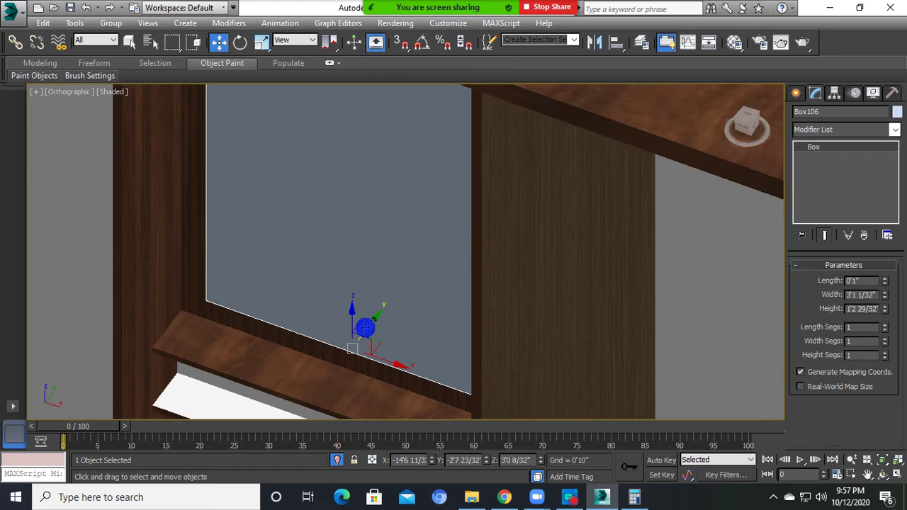
{"action": "left_click_drag", "start_coordinate": [365, 328], "coordinate": [369, 323]}
{"action": "middle_click_drag", "start_coordinate": [368, 322], "coordinate": [388, 316], "text": "alt"}
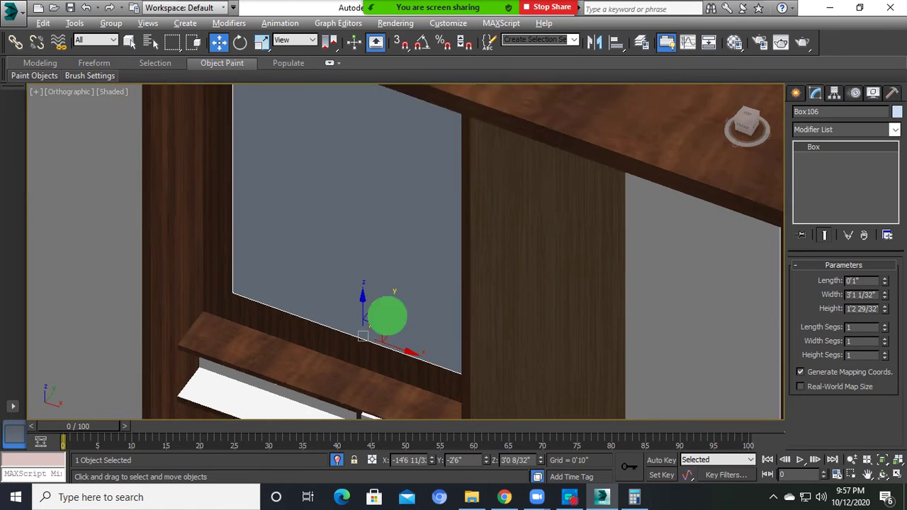
{"action": "key", "text": "f"}
{"action": "scroll", "coordinate": [436, 296], "scroll_direction": "down", "scroll_amount": 4}
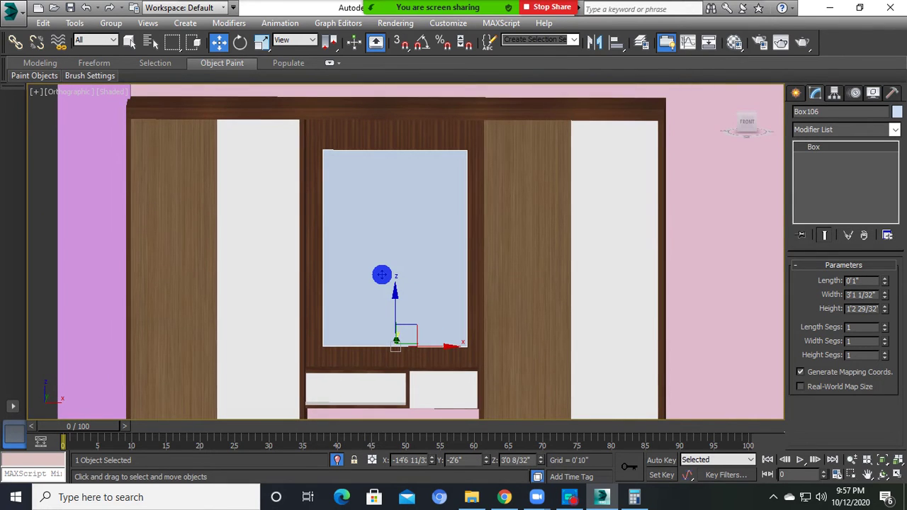
- Turn an unused Material Editor slot into a VRayMtl
{"action": "key", "text": "m"}
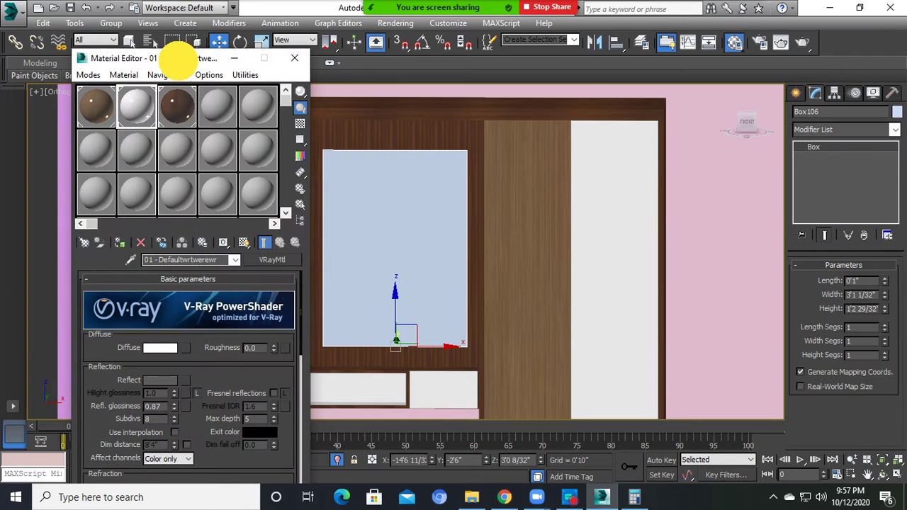
{"action": "left_click_drag", "start_coordinate": [178, 56], "coordinate": [128, 63]}
{"action": "left_click", "coordinate": [153, 103]}
{"action": "middle_click_drag", "start_coordinate": [330, 286], "coordinate": [290, 308]}
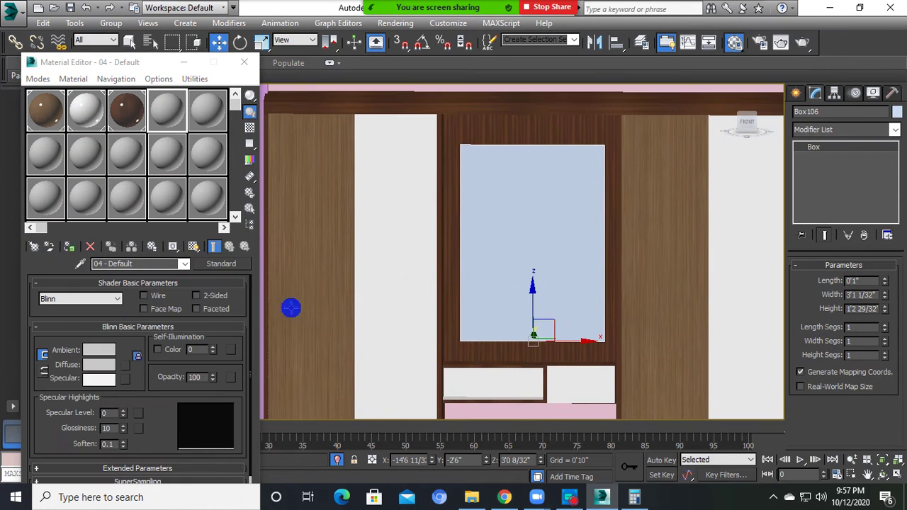
{"action": "left_click", "coordinate": [219, 263]}
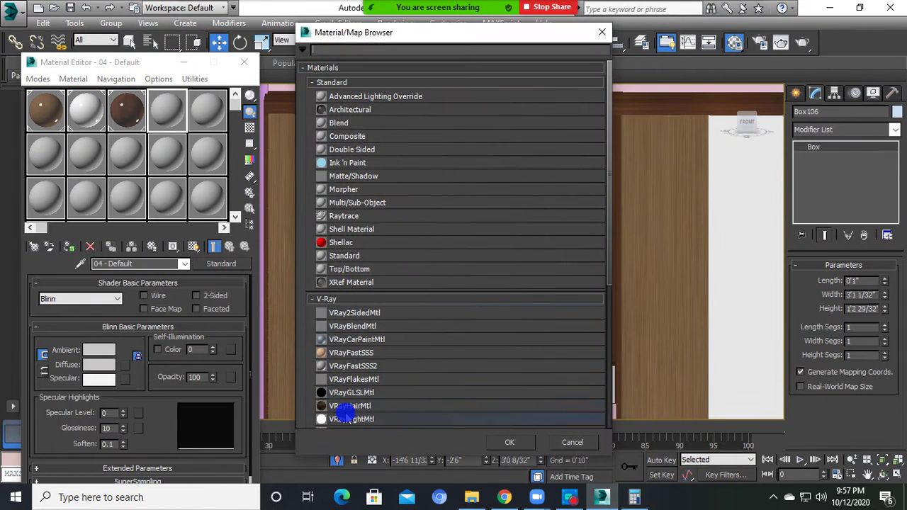
{"action": "scroll", "coordinate": [345, 414], "scroll_direction": "down", "scroll_amount": 3}
{"action": "double_click", "coordinate": [348, 369]}
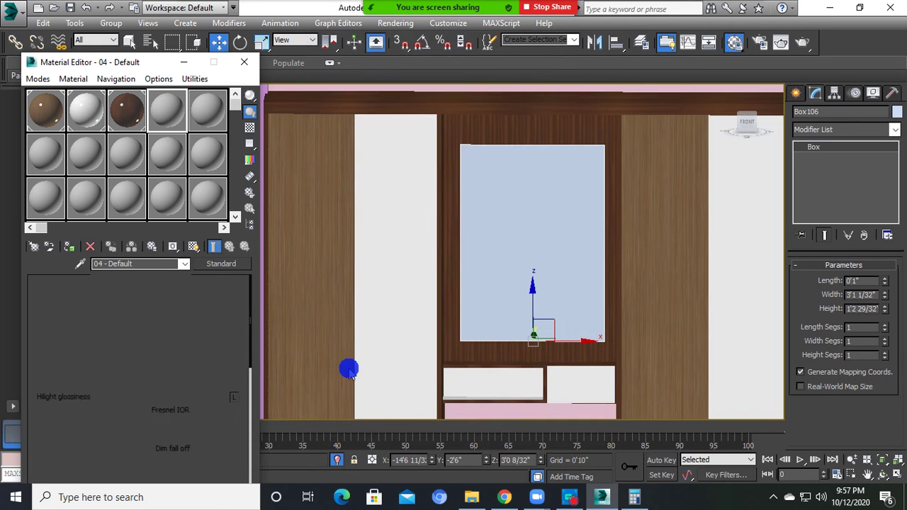
- Set the material's Diffuse colour to black and Reflect colour to white
{"action": "left_click", "coordinate": [107, 352]}
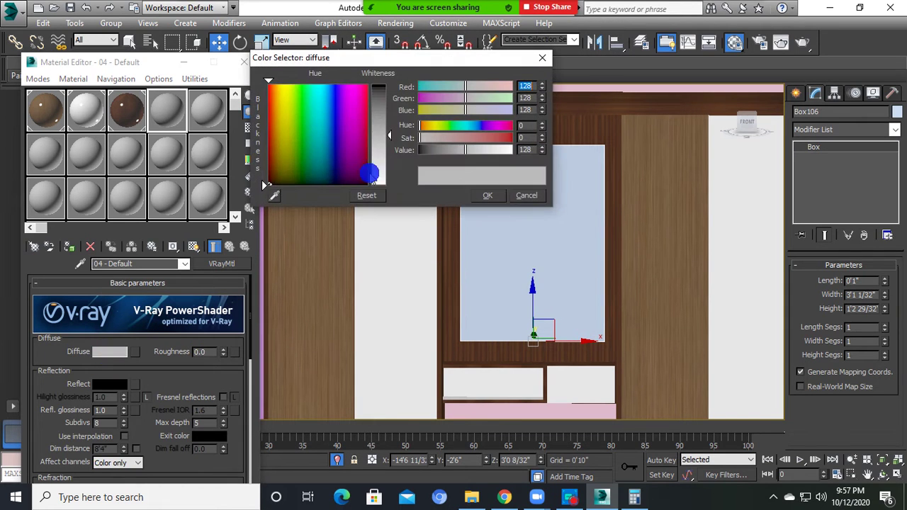
{"action": "left_click_drag", "start_coordinate": [390, 138], "coordinate": [384, 81]}
{"action": "left_click", "coordinate": [487, 195]}
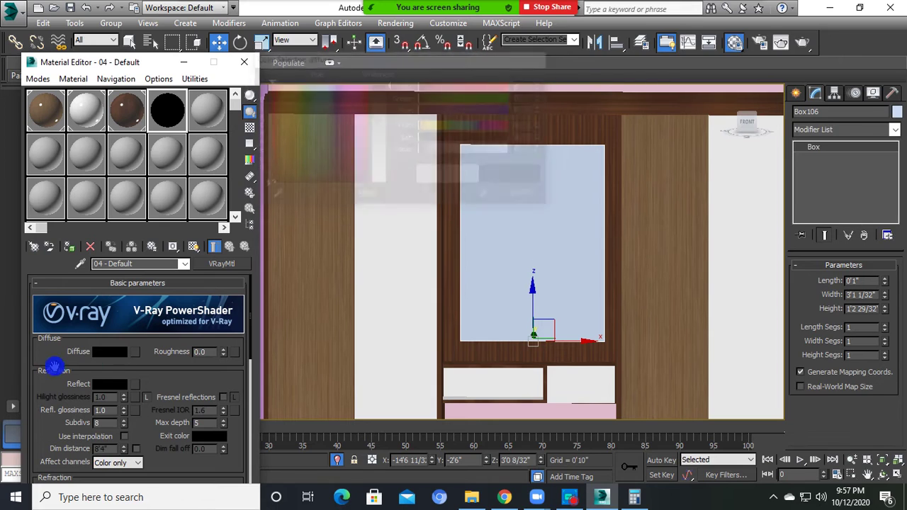
{"action": "left_click", "coordinate": [102, 386]}
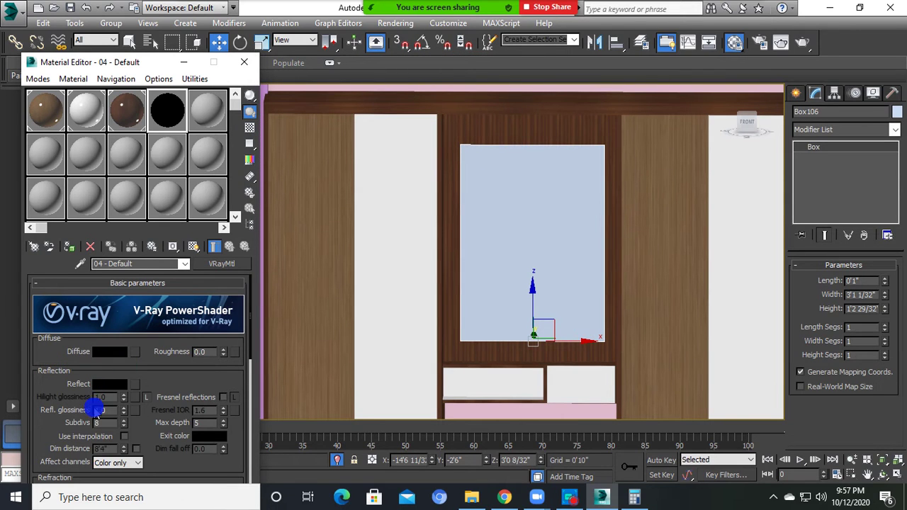
{"action": "left_click", "coordinate": [110, 383]}
{"action": "left_click_drag", "start_coordinate": [384, 88], "coordinate": [389, 183]}
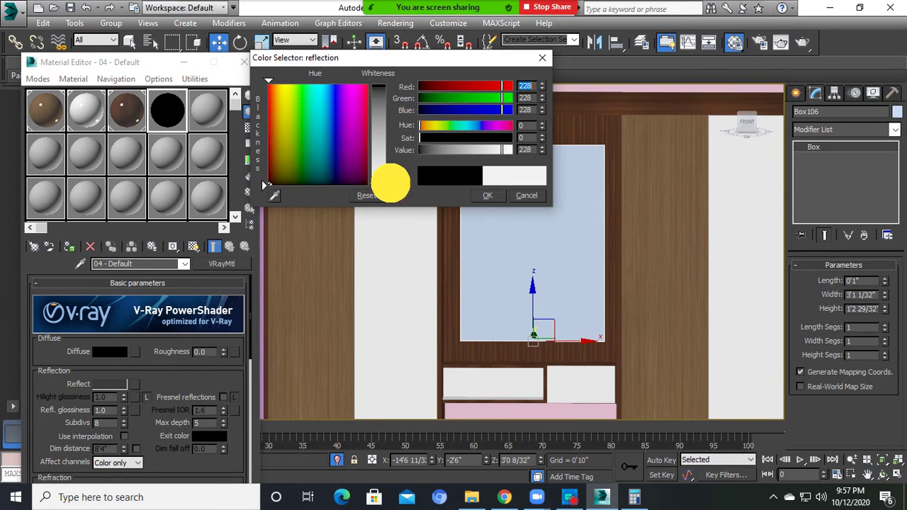
{"action": "left_click", "coordinate": [492, 196]}
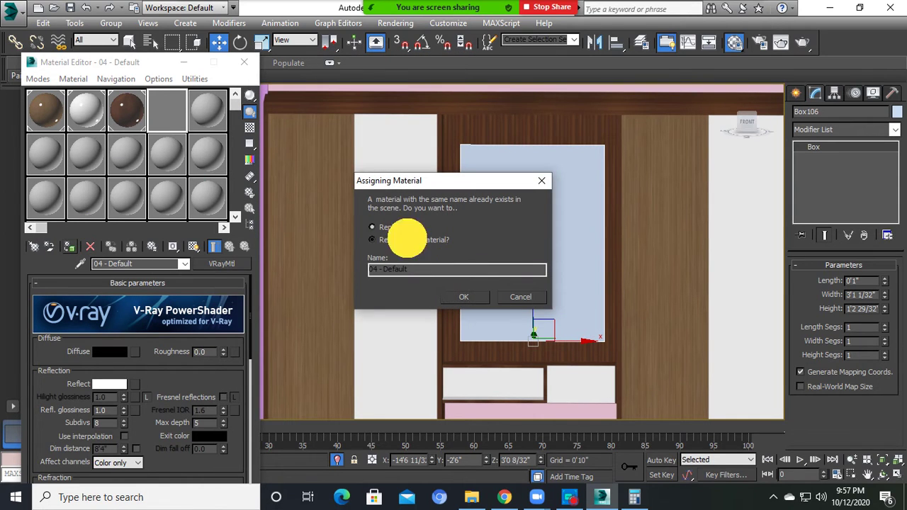
- Assign the material to the panel, renaming it '04 - Defaultasr', and close the editor
{"action": "left_click", "coordinate": [405, 239]}
{"action": "left_click", "coordinate": [431, 269]}
{"action": "type", "text": "asr"}
{"action": "left_click", "coordinate": [463, 296]}
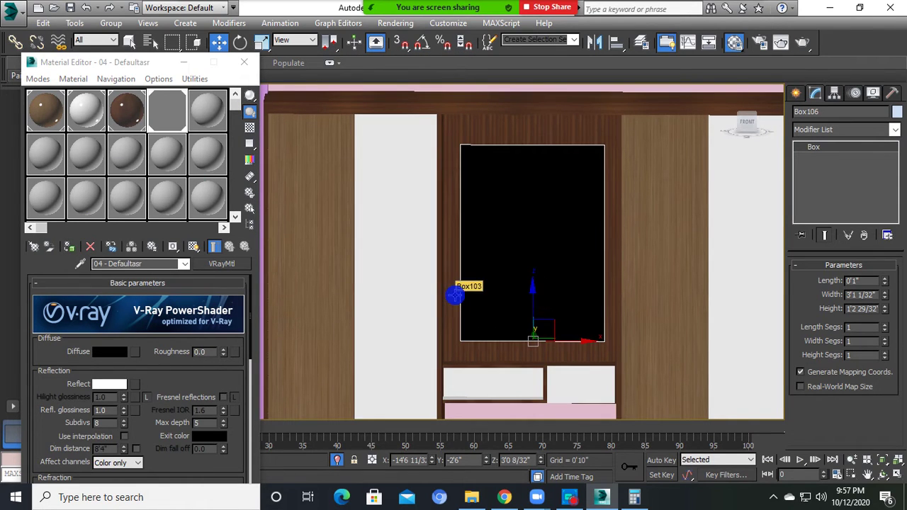
{"action": "left_click", "coordinate": [243, 61]}
{"action": "scroll", "coordinate": [479, 239], "scroll_direction": "down", "scroll_amount": 3}
- Select the black TV box and orbit around it for a near-front view
{"action": "left_click", "coordinate": [287, 197]}
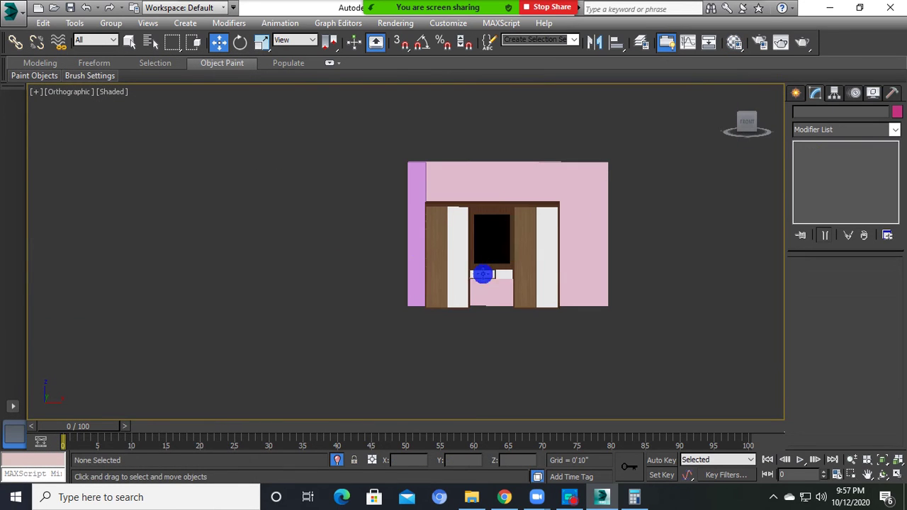
{"action": "scroll", "coordinate": [449, 221], "scroll_direction": "up", "scroll_amount": 1}
{"action": "left_click", "coordinate": [449, 221]}
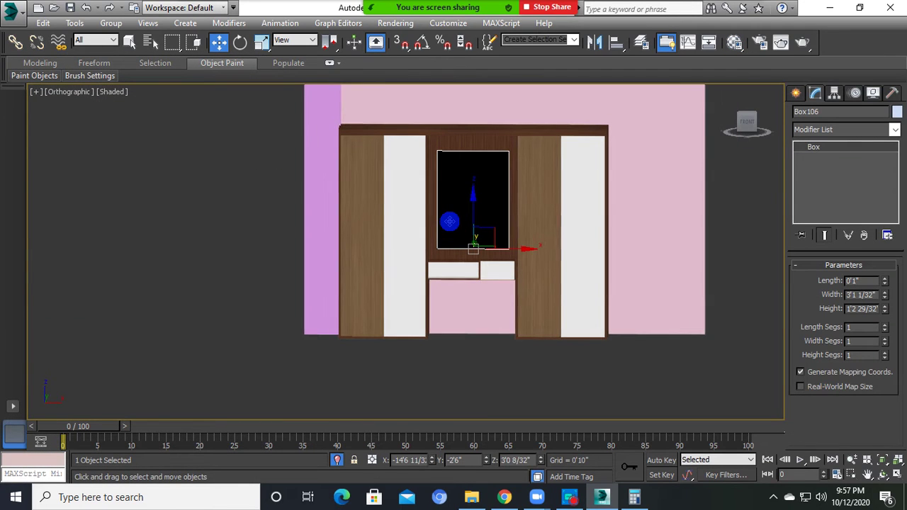
{"action": "scroll", "coordinate": [496, 253], "scroll_direction": "up", "scroll_amount": 3}
{"action": "scroll", "coordinate": [476, 277], "scroll_direction": "up", "scroll_amount": 2}
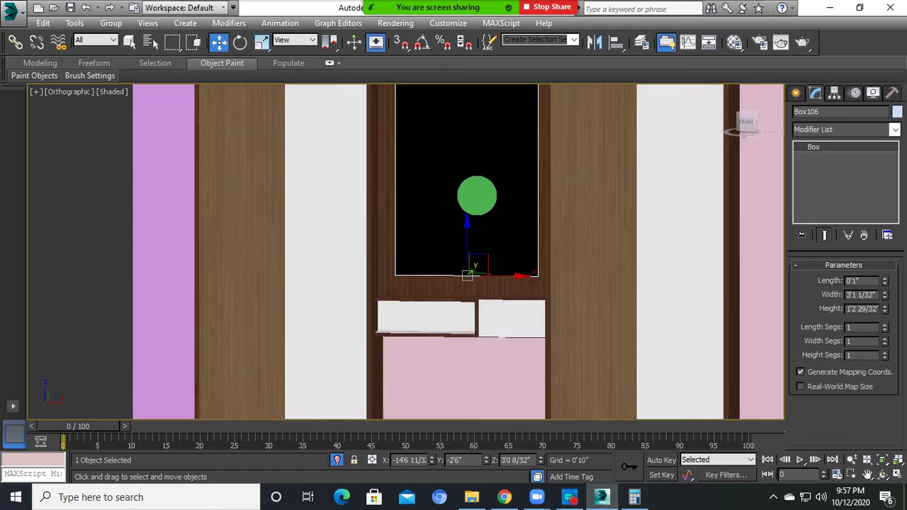
{"action": "scroll", "coordinate": [475, 195], "scroll_direction": "up", "scroll_amount": 2}
{"action": "mouse_move", "coordinate": [536, 184]}
{"action": "middle_mouse_down", "text": "alt"}
{"action": "mouse_move", "coordinate": [473, 204]}
{"action": "mouse_move", "coordinate": [469, 213]}
{"action": "middle_mouse_up", "text": "alt"}
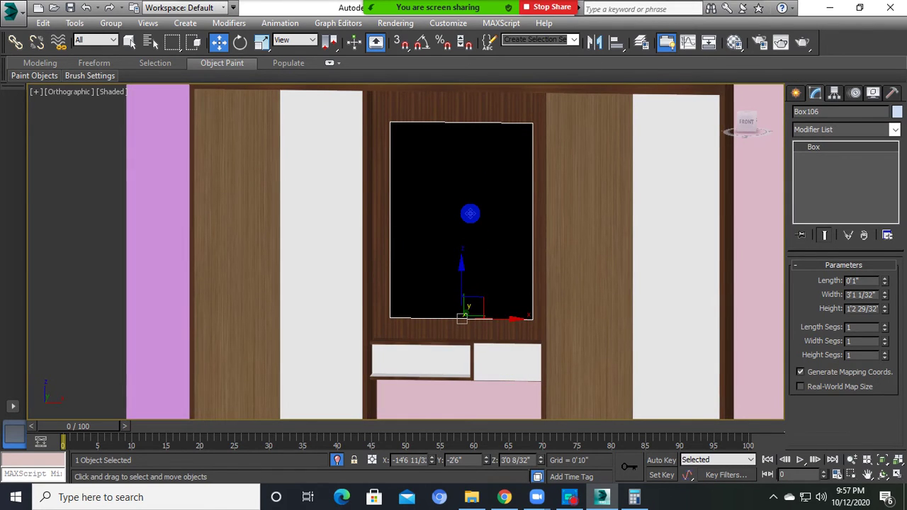
{"action": "scroll", "coordinate": [469, 213], "scroll_direction": "down", "scroll_amount": 3}
{"action": "scroll", "coordinate": [482, 223], "scroll_direction": "down", "scroll_amount": 1}
{"action": "left_click", "coordinate": [274, 229]}
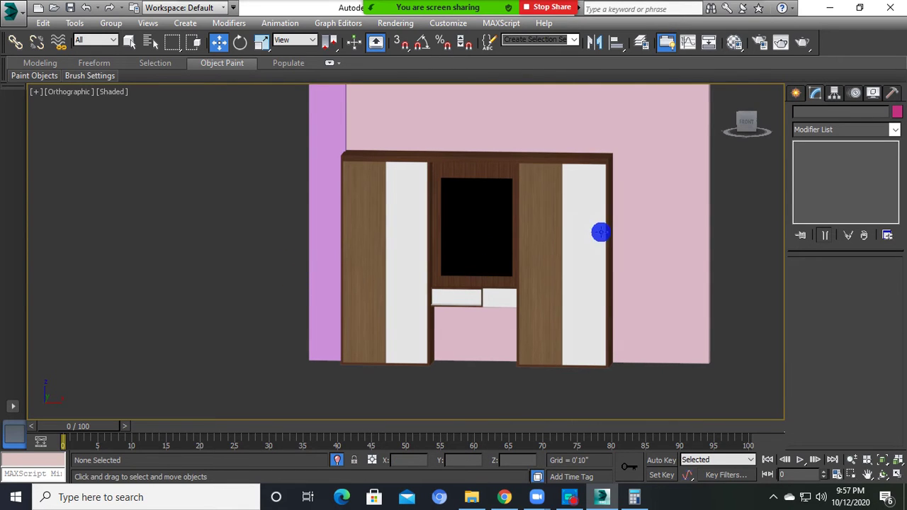
{"action": "left_click", "coordinate": [480, 215]}
{"action": "mouse_move", "coordinate": [472, 257]}
{"action": "middle_mouse_down", "text": "alt"}
{"action": "mouse_move", "coordinate": [489, 234]}
{"action": "mouse_move", "coordinate": [486, 370]}
{"action": "mouse_move", "coordinate": [486, 324]}
{"action": "mouse_move", "coordinate": [470, 314]}
{"action": "mouse_move", "coordinate": [506, 338]}
{"action": "mouse_move", "coordinate": [497, 270]}
{"action": "mouse_move", "coordinate": [520, 253]}
{"action": "mouse_move", "coordinate": [496, 245]}
{"action": "mouse_move", "coordinate": [480, 257]}
{"action": "middle_mouse_up", "text": "alt"}
{"action": "scroll", "coordinate": [508, 210], "scroll_direction": "up", "scroll_amount": 3}
{"action": "scroll", "coordinate": [509, 210], "scroll_direction": "down", "scroll_amount": 2}
{"action": "scroll", "coordinate": [489, 321], "scroll_direction": "down", "scroll_amount": 2}
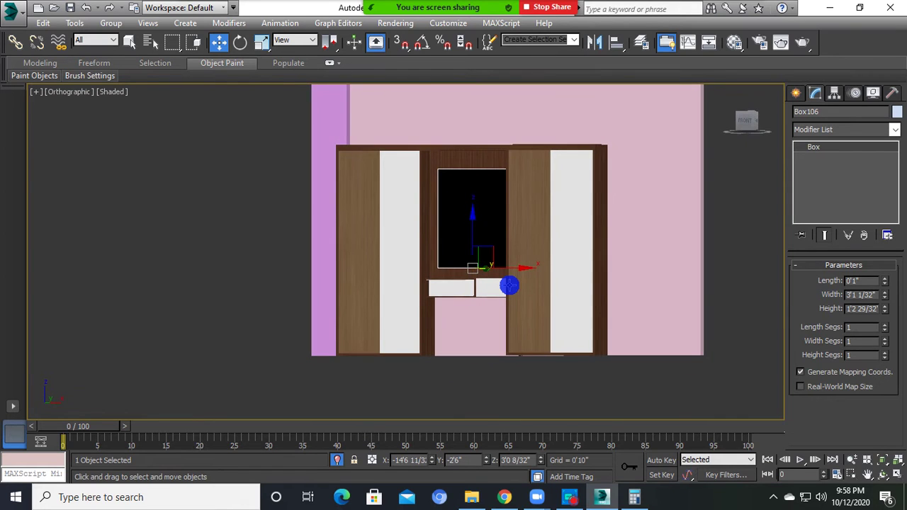
- Check the left door, right door and white right panel, then bring up Shapes > Splines
{"action": "left_click", "coordinate": [383, 245]}
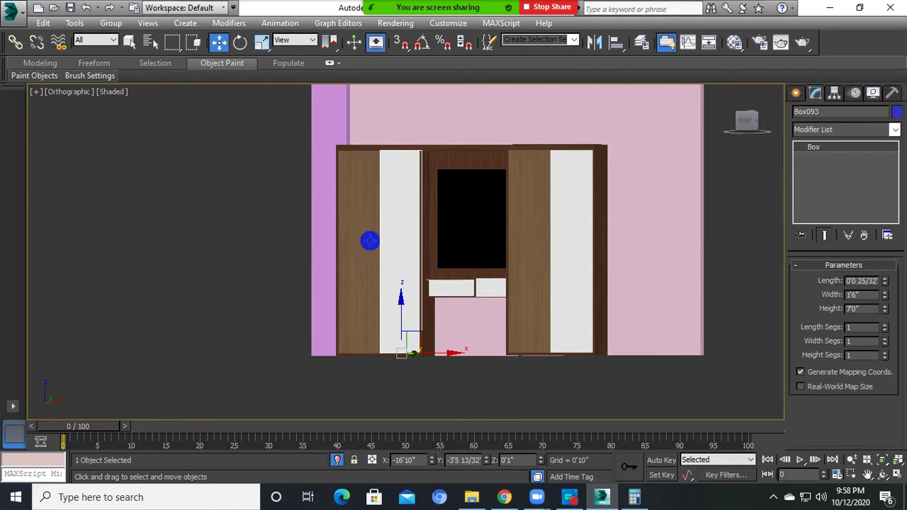
{"action": "left_click", "coordinate": [498, 239]}
{"action": "left_click", "coordinate": [514, 227]}
{"action": "left_click", "coordinate": [568, 236]}
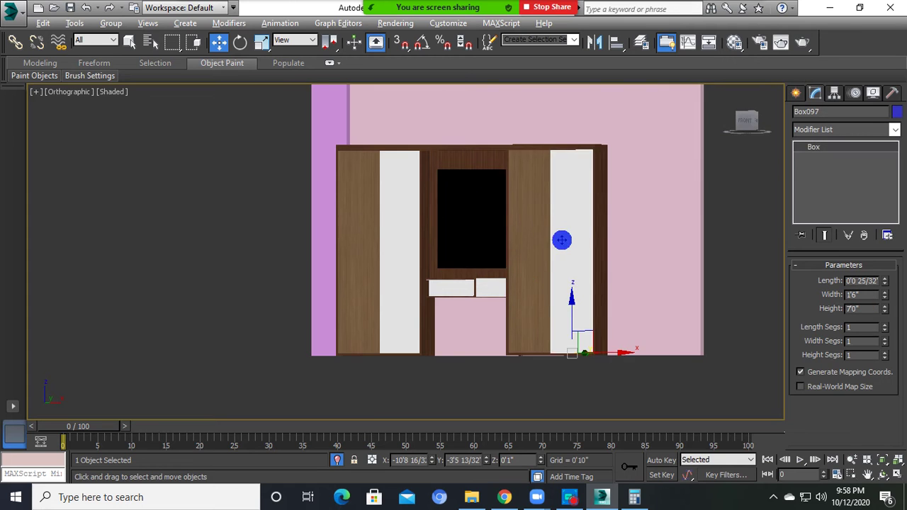
{"action": "middle_click_drag", "start_coordinate": [568, 235], "coordinate": [586, 272], "text": "alt"}
{"action": "mouse_move", "coordinate": [492, 260]}
{"action": "middle_mouse_down", "text": "alt"}
{"action": "mouse_move", "coordinate": [532, 296]}
{"action": "mouse_move", "coordinate": [373, 274]}
{"action": "middle_mouse_up", "text": "alt"}
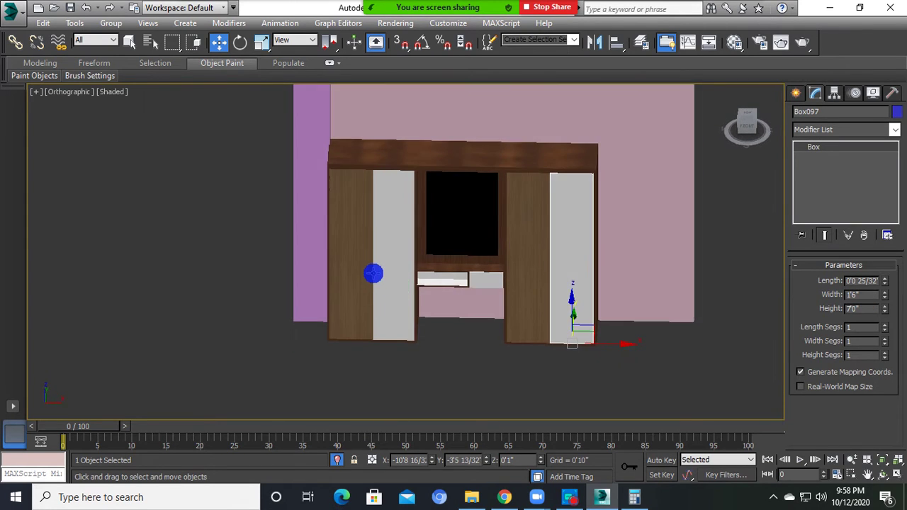
{"action": "left_click", "coordinate": [796, 95]}
{"action": "left_click", "coordinate": [818, 114]}
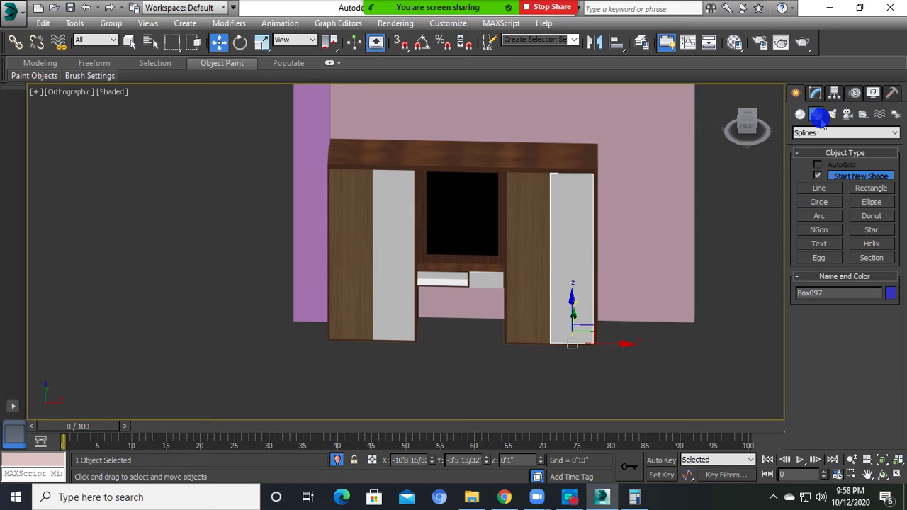
- Inspect the TV panel and wardrobe from several angles, then choose the Line spline type
{"action": "scroll", "coordinate": [454, 222], "scroll_direction": "up", "scroll_amount": 3}
{"action": "left_click", "coordinate": [461, 222]}
{"action": "middle_click_drag", "start_coordinate": [461, 223], "coordinate": [427, 207], "text": "alt"}
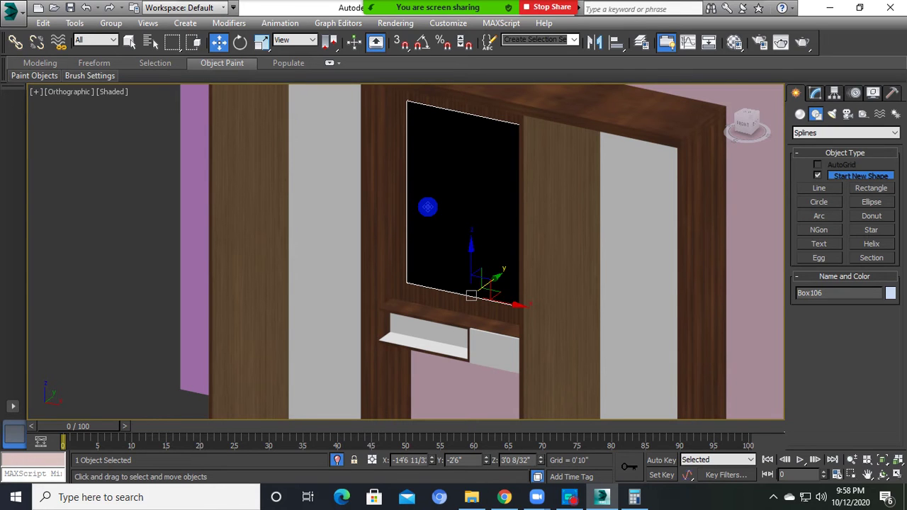
{"action": "scroll", "coordinate": [488, 284], "scroll_direction": "down", "scroll_amount": 2}
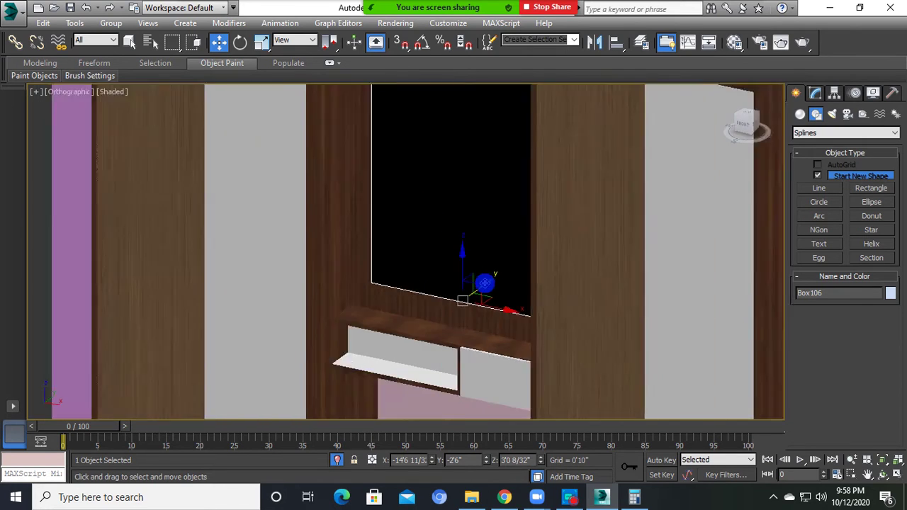
{"action": "scroll", "coordinate": [489, 283], "scroll_direction": "down", "scroll_amount": 3}
{"action": "mouse_move", "coordinate": [484, 284]}
{"action": "middle_mouse_down", "text": "alt"}
{"action": "mouse_move", "coordinate": [551, 193]}
{"action": "mouse_move", "coordinate": [506, 314]}
{"action": "middle_mouse_up", "text": "alt"}
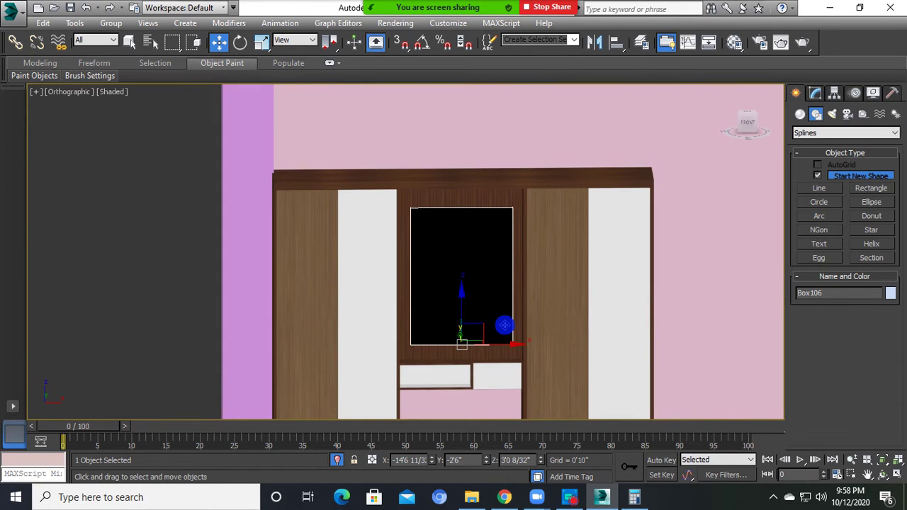
{"action": "middle_click_drag", "start_coordinate": [504, 325], "coordinate": [466, 352], "text": "alt"}
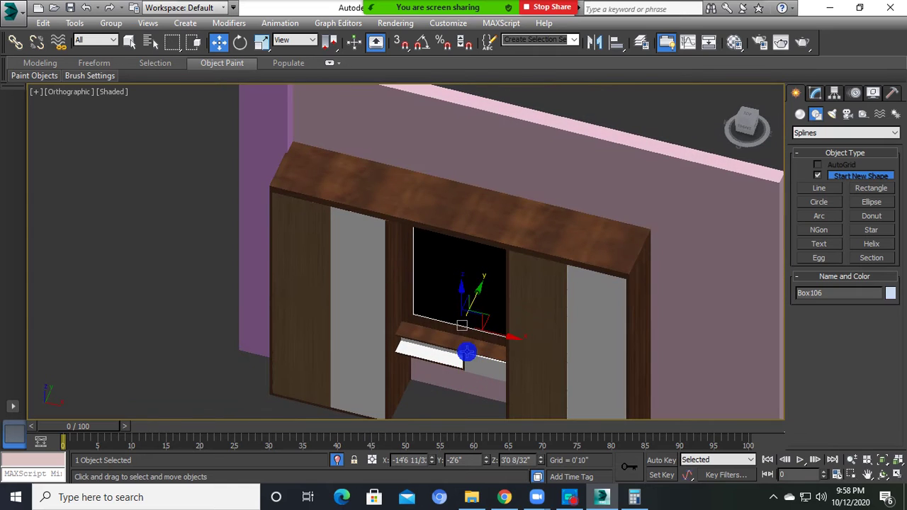
{"action": "scroll", "coordinate": [466, 326], "scroll_direction": "up", "scroll_amount": 4}
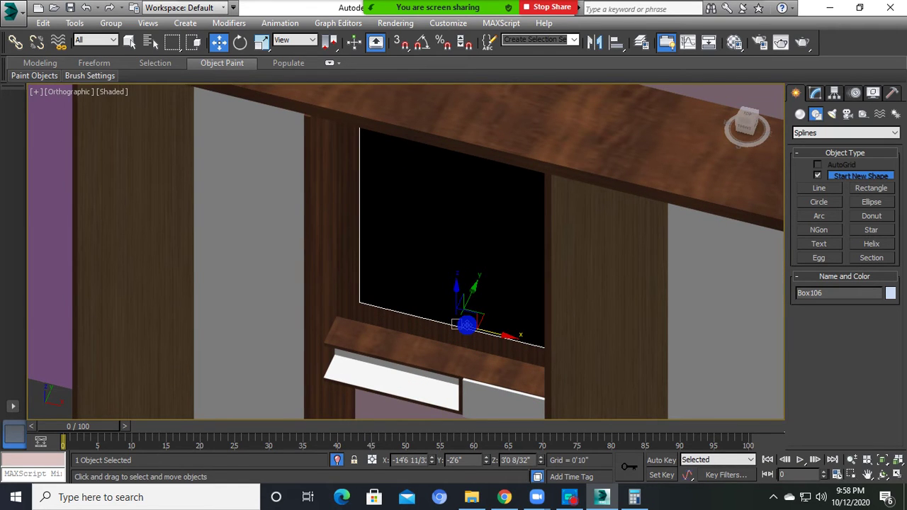
{"action": "scroll", "coordinate": [466, 325], "scroll_direction": "down", "scroll_amount": 5}
{"action": "middle_click_drag", "start_coordinate": [472, 304], "coordinate": [486, 279], "text": "alt"}
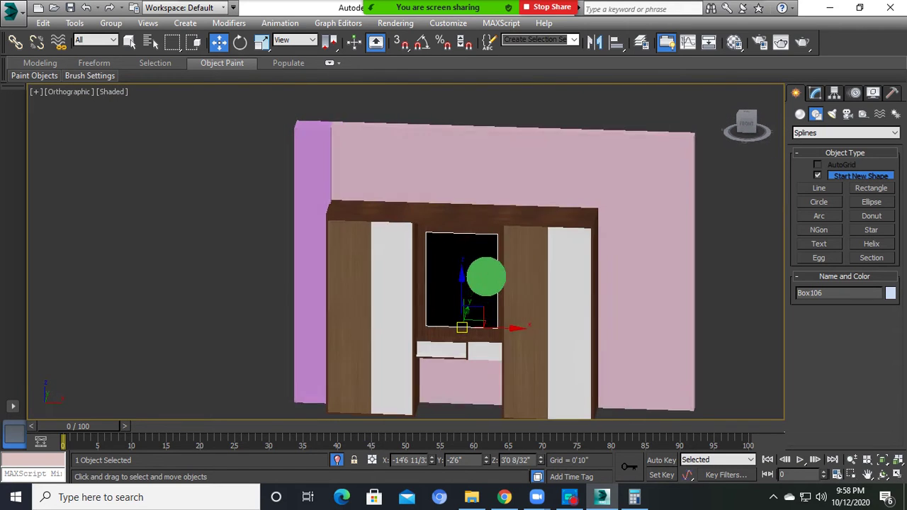
{"action": "scroll", "coordinate": [449, 389], "scroll_direction": "up", "scroll_amount": 4}
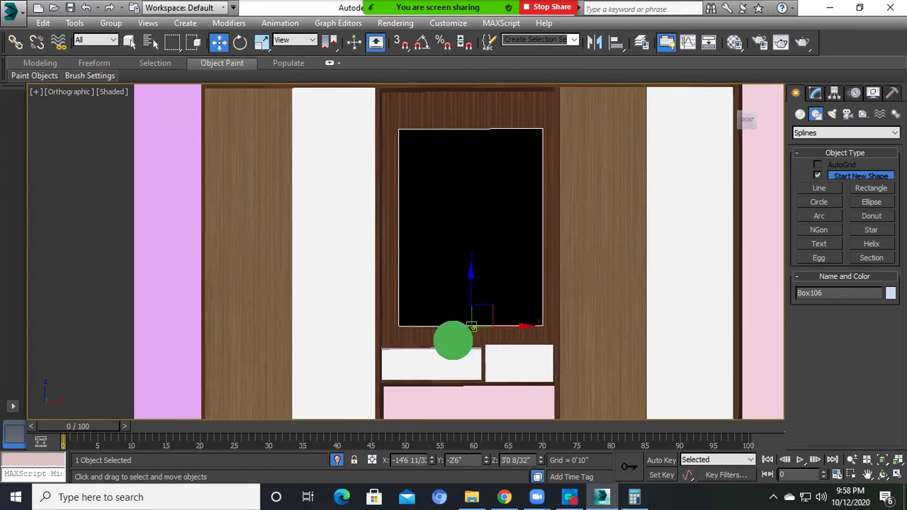
{"action": "scroll", "coordinate": [456, 357], "scroll_direction": "down", "scroll_amount": 6}
{"action": "middle_click_drag", "start_coordinate": [482, 358], "coordinate": [497, 351], "text": "alt"}
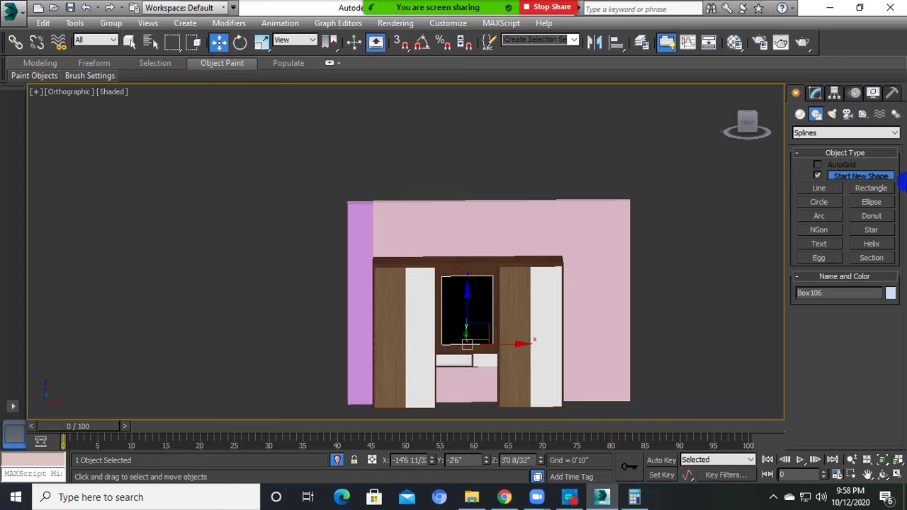
{"action": "left_click", "coordinate": [820, 190]}
- Turn on vertex snapping and try a line at the wardrobe corner, then cancel it
{"action": "middle_click_drag", "start_coordinate": [470, 318], "coordinate": [486, 292], "text": "alt"}
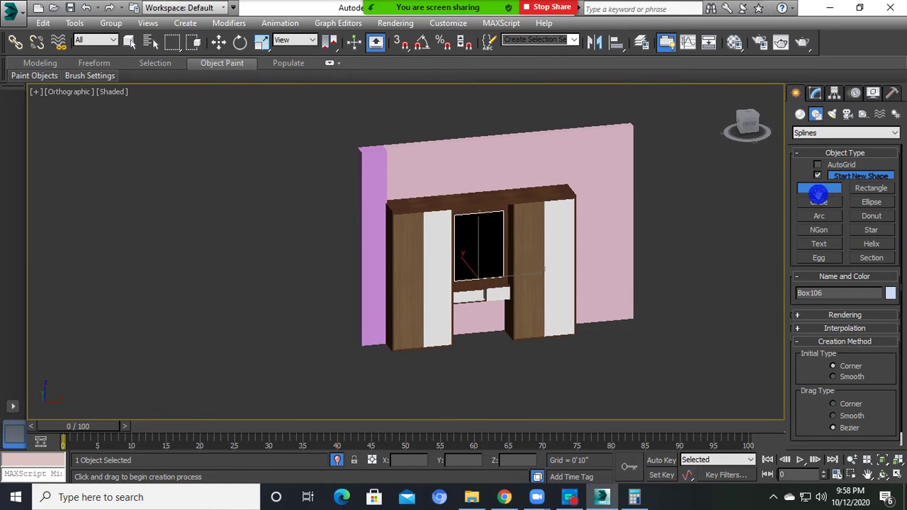
{"action": "scroll", "coordinate": [377, 300], "scroll_direction": "up", "scroll_amount": 3}
{"action": "scroll", "coordinate": [411, 415], "scroll_direction": "up", "scroll_amount": 2}
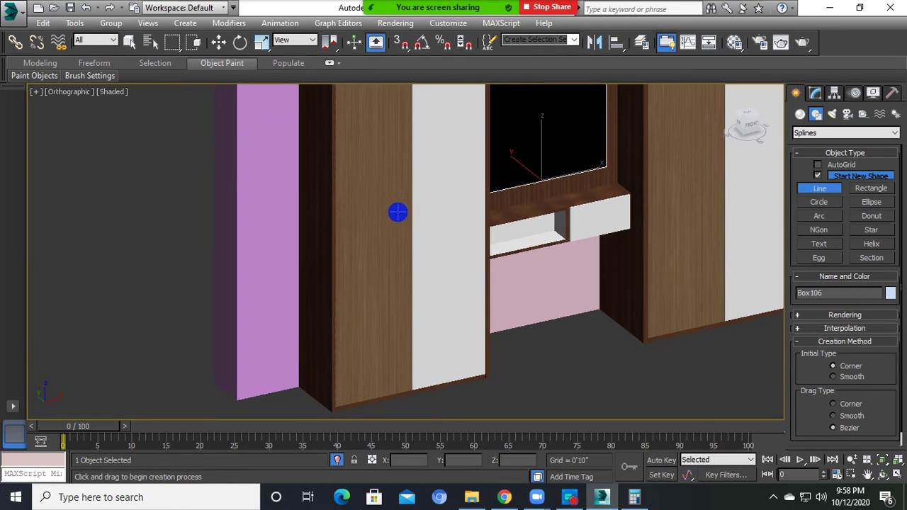
{"action": "scroll", "coordinate": [400, 259], "scroll_direction": "down", "scroll_amount": 2}
{"action": "middle_click_drag", "start_coordinate": [399, 257], "coordinate": [419, 257], "text": "alt"}
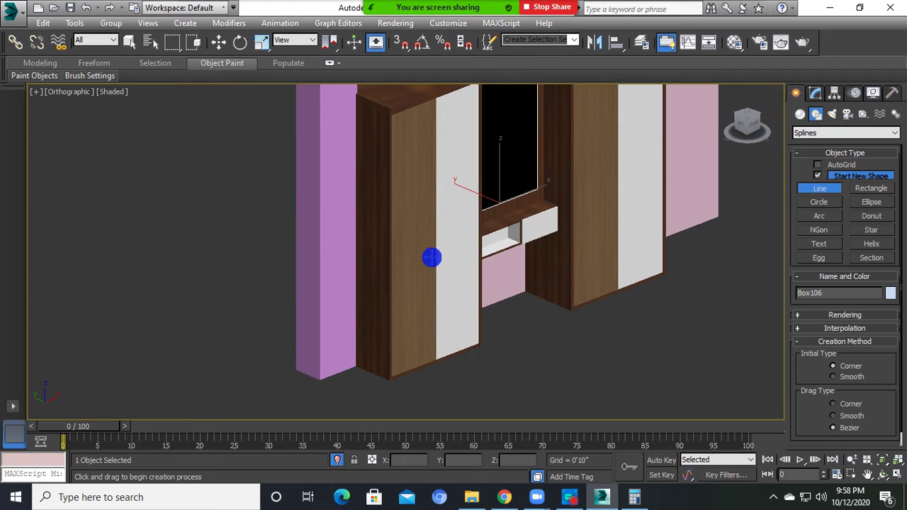
{"action": "scroll", "coordinate": [388, 391], "scroll_direction": "up", "scroll_amount": 2}
{"action": "key", "text": "F3"}
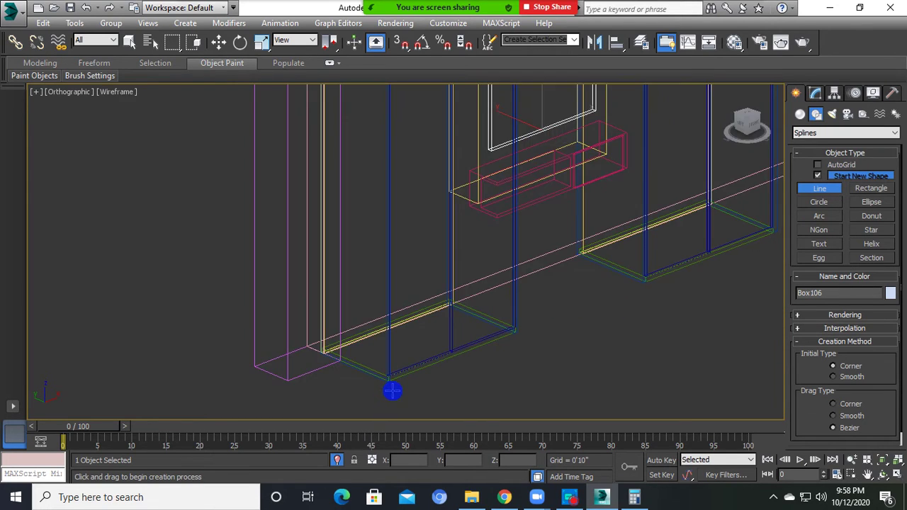
{"action": "key", "text": "F3"}
{"action": "key", "text": "s"}
{"action": "left_click", "coordinate": [386, 379]}
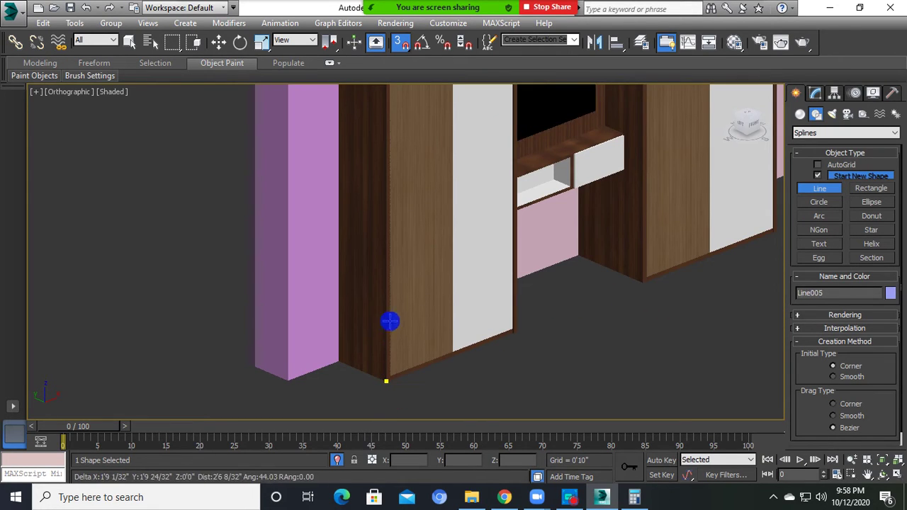
{"action": "scroll", "coordinate": [389, 320], "scroll_direction": "down", "scroll_amount": 2}
{"action": "middle_click_drag", "start_coordinate": [390, 225], "coordinate": [384, 280], "text": "alt"}
{"action": "right_click", "coordinate": [390, 303]}
- Draw a vertical Line spline from the left door's bottom corner to its top corner
{"action": "key", "text": "w"}
{"action": "left_click", "coordinate": [496, 288]}
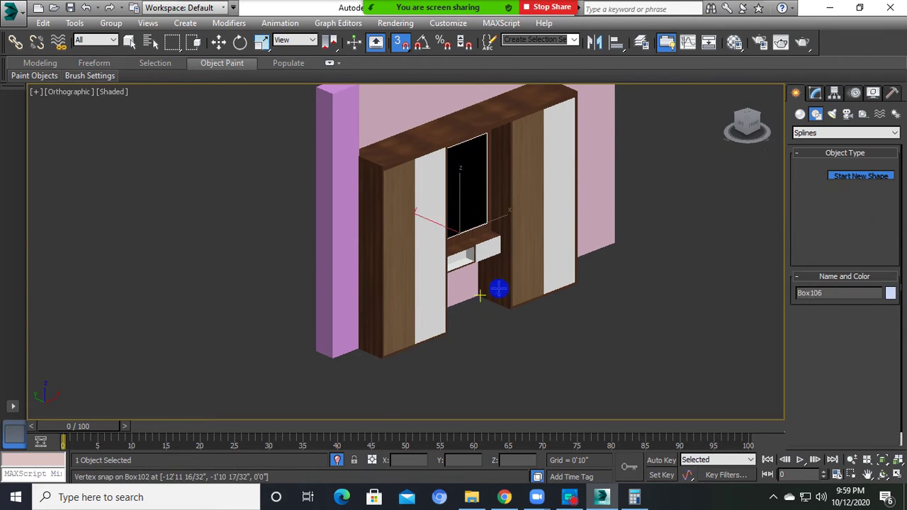
{"action": "scroll", "coordinate": [486, 257], "scroll_direction": "up", "scroll_amount": 2}
{"action": "scroll", "coordinate": [435, 243], "scroll_direction": "up", "scroll_amount": 2}
{"action": "middle_click_drag", "start_coordinate": [435, 242], "coordinate": [424, 200]}
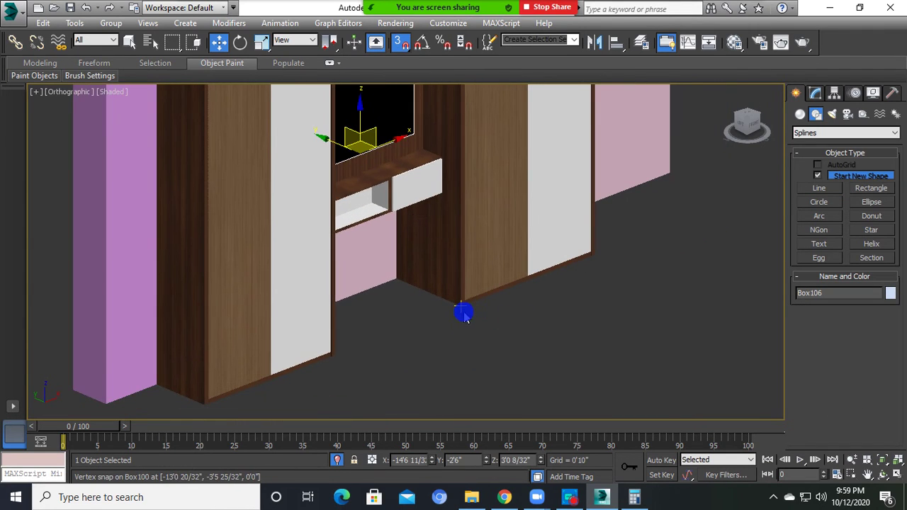
{"action": "left_click", "coordinate": [819, 188]}
{"action": "scroll", "coordinate": [436, 343], "scroll_direction": "down", "scroll_amount": 2}
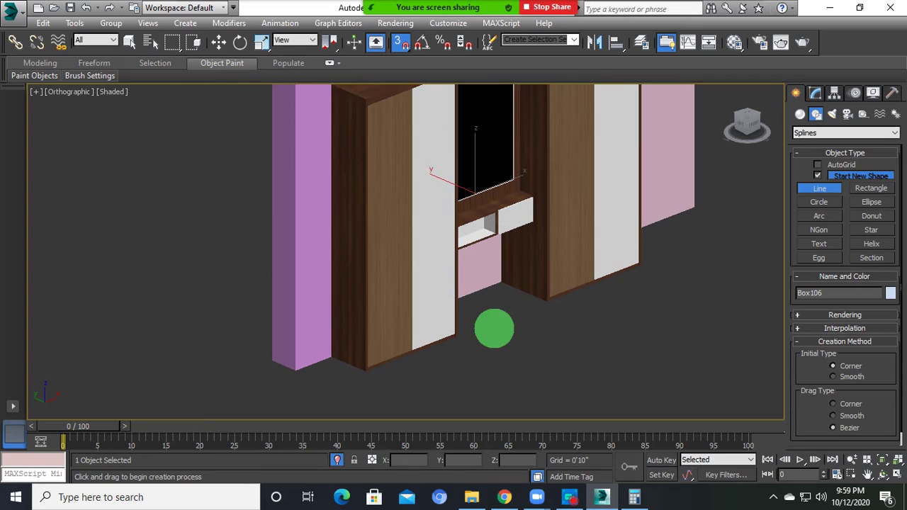
{"action": "left_click", "coordinate": [368, 370]}
{"action": "left_click", "coordinate": [360, 101]}
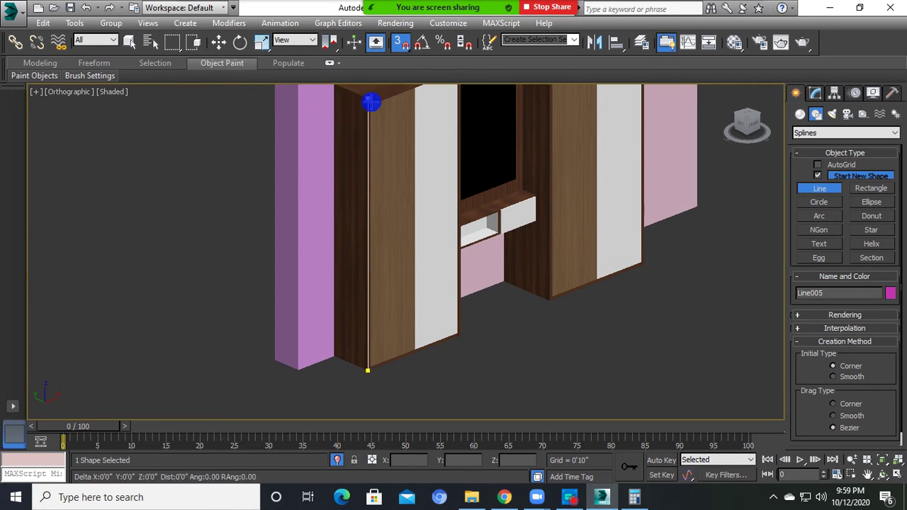
{"action": "right_click", "coordinate": [365, 102]}
- Enable the line in renderer and viewport as a thin radial tube, and turn snapping off
{"action": "left_click", "coordinate": [829, 316]}
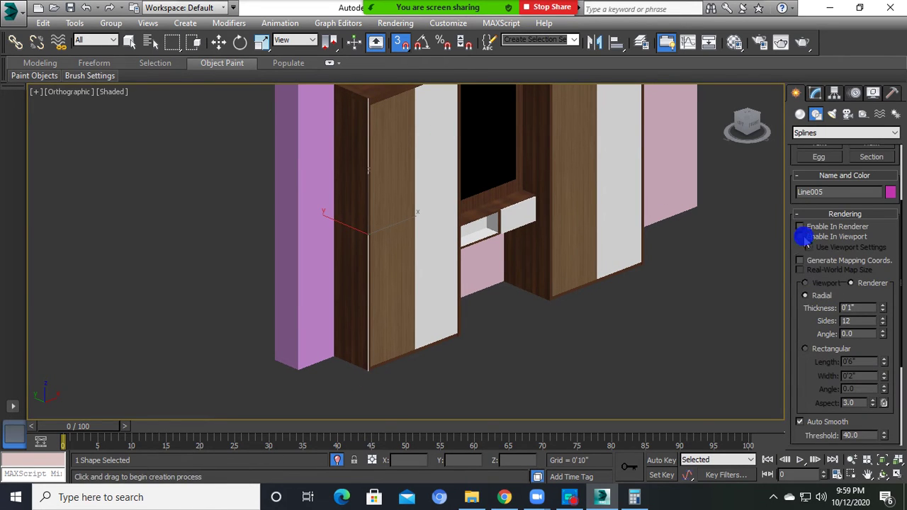
{"action": "left_click", "coordinate": [800, 237]}
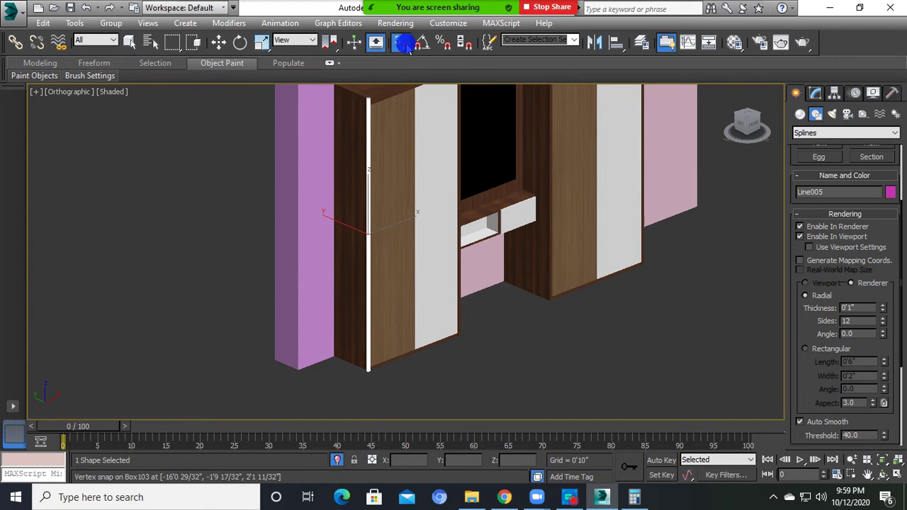
{"action": "left_click", "coordinate": [213, 173]}
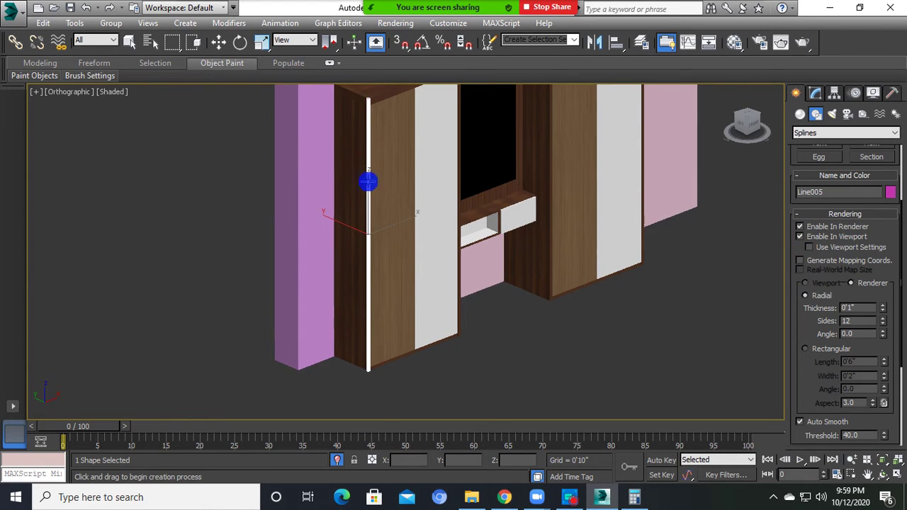
{"action": "left_click", "coordinate": [260, 42]}
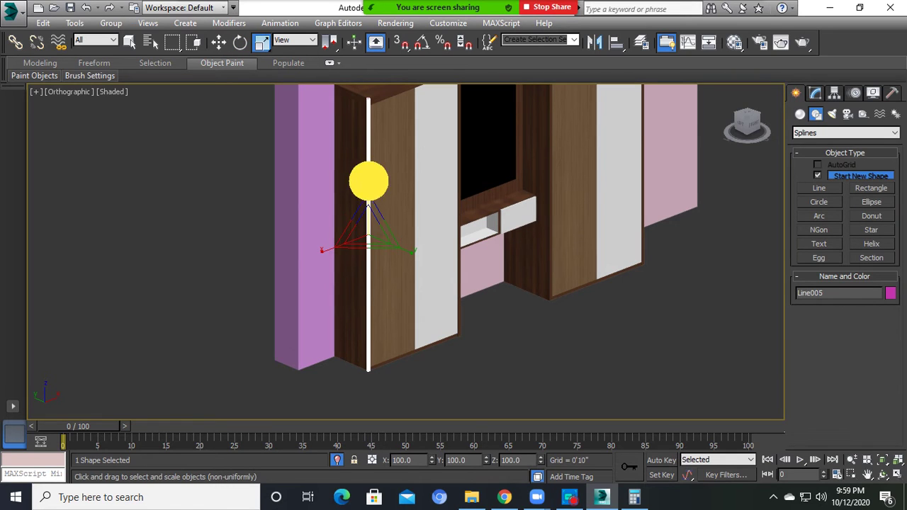
- Shorten the tube and snap it against the white panel edge, then view it from the front
{"action": "mouse_move", "coordinate": [369, 178]}
{"action": "left_mouse_down"}
{"action": "mouse_move", "coordinate": [367, 262]}
{"action": "mouse_move", "coordinate": [366, 182]}
{"action": "left_mouse_up"}
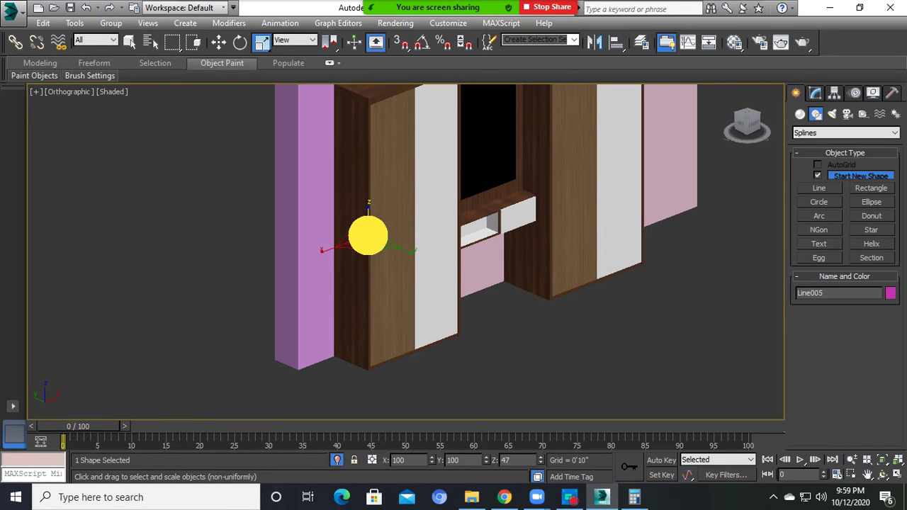
{"action": "key", "text": "w"}
{"action": "scroll", "coordinate": [330, 236], "scroll_direction": "up", "scroll_amount": 2}
{"action": "middle_click_drag", "start_coordinate": [330, 237], "coordinate": [376, 251], "text": "alt"}
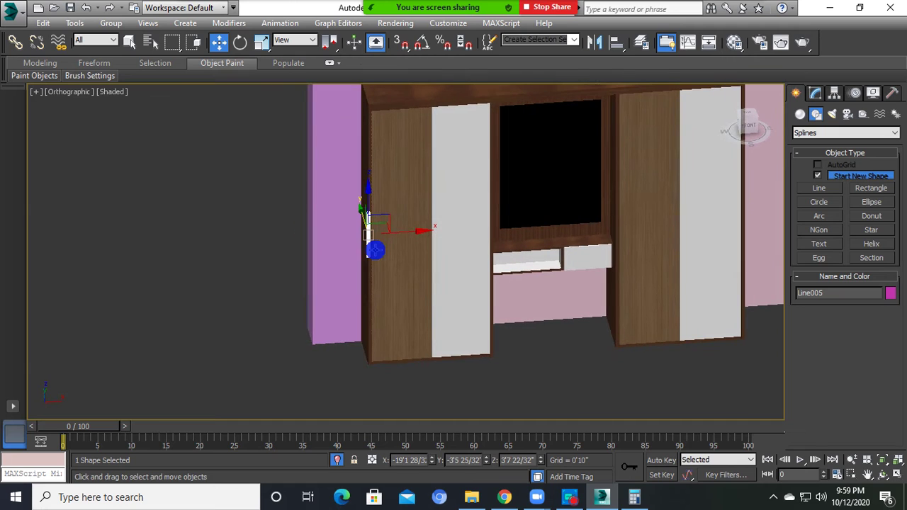
{"action": "key", "text": "s"}
{"action": "left_click_drag", "start_coordinate": [395, 231], "coordinate": [438, 226]}
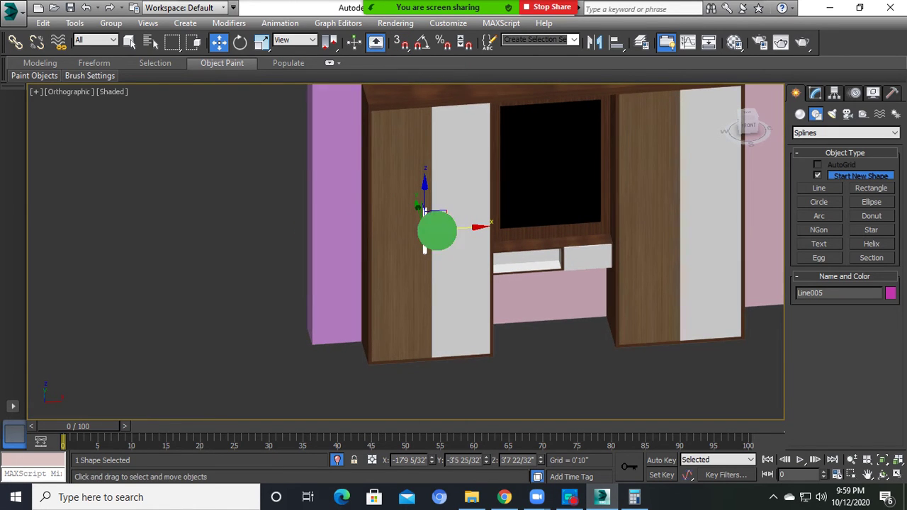
{"action": "key", "text": "f"}
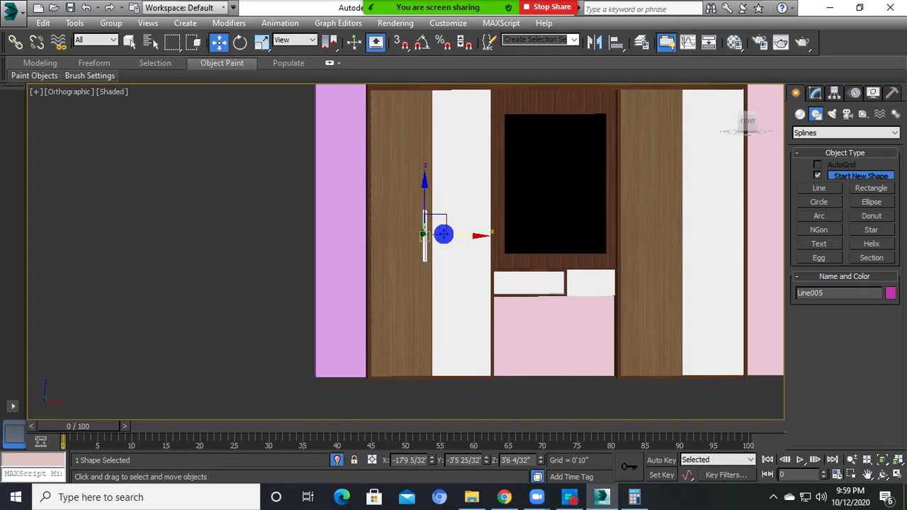
{"action": "scroll", "coordinate": [444, 233], "scroll_direction": "up", "scroll_amount": 5}
- Lower the handle slightly on the door and scale it down to about 50 percent
{"action": "left_click", "coordinate": [261, 42]}
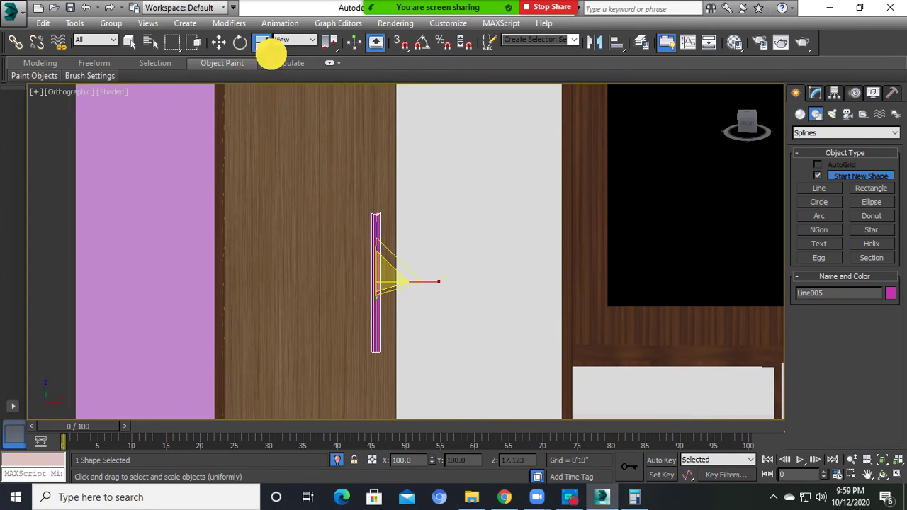
{"action": "middle_click_drag", "start_coordinate": [425, 319], "coordinate": [383, 347], "text": "alt"}
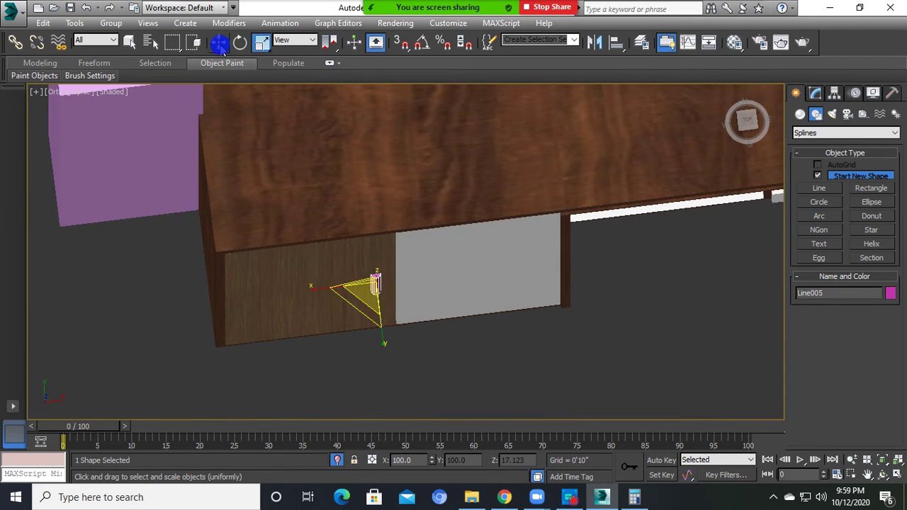
{"action": "left_click", "coordinate": [220, 44]}
{"action": "left_click_drag", "start_coordinate": [370, 245], "coordinate": [370, 257]}
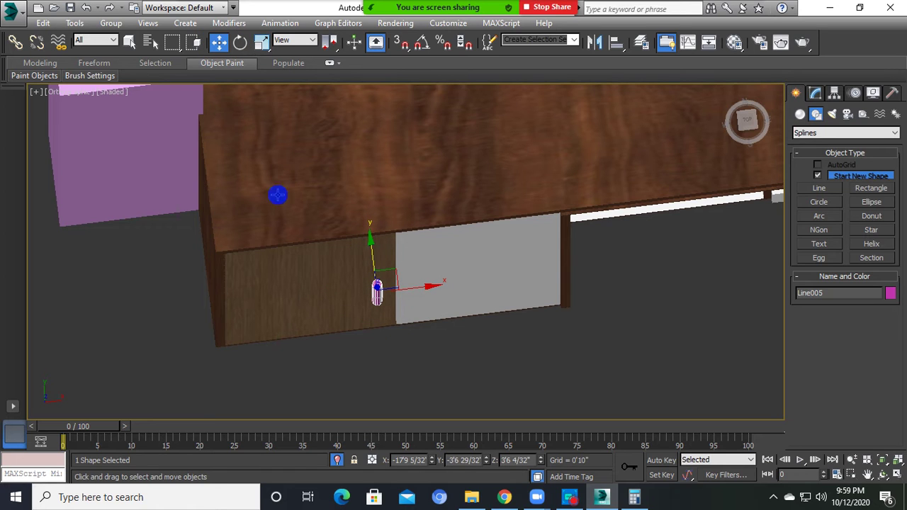
{"action": "left_click", "coordinate": [261, 43]}
{"action": "mouse_move", "coordinate": [376, 299]}
{"action": "left_mouse_down"}
{"action": "mouse_move", "coordinate": [400, 365]}
{"action": "mouse_move", "coordinate": [378, 307]}
{"action": "left_mouse_up"}
{"action": "middle_click_drag", "start_coordinate": [378, 307], "coordinate": [385, 251], "text": "alt"}
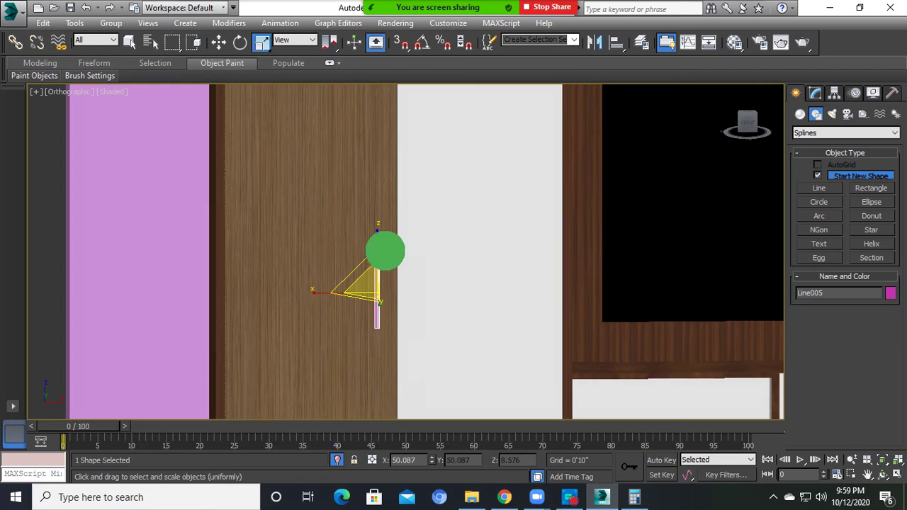
{"action": "left_click", "coordinate": [218, 43]}
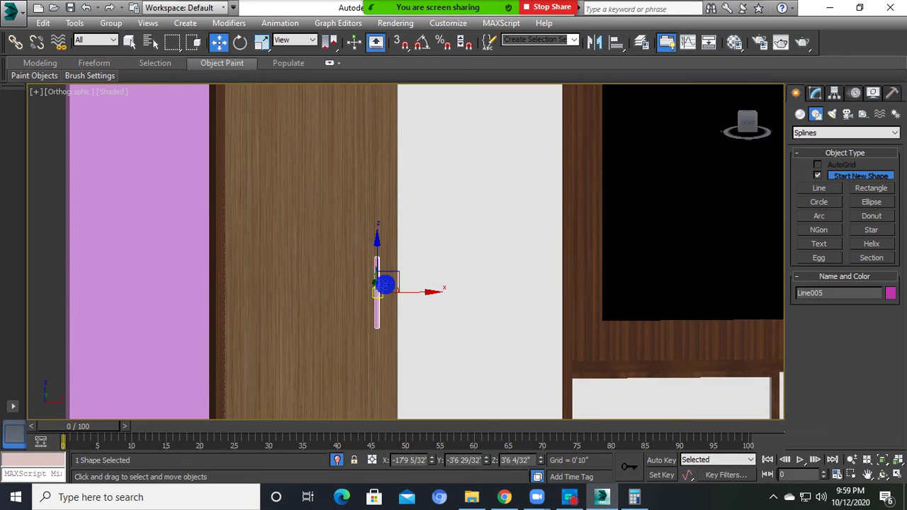
{"action": "right_click", "coordinate": [381, 281]}
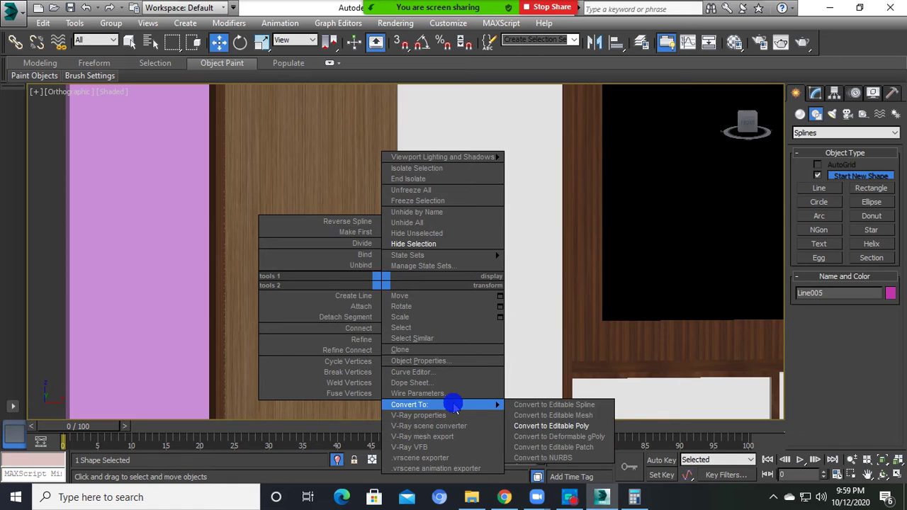
- Convert the handle to an editable poly and nudge it slightly to the right
{"action": "left_click", "coordinate": [542, 426]}
{"action": "left_click", "coordinate": [403, 274]}
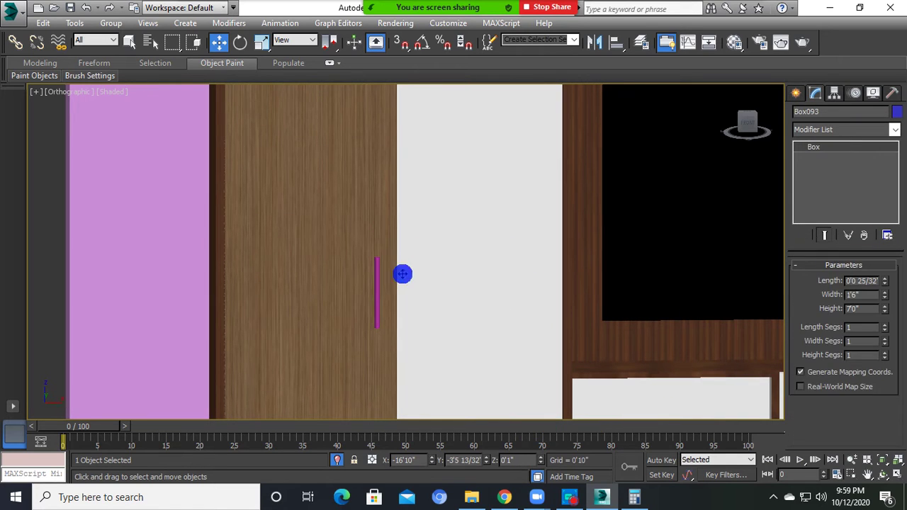
{"action": "left_click", "coordinate": [376, 283]}
{"action": "scroll", "coordinate": [383, 291], "scroll_direction": "up", "scroll_amount": 5}
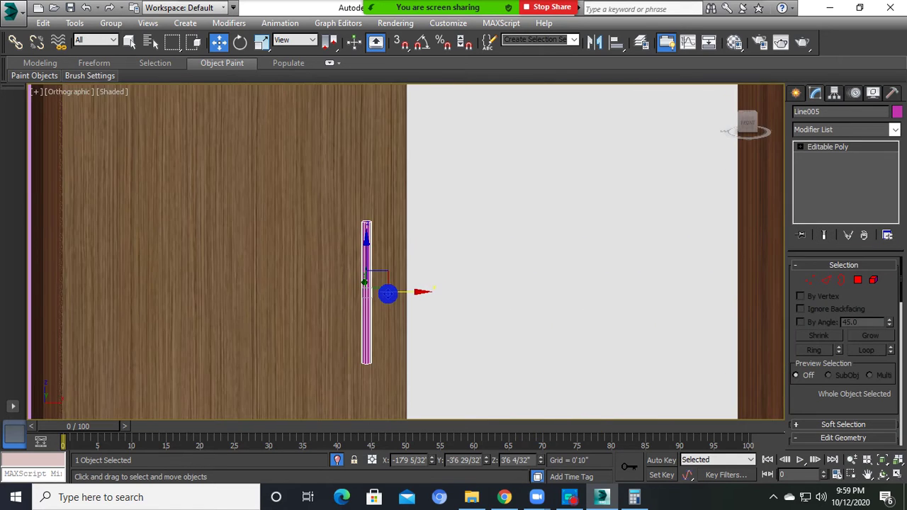
{"action": "left_click_drag", "start_coordinate": [386, 292], "coordinate": [410, 292]}
{"action": "scroll", "coordinate": [410, 292], "scroll_direction": "down", "scroll_amount": 3}
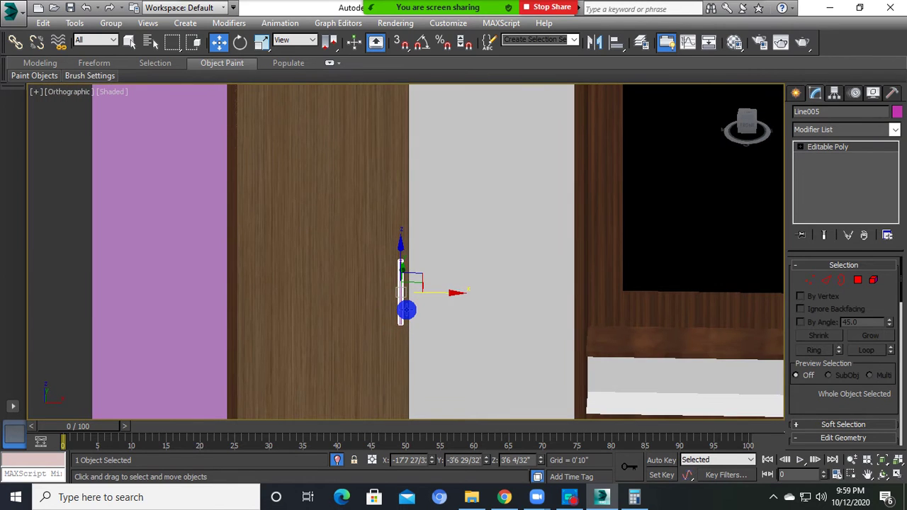
{"action": "scroll", "coordinate": [406, 309], "scroll_direction": "up", "scroll_amount": 3}
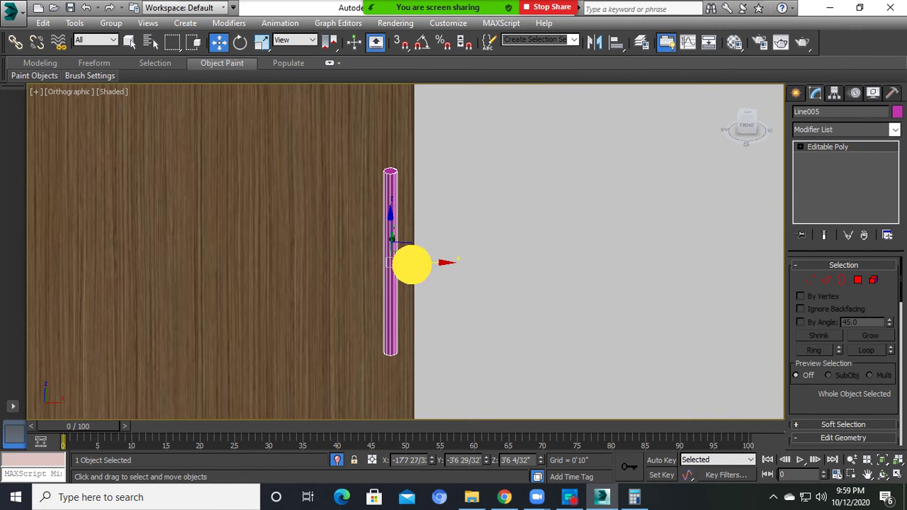
- Shift-drag a copy of the handle to the right, creating Line006 beside it
{"action": "left_click_drag", "start_coordinate": [411, 259], "coordinate": [458, 273], "text": "shift"}
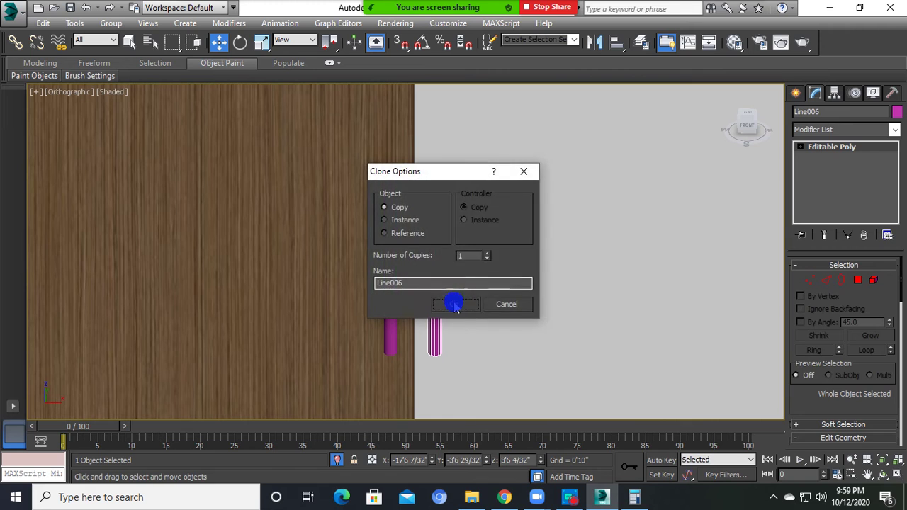
{"action": "left_click", "coordinate": [453, 302]}
{"action": "scroll", "coordinate": [439, 241], "scroll_direction": "down", "scroll_amount": 2}
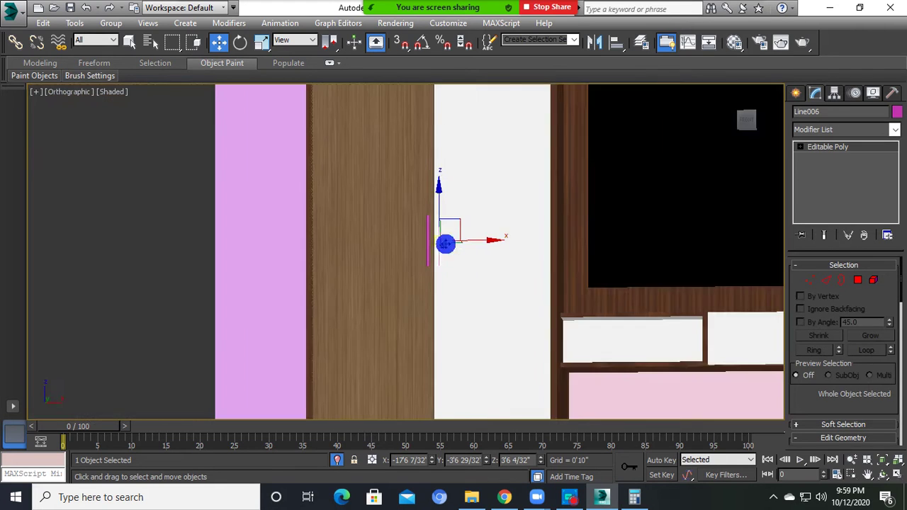
{"action": "scroll", "coordinate": [446, 245], "scroll_direction": "down", "scroll_amount": 2}
{"action": "scroll", "coordinate": [474, 275], "scroll_direction": "up", "scroll_amount": 2}
{"action": "left_click", "coordinate": [233, 196]}
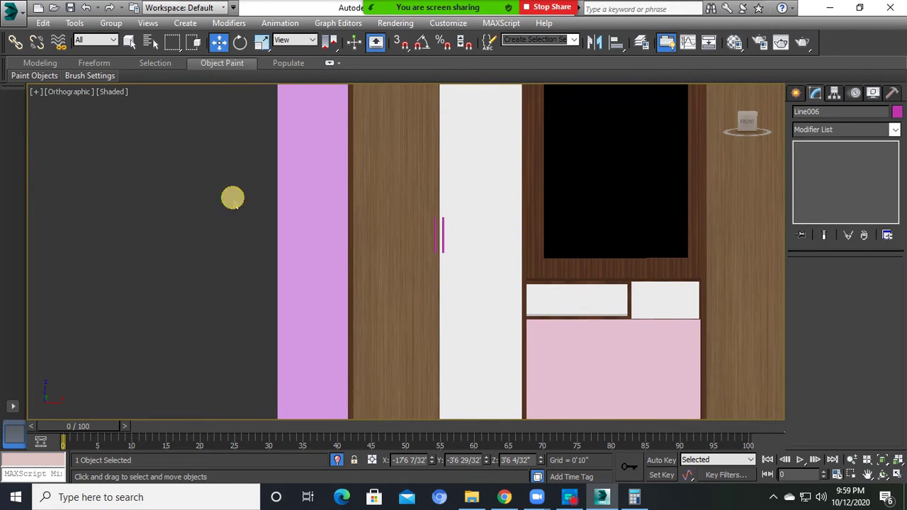
{"action": "scroll", "coordinate": [496, 285], "scroll_direction": "down", "scroll_amount": 3}
- Switch to a front wireframe view and select the copied handle
{"action": "key", "text": "f"}
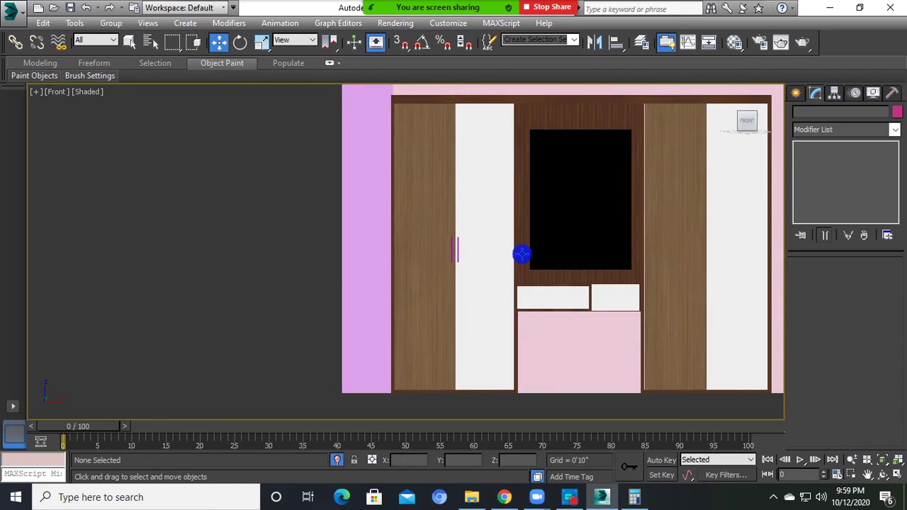
{"action": "key", "text": "F3"}
{"action": "scroll", "coordinate": [474, 255], "scroll_direction": "up", "scroll_amount": 2}
{"action": "scroll", "coordinate": [486, 203], "scroll_direction": "up", "scroll_amount": 2}
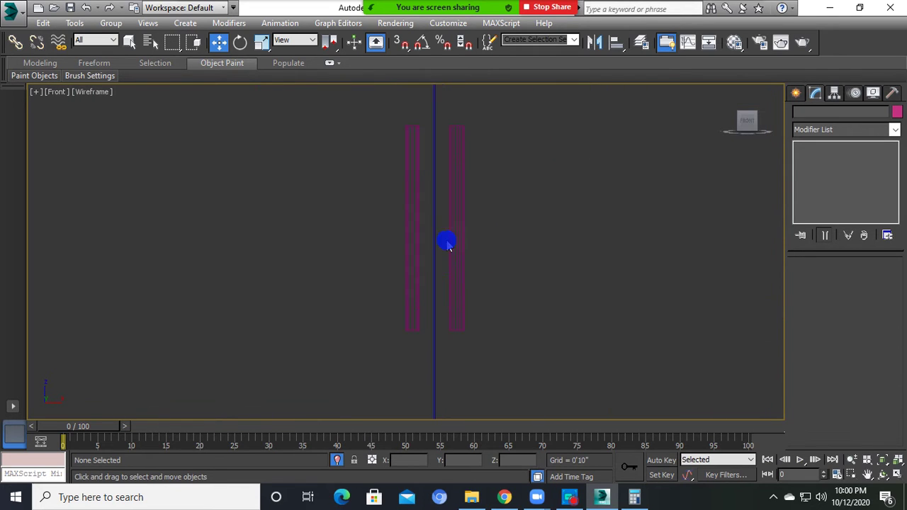
{"action": "scroll", "coordinate": [446, 243], "scroll_direction": "down", "scroll_amount": 1}
{"action": "left_click", "coordinate": [449, 211]}
{"action": "scroll", "coordinate": [449, 211], "scroll_direction": "down", "scroll_amount": 2}
{"action": "scroll", "coordinate": [465, 226], "scroll_direction": "down", "scroll_amount": 1}
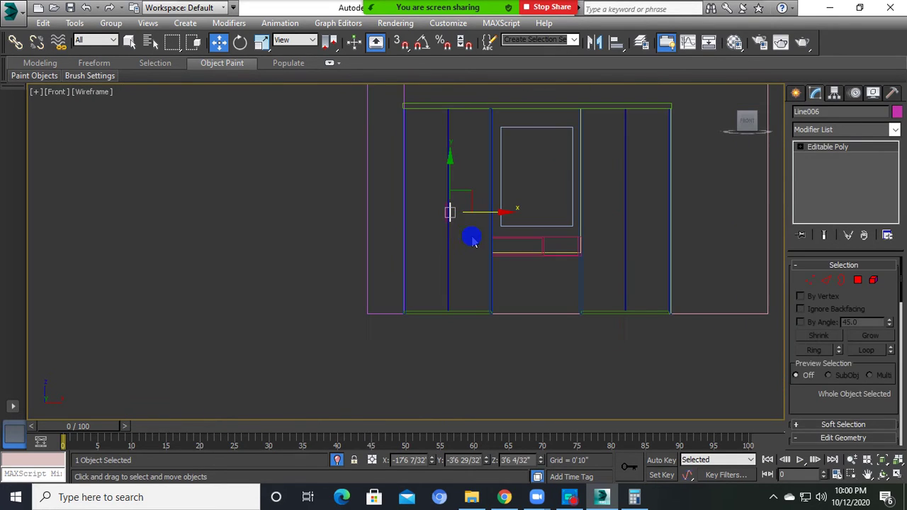
{"action": "scroll", "coordinate": [439, 269], "scroll_direction": "down", "scroll_amount": 1}
{"action": "scroll", "coordinate": [418, 280], "scroll_direction": "down", "scroll_amount": 1}
- Check the handle selections, return to shaded display, and select only the left handle Line005
{"action": "left_click", "coordinate": [311, 254]}
{"action": "scroll", "coordinate": [581, 304], "scroll_direction": "up", "scroll_amount": 2}
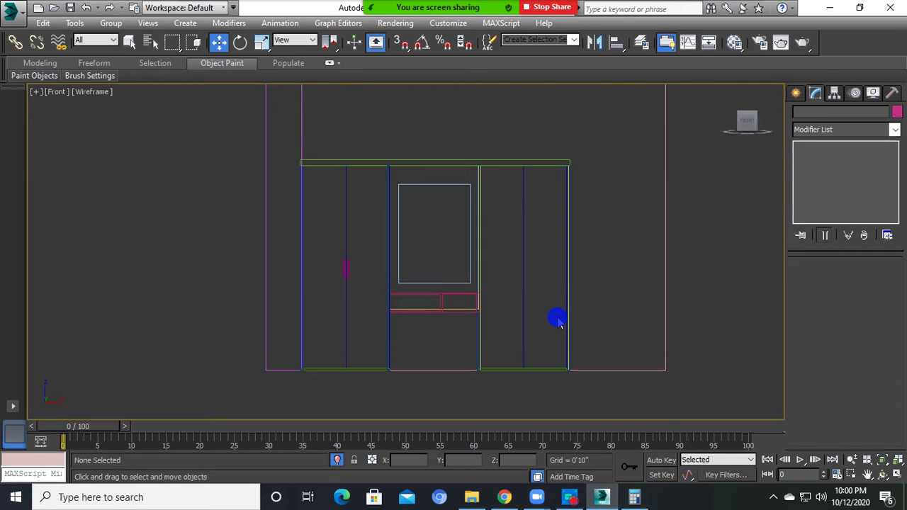
{"action": "scroll", "coordinate": [347, 276], "scroll_direction": "up", "scroll_amount": 3}
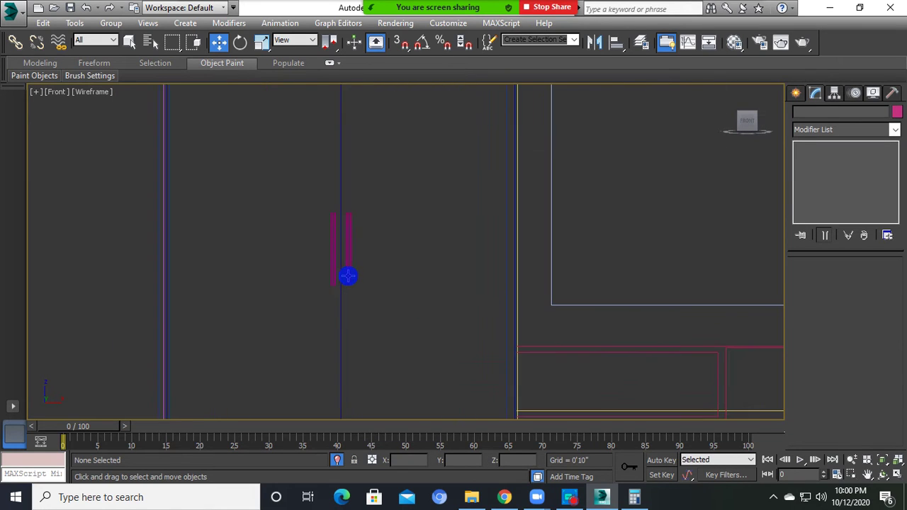
{"action": "left_click", "coordinate": [347, 245]}
{"action": "scroll", "coordinate": [385, 145], "scroll_direction": "down", "scroll_amount": 2}
{"action": "left_click", "coordinate": [336, 168], "text": "ctrl"}
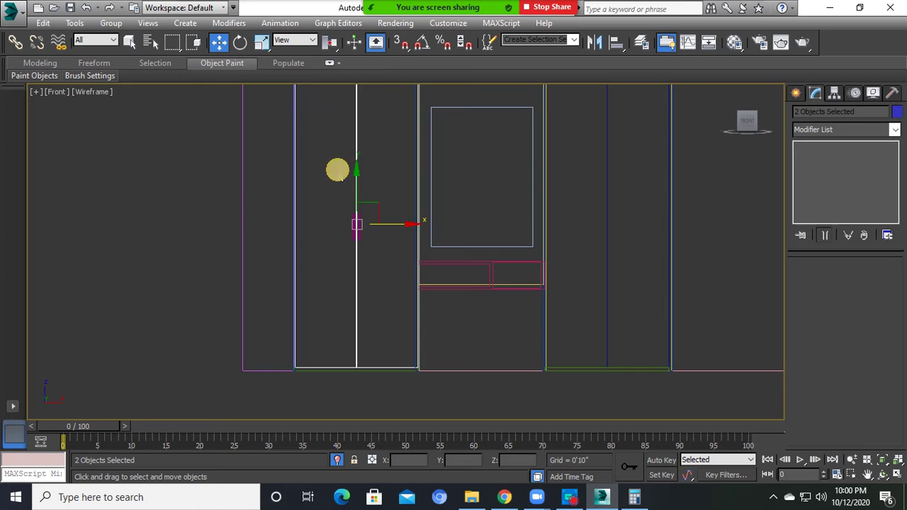
{"action": "scroll", "coordinate": [386, 228], "scroll_direction": "down", "scroll_amount": 2}
{"action": "scroll", "coordinate": [425, 234], "scroll_direction": "up", "scroll_amount": 2}
{"action": "left_click", "coordinate": [445, 289], "text": "ctrl"}
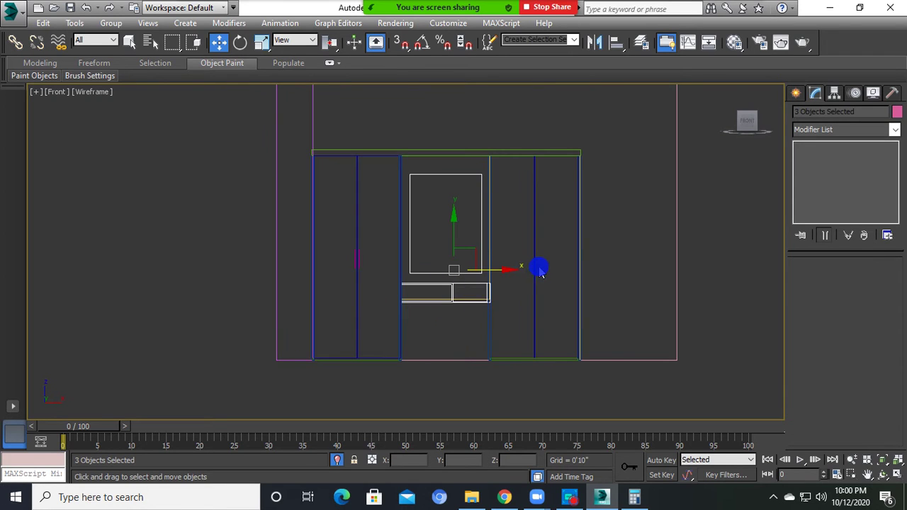
{"action": "key", "text": "F3"}
{"action": "scroll", "coordinate": [365, 275], "scroll_direction": "up", "scroll_amount": 2}
{"action": "scroll", "coordinate": [352, 255], "scroll_direction": "up", "scroll_amount": 2}
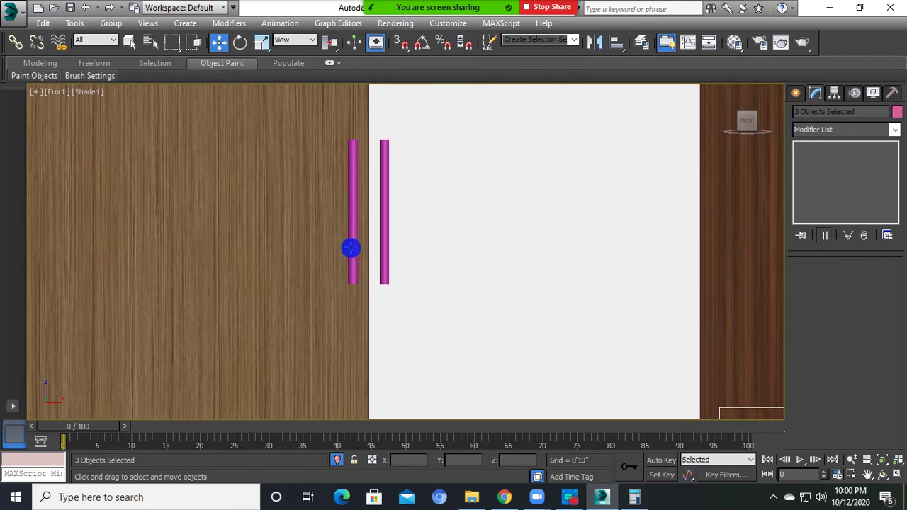
{"action": "left_click", "coordinate": [348, 245]}
- Open the Material Editor and make slot 5 a VRayMtl material
{"action": "key", "text": "m"}
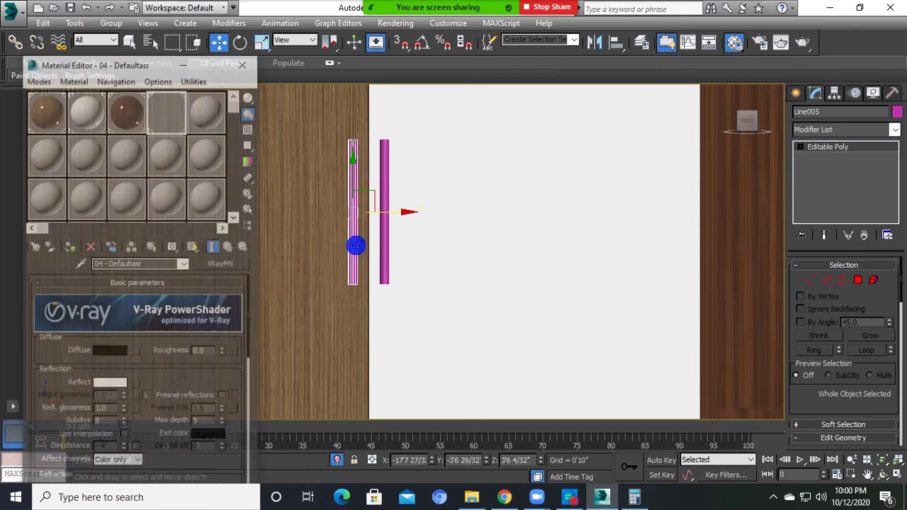
{"action": "scroll", "coordinate": [369, 250], "scroll_direction": "down", "scroll_amount": 2}
{"action": "left_click", "coordinate": [212, 115]}
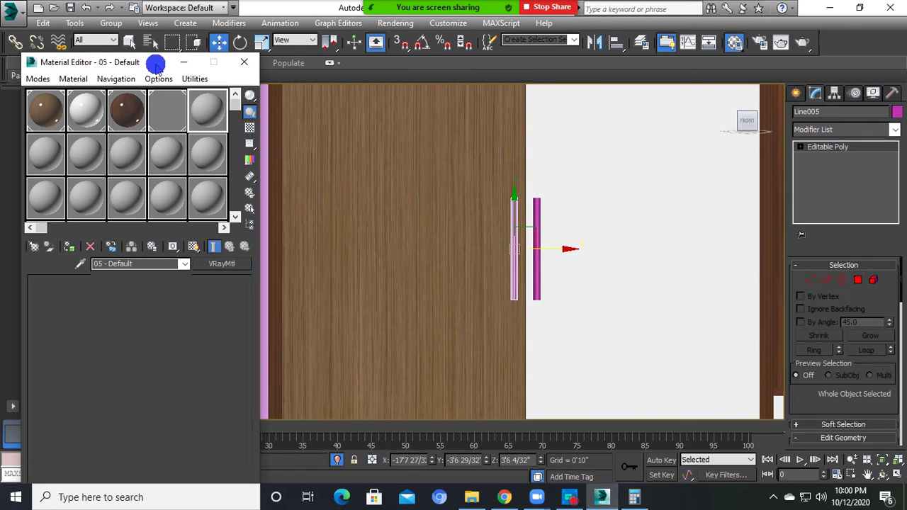
{"action": "left_click_drag", "start_coordinate": [156, 62], "coordinate": [169, 29]}
{"action": "left_click", "coordinate": [183, 79]}
{"action": "left_click", "coordinate": [209, 76]}
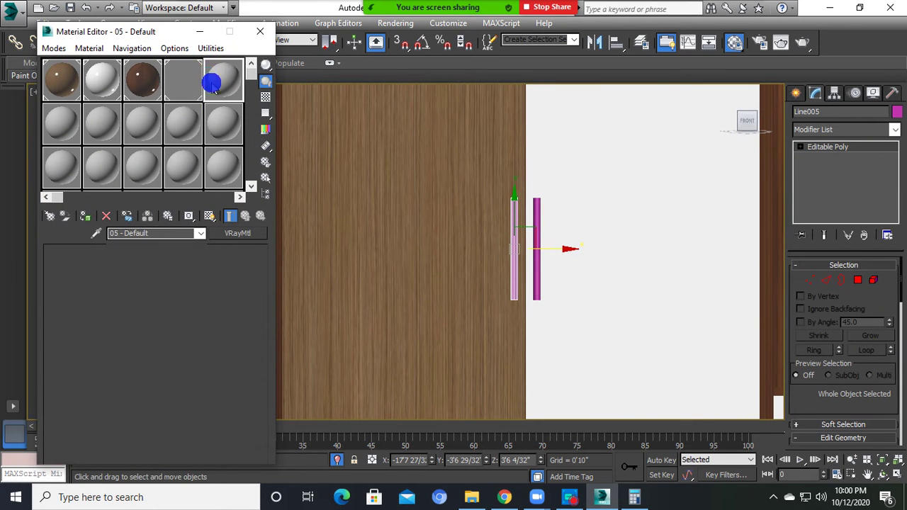
{"action": "left_click", "coordinate": [235, 236]}
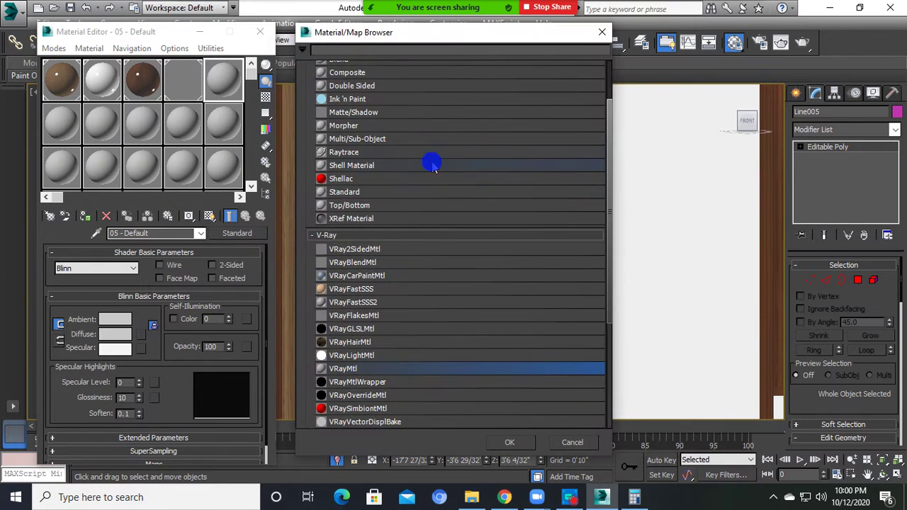
{"action": "double_click", "coordinate": [338, 369]}
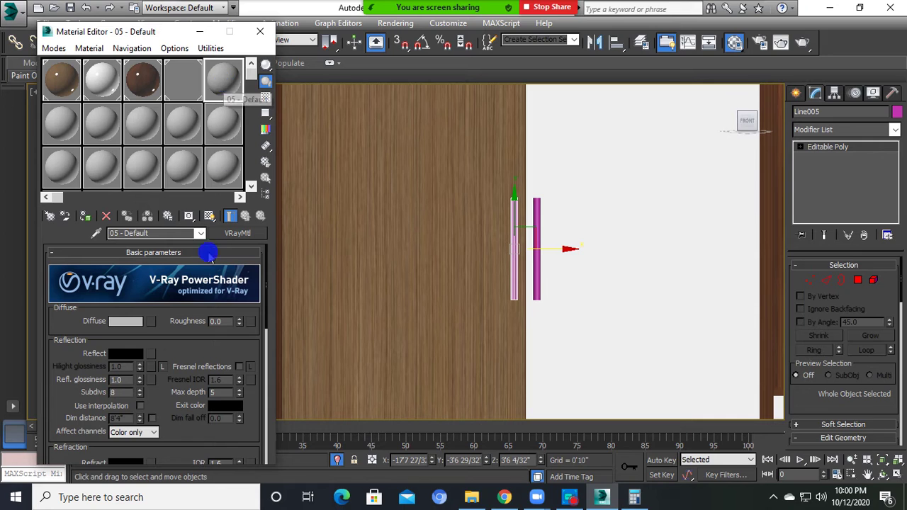
- Set Diffuse black, Reflect light grey 158, glossiness 0.84, and assign it to the handle
{"action": "left_click", "coordinate": [125, 321]}
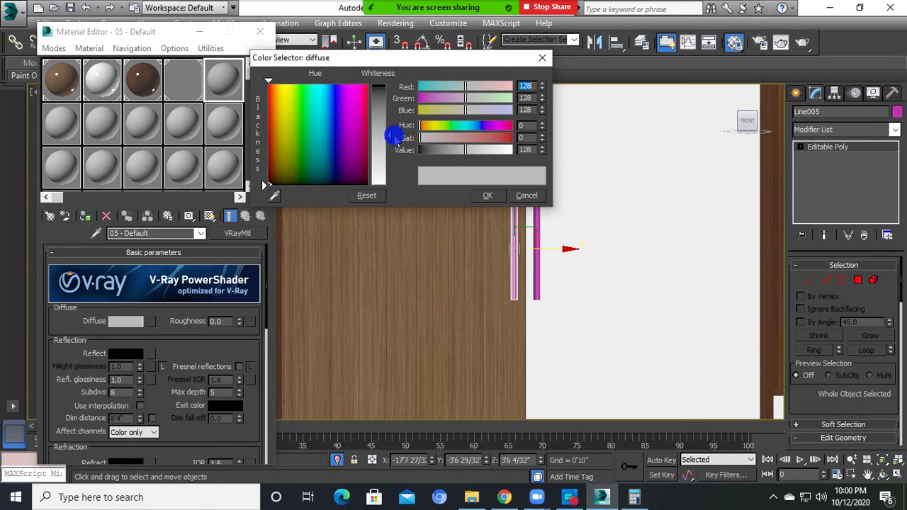
{"action": "left_click", "coordinate": [382, 84]}
{"action": "left_click", "coordinate": [491, 197]}
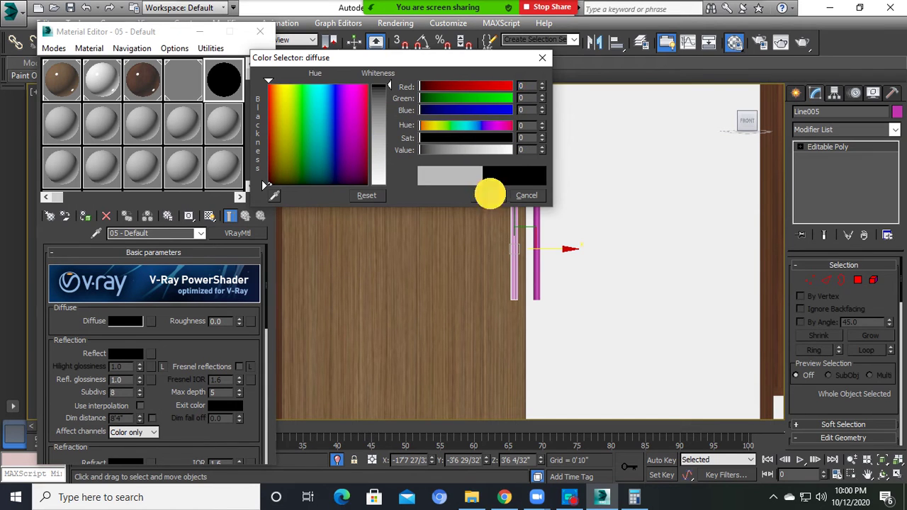
{"action": "left_click", "coordinate": [131, 354]}
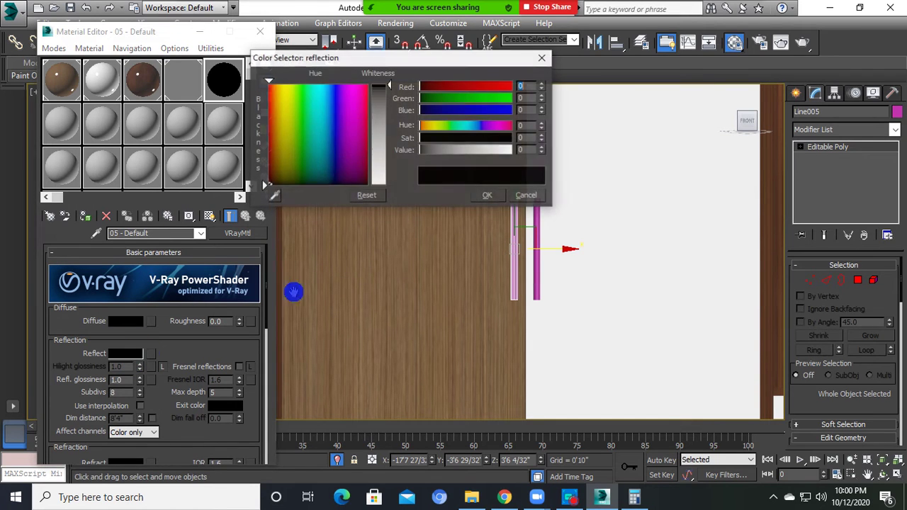
{"action": "double_click", "coordinate": [525, 85]}
{"action": "type", "text": "158"}
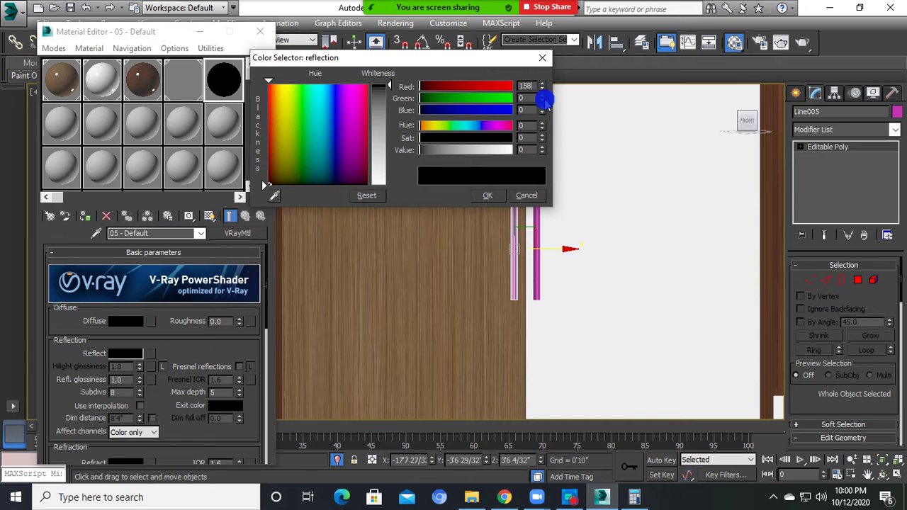
{"action": "double_click", "coordinate": [532, 98]}
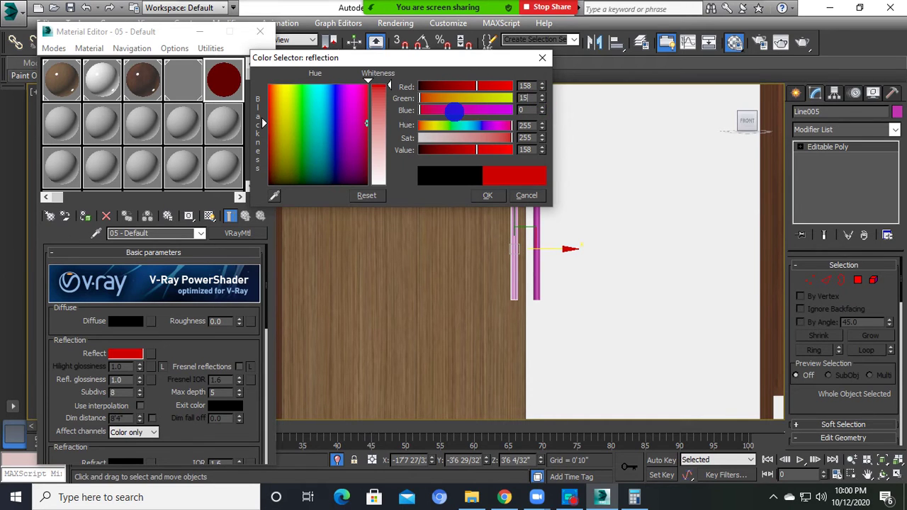
{"action": "type", "text": "158"}
{"action": "double_click", "coordinate": [530, 110]}
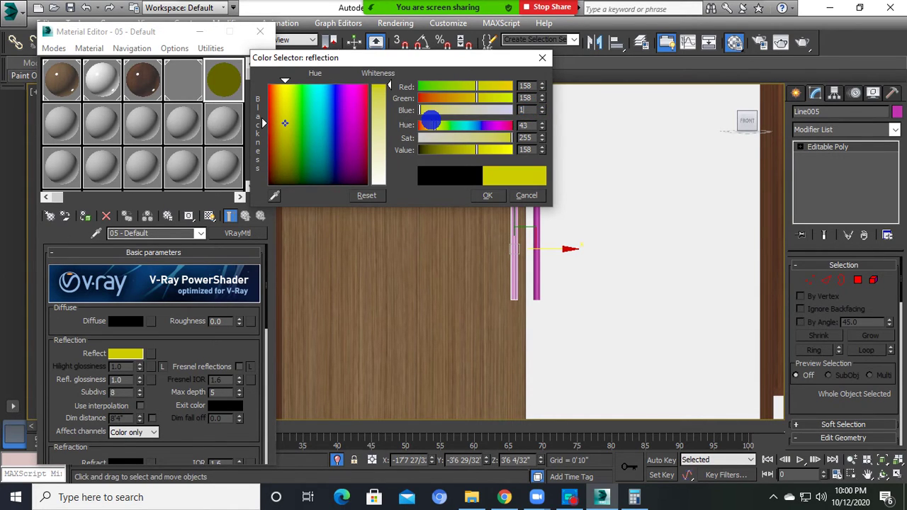
{"action": "type", "text": "58"}
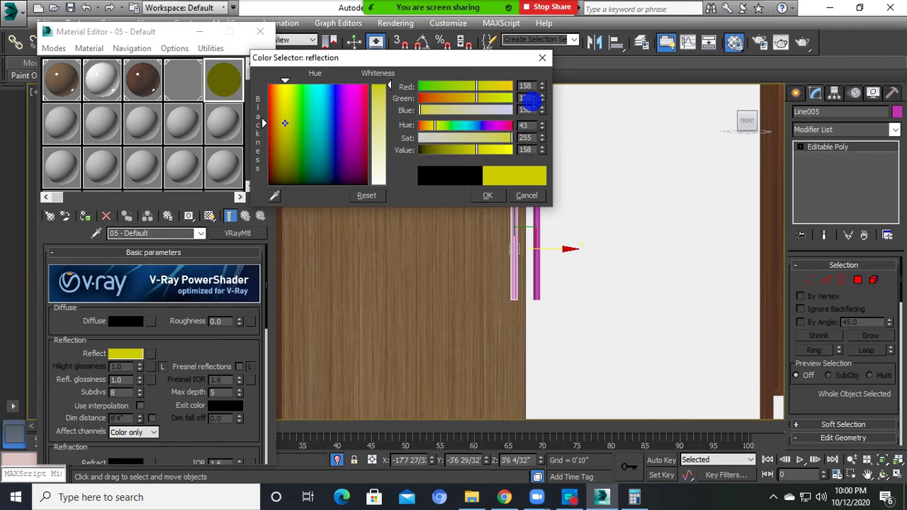
{"action": "left_click", "coordinate": [491, 197]}
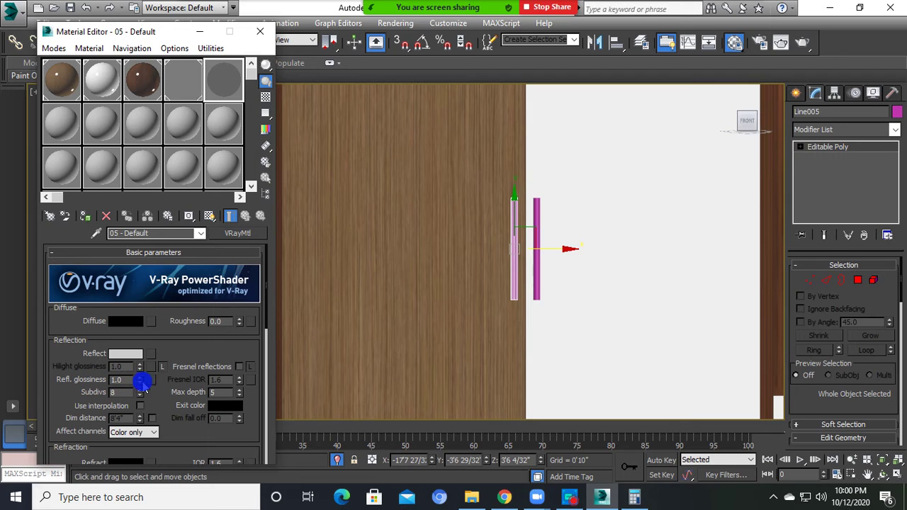
{"action": "left_click_drag", "start_coordinate": [134, 380], "coordinate": [56, 379]}
{"action": "type", "text": "0.84"}
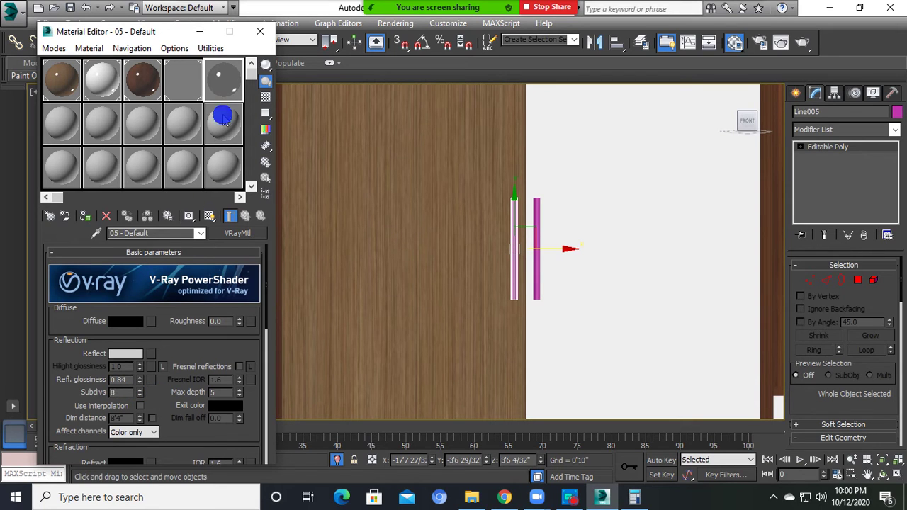
{"action": "left_click", "coordinate": [81, 216]}
- Keep the handle material by renaming it 05 - DefaultaEQEW on assignment
{"action": "left_click", "coordinate": [404, 241]}
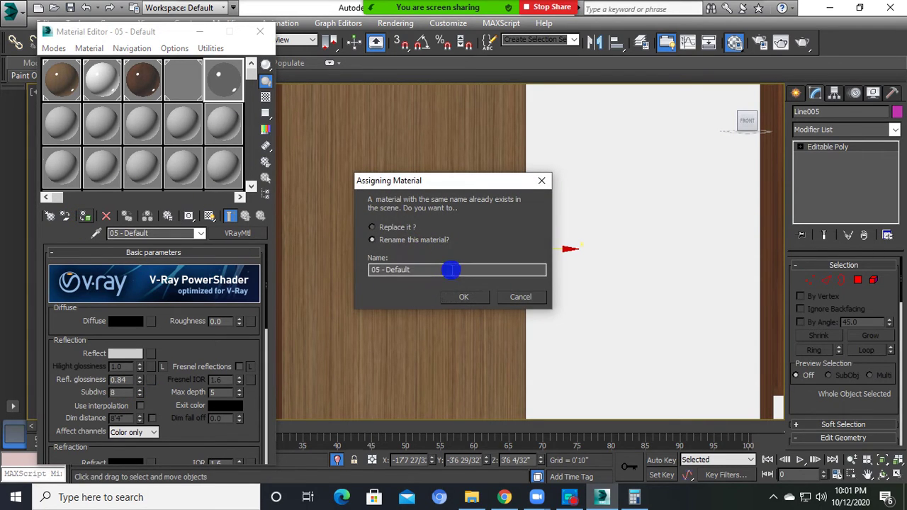
{"action": "type", "text": "aEQEW"}
{"action": "left_click", "coordinate": [464, 297]}
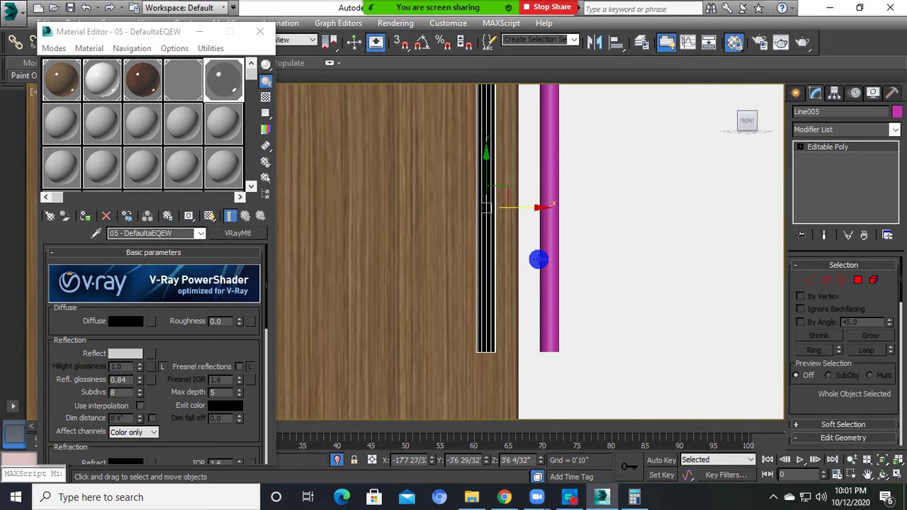
- Select the second handle bar and zoom out to confirm both handles are black
{"action": "left_click", "coordinate": [548, 252]}
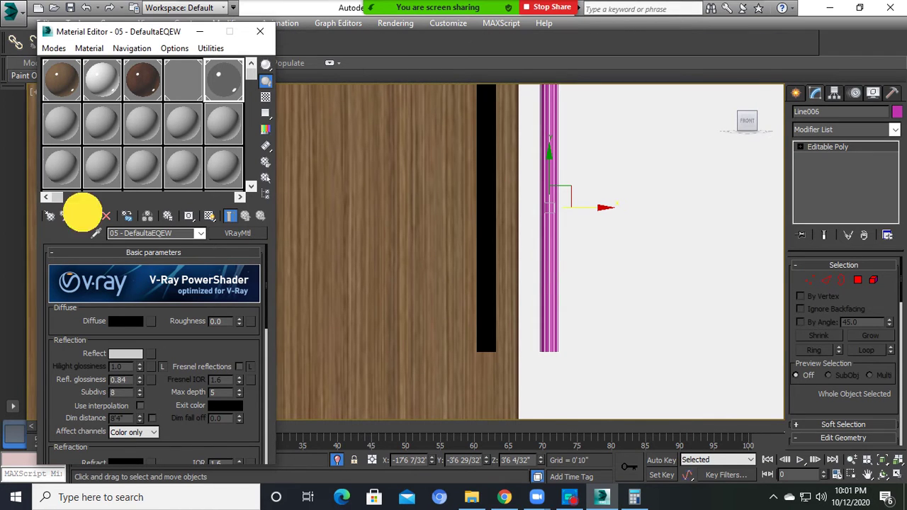
{"action": "scroll", "coordinate": [380, 233], "scroll_direction": "down", "scroll_amount": 2}
{"action": "scroll", "coordinate": [425, 269], "scroll_direction": "down", "scroll_amount": 3}
{"action": "scroll", "coordinate": [448, 294], "scroll_direction": "down", "scroll_amount": 2}
{"action": "scroll", "coordinate": [419, 353], "scroll_direction": "up", "scroll_amount": 3}
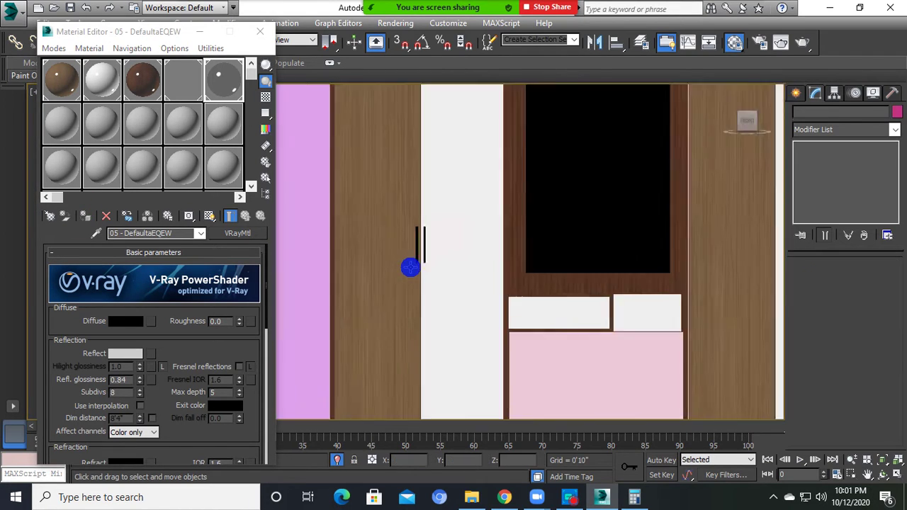
{"action": "scroll", "coordinate": [411, 265], "scroll_direction": "up", "scroll_amount": 1}
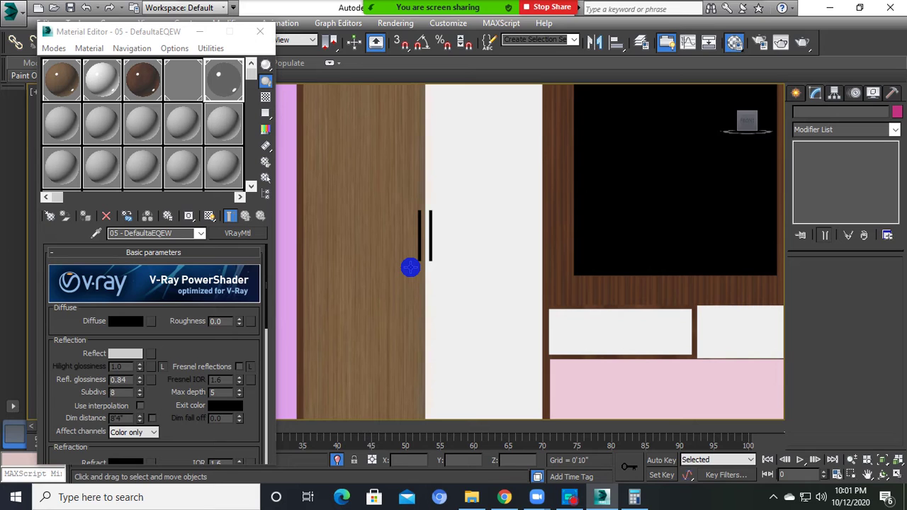
{"action": "scroll", "coordinate": [412, 267], "scroll_direction": "down", "scroll_amount": 2}
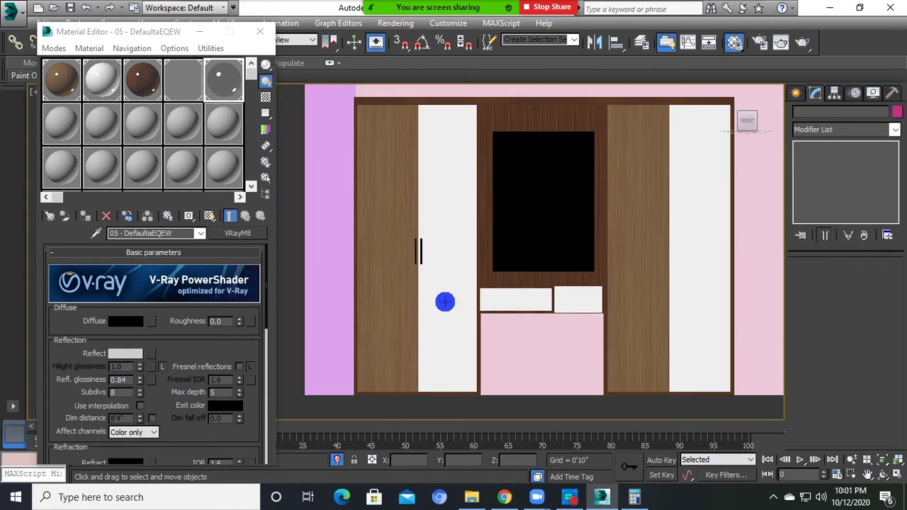
{"action": "scroll", "coordinate": [506, 318], "scroll_direction": "down", "scroll_amount": 1}
{"action": "scroll", "coordinate": [506, 316], "scroll_direction": "down", "scroll_amount": 3}
{"action": "scroll", "coordinate": [447, 300], "scroll_direction": "up", "scroll_amount": 2}
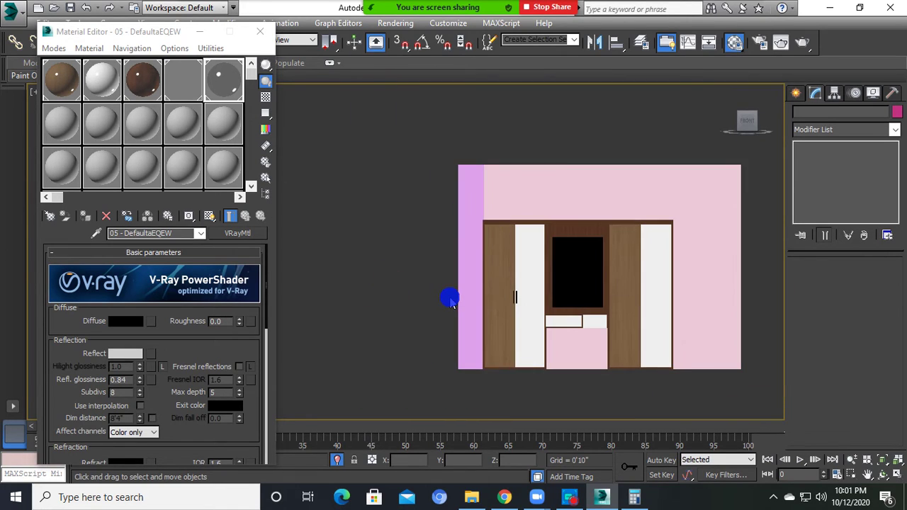
{"action": "scroll", "coordinate": [450, 299], "scroll_direction": "up", "scroll_amount": 3}
{"action": "scroll", "coordinate": [557, 314], "scroll_direction": "up", "scroll_amount": 2}
{"action": "left_click", "coordinate": [480, 283]}
- Switch between perspective and front views of the wardrobe and clear the selection
{"action": "key", "text": "p"}
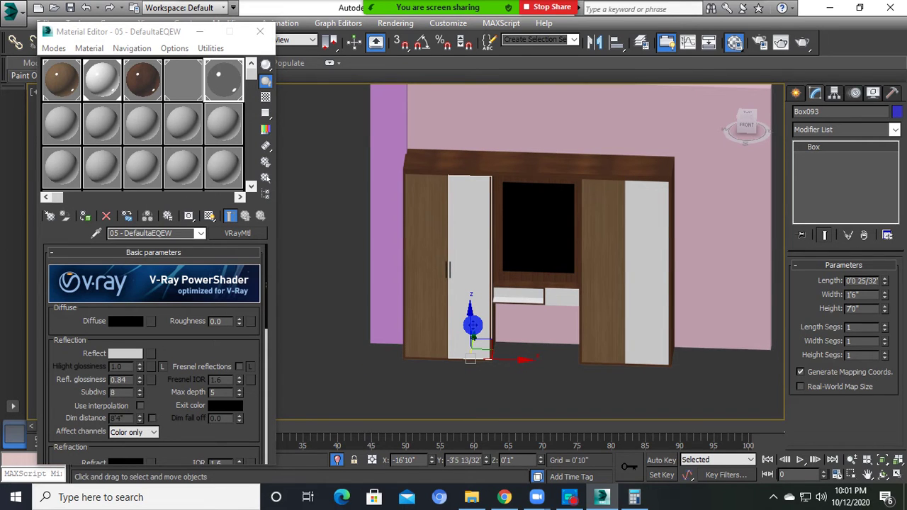
{"action": "key", "text": "f"}
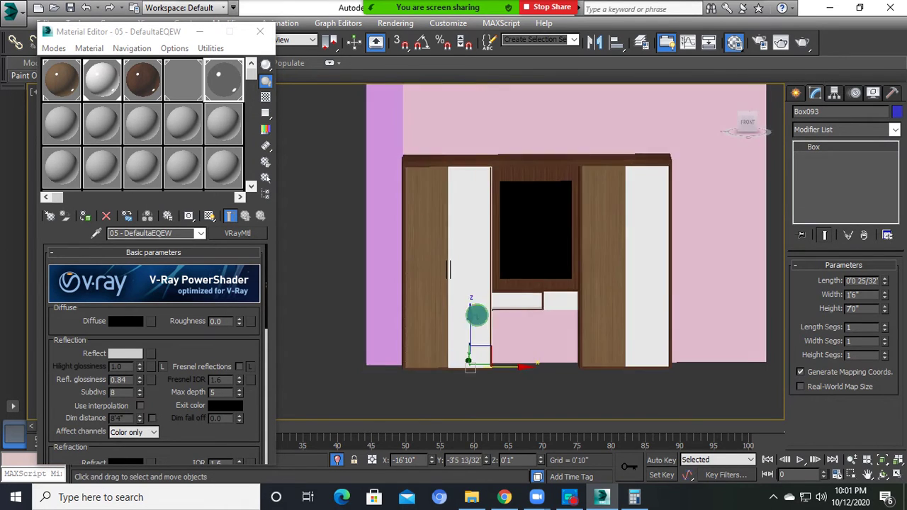
{"action": "key", "text": "p"}
{"action": "middle_click_drag", "start_coordinate": [458, 347], "coordinate": [348, 249], "text": "alt"}
{"action": "left_click", "coordinate": [348, 249]}
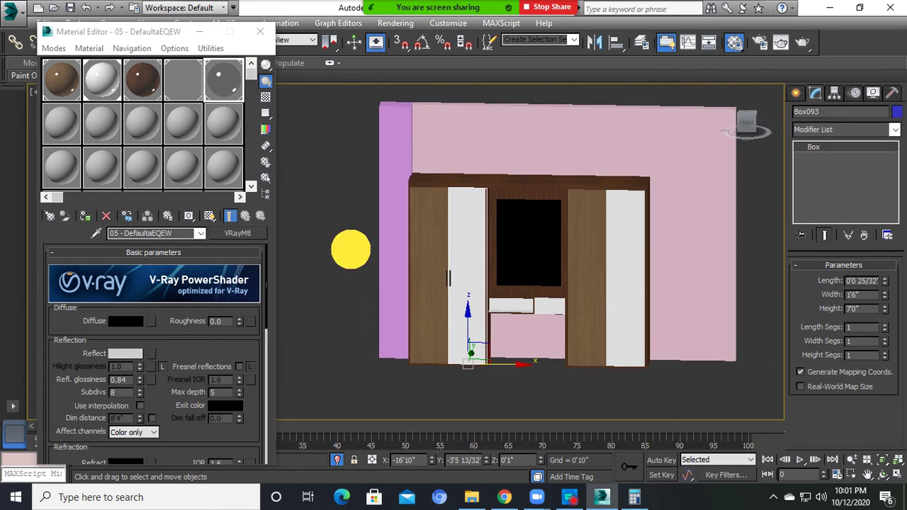
{"action": "scroll", "coordinate": [397, 265], "scroll_direction": "up", "scroll_amount": 2}
{"action": "scroll", "coordinate": [522, 344], "scroll_direction": "up", "scroll_amount": 3}
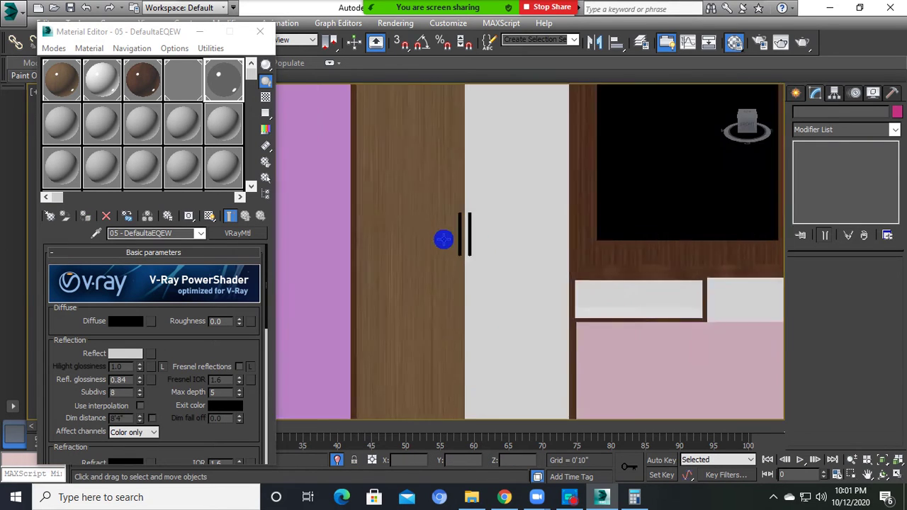
{"action": "scroll", "coordinate": [443, 239], "scroll_direction": "up", "scroll_amount": 2}
- Select both bars of the left door's handle
{"action": "left_click", "coordinate": [481, 232]}
{"action": "scroll", "coordinate": [480, 232], "scroll_direction": "up", "scroll_amount": 5}
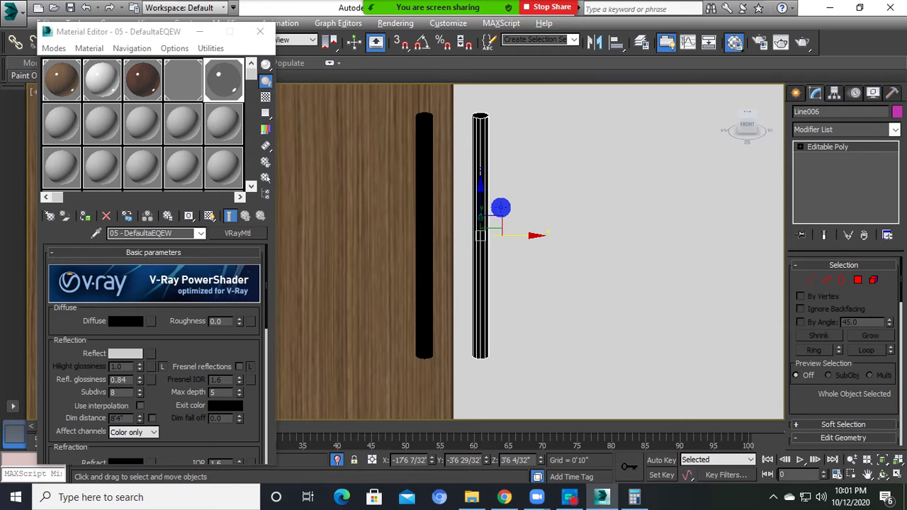
{"action": "scroll", "coordinate": [480, 233], "scroll_direction": "down", "scroll_amount": 1}
{"action": "scroll", "coordinate": [480, 234], "scroll_direction": "down", "scroll_amount": 3}
{"action": "scroll", "coordinate": [478, 244], "scroll_direction": "up", "scroll_amount": 2}
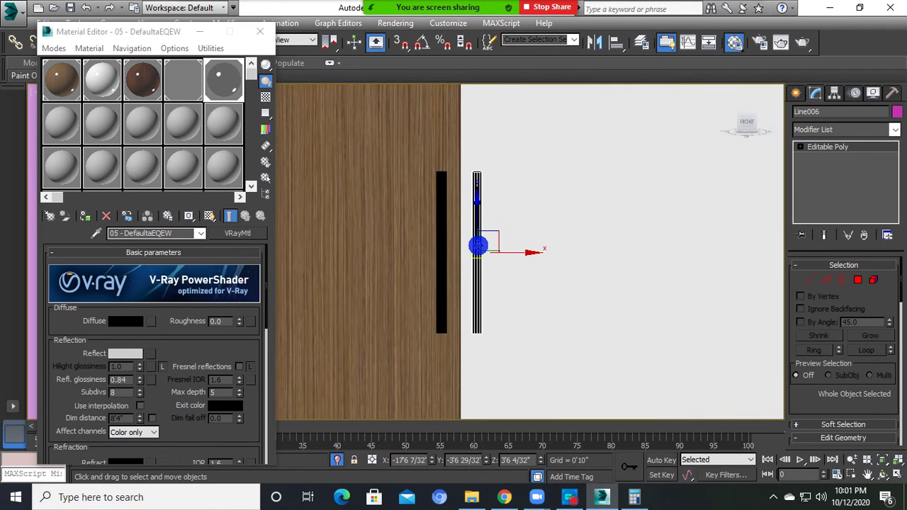
{"action": "scroll", "coordinate": [438, 202], "scroll_direction": "up", "scroll_amount": 3}
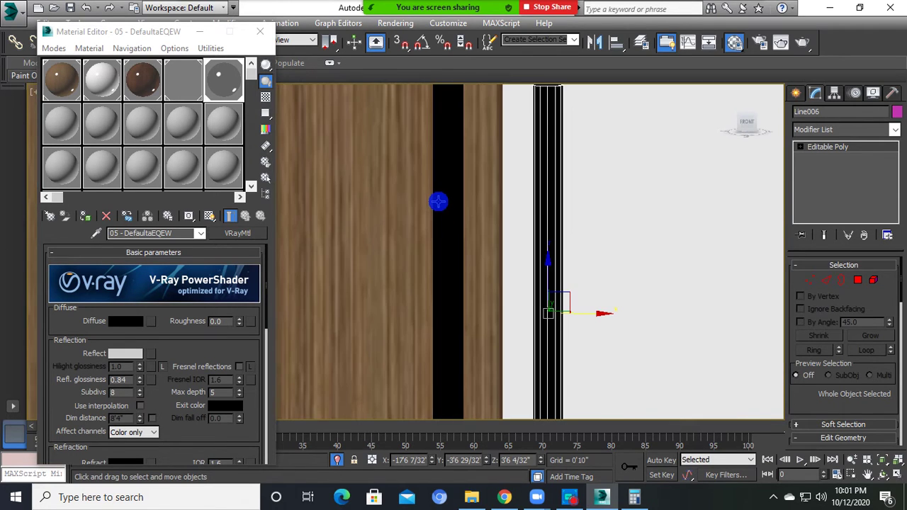
{"action": "scroll", "coordinate": [438, 201], "scroll_direction": "down", "scroll_amount": 2}
{"action": "middle_click_drag", "start_coordinate": [464, 251], "coordinate": [385, 274]}
{"action": "left_click", "coordinate": [385, 273], "text": "ctrl"}
{"action": "scroll", "coordinate": [397, 277], "scroll_direction": "down", "scroll_amount": 3}
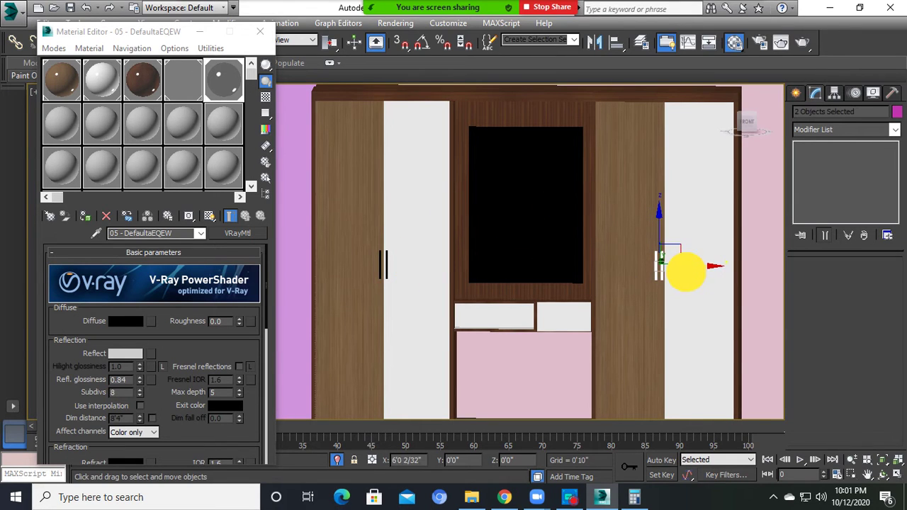
- Copy the handle onto the right-hand door and shift it toward the door edge
{"action": "left_click_drag", "start_coordinate": [410, 264], "coordinate": [677, 270], "text": "shift"}
{"action": "left_click", "coordinate": [456, 304]}
{"action": "middle_click_drag", "start_coordinate": [658, 269], "coordinate": [586, 289]}
{"action": "scroll", "coordinate": [585, 289], "scroll_direction": "up", "scroll_amount": 2}
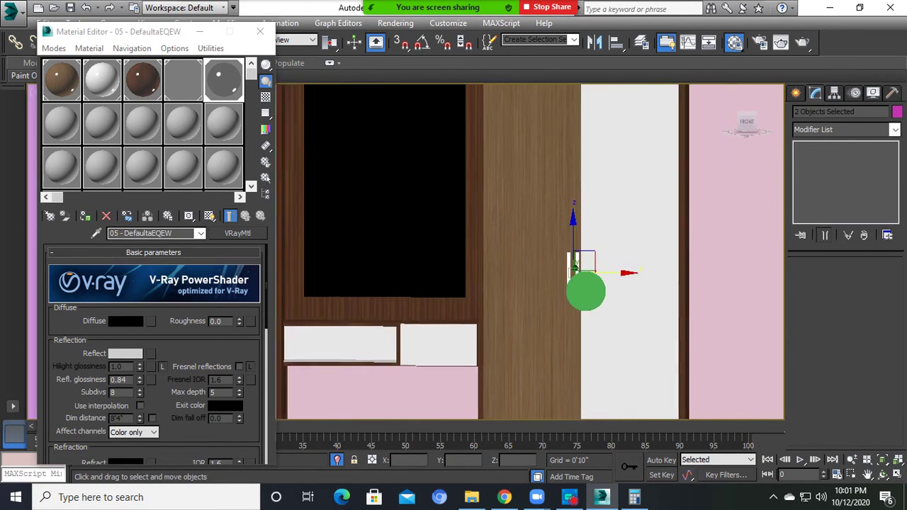
{"action": "scroll", "coordinate": [584, 271], "scroll_direction": "up", "scroll_amount": 3}
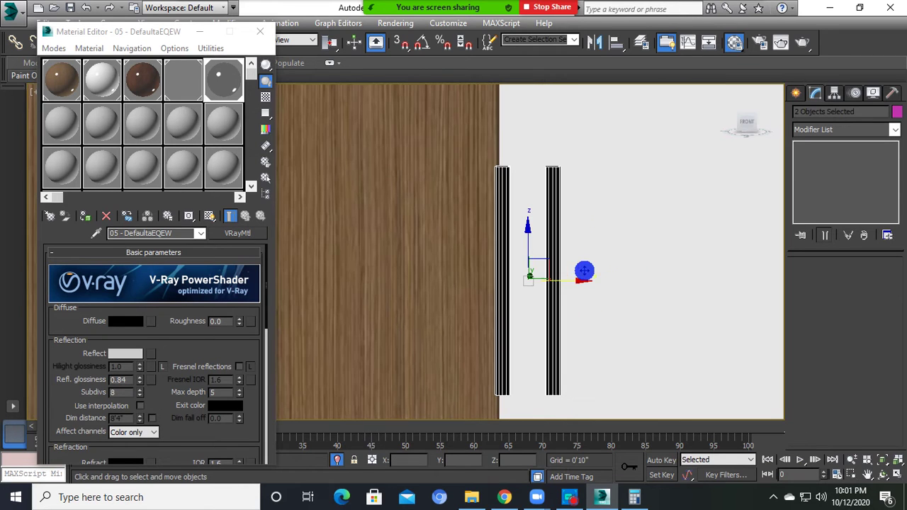
{"action": "left_click_drag", "start_coordinate": [557, 281], "coordinate": [531, 281]}
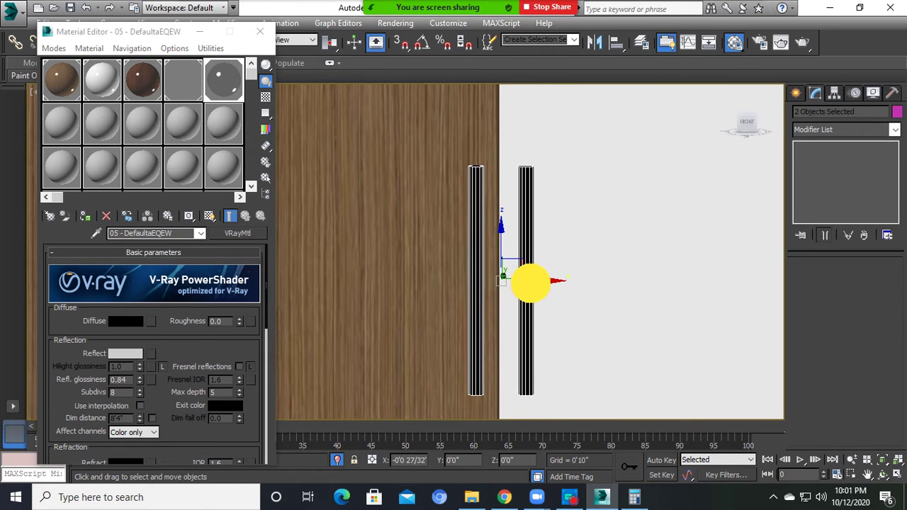
{"action": "left_click", "coordinate": [606, 267]}
- Delete the stray extra handle bar
{"action": "scroll", "coordinate": [589, 275], "scroll_direction": "down", "scroll_amount": 3}
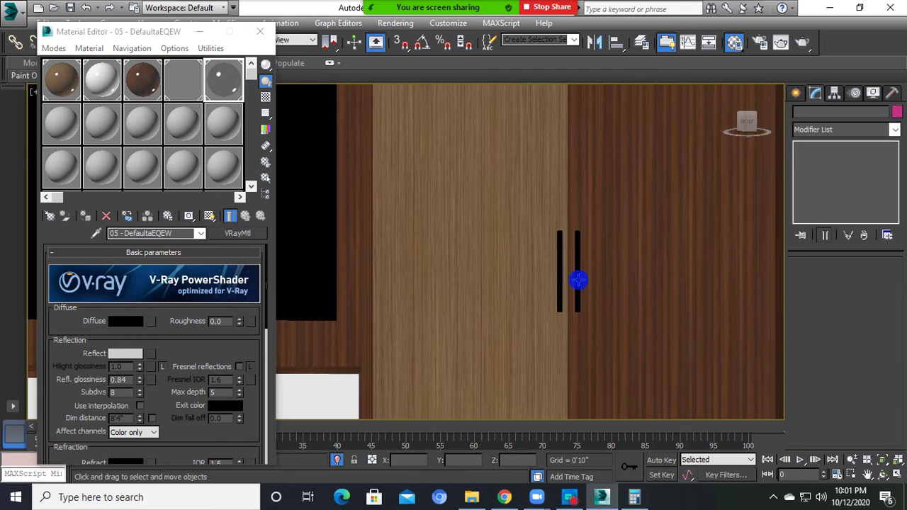
{"action": "left_click", "coordinate": [577, 277]}
{"action": "key", "text": "Delete"}
{"action": "scroll", "coordinate": [578, 281], "scroll_direction": "down", "scroll_amount": 2}
{"action": "scroll", "coordinate": [578, 281], "scroll_direction": "down", "scroll_amount": 4}
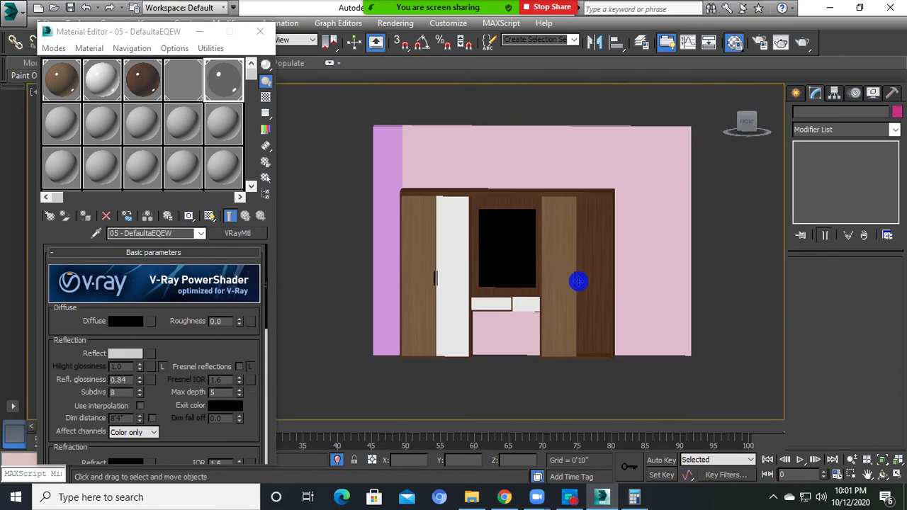
{"action": "scroll", "coordinate": [613, 291], "scroll_direction": "up", "scroll_amount": 2}
- Copy the thin vertical panel leftward and slide it into place in the right cabinet
{"action": "left_click", "coordinate": [595, 306]}
{"action": "middle_click_drag", "start_coordinate": [596, 306], "coordinate": [574, 239]}
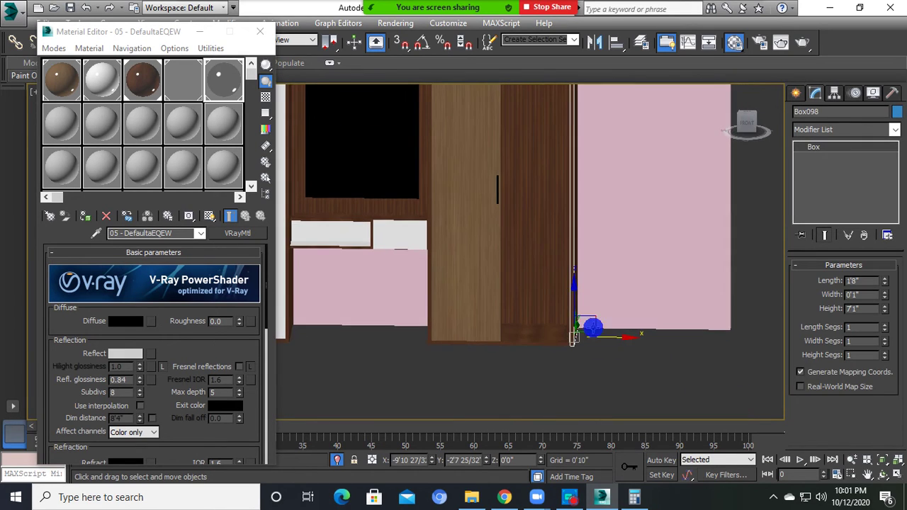
{"action": "left_click_drag", "start_coordinate": [603, 339], "coordinate": [534, 330], "text": "shift"}
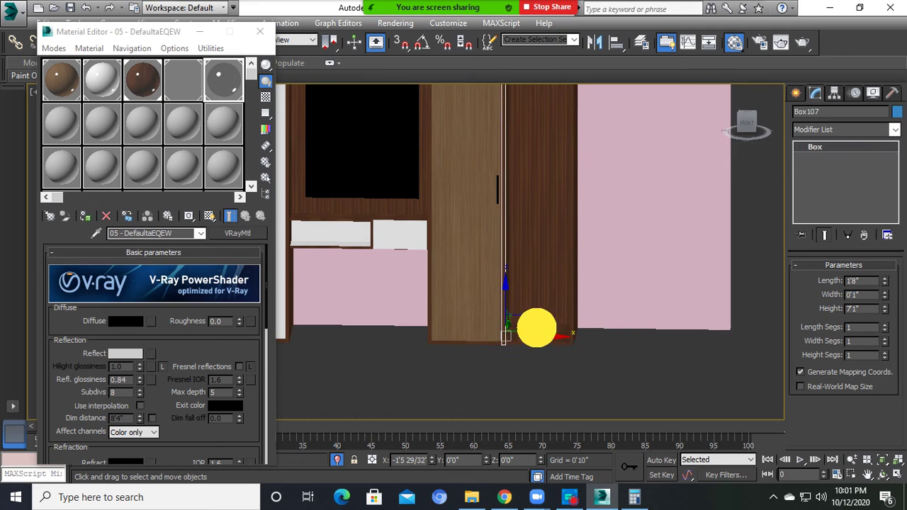
{"action": "left_click", "coordinate": [464, 302]}
{"action": "scroll", "coordinate": [514, 335], "scroll_direction": "up", "scroll_amount": 5}
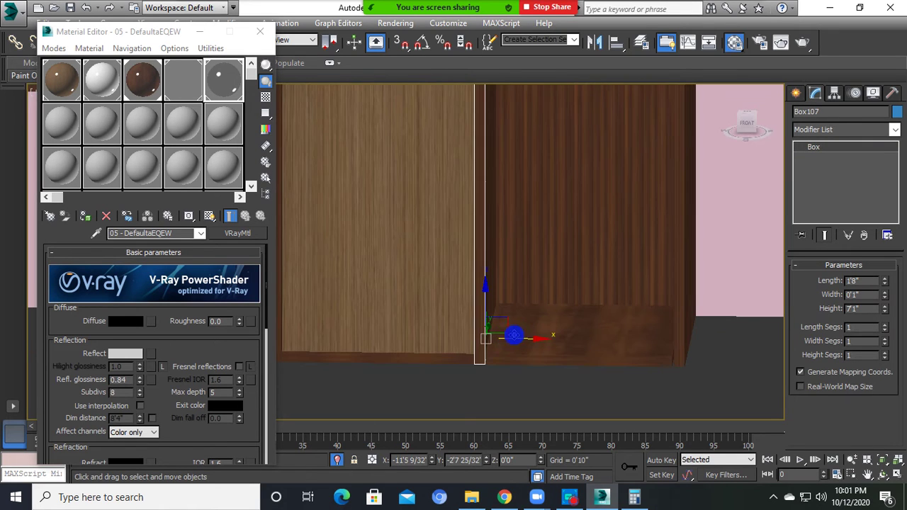
{"action": "left_click_drag", "start_coordinate": [520, 341], "coordinate": [522, 340]}
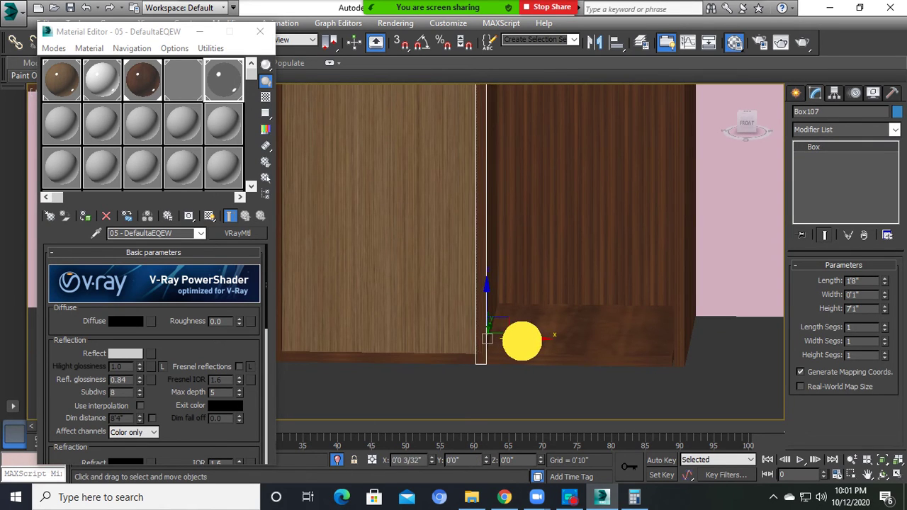
{"action": "scroll", "coordinate": [535, 329], "scroll_direction": "down", "scroll_amount": 3}
{"action": "middle_click_drag", "start_coordinate": [535, 329], "coordinate": [535, 347], "text": "alt"}
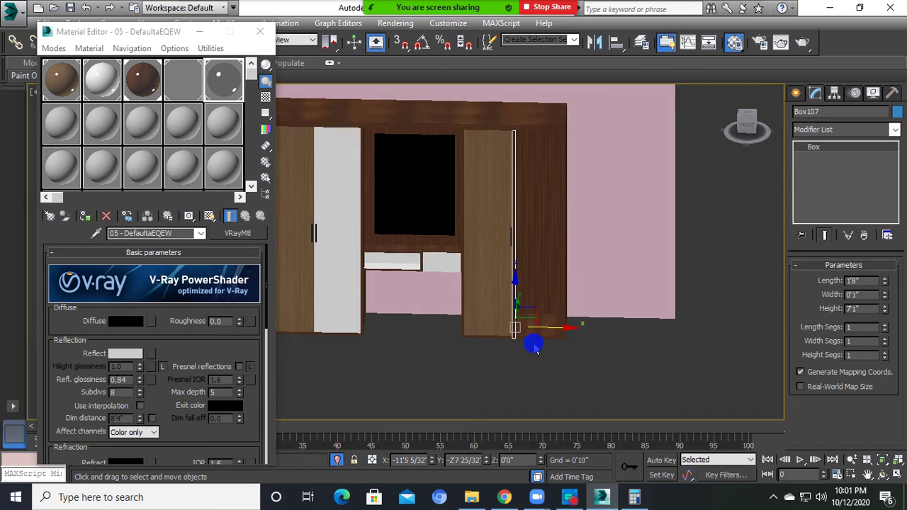
- Close the Material Editor, deselect everything, and return to a straight front view
{"action": "left_click", "coordinate": [260, 31]}
{"action": "left_click", "coordinate": [425, 381]}
{"action": "mouse_move", "coordinate": [461, 380]}
{"action": "middle_mouse_down", "text": "alt"}
{"action": "mouse_move", "coordinate": [580, 279]}
{"action": "mouse_move", "coordinate": [563, 340]}
{"action": "middle_mouse_up", "text": "alt"}
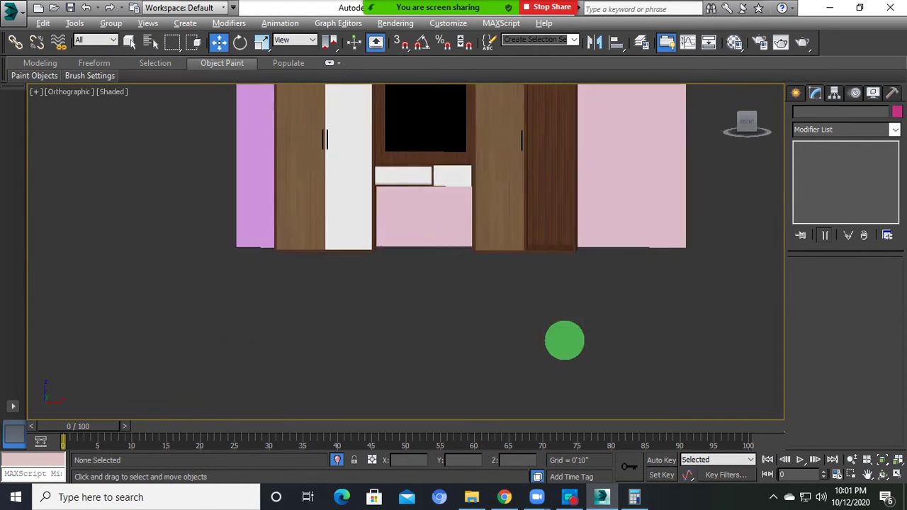
- Draw a thin Box across the right bay's floor using vertex snapping
{"action": "scroll", "coordinate": [530, 239], "scroll_direction": "down", "scroll_amount": 2}
{"action": "scroll", "coordinate": [520, 257], "scroll_direction": "up", "scroll_amount": 2}
{"action": "scroll", "coordinate": [520, 256], "scroll_direction": "up", "scroll_amount": 3}
{"action": "left_click", "coordinate": [520, 257]}
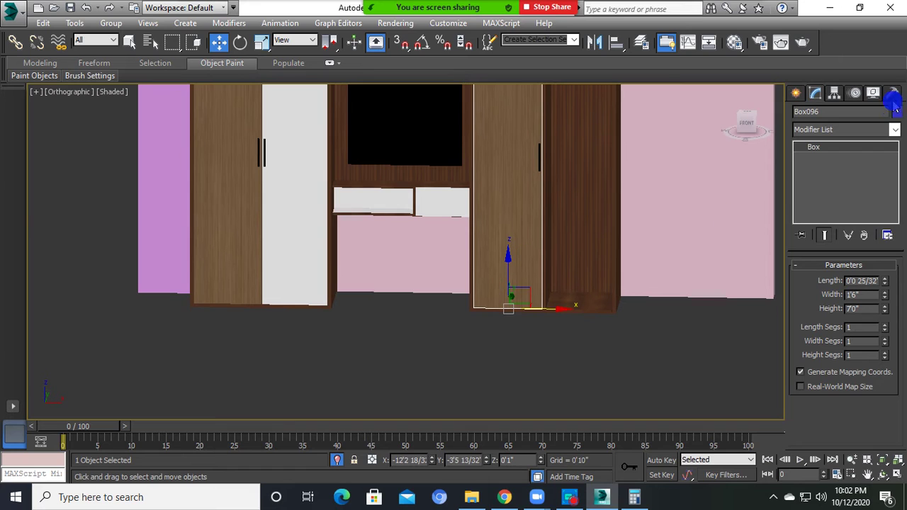
{"action": "left_click", "coordinate": [797, 94]}
{"action": "left_click", "coordinate": [800, 114]}
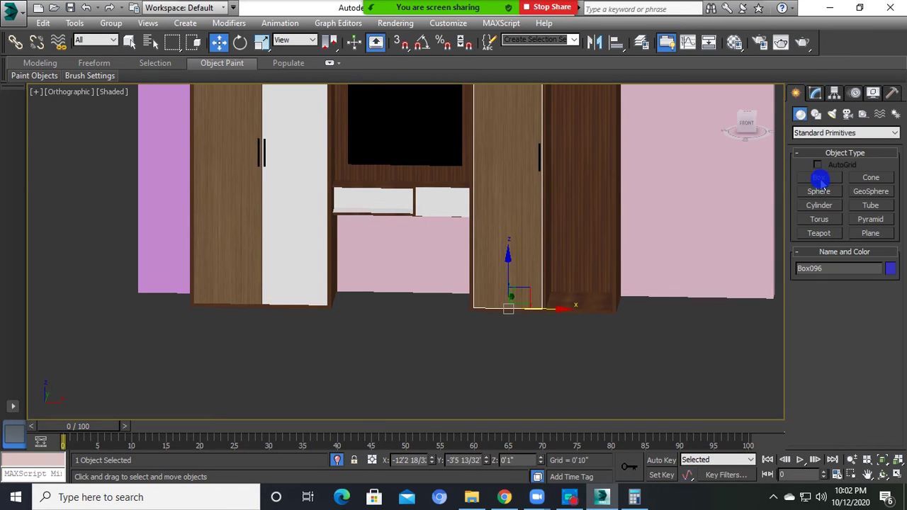
{"action": "left_click", "coordinate": [819, 177]}
{"action": "scroll", "coordinate": [540, 296], "scroll_direction": "up", "scroll_amount": 4}
{"action": "middle_click_drag", "start_coordinate": [540, 296], "coordinate": [406, 344]}
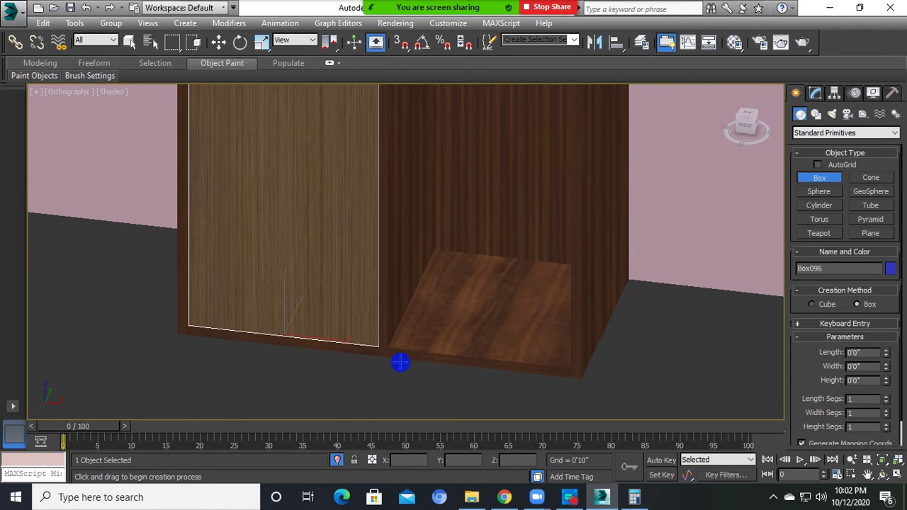
{"action": "key", "text": "s"}
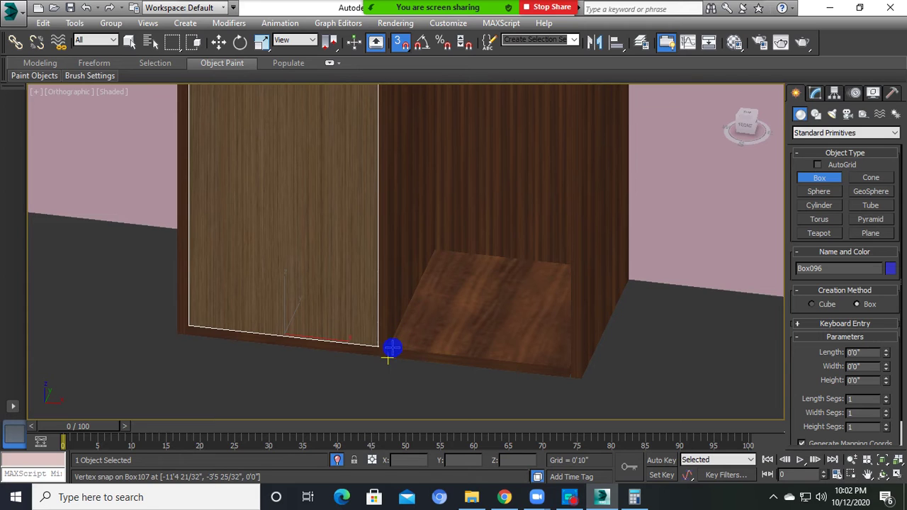
{"action": "left_click_drag", "start_coordinate": [392, 347], "coordinate": [614, 288]}
{"action": "left_click", "coordinate": [588, 264]}
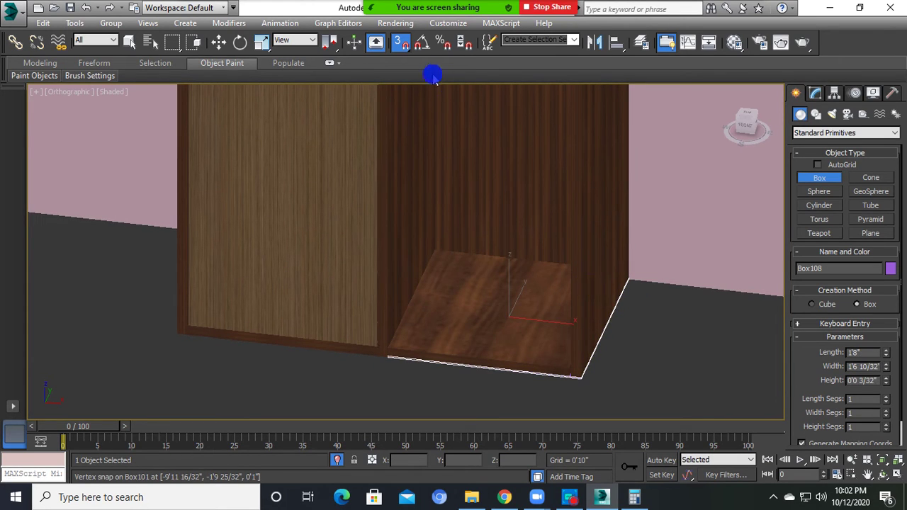
- Lift the new shelf up inside the cabinet and narrow it to 90 percent width
{"action": "left_click", "coordinate": [401, 41]}
{"action": "left_click", "coordinate": [218, 42]}
{"action": "left_click_drag", "start_coordinate": [500, 294], "coordinate": [500, 182]}
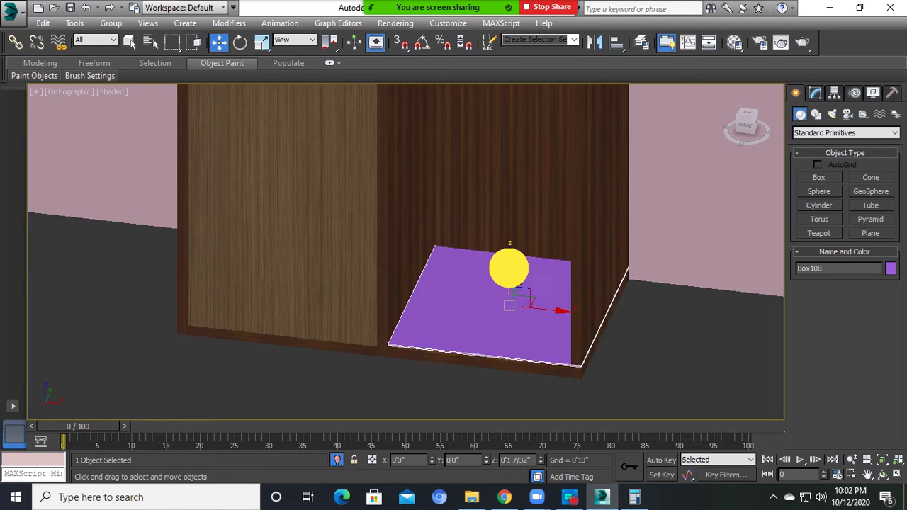
{"action": "middle_click_drag", "start_coordinate": [501, 182], "coordinate": [480, 212], "text": "alt"}
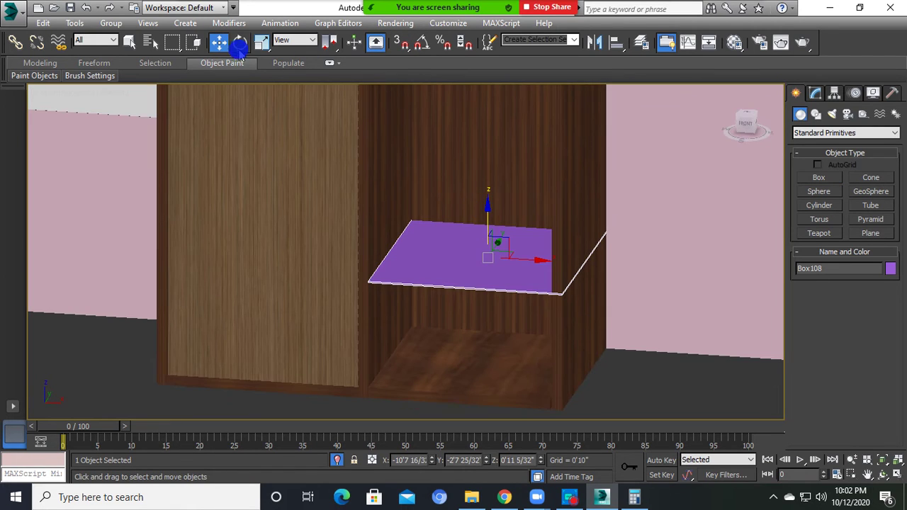
{"action": "left_click", "coordinate": [262, 42]}
{"action": "middle_click_drag", "start_coordinate": [425, 249], "coordinate": [443, 289], "text": "alt"}
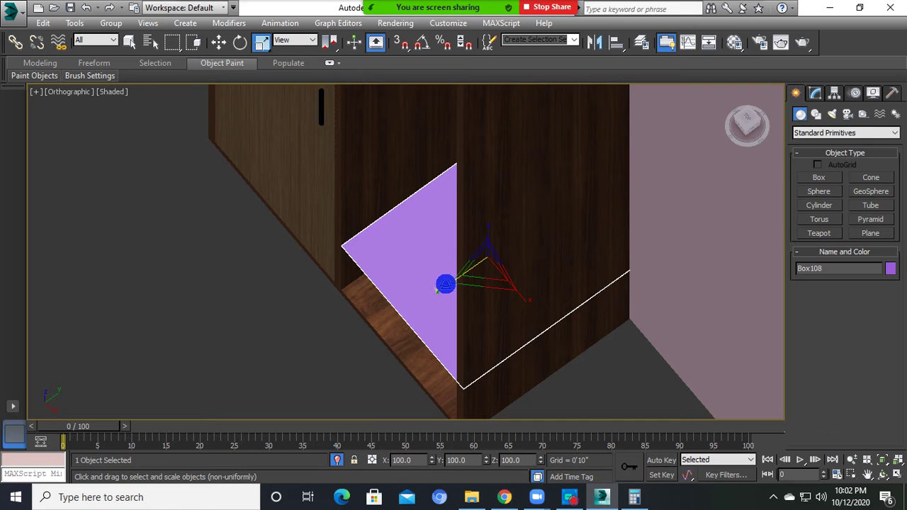
{"action": "mouse_move", "coordinate": [445, 284]}
{"action": "left_mouse_down"}
{"action": "mouse_move", "coordinate": [520, 299]}
{"action": "mouse_move", "coordinate": [519, 292]}
{"action": "left_mouse_up"}
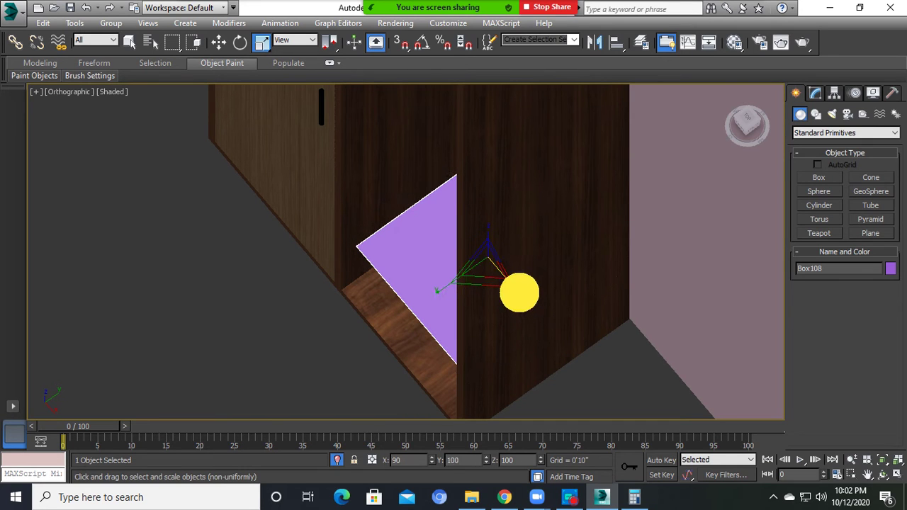
{"action": "middle_click_drag", "start_coordinate": [519, 292], "coordinate": [561, 263], "text": "alt"}
- Convert the shelf to Editable Poly and move the four vertices along one edge
{"action": "right_click", "coordinate": [530, 250]}
{"action": "mouse_move", "coordinate": [555, 373]}
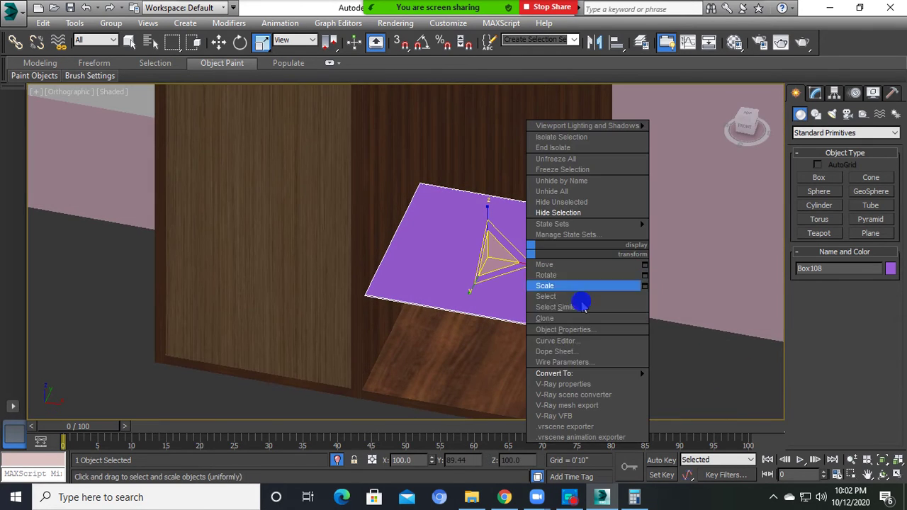
{"action": "left_click", "coordinate": [718, 384]}
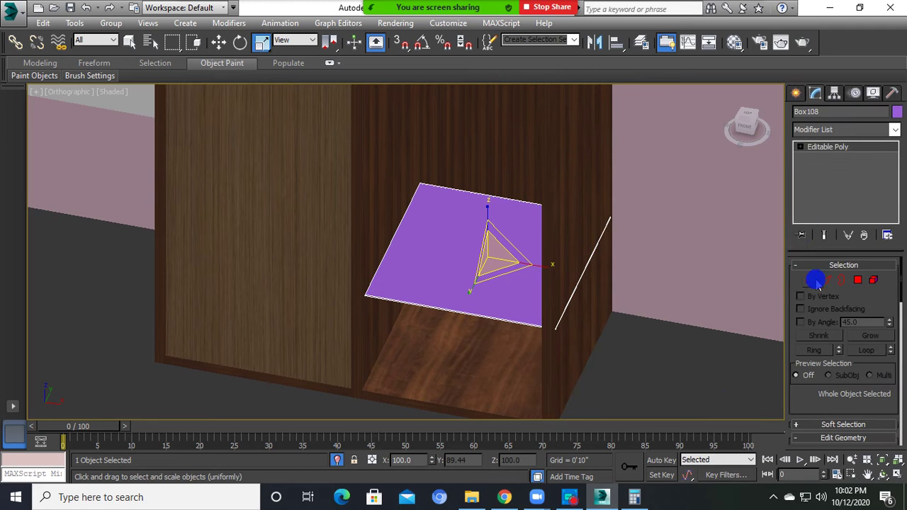
{"action": "key", "text": "1"}
{"action": "left_click_drag", "start_coordinate": [686, 199], "coordinate": [536, 358]}
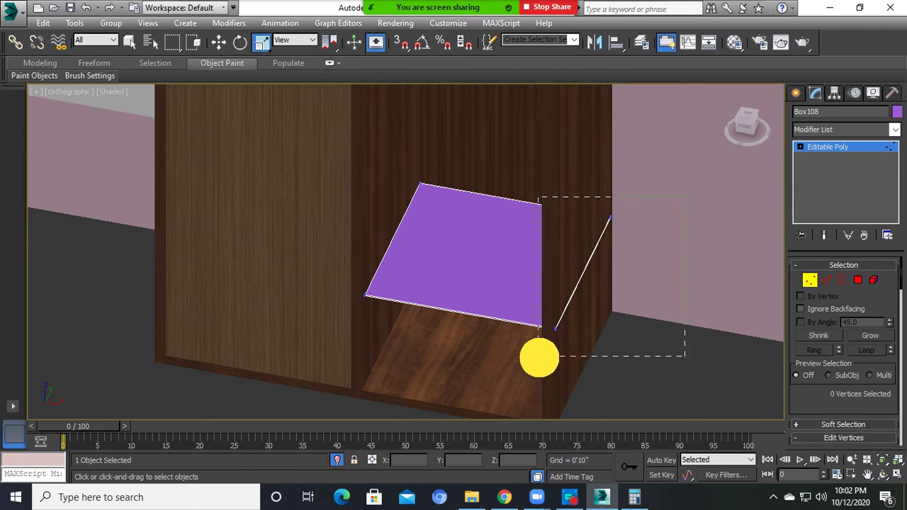
{"action": "left_click", "coordinate": [221, 43]}
{"action": "scroll", "coordinate": [593, 241], "scroll_direction": "up", "scroll_amount": 1}
{"action": "scroll", "coordinate": [599, 273], "scroll_direction": "up", "scroll_amount": 3}
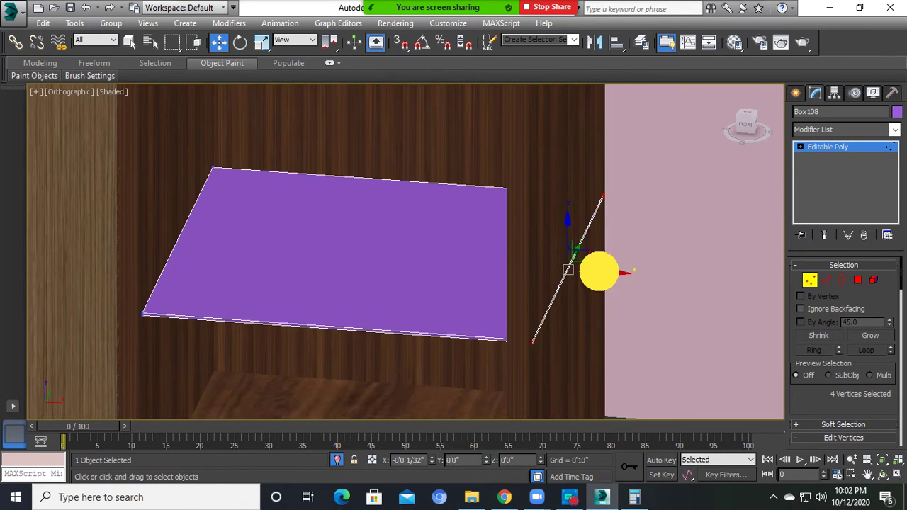
{"action": "left_click", "coordinate": [815, 279]}
- Push the shelf back into the cabinet and raise it higher in the bay
{"action": "mouse_move", "coordinate": [466, 251]}
{"action": "middle_mouse_down", "text": "alt"}
{"action": "mouse_move", "coordinate": [463, 223]}
{"action": "mouse_move", "coordinate": [504, 245]}
{"action": "mouse_move", "coordinate": [442, 267]}
{"action": "mouse_move", "coordinate": [435, 253]}
{"action": "middle_mouse_up", "text": "alt"}
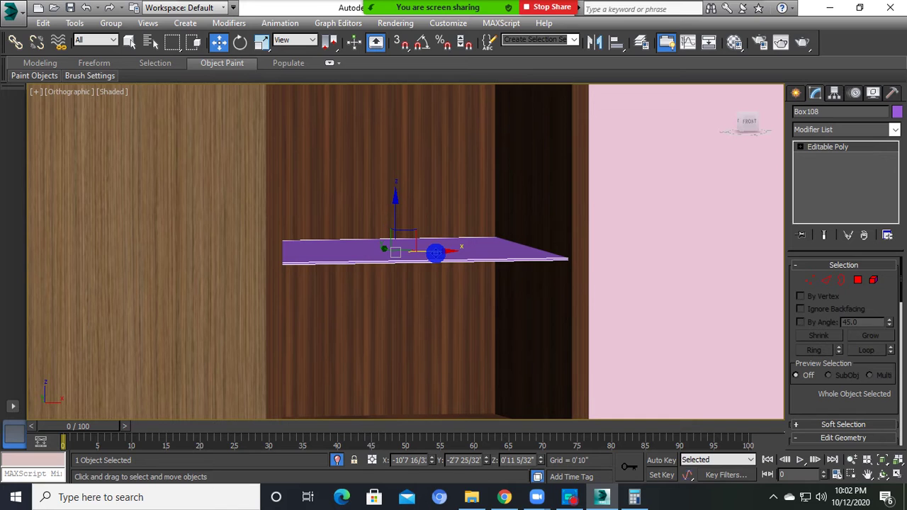
{"action": "middle_click_drag", "start_coordinate": [435, 253], "coordinate": [418, 302], "text": "alt"}
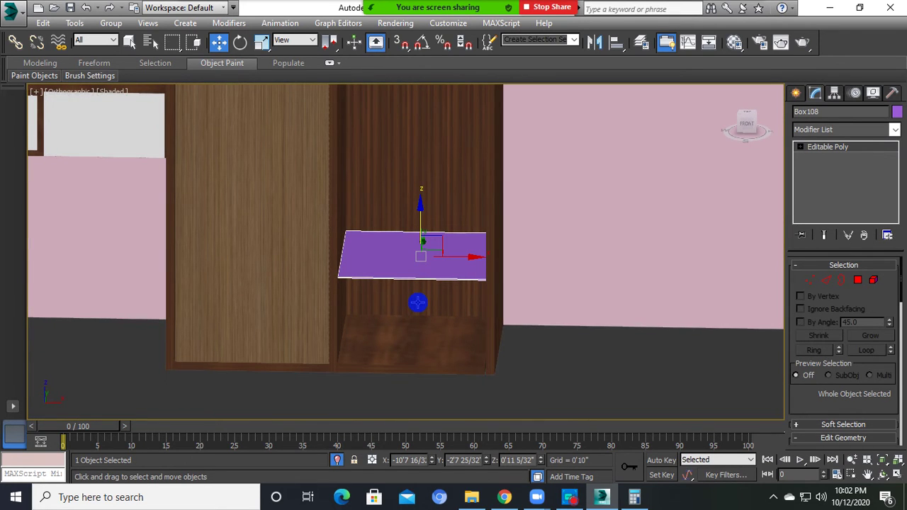
{"action": "mouse_move", "coordinate": [417, 302]}
{"action": "middle_mouse_down", "text": "alt"}
{"action": "mouse_move", "coordinate": [421, 277]}
{"action": "mouse_move", "coordinate": [415, 309]}
{"action": "middle_mouse_up", "text": "alt"}
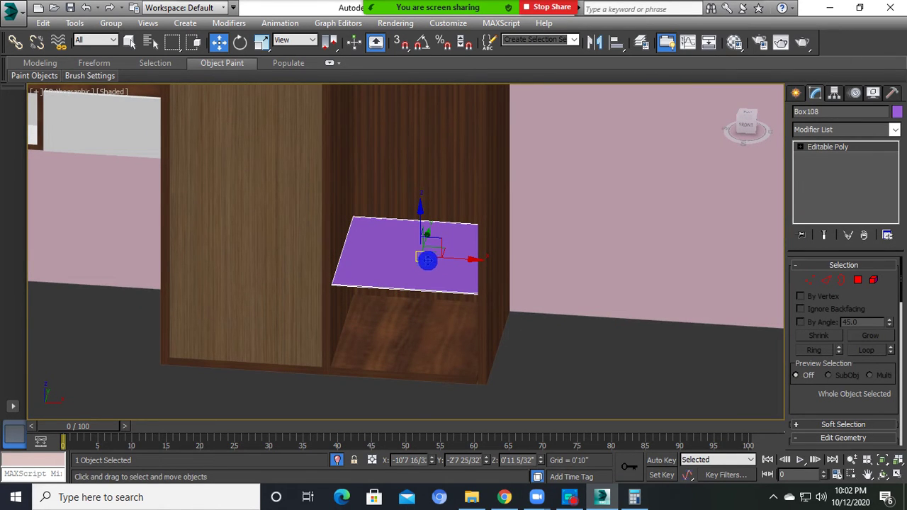
{"action": "mouse_move", "coordinate": [424, 295]}
{"action": "middle_mouse_down", "text": "alt"}
{"action": "mouse_move", "coordinate": [421, 285]}
{"action": "mouse_move", "coordinate": [755, 277]}
{"action": "middle_mouse_up", "text": "alt"}
{"action": "scroll", "coordinate": [418, 255], "scroll_direction": "up", "scroll_amount": 3}
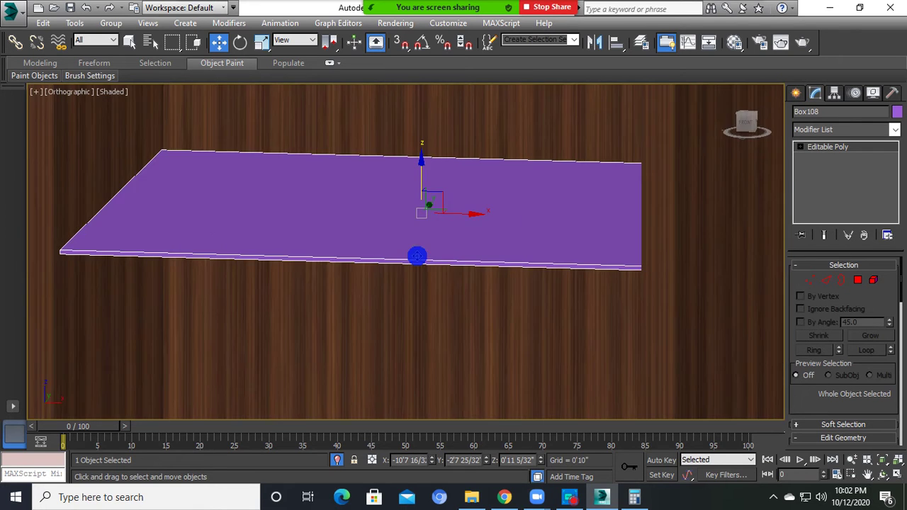
{"action": "mouse_move", "coordinate": [418, 255]}
{"action": "middle_mouse_down", "text": "alt"}
{"action": "mouse_move", "coordinate": [423, 243]}
{"action": "mouse_move", "coordinate": [397, 295]}
{"action": "mouse_move", "coordinate": [417, 269]}
{"action": "middle_mouse_up", "text": "alt"}
{"action": "scroll", "coordinate": [430, 205], "scroll_direction": "up", "scroll_amount": 2}
{"action": "scroll", "coordinate": [416, 192], "scroll_direction": "down", "scroll_amount": 3}
{"action": "scroll", "coordinate": [417, 270], "scroll_direction": "down", "scroll_amount": 3}
{"action": "scroll", "coordinate": [432, 251], "scroll_direction": "down", "scroll_amount": 2}
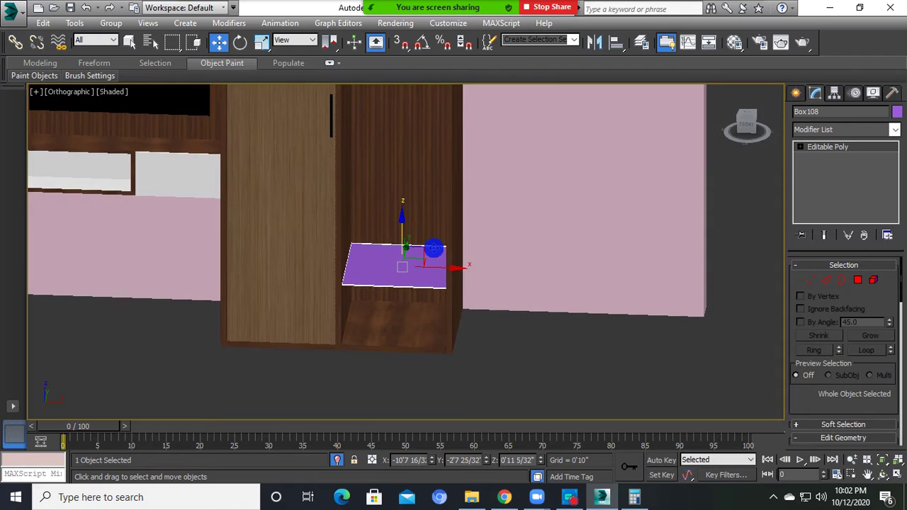
{"action": "scroll", "coordinate": [406, 302], "scroll_direction": "up", "scroll_amount": 2}
{"action": "left_click_drag", "start_coordinate": [408, 242], "coordinate": [415, 237]}
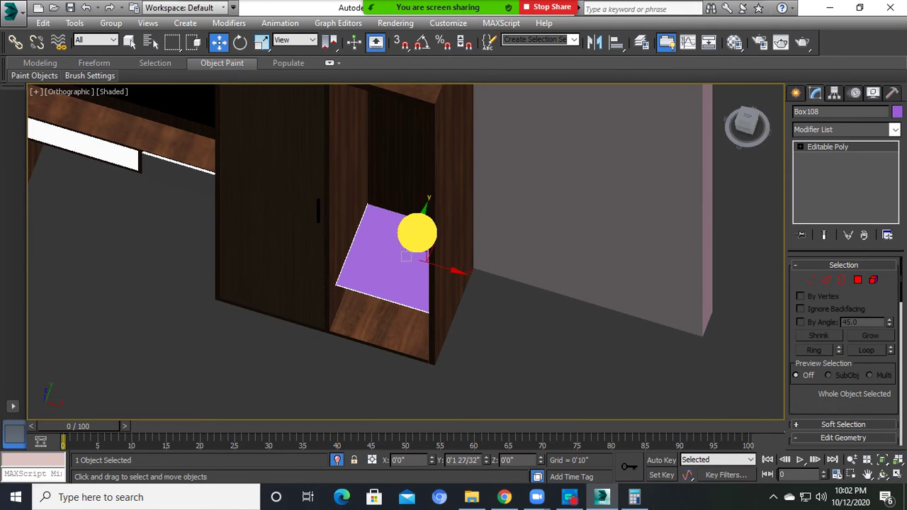
{"action": "middle_click_drag", "start_coordinate": [413, 241], "coordinate": [479, 286], "text": "alt"}
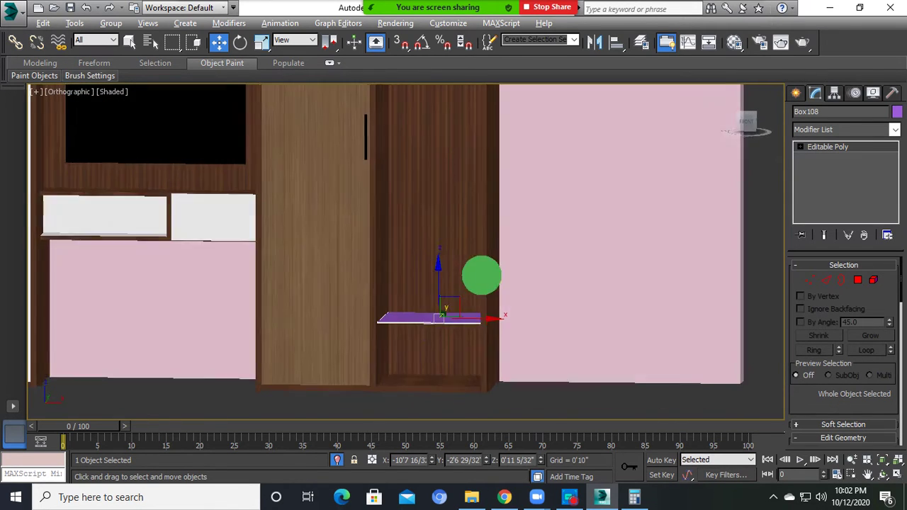
{"action": "left_click_drag", "start_coordinate": [436, 291], "coordinate": [443, 222]}
{"action": "scroll", "coordinate": [443, 222], "scroll_direction": "down", "scroll_amount": 3}
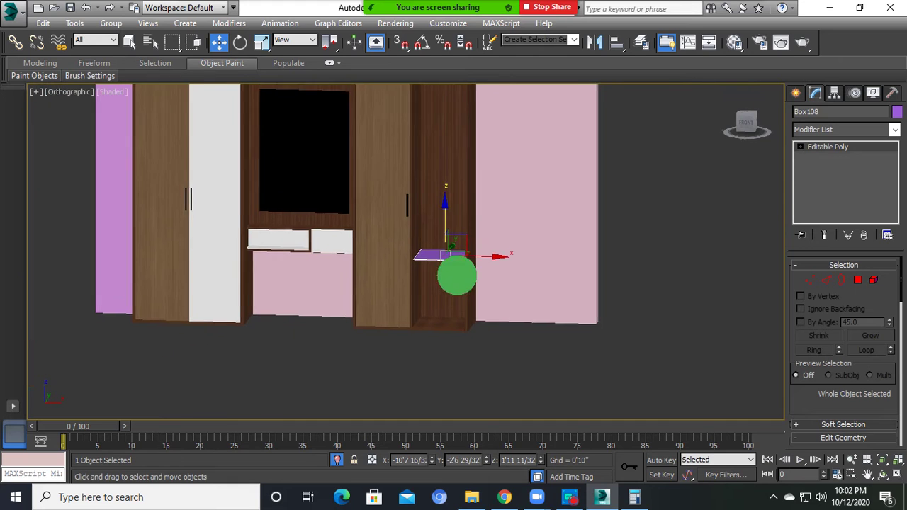
{"action": "mouse_move", "coordinate": [455, 273]}
{"action": "middle_mouse_down"}
{"action": "mouse_move", "coordinate": [470, 343]}
{"action": "mouse_move", "coordinate": [465, 328]}
{"action": "middle_mouse_up"}
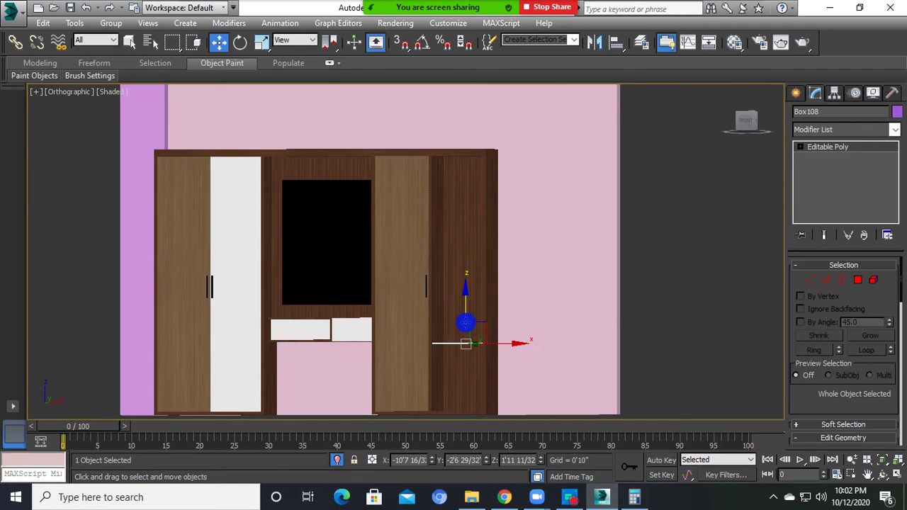
- Thicken the shelf to about 134 percent and reopen the Material Editor with M
{"action": "left_click", "coordinate": [262, 41]}
{"action": "scroll", "coordinate": [465, 375], "scroll_direction": "up", "scroll_amount": 3}
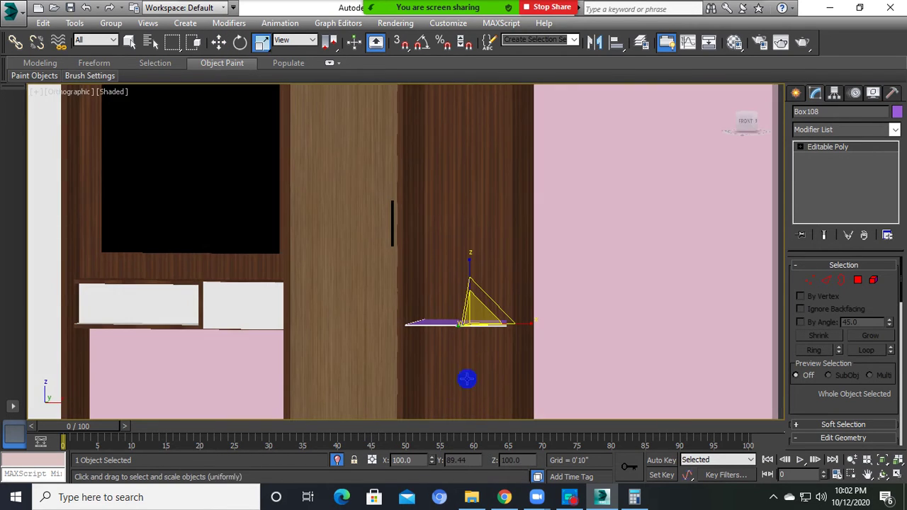
{"action": "scroll", "coordinate": [467, 379], "scroll_direction": "up", "scroll_amount": 3}
{"action": "left_click_drag", "start_coordinate": [468, 268], "coordinate": [469, 251]}
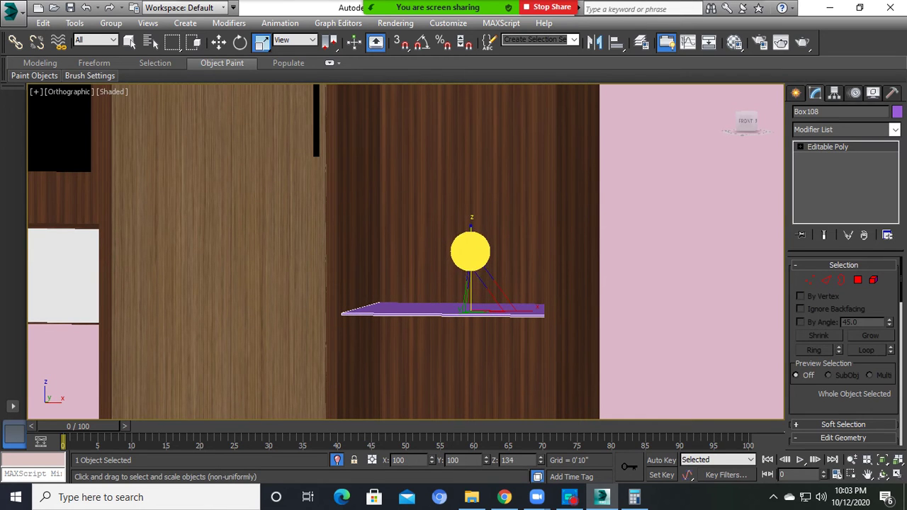
{"action": "middle_click_drag", "start_coordinate": [469, 250], "coordinate": [465, 289], "text": "alt"}
{"action": "left_click", "coordinate": [219, 41]}
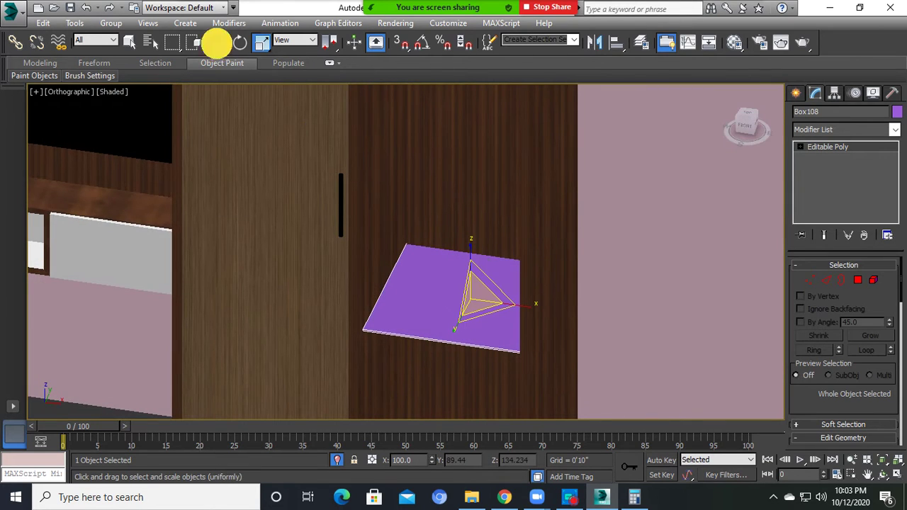
{"action": "mouse_move", "coordinate": [482, 326]}
{"action": "middle_mouse_down", "text": "alt"}
{"action": "mouse_move", "coordinate": [501, 354]}
{"action": "mouse_move", "coordinate": [480, 303]}
{"action": "middle_mouse_up", "text": "alt"}
{"action": "scroll", "coordinate": [480, 303], "scroll_direction": "down", "scroll_amount": 4}
{"action": "scroll", "coordinate": [482, 303], "scroll_direction": "up", "scroll_amount": 4}
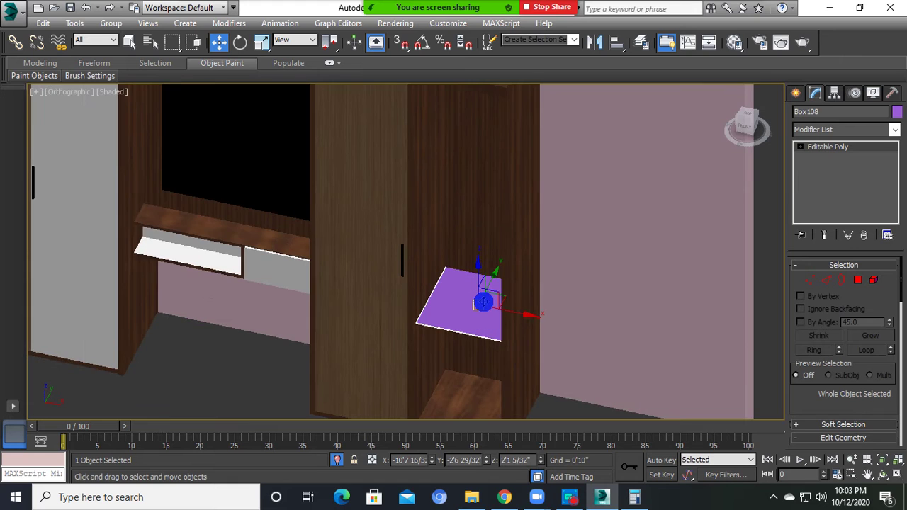
{"action": "key", "text": "m"}
{"action": "mouse_move", "coordinate": [441, 302]}
{"action": "middle_mouse_down", "text": "alt"}
{"action": "mouse_move", "coordinate": [474, 236]}
{"action": "mouse_move", "coordinate": [468, 320]}
{"action": "mouse_move", "coordinate": [516, 300]}
{"action": "middle_mouse_up", "text": "alt"}
- Make an unused material slot a VRayMtl with a black diffuse colour
{"action": "left_click", "coordinate": [67, 127]}
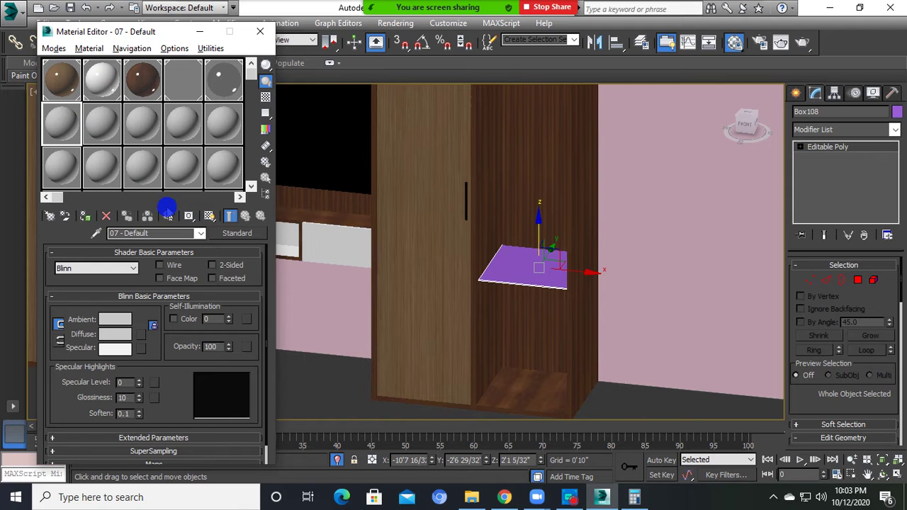
{"action": "left_click", "coordinate": [251, 236]}
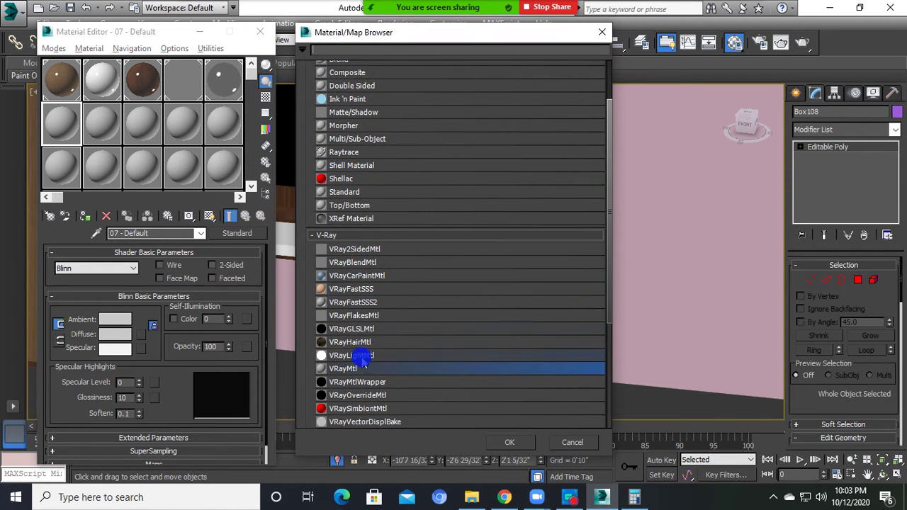
{"action": "double_click", "coordinate": [351, 368]}
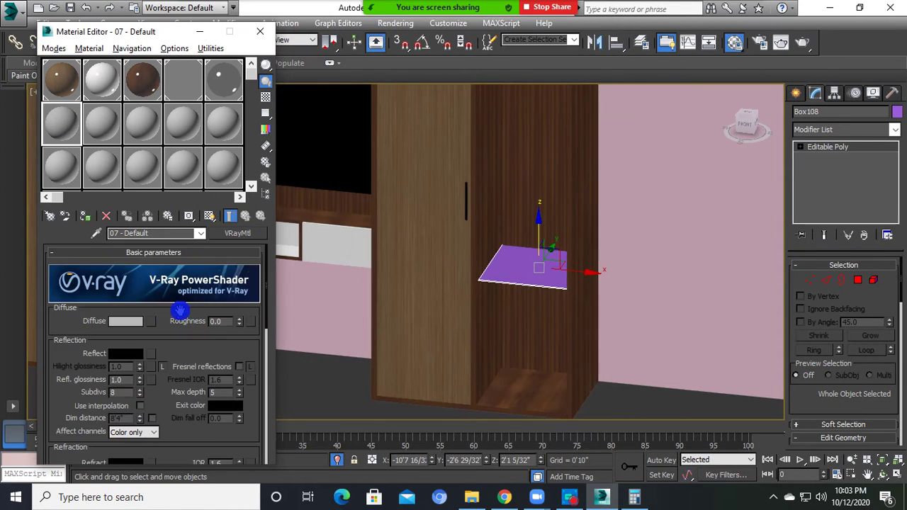
{"action": "left_click", "coordinate": [128, 322]}
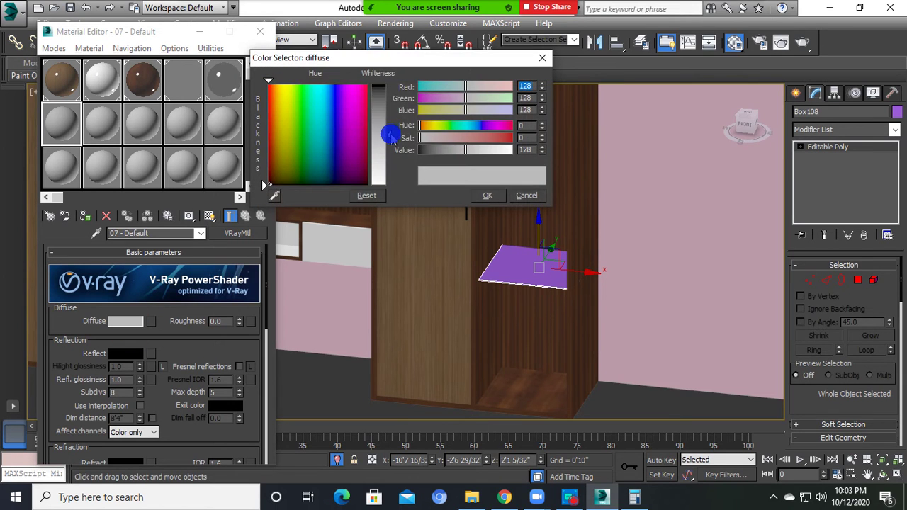
{"action": "left_click_drag", "start_coordinate": [388, 134], "coordinate": [388, 83]}
{"action": "left_click", "coordinate": [487, 196]}
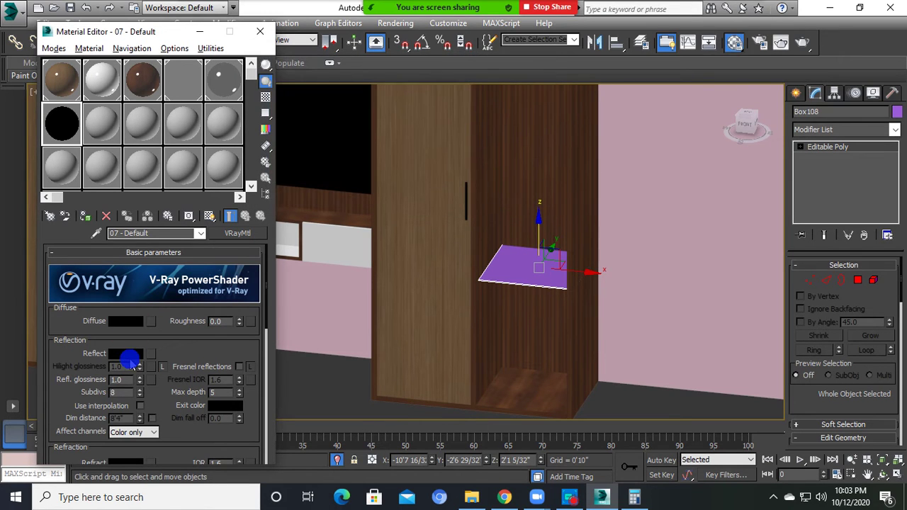
- Set reflection to grey 62 with Fresnel on and reflection glossiness 0.85
{"action": "left_click", "coordinate": [129, 353]}
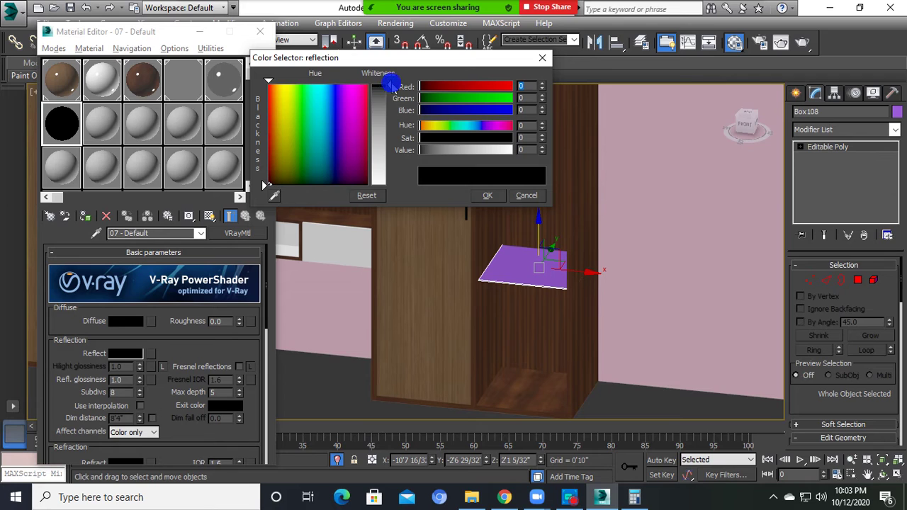
{"action": "left_click_drag", "start_coordinate": [392, 85], "coordinate": [393, 111]}
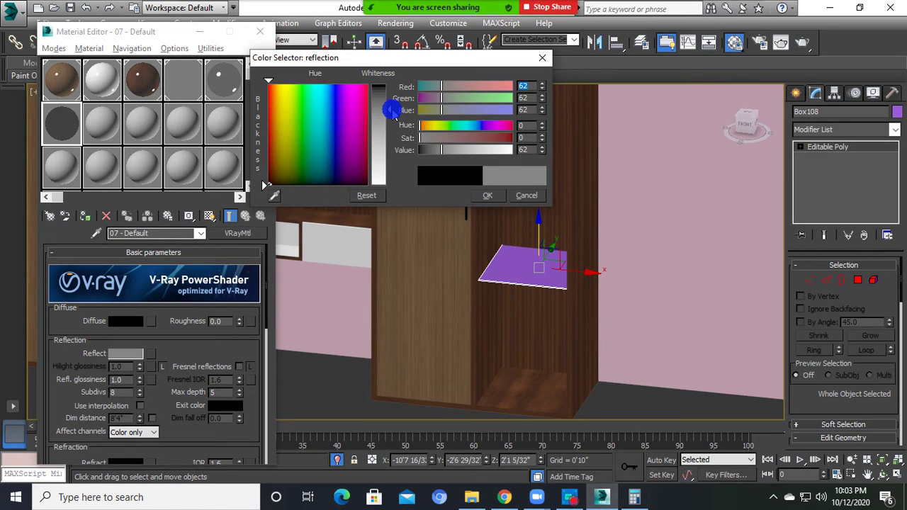
{"action": "left_click", "coordinate": [485, 196]}
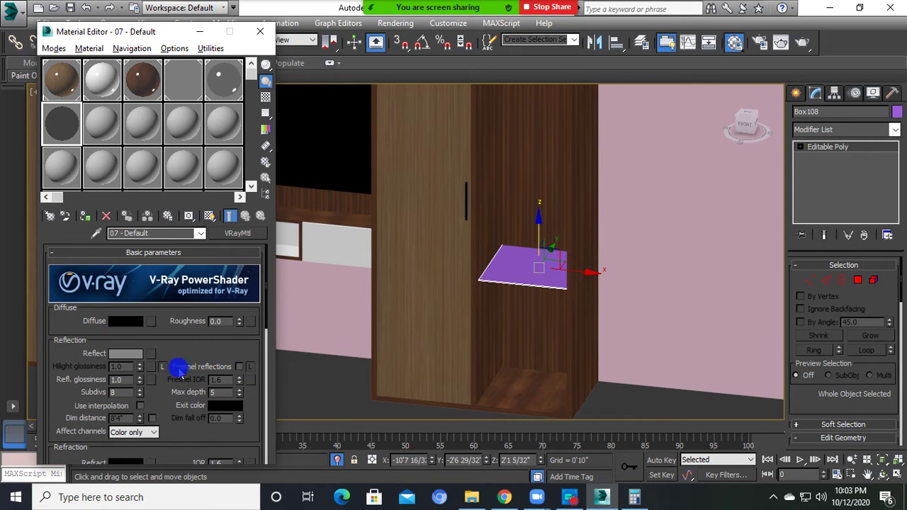
{"action": "left_click", "coordinate": [244, 366]}
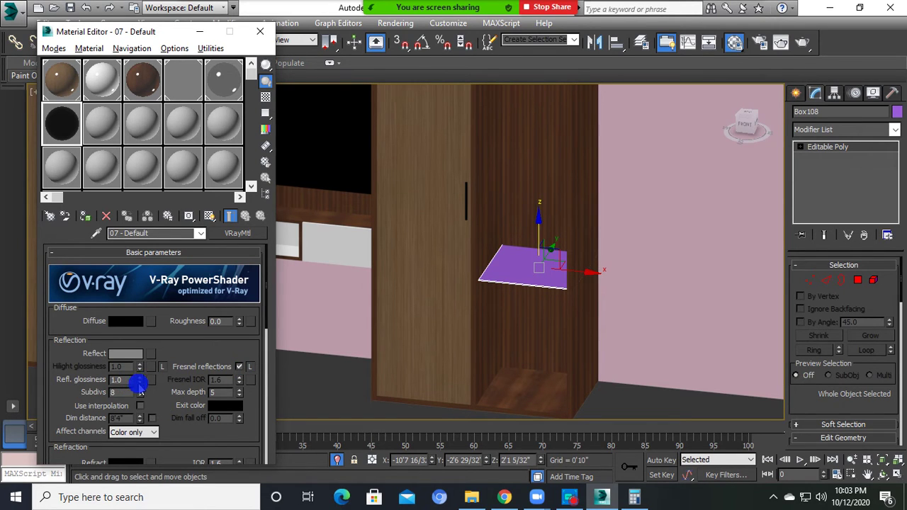
{"action": "left_click", "coordinate": [140, 383]}
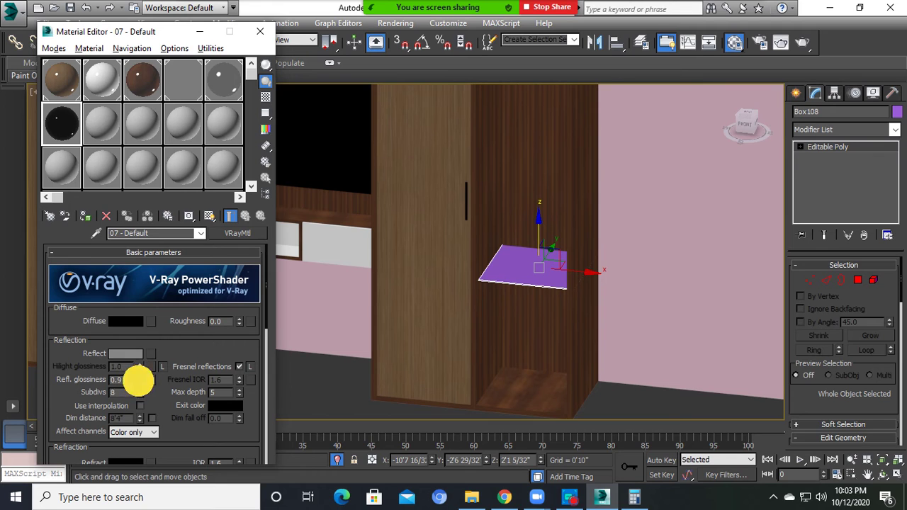
{"action": "left_click", "coordinate": [140, 383]}
{"action": "left_click", "coordinate": [140, 383]}
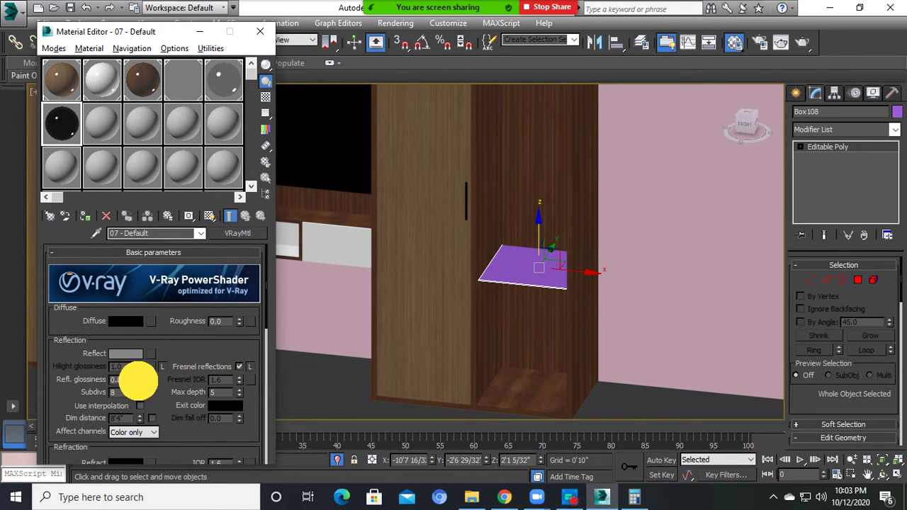
- Set the refraction colour to near white
{"action": "left_click_drag", "start_coordinate": [148, 33], "coordinate": [153, 12]}
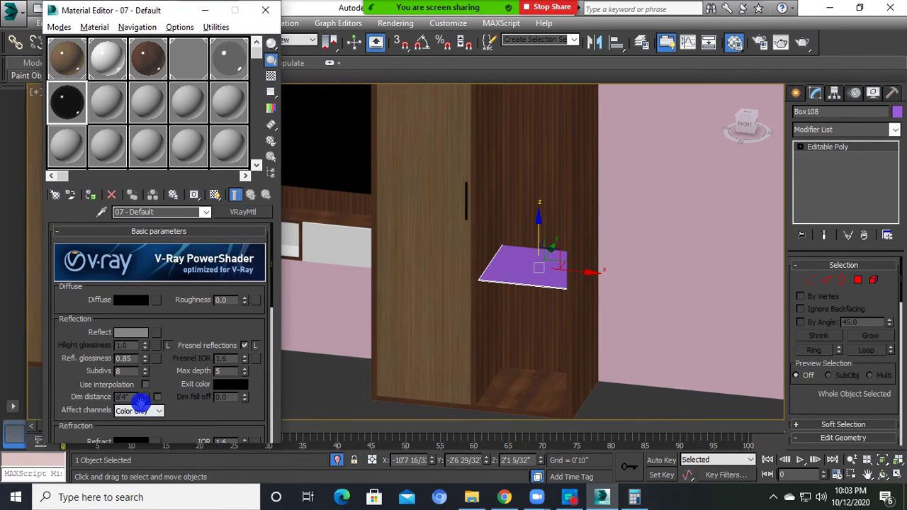
{"action": "scroll", "coordinate": [141, 404], "scroll_direction": "down", "scroll_amount": 1}
{"action": "scroll", "coordinate": [142, 403], "scroll_direction": "down", "scroll_amount": 1}
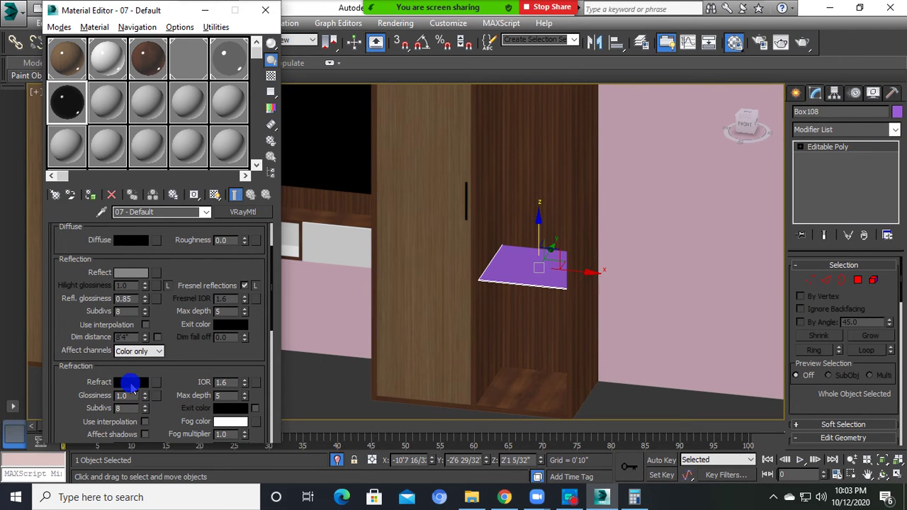
{"action": "left_click", "coordinate": [132, 384]}
{"action": "left_click_drag", "start_coordinate": [397, 84], "coordinate": [392, 184]}
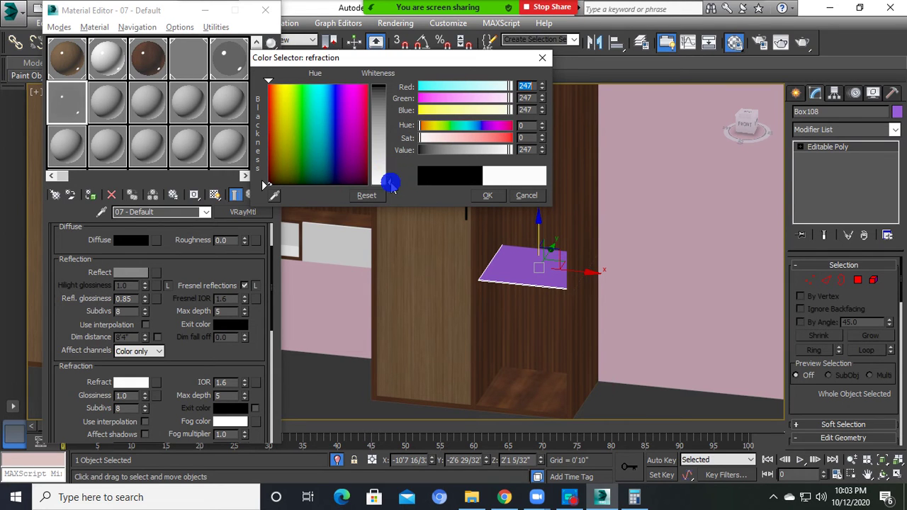
{"action": "left_click", "coordinate": [484, 198]}
- Assign the glass material to the shelf, renaming it 07 - DefaultSDR
{"action": "left_click", "coordinate": [91, 195]}
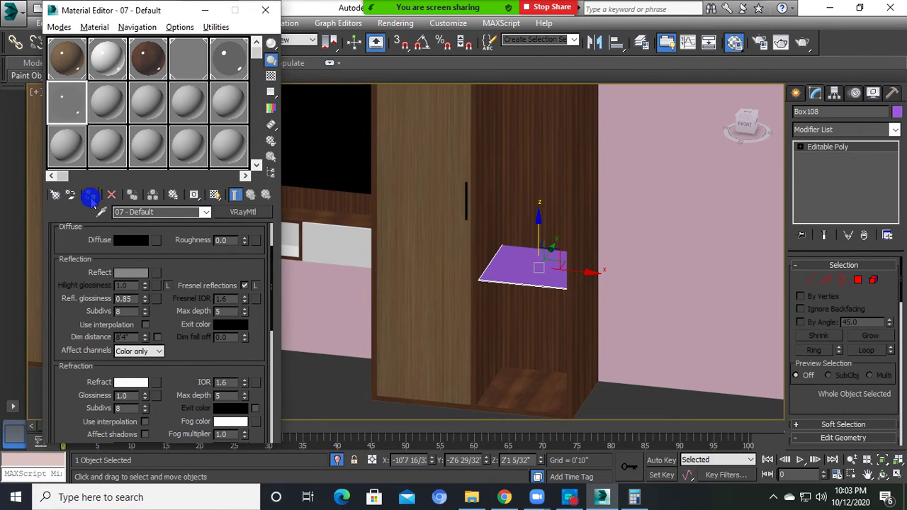
{"action": "left_click", "coordinate": [426, 240]}
{"action": "left_click", "coordinate": [435, 268]}
{"action": "type", "text": "SDRWER"}
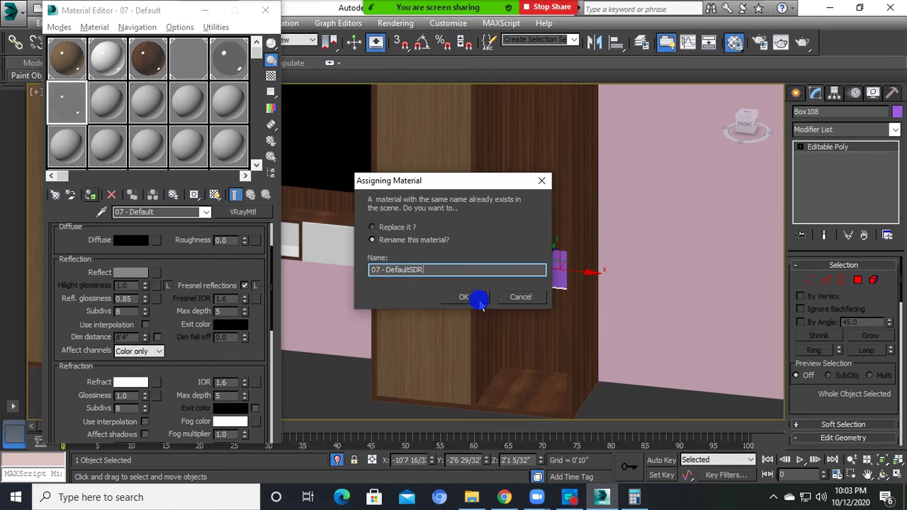
{"action": "left_click", "coordinate": [464, 297]}
- Close the Material Editor, reselect the glass shelf, and inspect it in wireframe from the front
{"action": "left_click", "coordinate": [265, 10]}
{"action": "left_click", "coordinate": [336, 373]}
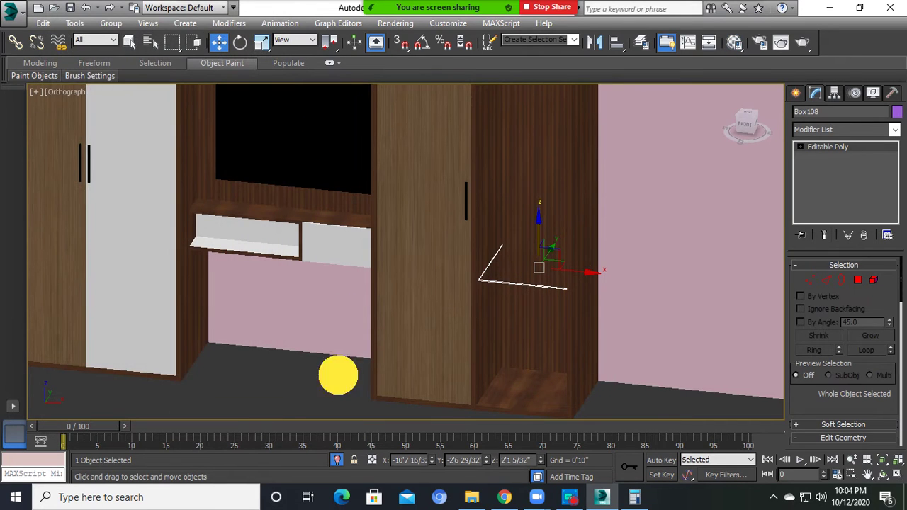
{"action": "left_click", "coordinate": [527, 282]}
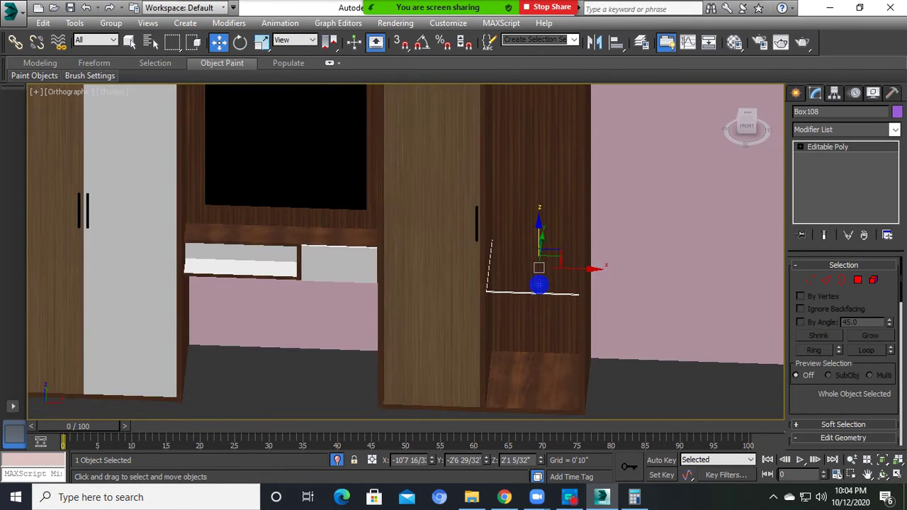
{"action": "scroll", "coordinate": [538, 283], "scroll_direction": "up", "scroll_amount": 5}
{"action": "middle_click_drag", "start_coordinate": [528, 281], "coordinate": [524, 239], "text": "alt"}
{"action": "key", "text": "F3"}
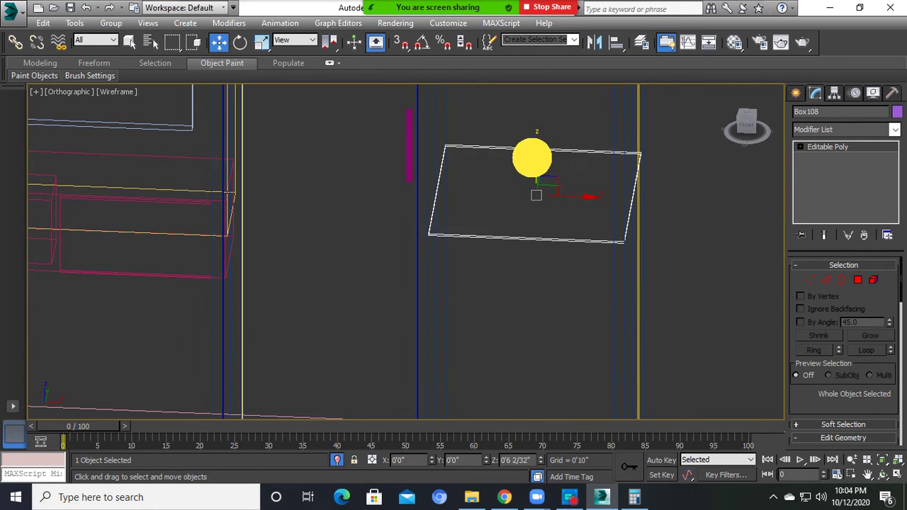
{"action": "middle_click_drag", "start_coordinate": [533, 216], "coordinate": [524, 164], "text": "alt"}
{"action": "key", "text": "shift+z"}
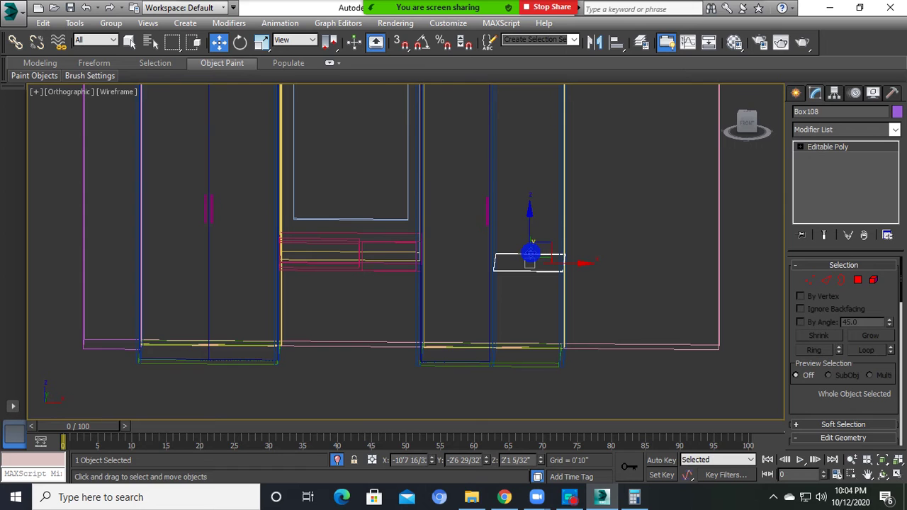
{"action": "key", "text": "F3"}
- Inspect the wardrobe from an oblique, tilted angle in both wireframe and shaded display
{"action": "scroll", "coordinate": [531, 259], "scroll_direction": "up", "scroll_amount": 2}
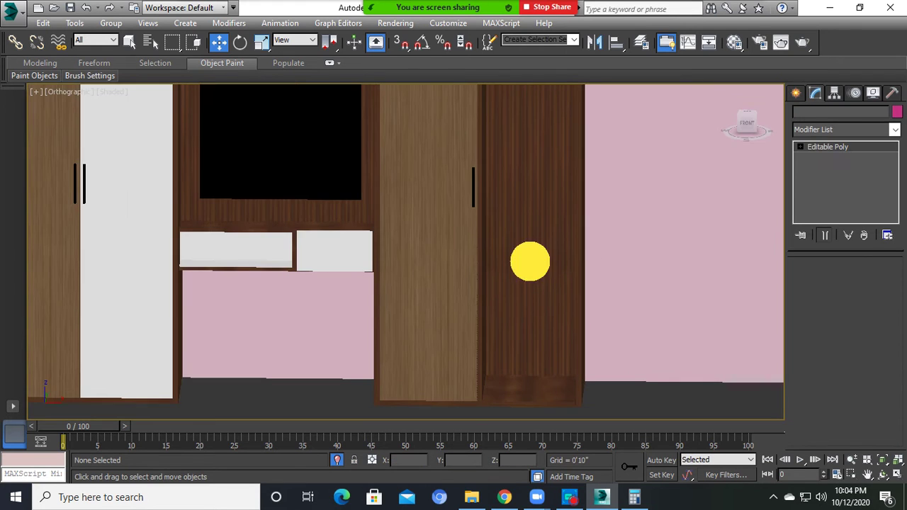
{"action": "mouse_move", "coordinate": [531, 260]}
{"action": "middle_mouse_down", "text": "alt"}
{"action": "mouse_move", "coordinate": [523, 276]}
{"action": "mouse_move", "coordinate": [547, 234]}
{"action": "middle_mouse_up", "text": "alt"}
{"action": "scroll", "coordinate": [522, 277], "scroll_direction": "up", "scroll_amount": 2}
{"action": "key", "text": "F3"}
{"action": "scroll", "coordinate": [548, 243], "scroll_direction": "down", "scroll_amount": 2}
{"action": "scroll", "coordinate": [531, 284], "scroll_direction": "down", "scroll_amount": 2}
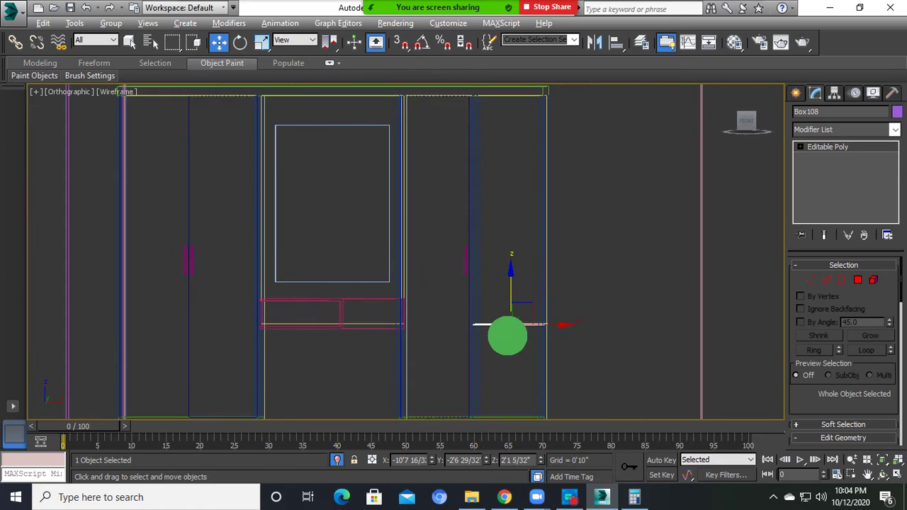
{"action": "middle_click_drag", "start_coordinate": [515, 320], "coordinate": [513, 360], "text": "alt"}
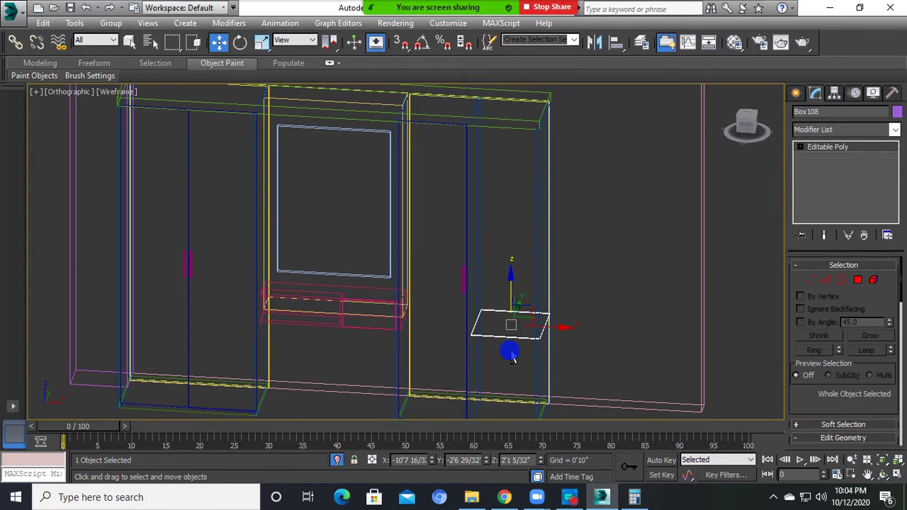
{"action": "key", "text": "F3"}
- Check the shelf from one more angle, then reopen its glass material in the Material Editor
{"action": "scroll", "coordinate": [506, 318], "scroll_direction": "up", "scroll_amount": 2}
{"action": "scroll", "coordinate": [516, 301], "scroll_direction": "up", "scroll_amount": 2}
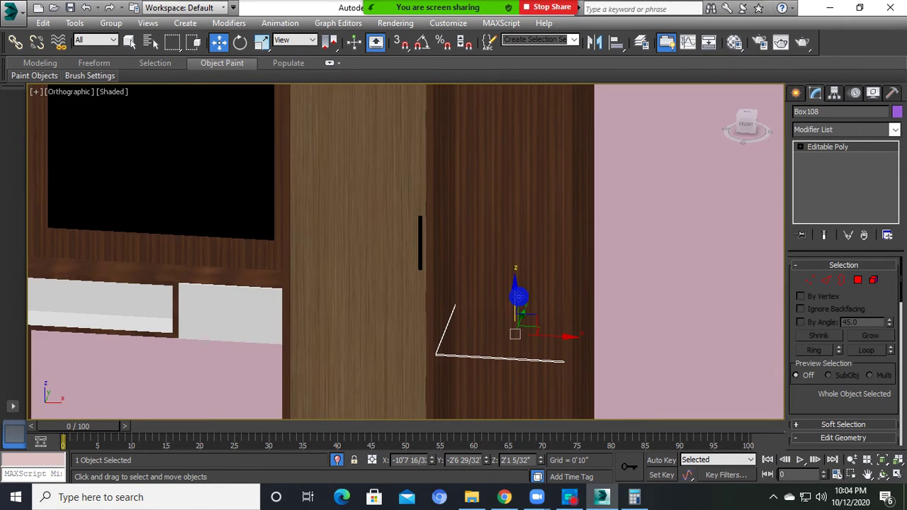
{"action": "mouse_move", "coordinate": [512, 324]}
{"action": "middle_mouse_down", "text": "alt"}
{"action": "mouse_move", "coordinate": [527, 293]}
{"action": "mouse_move", "coordinate": [479, 338]}
{"action": "middle_mouse_up", "text": "alt"}
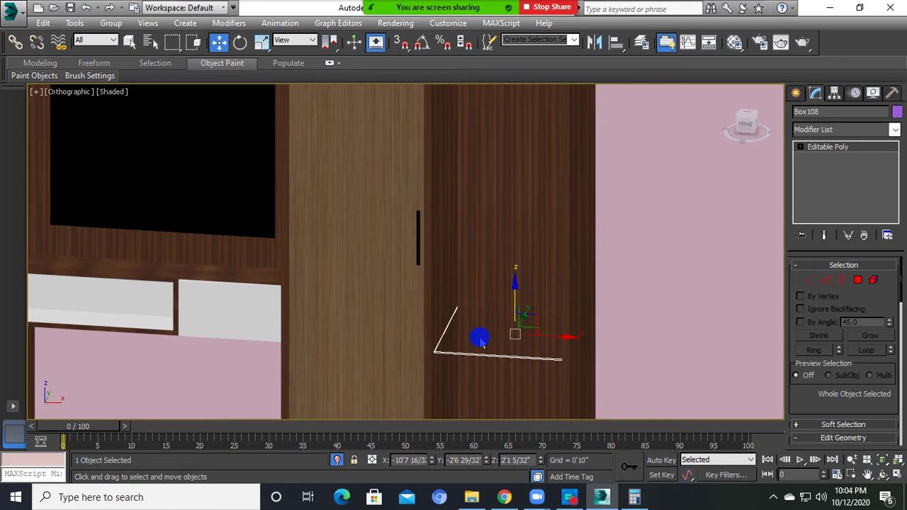
{"action": "middle_click_drag", "start_coordinate": [503, 354], "coordinate": [515, 345], "text": "alt"}
{"action": "key", "text": "F3"}
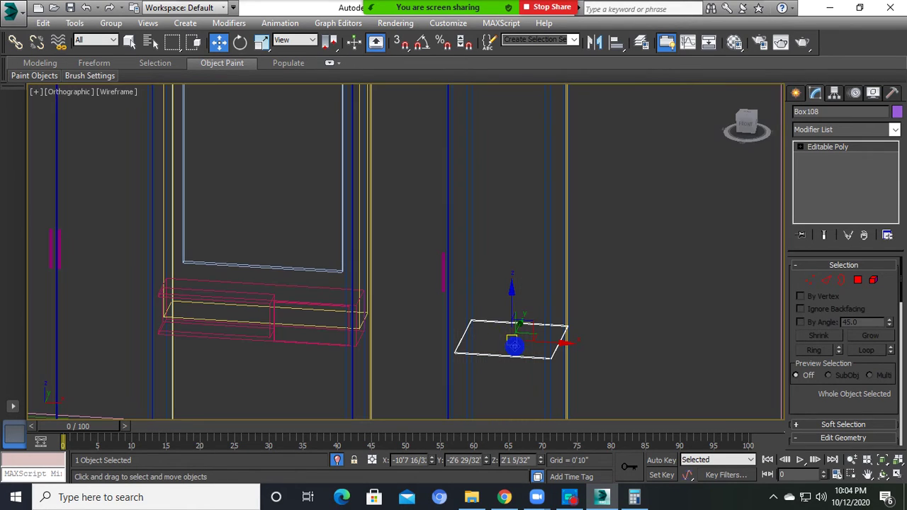
{"action": "key", "text": "F3"}
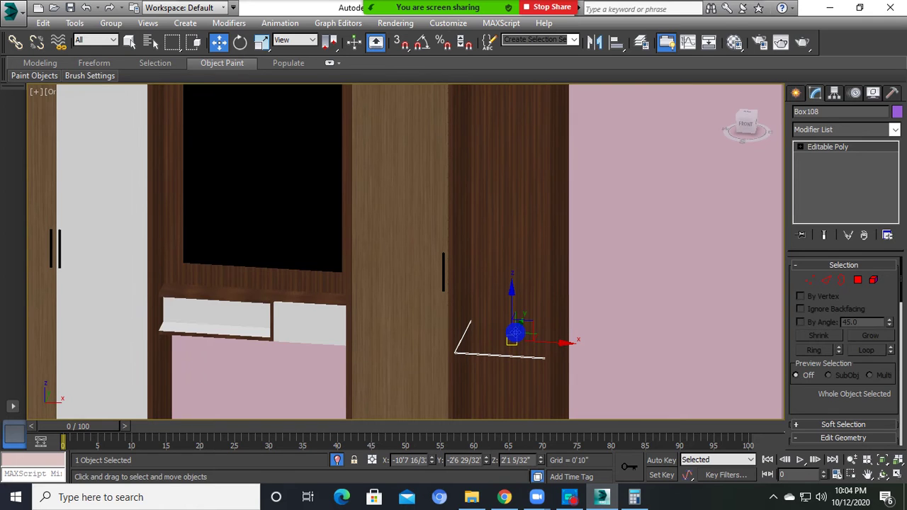
{"action": "key", "text": "m"}
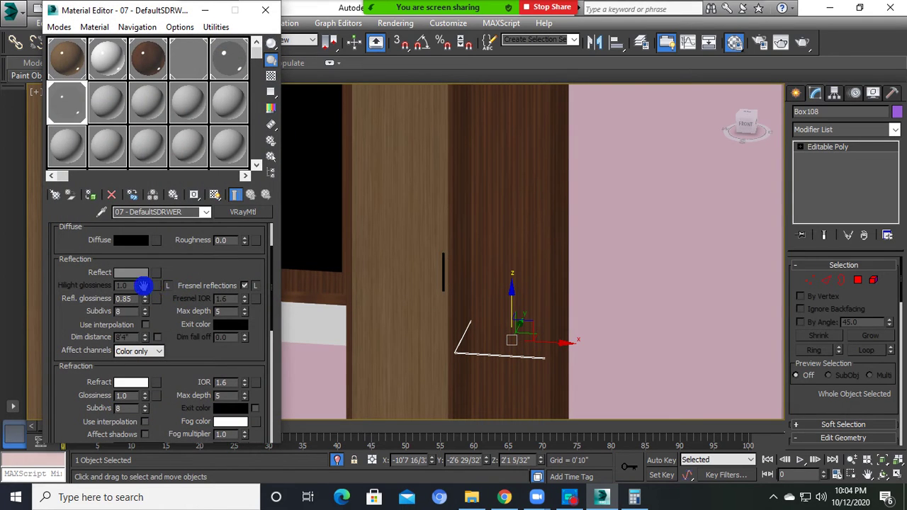
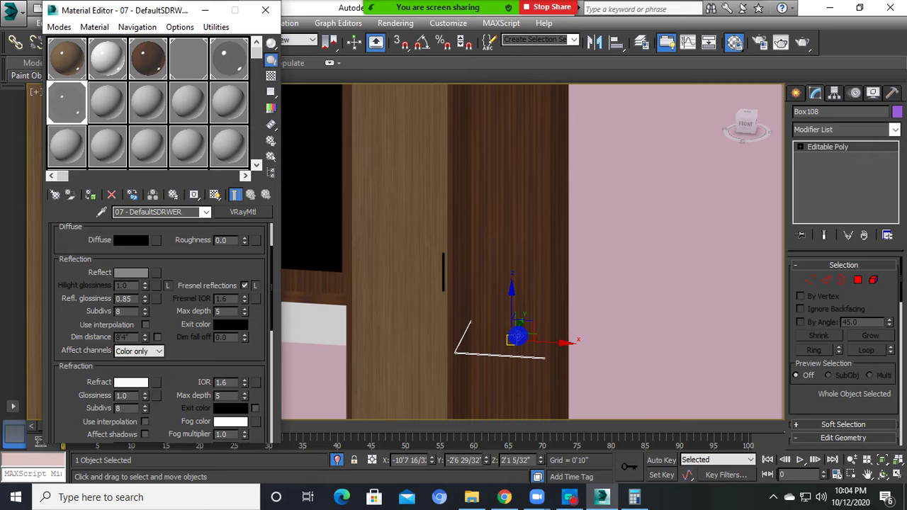
- Close the Material Editor and make 3 copies of the right-hand shelf, stacked upward
{"action": "left_click", "coordinate": [262, 11]}
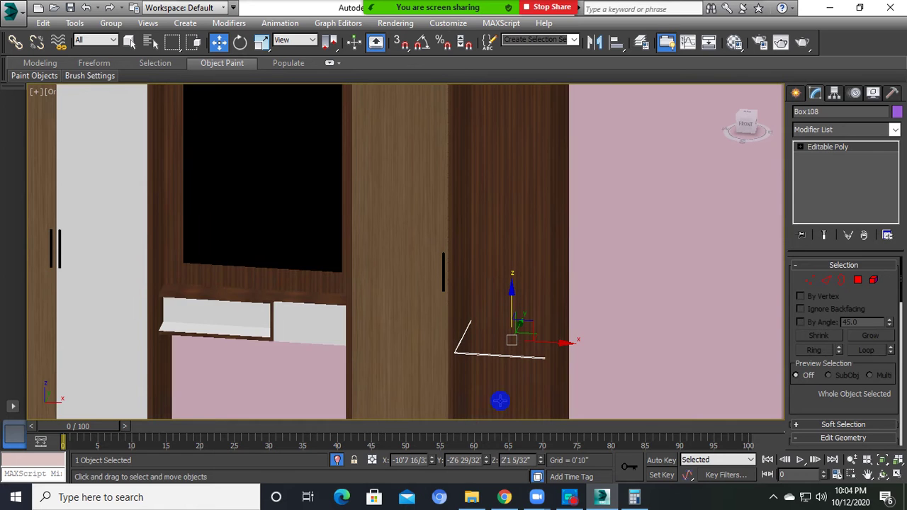
{"action": "scroll", "coordinate": [497, 365], "scroll_direction": "down", "scroll_amount": 3}
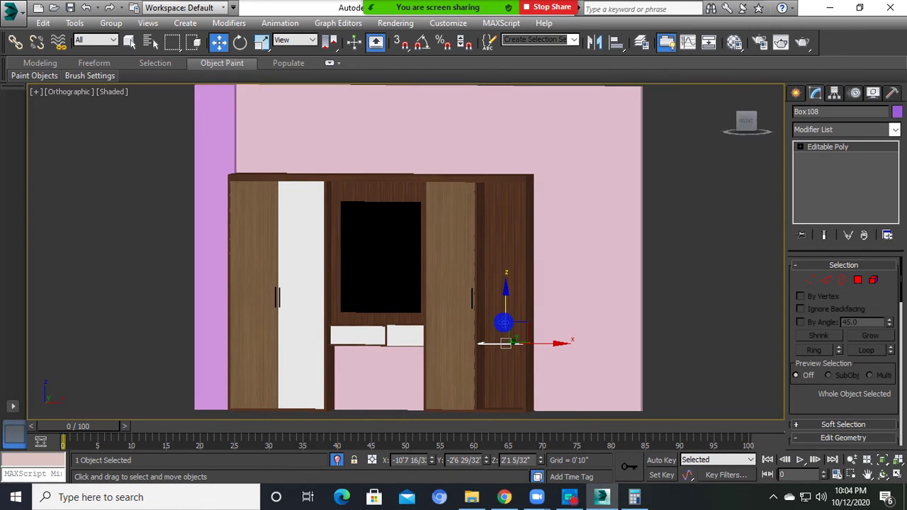
{"action": "left_click", "coordinate": [502, 338]}
{"action": "left_click", "coordinate": [502, 330]}
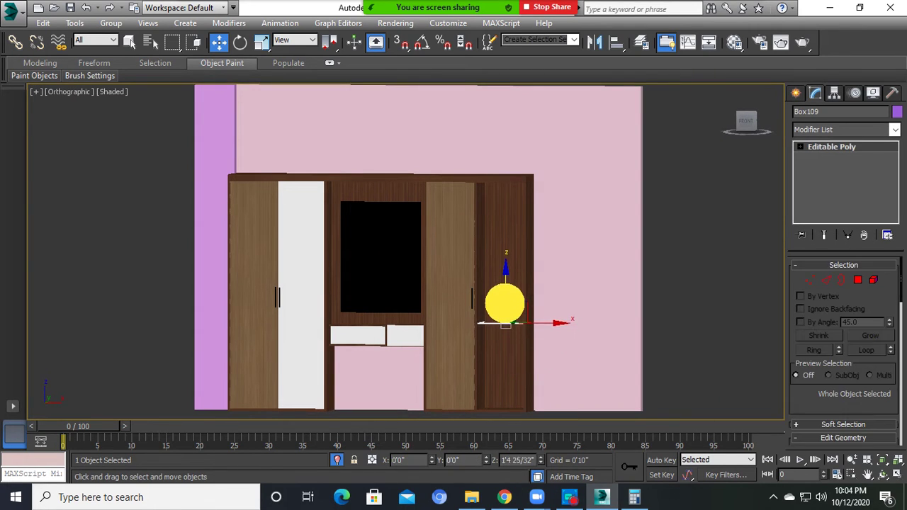
{"action": "left_click_drag", "start_coordinate": [505, 304], "coordinate": [504, 293], "text": "shift"}
{"action": "left_click", "coordinate": [487, 253]}
{"action": "left_click", "coordinate": [487, 253]}
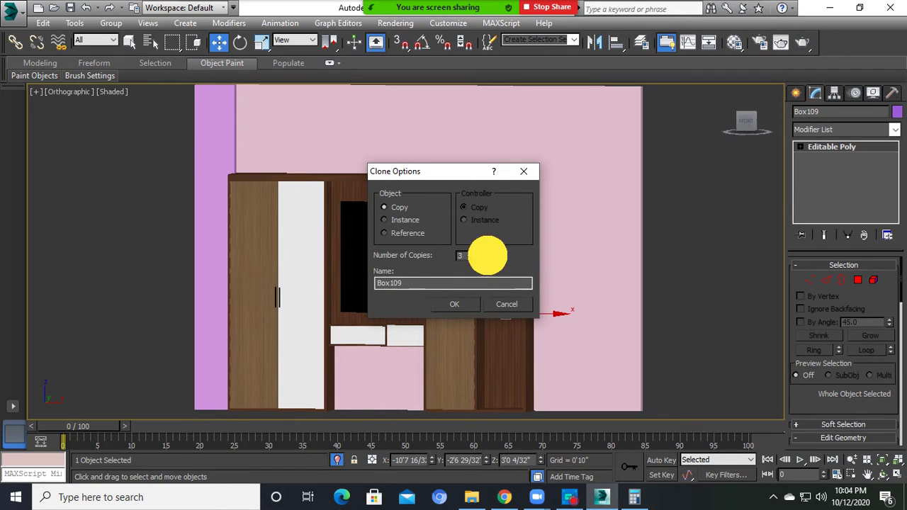
{"action": "left_click", "coordinate": [454, 304]}
- Switch to wireframe and a straight-on front view of the wardrobe
{"action": "key", "text": "F3"}
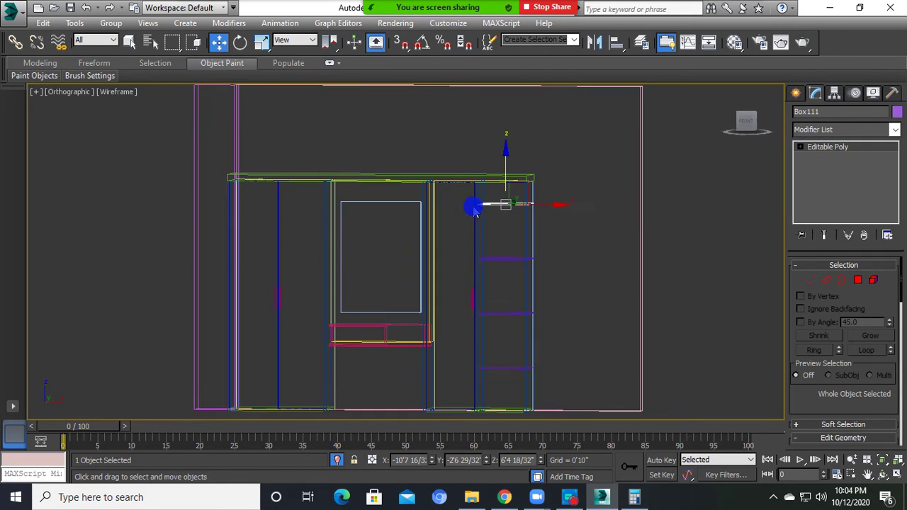
{"action": "middle_click_drag", "start_coordinate": [505, 238], "coordinate": [492, 192]}
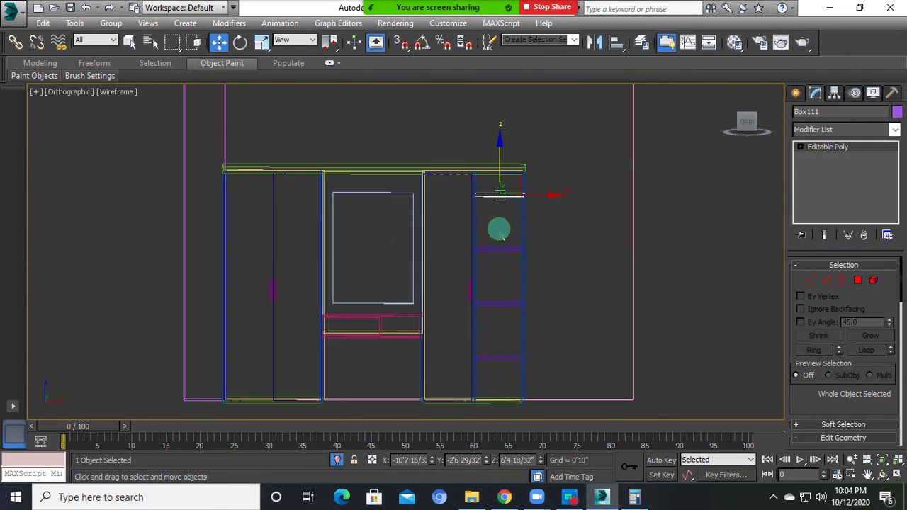
{"action": "left_click", "coordinate": [747, 124]}
{"action": "scroll", "coordinate": [486, 259], "scroll_direction": "up", "scroll_amount": 5}
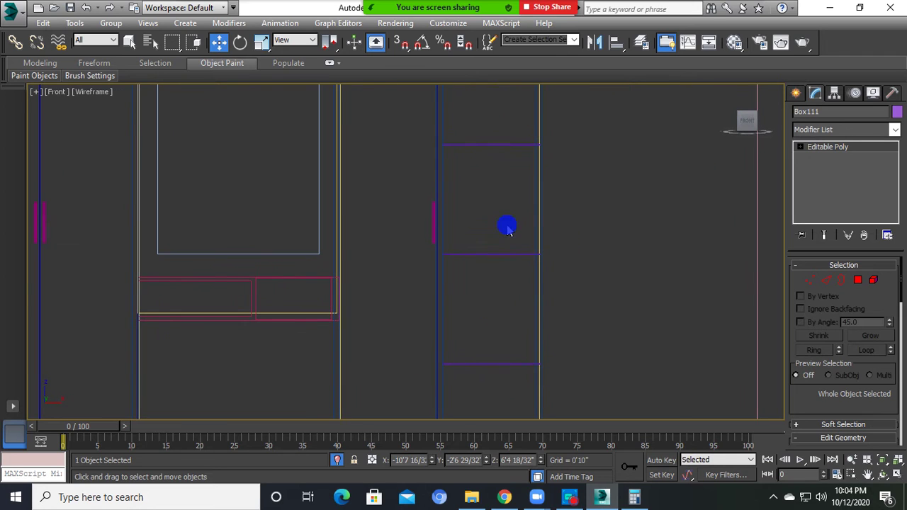
{"action": "left_click_drag", "start_coordinate": [505, 225], "coordinate": [487, 329]}
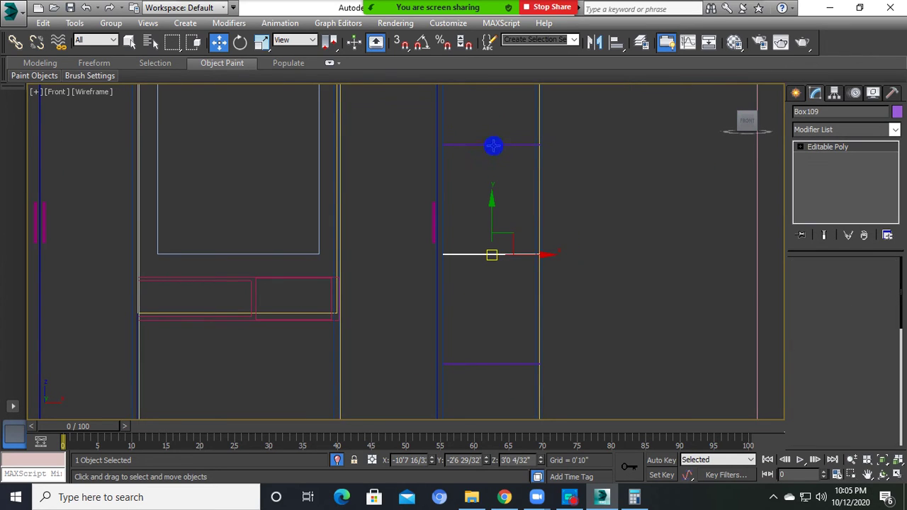
{"action": "scroll", "coordinate": [476, 229], "scroll_direction": "down", "scroll_amount": 5}
- Lower the top shelf copy, then move all three new shelves down to space them evenly
{"action": "left_click", "coordinate": [464, 283]}
{"action": "middle_click_drag", "start_coordinate": [466, 290], "coordinate": [457, 258]}
{"action": "left_click", "coordinate": [593, 202]}
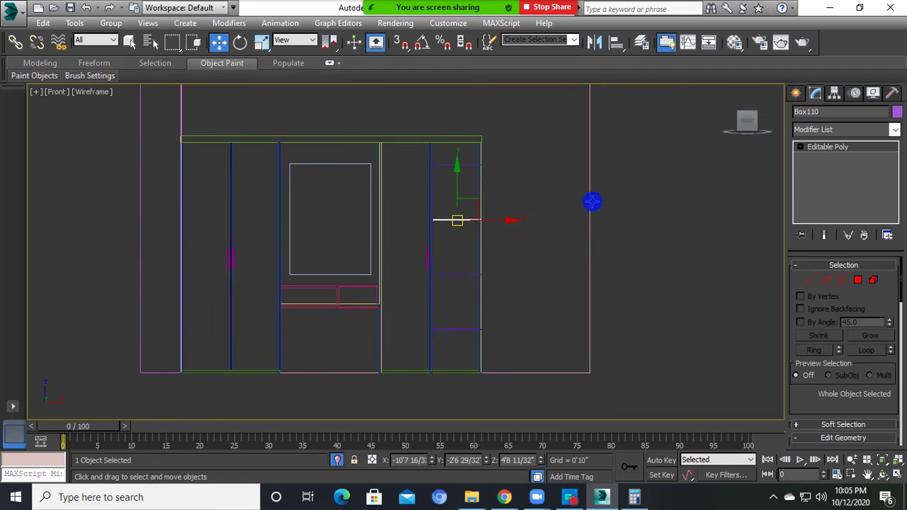
{"action": "left_click", "coordinate": [450, 150]}
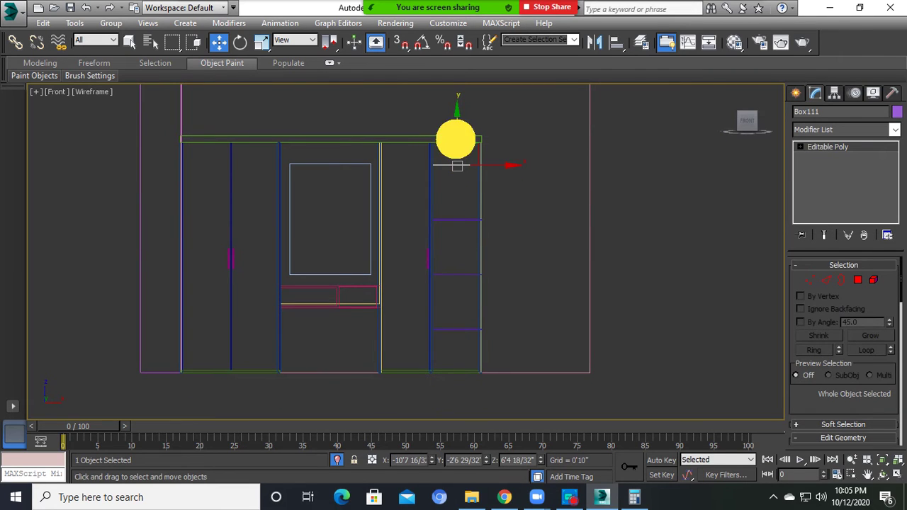
{"action": "left_click_drag", "start_coordinate": [449, 150], "coordinate": [456, 164]}
{"action": "left_click_drag", "start_coordinate": [458, 206], "coordinate": [452, 342]}
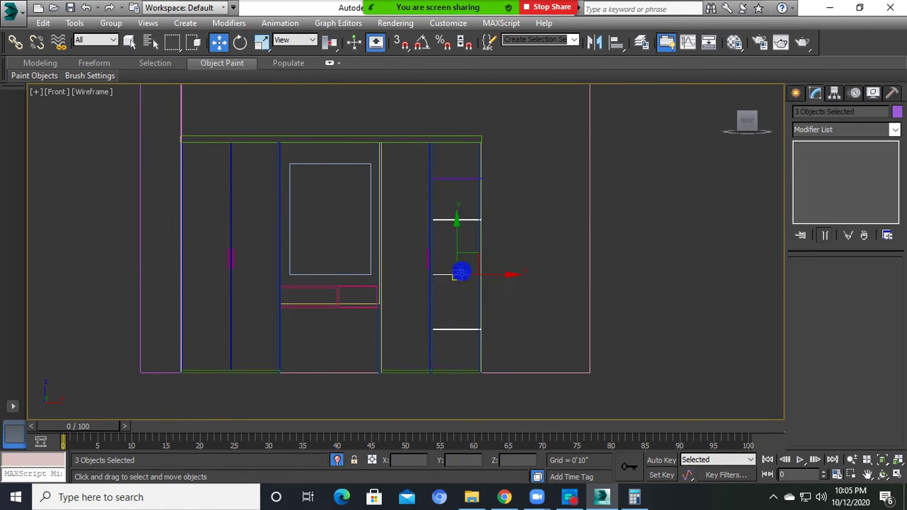
{"action": "left_click_drag", "start_coordinate": [453, 245], "coordinate": [456, 256]}
{"action": "left_click", "coordinate": [506, 222]}
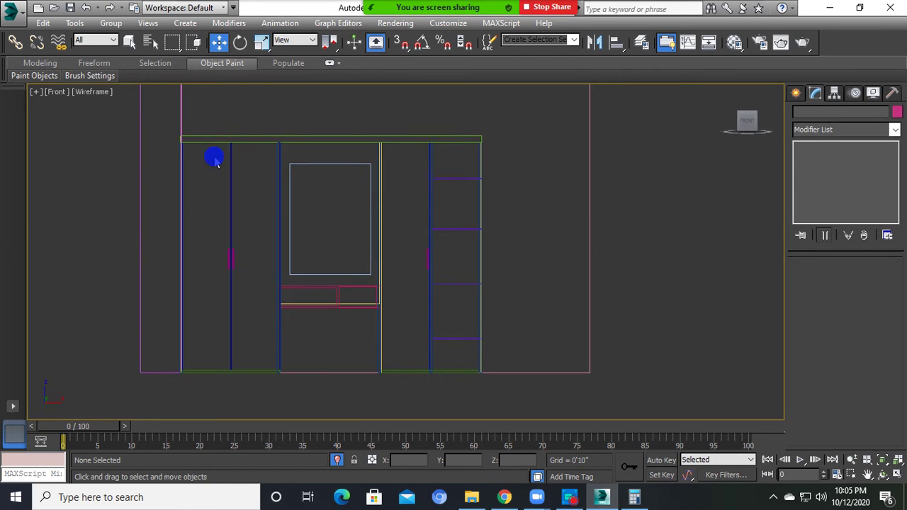
- Return to shaded display and orbit around the wardrobe to inspect the new shelves
{"action": "key", "text": "F3"}
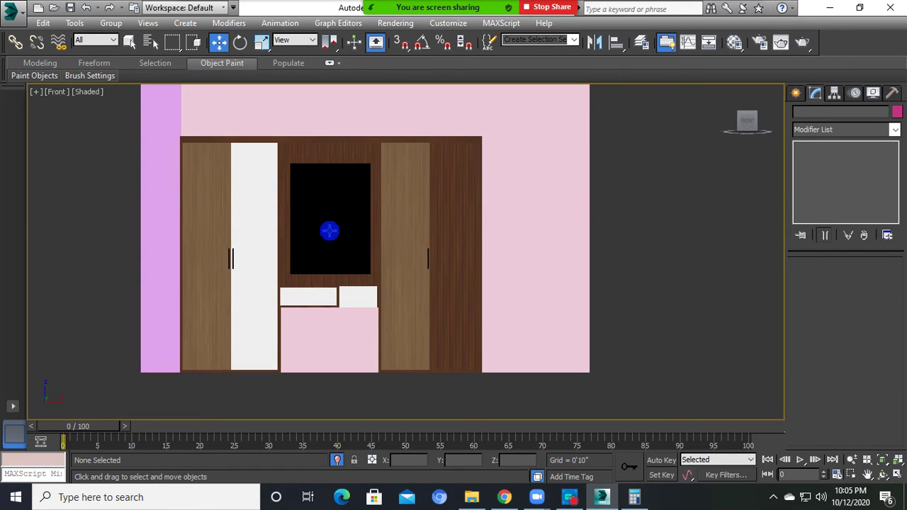
{"action": "left_click", "coordinate": [430, 245]}
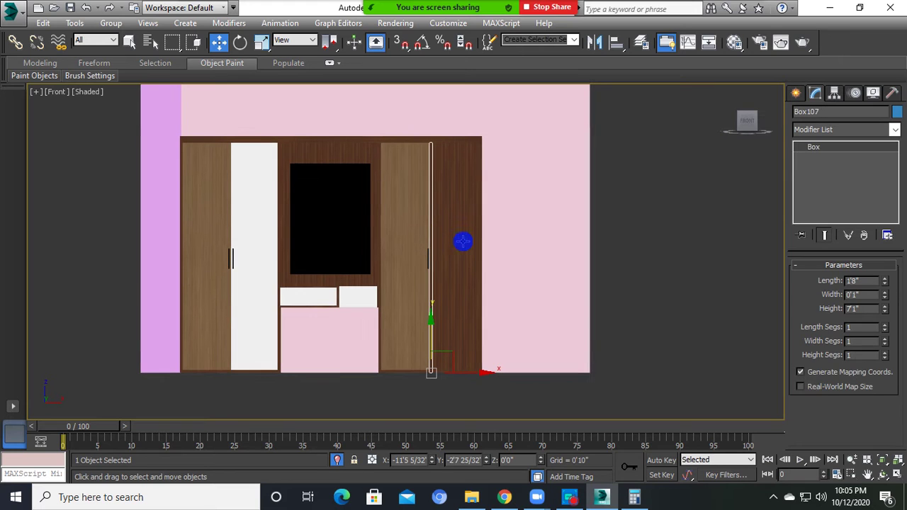
{"action": "left_click", "coordinate": [462, 242]}
{"action": "mouse_move", "coordinate": [462, 241]}
{"action": "middle_mouse_down", "text": "alt"}
{"action": "mouse_move", "coordinate": [449, 304]}
{"action": "mouse_move", "coordinate": [471, 282]}
{"action": "mouse_move", "coordinate": [458, 284]}
{"action": "mouse_move", "coordinate": [472, 223]}
{"action": "mouse_move", "coordinate": [461, 211]}
{"action": "middle_mouse_up", "text": "alt"}
{"action": "left_click", "coordinate": [458, 284]}
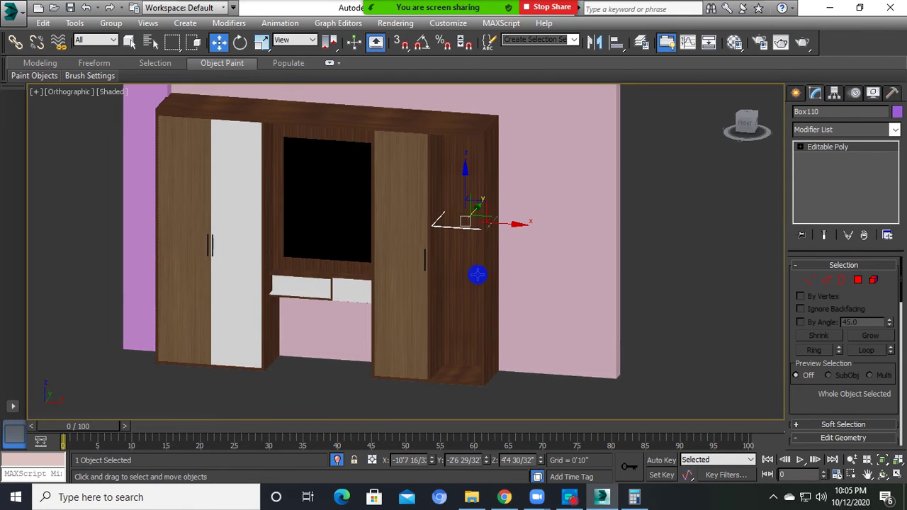
{"action": "mouse_move", "coordinate": [477, 275]}
{"action": "middle_mouse_down", "text": "alt"}
{"action": "mouse_move", "coordinate": [506, 217]}
{"action": "mouse_move", "coordinate": [445, 320]}
{"action": "mouse_move", "coordinate": [498, 243]}
{"action": "mouse_move", "coordinate": [458, 278]}
{"action": "mouse_move", "coordinate": [477, 307]}
{"action": "middle_mouse_up", "text": "alt"}
{"action": "left_click", "coordinate": [615, 317]}
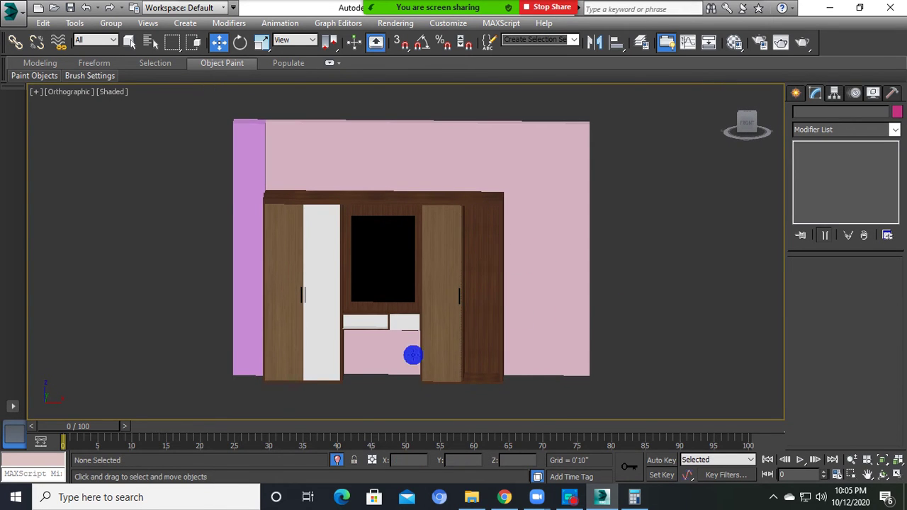
- Zoom out and select the left wardrobe door
{"action": "scroll", "coordinate": [421, 370], "scroll_direction": "up", "scroll_amount": 4}
{"action": "scroll", "coordinate": [476, 360], "scroll_direction": "down", "scroll_amount": 4}
{"action": "scroll", "coordinate": [475, 361], "scroll_direction": "down", "scroll_amount": 2}
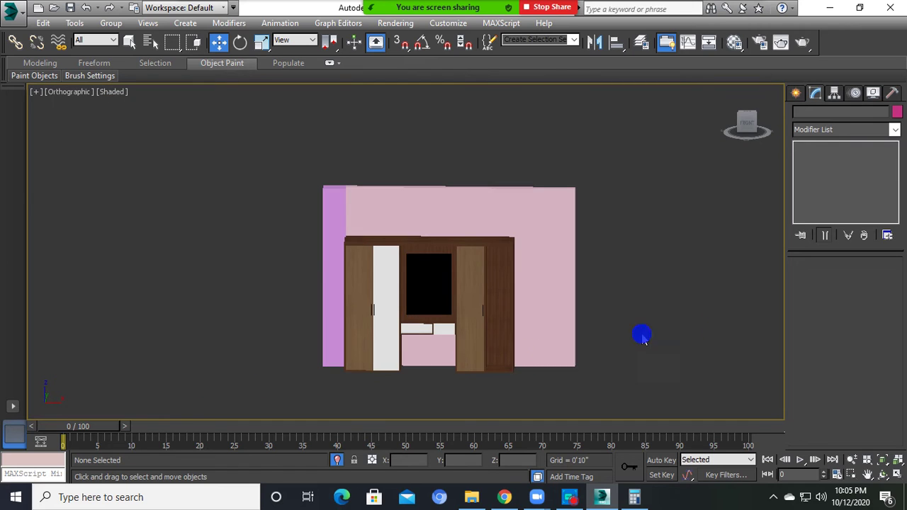
{"action": "left_click", "coordinate": [361, 319]}
{"action": "scroll", "coordinate": [369, 274], "scroll_direction": "up", "scroll_amount": 2}
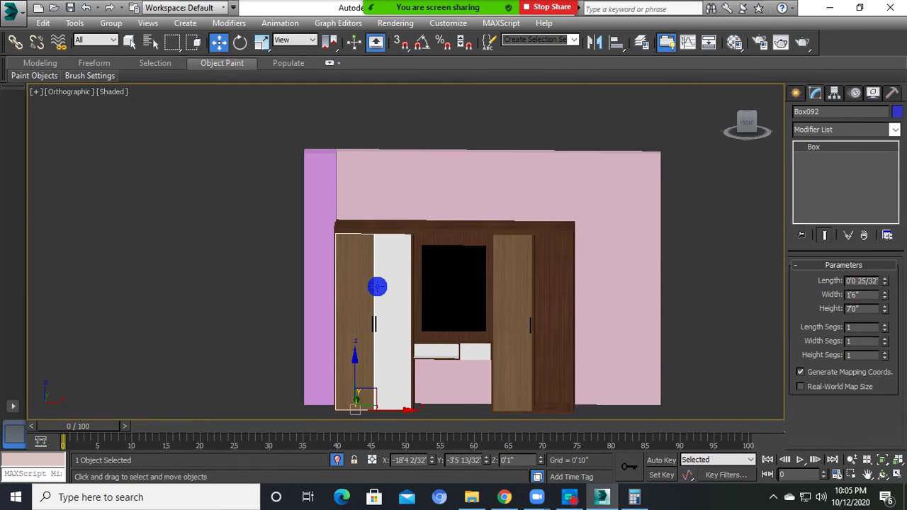
- Shift-copy the left wooden door and the white door upward to form loft panels
{"action": "left_click", "coordinate": [377, 286], "text": "ctrl"}
{"action": "middle_click_drag", "start_coordinate": [380, 299], "coordinate": [327, 299]}
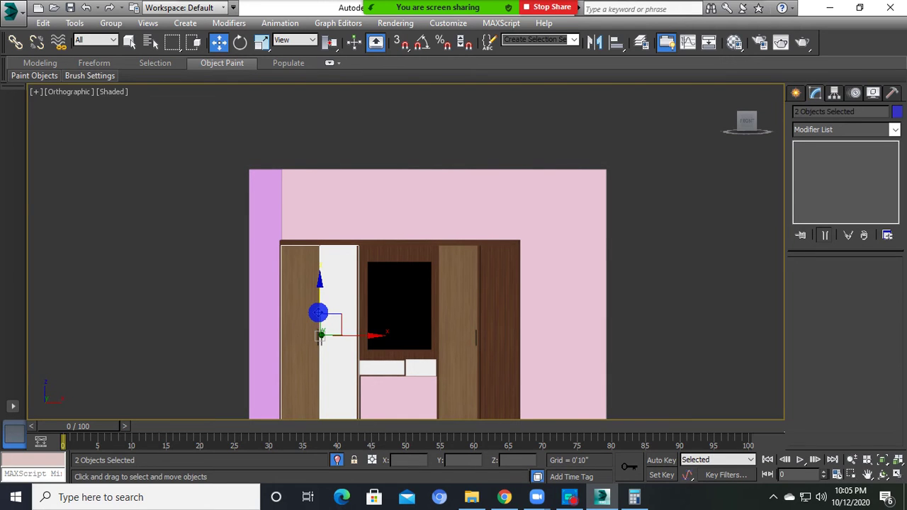
{"action": "left_click", "coordinate": [496, 316]}
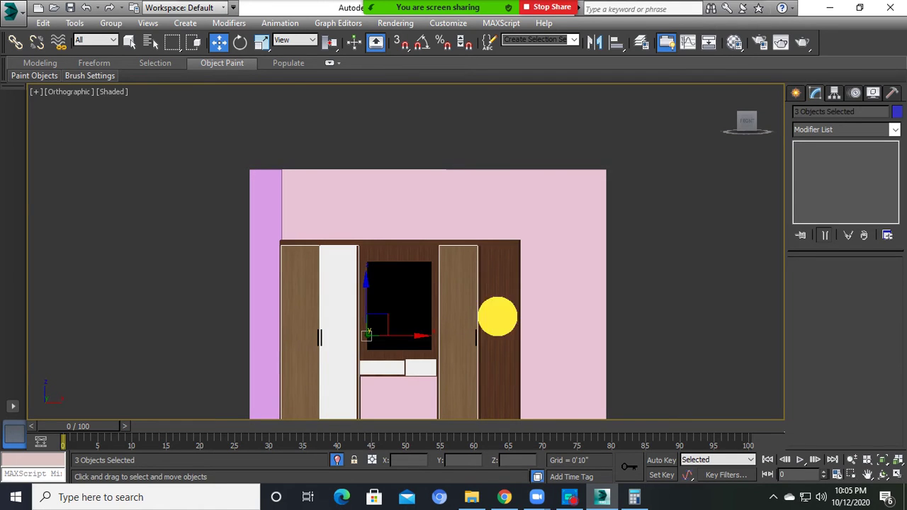
{"action": "left_click", "coordinate": [626, 239]}
{"action": "left_click", "coordinate": [301, 277]}
{"action": "left_click", "coordinate": [330, 282], "text": "ctrl"}
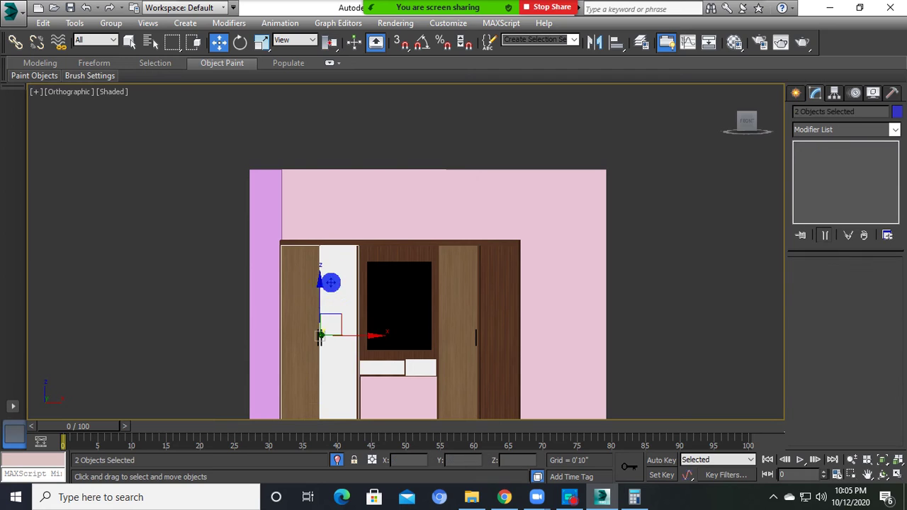
{"action": "left_click_drag", "start_coordinate": [320, 337], "coordinate": [321, 152], "text": "shift"}
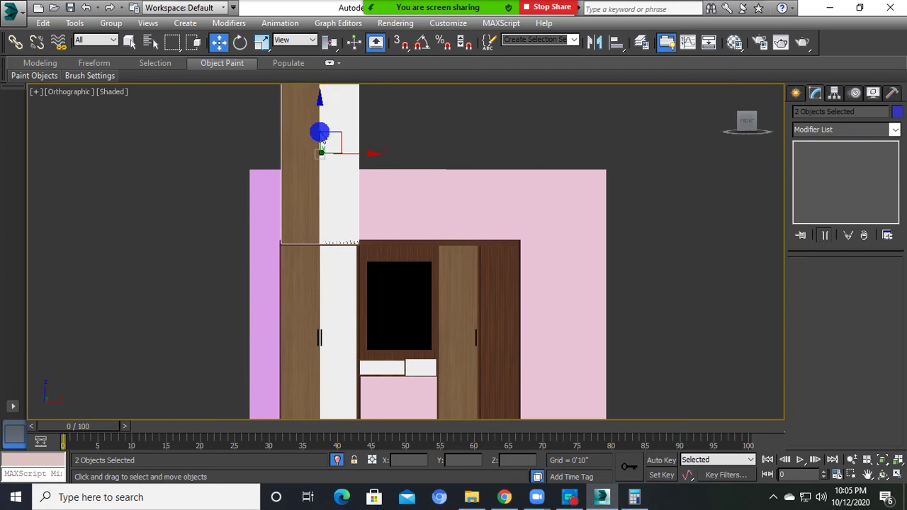
{"action": "left_click", "coordinate": [433, 311]}
- Scale the loft panels shorter on Z and lower them onto the wardrobe top
{"action": "scroll", "coordinate": [291, 245], "scroll_direction": "up", "scroll_amount": 2}
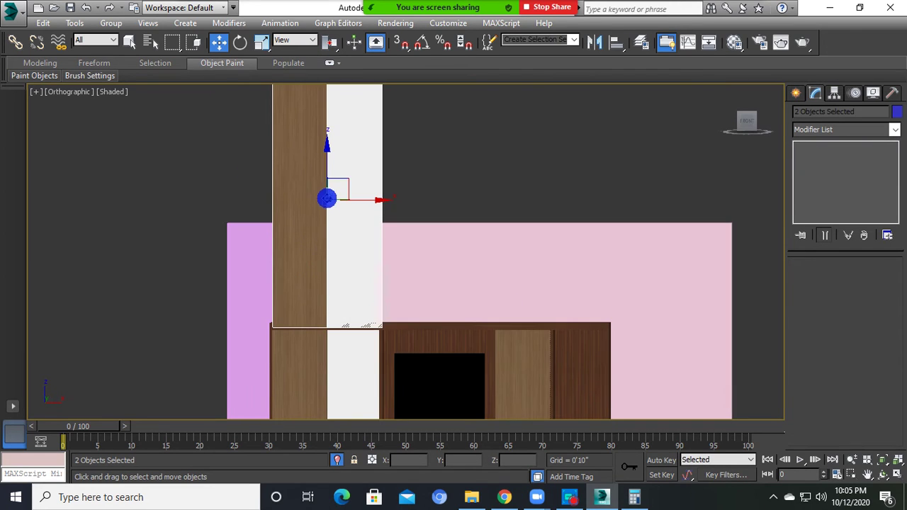
{"action": "scroll", "coordinate": [326, 185], "scroll_direction": "down", "scroll_amount": 3}
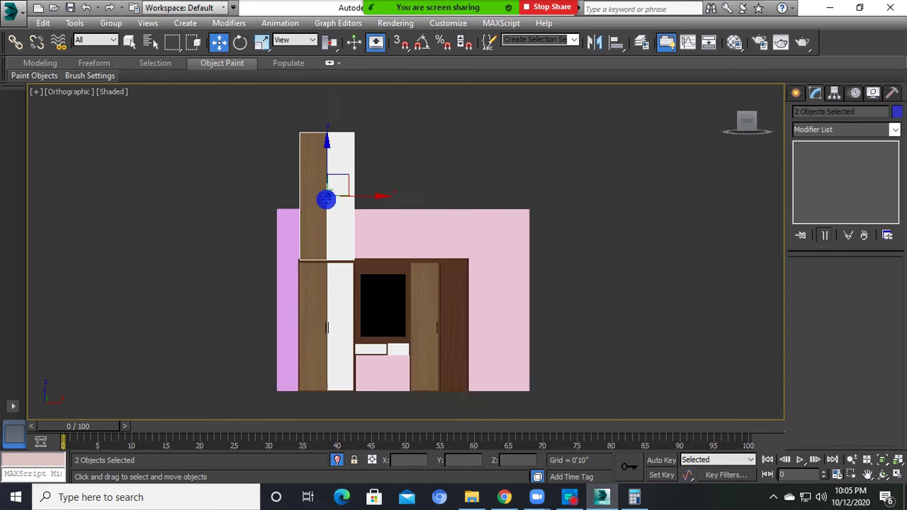
{"action": "left_click", "coordinate": [262, 41]}
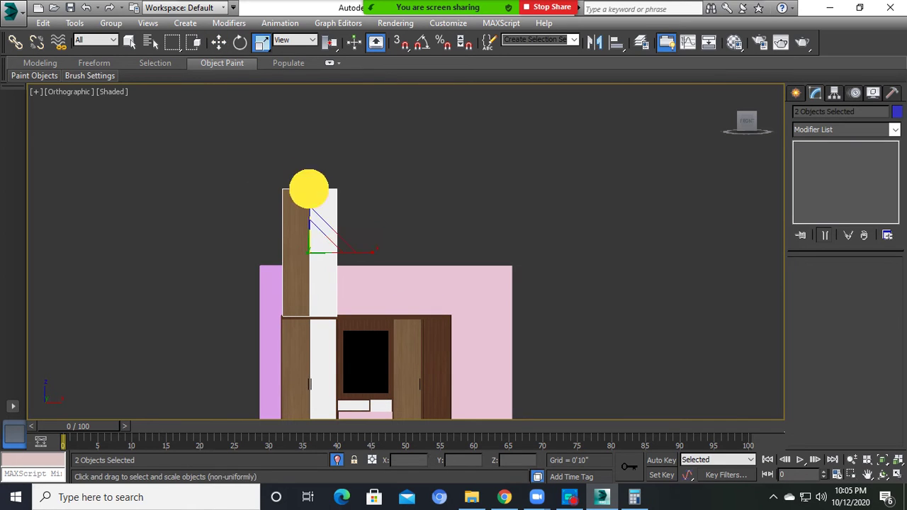
{"action": "left_click_drag", "start_coordinate": [308, 189], "coordinate": [310, 243]}
{"action": "left_click", "coordinate": [219, 42]}
{"action": "middle_click_drag", "start_coordinate": [330, 257], "coordinate": [326, 207]}
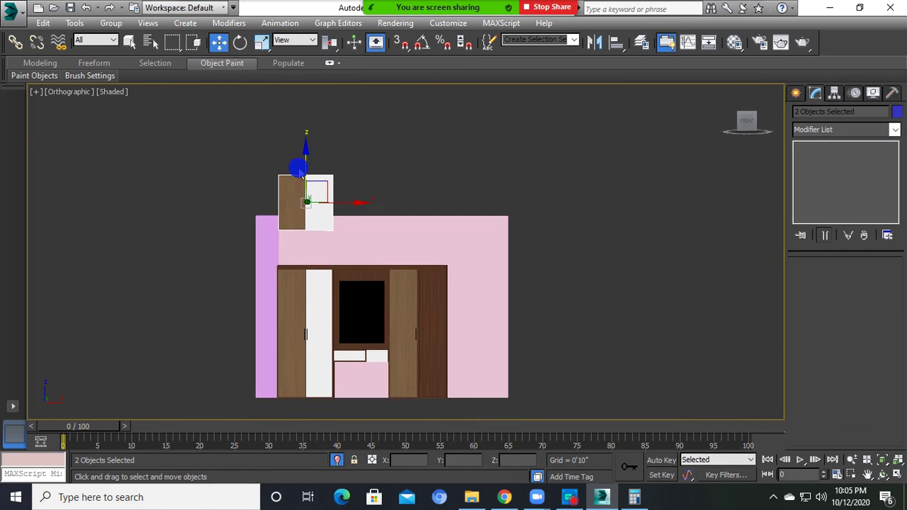
{"action": "left_click_drag", "start_coordinate": [303, 163], "coordinate": [308, 197]}
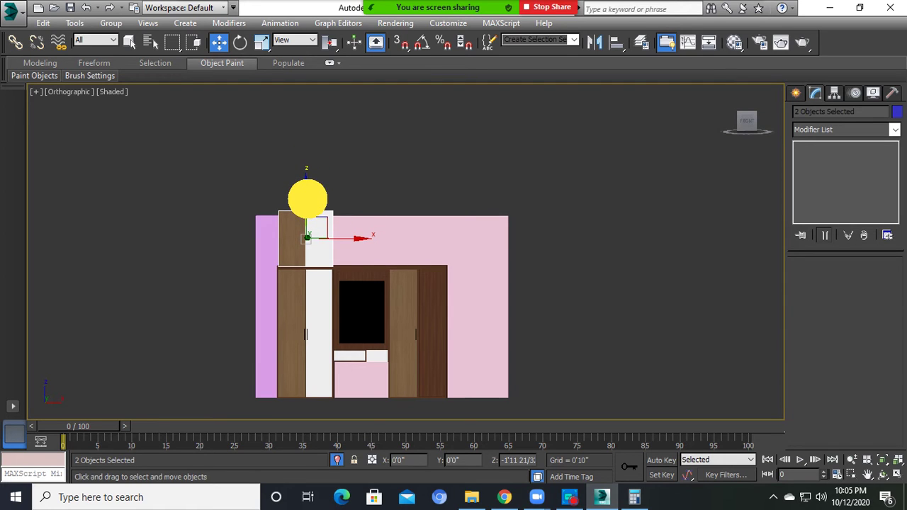
{"action": "scroll", "coordinate": [314, 265], "scroll_direction": "up", "scroll_amount": 3}
{"action": "scroll", "coordinate": [294, 253], "scroll_direction": "up", "scroll_amount": 3}
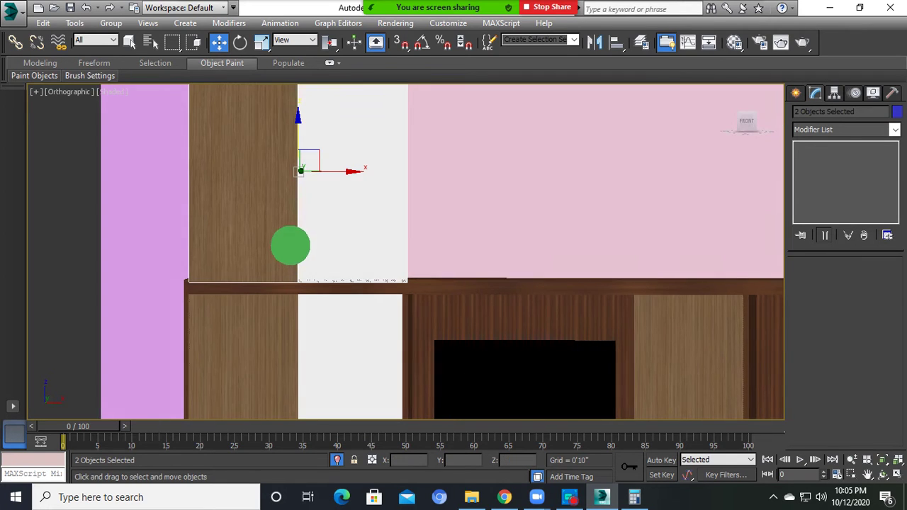
{"action": "left_click_drag", "start_coordinate": [299, 139], "coordinate": [299, 144]}
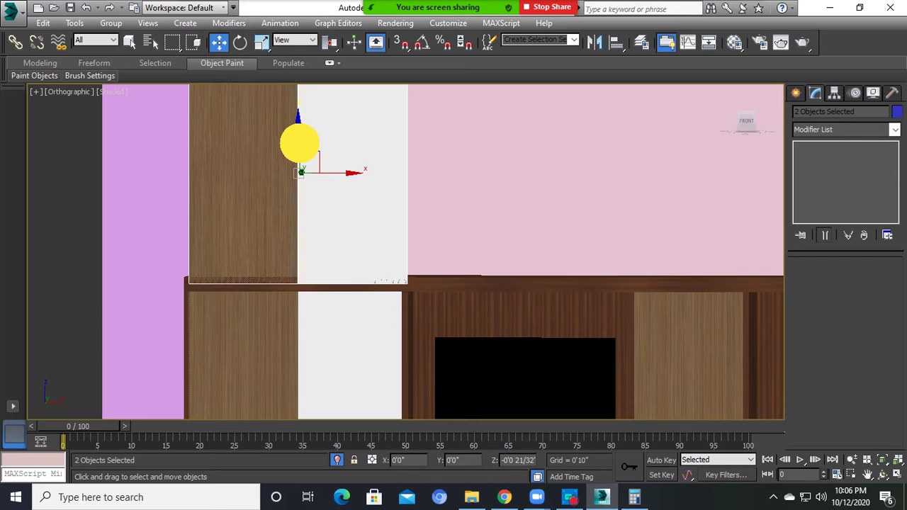
- From a front view, squash the loft panels further and reseat them on the wardrobe top
{"action": "middle_click_drag", "start_coordinate": [314, 186], "coordinate": [288, 190], "text": "alt"}
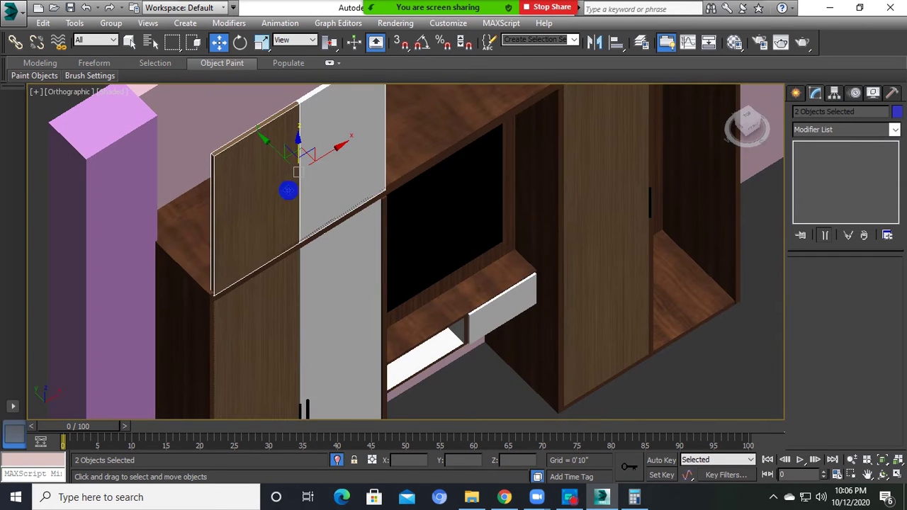
{"action": "left_click", "coordinate": [277, 151]}
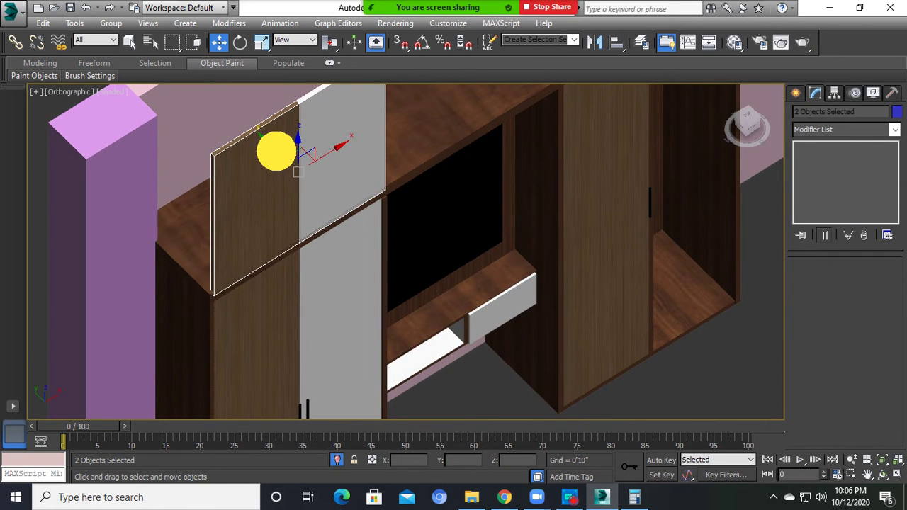
{"action": "mouse_move", "coordinate": [277, 148]}
{"action": "middle_mouse_down", "text": "alt"}
{"action": "mouse_move", "coordinate": [261, 253]}
{"action": "mouse_move", "coordinate": [237, 186]}
{"action": "middle_mouse_up", "text": "alt"}
{"action": "scroll", "coordinate": [253, 223], "scroll_direction": "down", "scroll_amount": 3}
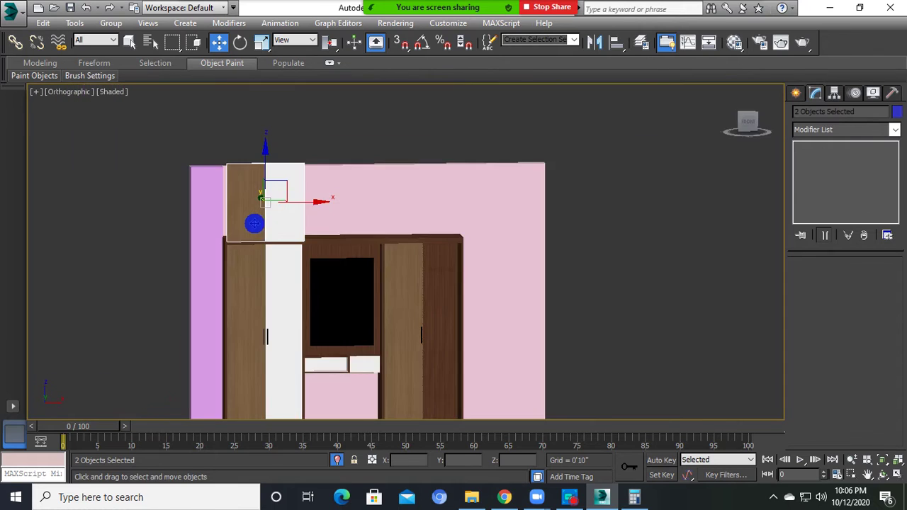
{"action": "scroll", "coordinate": [255, 217], "scroll_direction": "up", "scroll_amount": 2}
{"action": "scroll", "coordinate": [251, 239], "scroll_direction": "up", "scroll_amount": 2}
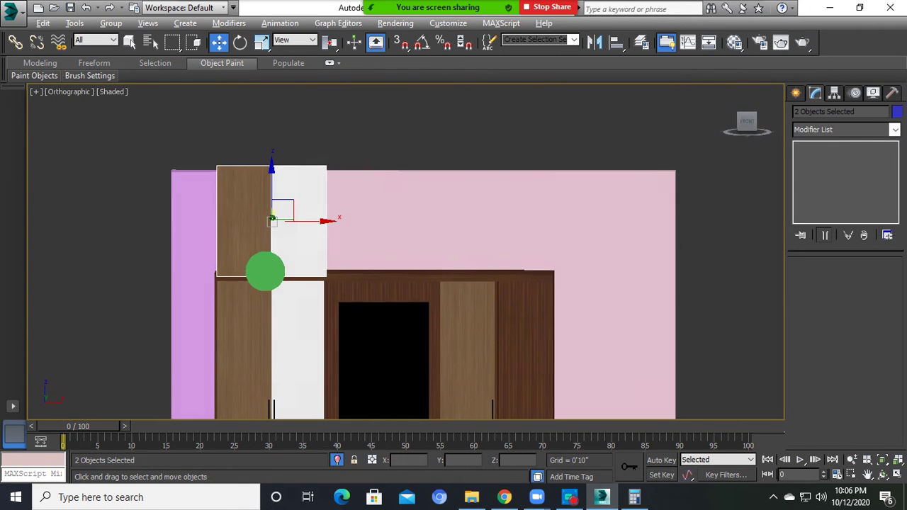
{"action": "left_click", "coordinate": [262, 42]}
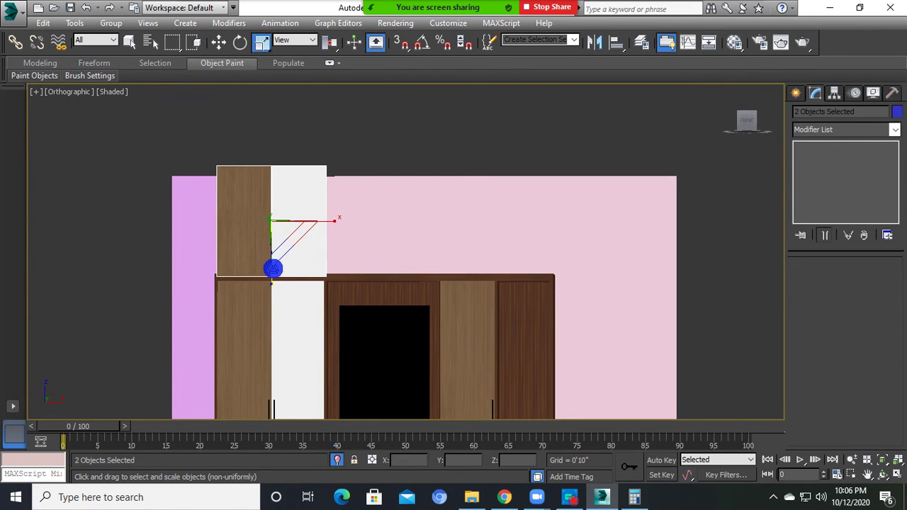
{"action": "left_click_drag", "start_coordinate": [273, 268], "coordinate": [271, 243]}
{"action": "left_click", "coordinate": [218, 43]}
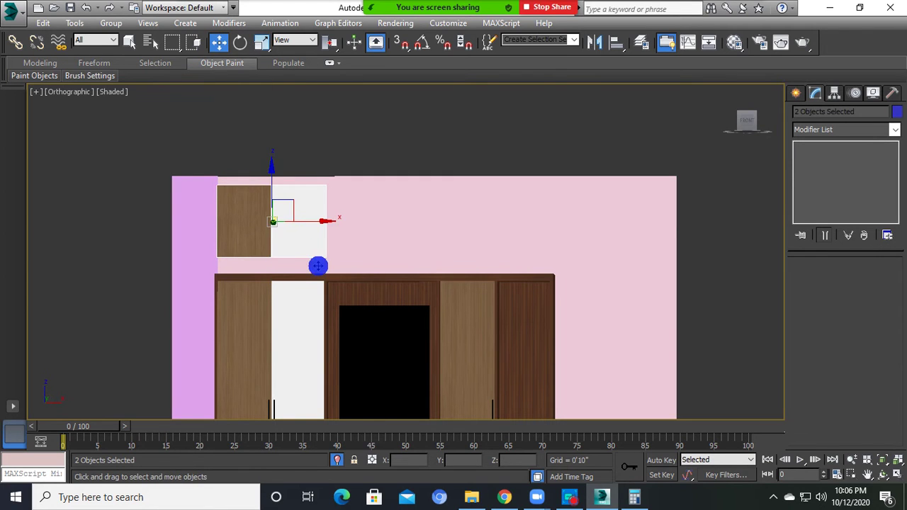
{"action": "scroll", "coordinate": [318, 266], "scroll_direction": "up", "scroll_amount": 5}
{"action": "left_click_drag", "start_coordinate": [257, 162], "coordinate": [259, 206]}
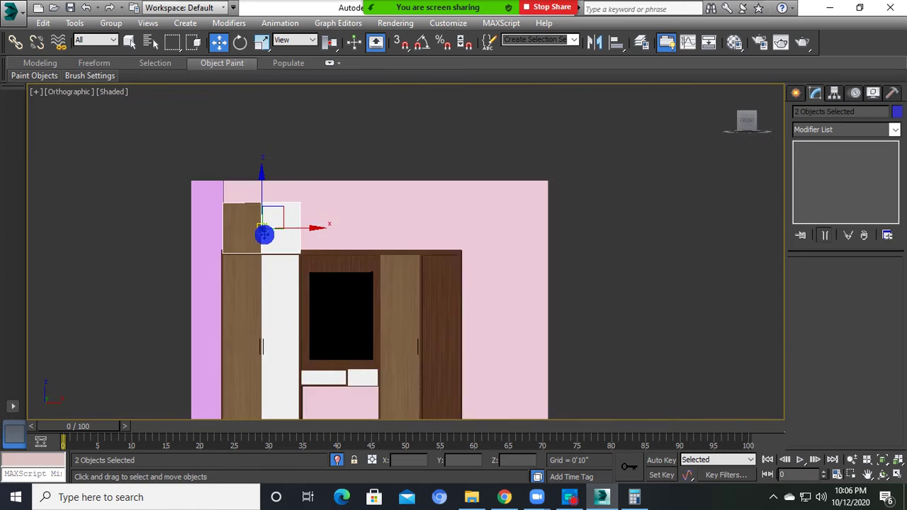
{"action": "scroll", "coordinate": [262, 234], "scroll_direction": "down", "scroll_amount": 5}
{"action": "mouse_move", "coordinate": [262, 237]}
{"action": "middle_mouse_down", "text": "alt"}
{"action": "mouse_move", "coordinate": [370, 274]}
{"action": "mouse_move", "coordinate": [257, 290]}
{"action": "mouse_move", "coordinate": [284, 290]}
{"action": "mouse_move", "coordinate": [236, 310]}
{"action": "middle_mouse_up", "text": "alt"}
- Convert left side panel Box094 to Editable Poly and raise its top vertices to loft height
{"action": "left_click", "coordinate": [219, 281]}
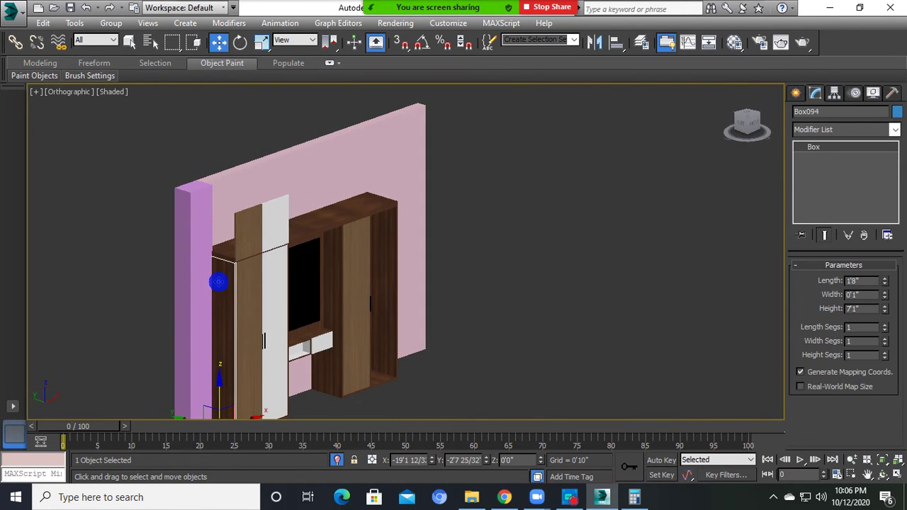
{"action": "right_click", "coordinate": [238, 261]}
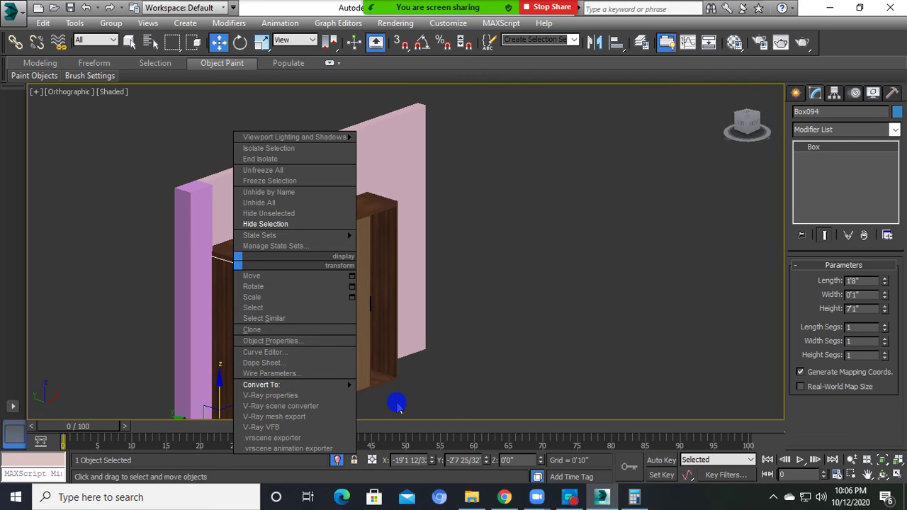
{"action": "right_click", "coordinate": [219, 281]}
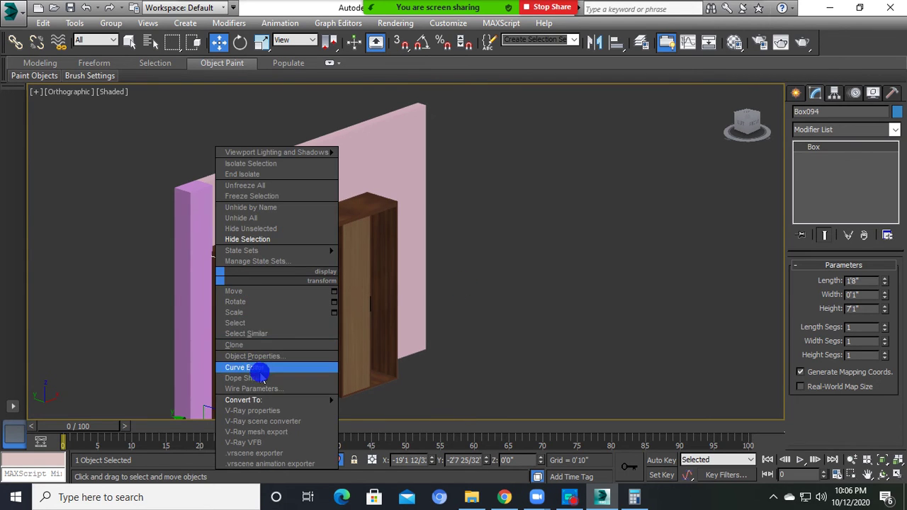
{"action": "left_click", "coordinate": [361, 409]}
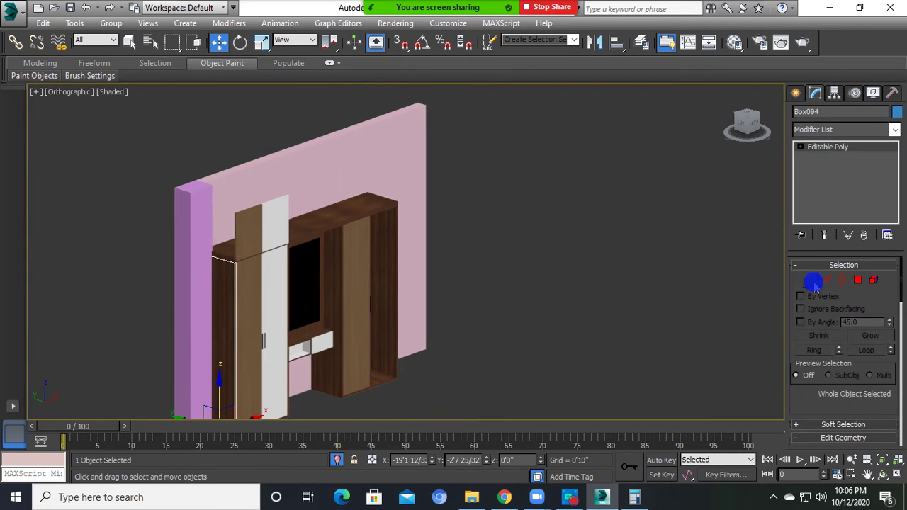
{"action": "left_click", "coordinate": [810, 280]}
{"action": "left_click_drag", "start_coordinate": [395, 197], "coordinate": [168, 302]}
{"action": "scroll", "coordinate": [216, 248], "scroll_direction": "up", "scroll_amount": 5}
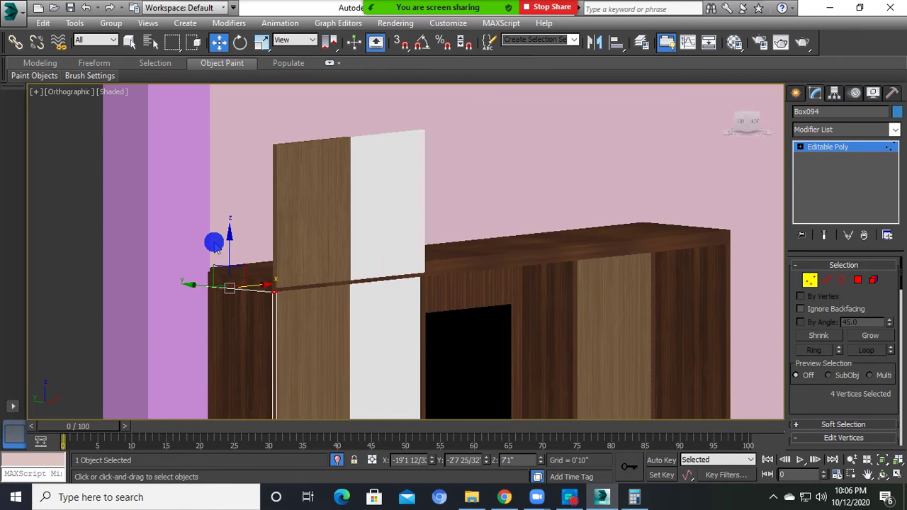
{"action": "left_click_drag", "start_coordinate": [227, 257], "coordinate": [236, 113]}
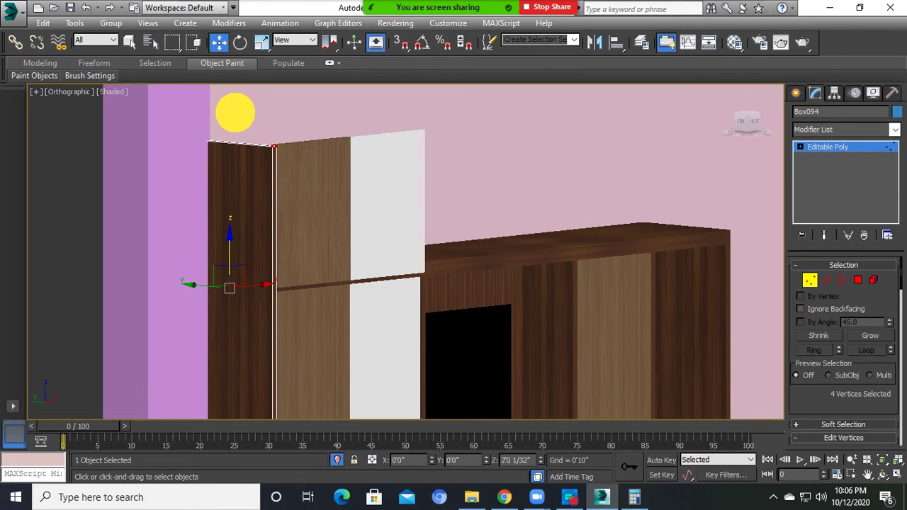
{"action": "left_click", "coordinate": [812, 282]}
{"action": "scroll", "coordinate": [652, 314], "scroll_direction": "down", "scroll_amount": 5}
- Convert right side panel Box098 to Editable Poly and raise its top vertices to loft height
{"action": "mouse_move", "coordinate": [652, 313]}
{"action": "middle_mouse_down", "text": "alt"}
{"action": "mouse_move", "coordinate": [680, 377]}
{"action": "mouse_move", "coordinate": [593, 285]}
{"action": "mouse_move", "coordinate": [608, 272]}
{"action": "mouse_move", "coordinate": [610, 234]}
{"action": "mouse_move", "coordinate": [639, 244]}
{"action": "middle_mouse_up", "text": "alt"}
{"action": "left_click", "coordinate": [612, 257]}
{"action": "right_click", "coordinate": [639, 243]}
{"action": "mouse_move", "coordinate": [680, 362]}
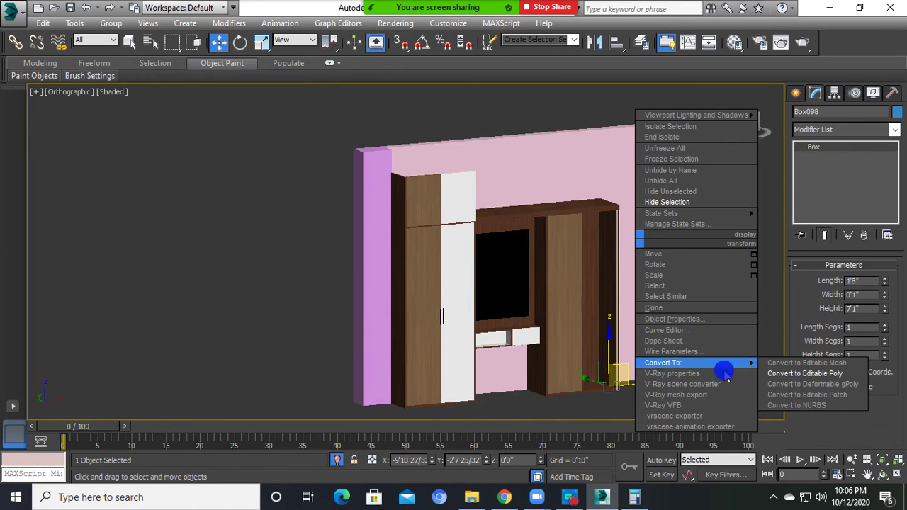
{"action": "left_click", "coordinate": [801, 373]}
{"action": "key", "text": "1"}
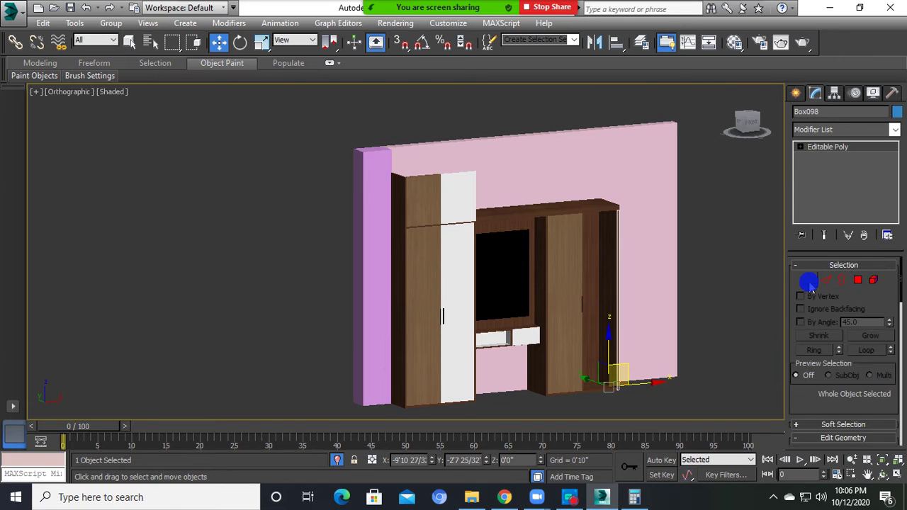
{"action": "key", "text": "1"}
{"action": "key", "text": "1"}
{"action": "left_click_drag", "start_coordinate": [662, 166], "coordinate": [544, 234]}
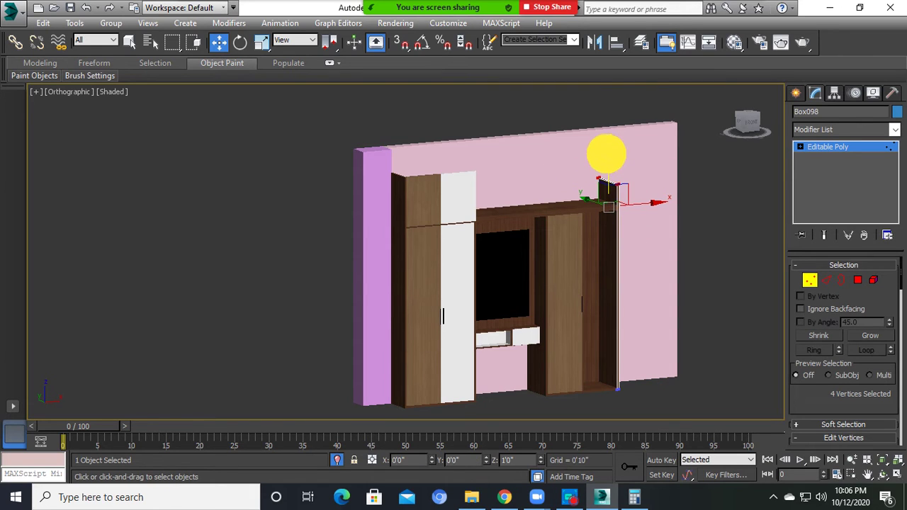
{"action": "left_click_drag", "start_coordinate": [612, 187], "coordinate": [603, 138]}
- Select the white loft door Box113 together with the wooden loft panel
{"action": "left_click", "coordinate": [811, 278]}
{"action": "left_click", "coordinate": [733, 277]}
{"action": "scroll", "coordinate": [460, 200], "scroll_direction": "up", "scroll_amount": 5}
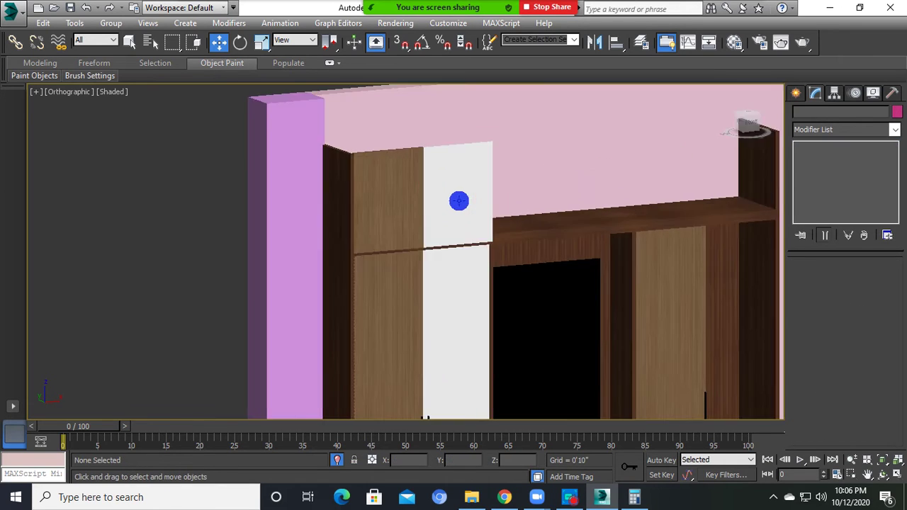
{"action": "left_click", "coordinate": [460, 200]}
{"action": "mouse_move", "coordinate": [461, 199]}
{"action": "middle_mouse_down"}
{"action": "mouse_move", "coordinate": [368, 289]}
{"action": "mouse_move", "coordinate": [354, 277]}
{"action": "middle_mouse_up"}
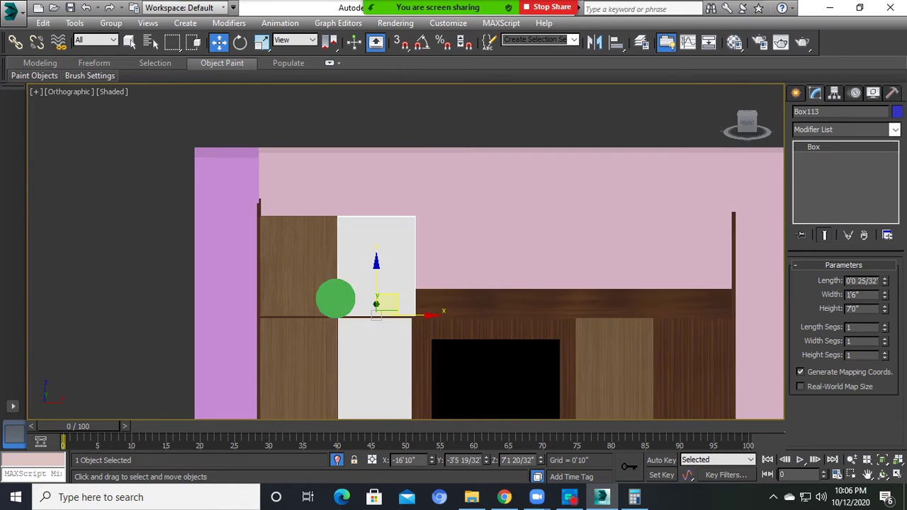
{"action": "left_click", "coordinate": [241, 247], "text": "ctrl"}
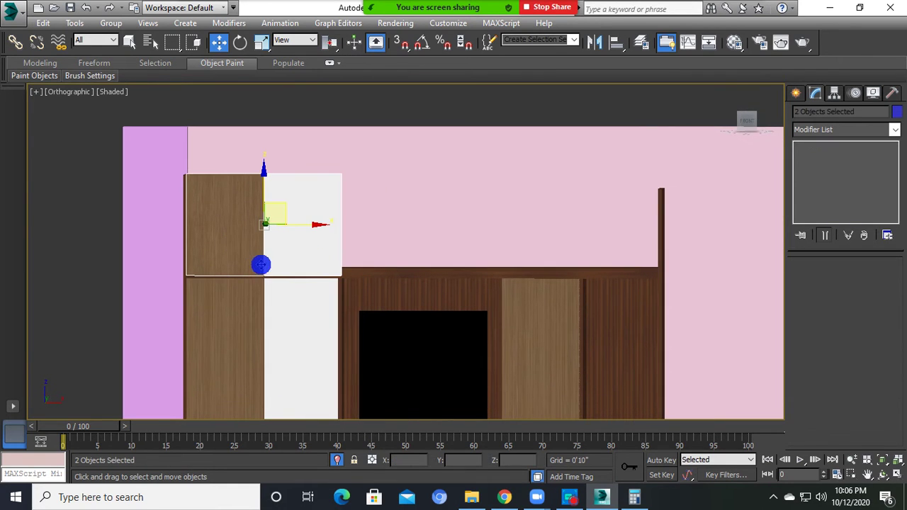
{"action": "left_click", "coordinate": [277, 233]}
{"action": "middle_click_drag", "start_coordinate": [231, 261], "coordinate": [366, 266]}
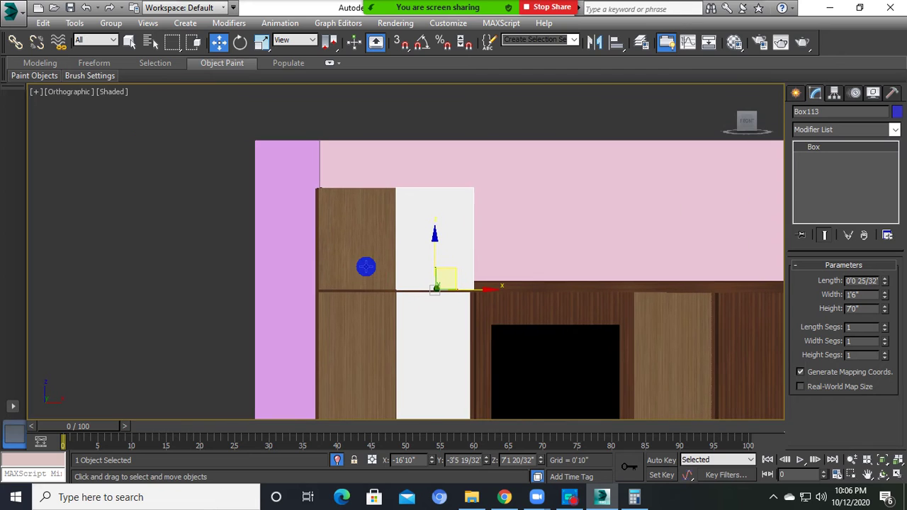
{"action": "left_click", "coordinate": [366, 266], "text": "ctrl"}
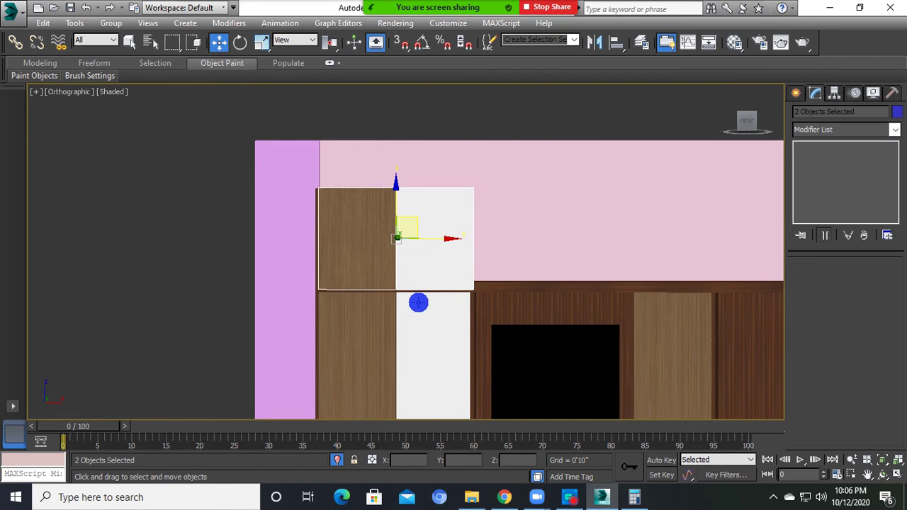
{"action": "scroll", "coordinate": [418, 302], "scroll_direction": "down", "scroll_amount": 3}
{"action": "scroll", "coordinate": [458, 269], "scroll_direction": "down", "scroll_amount": 2}
{"action": "scroll", "coordinate": [479, 265], "scroll_direction": "down", "scroll_amount": 3}
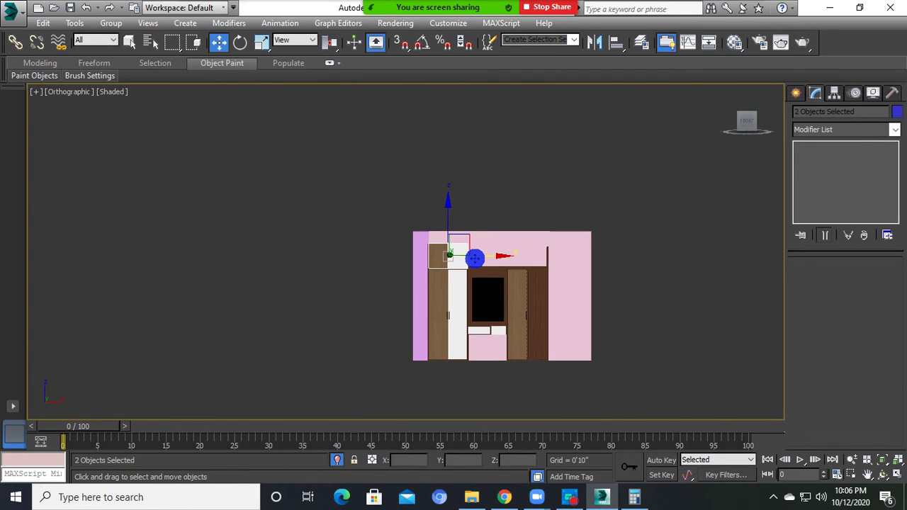
{"action": "left_click", "coordinate": [461, 257]}
{"action": "left_click", "coordinate": [433, 257], "text": "ctrl"}
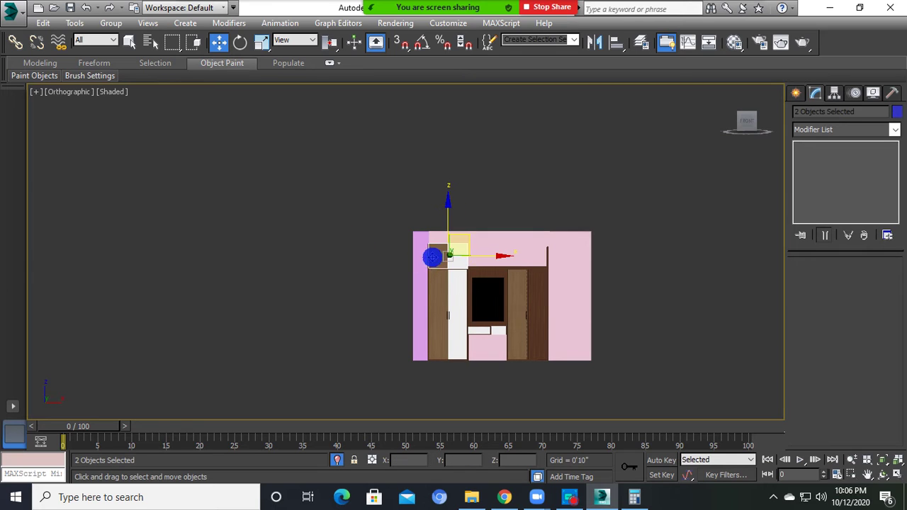
- Copy both loft panels once to the left and select the copy Box114
{"action": "left_click_drag", "start_coordinate": [474, 257], "coordinate": [352, 257], "text": "shift"}
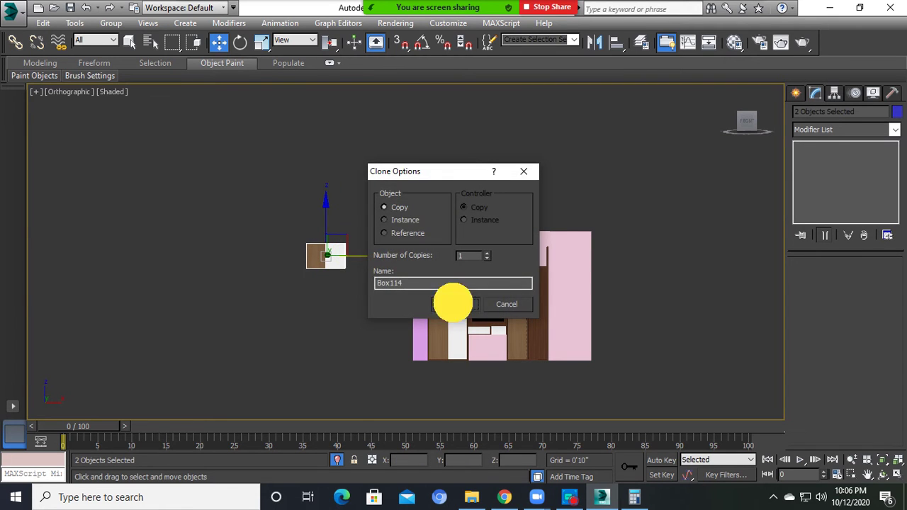
{"action": "left_click", "coordinate": [454, 305]}
{"action": "left_click", "coordinate": [335, 245]}
{"action": "scroll", "coordinate": [334, 244], "scroll_direction": "up", "scroll_amount": 3}
{"action": "scroll", "coordinate": [318, 265], "scroll_direction": "up", "scroll_amount": 2}
{"action": "left_click", "coordinate": [362, 297]}
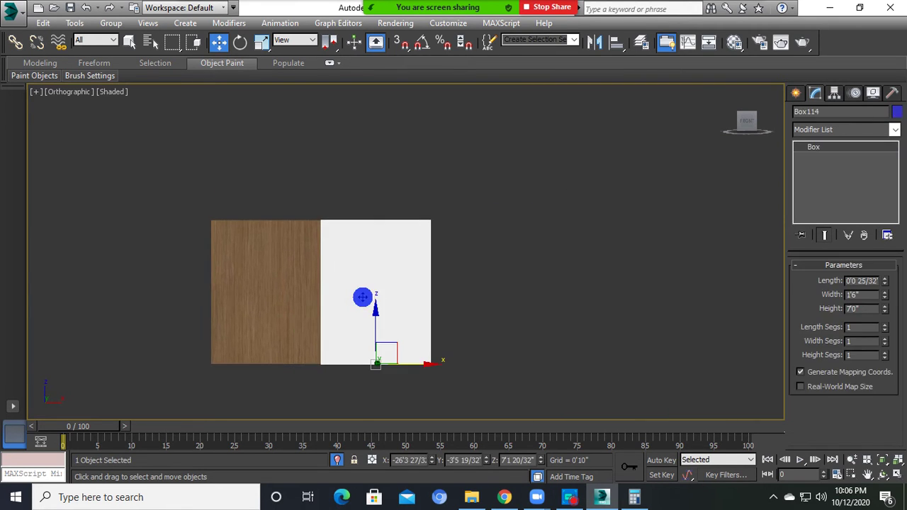
- Start a new Box in wireframe with vertex snapping on the copied loft panel
{"action": "left_click", "coordinate": [798, 95]}
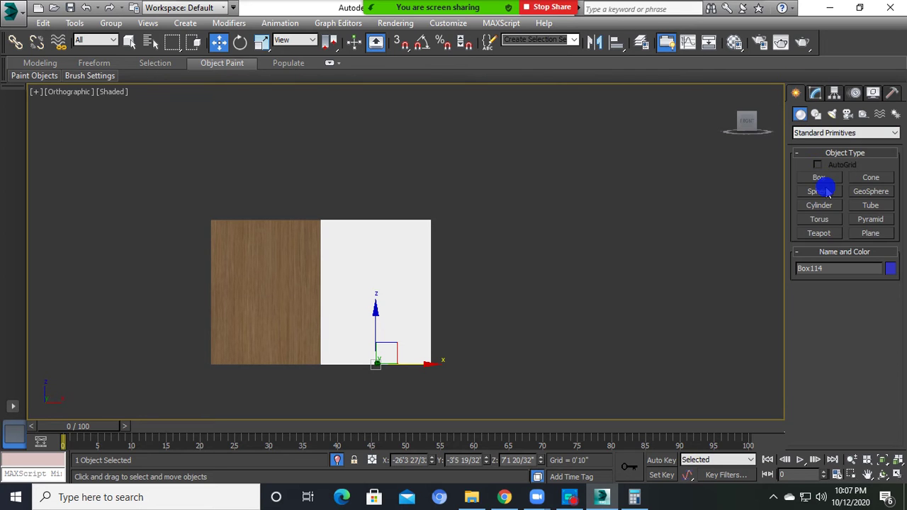
{"action": "left_click", "coordinate": [820, 177]}
{"action": "scroll", "coordinate": [496, 262], "scroll_direction": "down", "scroll_amount": 4}
{"action": "middle_click_drag", "start_coordinate": [415, 276], "coordinate": [421, 302], "text": "alt"}
{"action": "scroll", "coordinate": [421, 302], "scroll_direction": "up", "scroll_amount": 2}
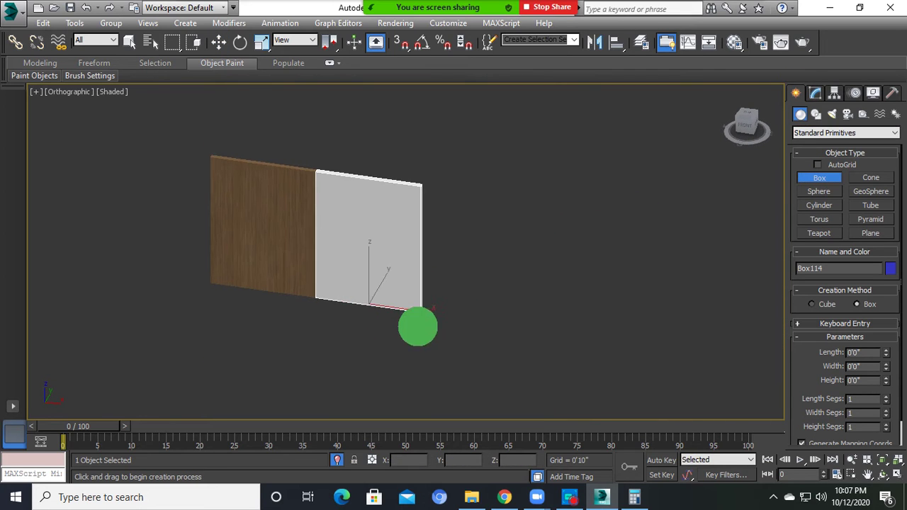
{"action": "key", "text": "F3"}
{"action": "scroll", "coordinate": [422, 311], "scroll_direction": "up", "scroll_amount": 3}
{"action": "key", "text": "s"}
{"action": "left_click_drag", "start_coordinate": [422, 312], "coordinate": [440, 313]}
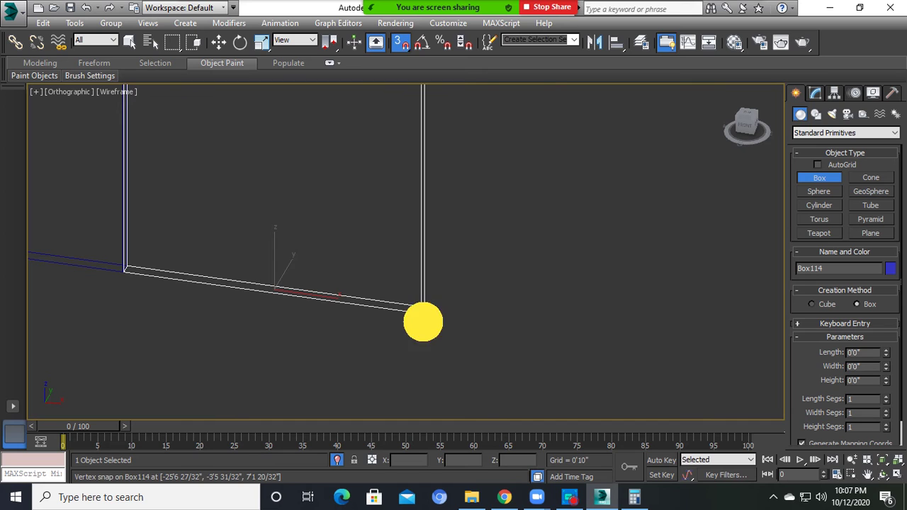
{"action": "scroll", "coordinate": [432, 298], "scroll_direction": "down", "scroll_amount": 3}
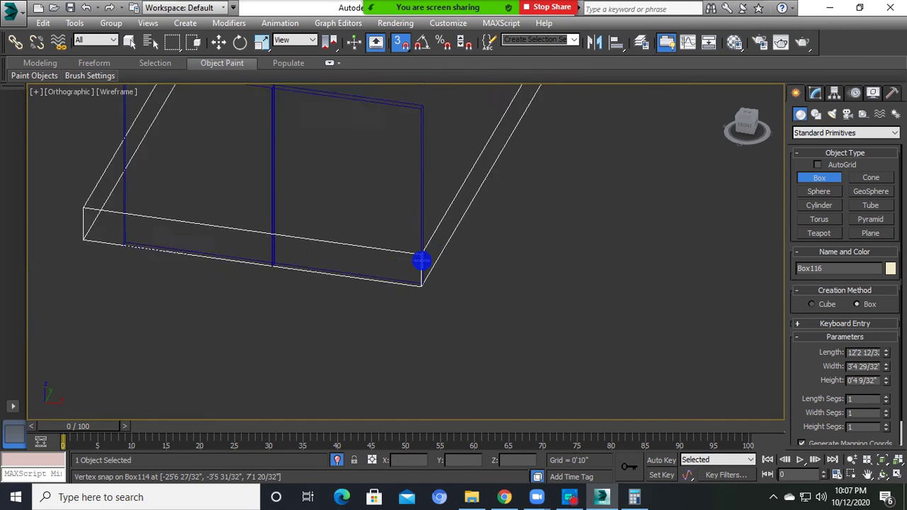
{"action": "middle_click_drag", "start_coordinate": [421, 259], "coordinate": [419, 331], "text": "alt"}
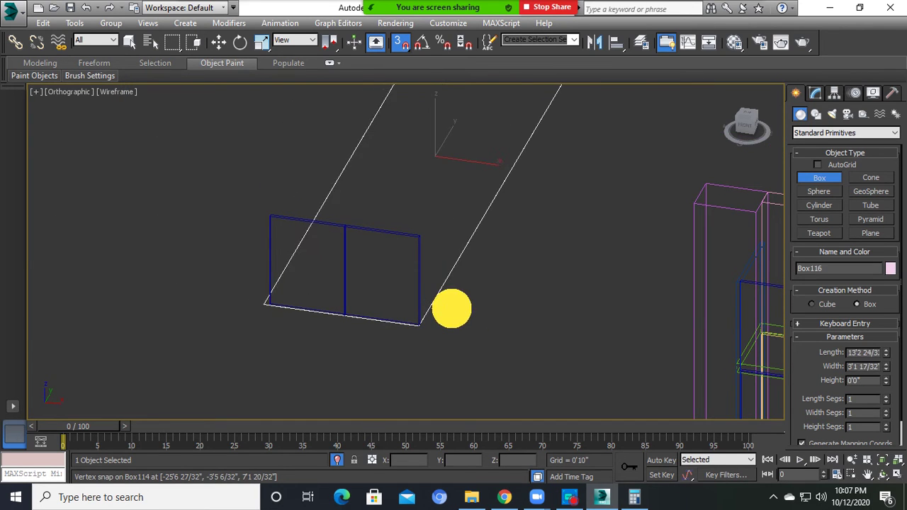
- Draw the box snapped across the grey door panel and return to shaded view
{"action": "left_click_drag", "start_coordinate": [418, 341], "coordinate": [424, 325]}
{"action": "right_click", "coordinate": [409, 292]}
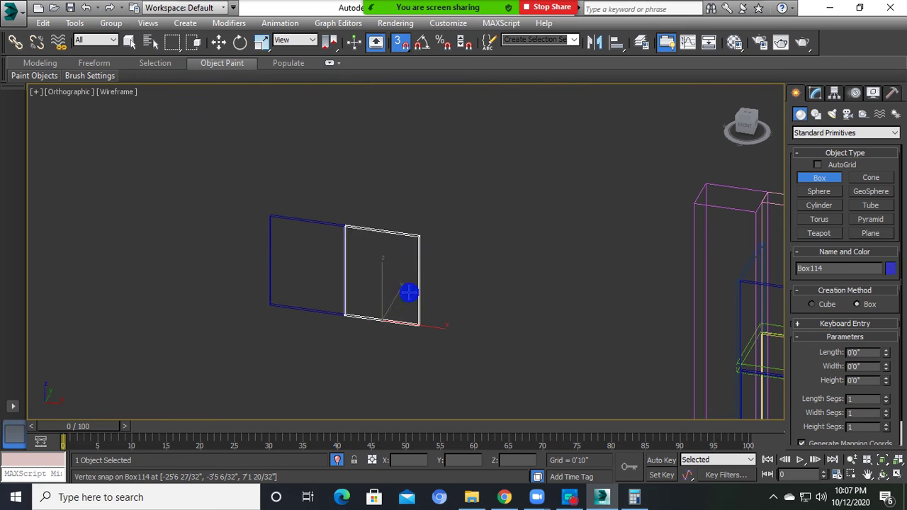
{"action": "left_click", "coordinate": [816, 177]}
{"action": "middle_click_drag", "start_coordinate": [415, 352], "coordinate": [426, 325], "text": "alt"}
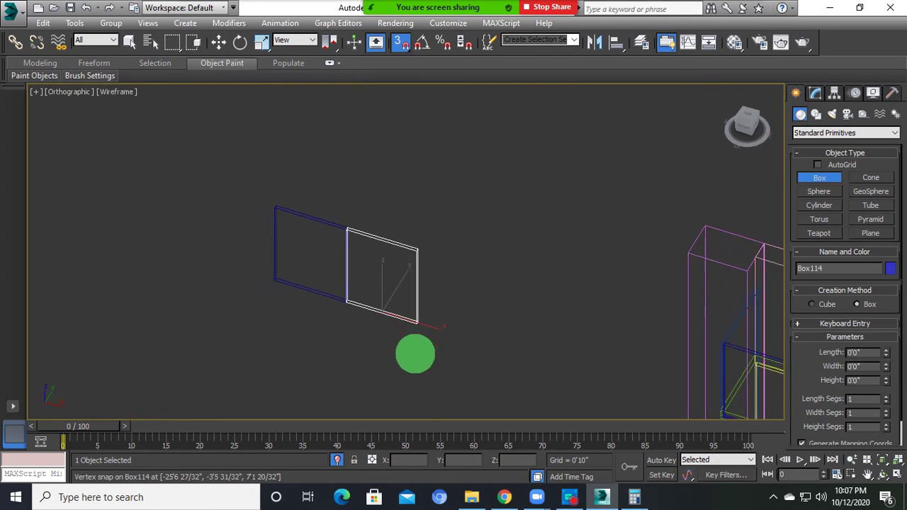
{"action": "left_click_drag", "start_coordinate": [426, 325], "coordinate": [286, 270]}
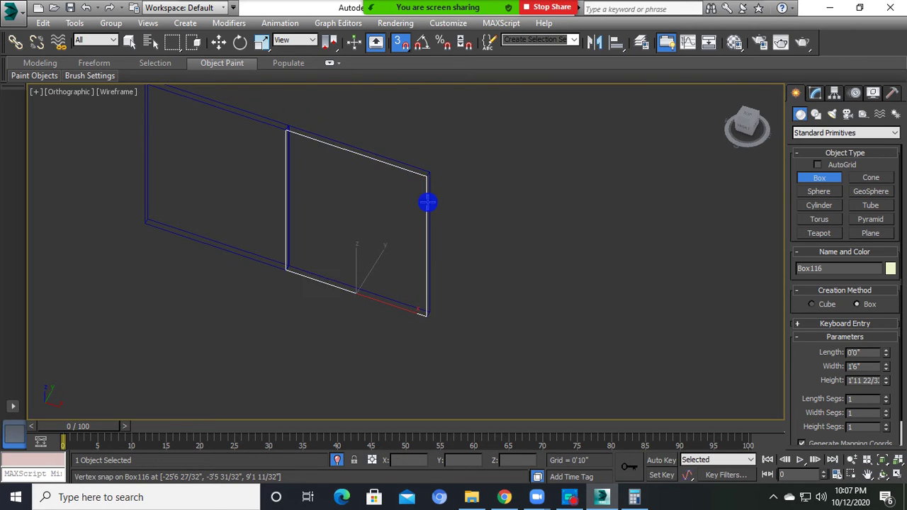
{"action": "left_click", "coordinate": [393, 217]}
{"action": "key", "text": "F3"}
- Turn off snaps and scale the new box Box116 horizontally into a thin vertical strip
{"action": "left_click", "coordinate": [401, 43]}
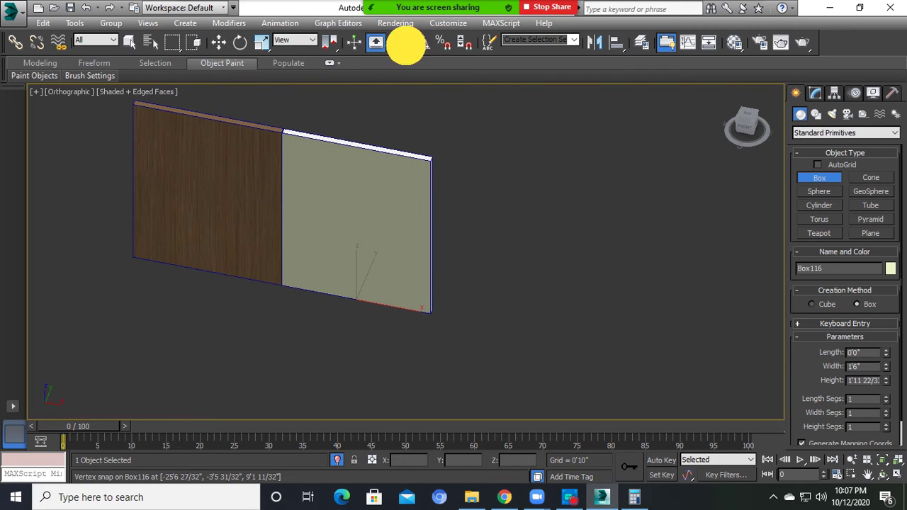
{"action": "left_click", "coordinate": [272, 43]}
{"action": "middle_click_drag", "start_coordinate": [310, 122], "coordinate": [415, 291], "text": "alt"}
{"action": "mouse_move", "coordinate": [415, 291]}
{"action": "left_mouse_down"}
{"action": "mouse_move", "coordinate": [260, 263]}
{"action": "mouse_move", "coordinate": [405, 287]}
{"action": "left_mouse_up"}
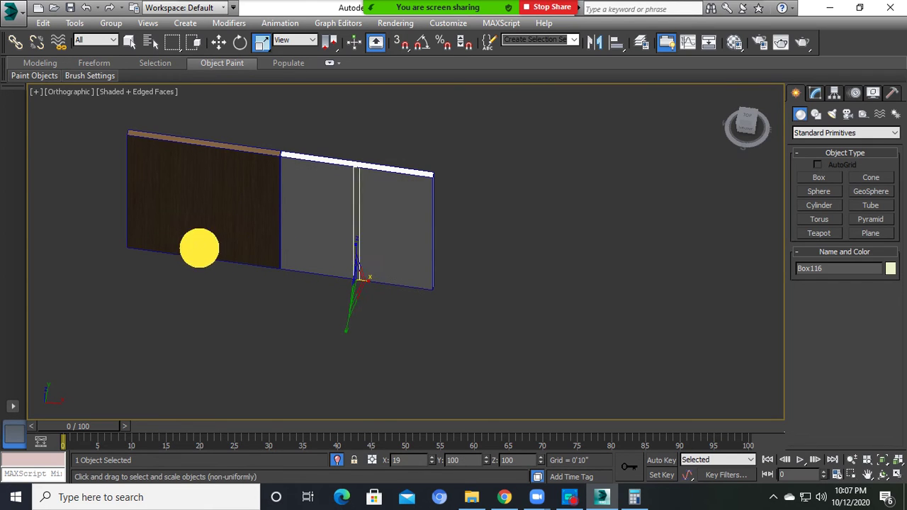
- Set the strip's Length to 1 inch in the Modify panel
{"action": "left_click", "coordinate": [817, 91]}
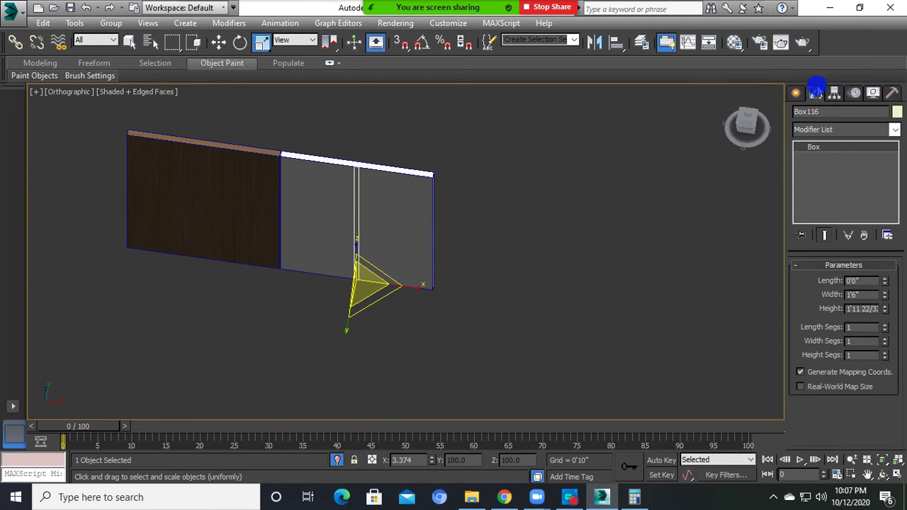
{"action": "left_click", "coordinate": [861, 281]}
{"action": "type", "text": "1"}
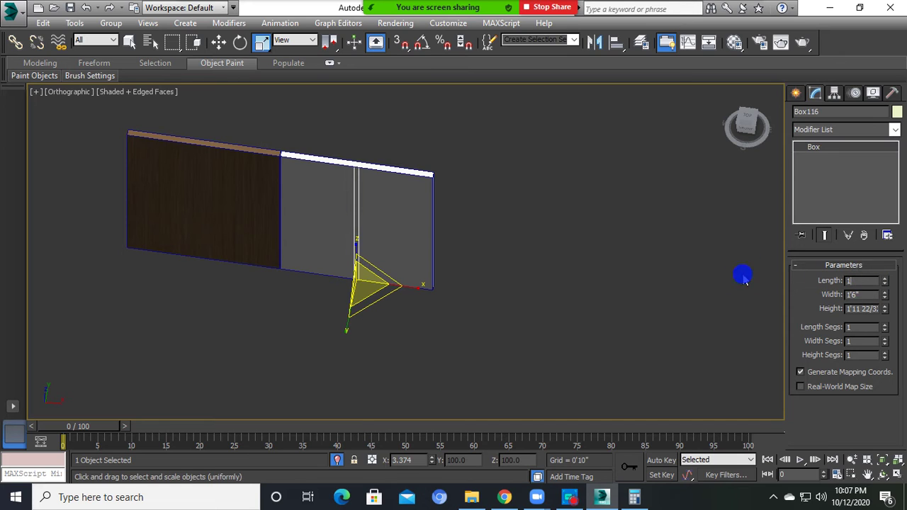
{"action": "key", "text": "Return"}
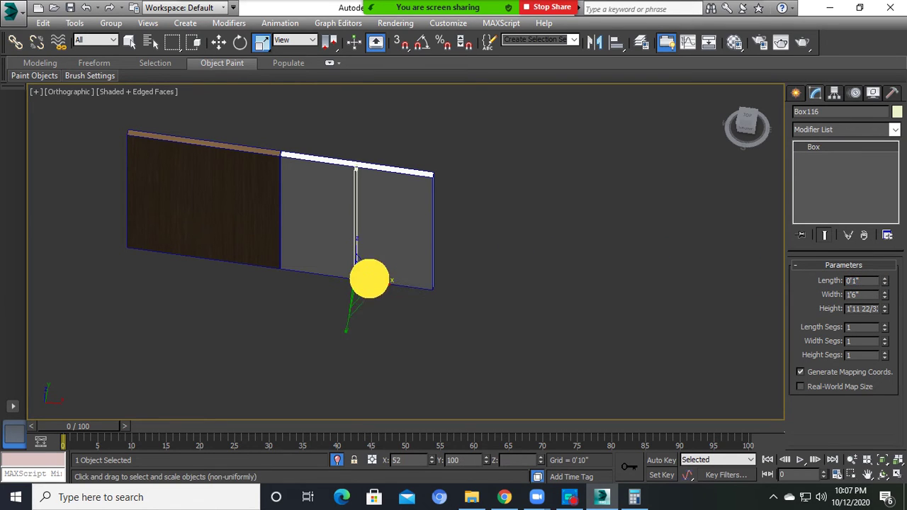
- In the wireframe Top view, scale the strip thinner along X
{"action": "key", "text": "w"}
{"action": "middle_click_drag", "start_coordinate": [349, 214], "coordinate": [382, 236], "text": "alt"}
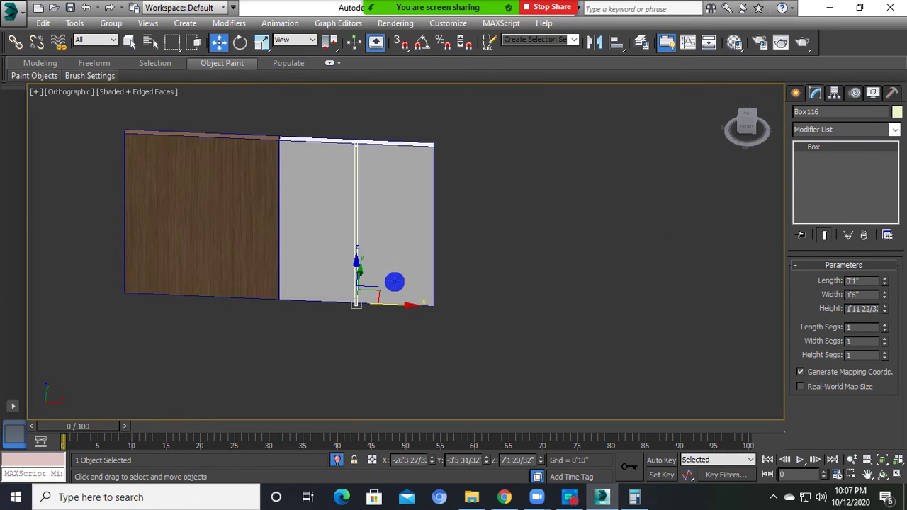
{"action": "mouse_move", "coordinate": [395, 282]}
{"action": "middle_mouse_down", "text": "alt"}
{"action": "mouse_move", "coordinate": [376, 277]}
{"action": "mouse_move", "coordinate": [381, 227]}
{"action": "mouse_move", "coordinate": [397, 226]}
{"action": "middle_mouse_up", "text": "alt"}
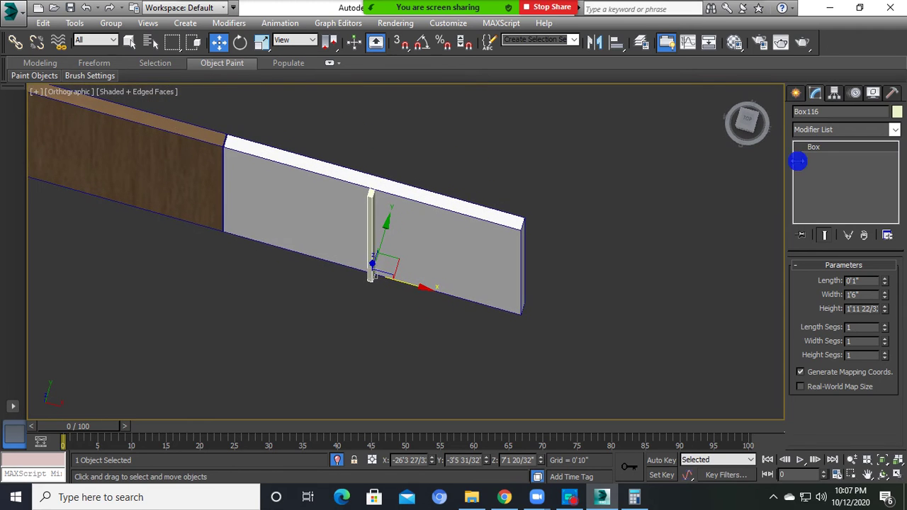
{"action": "left_click", "coordinate": [757, 115]}
{"action": "key", "text": "F3"}
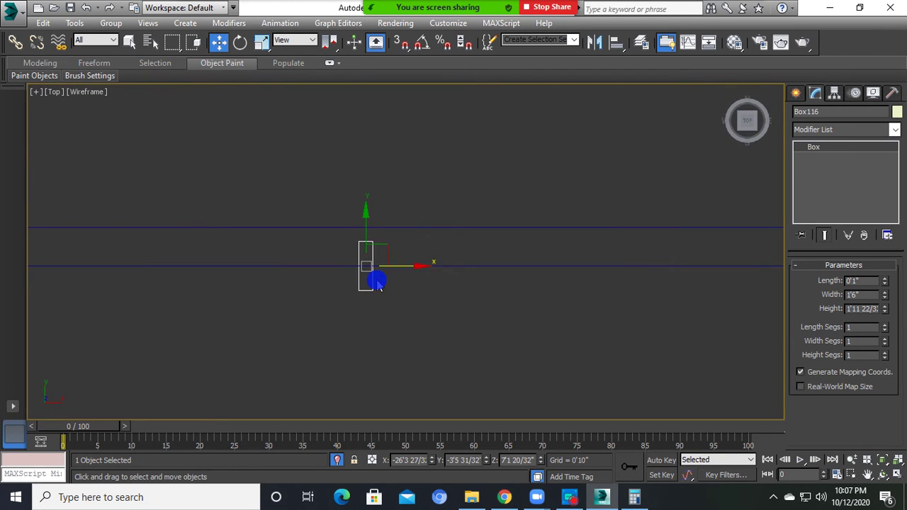
{"action": "left_click", "coordinate": [262, 42]}
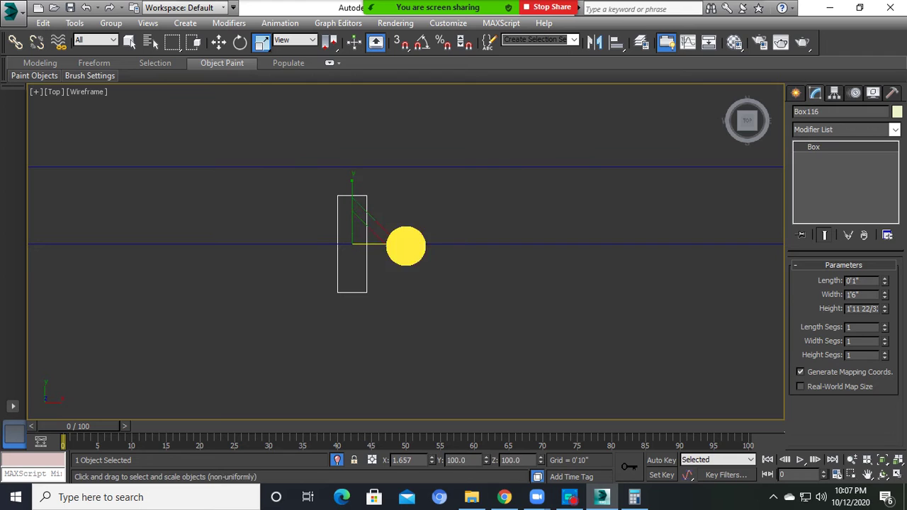
{"action": "left_click_drag", "start_coordinate": [405, 246], "coordinate": [286, 239]}
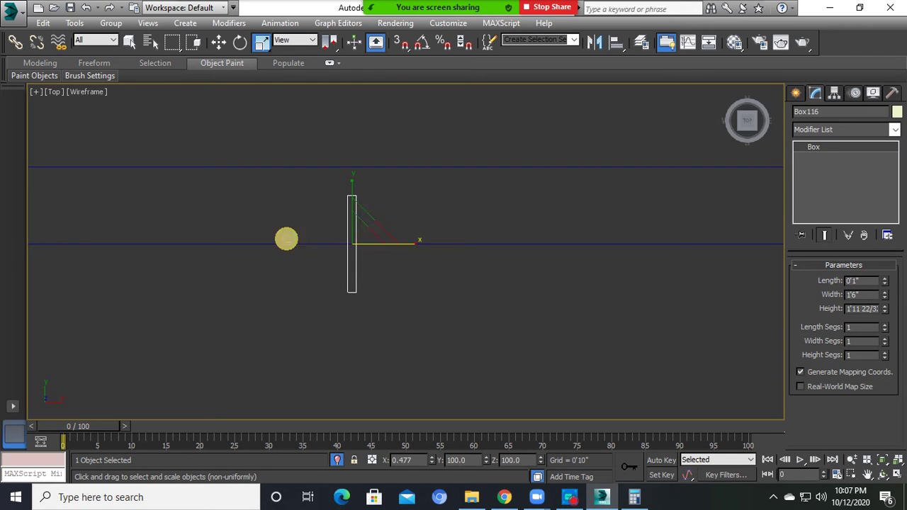
{"action": "left_click", "coordinate": [383, 239]}
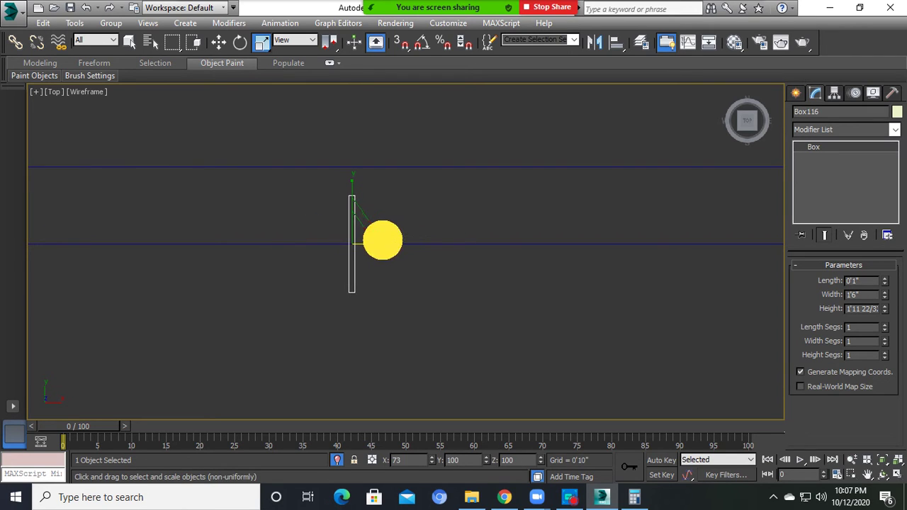
- Move the strip forward in Y so it sits just in front of the grey panel
{"action": "left_click", "coordinate": [220, 43]}
{"action": "left_click_drag", "start_coordinate": [356, 203], "coordinate": [352, 229]}
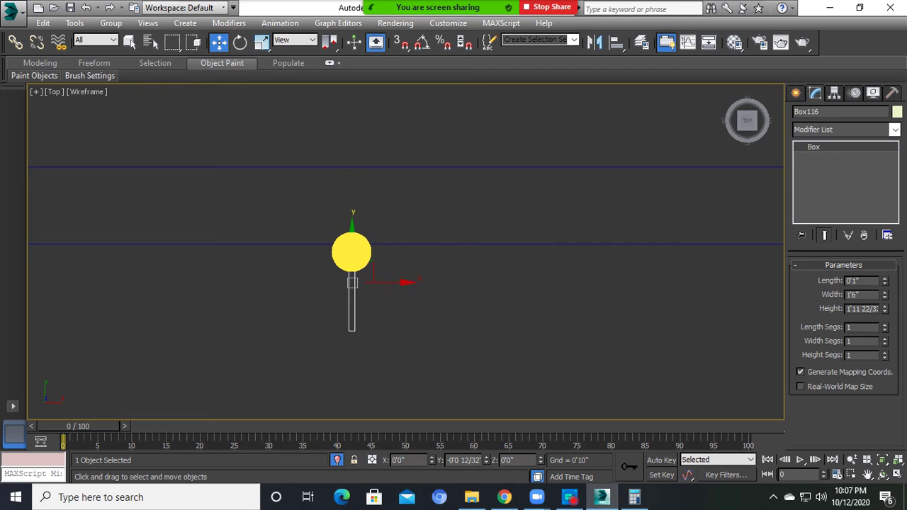
{"action": "scroll", "coordinate": [351, 253], "scroll_direction": "up", "scroll_amount": 3}
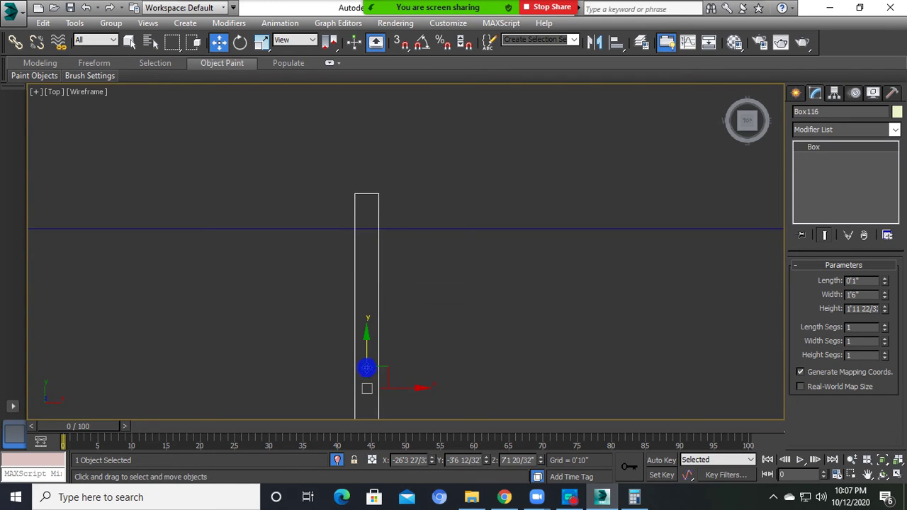
{"action": "left_click_drag", "start_coordinate": [366, 367], "coordinate": [367, 370]}
{"action": "mouse_move", "coordinate": [374, 347]}
{"action": "middle_mouse_down", "text": "alt"}
{"action": "mouse_move", "coordinate": [387, 366]}
{"action": "mouse_move", "coordinate": [391, 295]}
{"action": "mouse_move", "coordinate": [387, 304]}
{"action": "mouse_move", "coordinate": [400, 264]}
{"action": "middle_mouse_up", "text": "alt"}
{"action": "key", "text": "F3"}
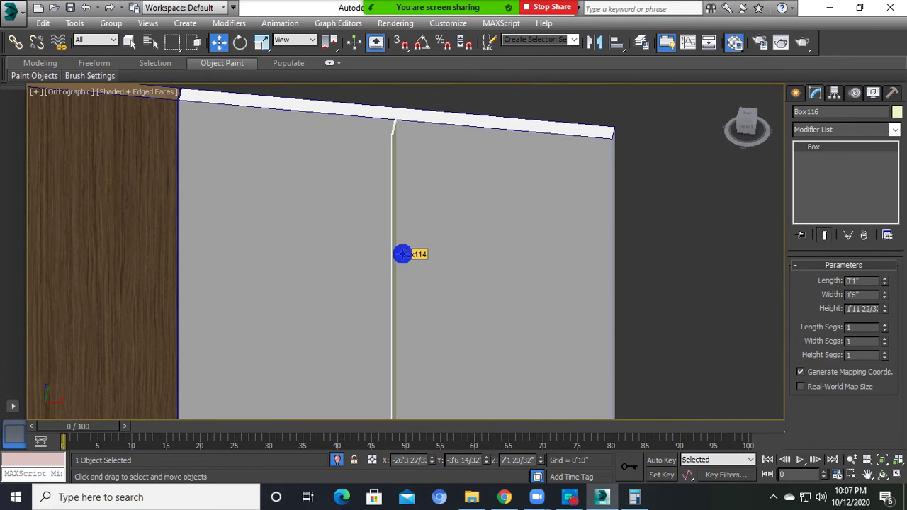
- Assign the dark wood material to the strip from the Material Editor
{"action": "key", "text": "m"}
{"action": "scroll", "coordinate": [402, 254], "scroll_direction": "down", "scroll_amount": 2}
{"action": "left_click", "coordinate": [142, 64]}
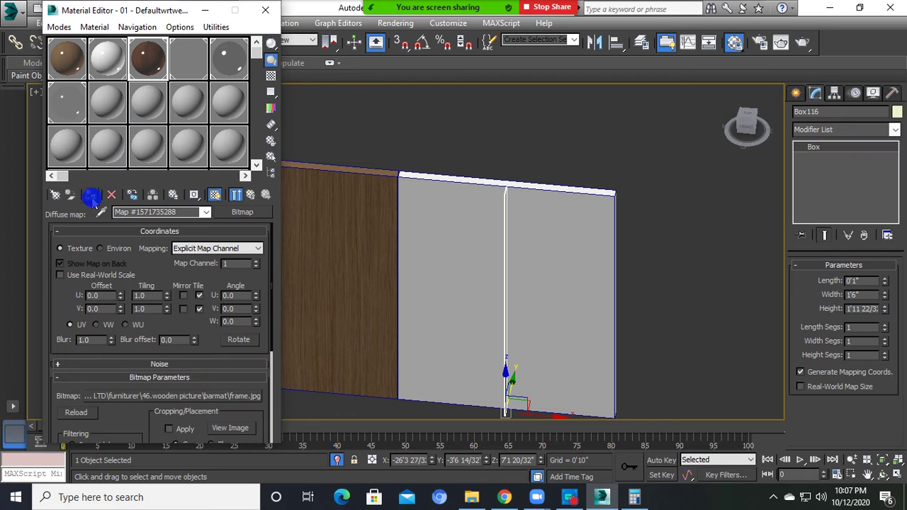
{"action": "left_click", "coordinate": [565, 172]}
{"action": "scroll", "coordinate": [518, 208], "scroll_direction": "up", "scroll_amount": 3}
{"action": "scroll", "coordinate": [514, 208], "scroll_direction": "up", "scroll_amount": 2}
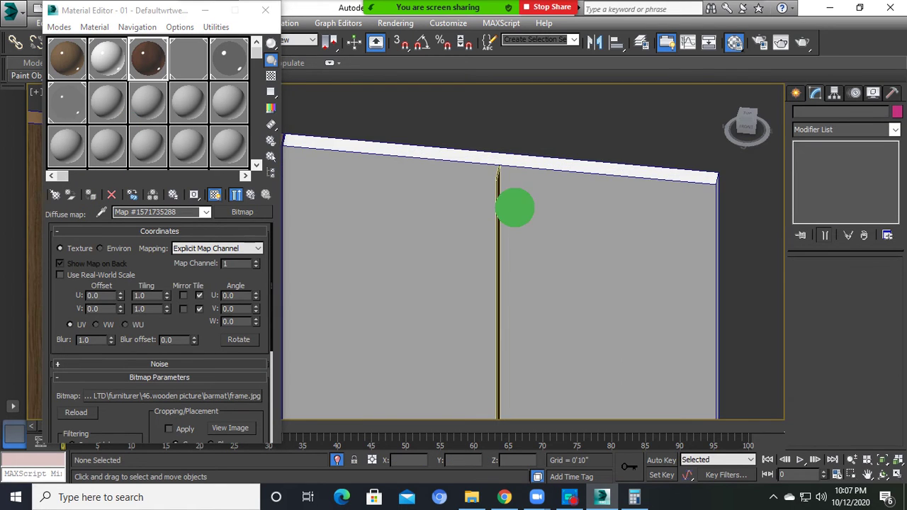
{"action": "mouse_move", "coordinate": [514, 208]}
{"action": "middle_mouse_down", "text": "alt"}
{"action": "mouse_move", "coordinate": [409, 247]}
{"action": "mouse_move", "coordinate": [611, 267]}
{"action": "mouse_move", "coordinate": [535, 259]}
{"action": "mouse_move", "coordinate": [376, 164]}
{"action": "middle_mouse_up", "text": "alt"}
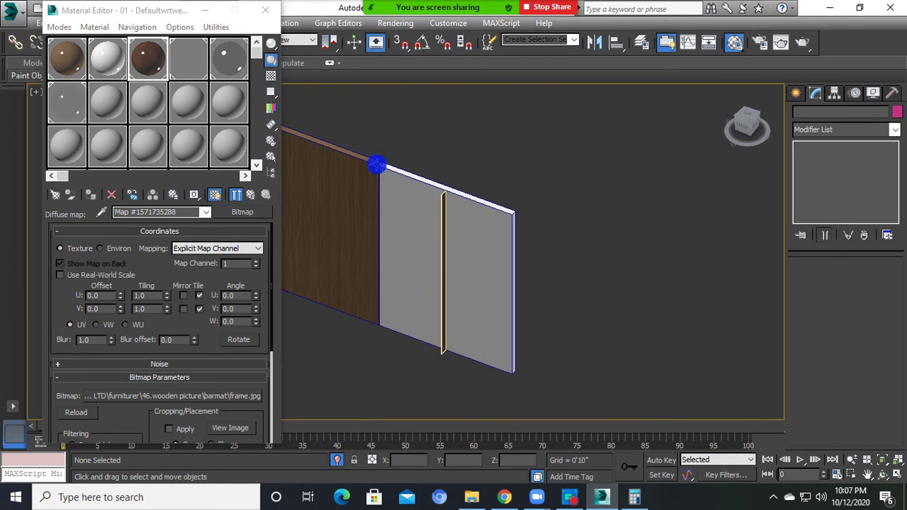
{"action": "left_click", "coordinate": [268, 14]}
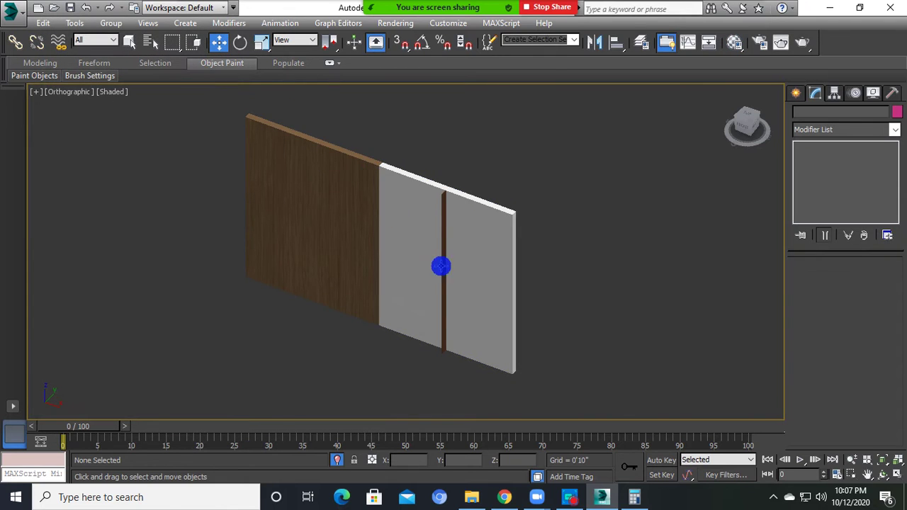
- Reselect the strip and check it from the front and Top views
{"action": "scroll", "coordinate": [447, 218], "scroll_direction": "up", "scroll_amount": 4}
{"action": "left_click", "coordinate": [448, 218]}
{"action": "mouse_move", "coordinate": [448, 218]}
{"action": "middle_mouse_down", "text": "alt"}
{"action": "mouse_move", "coordinate": [468, 205]}
{"action": "mouse_move", "coordinate": [453, 213]}
{"action": "mouse_move", "coordinate": [467, 312]}
{"action": "middle_mouse_up", "text": "alt"}
{"action": "scroll", "coordinate": [461, 202], "scroll_direction": "down", "scroll_amount": 3}
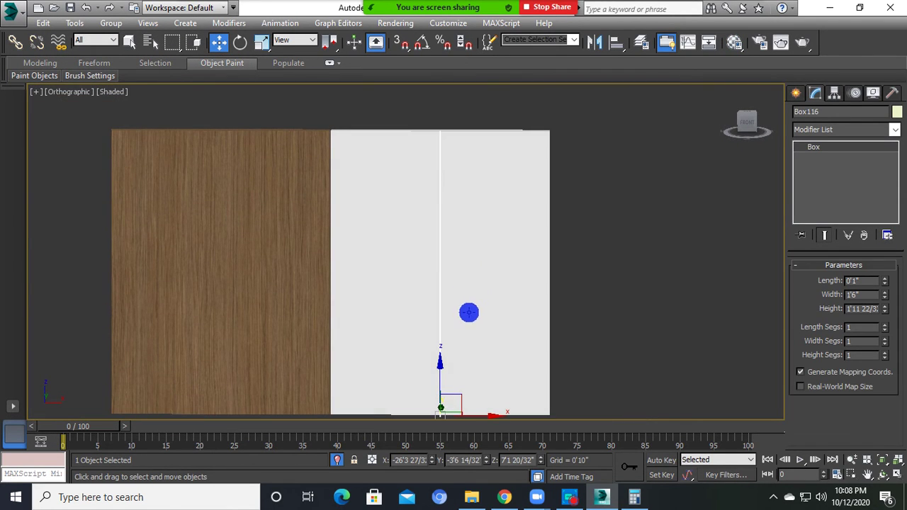
{"action": "middle_click_drag", "start_coordinate": [468, 363], "coordinate": [457, 377], "text": "alt"}
{"action": "scroll", "coordinate": [472, 333], "scroll_direction": "up", "scroll_amount": 2}
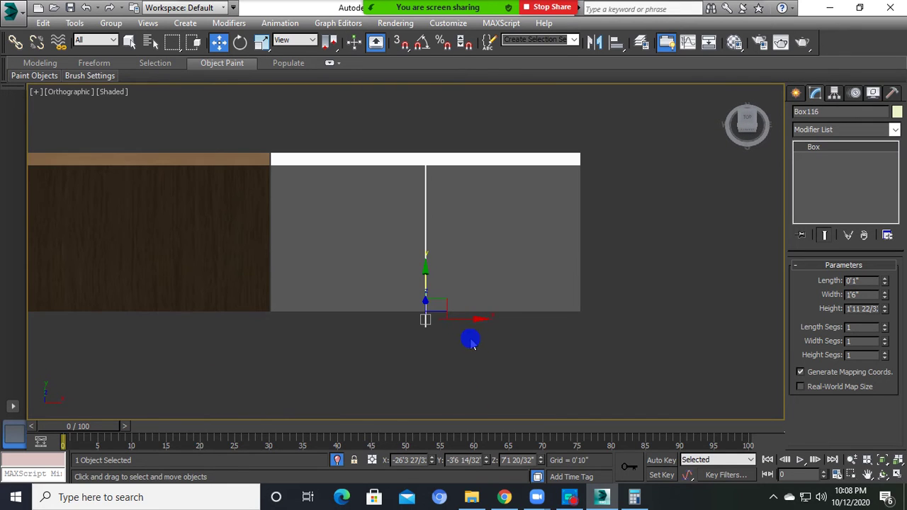
{"action": "left_click", "coordinate": [746, 119]}
{"action": "scroll", "coordinate": [439, 241], "scroll_direction": "up", "scroll_amount": 2}
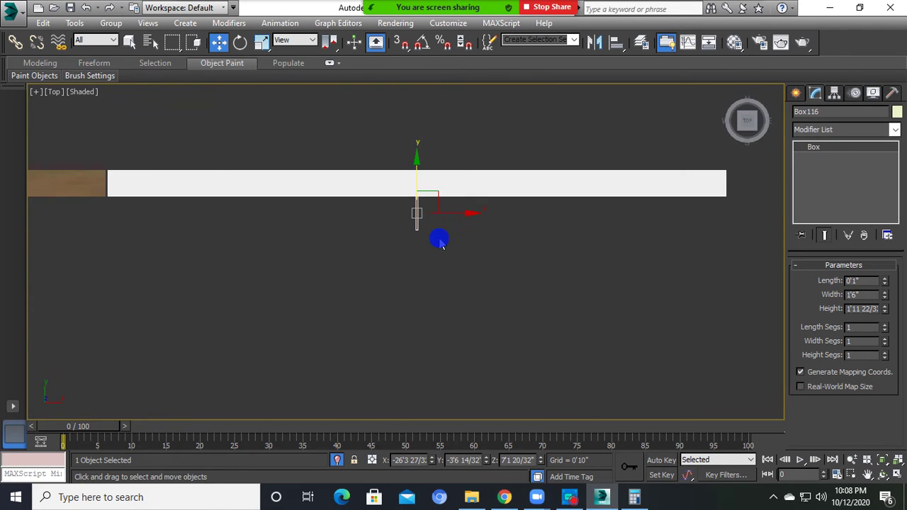
{"action": "mouse_move", "coordinate": [445, 227]}
{"action": "middle_mouse_down", "text": "alt"}
{"action": "mouse_move", "coordinate": [384, 190]}
{"action": "mouse_move", "coordinate": [454, 330]}
{"action": "mouse_move", "coordinate": [447, 239]}
{"action": "mouse_move", "coordinate": [452, 283]}
{"action": "middle_mouse_up", "text": "alt"}
- Clone the strip twice across the panel, confirming each copy
{"action": "scroll", "coordinate": [452, 283], "scroll_direction": "down", "scroll_amount": 1}
{"action": "scroll", "coordinate": [460, 297], "scroll_direction": "down", "scroll_amount": 2}
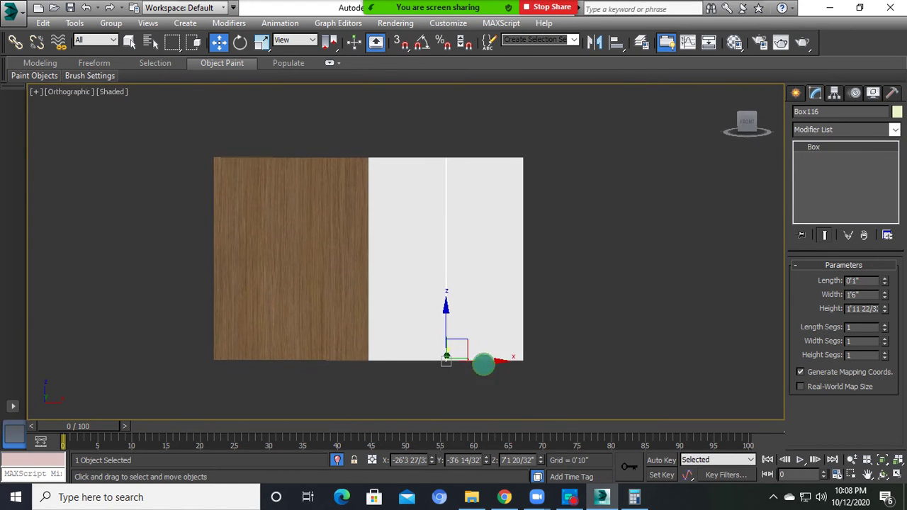
{"action": "left_click_drag", "start_coordinate": [484, 363], "coordinate": [429, 362], "text": "shift"}
{"action": "left_click", "coordinate": [461, 302]}
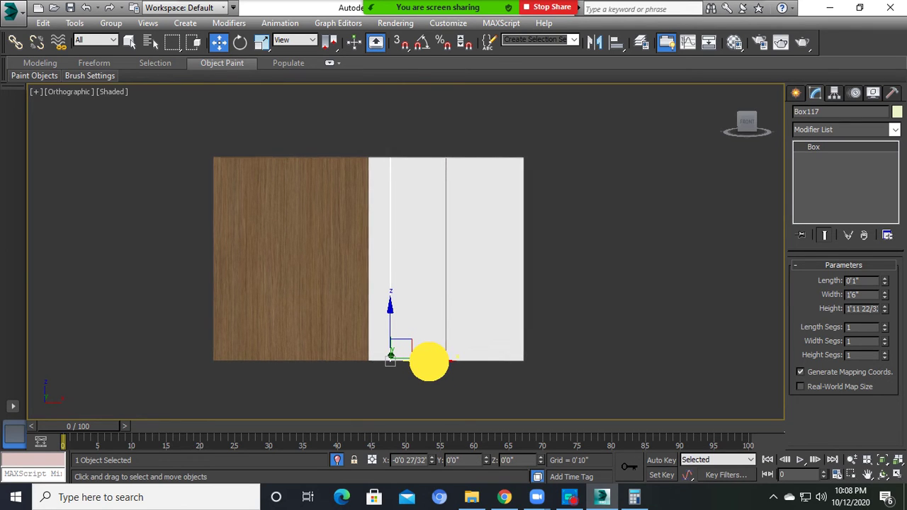
{"action": "middle_click_drag", "start_coordinate": [425, 356], "coordinate": [399, 379], "text": "alt"}
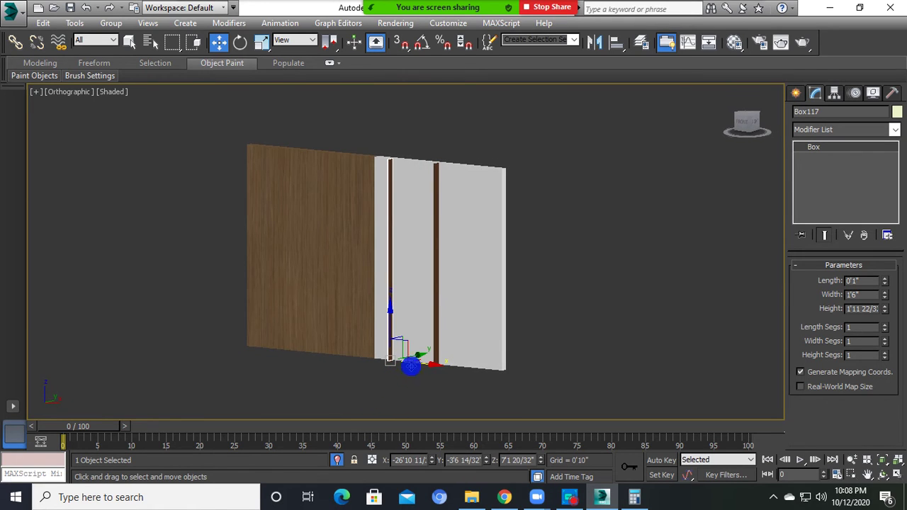
{"action": "left_click_drag", "start_coordinate": [413, 365], "coordinate": [471, 335], "text": "shift"}
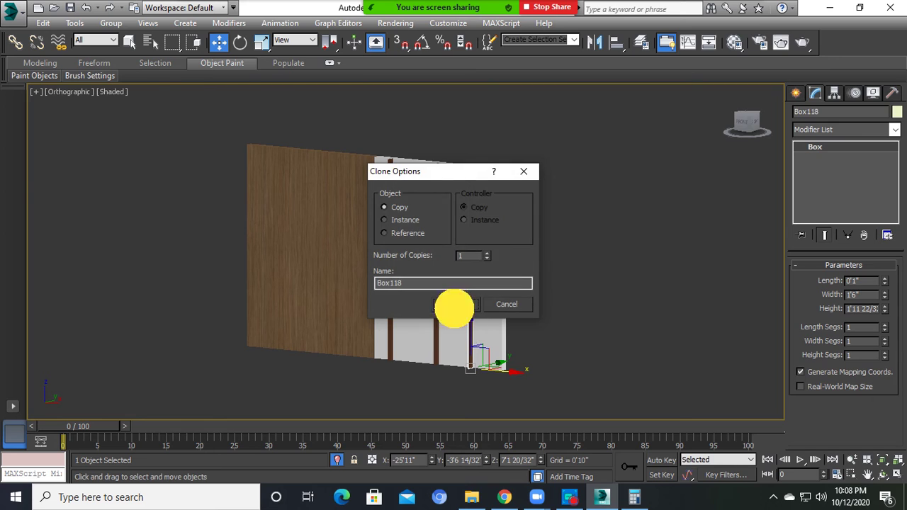
{"action": "left_click", "coordinate": [454, 304]}
- Rotate the copy 90 degrees about world Y so it lies horizontally
{"action": "right_click", "coordinate": [240, 42]}
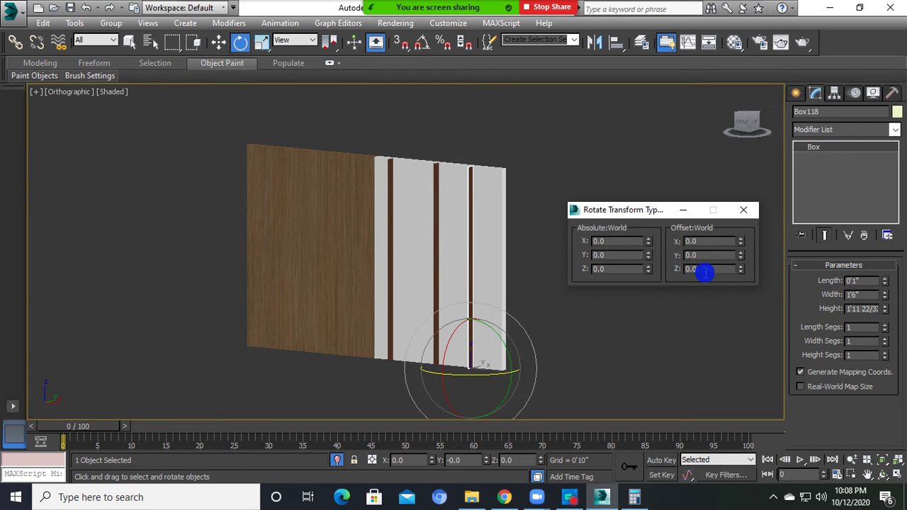
{"action": "double_click", "coordinate": [705, 270]}
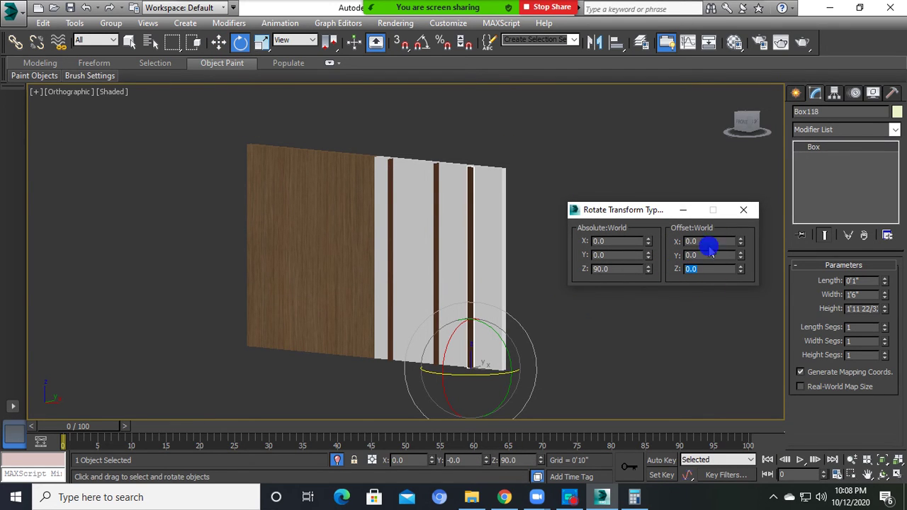
{"action": "left_click", "coordinate": [743, 210]}
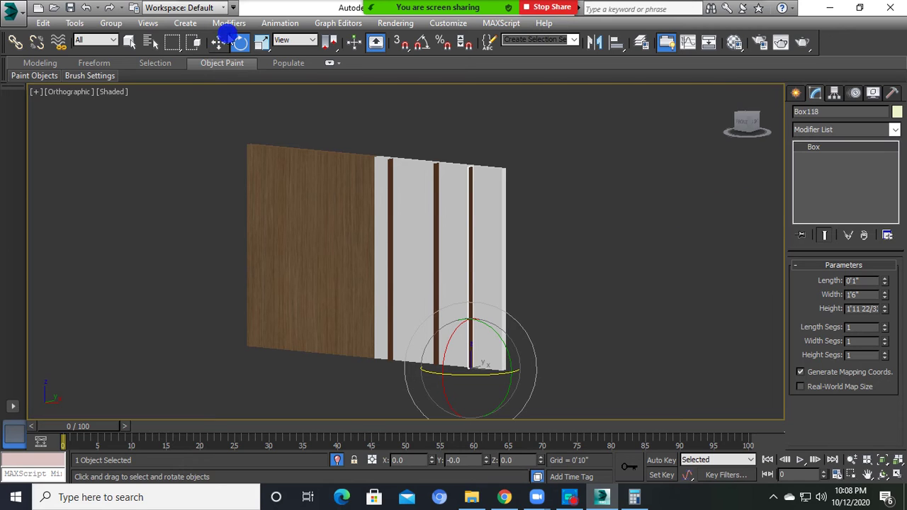
{"action": "right_click", "coordinate": [234, 39]}
{"action": "double_click", "coordinate": [712, 255]}
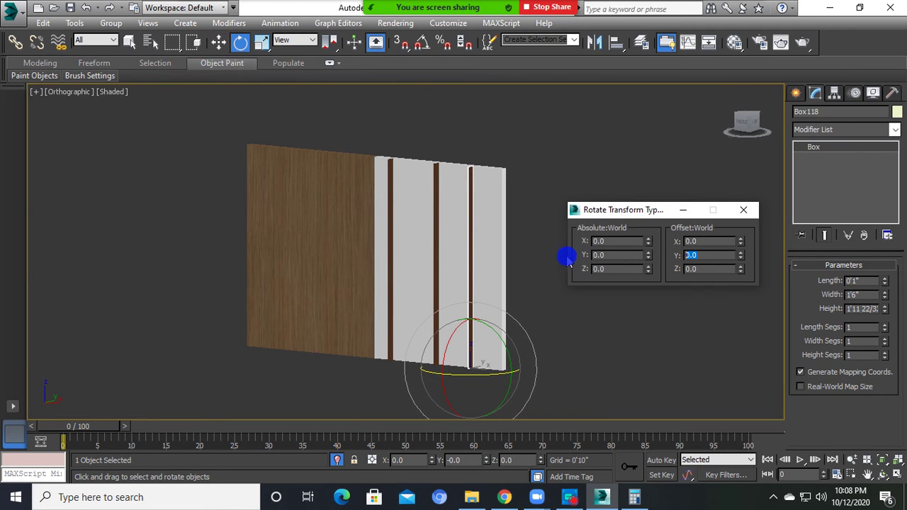
{"action": "key", "text": "Return"}
{"action": "left_click", "coordinate": [753, 209]}
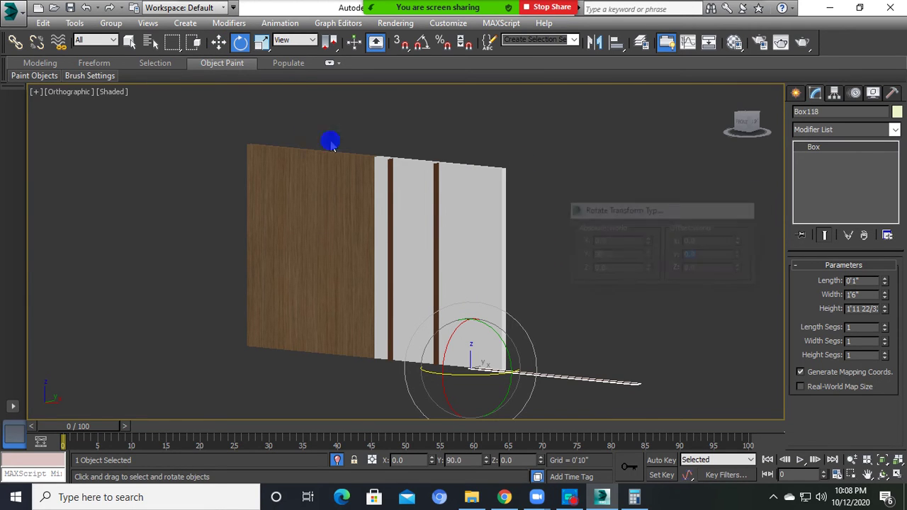
{"action": "left_click", "coordinate": [218, 42]}
- Raise the board and slide it left along X toward the wardrobe panels
{"action": "left_click_drag", "start_coordinate": [471, 349], "coordinate": [459, 292]}
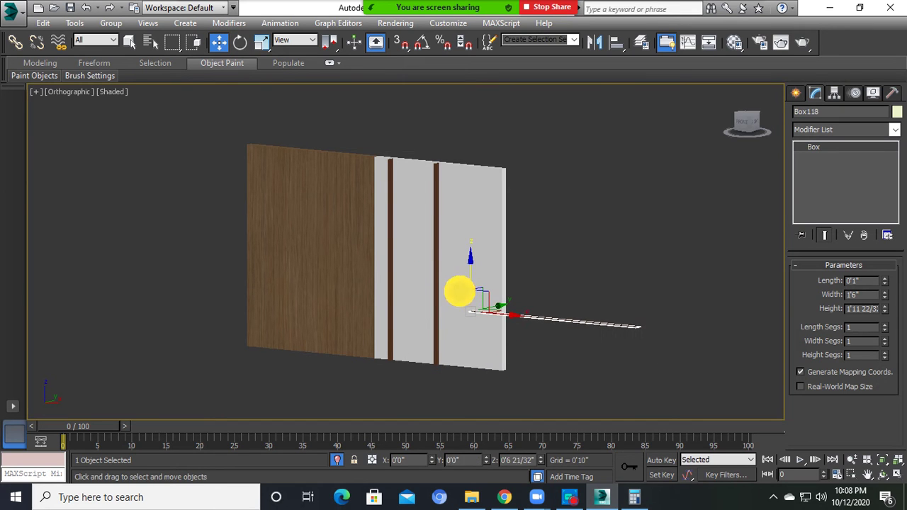
{"action": "left_click_drag", "start_coordinate": [502, 320], "coordinate": [459, 306]}
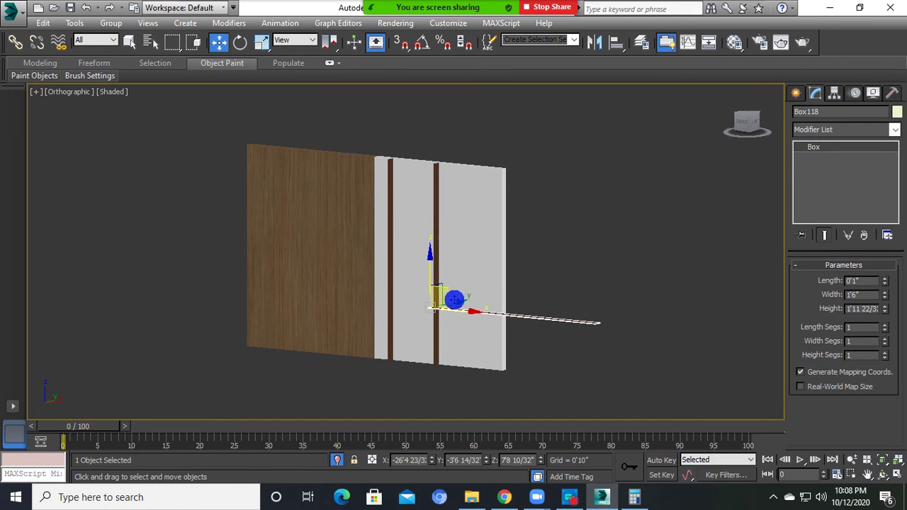
{"action": "scroll", "coordinate": [456, 300], "scroll_direction": "up", "scroll_amount": 3}
{"action": "middle_click_drag", "start_coordinate": [452, 301], "coordinate": [470, 258], "text": "alt"}
{"action": "scroll", "coordinate": [435, 253], "scroll_direction": "down", "scroll_amount": 3}
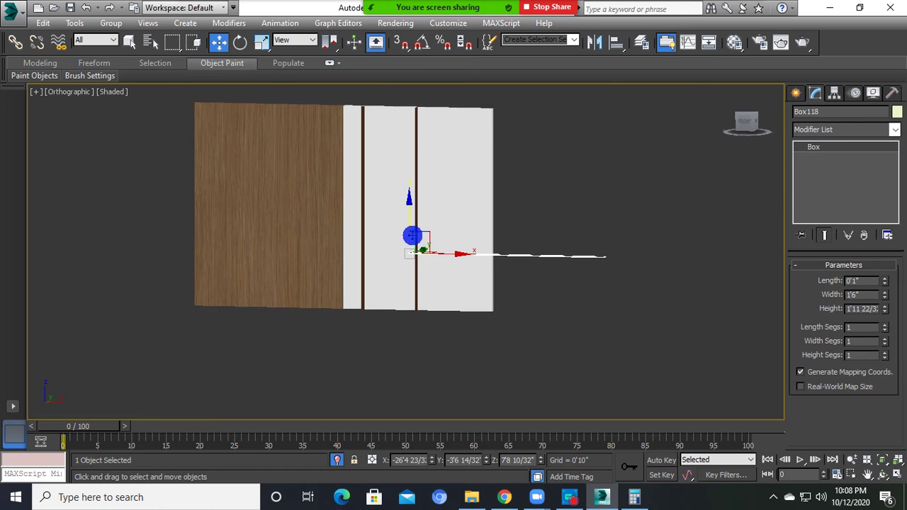
{"action": "left_click_drag", "start_coordinate": [413, 235], "coordinate": [409, 236]}
{"action": "scroll", "coordinate": [418, 312], "scroll_direction": "up", "scroll_amount": 5}
{"action": "mouse_move", "coordinate": [415, 320]}
{"action": "middle_mouse_down", "text": "alt"}
{"action": "mouse_move", "coordinate": [398, 350]}
{"action": "mouse_move", "coordinate": [379, 347]}
{"action": "middle_mouse_up", "text": "alt"}
- Vertex-snap the board to the post base, then raise it up the panel
{"action": "key", "text": "s"}
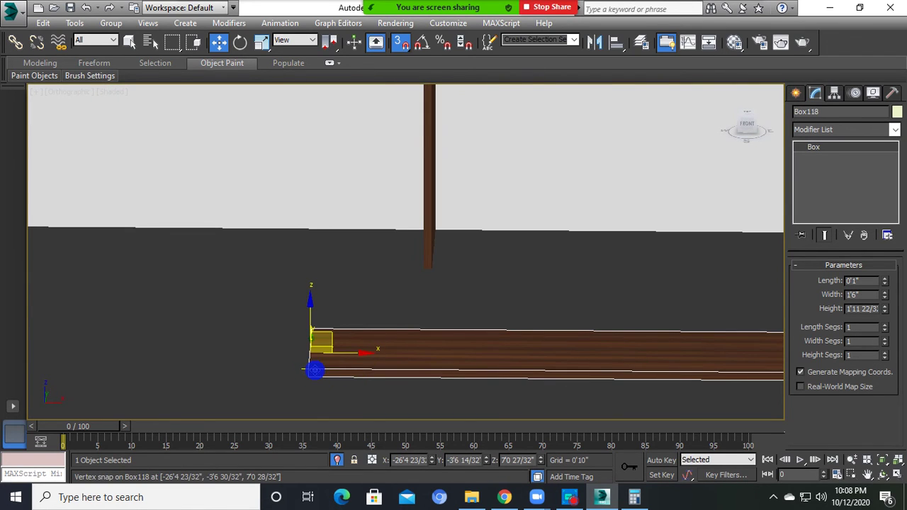
{"action": "left_click_drag", "start_coordinate": [315, 370], "coordinate": [415, 269]}
{"action": "scroll", "coordinate": [433, 269], "scroll_direction": "down", "scroll_amount": 2}
{"action": "key", "text": "s"}
{"action": "middle_click_drag", "start_coordinate": [425, 271], "coordinate": [354, 331]}
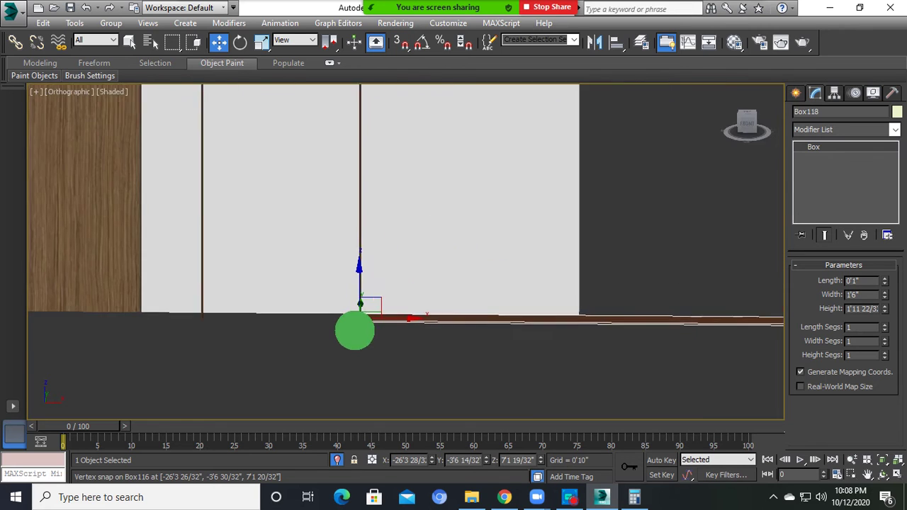
{"action": "scroll", "coordinate": [350, 318], "scroll_direction": "down", "scroll_amount": 3}
{"action": "left_click_drag", "start_coordinate": [348, 294], "coordinate": [356, 201]}
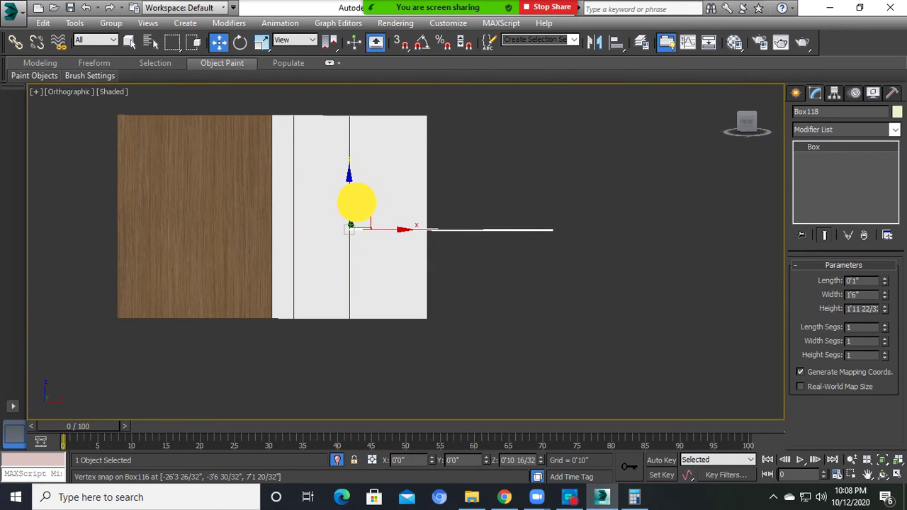
- Clone the board to a higher position on the panel
{"action": "mouse_move", "coordinate": [359, 206]}
{"action": "middle_mouse_down", "text": "alt"}
{"action": "mouse_move", "coordinate": [427, 234]}
{"action": "mouse_move", "coordinate": [476, 234]}
{"action": "mouse_move", "coordinate": [428, 269]}
{"action": "mouse_move", "coordinate": [428, 227]}
{"action": "mouse_move", "coordinate": [460, 313]}
{"action": "mouse_move", "coordinate": [463, 300]}
{"action": "middle_mouse_up", "text": "alt"}
{"action": "key", "text": "F3"}
{"action": "key", "text": "F3"}
{"action": "scroll", "coordinate": [462, 301], "scroll_direction": "up", "scroll_amount": 3}
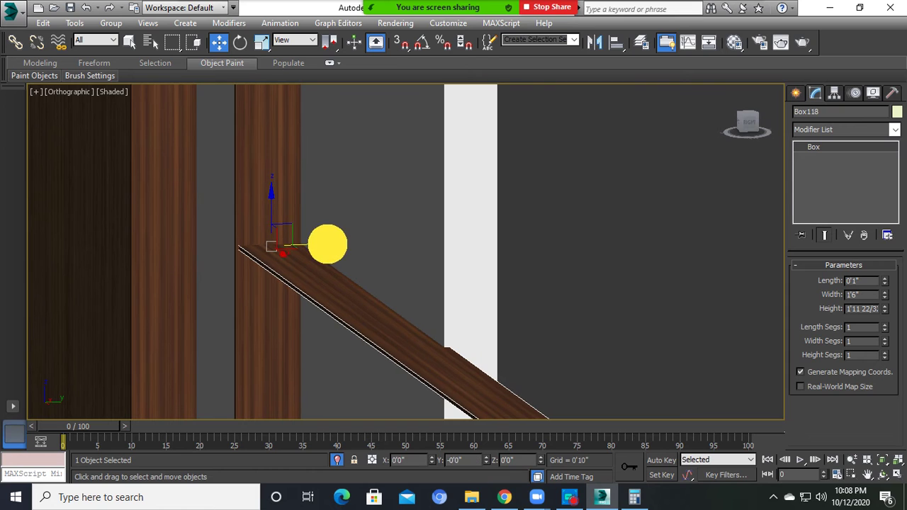
{"action": "mouse_move", "coordinate": [329, 244]}
{"action": "middle_mouse_down", "text": "alt"}
{"action": "mouse_move", "coordinate": [345, 279]}
{"action": "mouse_move", "coordinate": [328, 290]}
{"action": "mouse_move", "coordinate": [513, 286]}
{"action": "middle_mouse_up", "text": "alt"}
{"action": "scroll", "coordinate": [401, 312], "scroll_direction": "down", "scroll_amount": 3}
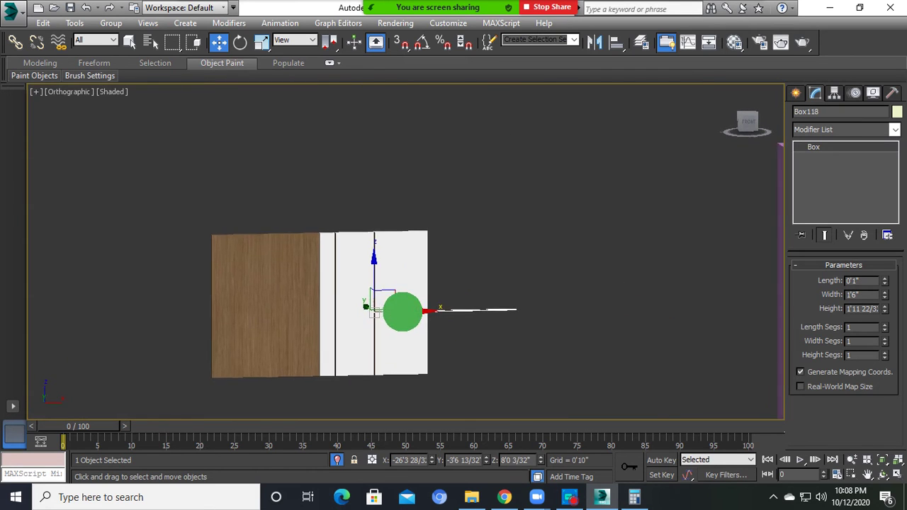
{"action": "scroll", "coordinate": [383, 306], "scroll_direction": "up", "scroll_amount": 2}
{"action": "mouse_move", "coordinate": [370, 294]}
{"action": "left_mouse_down", "text": "shift"}
{"action": "mouse_move", "coordinate": [381, 231]}
{"action": "mouse_move", "coordinate": [193, 245]}
{"action": "mouse_move", "coordinate": [240, 237]}
{"action": "left_mouse_up", "text": "shift"}
{"action": "left_click", "coordinate": [453, 302]}
{"action": "mouse_move", "coordinate": [241, 237]}
{"action": "middle_mouse_down", "text": "alt"}
{"action": "mouse_move", "coordinate": [354, 248]}
{"action": "mouse_move", "coordinate": [402, 275]}
{"action": "middle_mouse_up", "text": "alt"}
{"action": "left_click", "coordinate": [409, 272]}
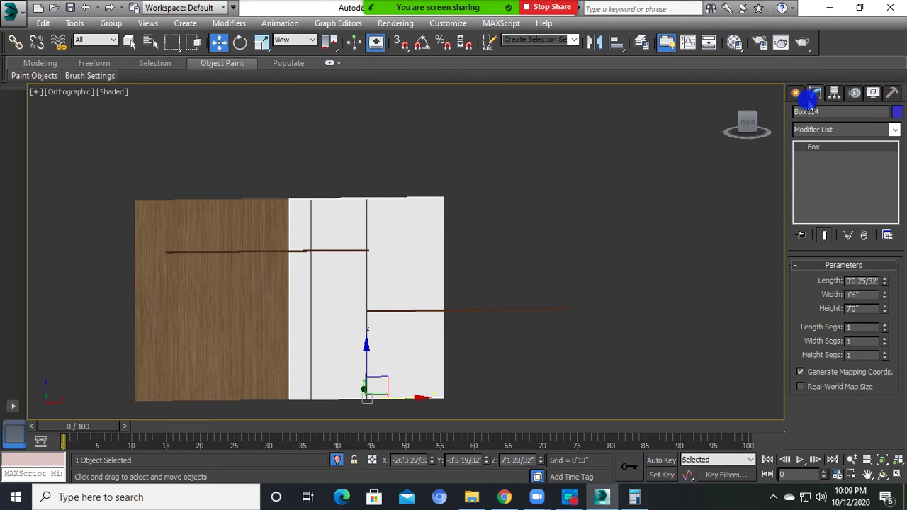
- Create a ProBoolean on Box114 and pick the horizontal board and vertical divider to subtract
{"action": "left_click", "coordinate": [796, 93]}
{"action": "left_click", "coordinate": [811, 133]}
{"action": "left_click", "coordinate": [820, 157]}
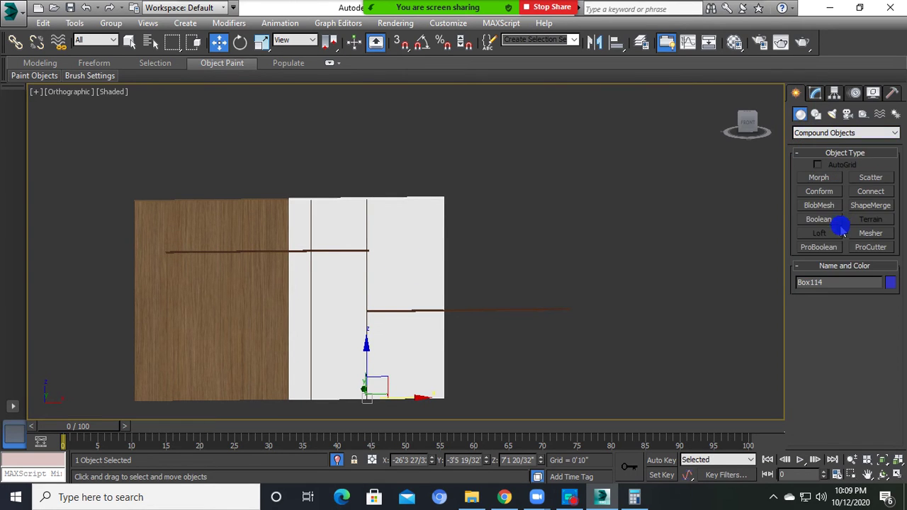
{"action": "left_click", "coordinate": [822, 247]}
{"action": "left_click", "coordinate": [847, 317]}
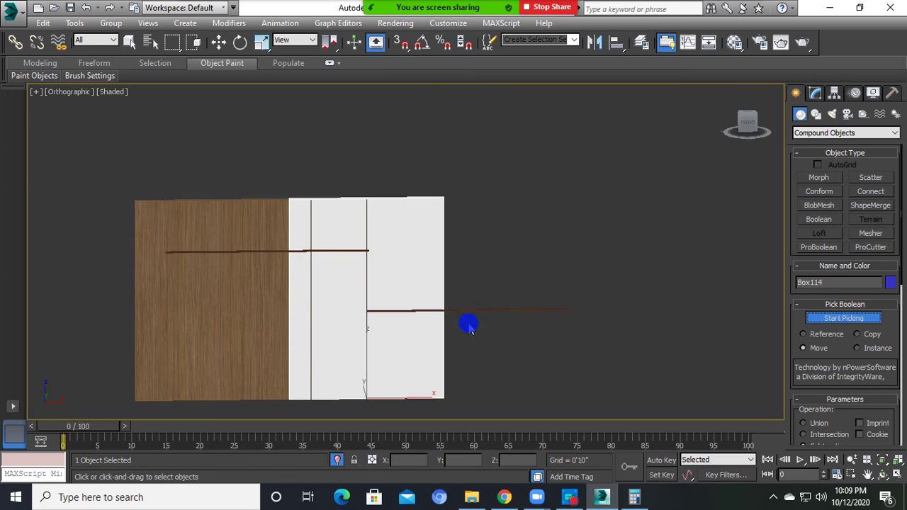
{"action": "scroll", "coordinate": [468, 323], "scroll_direction": "up", "scroll_amount": 5}
{"action": "left_click", "coordinate": [404, 288]}
{"action": "middle_click_drag", "start_coordinate": [327, 273], "coordinate": [404, 263]}
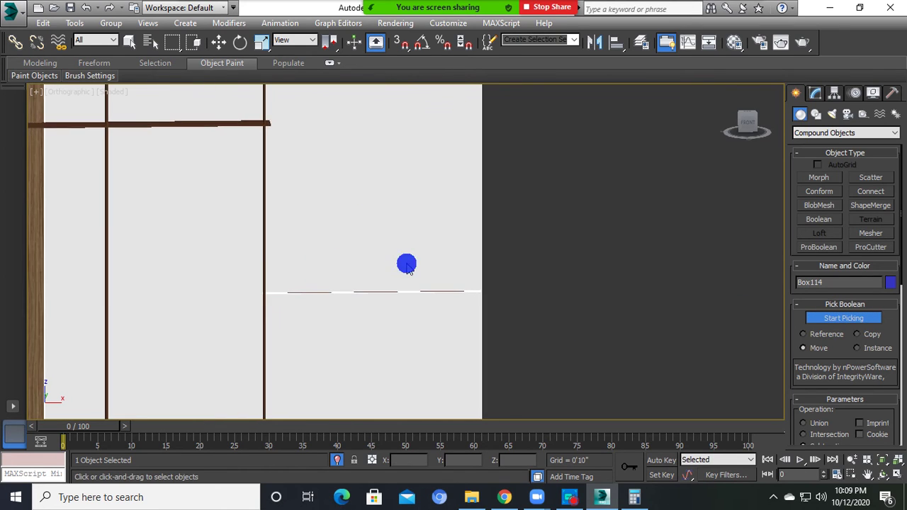
{"action": "scroll", "coordinate": [263, 290], "scroll_direction": "down", "scroll_amount": 3}
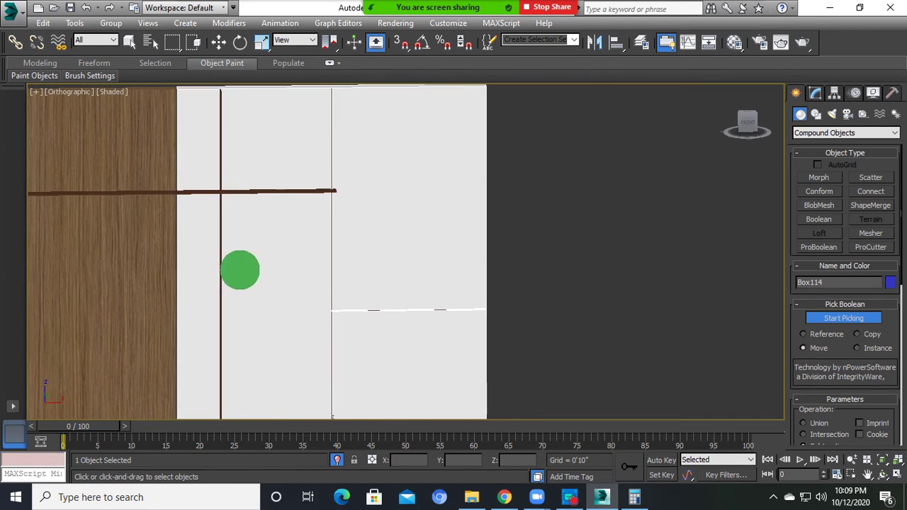
{"action": "left_click", "coordinate": [232, 192]}
{"action": "left_click", "coordinate": [249, 187]}
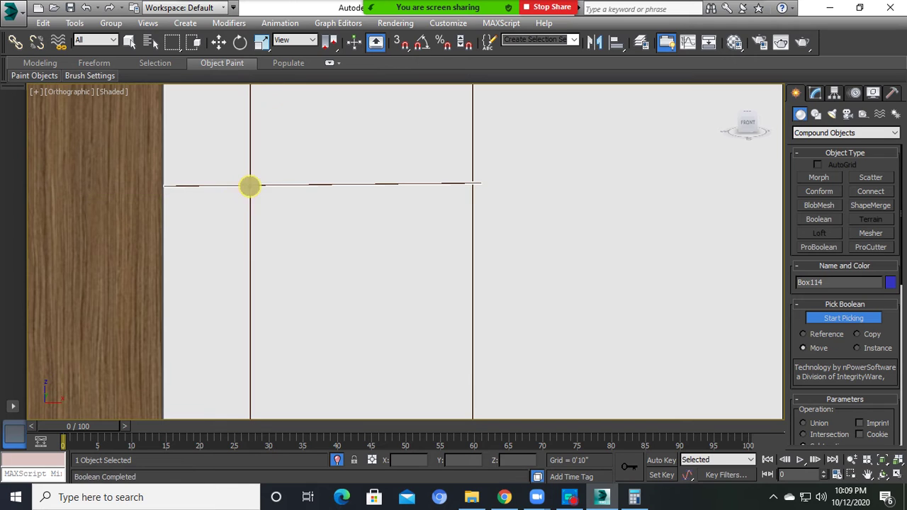
{"action": "scroll", "coordinate": [284, 213], "scroll_direction": "down", "scroll_amount": 3}
{"action": "scroll", "coordinate": [345, 195], "scroll_direction": "up", "scroll_amount": 3}
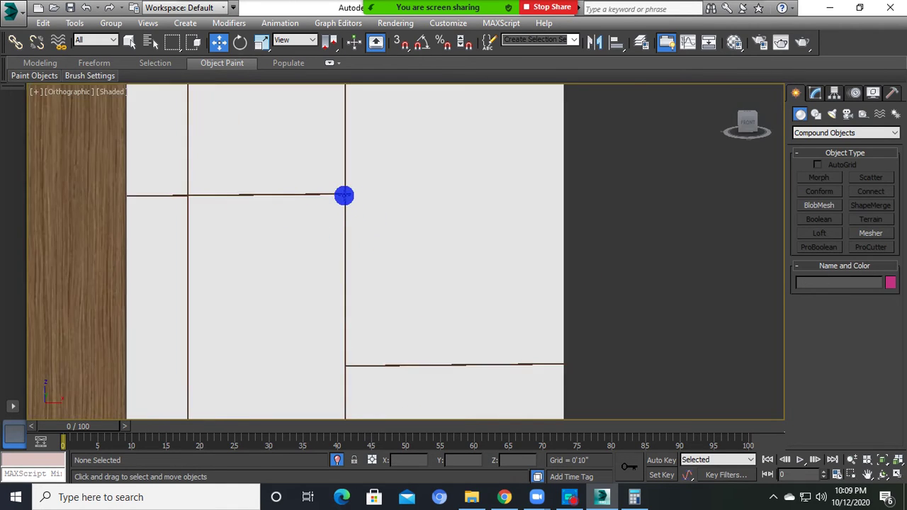
{"action": "scroll", "coordinate": [348, 192], "scroll_direction": "up", "scroll_amount": 3}
- Inspect the cut panel from the front view and reselect the white panel
{"action": "left_click", "coordinate": [360, 190]}
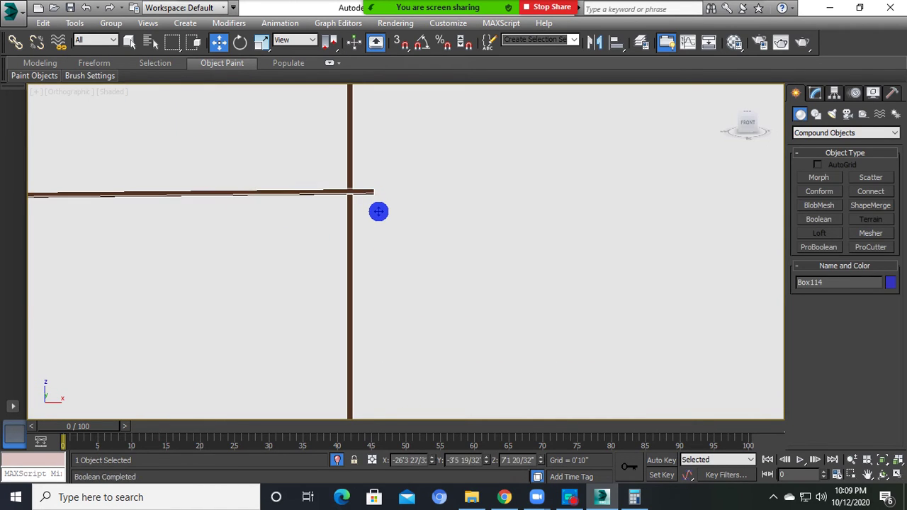
{"action": "scroll", "coordinate": [378, 212], "scroll_direction": "down", "scroll_amount": 5}
{"action": "scroll", "coordinate": [376, 223], "scroll_direction": "up", "scroll_amount": 3}
{"action": "scroll", "coordinate": [370, 223], "scroll_direction": "up", "scroll_amount": 3}
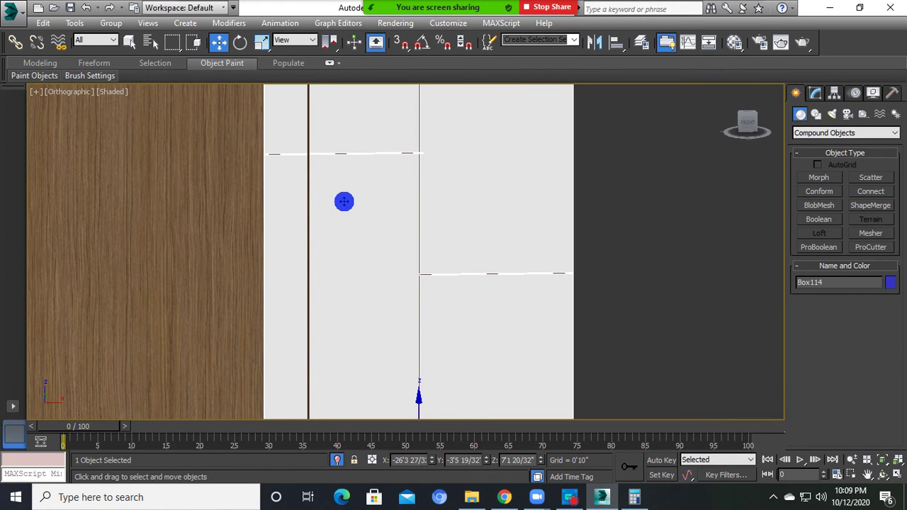
{"action": "scroll", "coordinate": [452, 247], "scroll_direction": "down", "scroll_amount": 4}
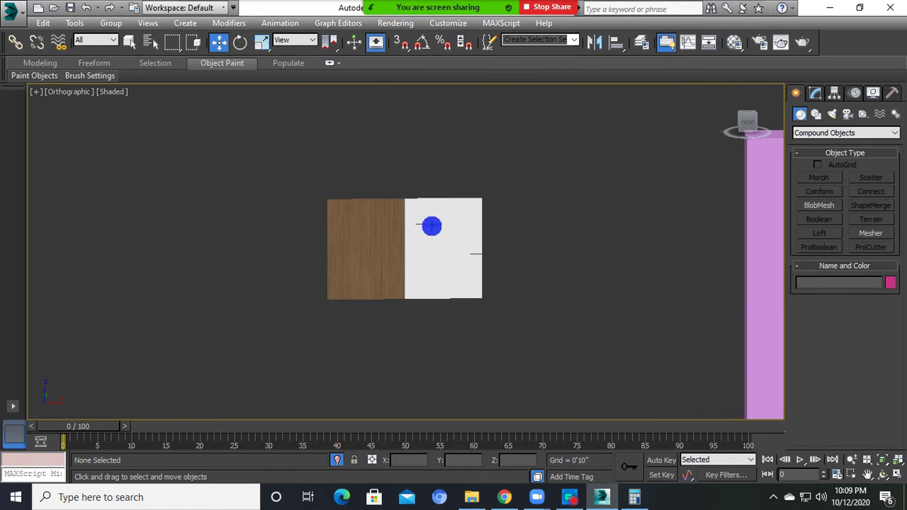
{"action": "scroll", "coordinate": [430, 225], "scroll_direction": "up", "scroll_amount": 5}
{"action": "scroll", "coordinate": [526, 239], "scroll_direction": "down", "scroll_amount": 2}
{"action": "scroll", "coordinate": [517, 267], "scroll_direction": "up", "scroll_amount": 3}
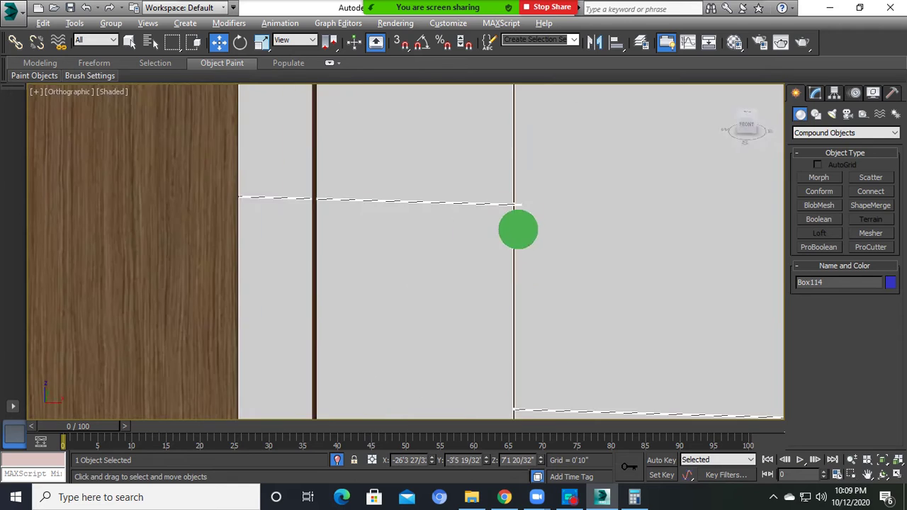
{"action": "scroll", "coordinate": [522, 202], "scroll_direction": "down", "scroll_amount": 3}
{"action": "left_click", "coordinate": [482, 310]}
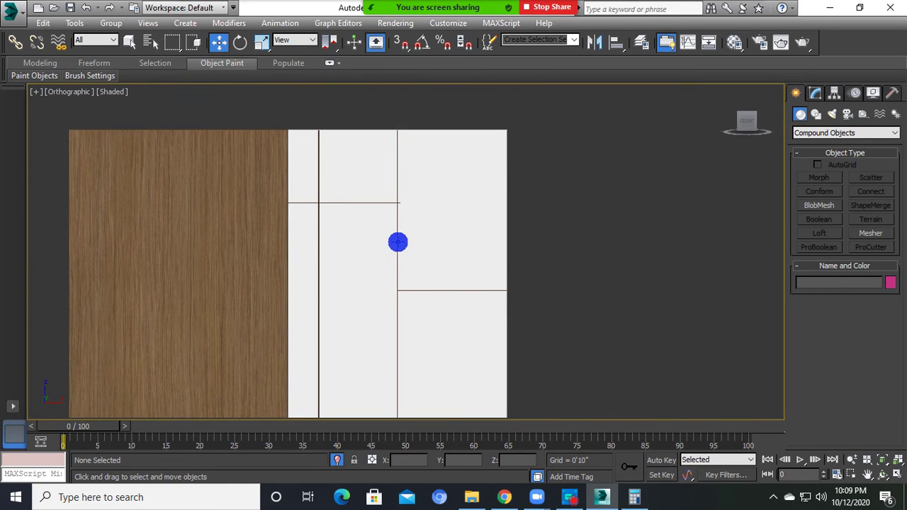
{"action": "scroll", "coordinate": [398, 242], "scroll_direction": "down", "scroll_amount": 2}
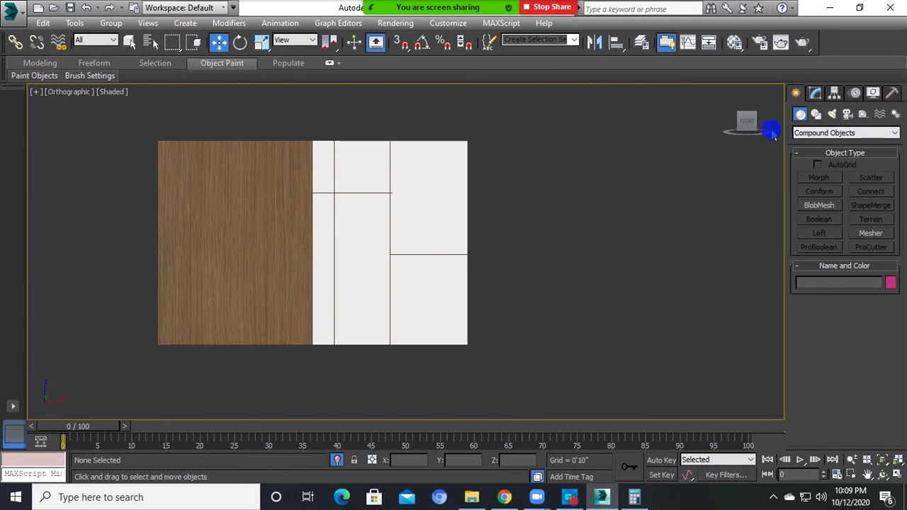
{"action": "left_click", "coordinate": [747, 119]}
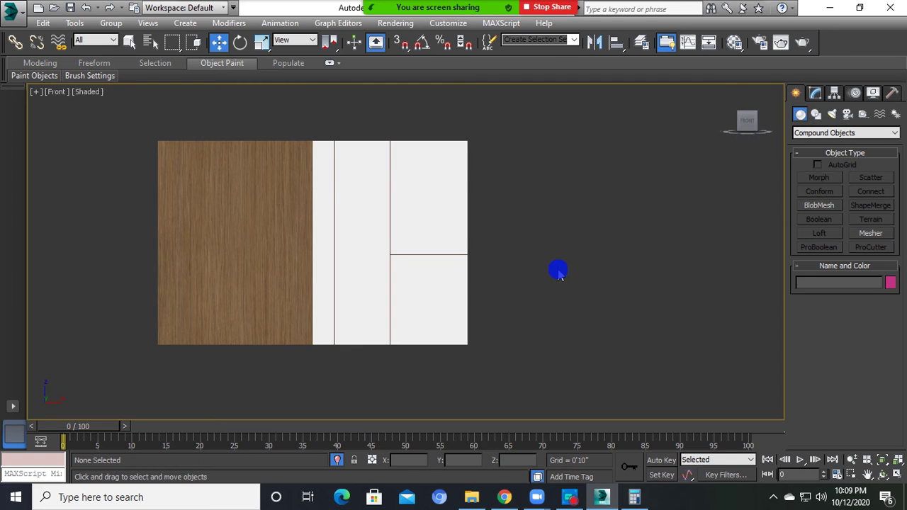
{"action": "scroll", "coordinate": [482, 255], "scroll_direction": "up", "scroll_amount": 4}
{"action": "left_click_drag", "start_coordinate": [558, 213], "coordinate": [480, 300]}
{"action": "scroll", "coordinate": [464, 291], "scroll_direction": "down", "scroll_amount": 4}
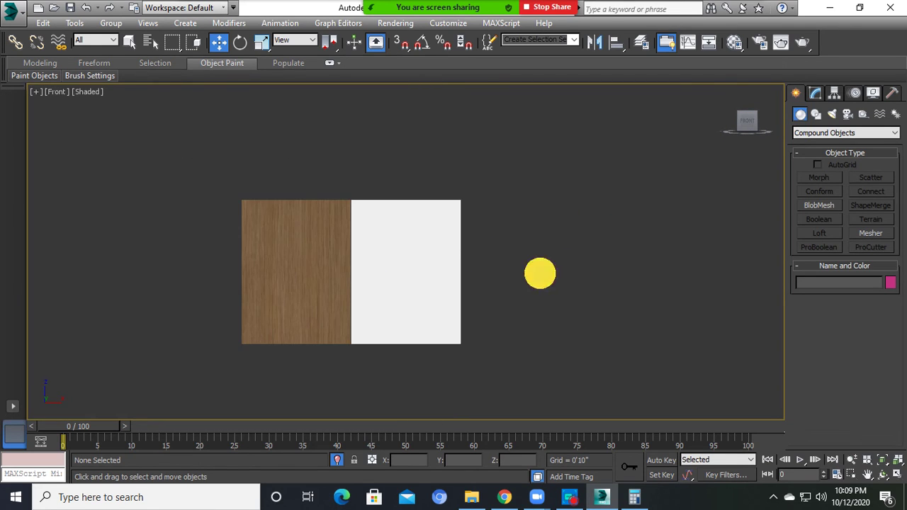
{"action": "scroll", "coordinate": [386, 243], "scroll_direction": "up", "scroll_amount": 4}
{"action": "left_click", "coordinate": [386, 243]}
- Select the white panel and convert it to an Editable Poly
{"action": "key", "text": "F3"}
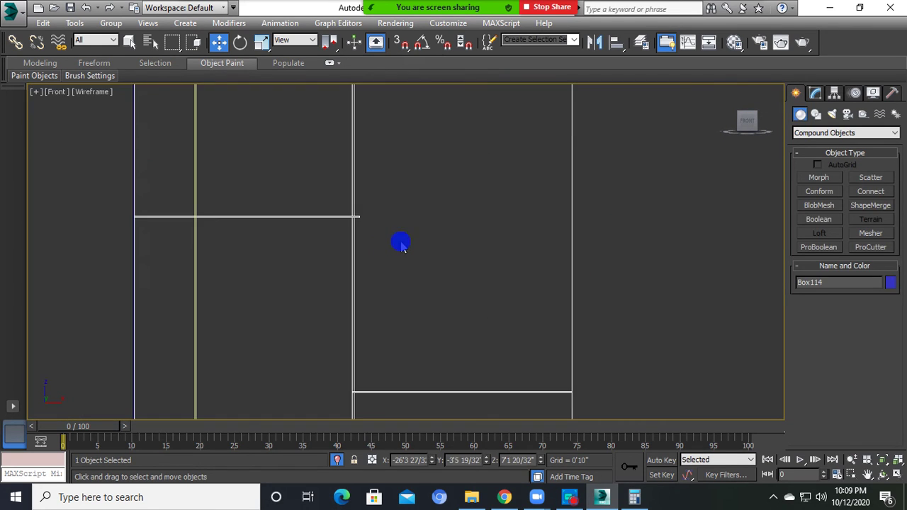
{"action": "scroll", "coordinate": [453, 270], "scroll_direction": "down", "scroll_amount": 4}
{"action": "left_click", "coordinate": [518, 293]}
{"action": "scroll", "coordinate": [391, 243], "scroll_direction": "up", "scroll_amount": 4}
{"action": "scroll", "coordinate": [336, 209], "scroll_direction": "up", "scroll_amount": 2}
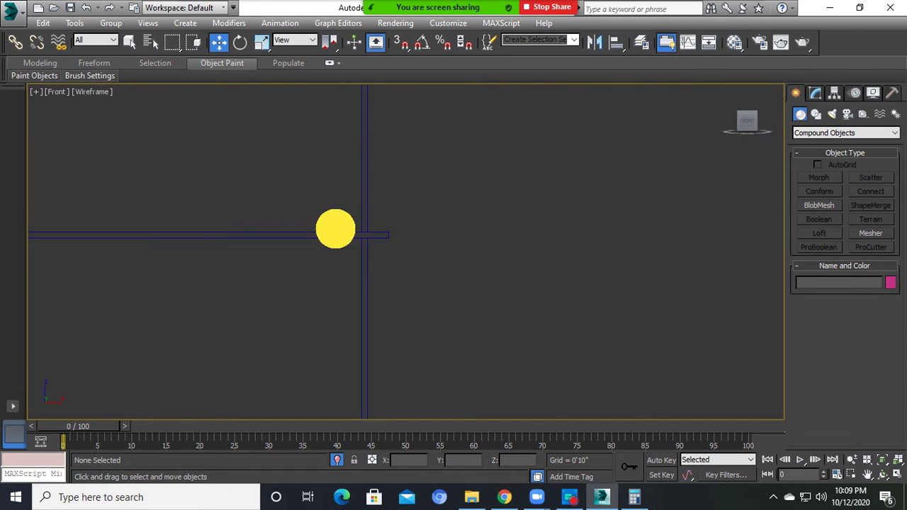
{"action": "left_click", "coordinate": [335, 228]}
{"action": "scroll", "coordinate": [468, 257], "scroll_direction": "up", "scroll_amount": 3}
{"action": "scroll", "coordinate": [473, 252], "scroll_direction": "up", "scroll_amount": 2}
{"action": "right_click", "coordinate": [473, 252]}
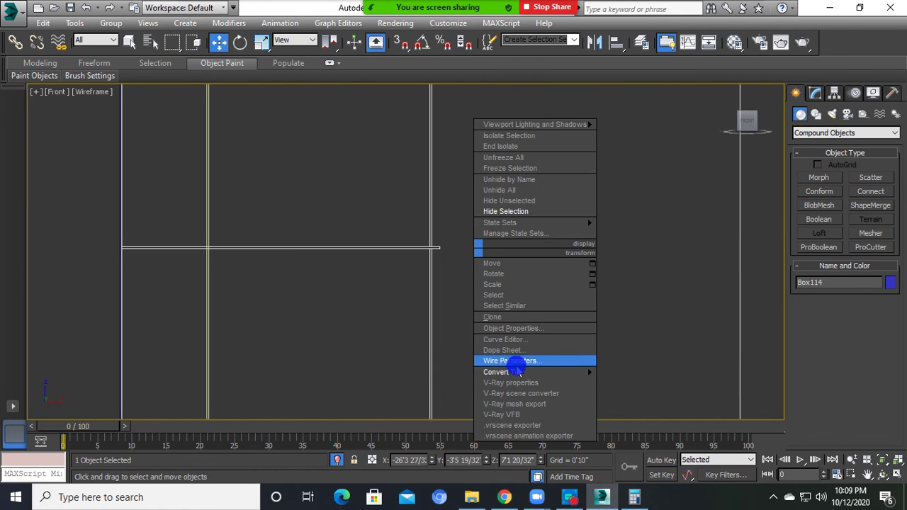
{"action": "mouse_move", "coordinate": [496, 372]}
{"action": "left_click", "coordinate": [638, 384]}
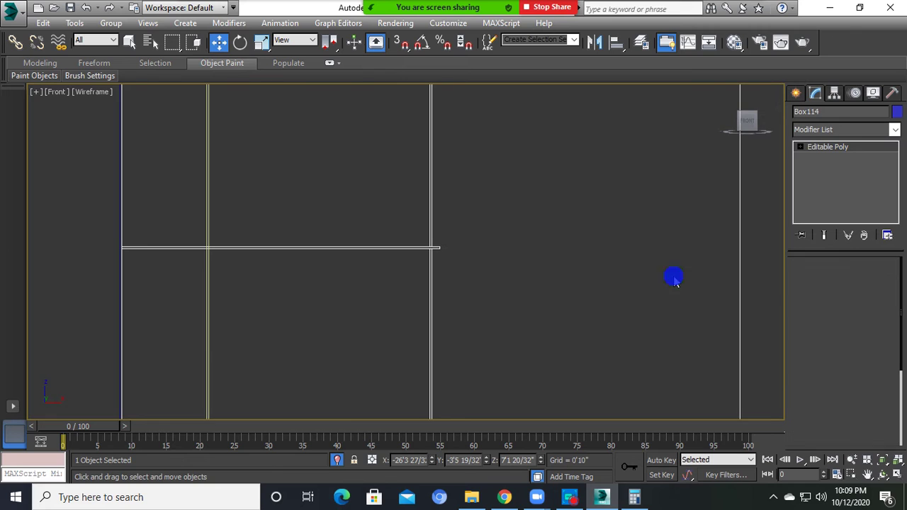
- Move the divider's four end vertices left to meet the vertical panel edge
{"action": "key", "text": "1"}
{"action": "scroll", "coordinate": [475, 223], "scroll_direction": "up", "scroll_amount": 2}
{"action": "left_click_drag", "start_coordinate": [475, 220], "coordinate": [395, 287]}
{"action": "scroll", "coordinate": [387, 255], "scroll_direction": "up", "scroll_amount": 1}
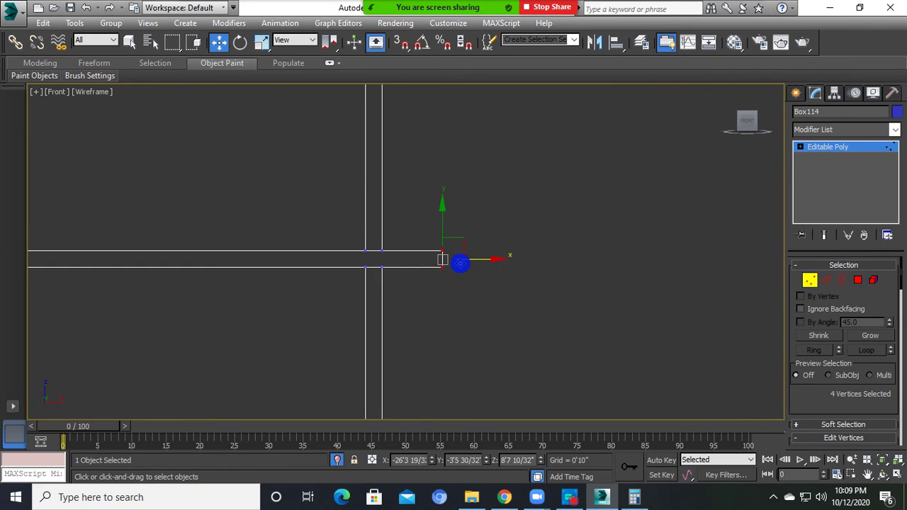
{"action": "mouse_move", "coordinate": [460, 263]}
{"action": "left_mouse_down"}
{"action": "mouse_move", "coordinate": [415, 258]}
{"action": "mouse_move", "coordinate": [395, 244]}
{"action": "left_mouse_up"}
{"action": "scroll", "coordinate": [390, 263], "scroll_direction": "up", "scroll_amount": 5}
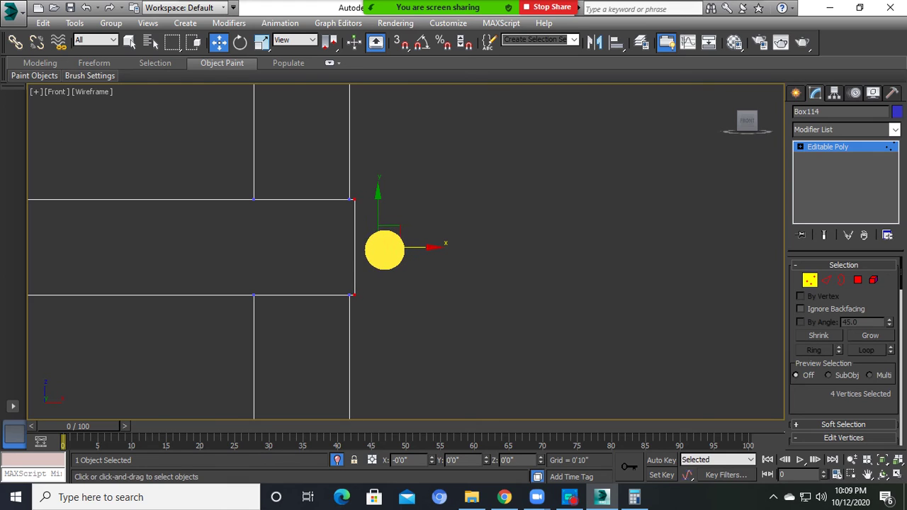
{"action": "left_click_drag", "start_coordinate": [383, 252], "coordinate": [384, 252]}
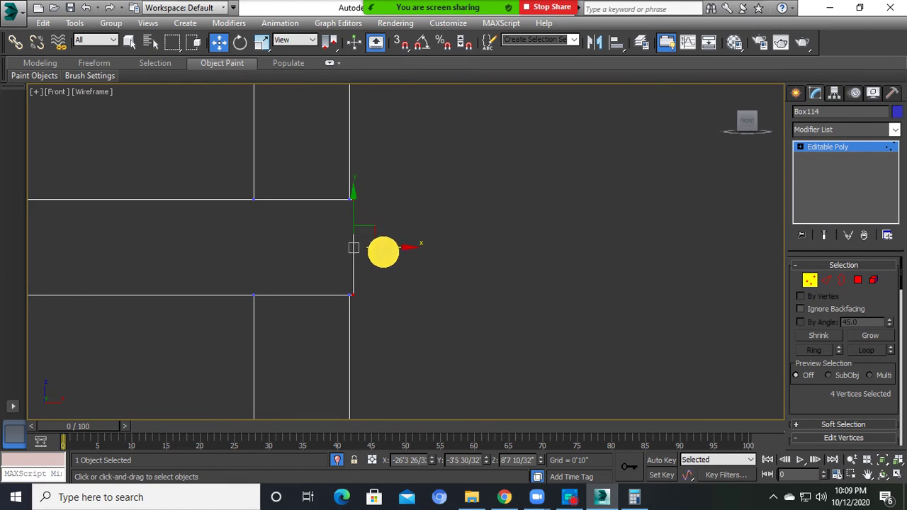
{"action": "left_click", "coordinate": [808, 281]}
- Isolate the loft unit in shaded view and frame the white box
{"action": "scroll", "coordinate": [404, 243], "scroll_direction": "down", "scroll_amount": 3}
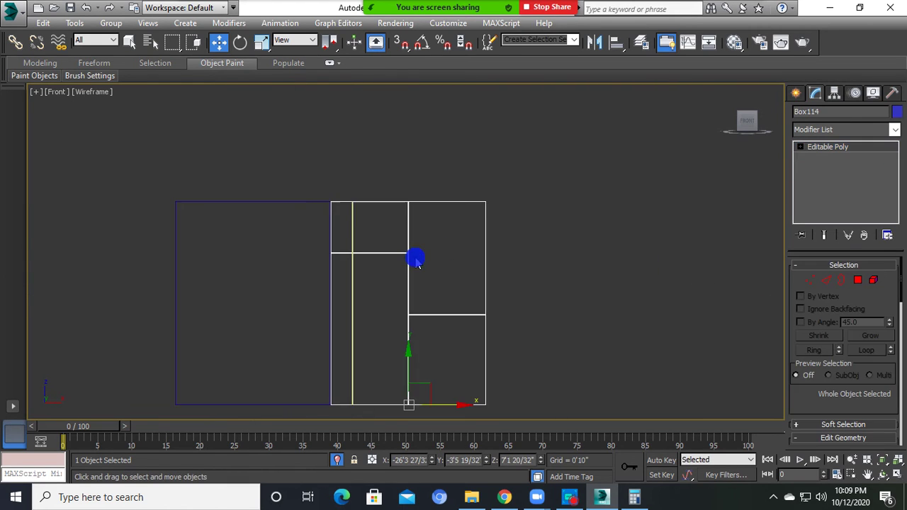
{"action": "scroll", "coordinate": [415, 257], "scroll_direction": "down", "scroll_amount": 2}
{"action": "key", "text": "F3"}
{"action": "key", "text": "alt+q"}
{"action": "left_click", "coordinate": [374, 277]}
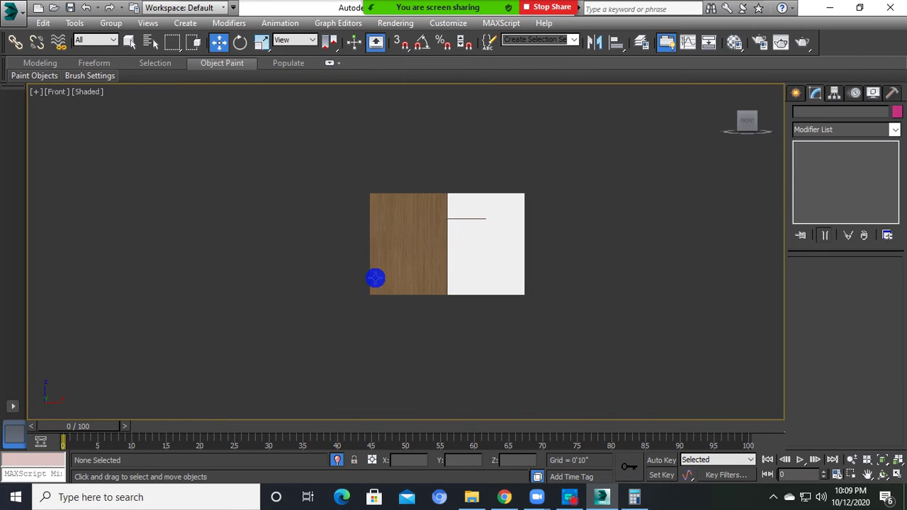
{"action": "scroll", "coordinate": [488, 257], "scroll_direction": "up", "scroll_amount": 3}
{"action": "left_click", "coordinate": [496, 226]}
{"action": "scroll", "coordinate": [506, 188], "scroll_direction": "up", "scroll_amount": 5}
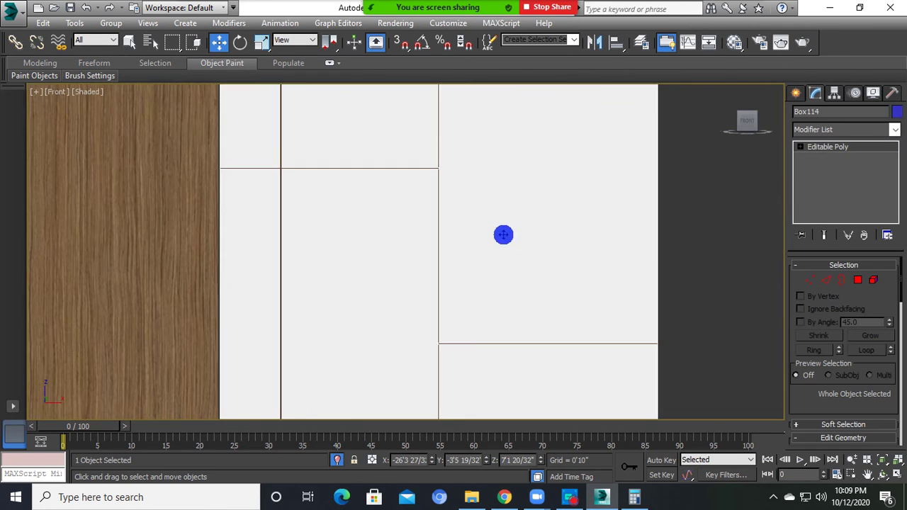
{"action": "scroll", "coordinate": [504, 234], "scroll_direction": "down", "scroll_amount": 5}
{"action": "key", "text": "ctrl+d"}
{"action": "scroll", "coordinate": [455, 247], "scroll_direction": "up", "scroll_amount": 2}
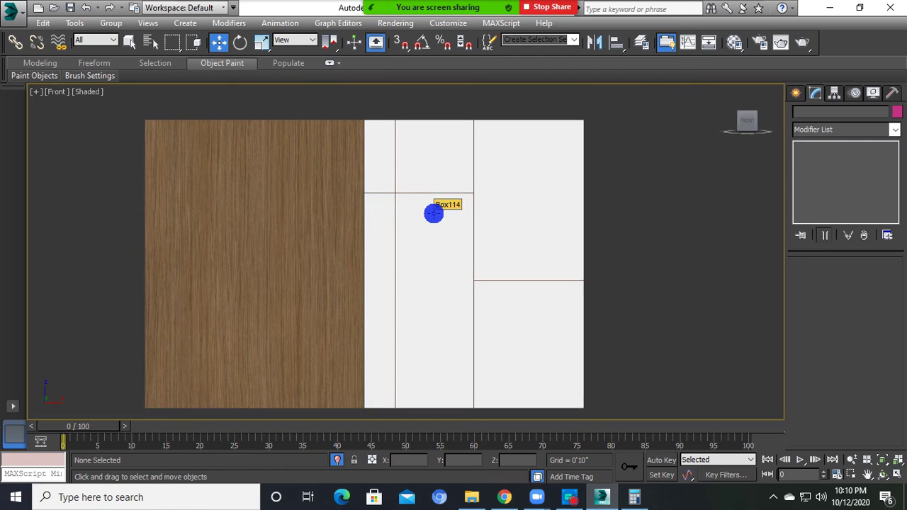
- End isolation and delete the old white and brown upper cabinet boxes from the wall
{"action": "scroll", "coordinate": [434, 213], "scroll_direction": "down", "scroll_amount": 4}
{"action": "left_click_drag", "start_coordinate": [592, 137], "coordinate": [213, 320]}
{"action": "key", "text": "alt+q"}
{"action": "scroll", "coordinate": [530, 294], "scroll_direction": "up", "scroll_amount": 3}
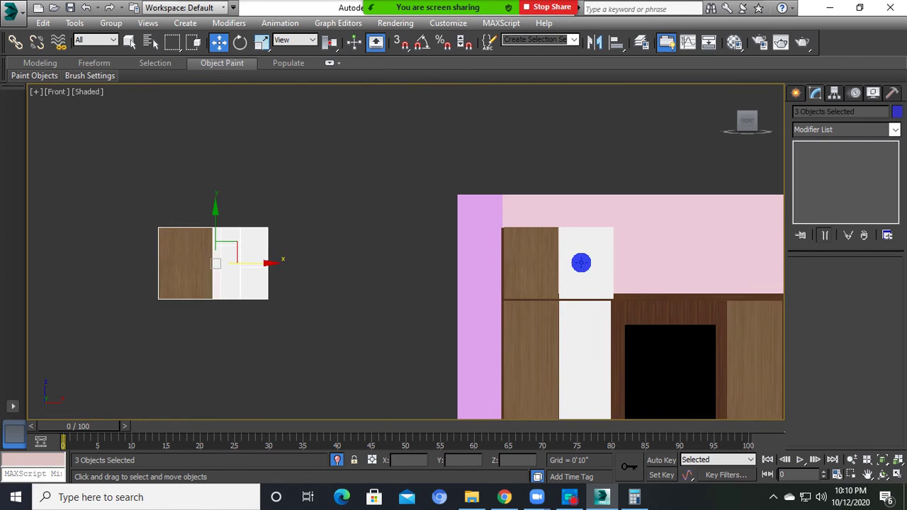
{"action": "left_click", "coordinate": [581, 263]}
{"action": "key", "text": "Delete"}
{"action": "left_click", "coordinate": [535, 259]}
{"action": "key", "text": "Delete"}
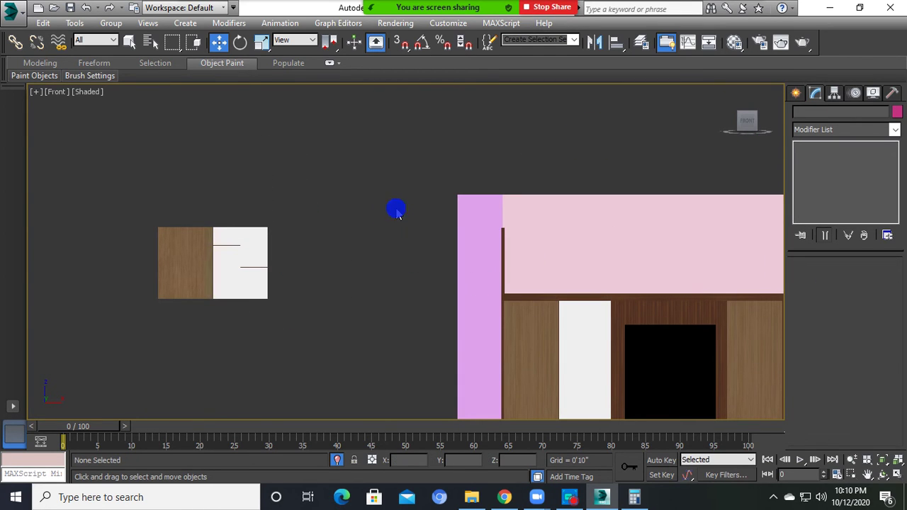
- Move the three-piece loft unit onto the wall above the left wardrobe
{"action": "left_click_drag", "start_coordinate": [396, 209], "coordinate": [89, 339]}
{"action": "left_click_drag", "start_coordinate": [246, 268], "coordinate": [597, 277]}
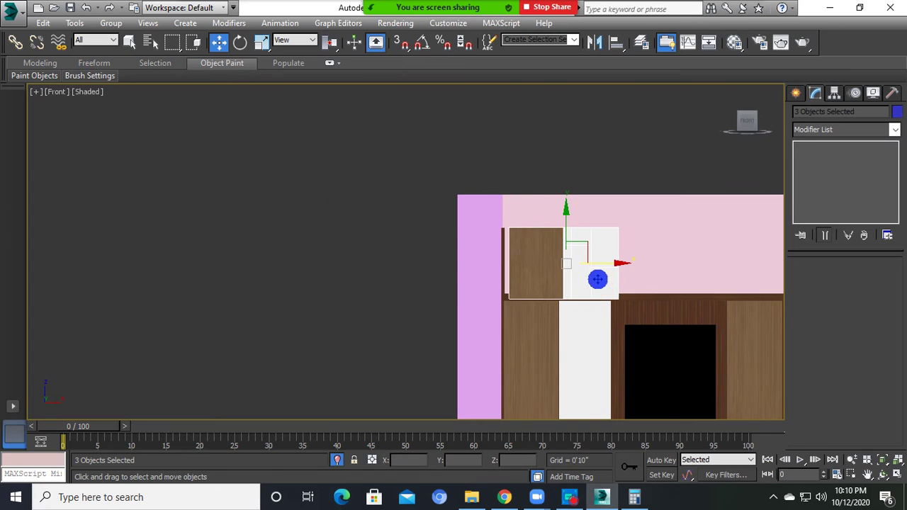
{"action": "scroll", "coordinate": [598, 278], "scroll_direction": "up", "scroll_amount": 3}
{"action": "left_click_drag", "start_coordinate": [547, 237], "coordinate": [530, 234]}
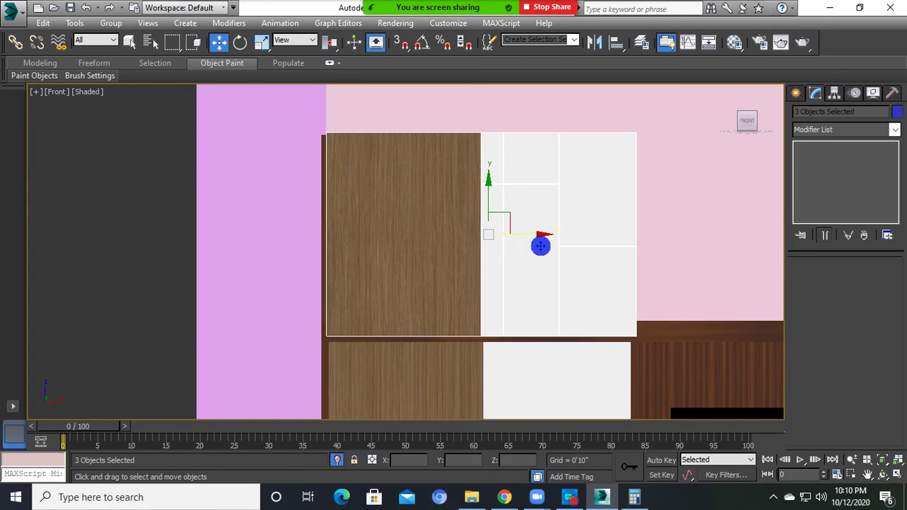
{"action": "middle_click_drag", "start_coordinate": [540, 246], "coordinate": [440, 250]}
{"action": "left_click_drag", "start_coordinate": [421, 238], "coordinate": [418, 239]}
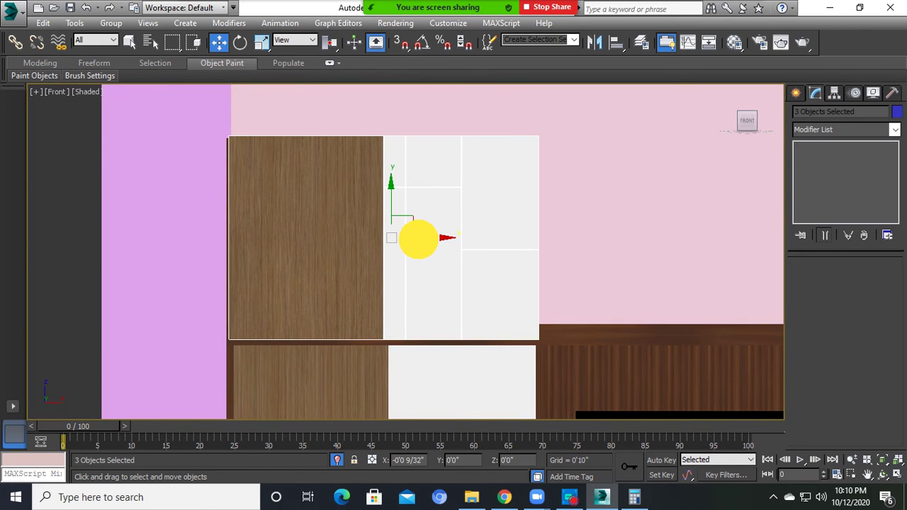
{"action": "scroll", "coordinate": [418, 241], "scroll_direction": "down", "scroll_amount": 3}
- Select the loft's white and brown panels together
{"action": "left_click", "coordinate": [198, 210]}
{"action": "scroll", "coordinate": [443, 256], "scroll_direction": "up", "scroll_amount": 3}
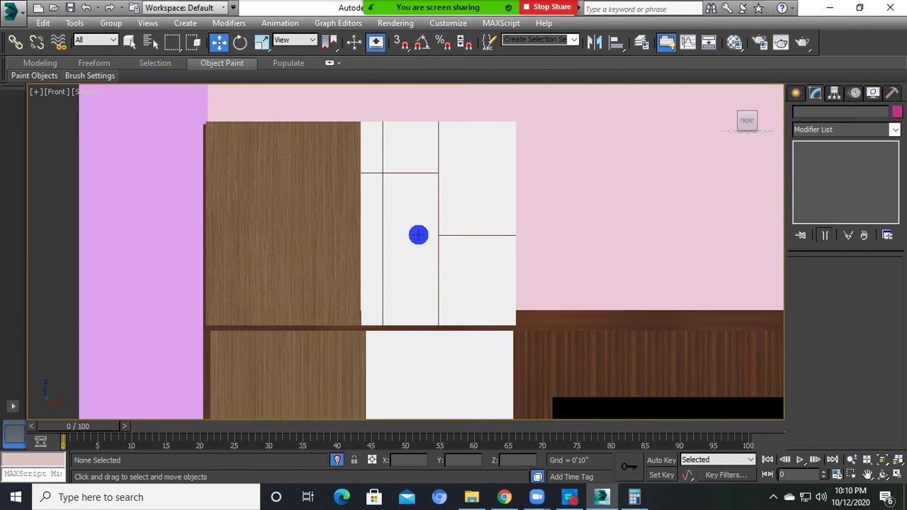
{"action": "left_click", "coordinate": [419, 235]}
{"action": "middle_click_drag", "start_coordinate": [419, 237], "coordinate": [420, 257], "text": "alt"}
{"action": "scroll", "coordinate": [420, 258], "scroll_direction": "up", "scroll_amount": 3}
{"action": "scroll", "coordinate": [432, 237], "scroll_direction": "up", "scroll_amount": 1}
{"action": "scroll", "coordinate": [439, 223], "scroll_direction": "up", "scroll_amount": 3}
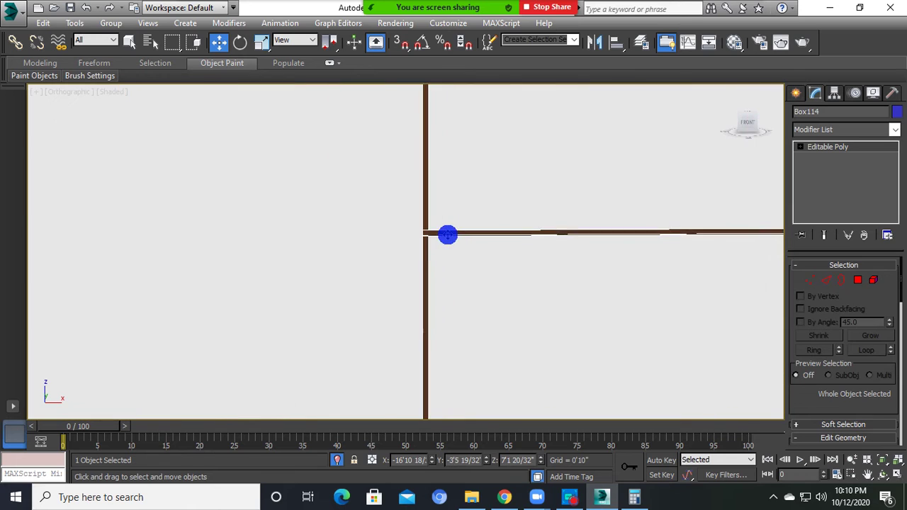
{"action": "scroll", "coordinate": [447, 235], "scroll_direction": "up", "scroll_amount": 2}
{"action": "scroll", "coordinate": [402, 231], "scroll_direction": "up", "scroll_amount": 3}
{"action": "scroll", "coordinate": [394, 234], "scroll_direction": "up", "scroll_amount": 3}
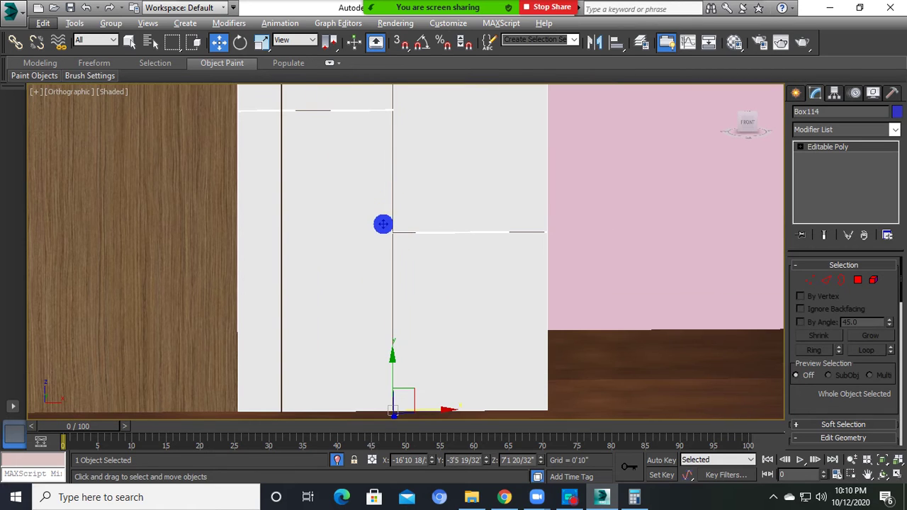
{"action": "scroll", "coordinate": [382, 224], "scroll_direction": "down", "scroll_amount": 5}
{"action": "left_click", "coordinate": [308, 224], "text": "ctrl"}
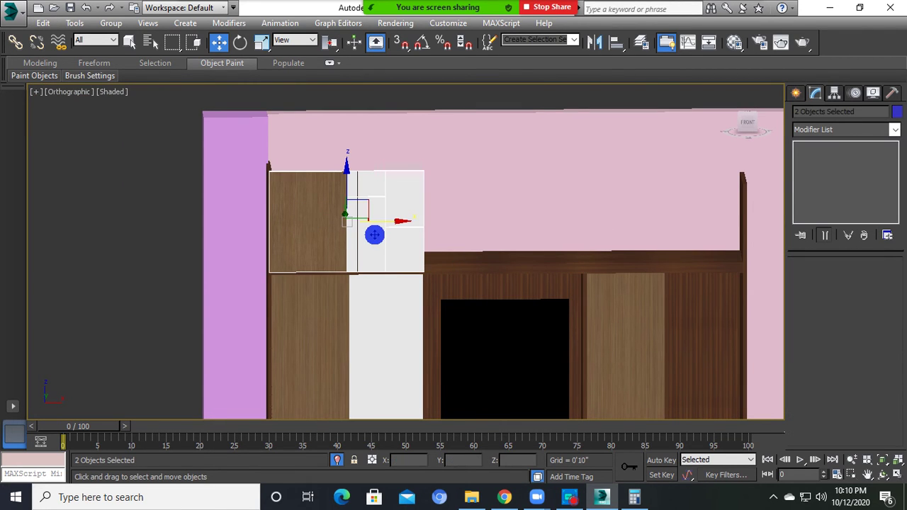
- Make two copies of the loft panel pair to the right, confirming each clone
{"action": "left_click_drag", "start_coordinate": [373, 222], "coordinate": [545, 234], "text": "shift"}
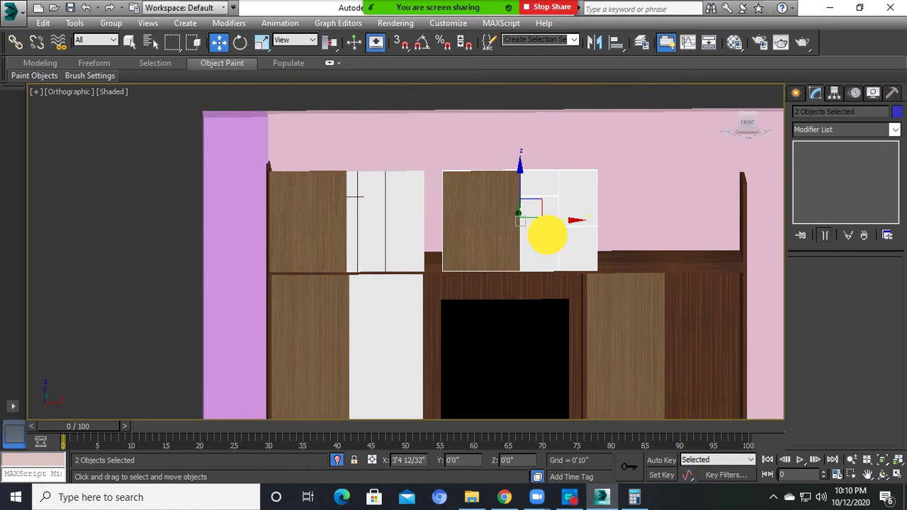
{"action": "left_click", "coordinate": [456, 304]}
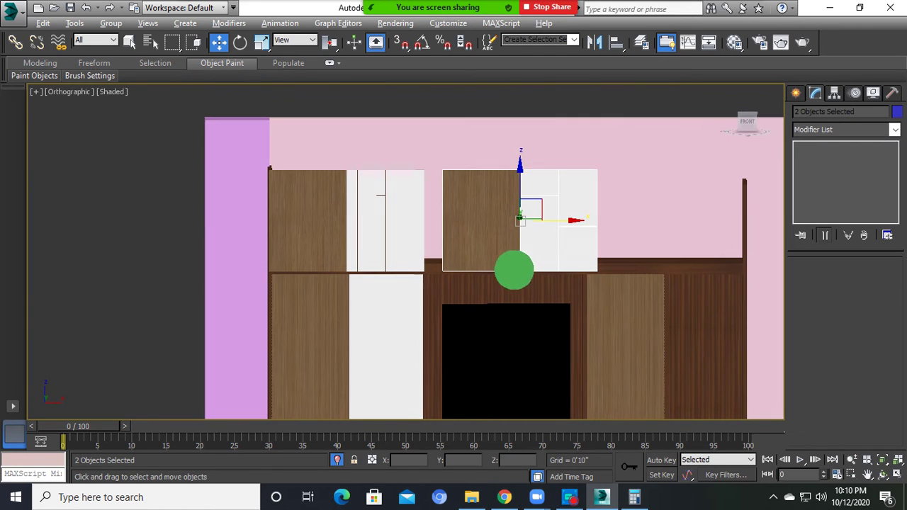
{"action": "mouse_move", "coordinate": [546, 223]}
{"action": "left_mouse_down"}
{"action": "mouse_move", "coordinate": [695, 217]}
{"action": "mouse_move", "coordinate": [533, 221]}
{"action": "left_mouse_up"}
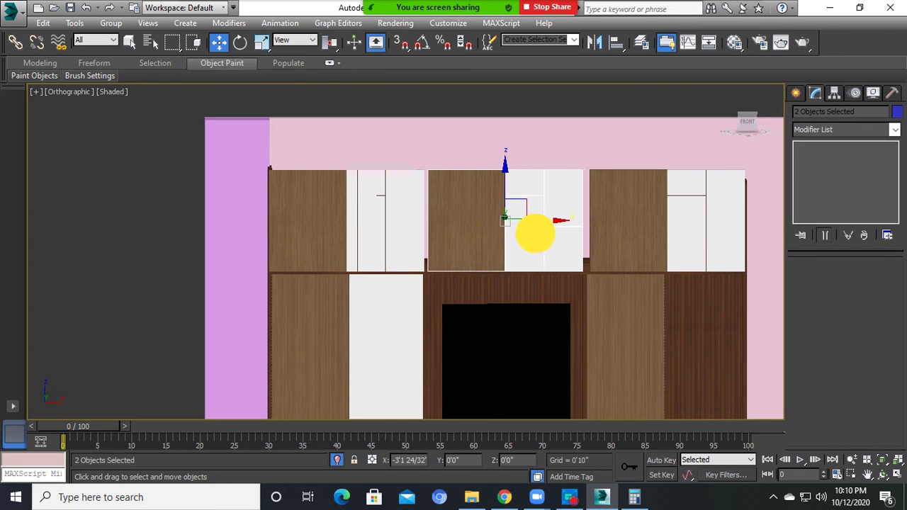
{"action": "left_click", "coordinate": [453, 305]}
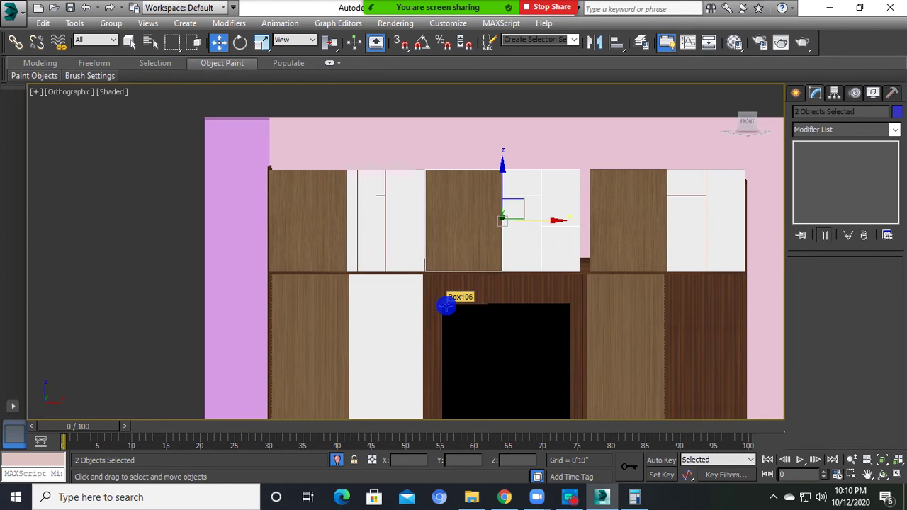
- Check the lower wardrobe panels, then select the middle loft's white and brown panels
{"action": "middle_click_drag", "start_coordinate": [445, 306], "coordinate": [369, 324]}
{"action": "left_click", "coordinate": [247, 322]}
{"action": "left_click", "coordinate": [303, 326], "text": "ctrl"}
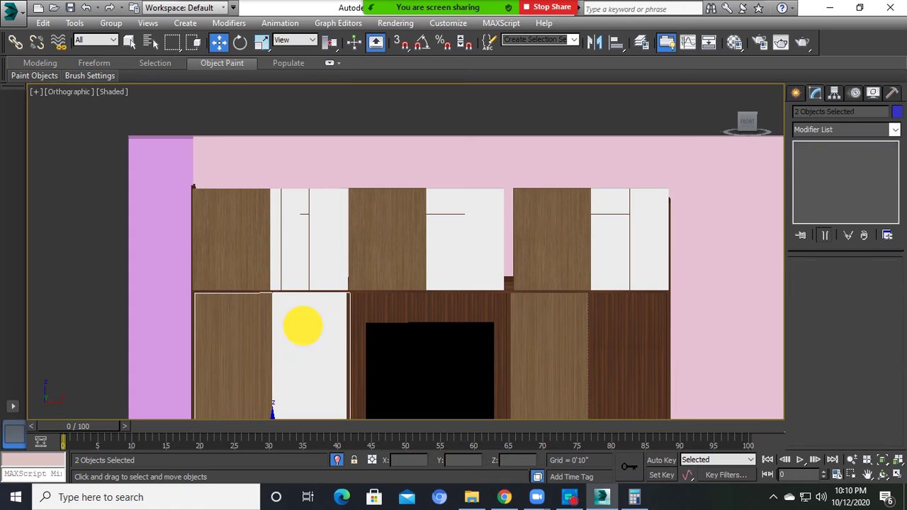
{"action": "left_click", "coordinate": [563, 342]}
{"action": "left_click", "coordinate": [605, 339], "text": "ctrl"}
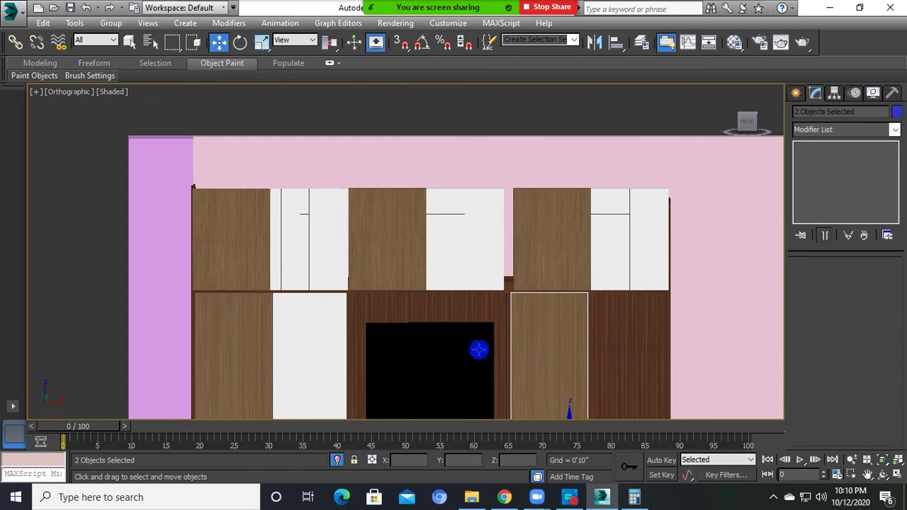
{"action": "middle_click_drag", "start_coordinate": [398, 328], "coordinate": [324, 247]}
{"action": "left_click", "coordinate": [454, 222]}
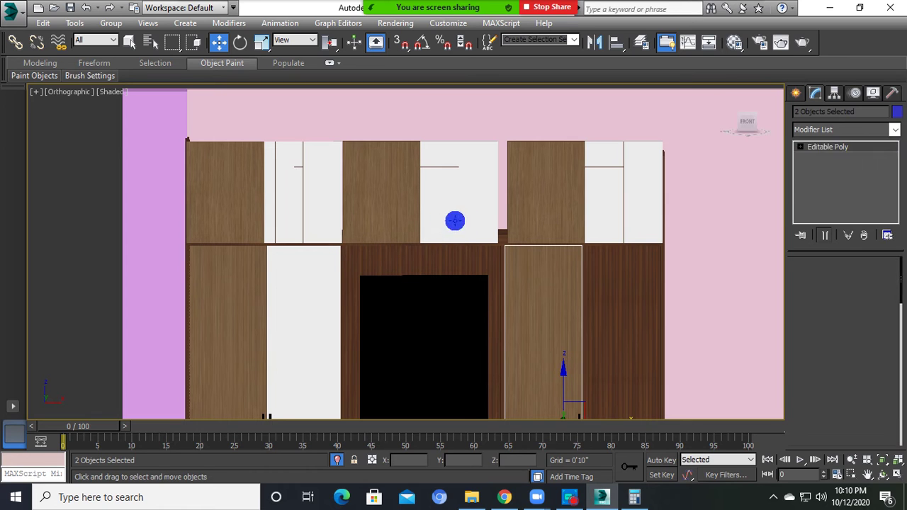
{"action": "left_click", "coordinate": [391, 196], "text": "ctrl"}
{"action": "middle_click_drag", "start_coordinate": [439, 211], "coordinate": [425, 257]}
{"action": "scroll", "coordinate": [429, 241], "scroll_direction": "up", "scroll_amount": 4}
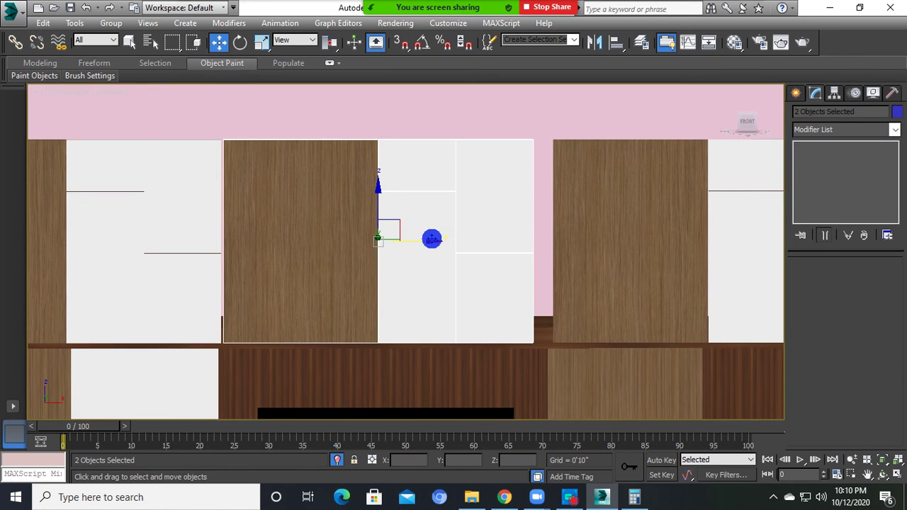
- Scale the middle loft unit wider in X and shift it slightly right to close the gaps
{"action": "left_click", "coordinate": [261, 41]}
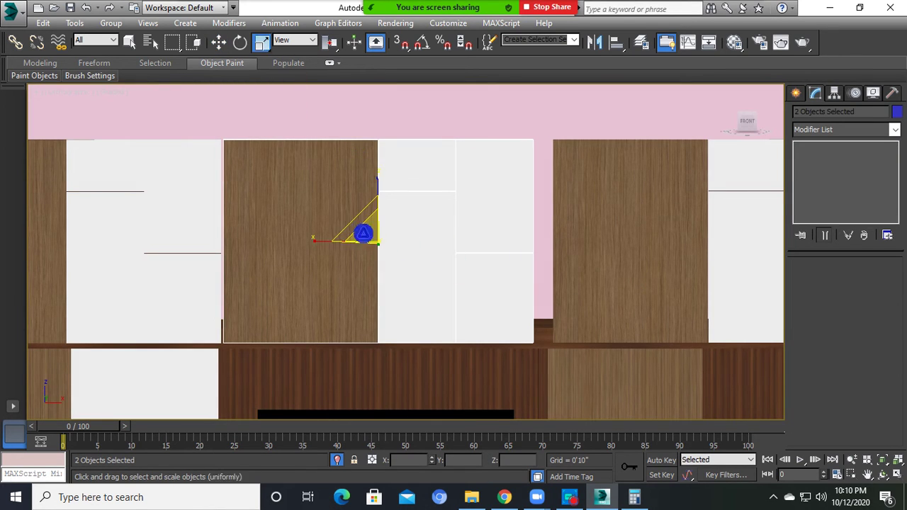
{"action": "left_click_drag", "start_coordinate": [364, 233], "coordinate": [319, 243]}
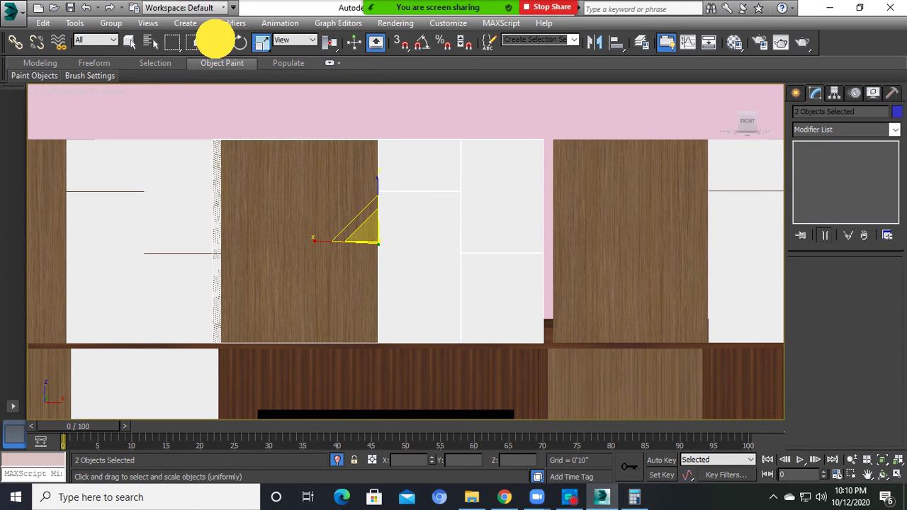
{"action": "left_click", "coordinate": [218, 42]}
{"action": "left_click_drag", "start_coordinate": [400, 244], "coordinate": [409, 243]}
- Delete the thin dark panel Box117 from the wardrobe front
{"action": "scroll", "coordinate": [411, 241], "scroll_direction": "down", "scroll_amount": 5}
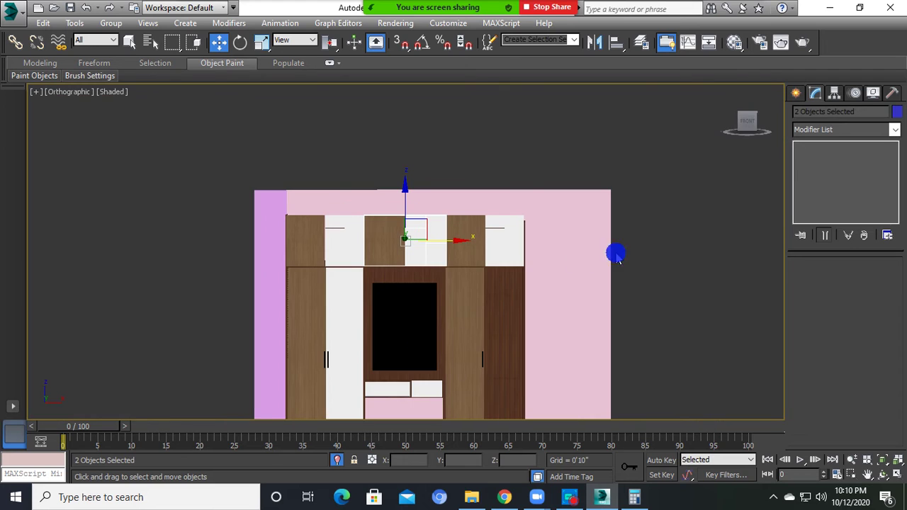
{"action": "left_click", "coordinate": [665, 253]}
{"action": "scroll", "coordinate": [413, 256], "scroll_direction": "up", "scroll_amount": 3}
{"action": "left_click", "coordinate": [387, 245]}
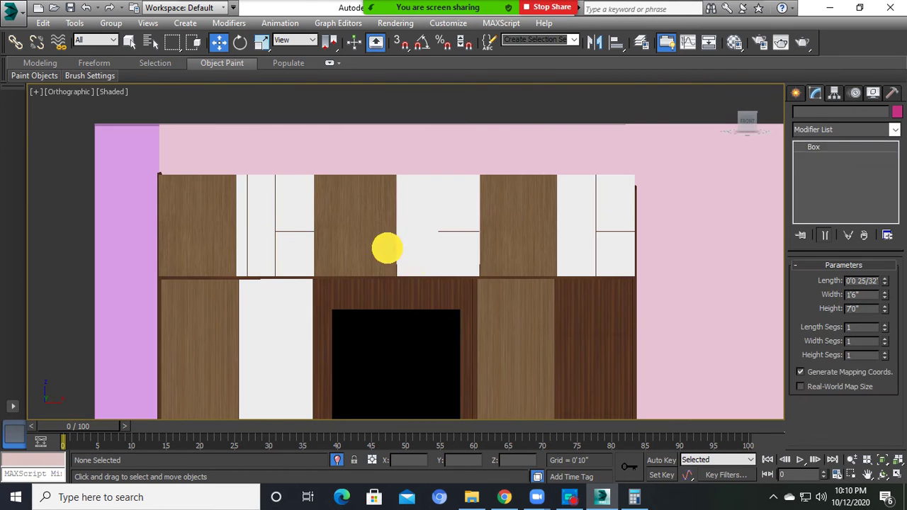
{"action": "middle_click_drag", "start_coordinate": [387, 245], "coordinate": [413, 247], "text": "alt"}
{"action": "scroll", "coordinate": [276, 232], "scroll_direction": "up", "scroll_amount": 3}
{"action": "middle_click_drag", "start_coordinate": [276, 231], "coordinate": [252, 261], "text": "alt"}
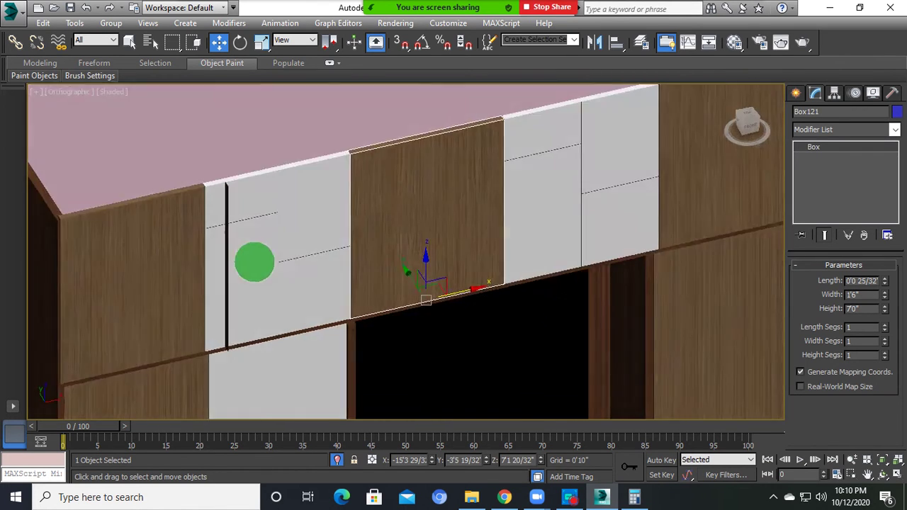
{"action": "scroll", "coordinate": [236, 249], "scroll_direction": "up", "scroll_amount": 3}
{"action": "scroll", "coordinate": [245, 228], "scroll_direction": "up", "scroll_amount": 2}
{"action": "left_click", "coordinate": [246, 228]}
{"action": "key", "text": "Delete"}
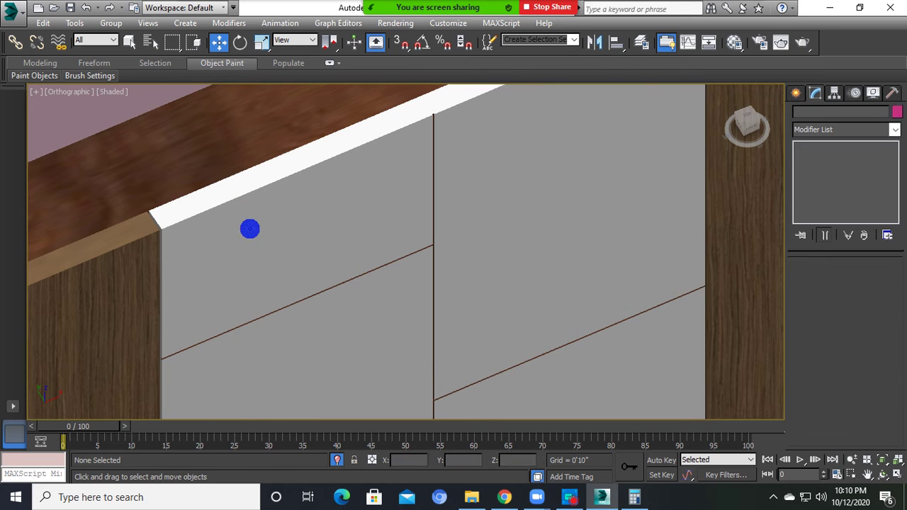
- Inspect the loft and wardrobe door panels, then bring the cabinet top into view
{"action": "left_click", "coordinate": [267, 245]}
{"action": "key", "text": "f"}
{"action": "left_click", "coordinate": [454, 234]}
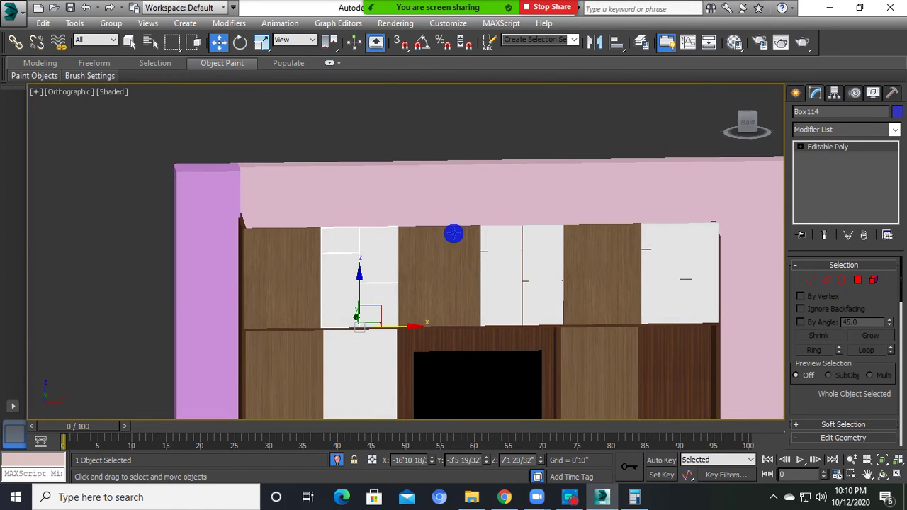
{"action": "scroll", "coordinate": [456, 277], "scroll_direction": "down", "scroll_amount": 3}
{"action": "left_click", "coordinate": [456, 277]}
{"action": "scroll", "coordinate": [425, 248], "scroll_direction": "up", "scroll_amount": 1}
{"action": "scroll", "coordinate": [385, 371], "scroll_direction": "up", "scroll_amount": 3}
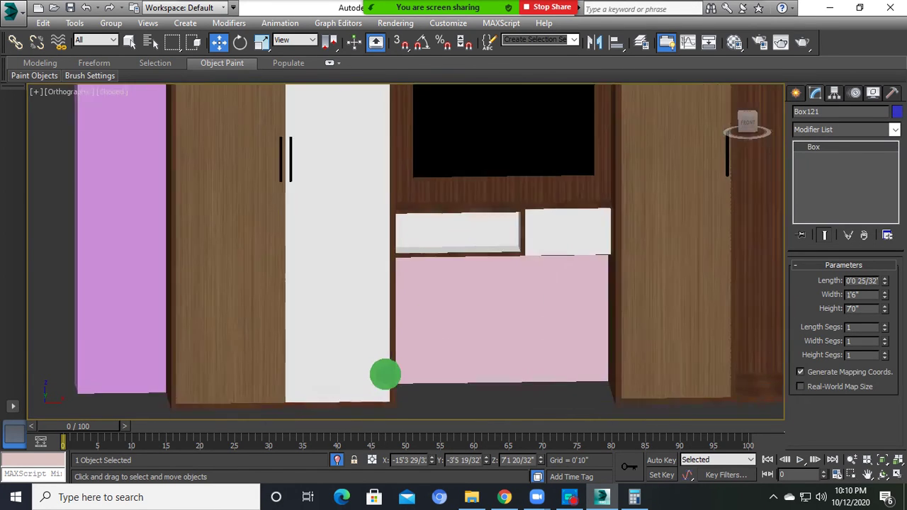
{"action": "scroll", "coordinate": [375, 389], "scroll_direction": "down", "scroll_amount": 1}
{"action": "middle_click_drag", "start_coordinate": [375, 389], "coordinate": [364, 277]}
{"action": "right_click", "coordinate": [365, 297]}
- Clone the wooden top slab as Box122 and lower it onto the cabinets
{"action": "scroll", "coordinate": [365, 298], "scroll_direction": "down", "scroll_amount": 5}
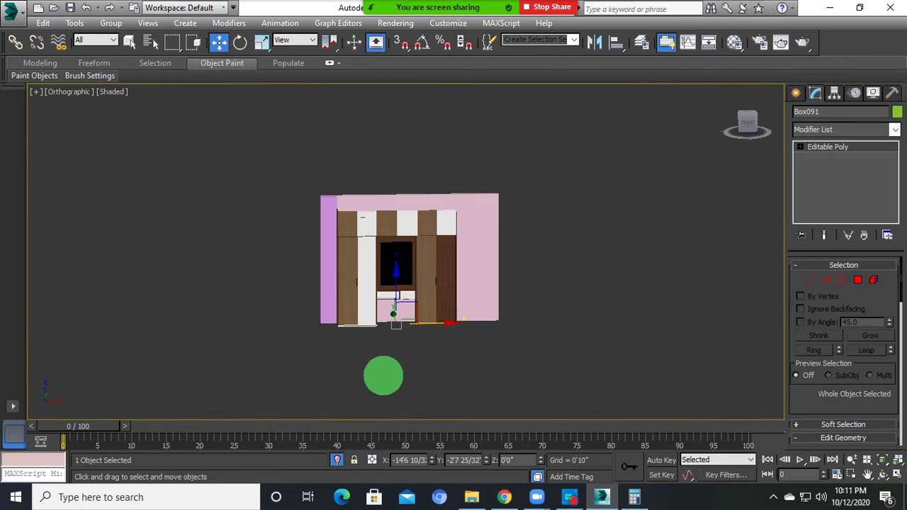
{"action": "left_click", "coordinate": [400, 186]}
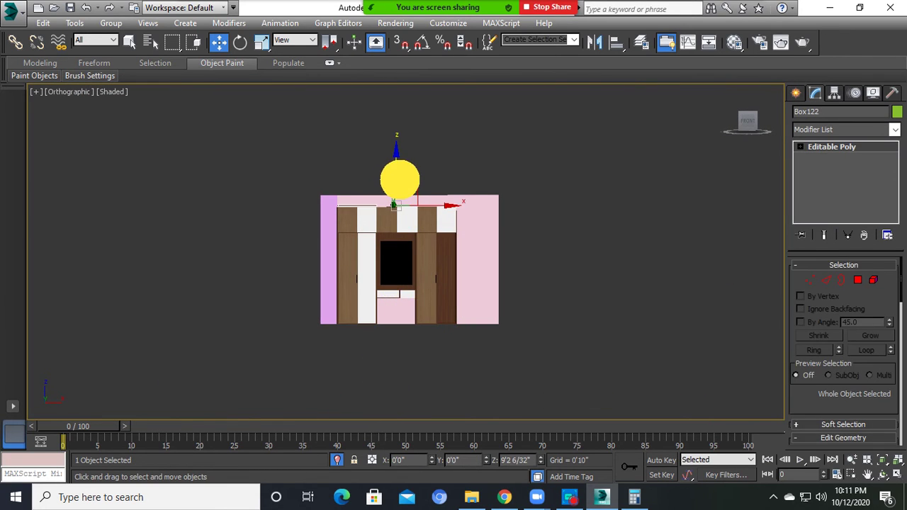
{"action": "left_click_drag", "start_coordinate": [394, 213], "coordinate": [398, 213], "text": "shift"}
{"action": "left_click", "coordinate": [449, 303]}
{"action": "scroll", "coordinate": [387, 220], "scroll_direction": "up", "scroll_amount": 4}
{"action": "middle_click_drag", "start_coordinate": [386, 220], "coordinate": [436, 276], "text": "alt"}
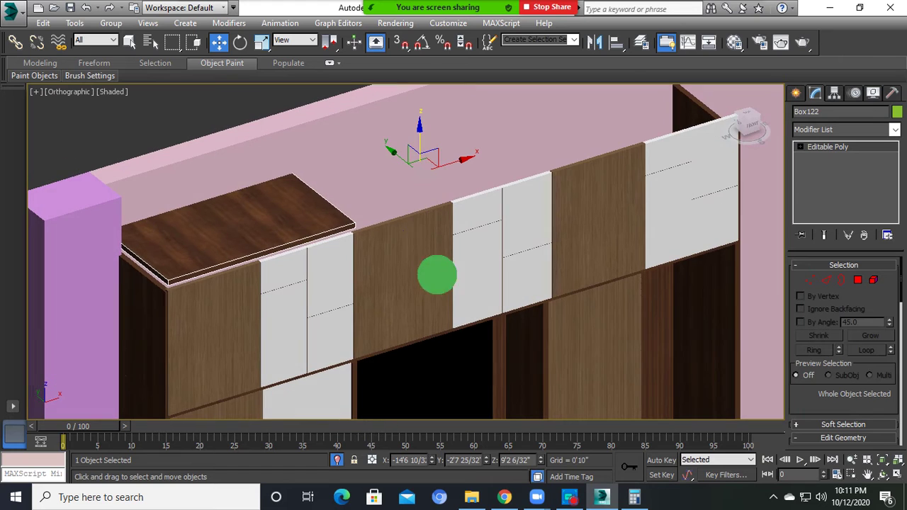
{"action": "left_click_drag", "start_coordinate": [420, 142], "coordinate": [419, 151]}
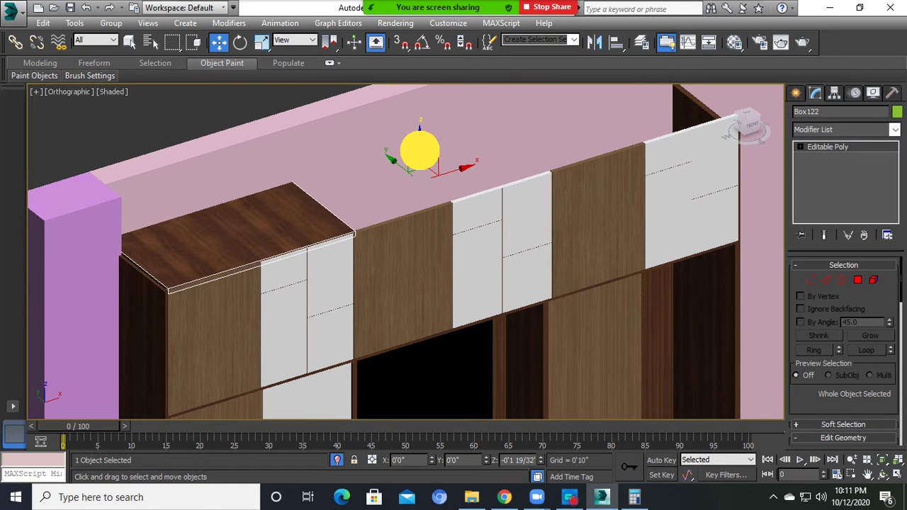
{"action": "middle_click_drag", "start_coordinate": [420, 150], "coordinate": [286, 244], "text": "alt"}
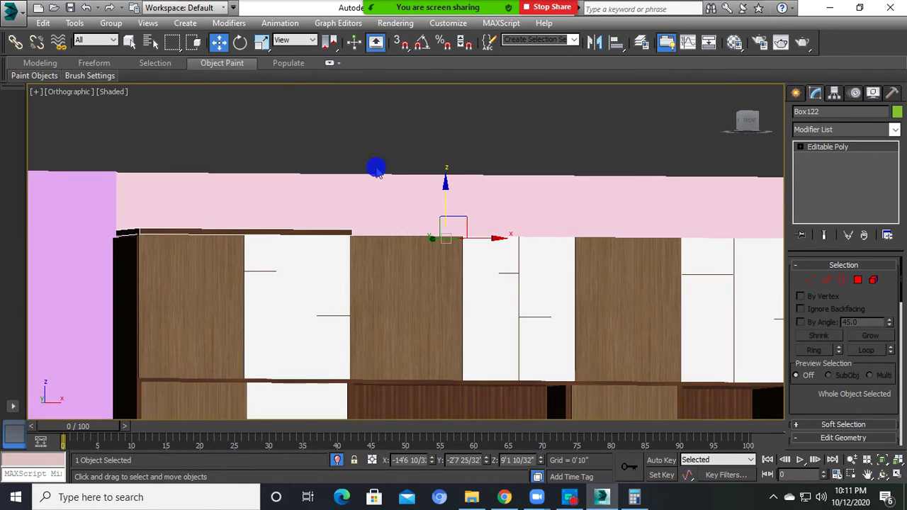
{"action": "scroll", "coordinate": [286, 243], "scroll_direction": "up", "scroll_amount": 2}
{"action": "mouse_move", "coordinate": [417, 265]}
{"action": "middle_mouse_down"}
{"action": "mouse_move", "coordinate": [625, 251]}
{"action": "mouse_move", "coordinate": [684, 224]}
{"action": "middle_mouse_up"}
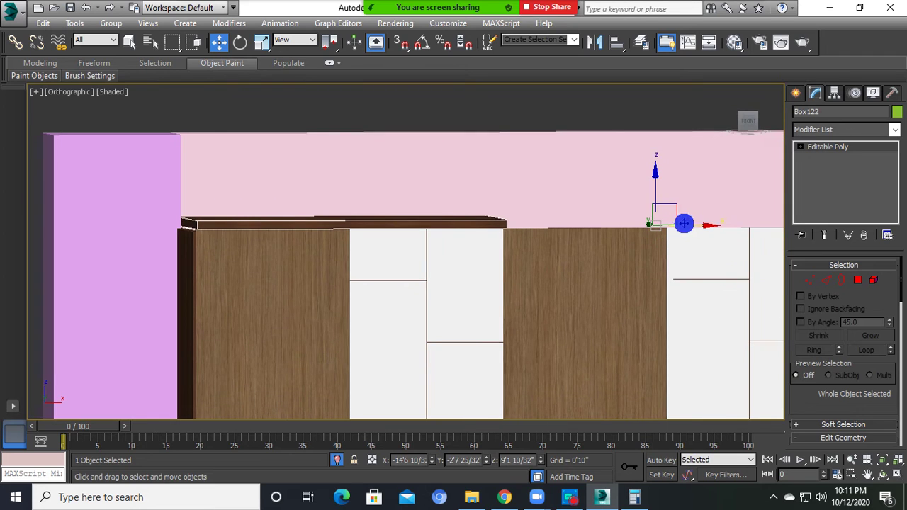
{"action": "left_click_drag", "start_coordinate": [655, 198], "coordinate": [655, 200]}
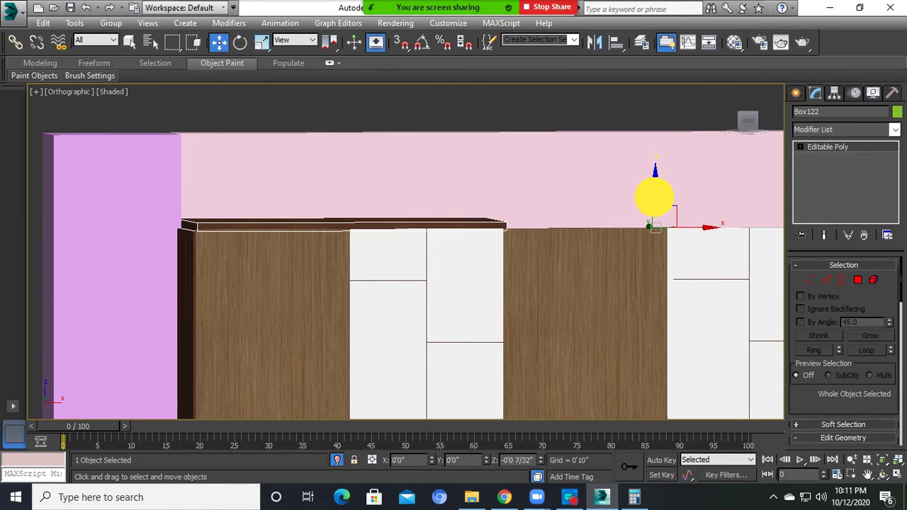
- Move Box122's right-end vertices along X so the slab spans the cabinets
{"action": "left_click", "coordinate": [822, 280]}
{"action": "middle_click_drag", "start_coordinate": [439, 273], "coordinate": [490, 187], "text": "alt"}
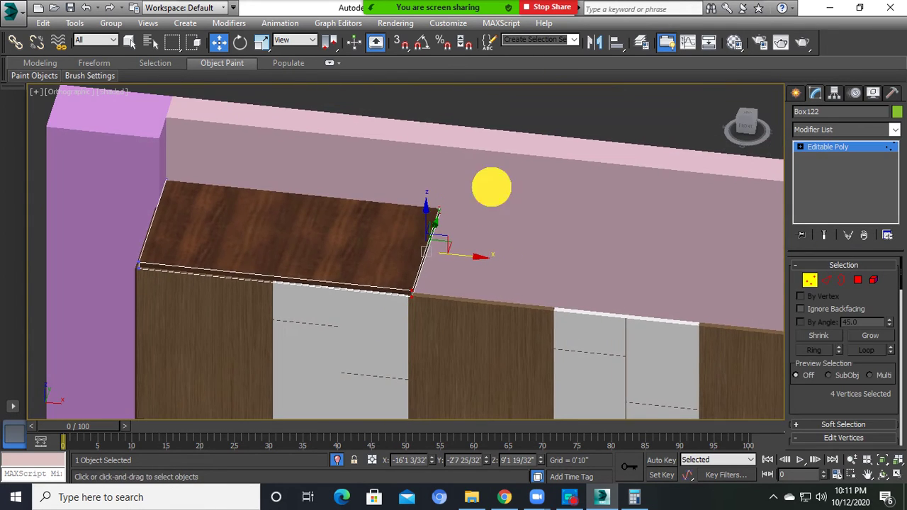
{"action": "left_click", "coordinate": [417, 319]}
{"action": "middle_click_drag", "start_coordinate": [418, 322], "coordinate": [420, 221]}
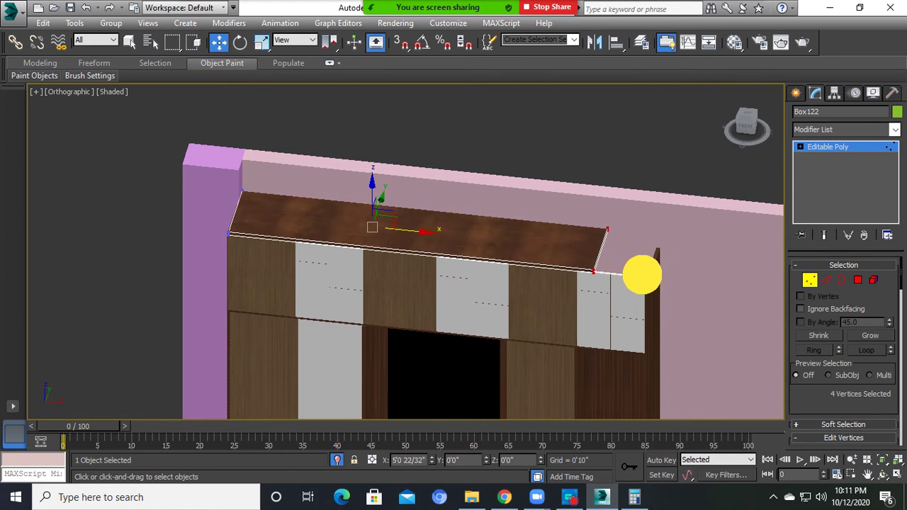
{"action": "left_click", "coordinate": [678, 289]}
{"action": "middle_click_drag", "start_coordinate": [678, 290], "coordinate": [724, 243], "text": "alt"}
{"action": "scroll", "coordinate": [724, 243], "scroll_direction": "up", "scroll_amount": 2}
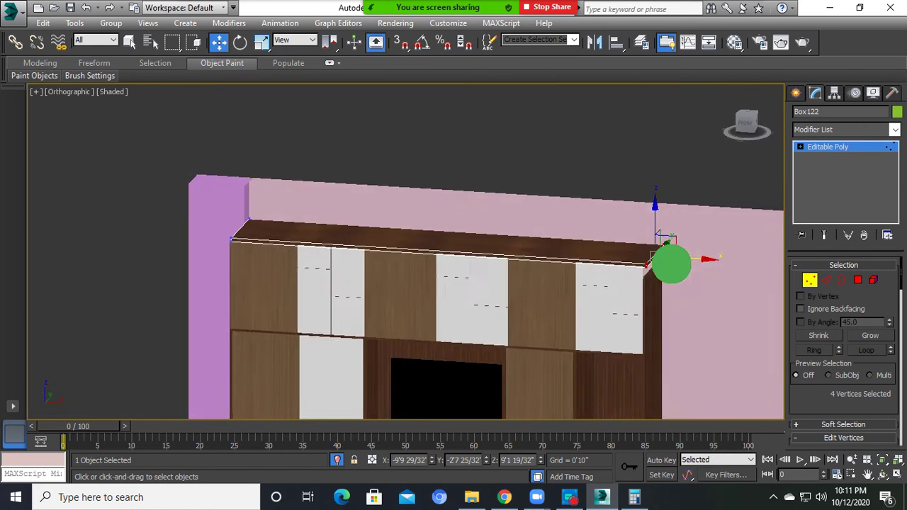
{"action": "scroll", "coordinate": [668, 259], "scroll_direction": "up", "scroll_amount": 4}
{"action": "scroll", "coordinate": [654, 267], "scroll_direction": "up", "scroll_amount": 3}
{"action": "middle_click_drag", "start_coordinate": [589, 253], "coordinate": [601, 246], "text": "alt"}
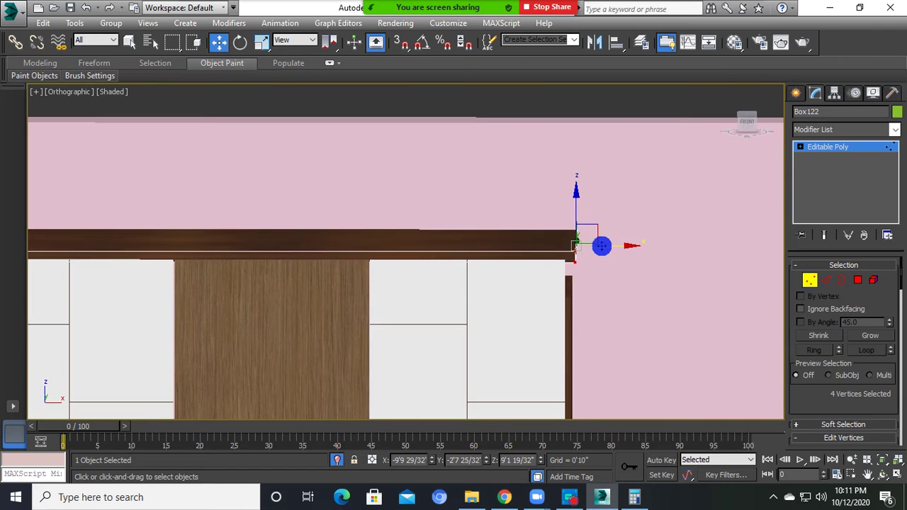
{"action": "left_click_drag", "start_coordinate": [600, 245], "coordinate": [597, 245]}
{"action": "left_click", "coordinate": [812, 280]}
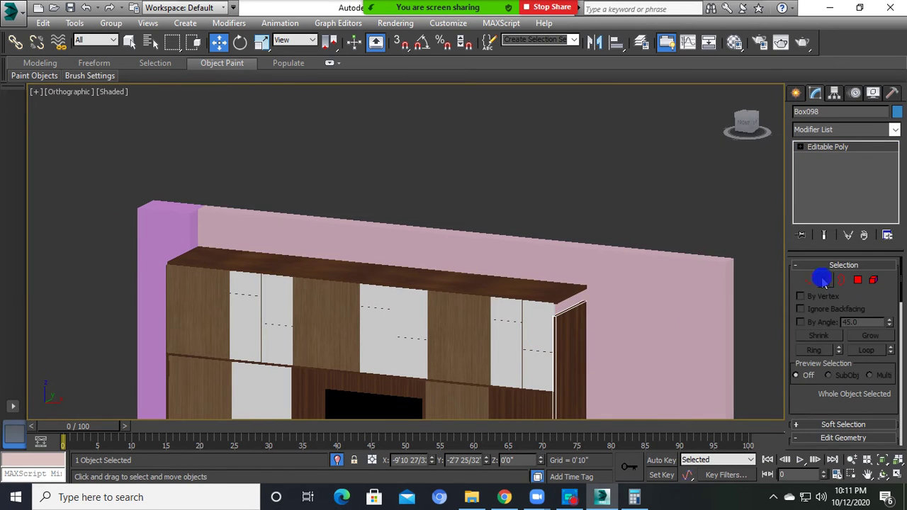
- Raise Box098's top vertices in Z to meet the top slab
{"action": "left_click", "coordinate": [810, 280]}
{"action": "scroll", "coordinate": [570, 316], "scroll_direction": "up", "scroll_amount": 3}
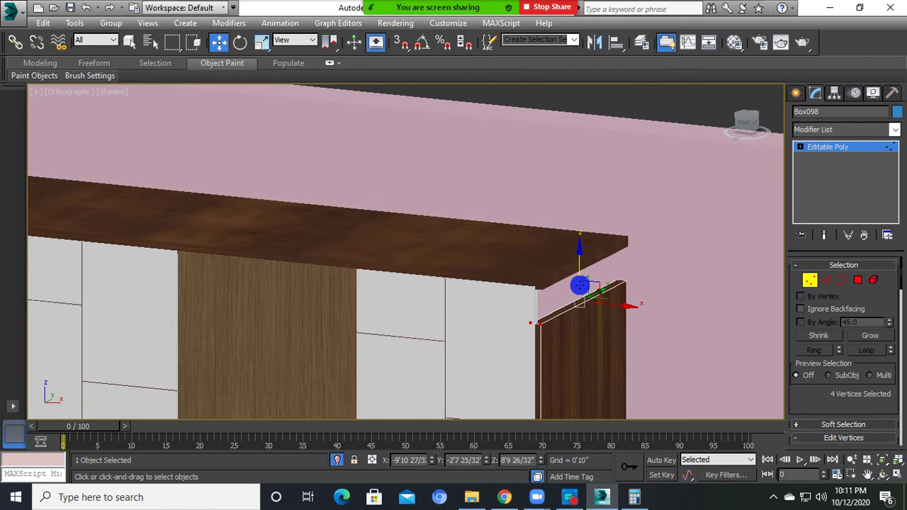
{"action": "left_click_drag", "start_coordinate": [579, 276], "coordinate": [580, 243]}
{"action": "mouse_move", "coordinate": [579, 241]}
{"action": "middle_mouse_down", "text": "alt"}
{"action": "mouse_move", "coordinate": [589, 255]}
{"action": "mouse_move", "coordinate": [576, 245]}
{"action": "middle_mouse_up", "text": "alt"}
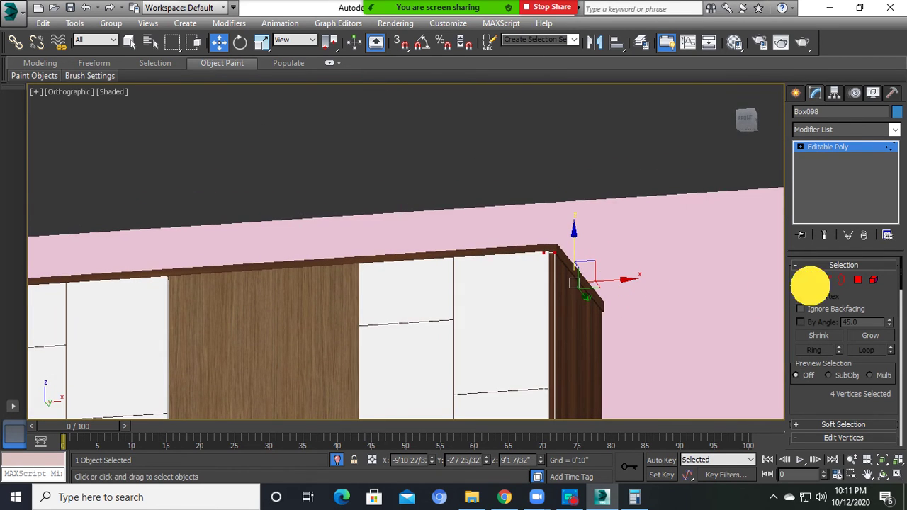
{"action": "left_click", "coordinate": [810, 281]}
- Clear the selection and inspect the right wooden wardrobe door
{"action": "scroll", "coordinate": [555, 283], "scroll_direction": "down", "scroll_amount": 5}
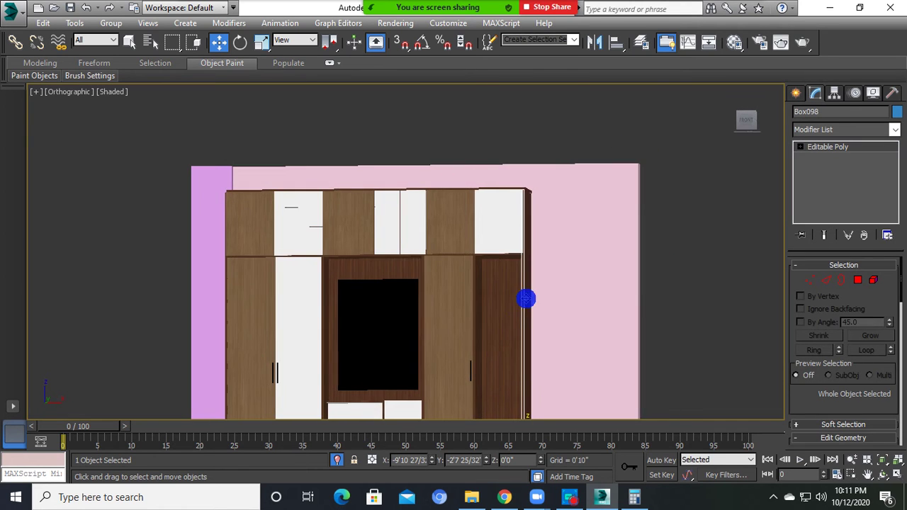
{"action": "scroll", "coordinate": [525, 299], "scroll_direction": "down", "scroll_amount": 3}
{"action": "left_click", "coordinate": [679, 320]}
{"action": "scroll", "coordinate": [486, 330], "scroll_direction": "up", "scroll_amount": 6}
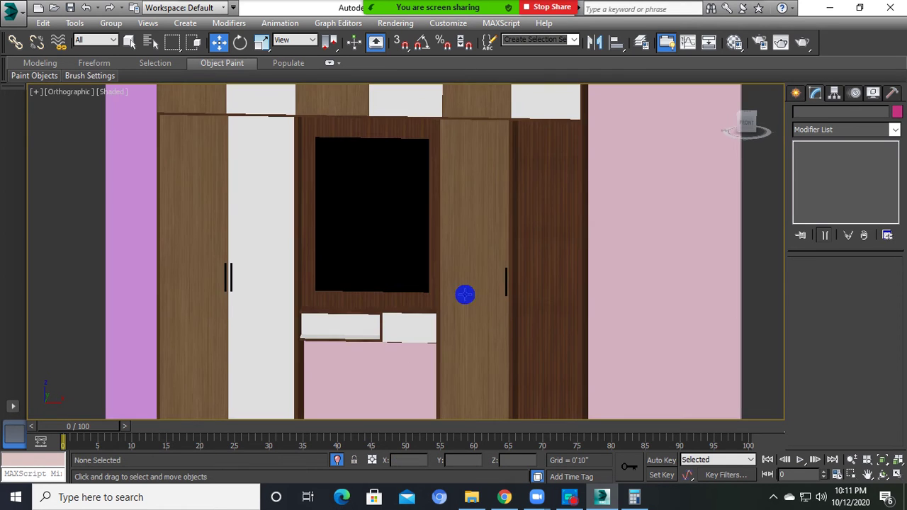
{"action": "left_click", "coordinate": [465, 294]}
{"action": "mouse_move", "coordinate": [472, 282]}
{"action": "middle_mouse_down", "text": "alt"}
{"action": "mouse_move", "coordinate": [488, 259]}
{"action": "mouse_move", "coordinate": [457, 277]}
{"action": "middle_mouse_up", "text": "alt"}
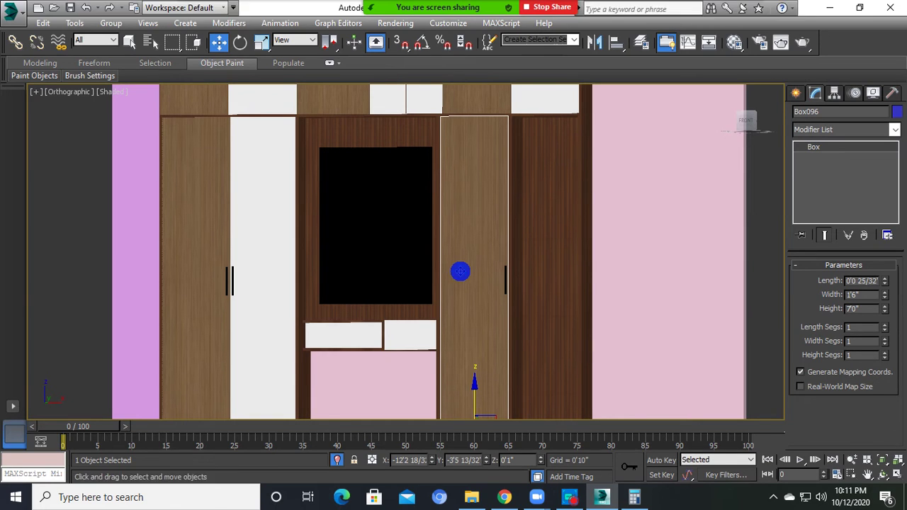
- Check the wardrobe in a straight front view, toggling wireframe display on and off
{"action": "scroll", "coordinate": [460, 272], "scroll_direction": "down", "scroll_amount": 5}
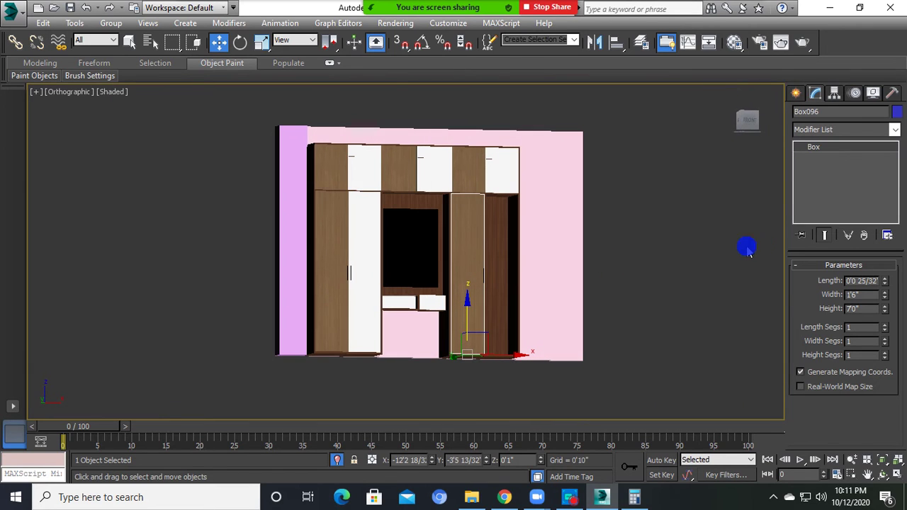
{"action": "left_click", "coordinate": [757, 132]}
{"action": "left_click", "coordinate": [648, 265]}
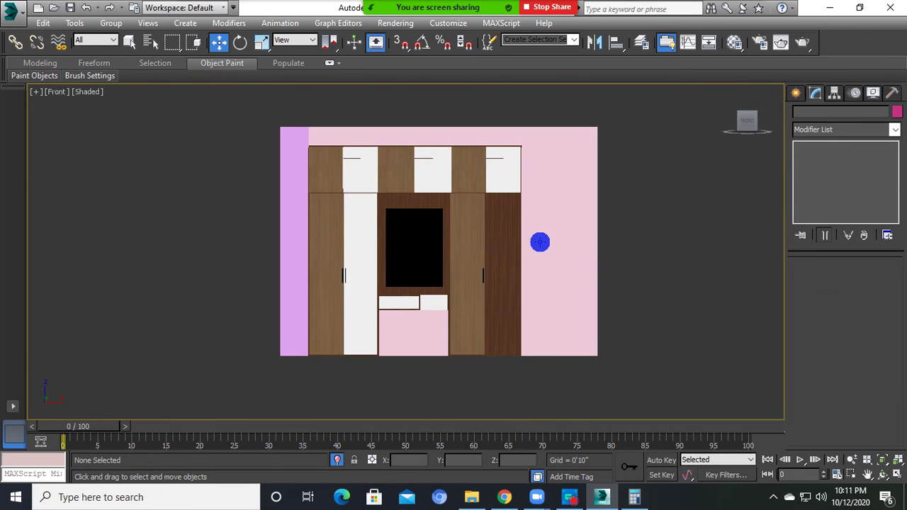
{"action": "key", "text": "F3"}
{"action": "scroll", "coordinate": [465, 213], "scroll_direction": "up", "scroll_amount": 2}
{"action": "scroll", "coordinate": [443, 234], "scroll_direction": "up", "scroll_amount": 2}
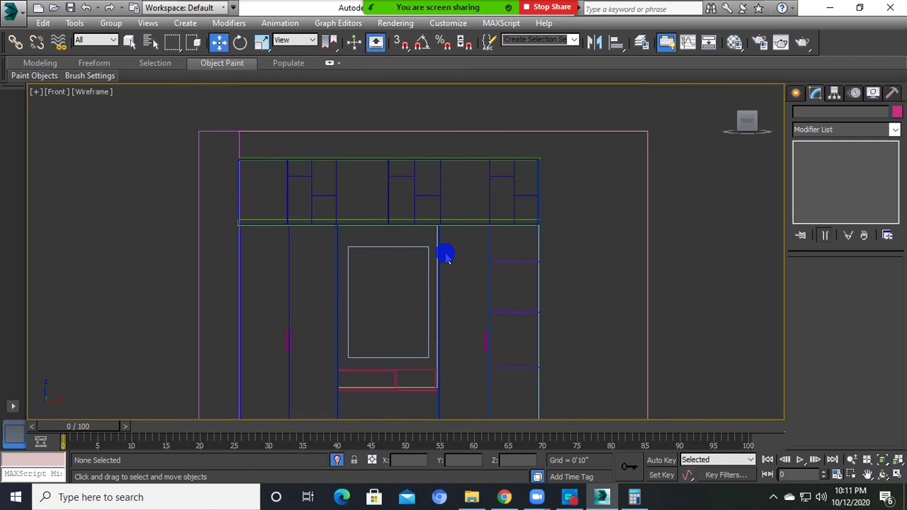
{"action": "scroll", "coordinate": [404, 244], "scroll_direction": "up", "scroll_amount": 2}
{"action": "scroll", "coordinate": [267, 317], "scroll_direction": "up", "scroll_amount": 4}
{"action": "scroll", "coordinate": [273, 279], "scroll_direction": "down", "scroll_amount": 5}
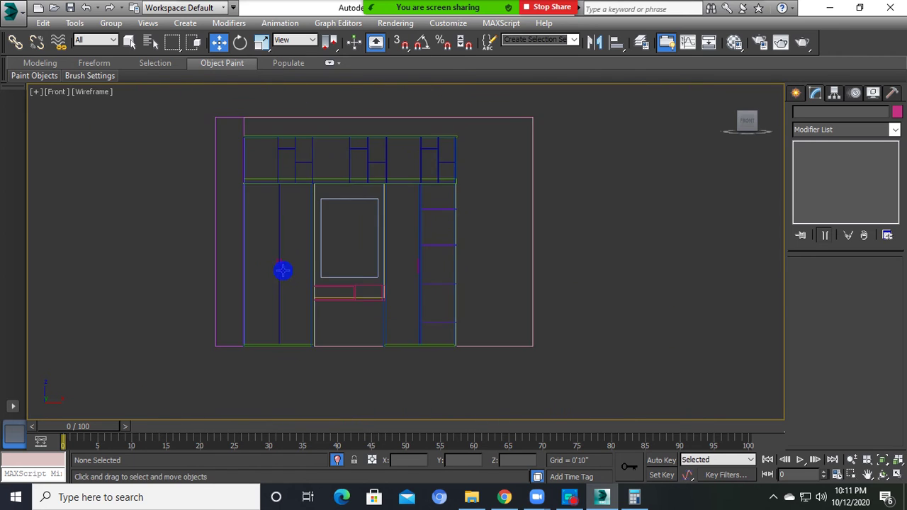
{"action": "scroll", "coordinate": [283, 270], "scroll_direction": "down", "scroll_amount": 1}
{"action": "scroll", "coordinate": [284, 314], "scroll_direction": "up", "scroll_amount": 4}
{"action": "scroll", "coordinate": [270, 309], "scroll_direction": "down", "scroll_amount": 2}
{"action": "scroll", "coordinate": [348, 183], "scroll_direction": "down", "scroll_amount": 2}
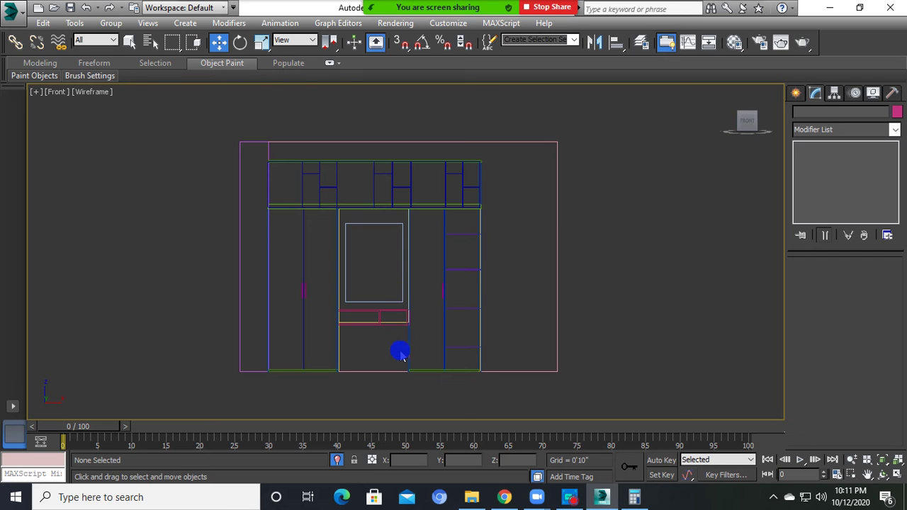
{"action": "key", "text": "F3"}
{"action": "mouse_move", "coordinate": [396, 318]}
{"action": "middle_mouse_down", "text": "alt"}
{"action": "mouse_move", "coordinate": [460, 356]}
{"action": "mouse_move", "coordinate": [416, 336]}
{"action": "mouse_move", "coordinate": [445, 299]}
{"action": "mouse_move", "coordinate": [418, 316]}
{"action": "middle_mouse_up", "text": "alt"}
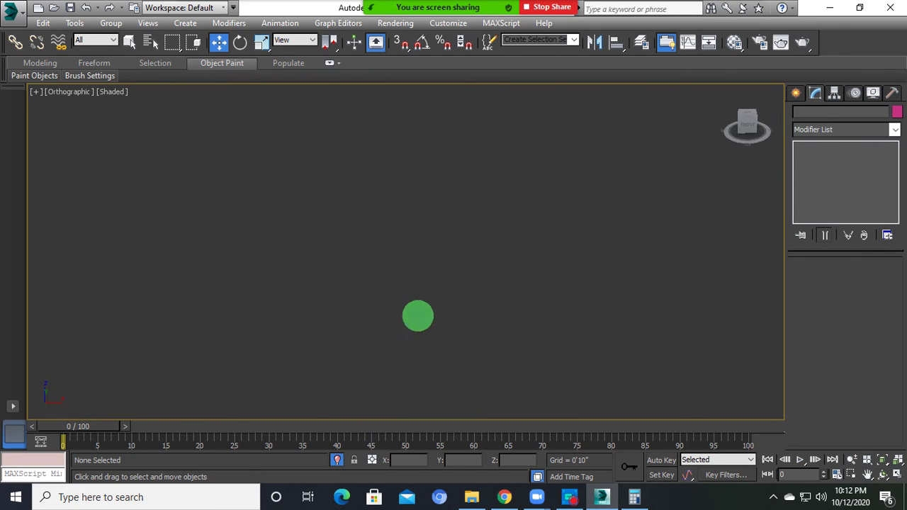
{"action": "middle_click_drag", "start_coordinate": [418, 376], "coordinate": [415, 326], "text": "alt"}
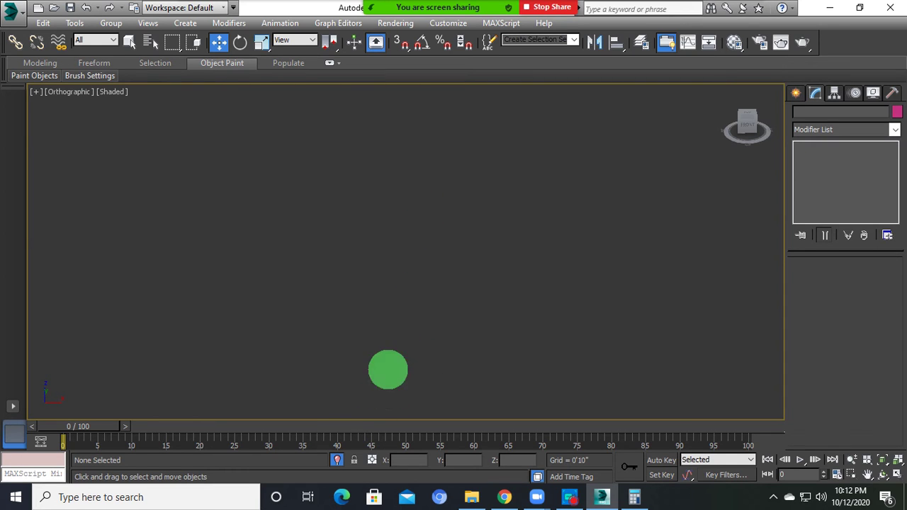
{"action": "middle_click_drag", "start_coordinate": [388, 370], "coordinate": [385, 267], "text": "alt"}
- Unhide all hidden house objects and orbit back to the wardrobe
{"action": "right_click", "coordinate": [414, 127]}
{"action": "left_click", "coordinate": [399, 110]}
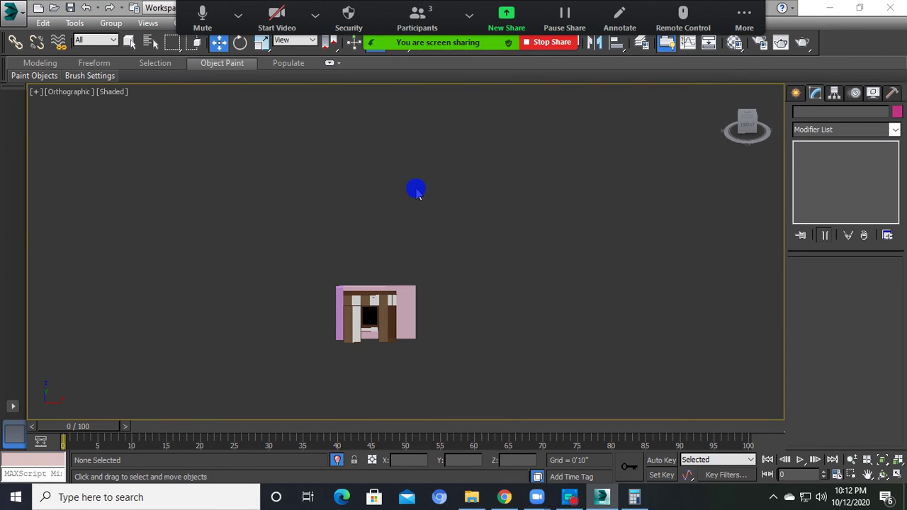
{"action": "right_click", "coordinate": [416, 187]}
{"action": "left_click", "coordinate": [449, 128]}
{"action": "scroll", "coordinate": [377, 326], "scroll_direction": "up", "scroll_amount": 3}
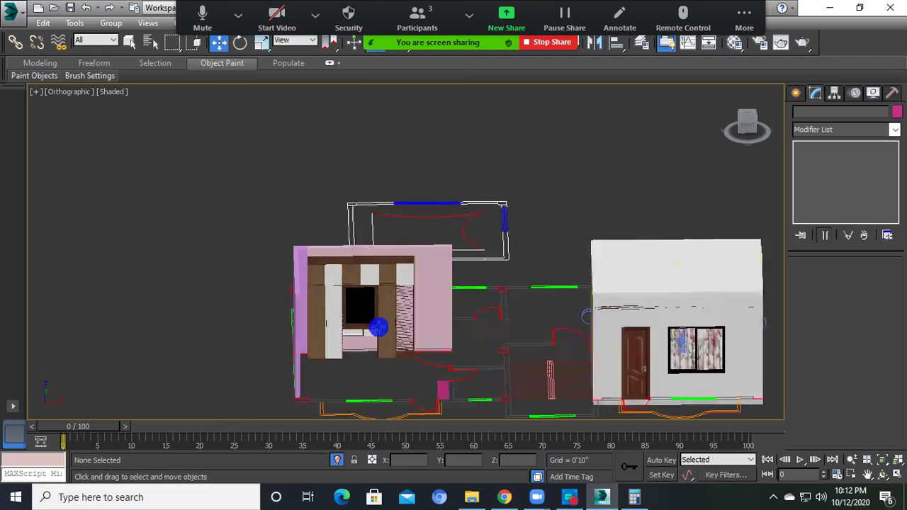
{"action": "mouse_move", "coordinate": [376, 326]}
{"action": "middle_mouse_down", "text": "alt"}
{"action": "mouse_move", "coordinate": [425, 290]}
{"action": "mouse_move", "coordinate": [356, 342]}
{"action": "middle_mouse_up", "text": "alt"}
{"action": "scroll", "coordinate": [389, 276], "scroll_direction": "up", "scroll_amount": 2}
{"action": "mouse_move", "coordinate": [389, 275]}
{"action": "middle_mouse_down", "text": "alt"}
{"action": "mouse_move", "coordinate": [421, 309]}
{"action": "mouse_move", "coordinate": [461, 295]}
{"action": "mouse_move", "coordinate": [431, 273]}
{"action": "mouse_move", "coordinate": [437, 297]}
{"action": "mouse_move", "coordinate": [444, 220]}
{"action": "middle_mouse_up", "text": "alt"}
- Select panels in the narrow right wardrobe section, then orbit to an angled floor-plan view
{"action": "left_click", "coordinate": [443, 217]}
{"action": "left_click", "coordinate": [449, 240]}
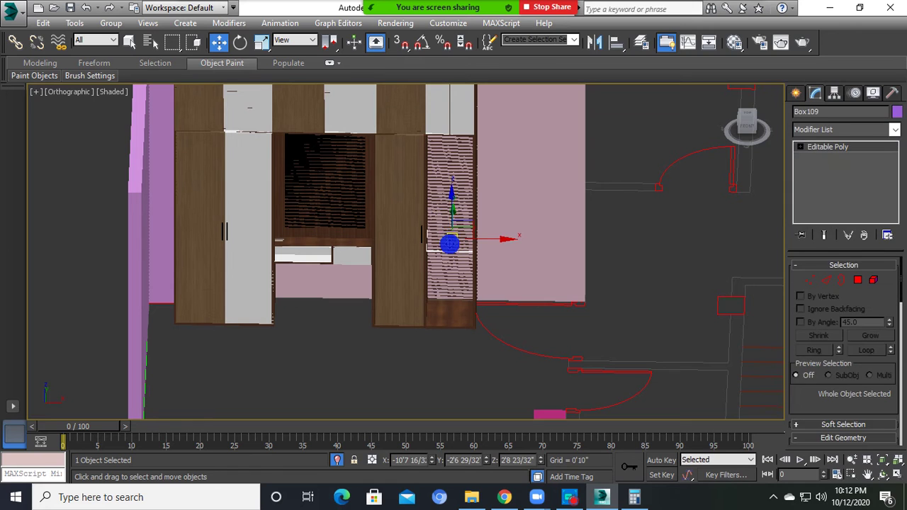
{"action": "left_click", "coordinate": [449, 178]}
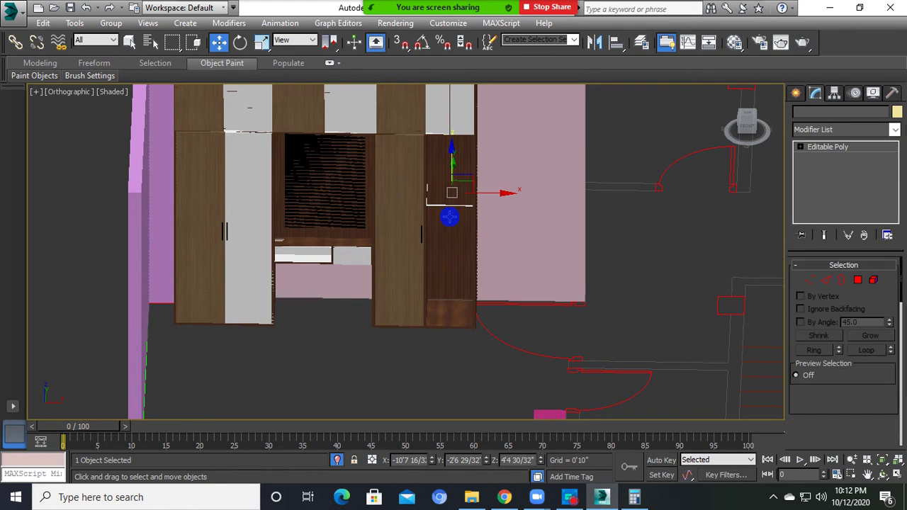
{"action": "left_click", "coordinate": [452, 248]}
{"action": "left_click", "coordinate": [449, 213]}
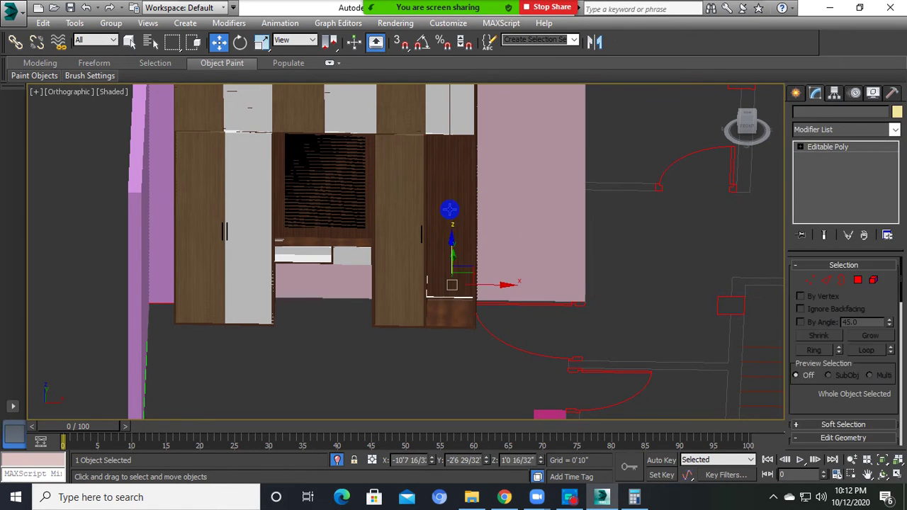
{"action": "left_click", "coordinate": [450, 185]}
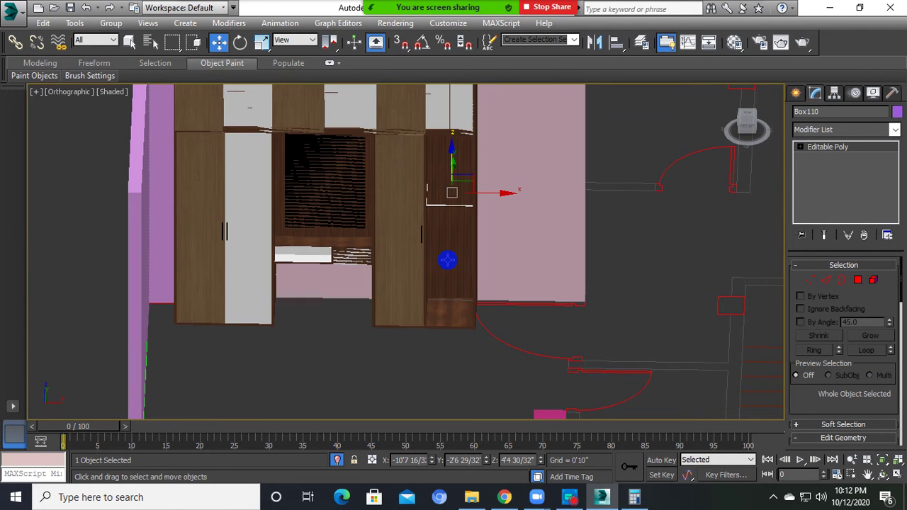
{"action": "mouse_move", "coordinate": [447, 260]}
{"action": "middle_mouse_down", "text": "alt"}
{"action": "mouse_move", "coordinate": [427, 298]}
{"action": "mouse_move", "coordinate": [416, 219]}
{"action": "mouse_move", "coordinate": [480, 243]}
{"action": "mouse_move", "coordinate": [486, 308]}
{"action": "mouse_move", "coordinate": [505, 323]}
{"action": "mouse_move", "coordinate": [389, 340]}
{"action": "mouse_move", "coordinate": [778, 233]}
{"action": "middle_mouse_up", "text": "alt"}
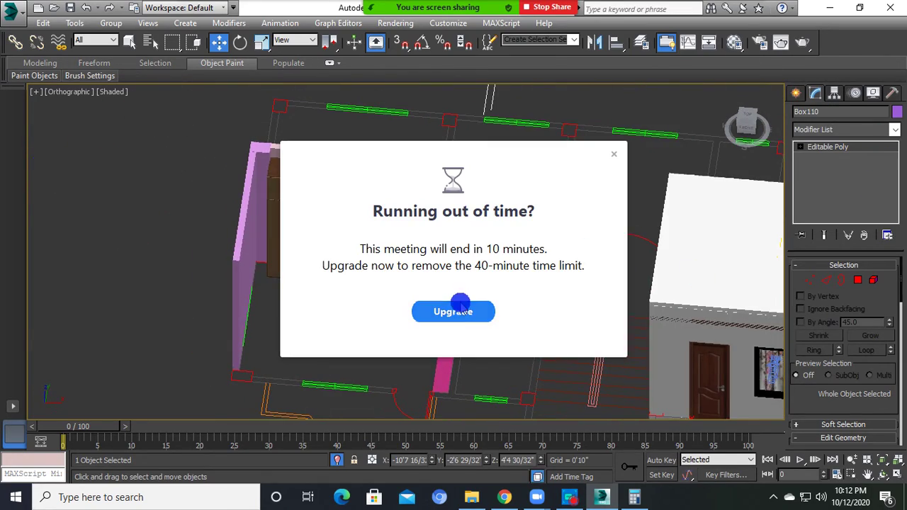
- Switch the Create panel from Compound Objects to Standard Primitives and pick Box
{"action": "left_click", "coordinate": [614, 154]}
{"action": "left_click", "coordinate": [795, 93]}
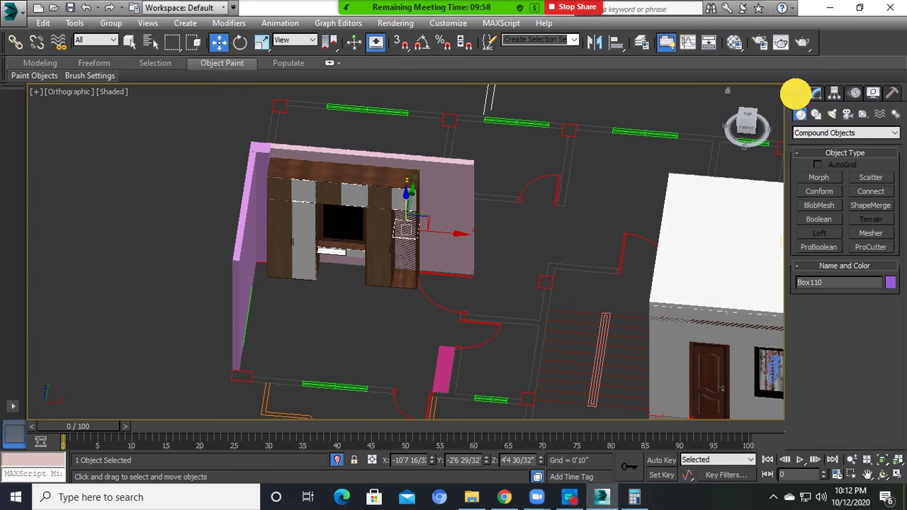
{"action": "left_click", "coordinate": [810, 132]}
{"action": "left_click", "coordinate": [811, 144]}
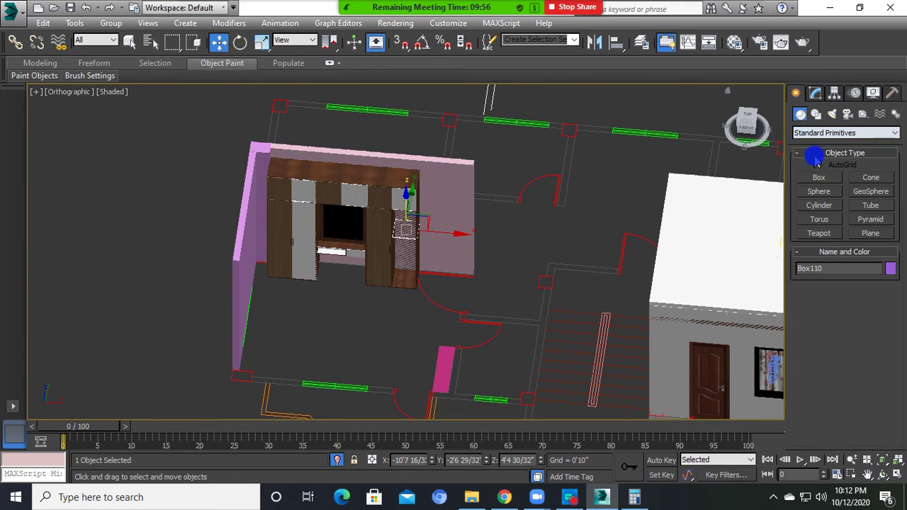
{"action": "left_click", "coordinate": [818, 177]}
{"action": "mouse_move", "coordinate": [300, 336]}
{"action": "middle_mouse_down", "text": "alt"}
{"action": "mouse_move", "coordinate": [279, 324]}
{"action": "mouse_move", "coordinate": [411, 390]}
{"action": "mouse_move", "coordinate": [668, 257]}
{"action": "middle_mouse_up", "text": "alt"}
- Draw a 10'0"-high box at the wall corner and a wall box along the front wall, with vertex snapping on
{"action": "key", "text": "w"}
{"action": "left_click", "coordinate": [819, 179]}
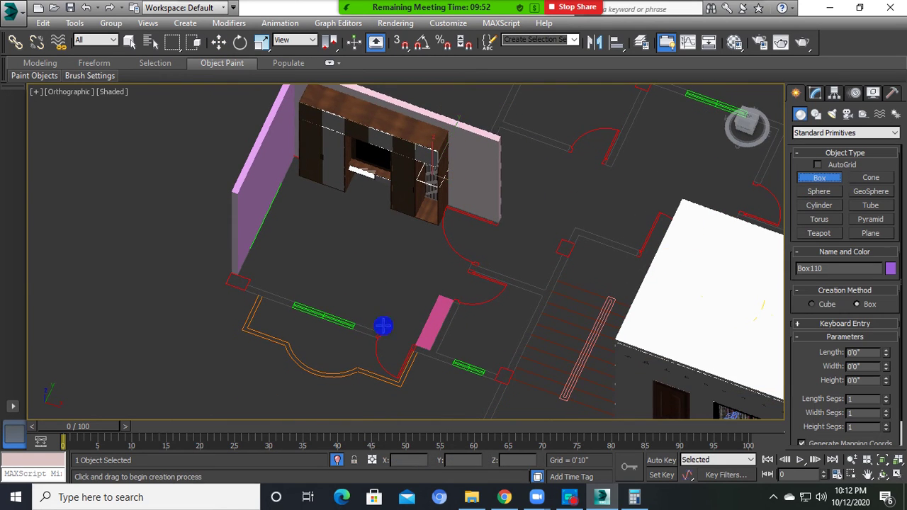
{"action": "scroll", "coordinate": [192, 233], "scroll_direction": "up", "scroll_amount": 5}
{"action": "middle_click_drag", "start_coordinate": [170, 266], "coordinate": [151, 291]}
{"action": "key", "text": "s"}
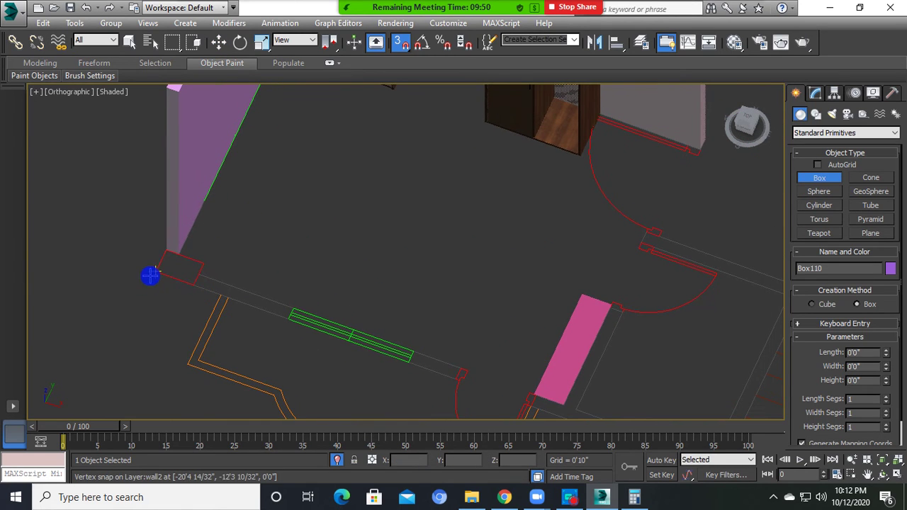
{"action": "left_click_drag", "start_coordinate": [148, 273], "coordinate": [200, 237]}
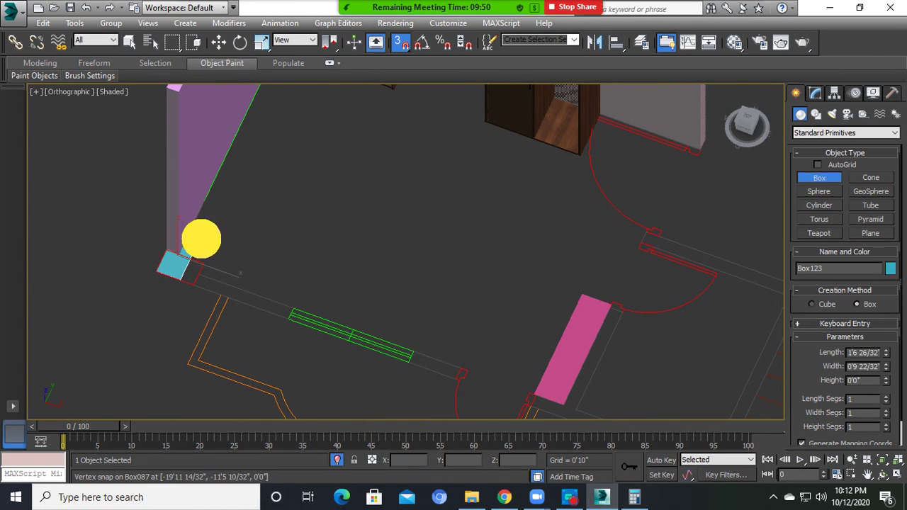
{"action": "left_click", "coordinate": [172, 91]}
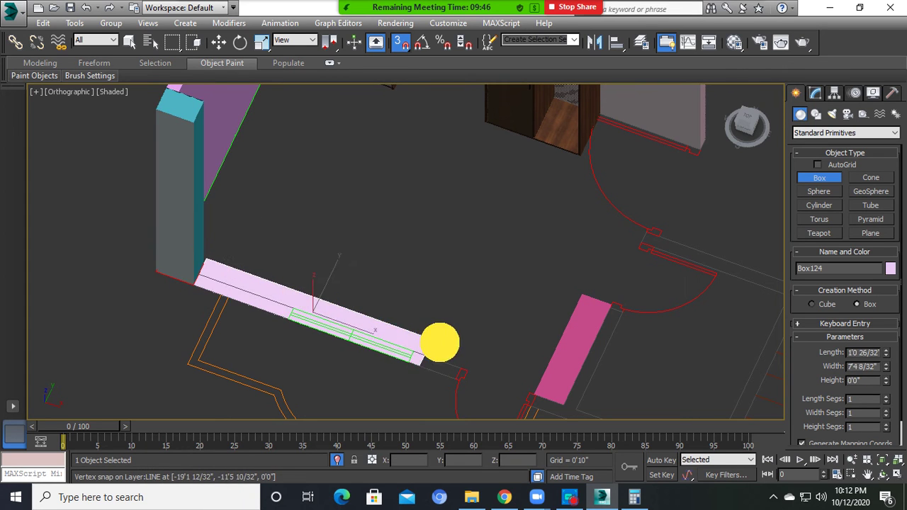
{"action": "left_click_drag", "start_coordinate": [185, 287], "coordinate": [459, 373]}
{"action": "left_click", "coordinate": [196, 125]}
- Draw a green panel box beside the wardrobe with a height of 7'0"
{"action": "mouse_move", "coordinate": [546, 392]}
{"action": "middle_mouse_down", "text": "alt"}
{"action": "mouse_move", "coordinate": [537, 362]}
{"action": "mouse_move", "coordinate": [534, 390]}
{"action": "mouse_move", "coordinate": [425, 302]}
{"action": "mouse_move", "coordinate": [418, 310]}
{"action": "middle_mouse_up", "text": "alt"}
{"action": "mouse_move", "coordinate": [418, 311]}
{"action": "left_mouse_down"}
{"action": "mouse_move", "coordinate": [526, 213]}
{"action": "mouse_move", "coordinate": [557, 239]}
{"action": "left_mouse_up"}
{"action": "left_click", "coordinate": [557, 175]}
{"action": "middle_click_drag", "start_coordinate": [557, 174], "coordinate": [522, 222], "text": "alt"}
{"action": "left_click", "coordinate": [520, 204]}
{"action": "type", "text": "7'"}
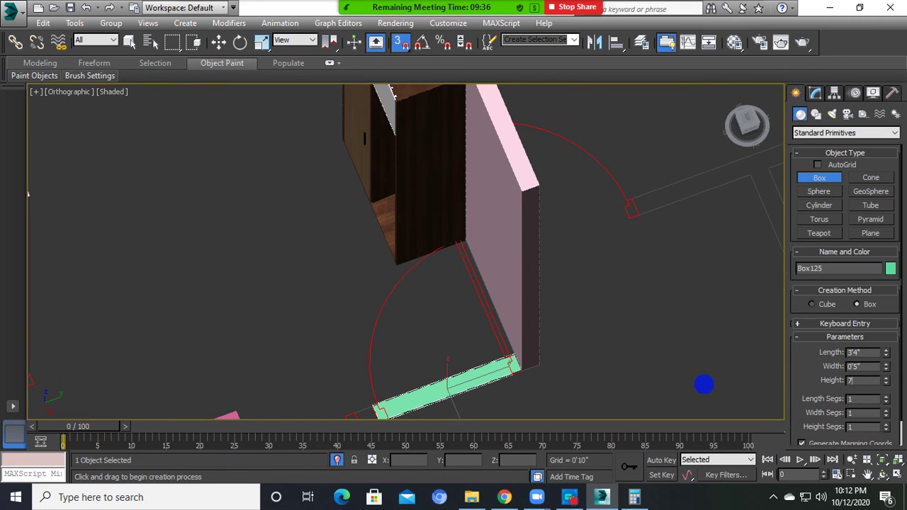
{"action": "key", "text": "Return"}
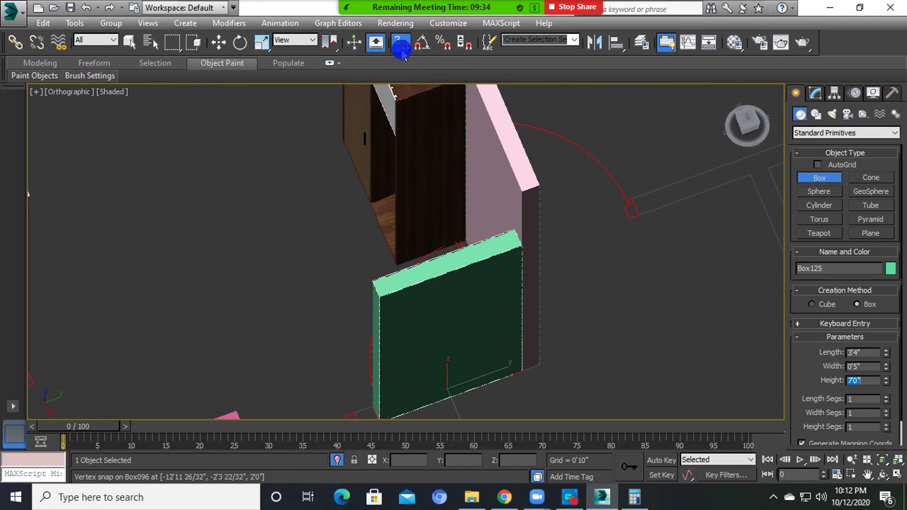
- Shift-drag a copy of the green panel upward and set the copy's height to 3'0"
{"action": "left_click", "coordinate": [219, 42]}
{"action": "middle_click_drag", "start_coordinate": [430, 273], "coordinate": [473, 345], "text": "alt"}
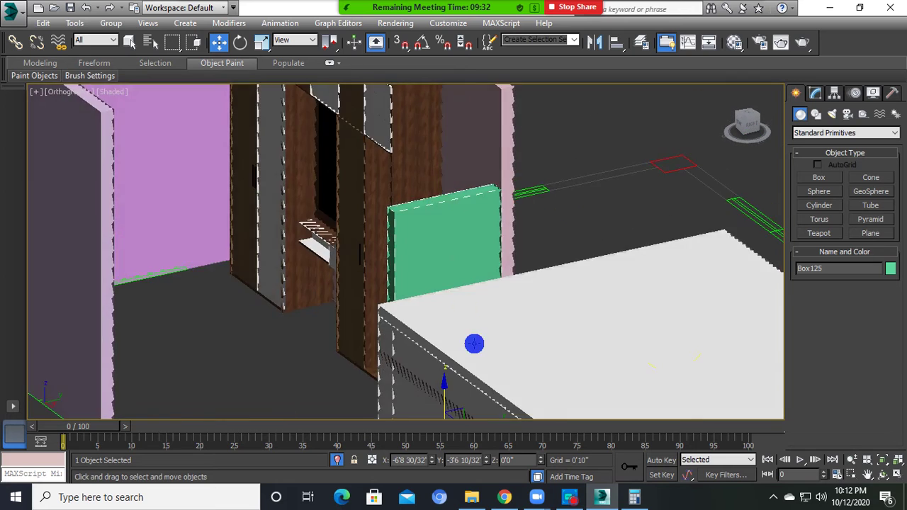
{"action": "scroll", "coordinate": [527, 350], "scroll_direction": "down", "scroll_amount": 5}
{"action": "left_click_drag", "start_coordinate": [462, 340], "coordinate": [461, 257], "text": "shift"}
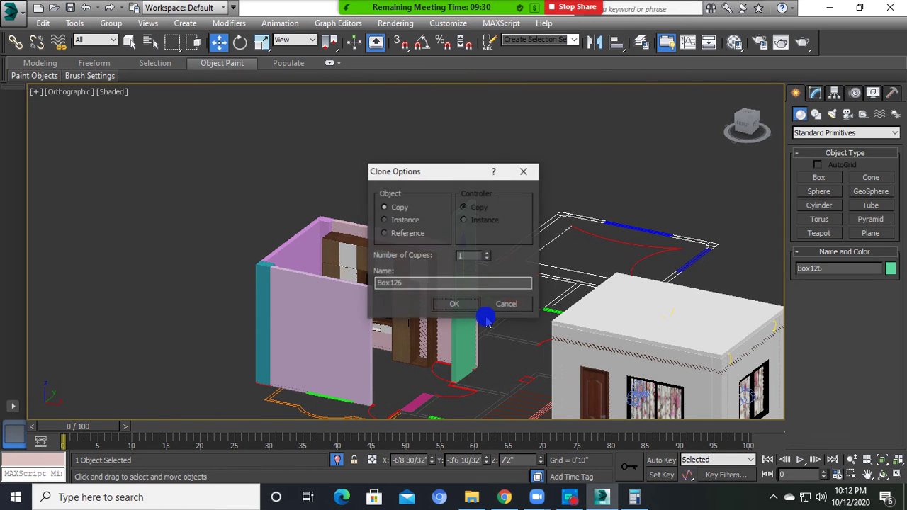
{"action": "left_click", "coordinate": [454, 304]}
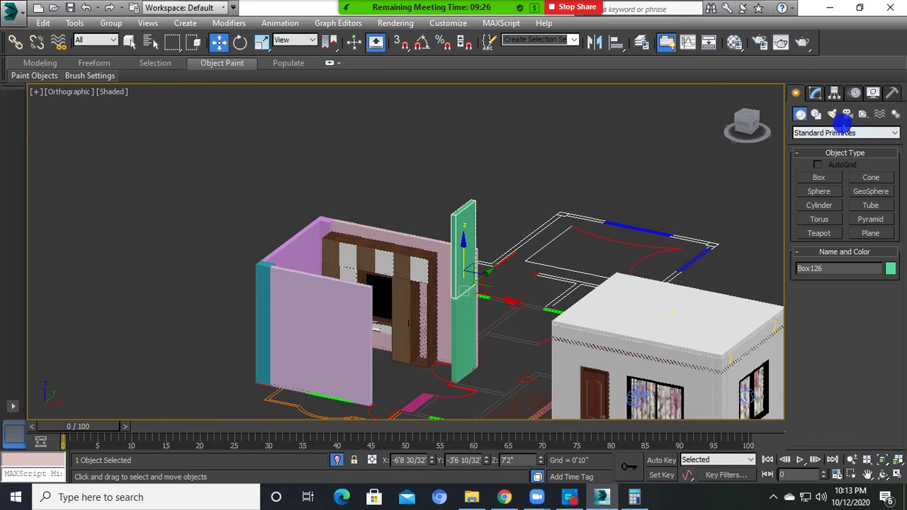
{"action": "left_click", "coordinate": [466, 231]}
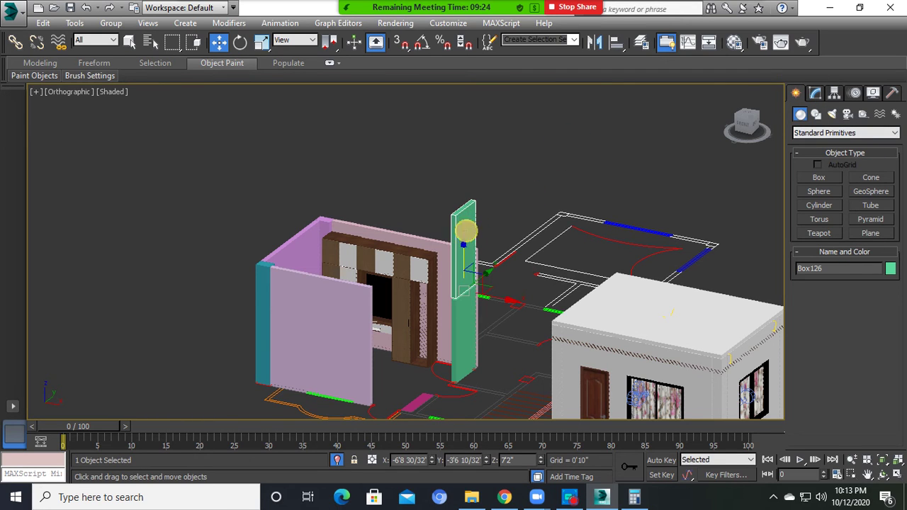
{"action": "left_click", "coordinate": [815, 95]}
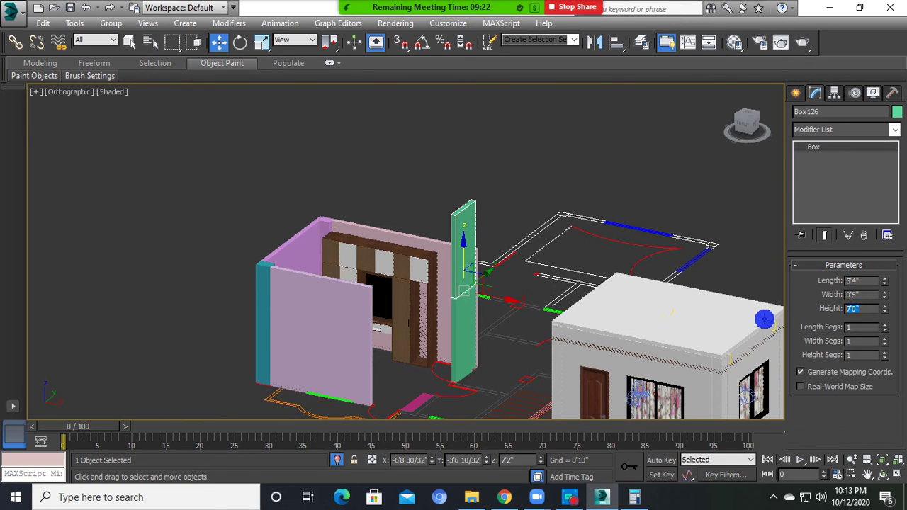
{"action": "type", "text": "3"}
{"action": "key", "text": "Return"}
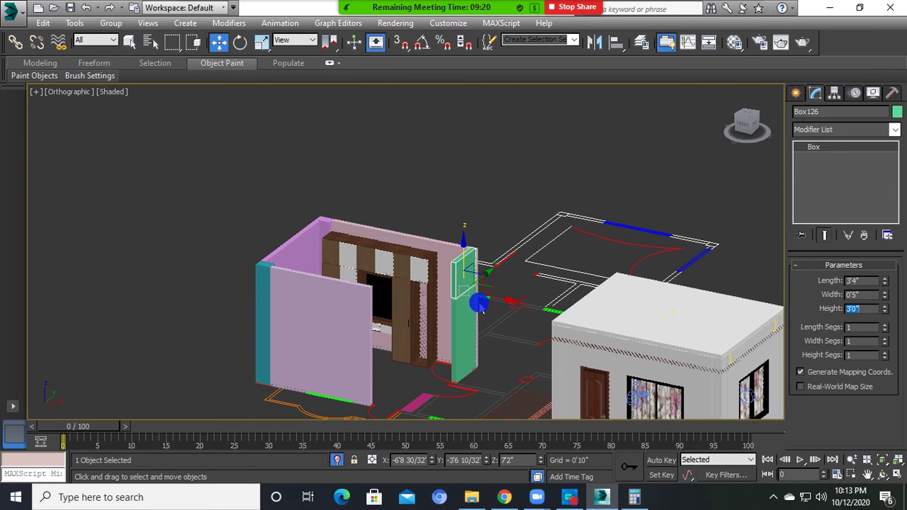
{"action": "scroll", "coordinate": [481, 306], "scroll_direction": "up", "scroll_amount": 4}
{"action": "scroll", "coordinate": [468, 291], "scroll_direction": "up", "scroll_amount": 4}
{"action": "scroll", "coordinate": [457, 276], "scroll_direction": "up", "scroll_amount": 3}
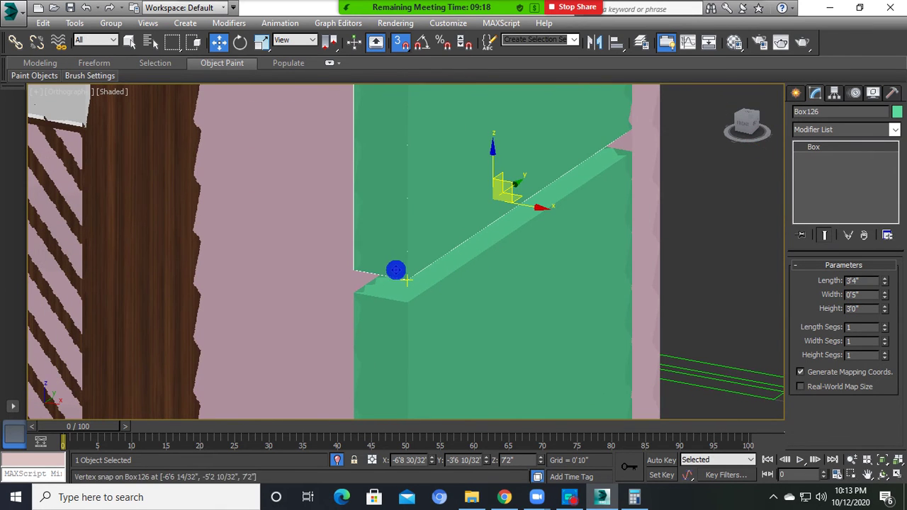
{"action": "scroll", "coordinate": [395, 270], "scroll_direction": "down", "scroll_amount": 1}
{"action": "scroll", "coordinate": [405, 283], "scroll_direction": "down", "scroll_amount": 3}
{"action": "scroll", "coordinate": [446, 302], "scroll_direction": "down", "scroll_amount": 4}
{"action": "scroll", "coordinate": [449, 302], "scroll_direction": "down", "scroll_amount": 2}
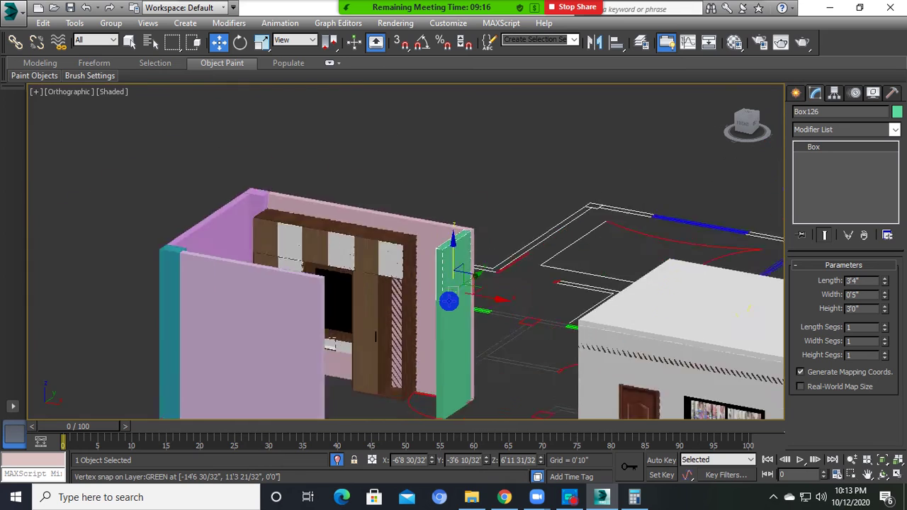
{"action": "scroll", "coordinate": [448, 301], "scroll_direction": "down", "scroll_amount": 3}
{"action": "middle_click_drag", "start_coordinate": [496, 253], "coordinate": [454, 274], "text": "alt"}
{"action": "scroll", "coordinate": [453, 273], "scroll_direction": "up", "scroll_amount": 3}
{"action": "key", "text": "ctrl+z"}
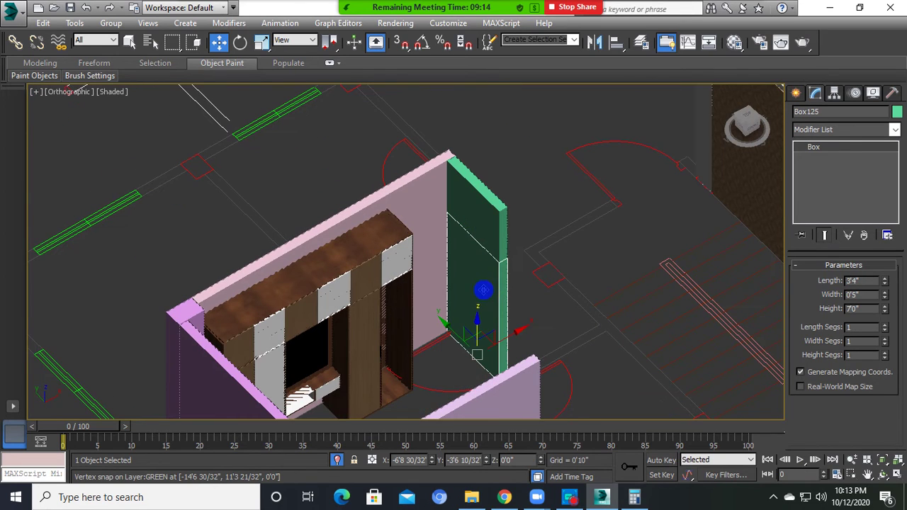
- Select the wardrobe along with the left, front and thin left wall pieces
{"action": "left_click", "coordinate": [423, 196], "text": "ctrl"}
{"action": "middle_click_drag", "start_coordinate": [423, 196], "coordinate": [420, 149]}
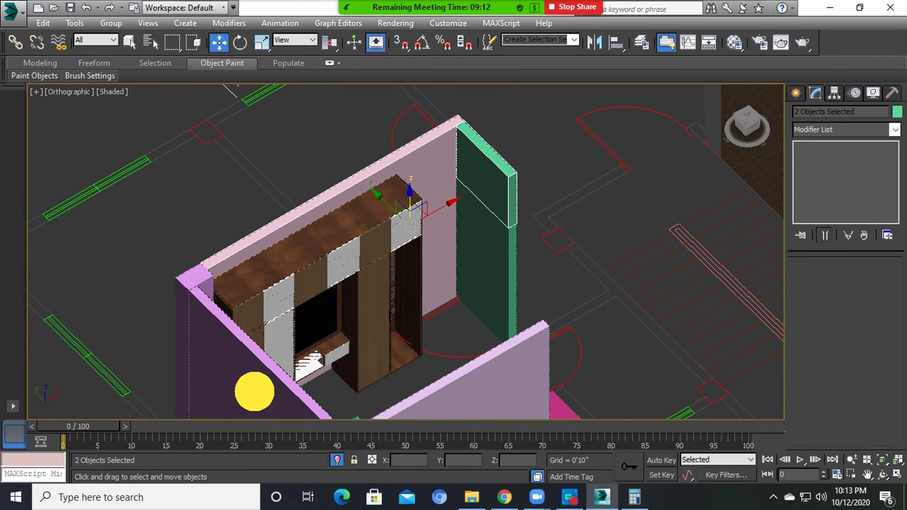
{"action": "left_click", "coordinate": [254, 391], "text": "ctrl"}
{"action": "left_click", "coordinate": [493, 386], "text": "ctrl"}
{"action": "left_click", "coordinate": [206, 278], "text": "ctrl"}
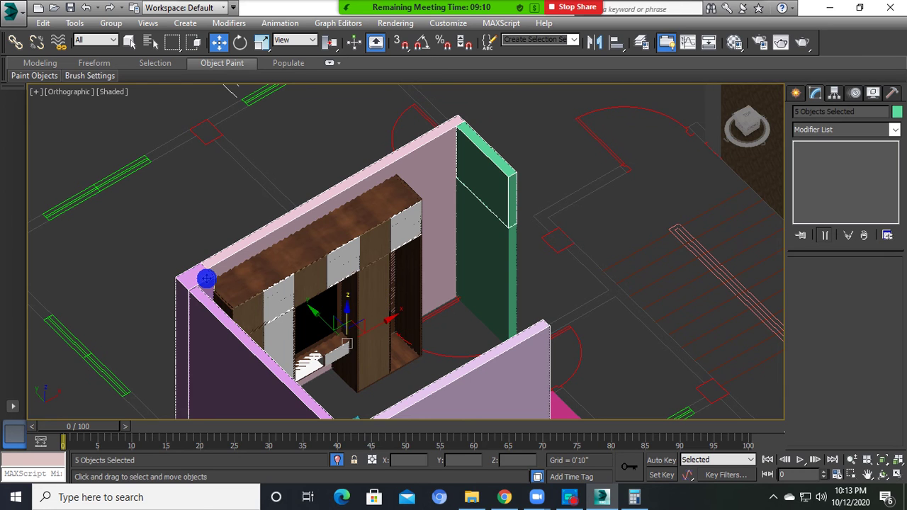
- Assign a white diffuse material from slot 08 to the selection, renamed 08 - DefaultWDSR
{"action": "key", "text": "m"}
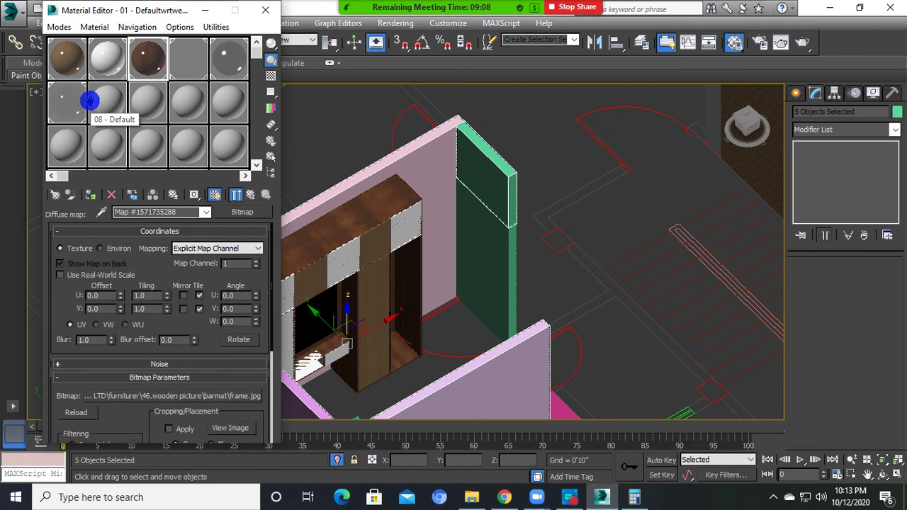
{"action": "left_click", "coordinate": [89, 101]}
{"action": "left_click", "coordinate": [115, 312]}
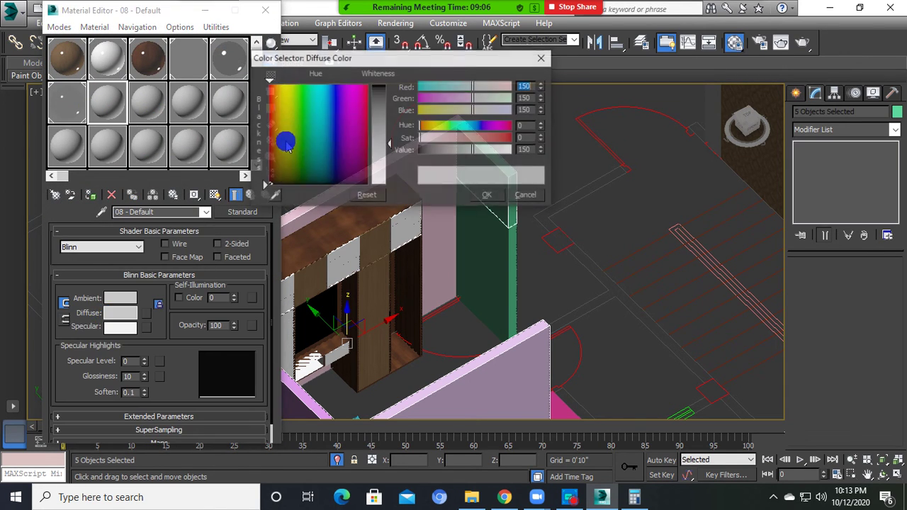
{"action": "left_click_drag", "start_coordinate": [388, 161], "coordinate": [378, 84]}
{"action": "left_click", "coordinate": [483, 197]}
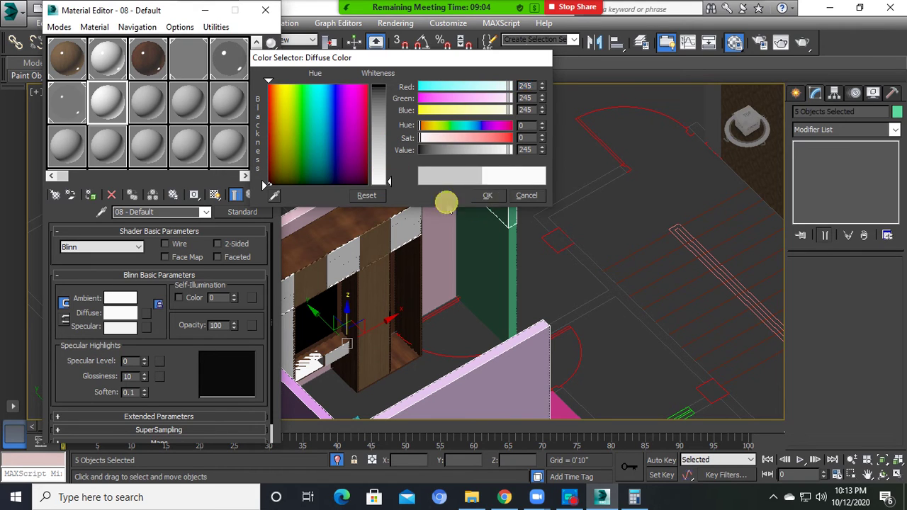
{"action": "left_click", "coordinate": [147, 195]}
{"action": "left_click", "coordinate": [376, 239]}
{"action": "left_click", "coordinate": [430, 269]}
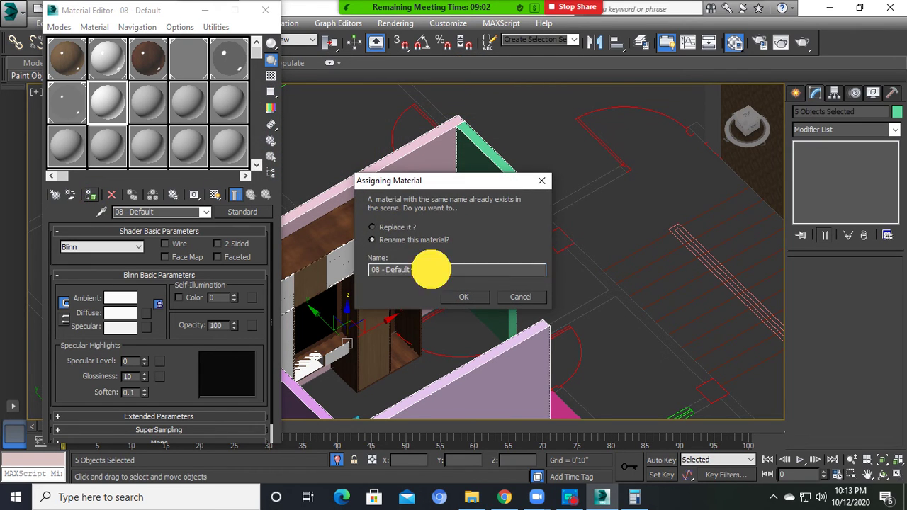
{"action": "type", "text": "WDSR"}
{"action": "left_click", "coordinate": [463, 296]}
{"action": "left_click", "coordinate": [265, 15]}
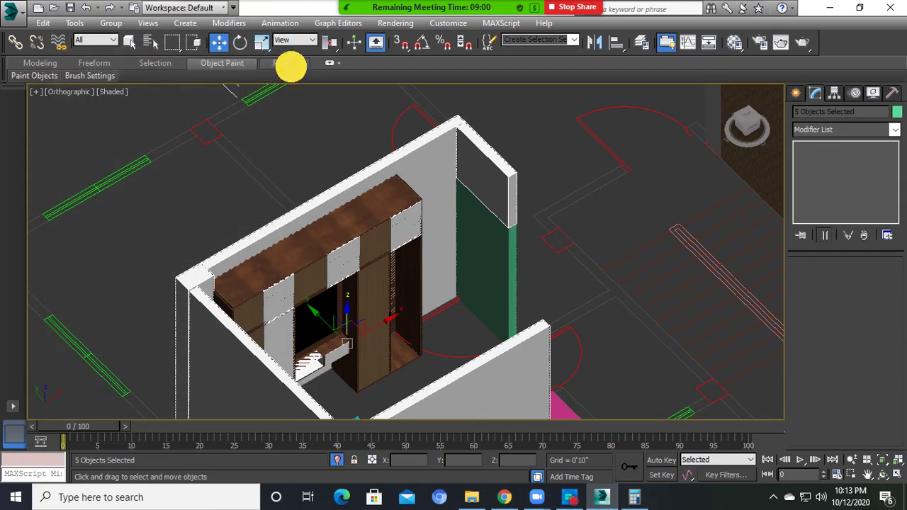
- Select the tall green panel and start material slot 09 with a diffuse map
{"action": "left_click", "coordinate": [289, 62]}
{"action": "left_click", "coordinate": [324, 146]}
{"action": "middle_click_drag", "start_coordinate": [324, 146], "coordinate": [370, 275], "text": "alt"}
{"action": "scroll", "coordinate": [369, 275], "scroll_direction": "up", "scroll_amount": 5}
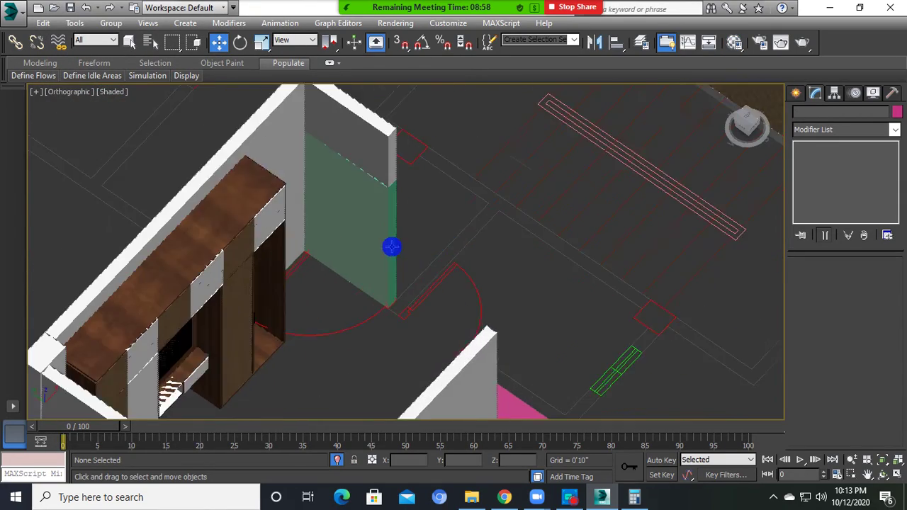
{"action": "left_click", "coordinate": [366, 224]}
{"action": "scroll", "coordinate": [411, 295], "scroll_direction": "up", "scroll_amount": 2}
{"action": "key", "text": "m"}
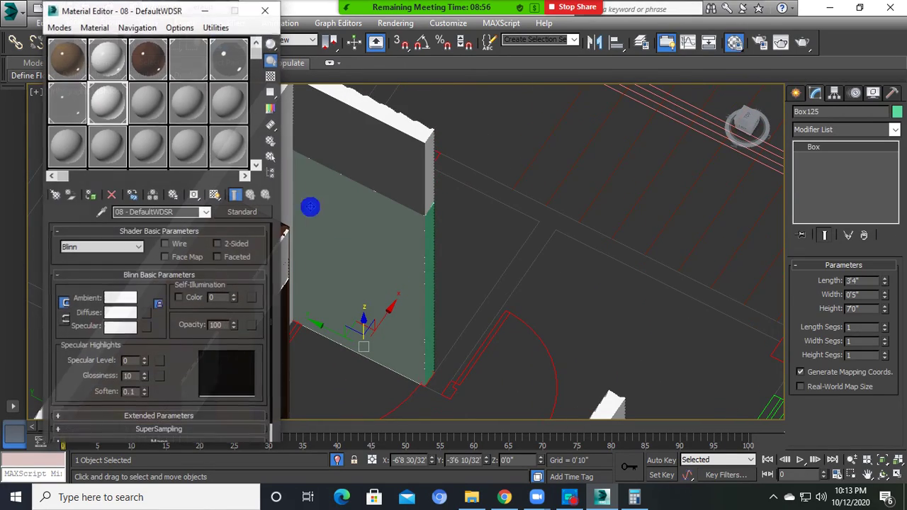
{"action": "left_click", "coordinate": [145, 114]}
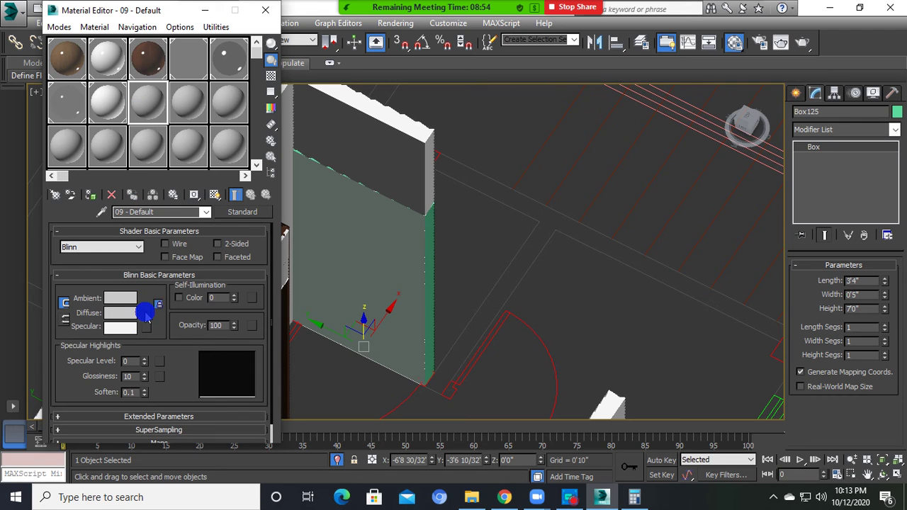
{"action": "left_click", "coordinate": [146, 314]}
{"action": "scroll", "coordinate": [342, 73], "scroll_direction": "up", "scroll_amount": 2}
- Load image 3 from the 45.wooden door picture folder and assign it to Box125 as 09 - DefaultQWR
{"action": "double_click", "coordinate": [348, 91]}
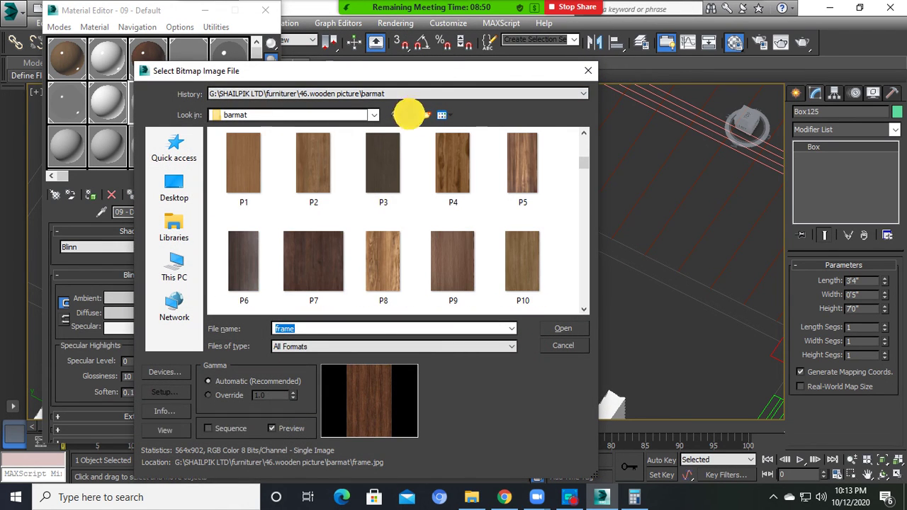
{"action": "left_click", "coordinate": [410, 115]}
{"action": "left_click", "coordinate": [410, 115]}
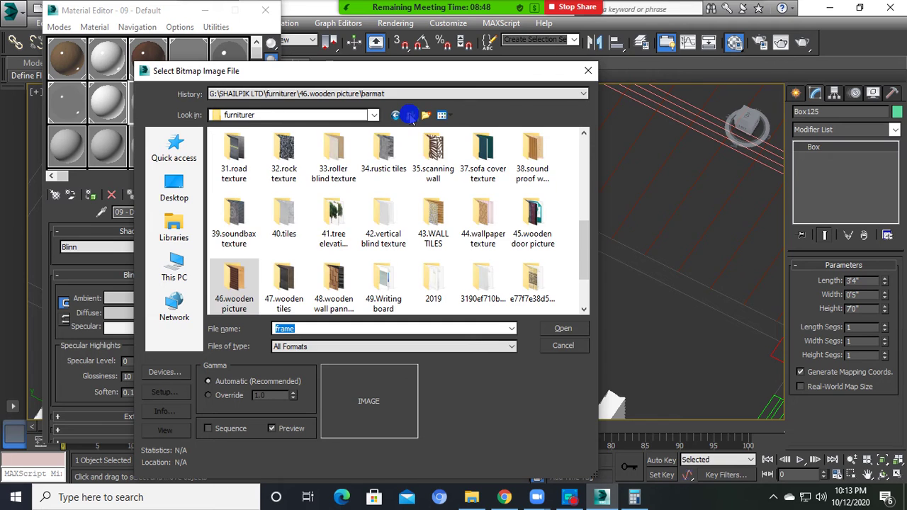
{"action": "double_click", "coordinate": [533, 213]}
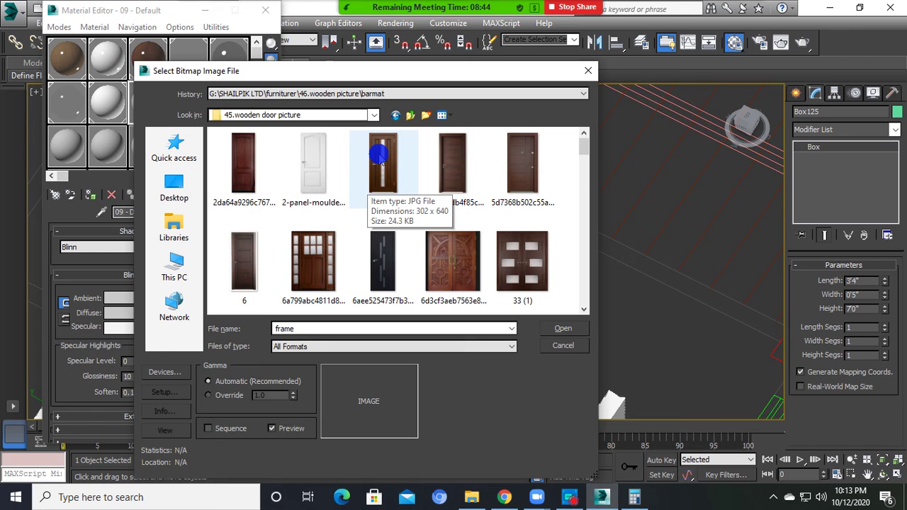
{"action": "double_click", "coordinate": [379, 154]}
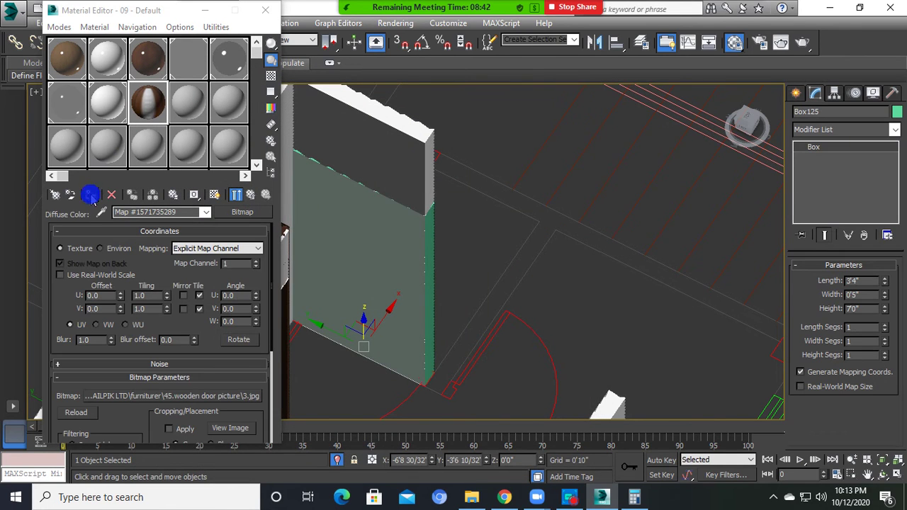
{"action": "left_click", "coordinate": [91, 194]}
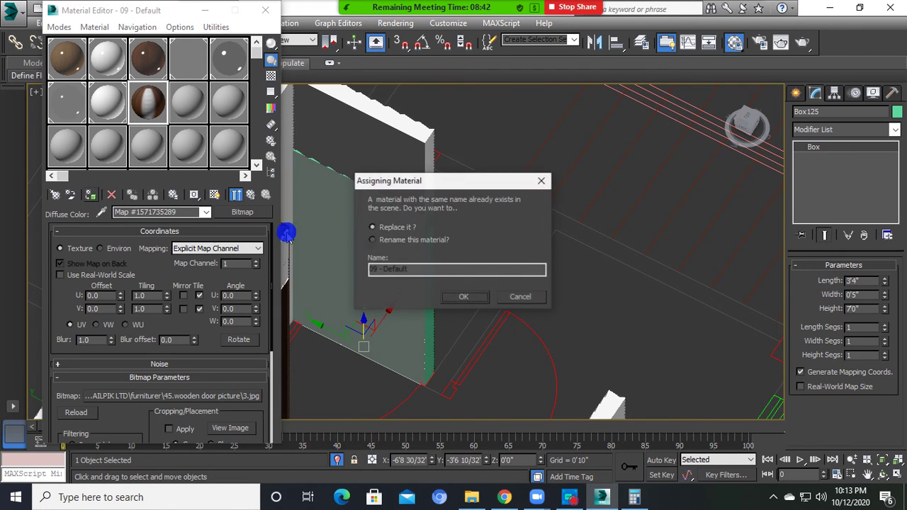
{"action": "left_click", "coordinate": [457, 294]}
{"action": "left_click", "coordinate": [215, 194]}
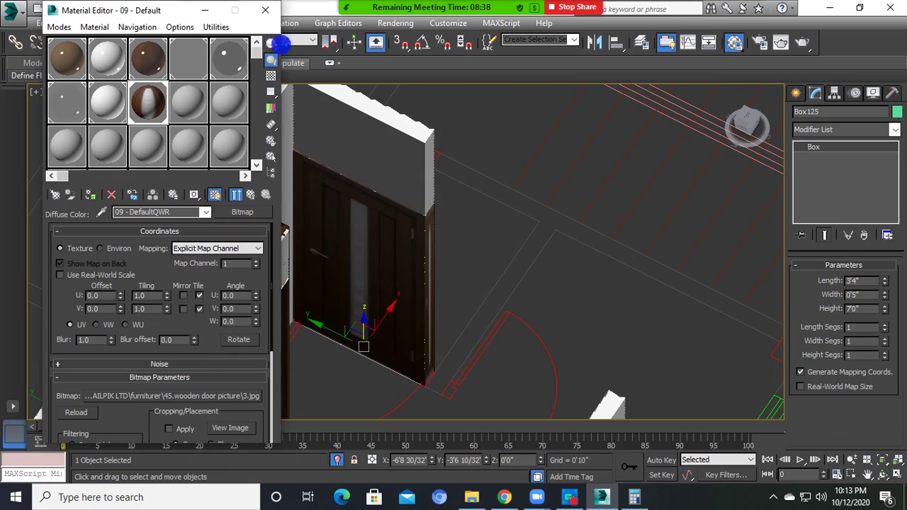
{"action": "left_click", "coordinate": [264, 10]}
{"action": "middle_click_drag", "start_coordinate": [411, 206], "coordinate": [356, 239], "text": "alt"}
- Draw a purple wall box from the door corner and delete the pink box
{"action": "scroll", "coordinate": [326, 283], "scroll_direction": "down", "scroll_amount": 5}
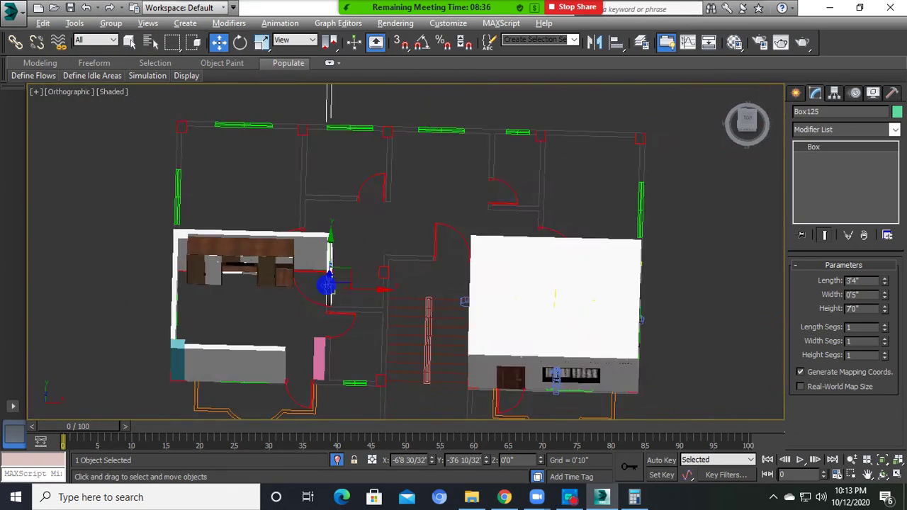
{"action": "scroll", "coordinate": [276, 304], "scroll_direction": "down", "scroll_amount": 2}
{"action": "scroll", "coordinate": [276, 304], "scroll_direction": "up", "scroll_amount": 3}
{"action": "middle_click_drag", "start_coordinate": [354, 344], "coordinate": [607, 299], "text": "alt"}
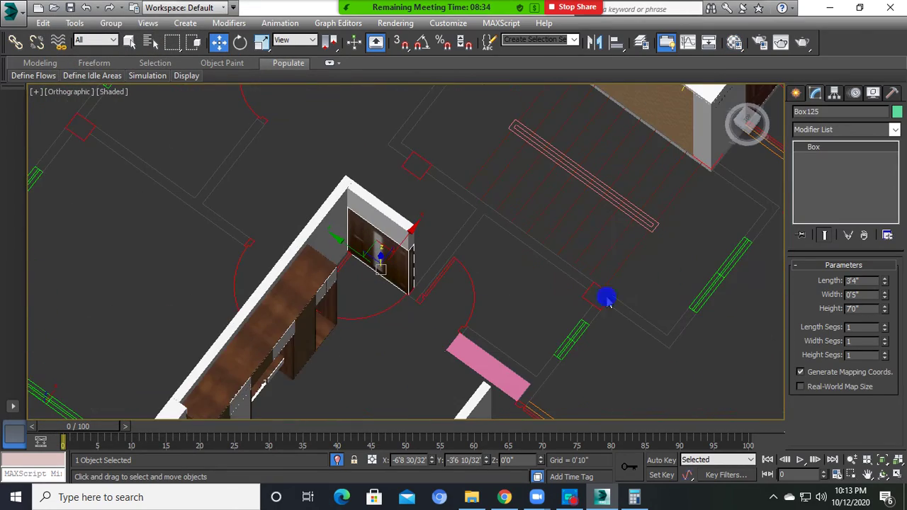
{"action": "left_click", "coordinate": [795, 93]}
{"action": "left_click", "coordinate": [819, 178]}
{"action": "scroll", "coordinate": [263, 234], "scroll_direction": "up", "scroll_amount": 3}
{"action": "scroll", "coordinate": [343, 289], "scroll_direction": "up", "scroll_amount": 2}
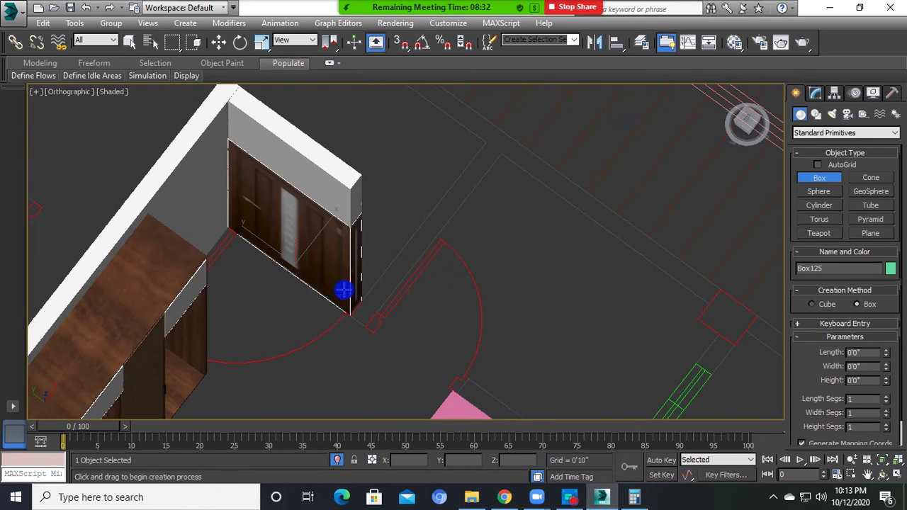
{"action": "middle_click_drag", "start_coordinate": [343, 289], "coordinate": [277, 300]}
{"action": "mouse_move", "coordinate": [278, 328]}
{"action": "left_mouse_down"}
{"action": "mouse_move", "coordinate": [405, 212]}
{"action": "mouse_move", "coordinate": [424, 164]}
{"action": "mouse_move", "coordinate": [432, 167]}
{"action": "left_mouse_up"}
{"action": "mouse_move", "coordinate": [295, 199]}
{"action": "middle_mouse_down", "text": "alt"}
{"action": "mouse_move", "coordinate": [430, 265]}
{"action": "mouse_move", "coordinate": [453, 310]}
{"action": "middle_mouse_up", "text": "alt"}
{"action": "right_click", "coordinate": [480, 328]}
{"action": "key", "text": "Delete"}
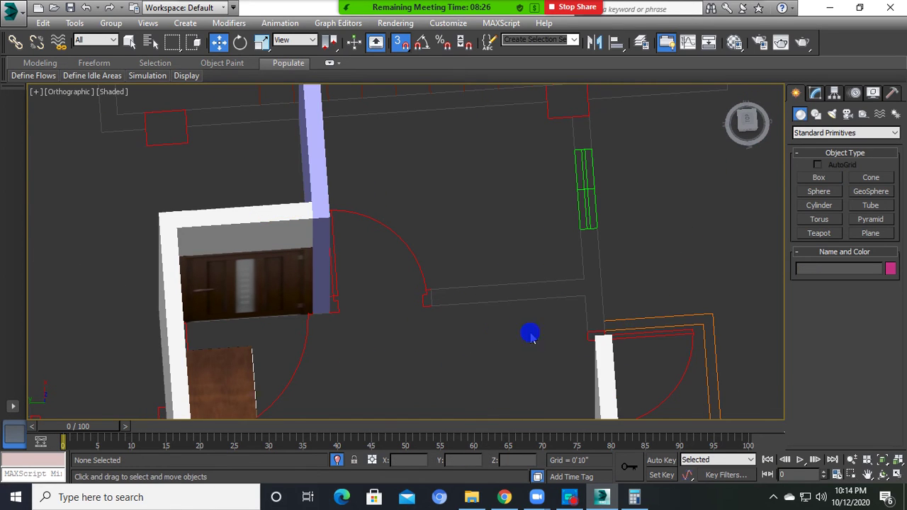
- Draw the 2'6" x 0'5" x 6'11" cyan panel Box128 beside the door, then Shift-drag a copy upward
{"action": "left_click", "coordinate": [818, 177]}
{"action": "middle_click_drag", "start_coordinate": [453, 304], "coordinate": [431, 297], "text": "alt"}
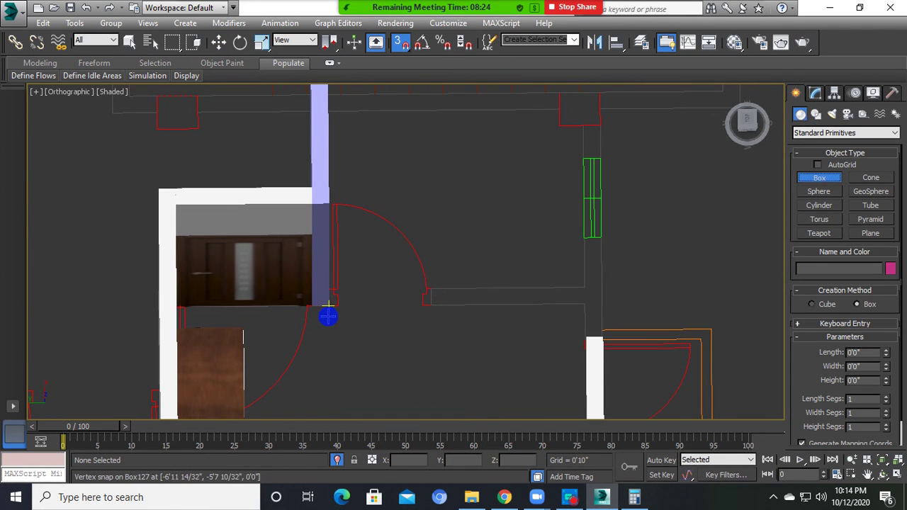
{"action": "left_click_drag", "start_coordinate": [328, 317], "coordinate": [431, 291]}
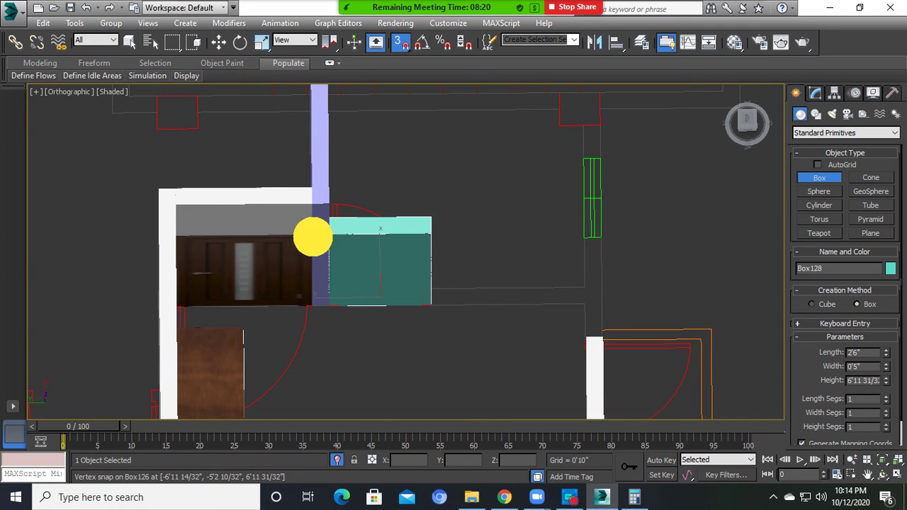
{"action": "middle_click_drag", "start_coordinate": [312, 237], "coordinate": [275, 153], "text": "alt"}
{"action": "right_click", "coordinate": [274, 153]}
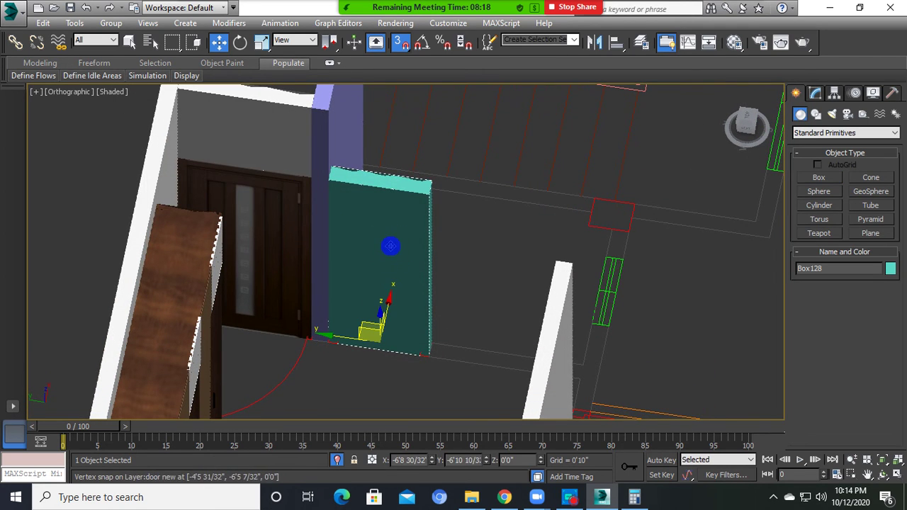
{"action": "key", "text": "s"}
{"action": "middle_click_drag", "start_coordinate": [391, 324], "coordinate": [444, 406], "text": "alt"}
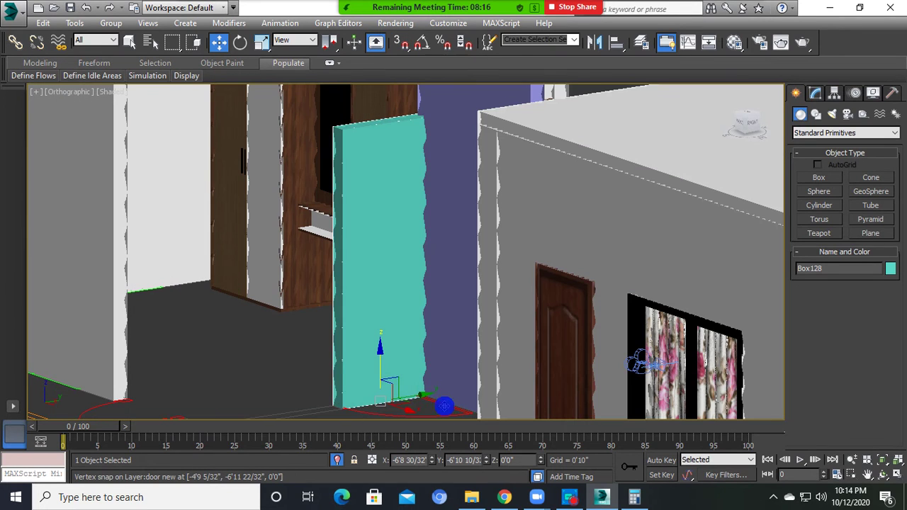
{"action": "left_click_drag", "start_coordinate": [380, 372], "coordinate": [368, 177], "text": "shift"}
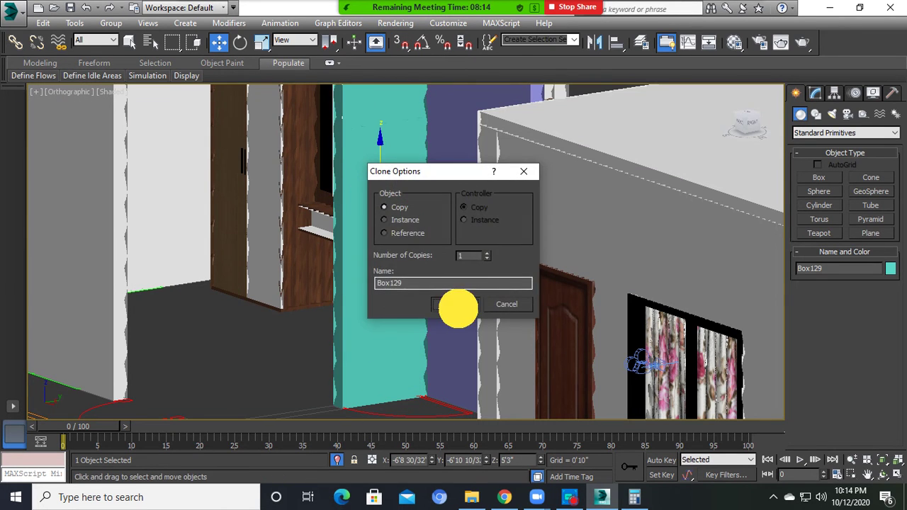
- Confirm the panel copy, set its height to 3'0", and snap it onto Box128's top
{"action": "left_click", "coordinate": [449, 306]}
{"action": "mouse_move", "coordinate": [454, 308]}
{"action": "middle_mouse_down", "text": "alt"}
{"action": "mouse_move", "coordinate": [361, 383]}
{"action": "mouse_move", "coordinate": [419, 374]}
{"action": "middle_mouse_up", "text": "alt"}
{"action": "left_click_drag", "start_coordinate": [415, 361], "coordinate": [195, 81]}
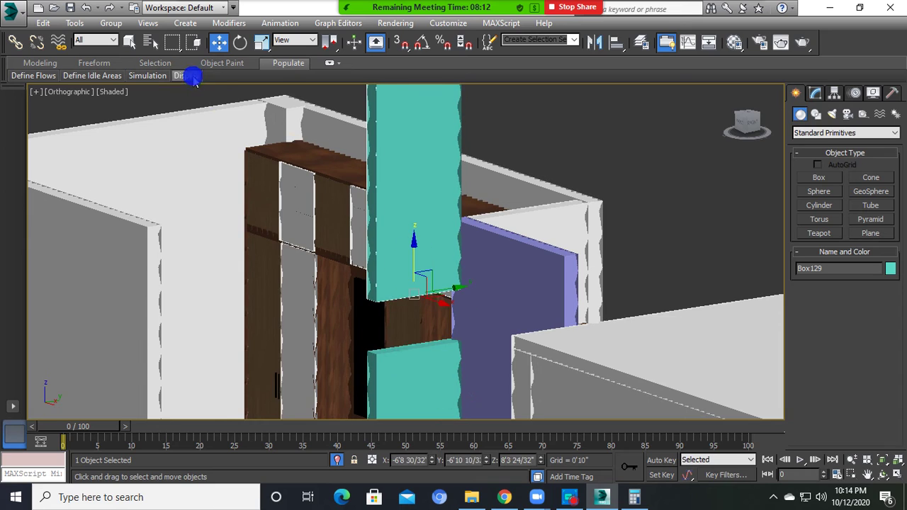
{"action": "left_click", "coordinate": [815, 93]}
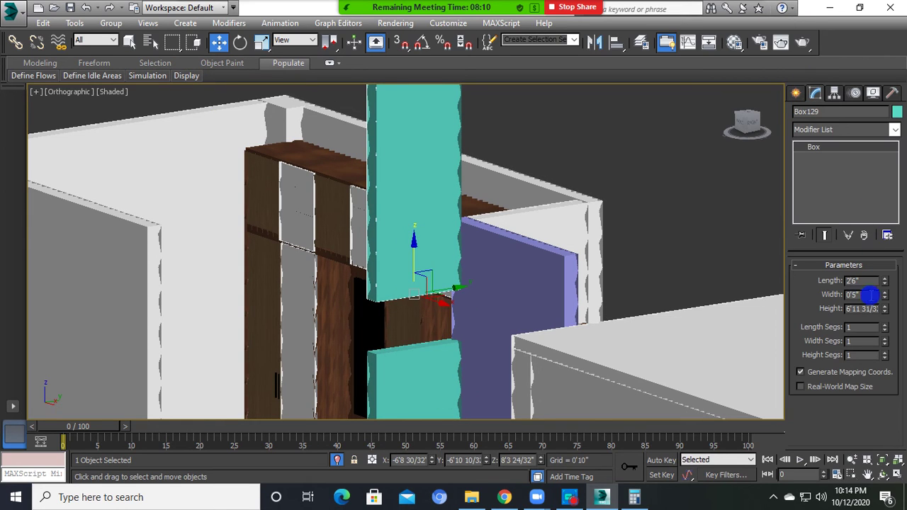
{"action": "left_click_drag", "start_coordinate": [870, 310], "coordinate": [803, 309]}
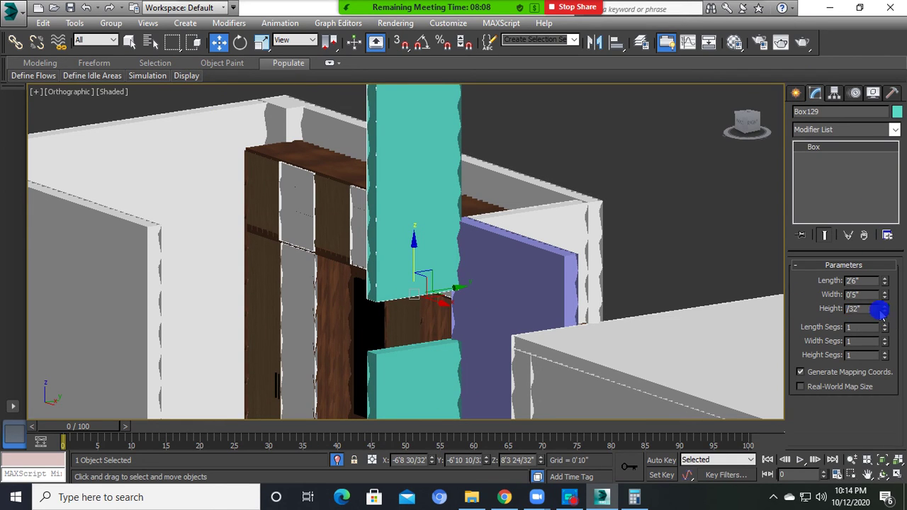
{"action": "type", "text": "'0\""}
{"action": "key", "text": "Return"}
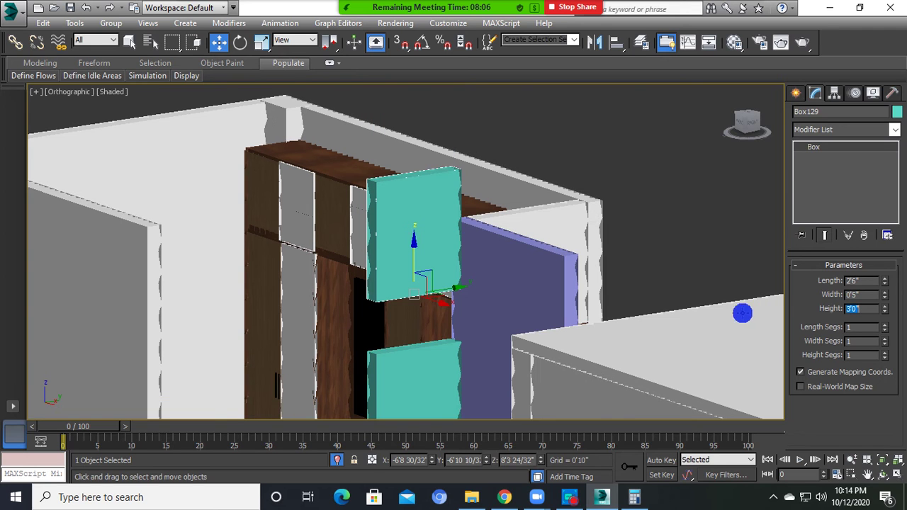
{"action": "scroll", "coordinate": [405, 277], "scroll_direction": "up", "scroll_amount": 2}
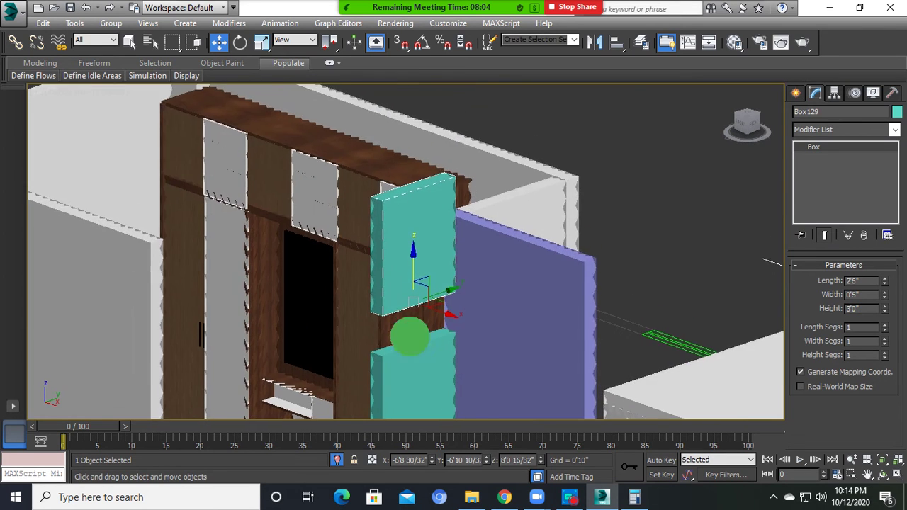
{"action": "scroll", "coordinate": [384, 295], "scroll_direction": "up", "scroll_amount": 3}
{"action": "key", "text": "s"}
{"action": "left_click", "coordinate": [389, 292]}
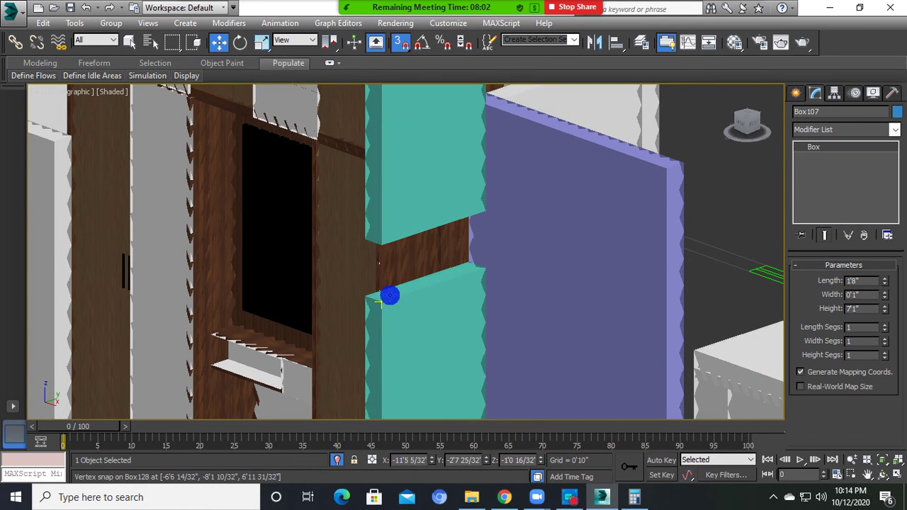
{"action": "left_click", "coordinate": [408, 232]}
{"action": "left_click_drag", "start_coordinate": [383, 241], "coordinate": [385, 304]}
{"action": "scroll", "coordinate": [431, 330], "scroll_direction": "down", "scroll_amount": 4}
{"action": "scroll", "coordinate": [434, 345], "scroll_direction": "up", "scroll_amount": 1}
- Create a 3'9" x 0'5" x 9'11" blue panel, Box130, beside the cyan panels
{"action": "middle_click_drag", "start_coordinate": [434, 345], "coordinate": [541, 394], "text": "alt"}
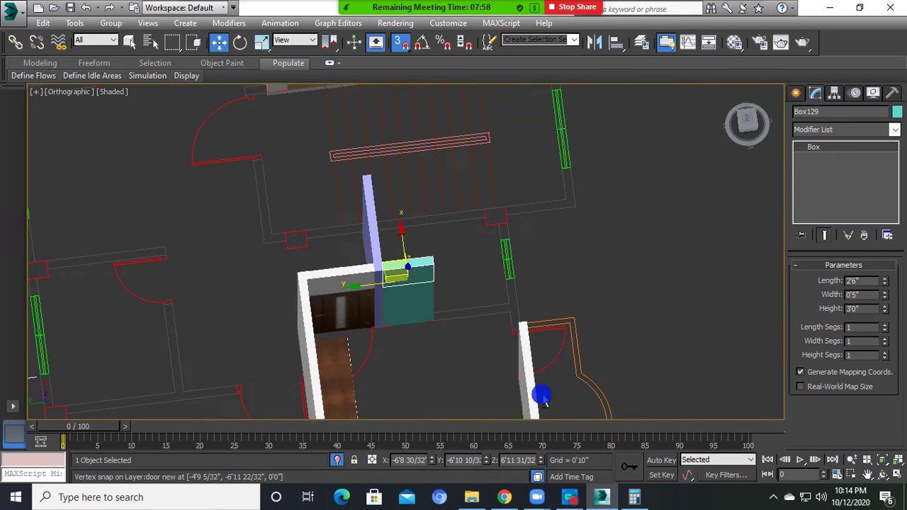
{"action": "left_click", "coordinate": [797, 96]}
{"action": "left_click", "coordinate": [819, 177]}
{"action": "mouse_move", "coordinate": [543, 293]}
{"action": "middle_mouse_down", "text": "alt"}
{"action": "mouse_move", "coordinate": [455, 319]}
{"action": "mouse_move", "coordinate": [391, 284]}
{"action": "middle_mouse_up", "text": "alt"}
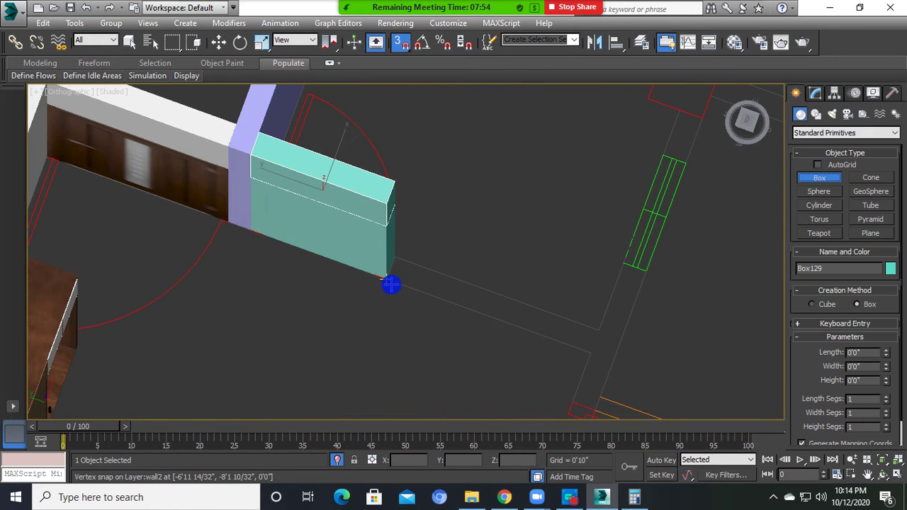
{"action": "left_click_drag", "start_coordinate": [391, 284], "coordinate": [517, 316]}
{"action": "left_click", "coordinate": [383, 205]}
{"action": "scroll", "coordinate": [435, 244], "scroll_direction": "up", "scroll_amount": 3}
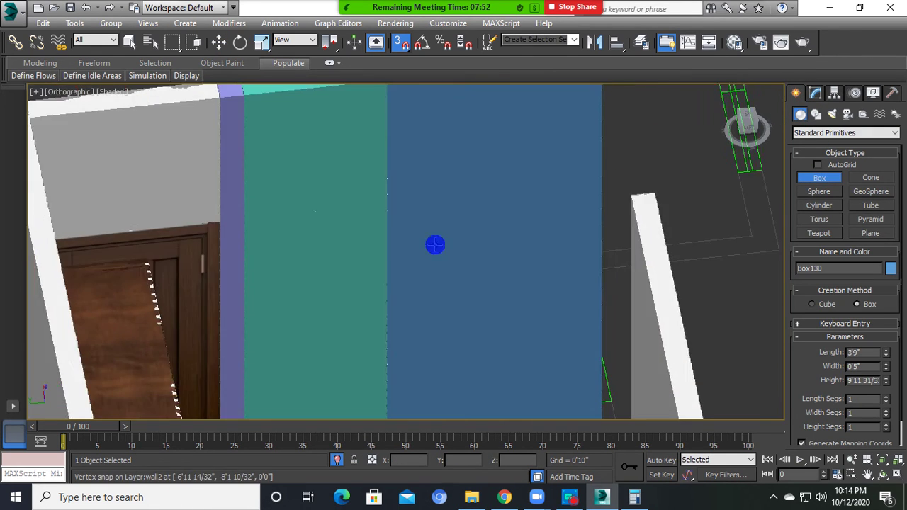
{"action": "scroll", "coordinate": [435, 244], "scroll_direction": "down", "scroll_amount": 3}
{"action": "key", "text": "w"}
{"action": "left_click", "coordinate": [482, 177]}
- Apply the plain white wall material to the purple, teal and blue wall pieces
{"action": "left_click_drag", "start_coordinate": [354, 151], "coordinate": [701, 195]}
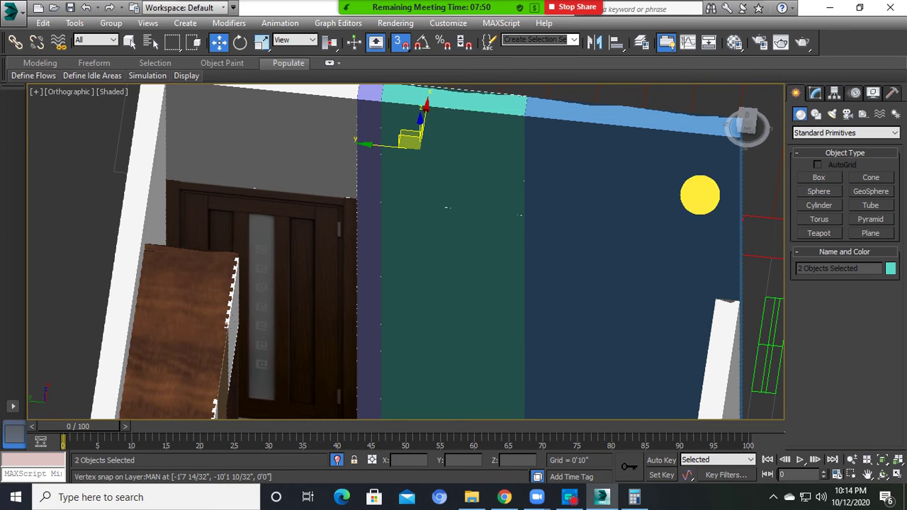
{"action": "key", "text": "m"}
{"action": "left_click", "coordinate": [186, 102]}
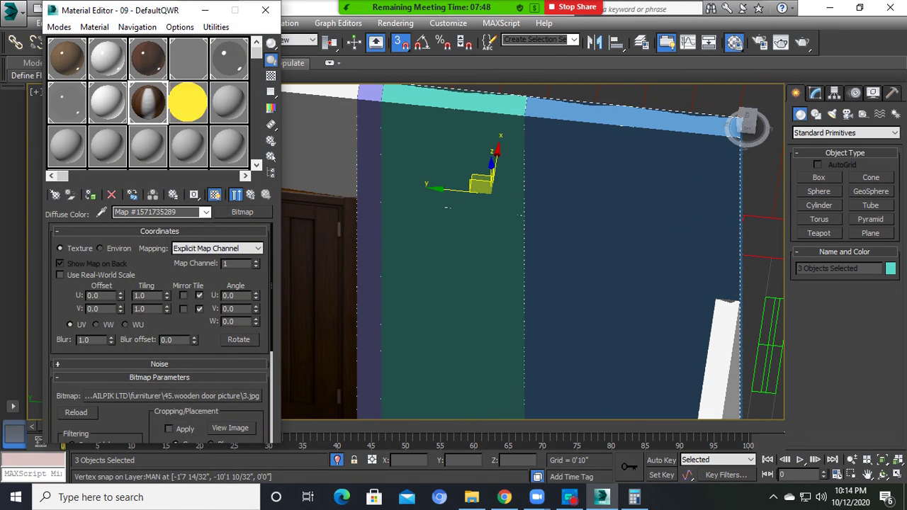
{"action": "left_click", "coordinate": [111, 113]}
{"action": "left_click", "coordinate": [90, 194]}
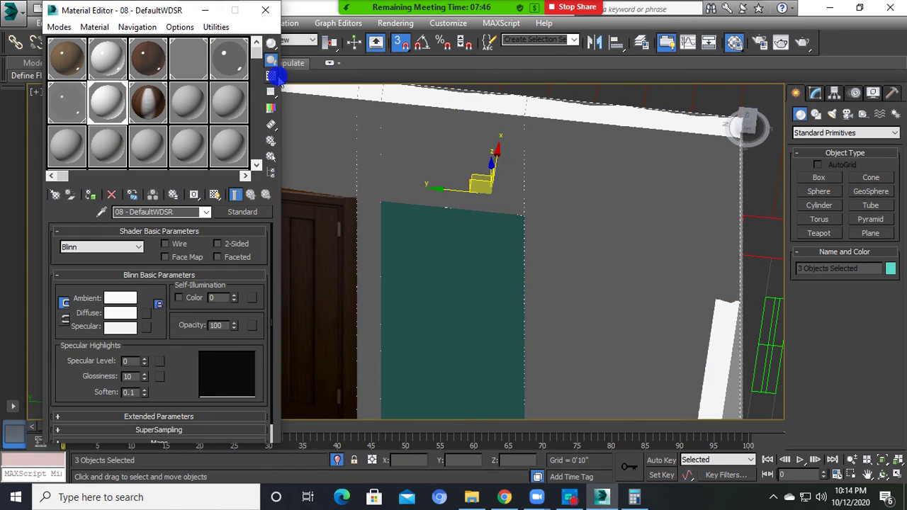
{"action": "left_click", "coordinate": [262, 9]}
- Create a new material for the lower cyan panel using the brown panelled door picture as its diffuse map
{"action": "left_click", "coordinate": [433, 250]}
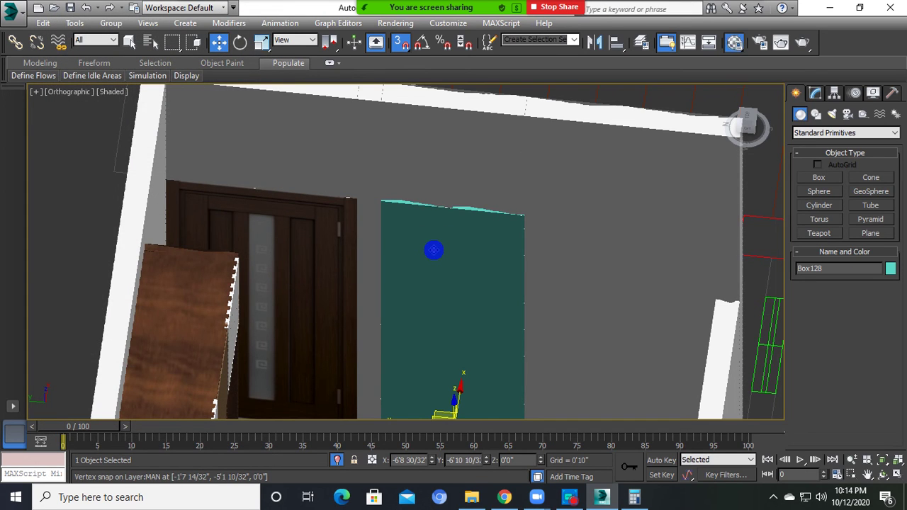
{"action": "key", "text": "m"}
{"action": "left_click", "coordinate": [227, 104]}
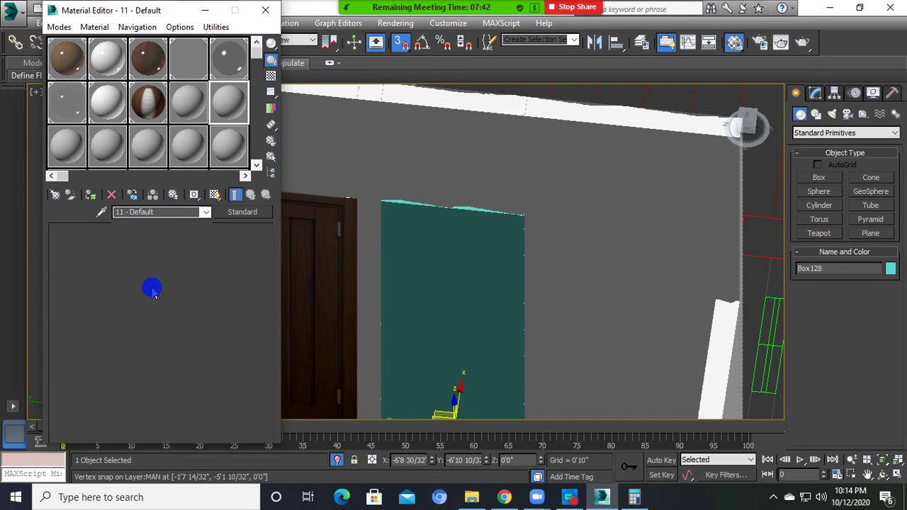
{"action": "left_click", "coordinate": [146, 313]}
{"action": "left_click", "coordinate": [348, 97]}
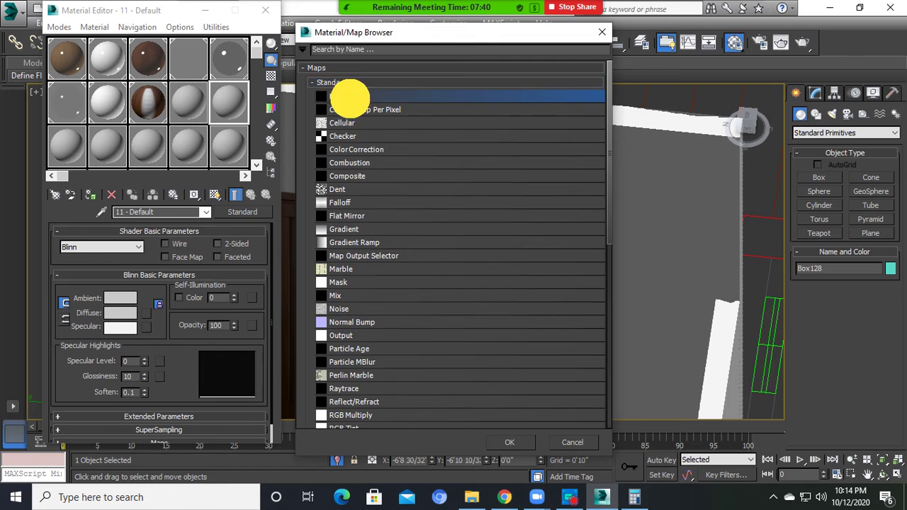
{"action": "double_click", "coordinate": [349, 97]}
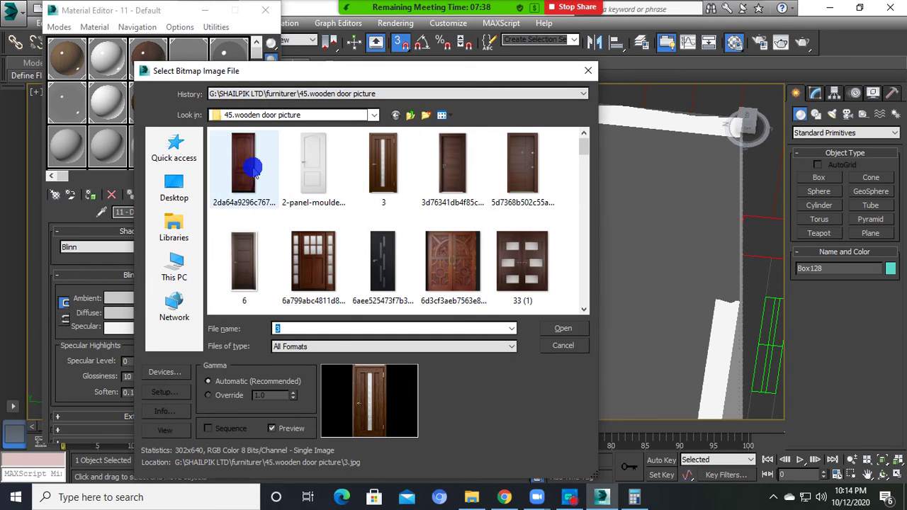
{"action": "scroll", "coordinate": [312, 262], "scroll_direction": "down", "scroll_amount": 3}
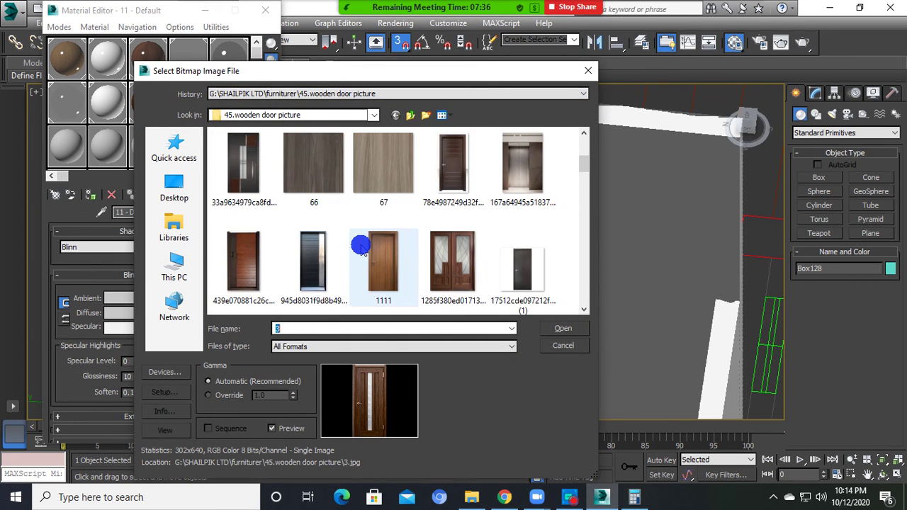
{"action": "scroll", "coordinate": [360, 244], "scroll_direction": "down", "scroll_amount": 1}
{"action": "left_click", "coordinate": [440, 252]}
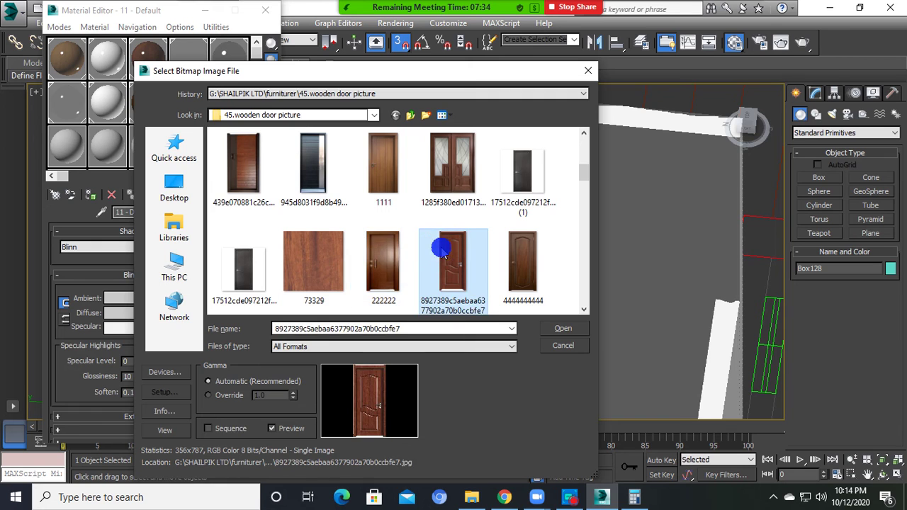
{"action": "double_click", "coordinate": [441, 252]}
- Assign it to the panel as 11 - DefaultWER and show the texture in the viewport
{"action": "left_click", "coordinate": [85, 195]}
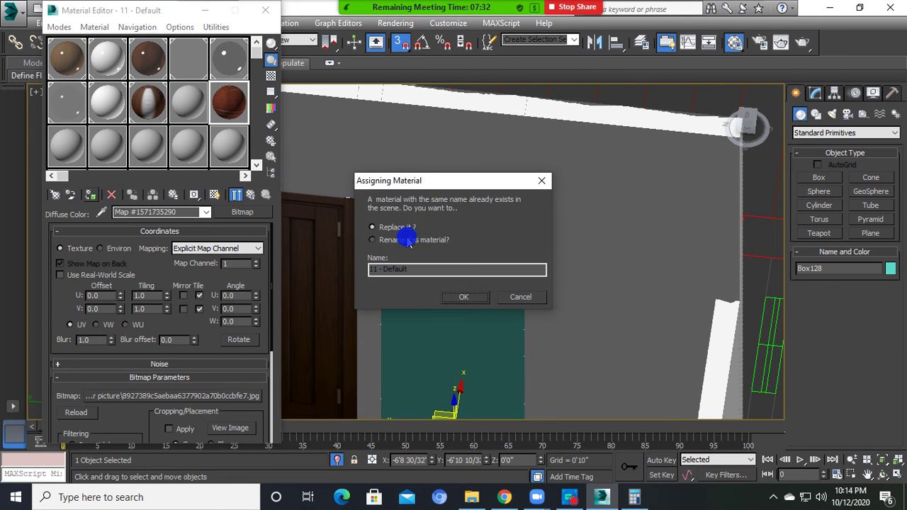
{"action": "left_click", "coordinate": [409, 241]}
{"action": "left_click", "coordinate": [471, 301]}
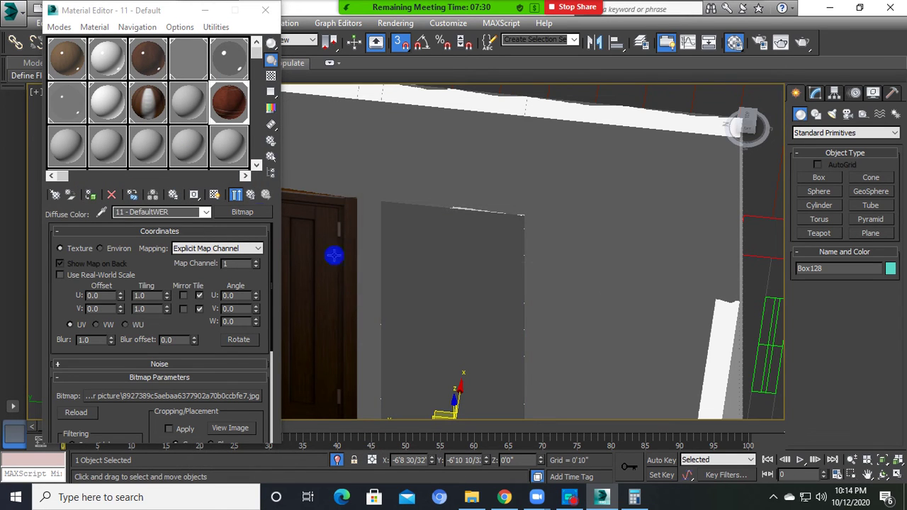
{"action": "left_click", "coordinate": [215, 194]}
- Draw a filler box beside the doorway from a near-top view
{"action": "scroll", "coordinate": [397, 223], "scroll_direction": "down", "scroll_amount": 5}
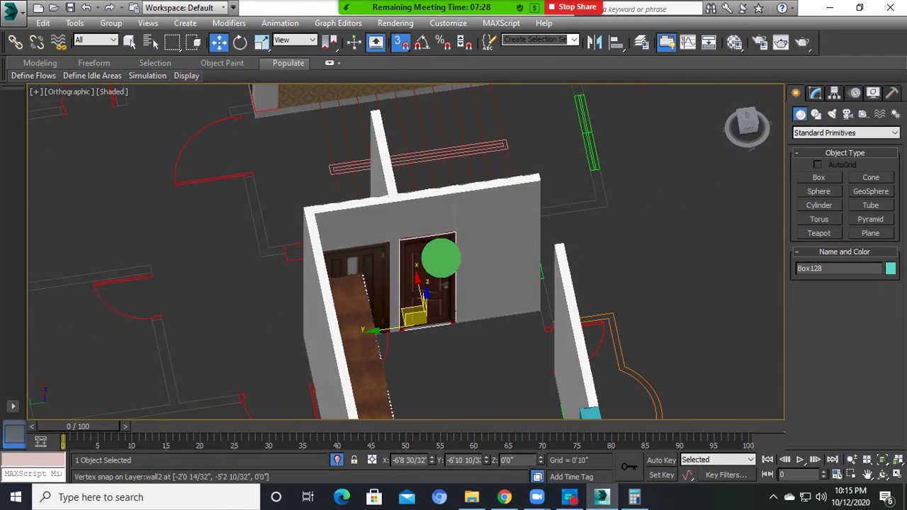
{"action": "left_click", "coordinate": [441, 314]}
{"action": "scroll", "coordinate": [435, 326], "scroll_direction": "up", "scroll_amount": 5}
{"action": "middle_click_drag", "start_coordinate": [456, 265], "coordinate": [446, 318], "text": "alt"}
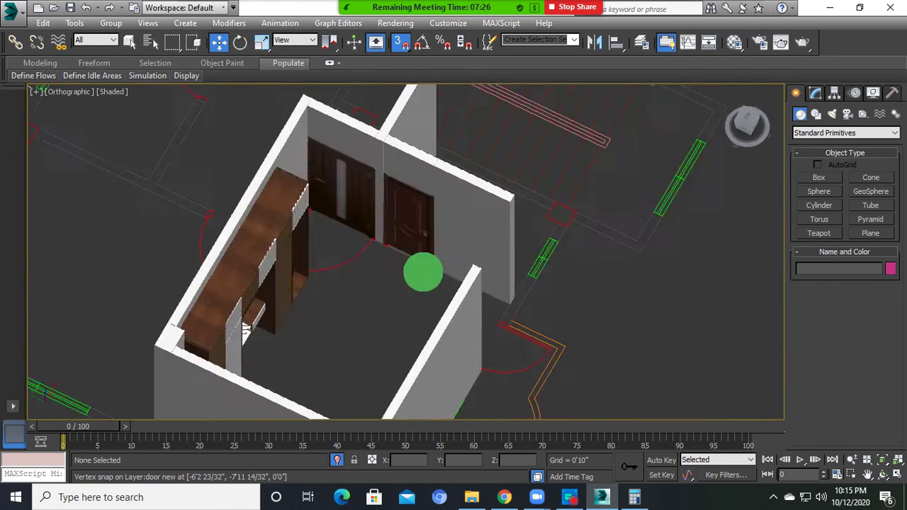
{"action": "left_click", "coordinate": [824, 177]}
{"action": "scroll", "coordinate": [433, 357], "scroll_direction": "up", "scroll_amount": 3}
{"action": "scroll", "coordinate": [419, 334], "scroll_direction": "up", "scroll_amount": 2}
{"action": "mouse_move", "coordinate": [418, 332]}
{"action": "left_mouse_down"}
{"action": "mouse_move", "coordinate": [563, 287]}
{"action": "mouse_move", "coordinate": [591, 310]}
{"action": "left_mouse_up"}
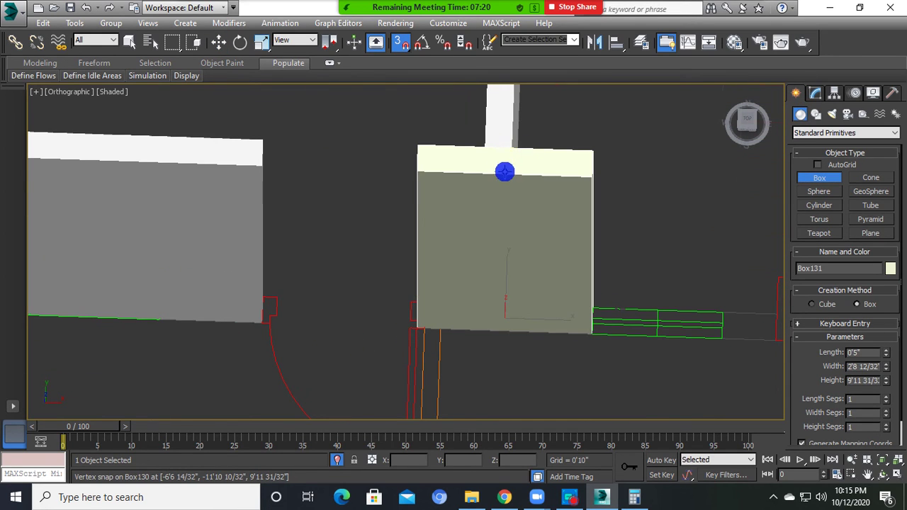
- Apply the door material to the teal corner pillar
{"action": "scroll", "coordinate": [504, 171], "scroll_direction": "down", "scroll_amount": 3}
{"action": "middle_click_drag", "start_coordinate": [506, 170], "coordinate": [496, 198], "text": "alt"}
{"action": "key", "text": "w"}
{"action": "left_click", "coordinate": [316, 285]}
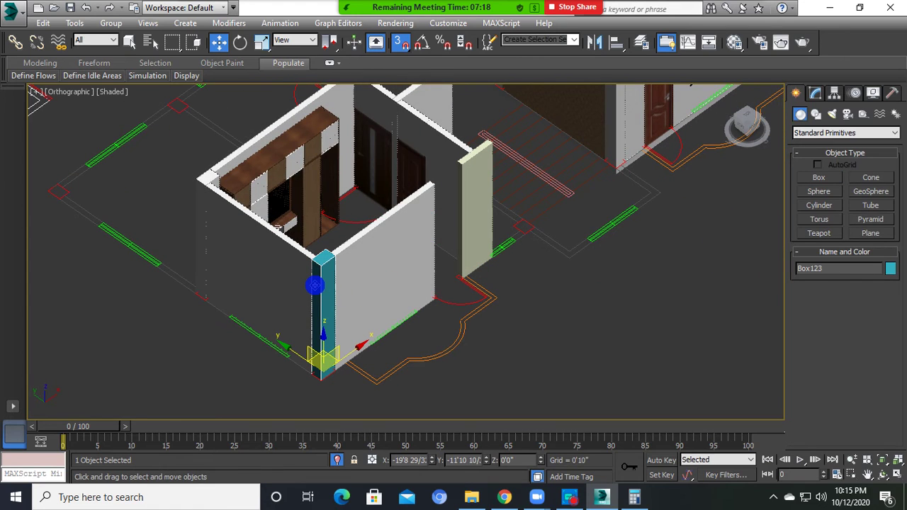
{"action": "key", "text": "m"}
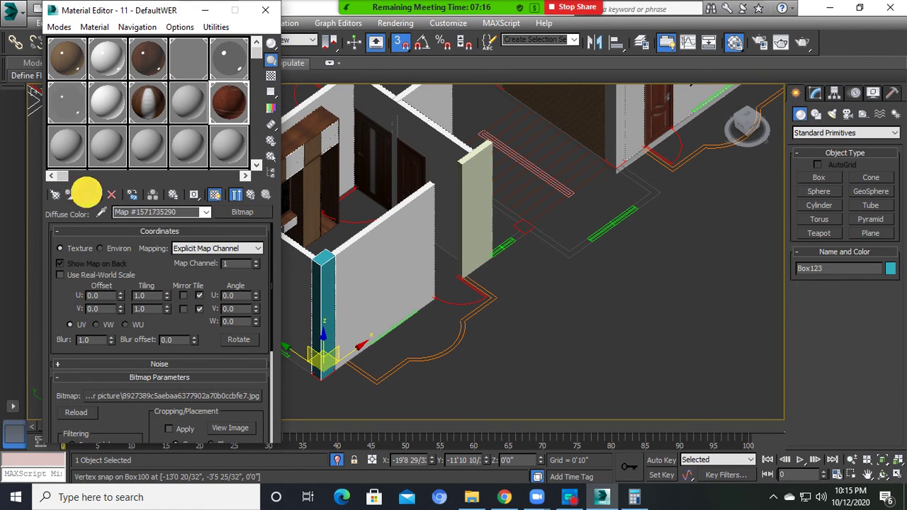
{"action": "left_click", "coordinate": [265, 10]}
- Replace the corner pillar's material with the plain wall material 08 - DefaultWDSR
{"action": "middle_click_drag", "start_coordinate": [557, 374], "coordinate": [355, 277], "text": "alt"}
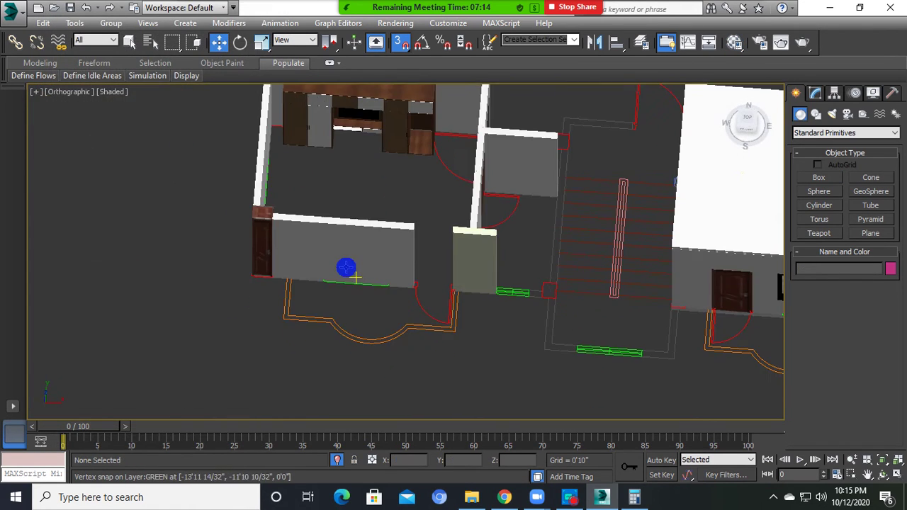
{"action": "scroll", "coordinate": [243, 239], "scroll_direction": "up", "scroll_amount": 3}
{"action": "left_click", "coordinate": [262, 224]}
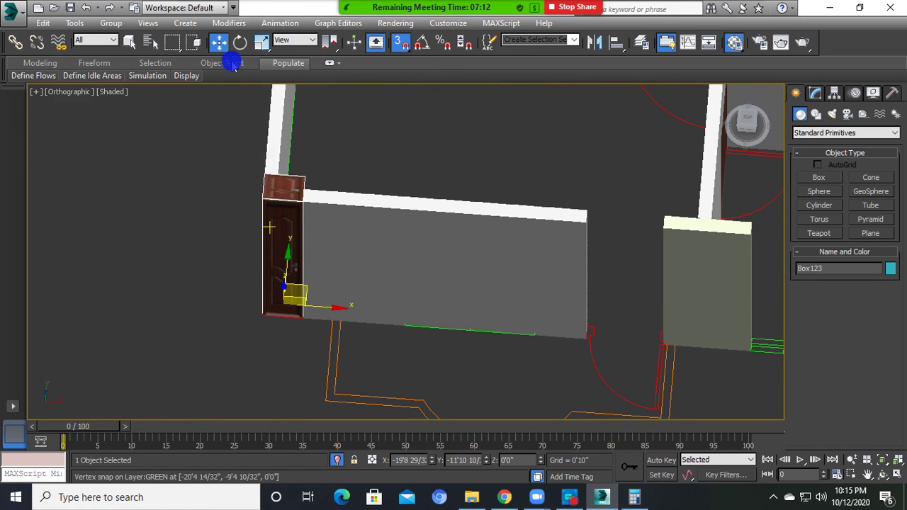
{"action": "key", "text": "m"}
{"action": "left_click", "coordinate": [110, 102]}
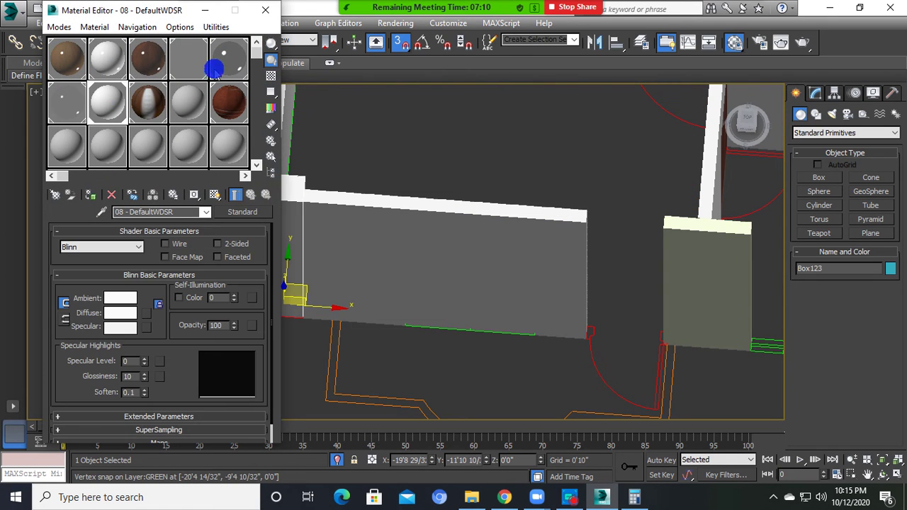
{"action": "left_click", "coordinate": [268, 10]}
{"action": "left_click", "coordinate": [180, 142]}
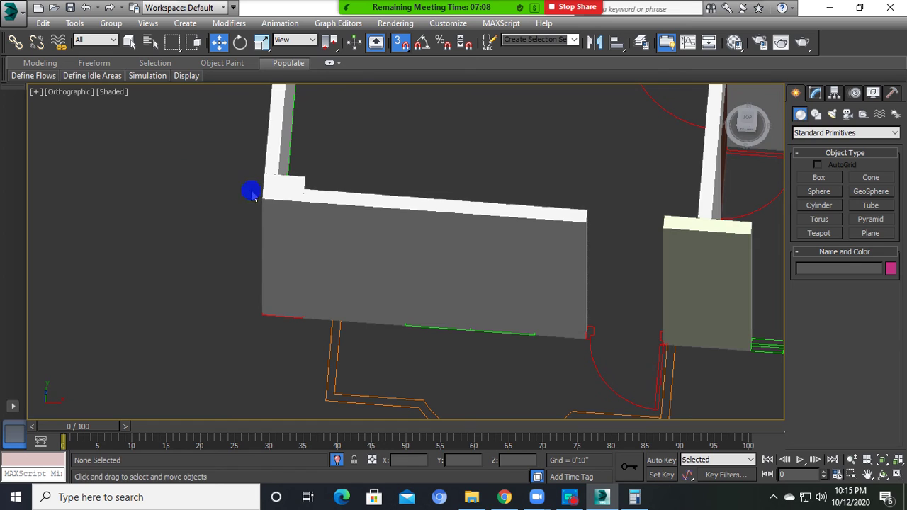
- Assign 08 - DefaultWDSR to the new filler panel beside the doorway
{"action": "mouse_move", "coordinate": [251, 192]}
{"action": "middle_mouse_down", "text": "alt"}
{"action": "mouse_move", "coordinate": [411, 318]}
{"action": "mouse_move", "coordinate": [475, 229]}
{"action": "mouse_move", "coordinate": [436, 275]}
{"action": "middle_mouse_up", "text": "alt"}
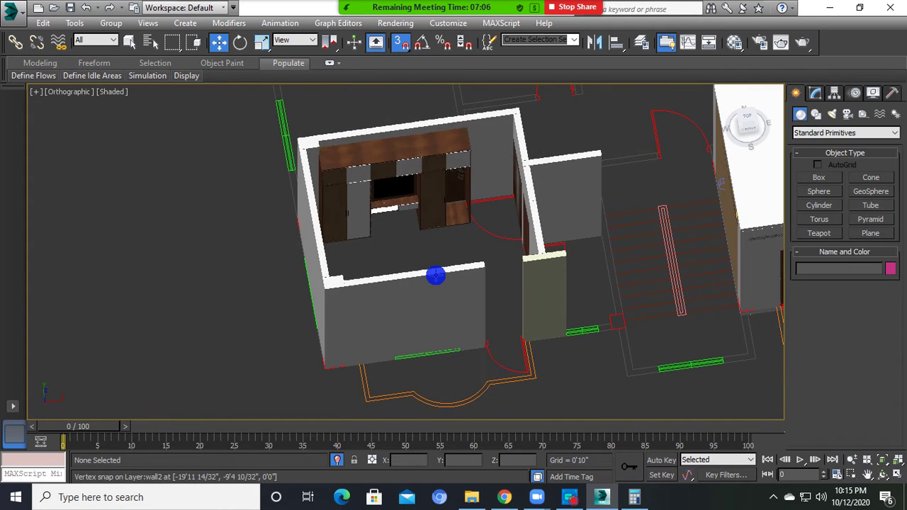
{"action": "left_click", "coordinate": [539, 304]}
{"action": "key", "text": "m"}
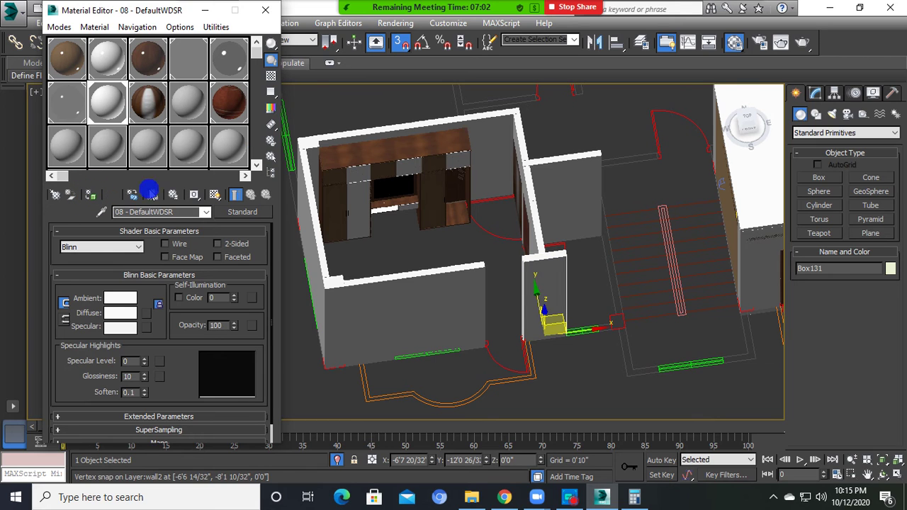
{"action": "left_click", "coordinate": [265, 10]}
{"action": "left_click", "coordinate": [289, 187]}
{"action": "mouse_move", "coordinate": [352, 234]}
{"action": "middle_mouse_down", "text": "alt"}
{"action": "mouse_move", "coordinate": [281, 274]}
{"action": "mouse_move", "coordinate": [270, 263]}
{"action": "mouse_move", "coordinate": [408, 234]}
{"action": "mouse_move", "coordinate": [419, 283]}
{"action": "mouse_move", "coordinate": [425, 262]}
{"action": "mouse_move", "coordinate": [348, 288]}
{"action": "mouse_move", "coordinate": [298, 357]}
{"action": "middle_mouse_up", "text": "alt"}
{"action": "left_click", "coordinate": [822, 177]}
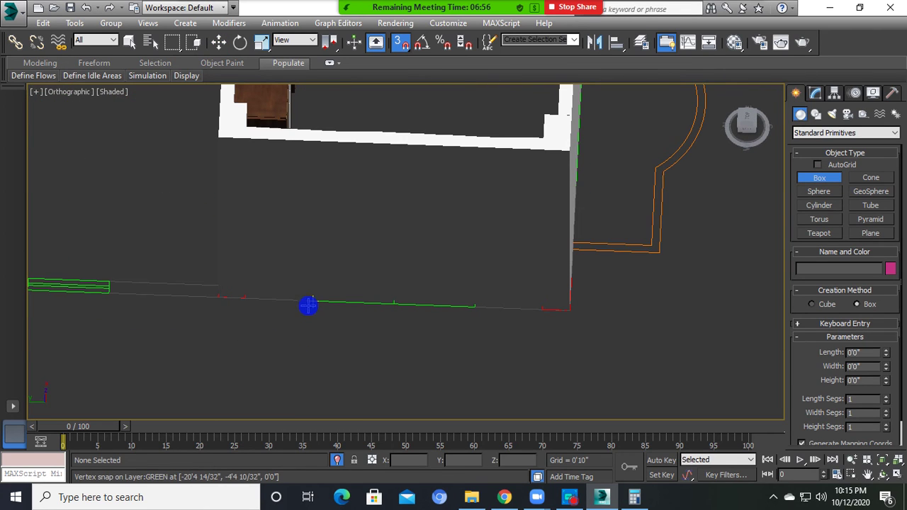
- Draw a box along the outer wall sized 5'0" long, 0'10" wide and 4'6" high
{"action": "left_click_drag", "start_coordinate": [309, 306], "coordinate": [482, 290]}
{"action": "left_click", "coordinate": [469, 215]}
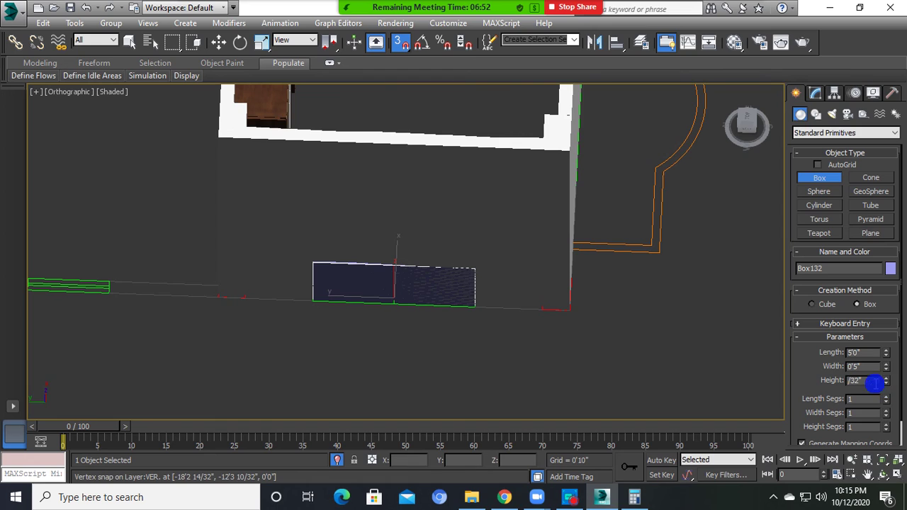
{"action": "key", "text": "BackSpace"}
{"action": "type", "text": "5'0"}
{"action": "key", "text": "Return"}
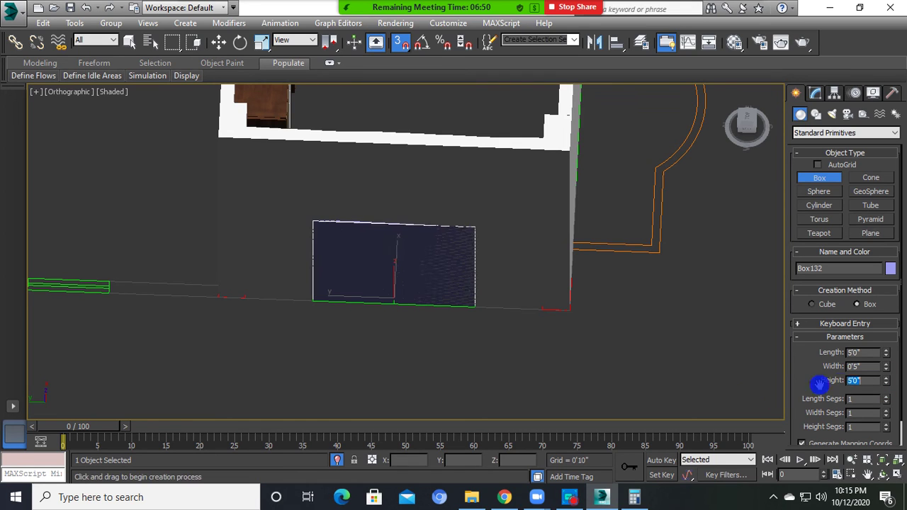
{"action": "left_click", "coordinate": [872, 366]}
{"action": "type", "text": "10"}
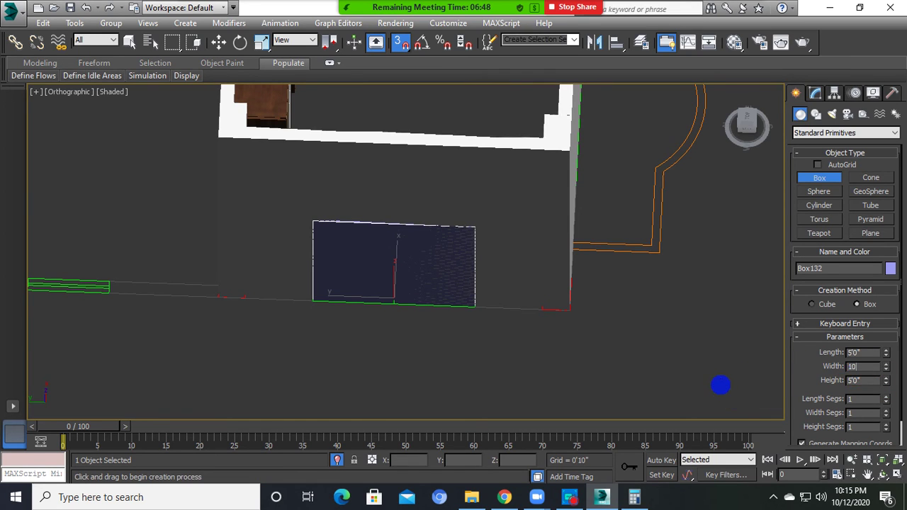
{"action": "key", "text": "Return"}
{"action": "middle_click_drag", "start_coordinate": [478, 277], "coordinate": [358, 225], "text": "alt"}
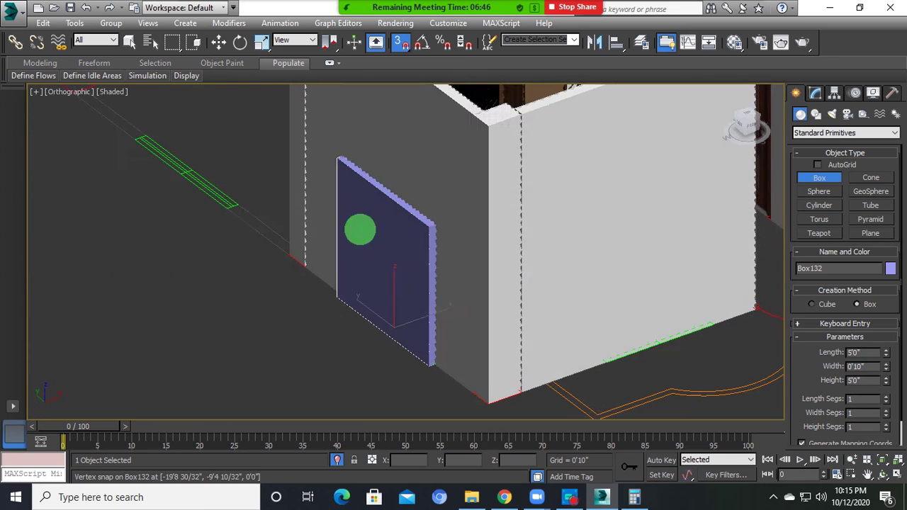
{"action": "left_click", "coordinate": [860, 381]}
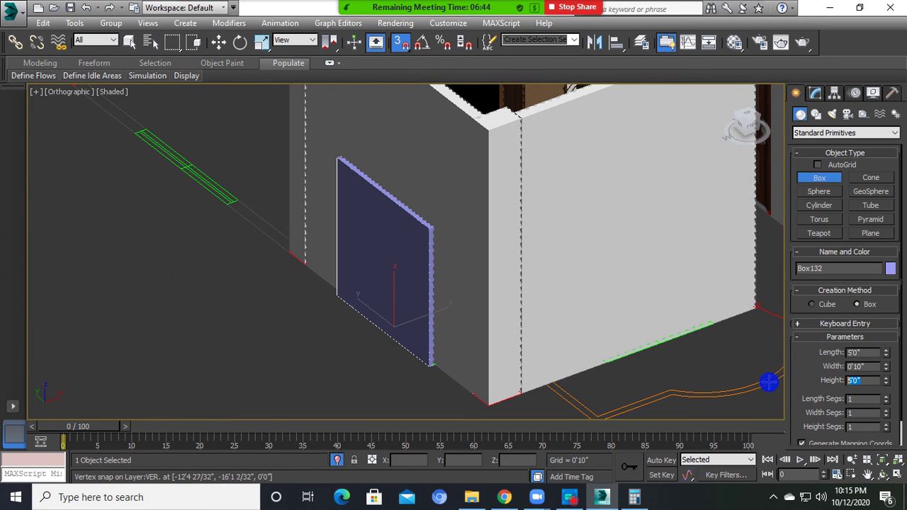
{"action": "type", "text": "54"}
{"action": "key", "text": "Return"}
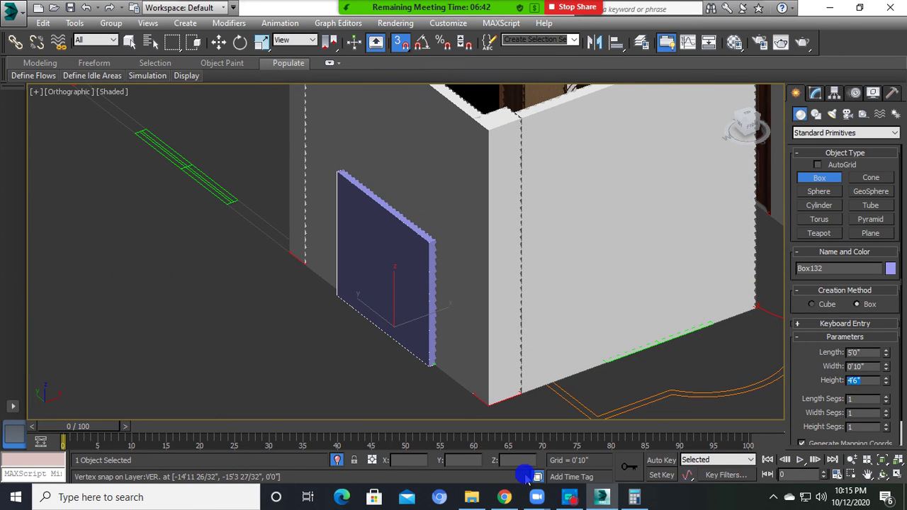
- Raise the box 2'6" off the floor with the Move Transform Type-In
{"action": "right_click", "coordinate": [220, 42]}
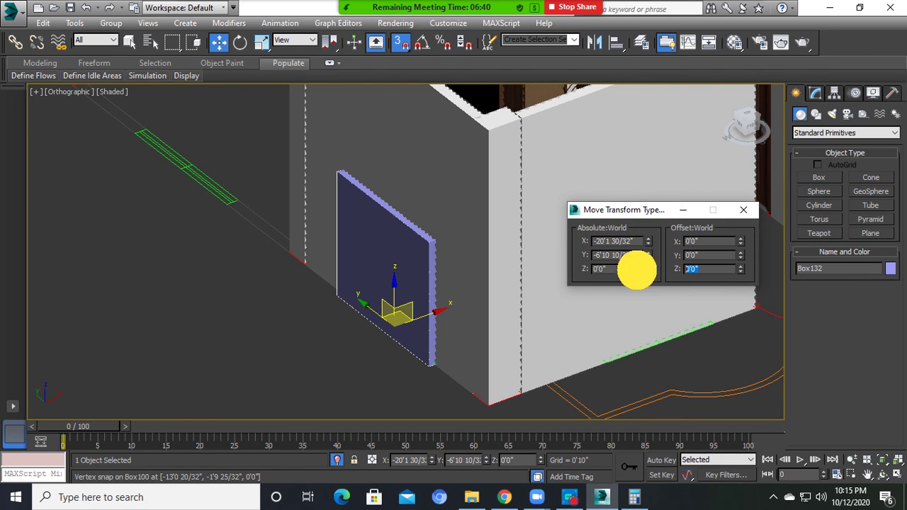
{"action": "key", "text": "Return"}
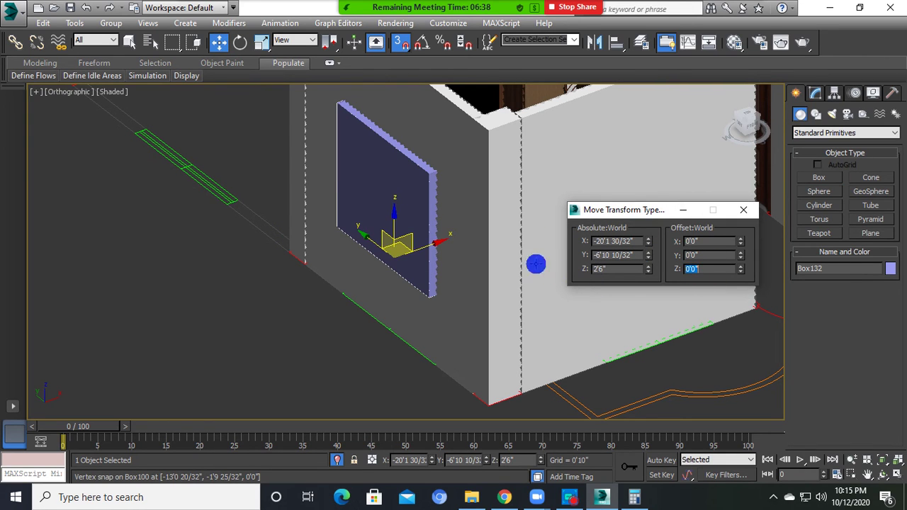
{"action": "left_click", "coordinate": [743, 210]}
{"action": "mouse_move", "coordinate": [502, 237]}
{"action": "middle_mouse_down", "text": "alt"}
{"action": "mouse_move", "coordinate": [521, 289]}
{"action": "mouse_move", "coordinate": [359, 277]}
{"action": "middle_mouse_up", "text": "alt"}
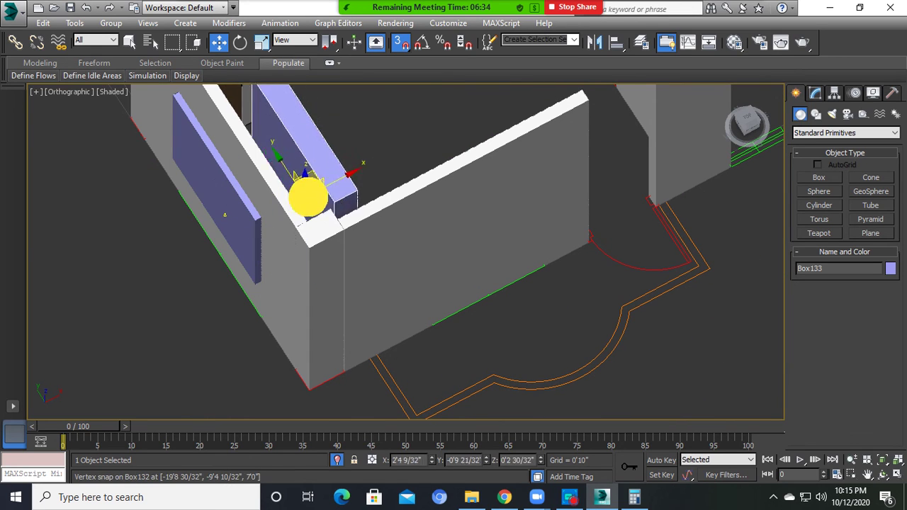
- Copy the window box onto the adjoining wall and rotate the copy 90 degrees
{"action": "left_click_drag", "start_coordinate": [249, 203], "coordinate": [463, 192], "text": "shift"}
{"action": "left_click", "coordinate": [452, 304]}
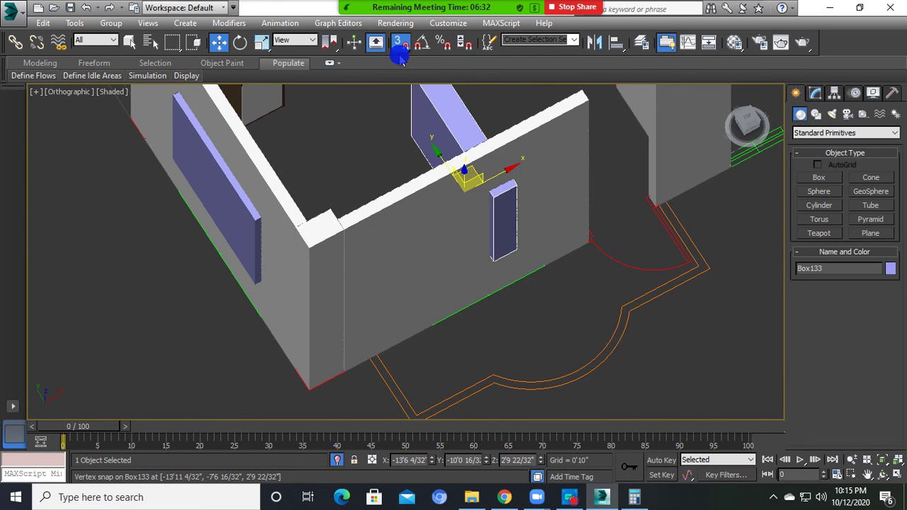
{"action": "right_click", "coordinate": [240, 42]}
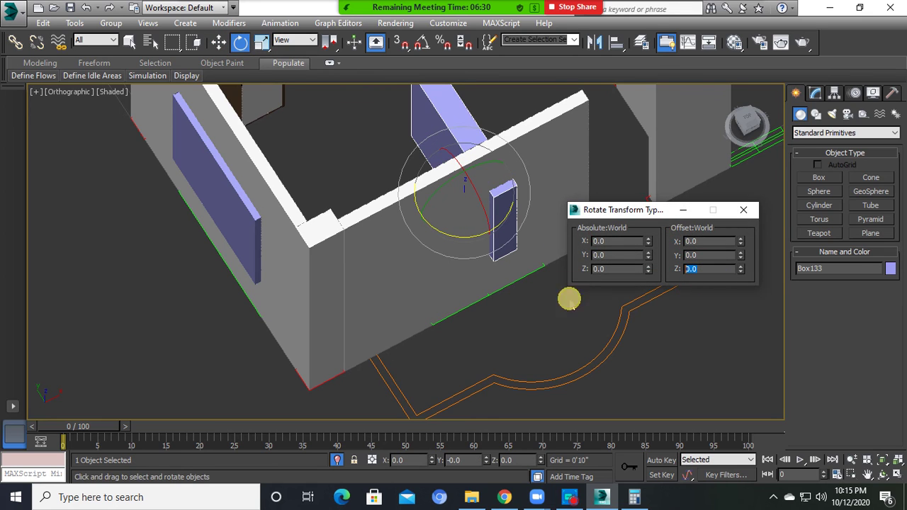
{"action": "key", "text": "Return"}
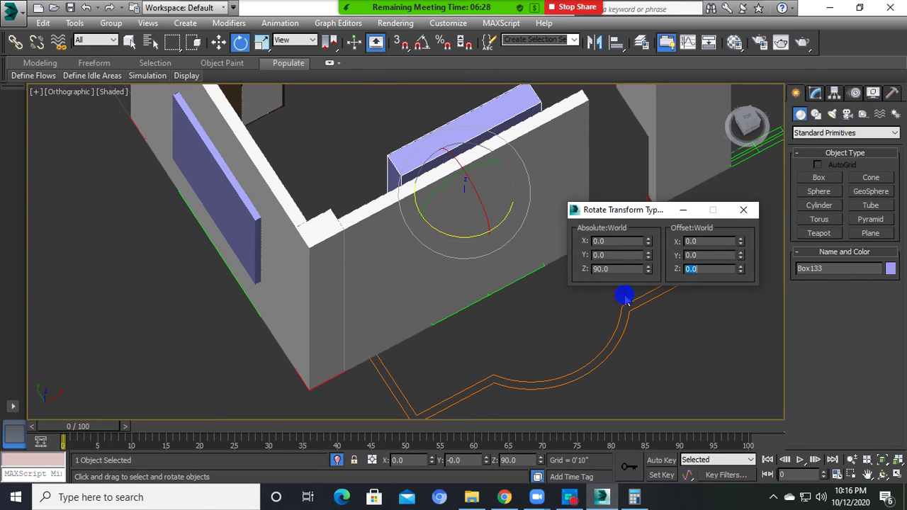
{"action": "left_click", "coordinate": [742, 210]}
- Move the blue box down so it sinks into the wall face
{"action": "left_click", "coordinate": [214, 41]}
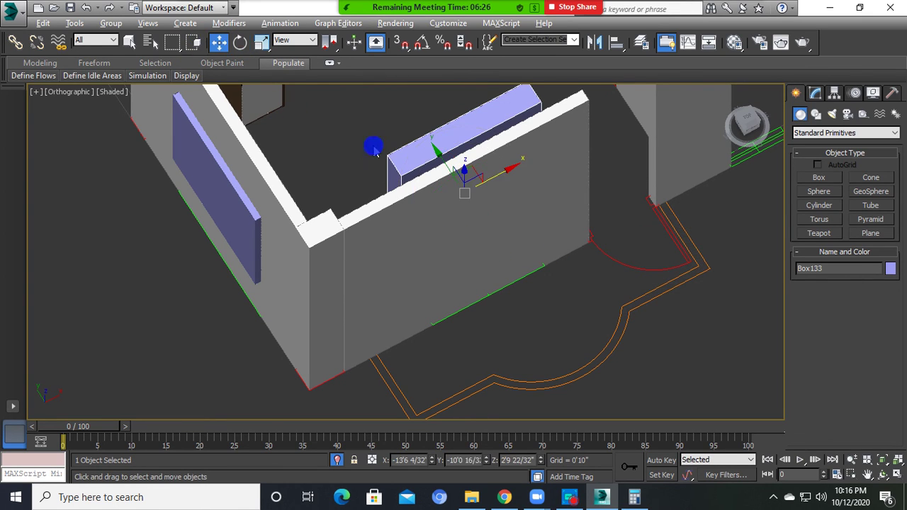
{"action": "middle_click_drag", "start_coordinate": [371, 146], "coordinate": [480, 180], "text": "alt"}
{"action": "left_click_drag", "start_coordinate": [451, 143], "coordinate": [457, 203]}
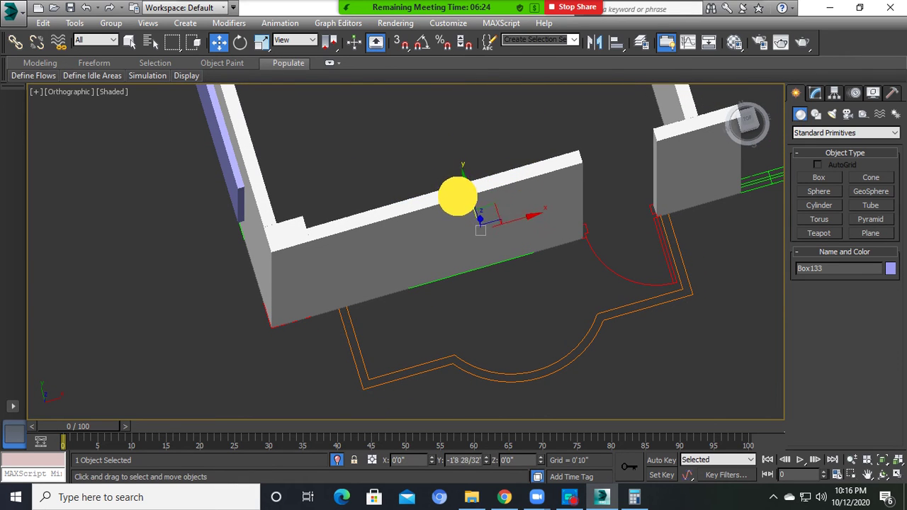
{"action": "middle_click_drag", "start_coordinate": [567, 229], "coordinate": [390, 222], "text": "alt"}
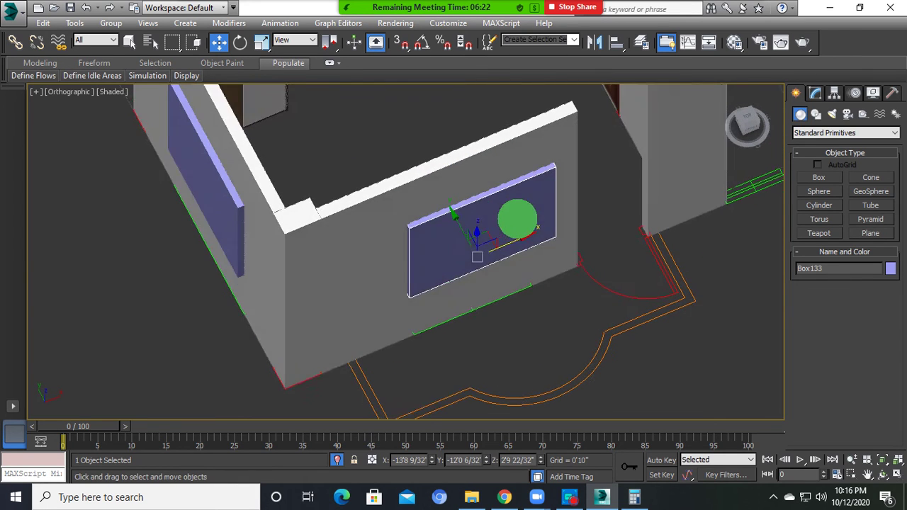
- Cut a window opening through the front wall with a ProBoolean subtracting the blue box
{"action": "left_click", "coordinate": [834, 134]}
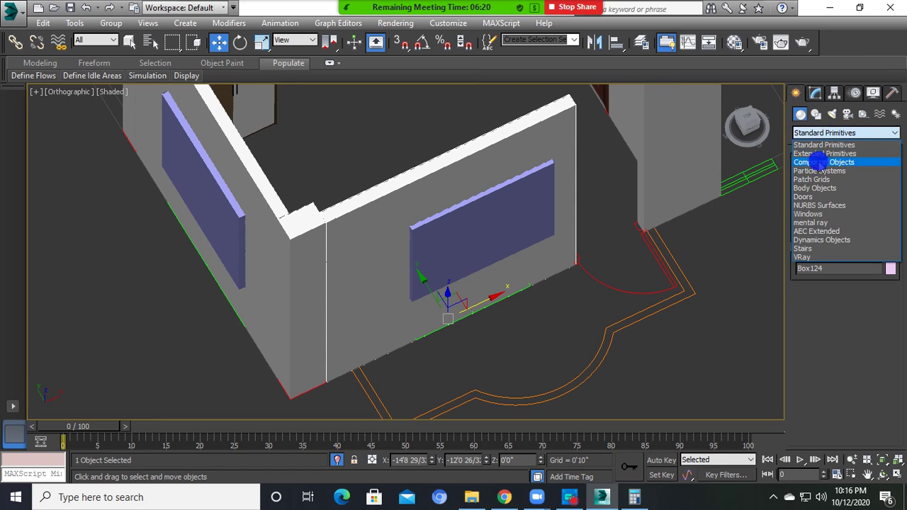
{"action": "left_click", "coordinate": [832, 160]}
{"action": "left_click", "coordinate": [826, 248]}
{"action": "left_click", "coordinate": [822, 318]}
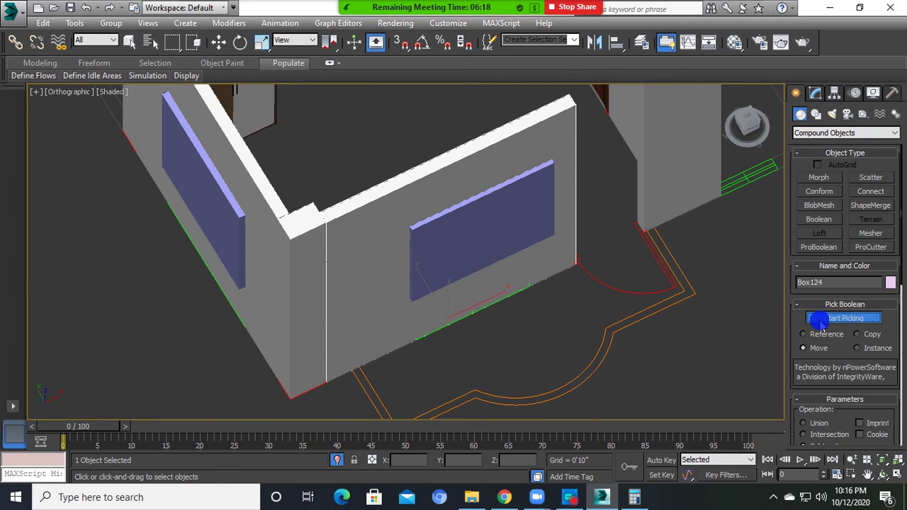
{"action": "left_click", "coordinate": [513, 222]}
- Cut the side wall's opening with a second ProBoolean using its blue box
{"action": "middle_click_drag", "start_coordinate": [512, 218], "coordinate": [233, 222], "text": "alt"}
{"action": "left_click", "coordinate": [234, 223]}
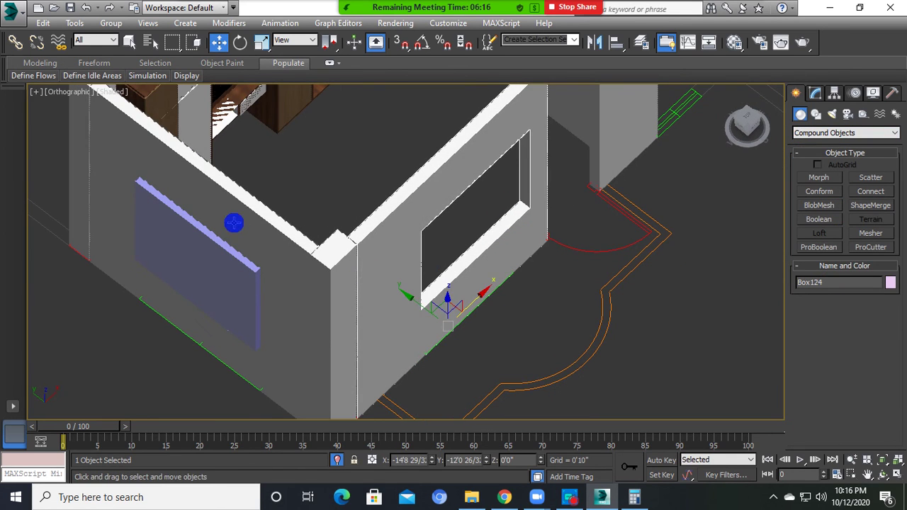
{"action": "left_click", "coordinate": [822, 247]}
{"action": "left_click", "coordinate": [840, 318]}
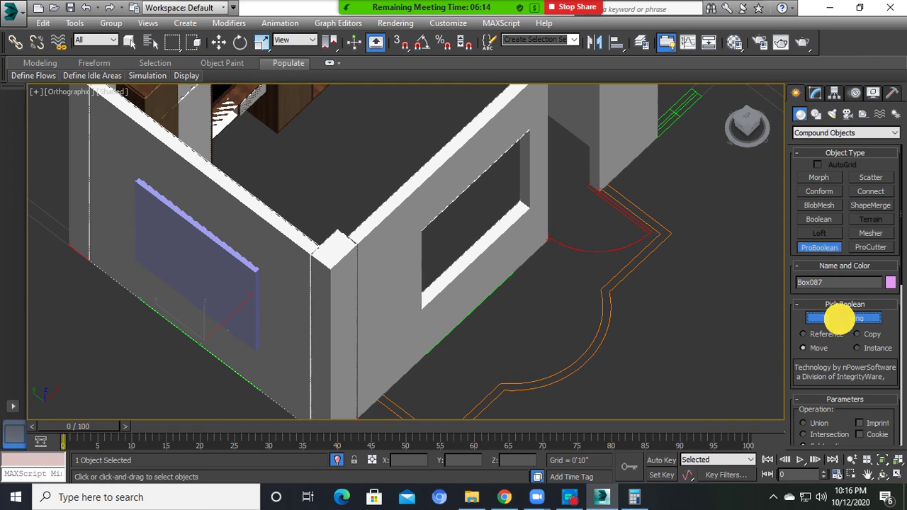
{"action": "left_click", "coordinate": [233, 297]}
{"action": "key", "text": "w"}
- Select the front wall with the window and the corner wall
{"action": "scroll", "coordinate": [375, 274], "scroll_direction": "down", "scroll_amount": 5}
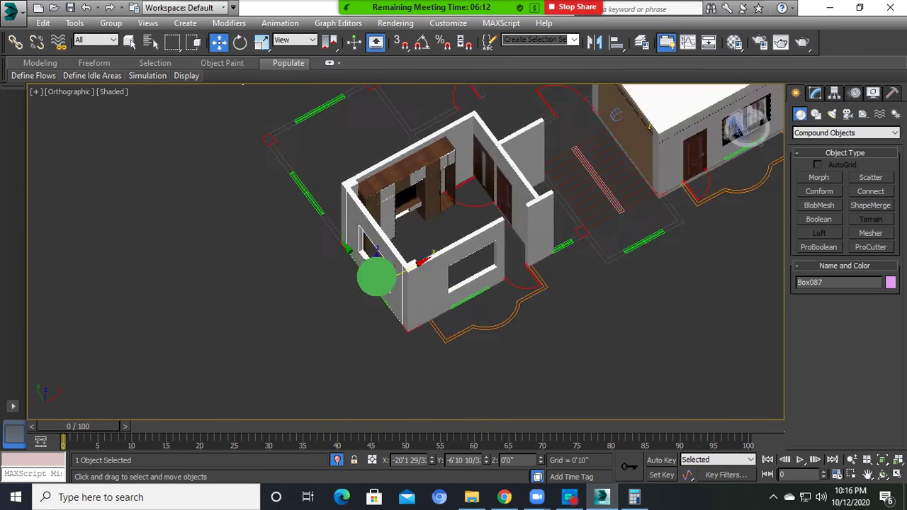
{"action": "middle_click_drag", "start_coordinate": [375, 274], "coordinate": [369, 273], "text": "alt"}
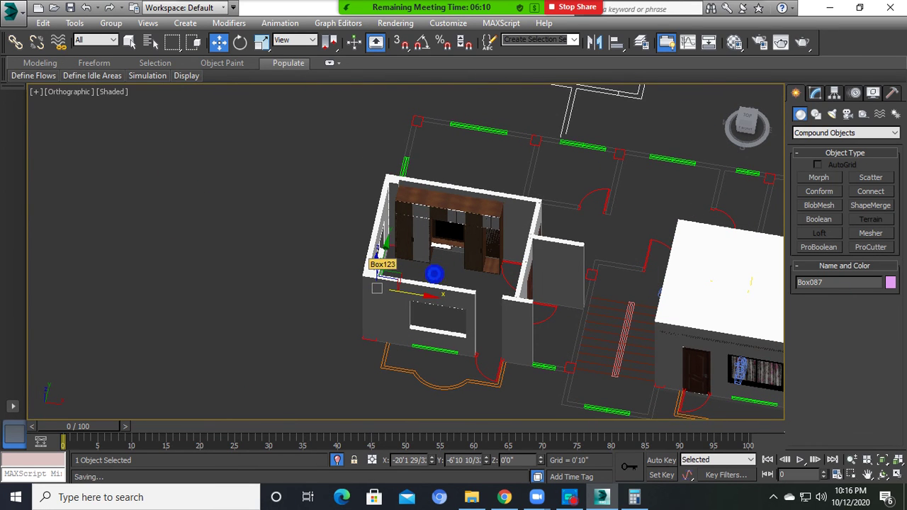
{"action": "scroll", "coordinate": [434, 273], "scroll_direction": "up", "scroll_amount": 2}
{"action": "middle_click_drag", "start_coordinate": [439, 278], "coordinate": [376, 233], "text": "alt"}
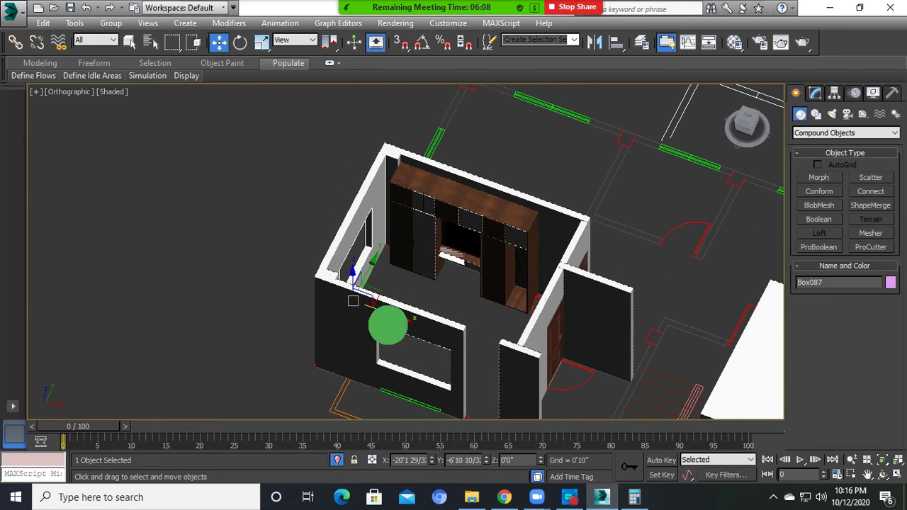
{"action": "left_click", "coordinate": [376, 233]}
{"action": "left_click", "coordinate": [374, 183]}
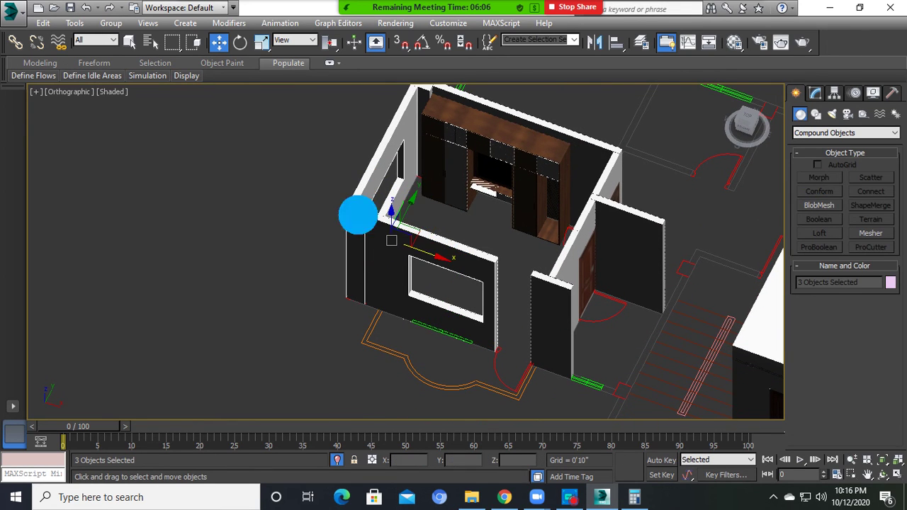
- Orbit to the cabinet wall and inspect the upper cabinet panels, then clear the selection
{"action": "right_click", "coordinate": [356, 210]}
{"action": "left_click", "coordinate": [399, 176]}
{"action": "mouse_move", "coordinate": [399, 176]}
{"action": "middle_mouse_down", "text": "alt"}
{"action": "mouse_move", "coordinate": [506, 182]}
{"action": "mouse_move", "coordinate": [442, 332]}
{"action": "middle_mouse_up", "text": "alt"}
{"action": "scroll", "coordinate": [508, 182], "scroll_direction": "up", "scroll_amount": 3}
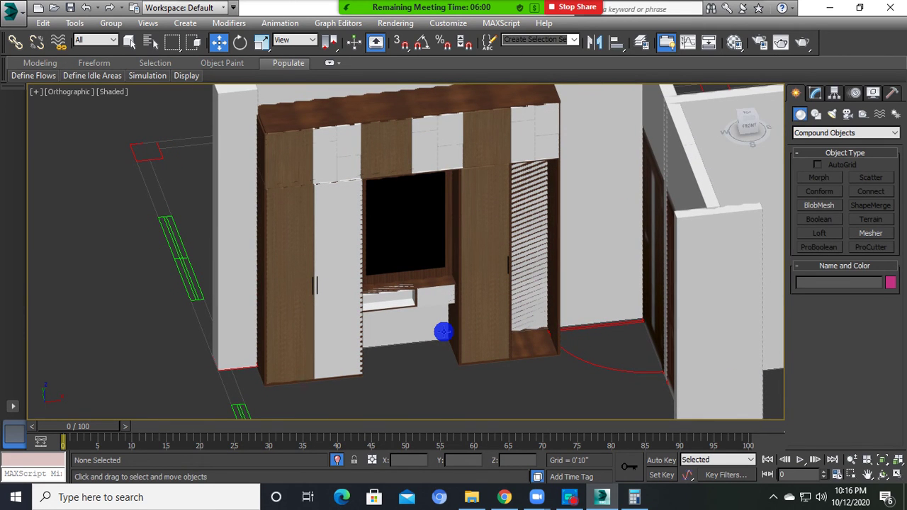
{"action": "middle_click_drag", "start_coordinate": [454, 321], "coordinate": [425, 304], "text": "alt"}
{"action": "scroll", "coordinate": [439, 253], "scroll_direction": "up", "scroll_amount": 2}
{"action": "middle_click_drag", "start_coordinate": [439, 253], "coordinate": [338, 199]}
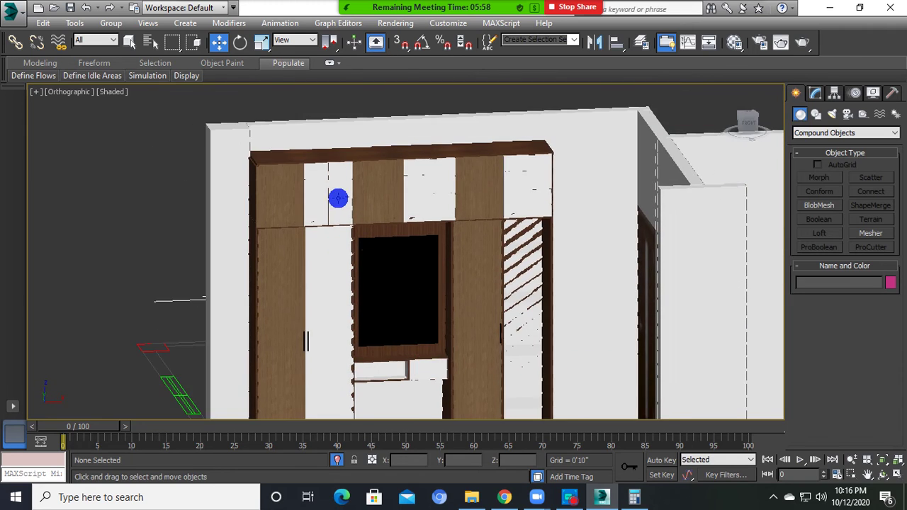
{"action": "scroll", "coordinate": [321, 199], "scroll_direction": "up", "scroll_amount": 2}
{"action": "left_click", "coordinate": [322, 199]}
{"action": "mouse_move", "coordinate": [33, 75]}
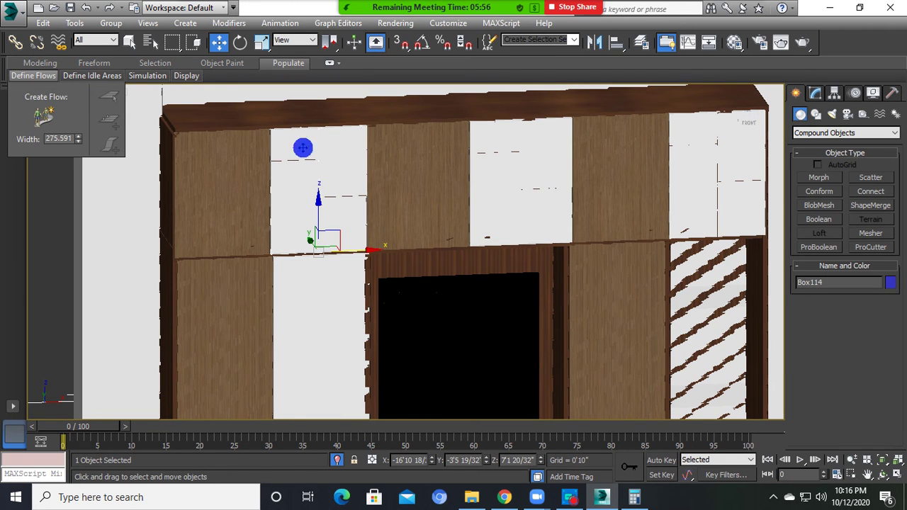
{"action": "middle_click_drag", "start_coordinate": [283, 214], "coordinate": [237, 220], "text": "alt"}
{"action": "scroll", "coordinate": [237, 221], "scroll_direction": "down", "scroll_amount": 5}
{"action": "left_click", "coordinate": [109, 108]}
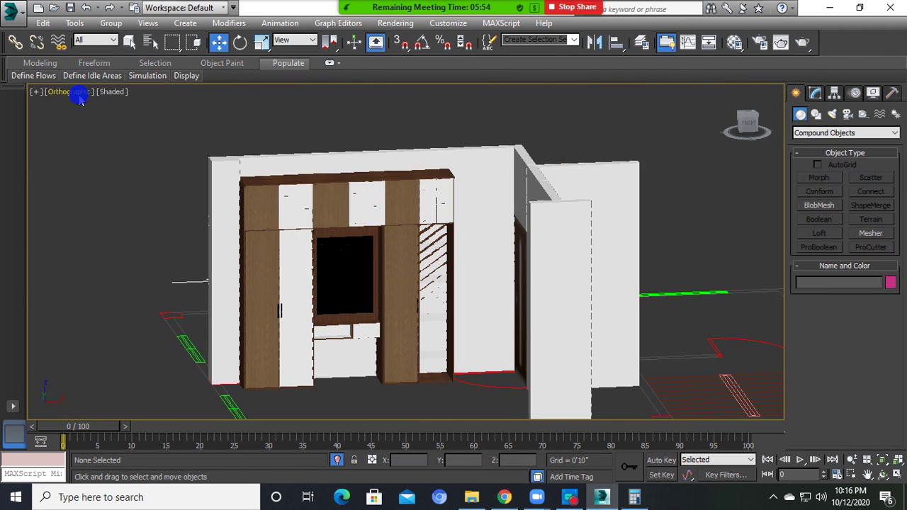
- Switch the viewport to Perspective and zoom in on the wardrobe and TV unit wall
{"action": "left_click", "coordinate": [80, 101]}
{"action": "left_click", "coordinate": [112, 139]}
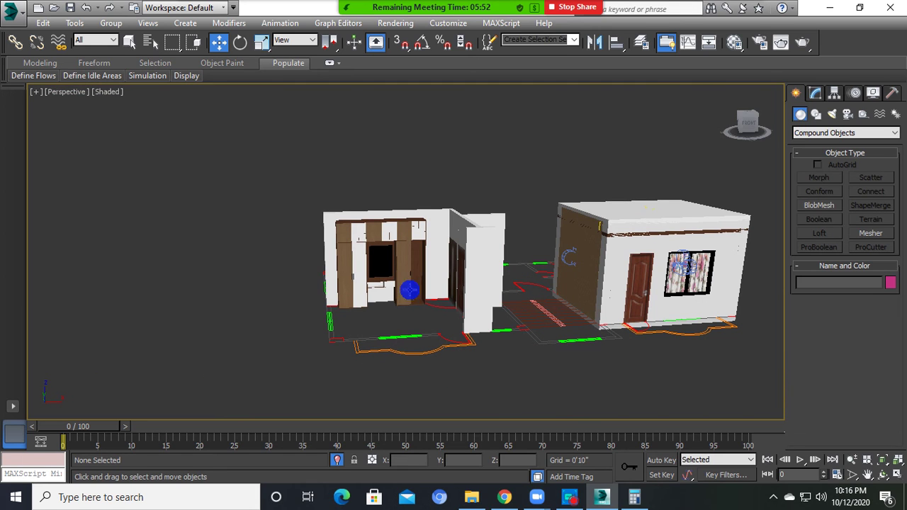
{"action": "left_click", "coordinate": [852, 460]}
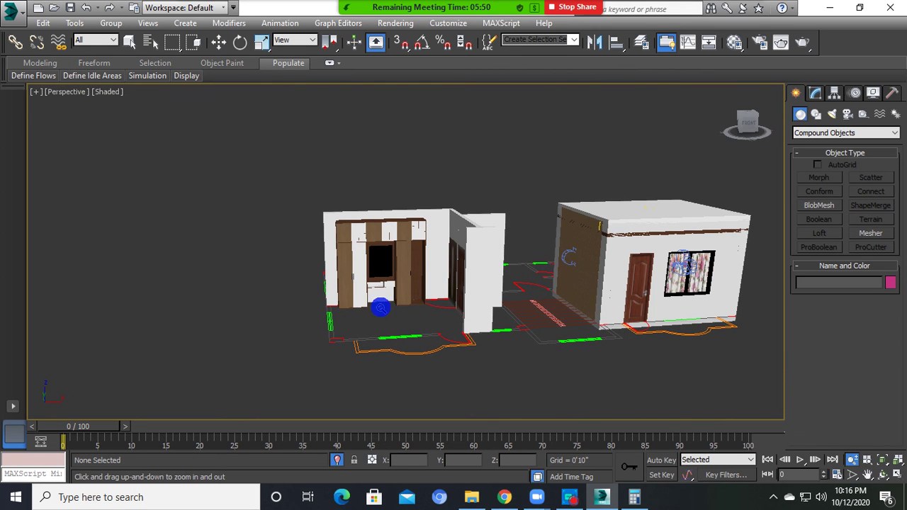
{"action": "left_click_drag", "start_coordinate": [379, 309], "coordinate": [379, 135]}
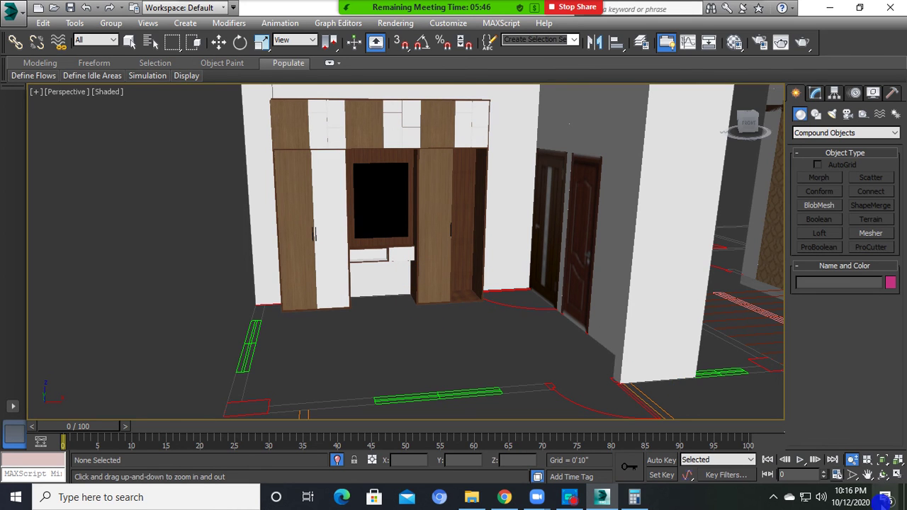
{"action": "scroll", "coordinate": [440, 283], "scroll_direction": "down", "scroll_amount": 2}
{"action": "scroll", "coordinate": [425, 220], "scroll_direction": "up", "scroll_amount": 5}
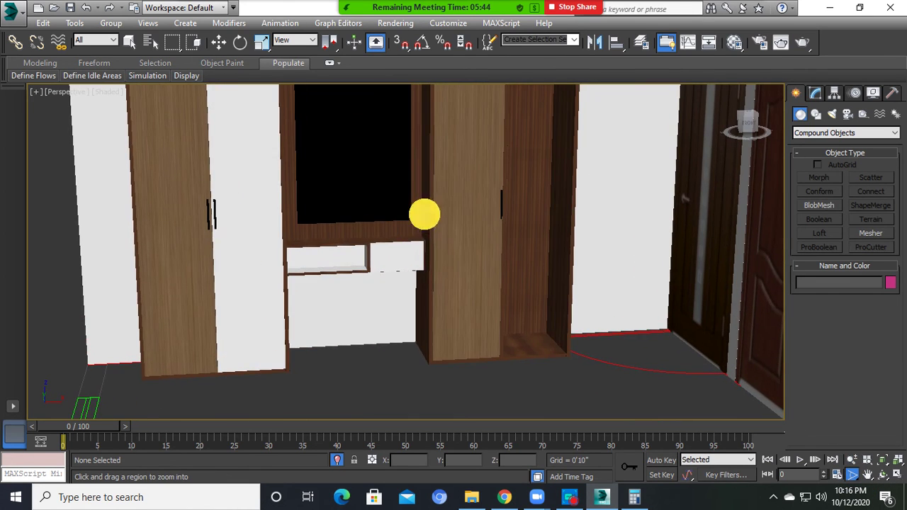
{"action": "scroll", "coordinate": [450, 329], "scroll_direction": "down", "scroll_amount": 3}
{"action": "scroll", "coordinate": [433, 195], "scroll_direction": "down", "scroll_amount": 3}
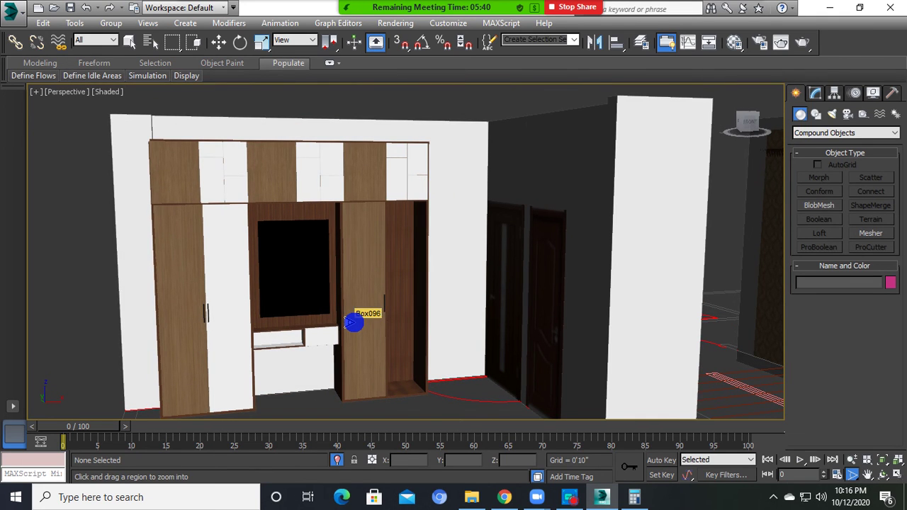
{"action": "middle_click_drag", "start_coordinate": [353, 323], "coordinate": [328, 325], "text": "alt"}
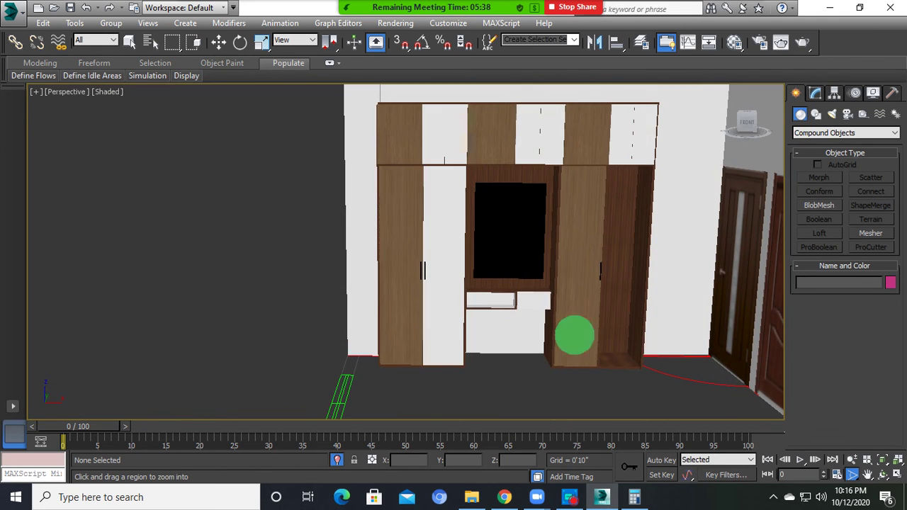
{"action": "mouse_move", "coordinate": [553, 320]}
{"action": "middle_mouse_down", "text": "ctrl+alt"}
{"action": "mouse_move", "coordinate": [587, 299]}
{"action": "mouse_move", "coordinate": [589, 172]}
{"action": "mouse_move", "coordinate": [584, 312]}
{"action": "mouse_move", "coordinate": [593, 306]}
{"action": "middle_mouse_up", "text": "ctrl+alt"}
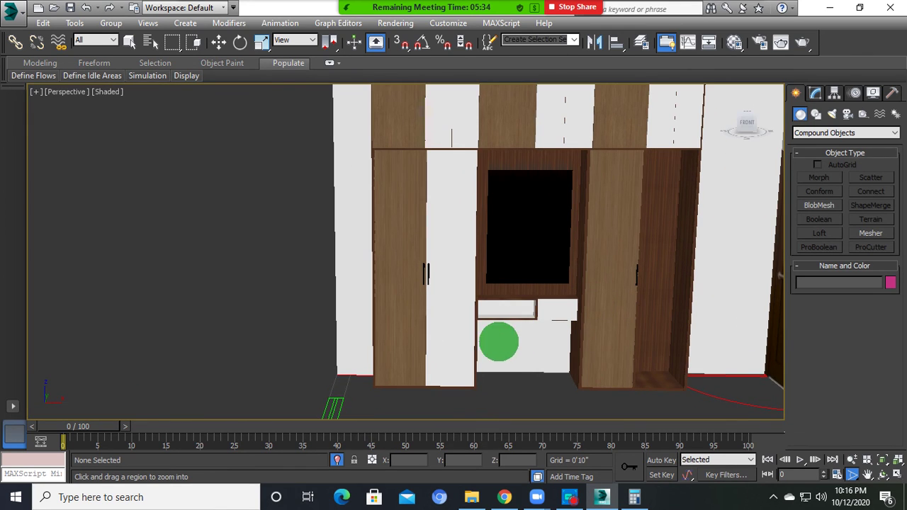
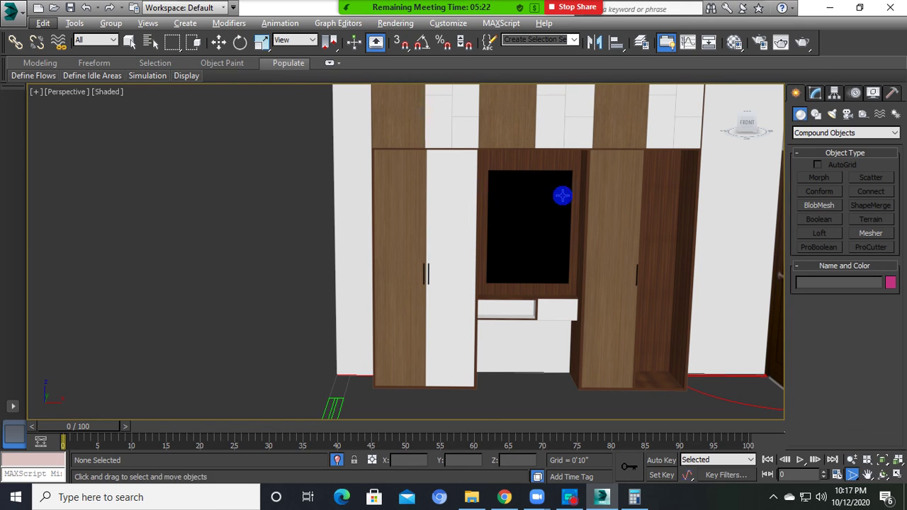
- With the Move tool, select the TV panel, door handle, door Box093 and cabinet panel Box102
{"action": "key", "text": "w"}
{"action": "left_click", "coordinate": [489, 199]}
{"action": "left_click", "coordinate": [426, 276]}
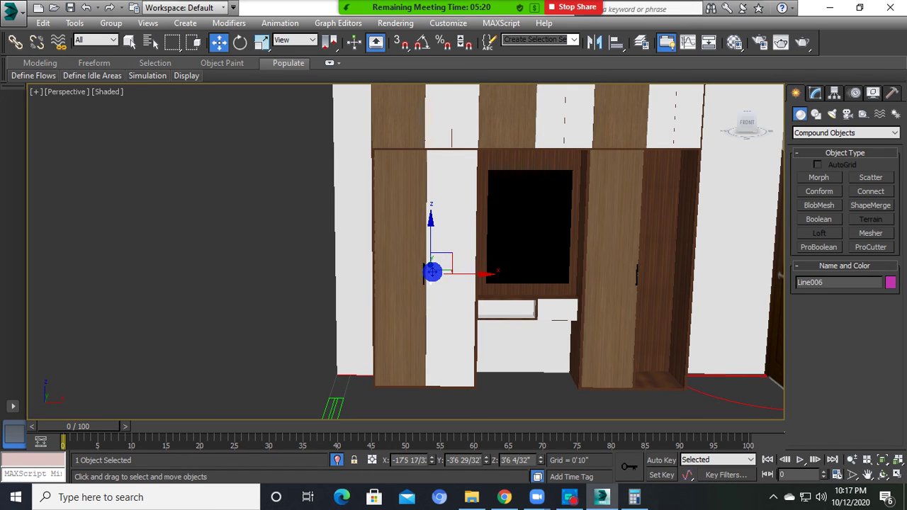
{"action": "left_click", "coordinate": [546, 239]}
{"action": "left_click", "coordinate": [433, 270]}
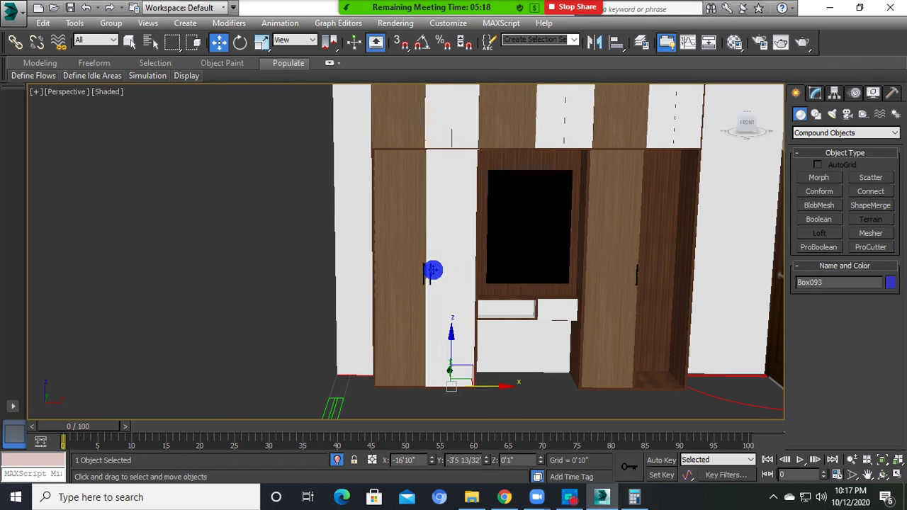
{"action": "left_click", "coordinate": [611, 224]}
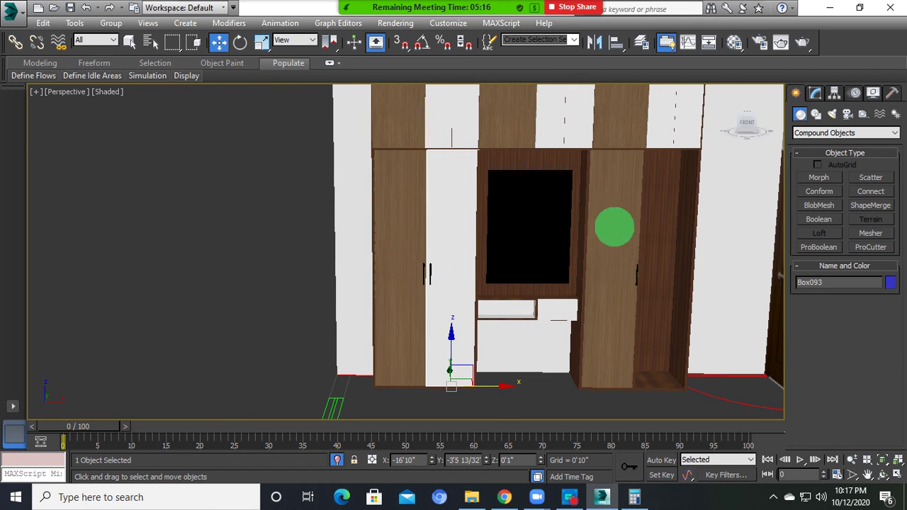
- Check Group003 and panel Box111 in wireframe, try lowering Box111, then open the viewport's view-type menu
{"action": "key", "text": "F3"}
{"action": "left_click", "coordinate": [660, 279]}
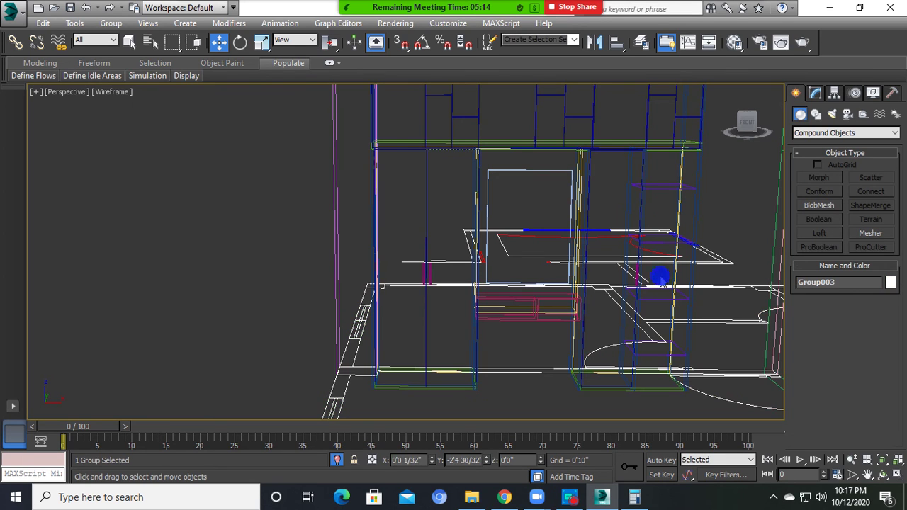
{"action": "left_click", "coordinate": [659, 197]}
{"action": "key", "text": "F3"}
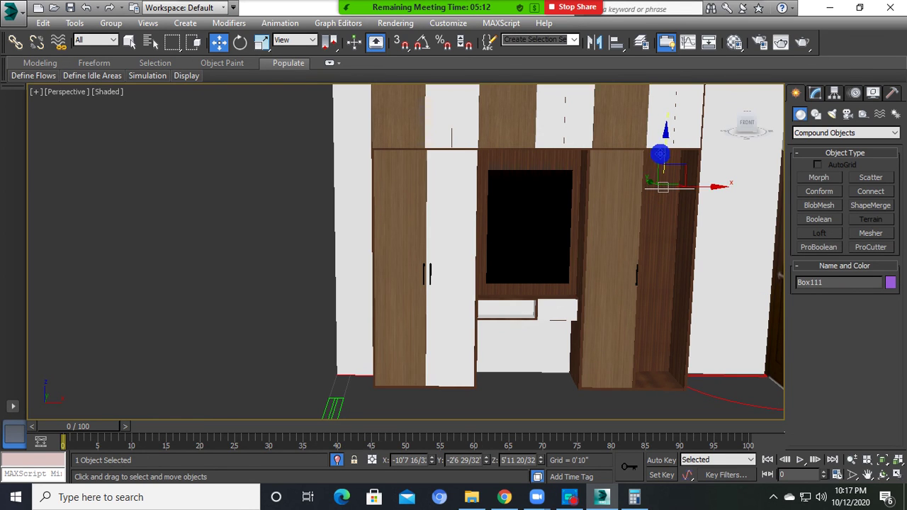
{"action": "left_click_drag", "start_coordinate": [659, 154], "coordinate": [666, 168]}
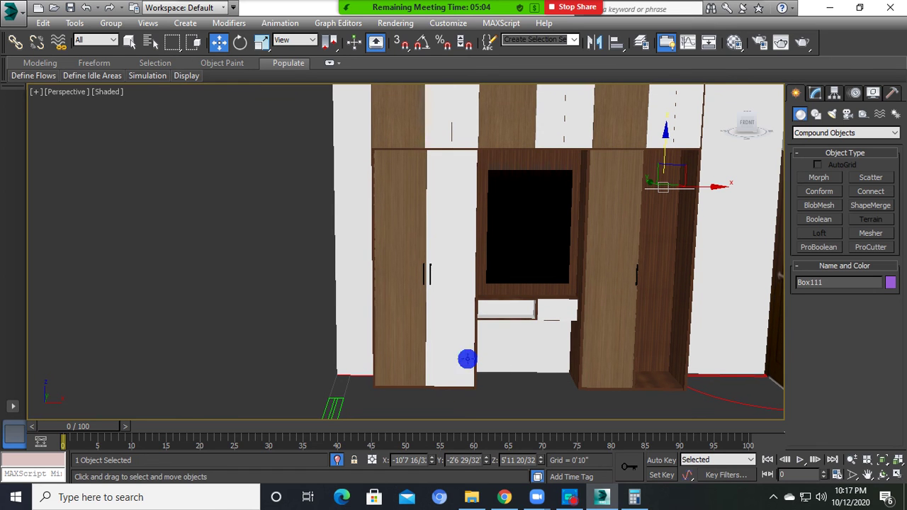
{"action": "left_click", "coordinate": [71, 91]}
- Switch the viewport to Orthographic and zoom out on the wardrobe
{"action": "left_click", "coordinate": [105, 150]}
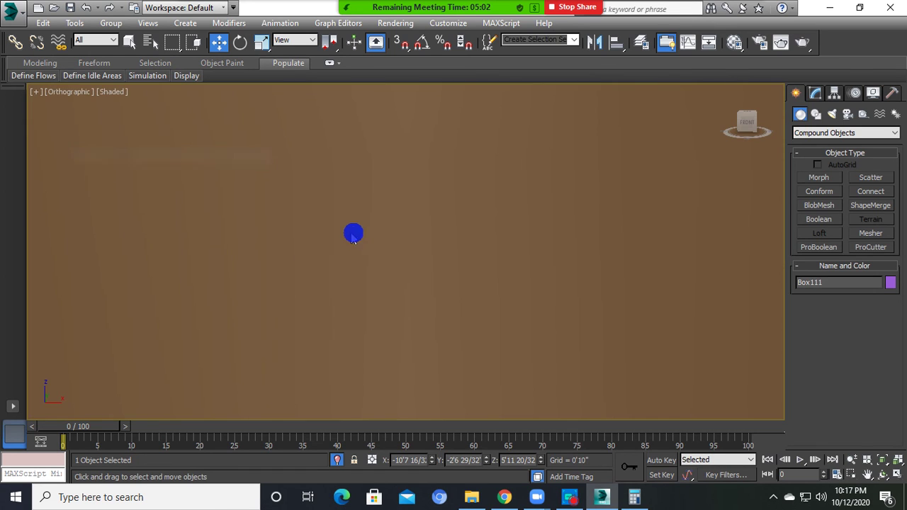
{"action": "scroll", "coordinate": [358, 233], "scroll_direction": "down", "scroll_amount": 2}
{"action": "scroll", "coordinate": [368, 247], "scroll_direction": "down", "scroll_amount": 3}
{"action": "scroll", "coordinate": [373, 251], "scroll_direction": "down", "scroll_amount": 5}
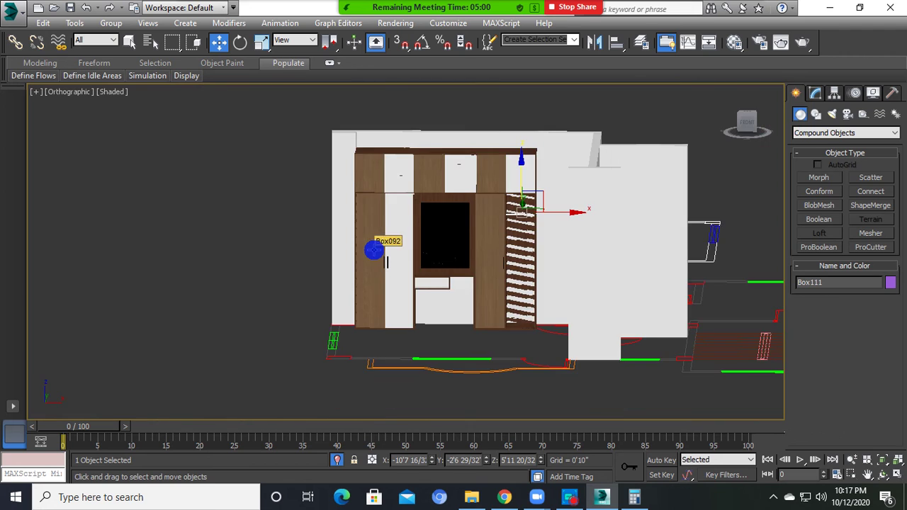
{"action": "scroll", "coordinate": [371, 248], "scroll_direction": "down", "scroll_amount": 1}
{"action": "scroll", "coordinate": [389, 255], "scroll_direction": "up", "scroll_amount": 3}
- Select door panels Box093 and Box092 while orbiting to view the wardrobe's front, left side and back
{"action": "left_click", "coordinate": [389, 255]}
{"action": "mouse_move", "coordinate": [389, 255]}
{"action": "middle_mouse_down", "text": "alt"}
{"action": "mouse_move", "coordinate": [462, 245]}
{"action": "mouse_move", "coordinate": [391, 254]}
{"action": "mouse_move", "coordinate": [385, 310]}
{"action": "middle_mouse_up", "text": "alt"}
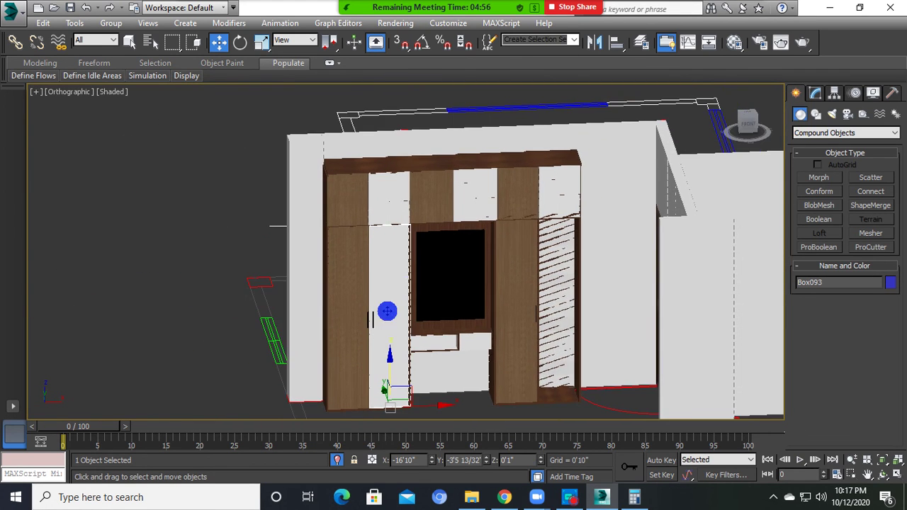
{"action": "scroll", "coordinate": [396, 239], "scroll_direction": "up", "scroll_amount": 2}
{"action": "scroll", "coordinate": [345, 168], "scroll_direction": "up", "scroll_amount": 2}
{"action": "scroll", "coordinate": [362, 202], "scroll_direction": "down", "scroll_amount": 2}
{"action": "middle_click_drag", "start_coordinate": [362, 203], "coordinate": [367, 170]}
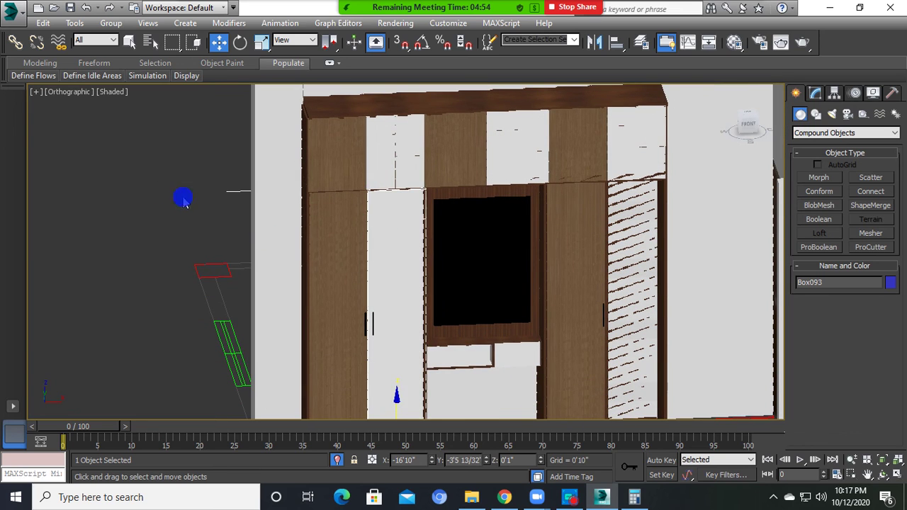
{"action": "left_click", "coordinate": [327, 265]}
{"action": "middle_click_drag", "start_coordinate": [341, 237], "coordinate": [267, 269], "text": "alt"}
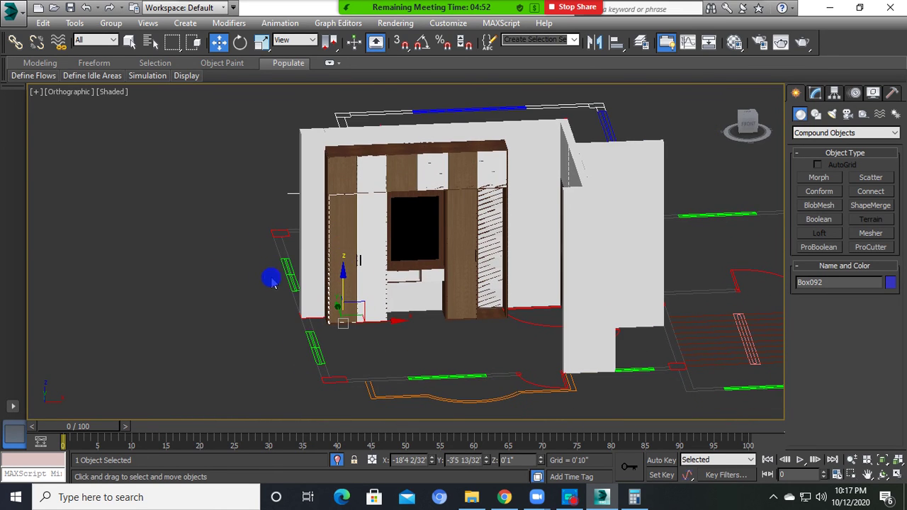
{"action": "scroll", "coordinate": [300, 288], "scroll_direction": "up", "scroll_amount": 2}
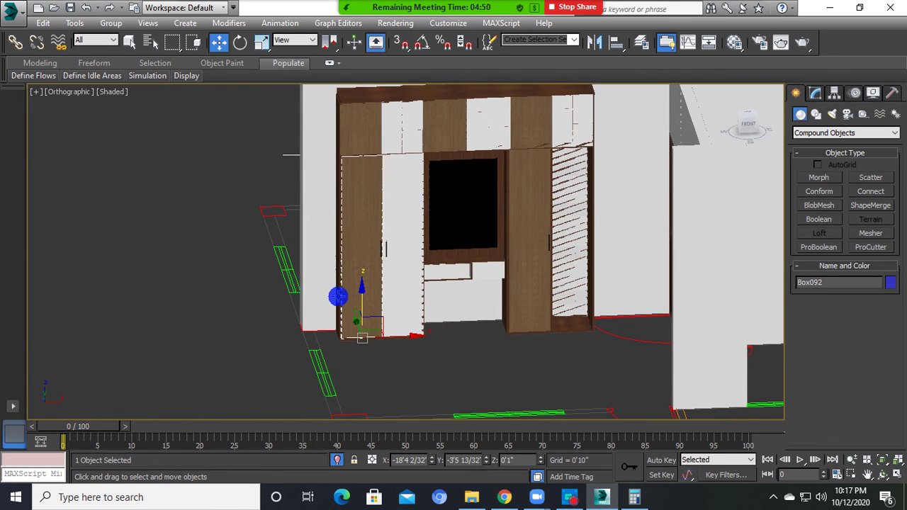
{"action": "mouse_move", "coordinate": [338, 295]}
{"action": "middle_mouse_down", "text": "alt"}
{"action": "mouse_move", "coordinate": [303, 338]}
{"action": "mouse_move", "coordinate": [339, 350]}
{"action": "mouse_move", "coordinate": [330, 373]}
{"action": "middle_mouse_up", "text": "alt"}
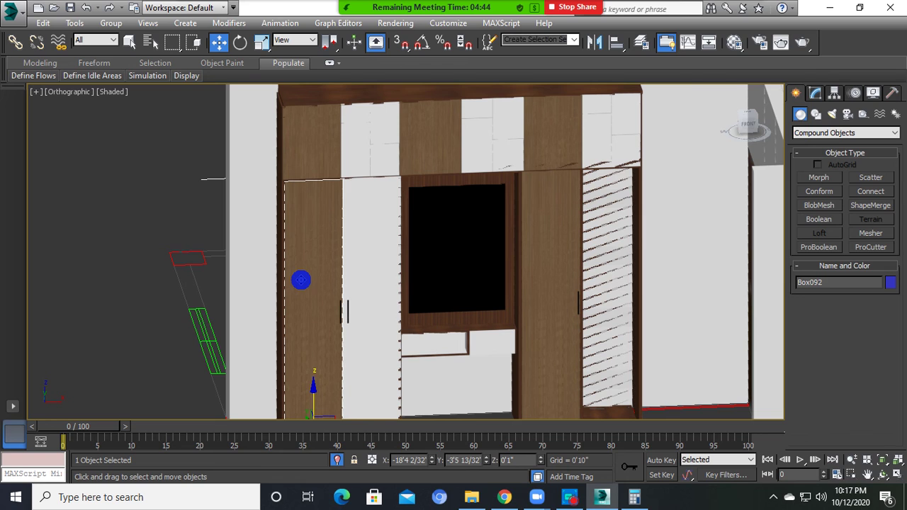
- Select upper panels Box115 and Box114, then right panels Box110 and Box096 with the whole wardrobe in view
{"action": "left_click", "coordinate": [306, 155]}
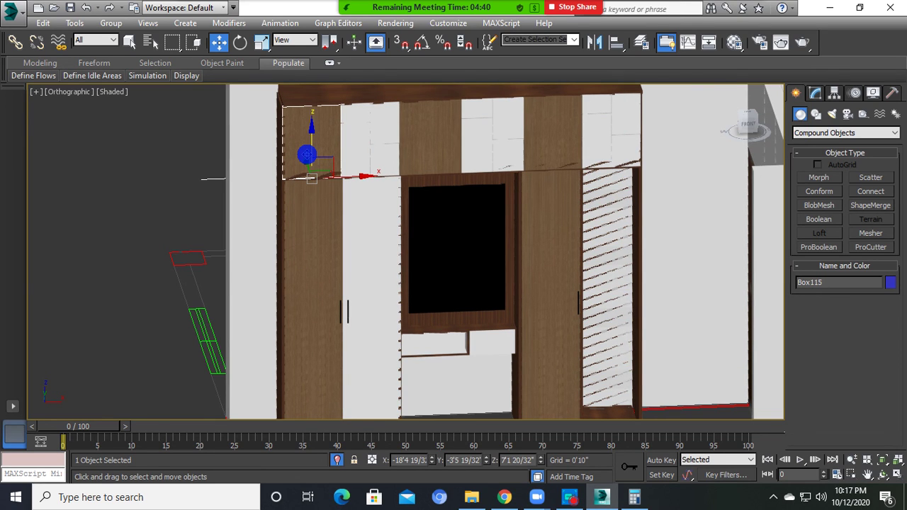
{"action": "left_click", "coordinate": [389, 145]}
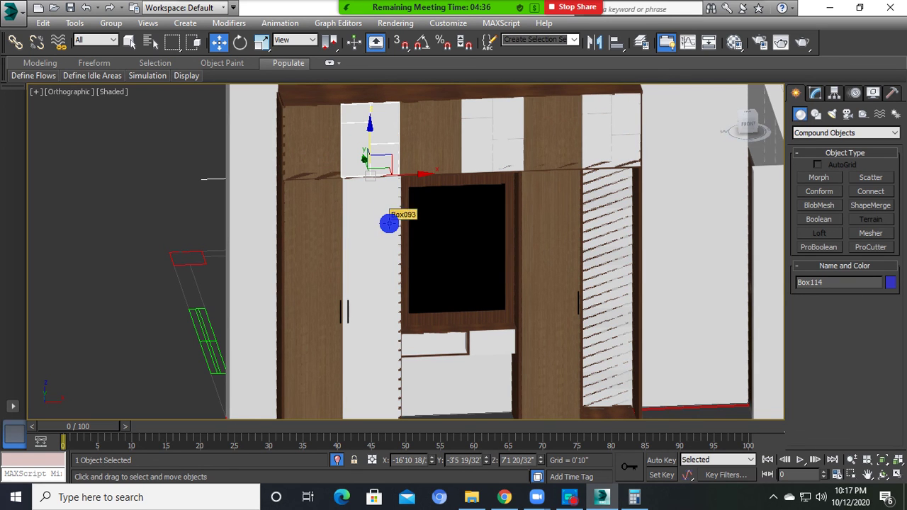
{"action": "scroll", "coordinate": [472, 229], "scroll_direction": "down", "scroll_amount": 3}
{"action": "middle_click_drag", "start_coordinate": [472, 229], "coordinate": [485, 269], "text": "alt"}
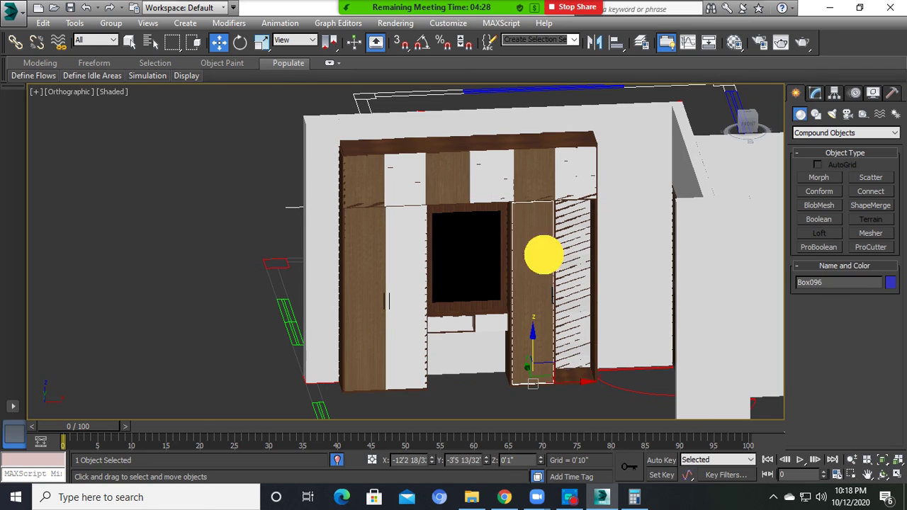
{"action": "left_click", "coordinate": [587, 257]}
{"action": "left_click", "coordinate": [518, 263]}
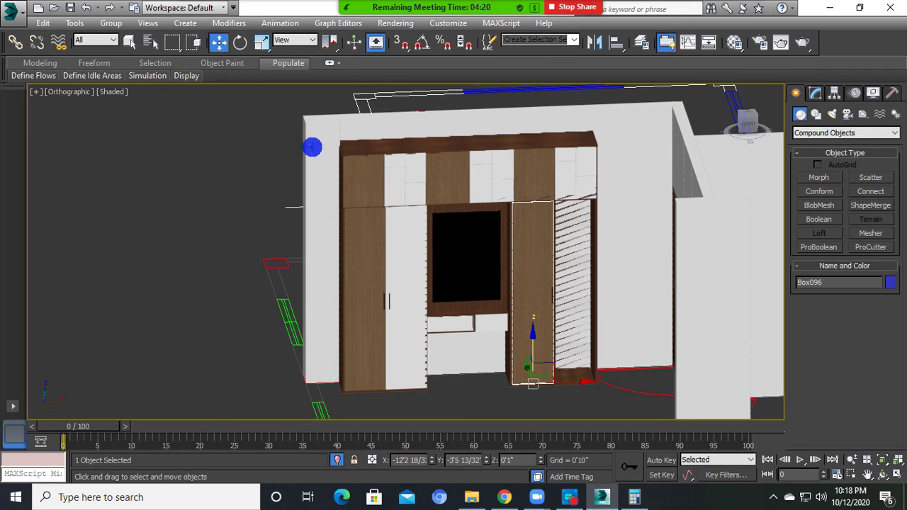
- Region-select the wardrobe parts, clear the selection, and orbit to look down on the cabinet front
{"action": "left_click_drag", "start_coordinate": [256, 112], "coordinate": [677, 236]}
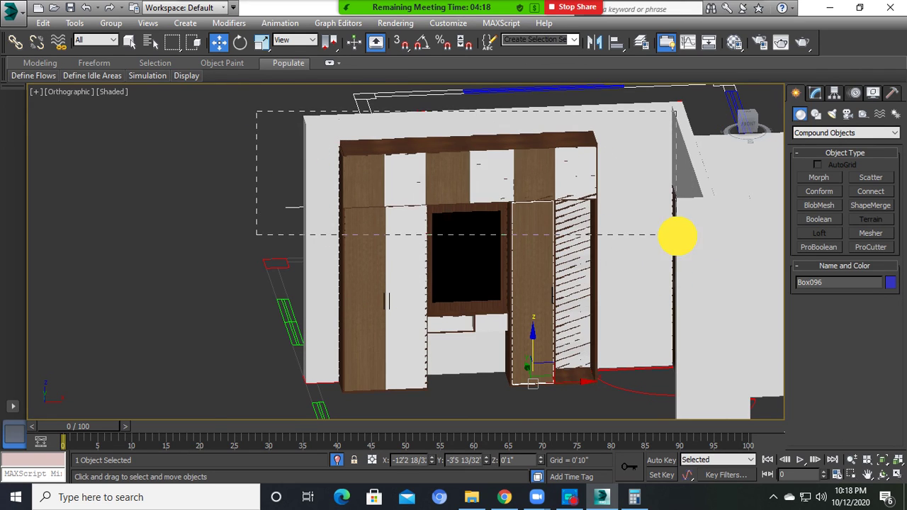
{"action": "left_click_drag", "start_coordinate": [236, 97], "coordinate": [654, 404]}
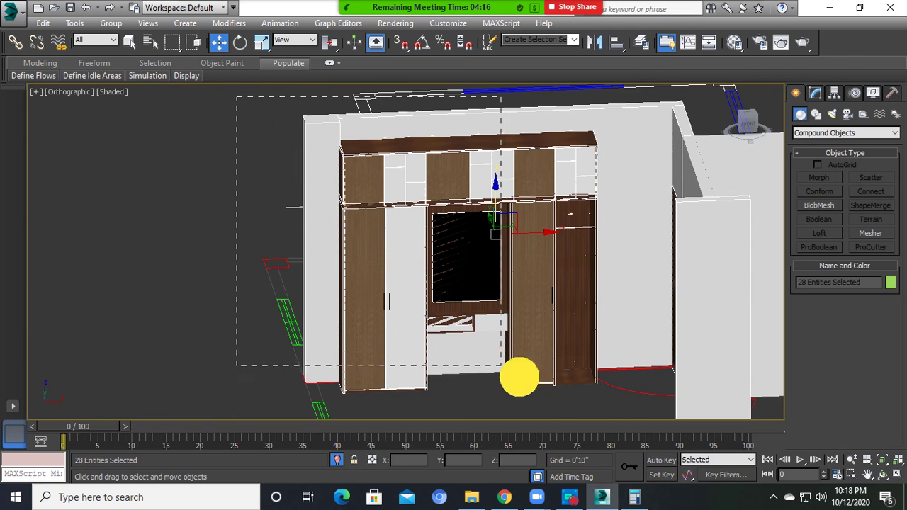
{"action": "left_click", "coordinate": [215, 121]}
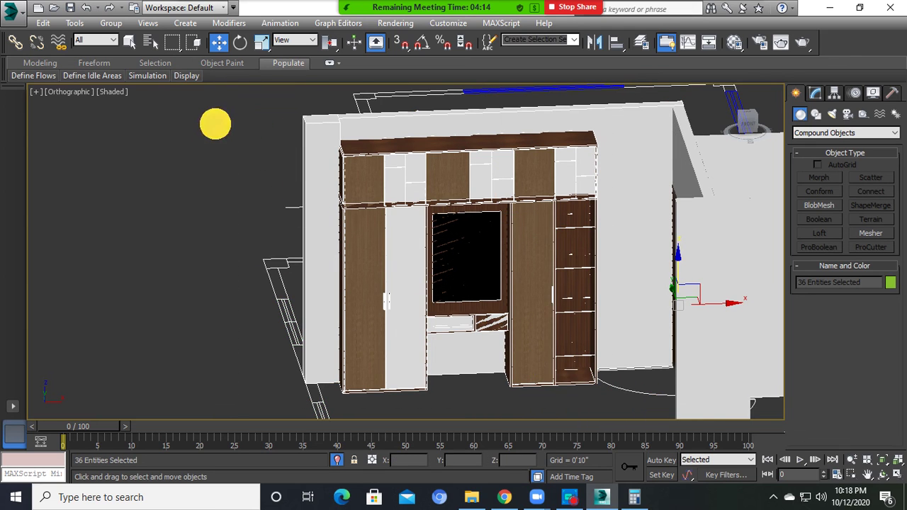
{"action": "right_click", "coordinate": [358, 186]}
{"action": "mouse_move", "coordinate": [390, 126]}
{"action": "middle_mouse_down", "text": "alt"}
{"action": "mouse_move", "coordinate": [260, 317]}
{"action": "mouse_move", "coordinate": [305, 279]}
{"action": "middle_mouse_up", "text": "alt"}
{"action": "left_click", "coordinate": [306, 280]}
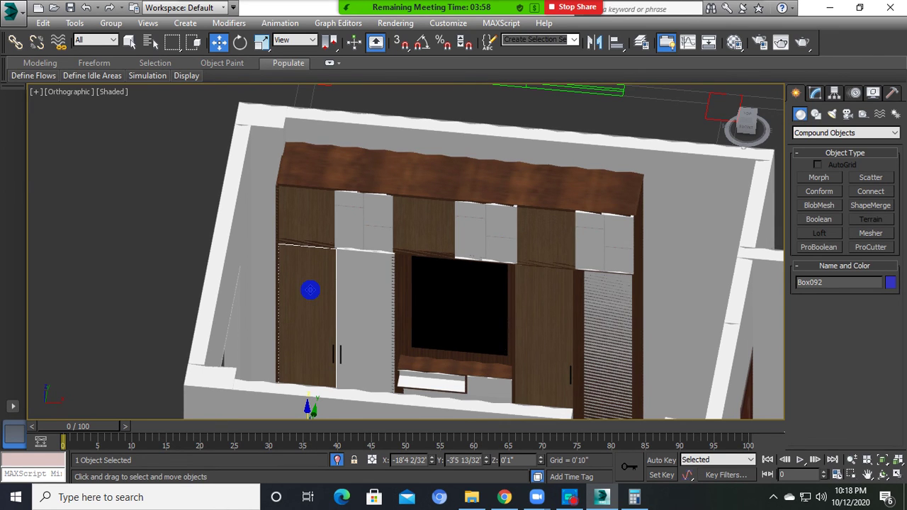
- Select the upper-left cabinet boxes and lower-left door in turn, then orbit out to a high room view
{"action": "left_click", "coordinate": [304, 226]}
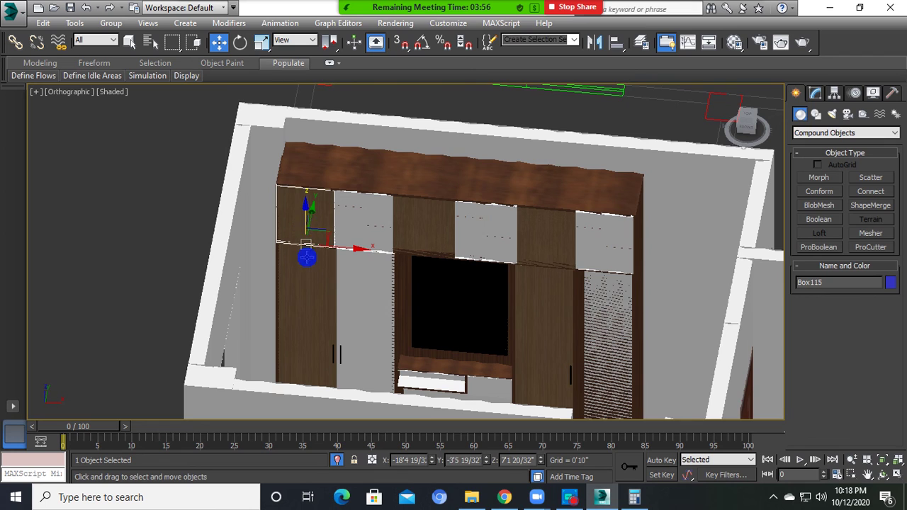
{"action": "left_click", "coordinate": [355, 299]}
{"action": "left_click", "coordinate": [356, 243]}
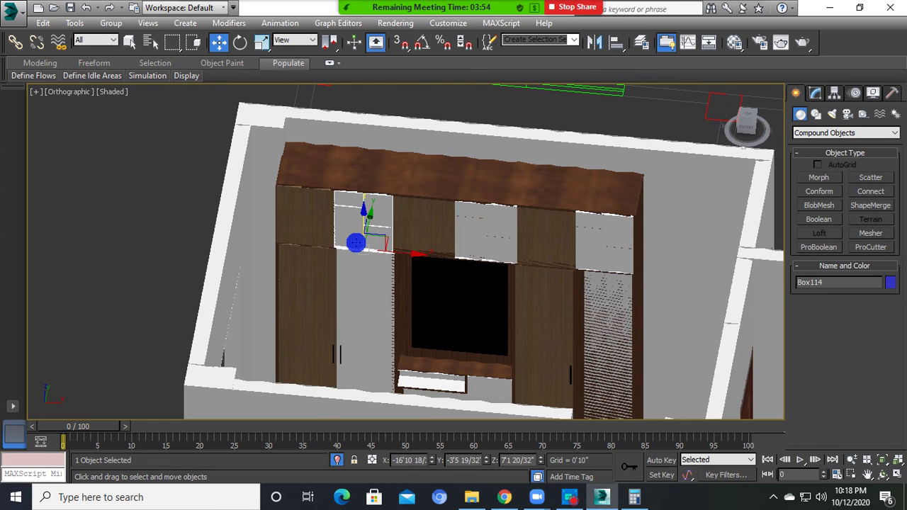
{"action": "left_click", "coordinate": [315, 227]}
{"action": "left_click", "coordinate": [325, 289]}
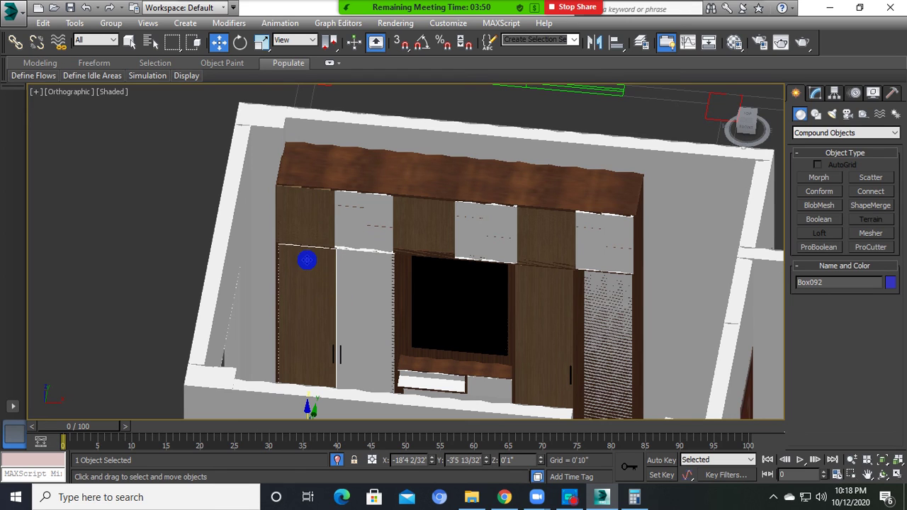
{"action": "left_click", "coordinate": [313, 238]}
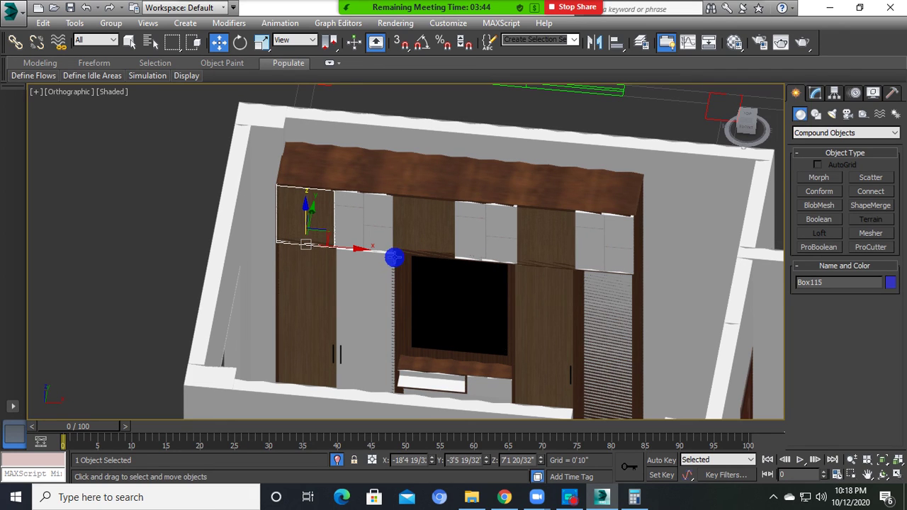
{"action": "left_click", "coordinate": [467, 239]}
{"action": "mouse_move", "coordinate": [508, 323]}
{"action": "middle_mouse_down", "text": "alt"}
{"action": "mouse_move", "coordinate": [543, 308]}
{"action": "mouse_move", "coordinate": [563, 283]}
{"action": "middle_mouse_up", "text": "alt"}
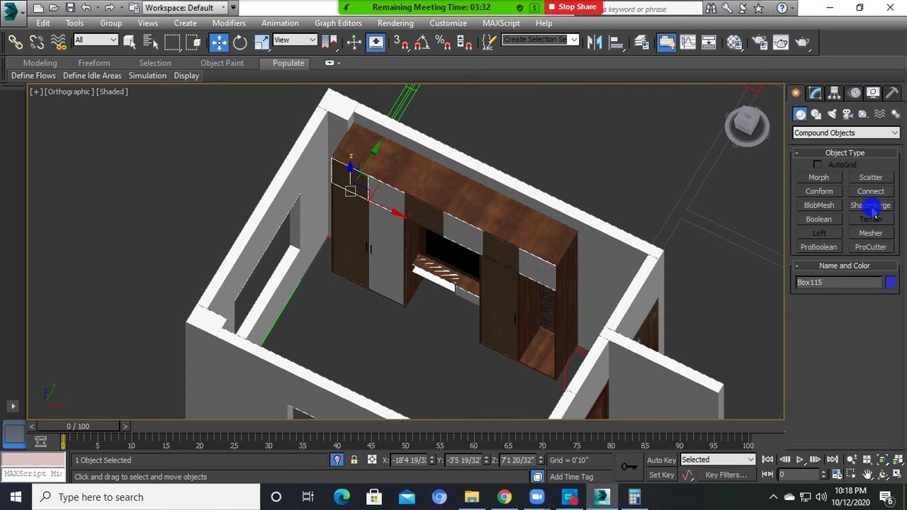
- Choose Standard Primitives, start the Box tool, and turn on vertex snapping
{"action": "left_click", "coordinate": [815, 132]}
{"action": "left_click", "coordinate": [822, 141]}
{"action": "left_click", "coordinate": [820, 177]}
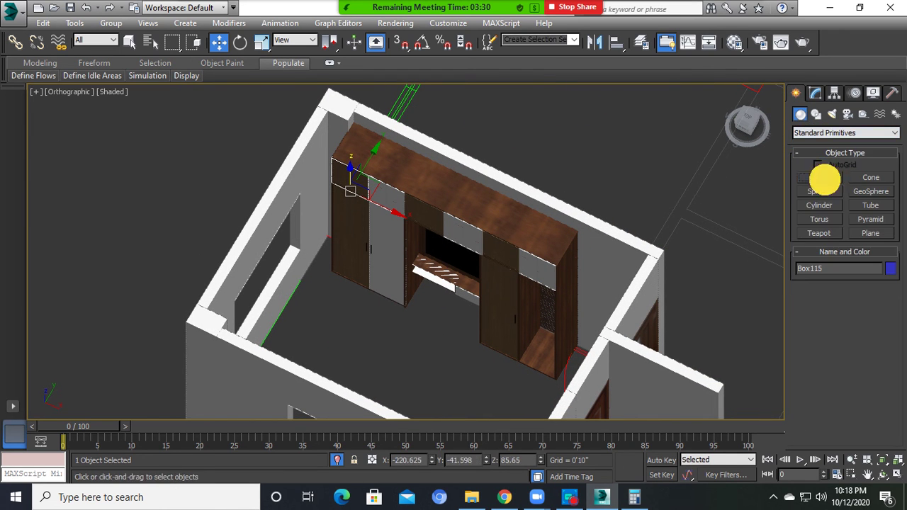
{"action": "key", "text": "s"}
- Draw a test box on top of the wall, then delete it
{"action": "mouse_move", "coordinate": [580, 232]}
{"action": "left_mouse_down"}
{"action": "mouse_move", "coordinate": [530, 319]}
{"action": "mouse_move", "coordinate": [560, 259]}
{"action": "left_mouse_up"}
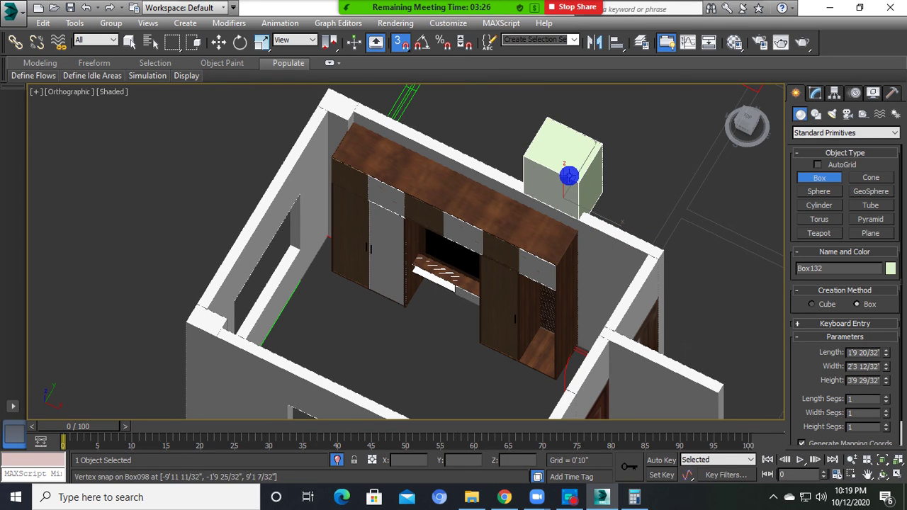
{"action": "key", "text": "w"}
{"action": "key", "text": "Delete"}
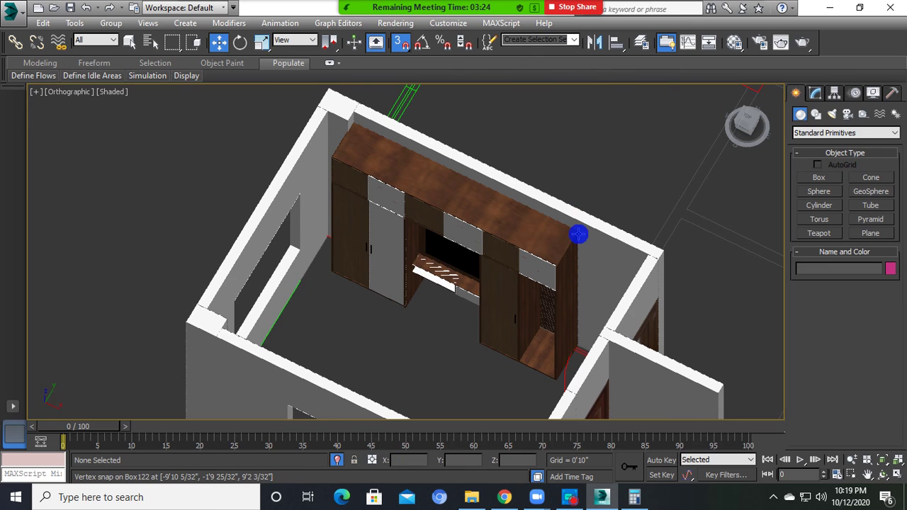
{"action": "scroll", "coordinate": [579, 234], "scroll_direction": "up", "scroll_amount": 3}
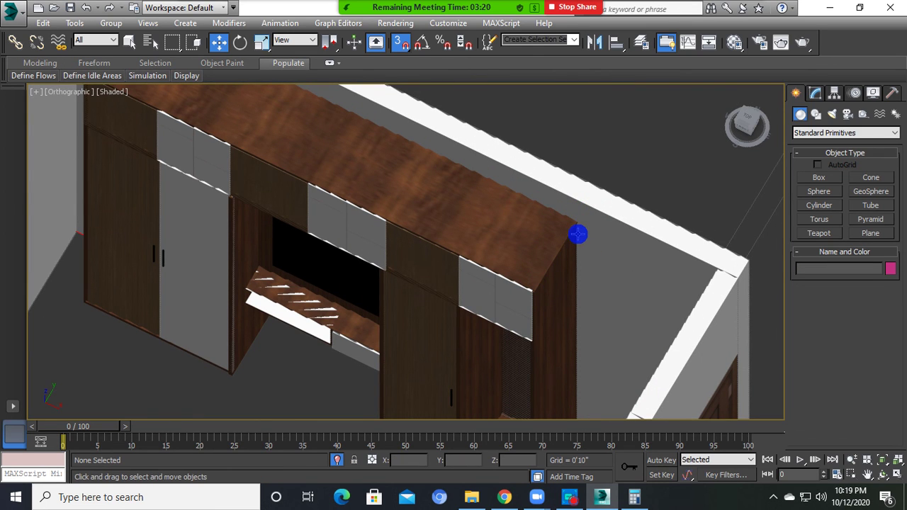
{"action": "scroll", "coordinate": [578, 234], "scroll_direction": "down", "scroll_amount": 4}
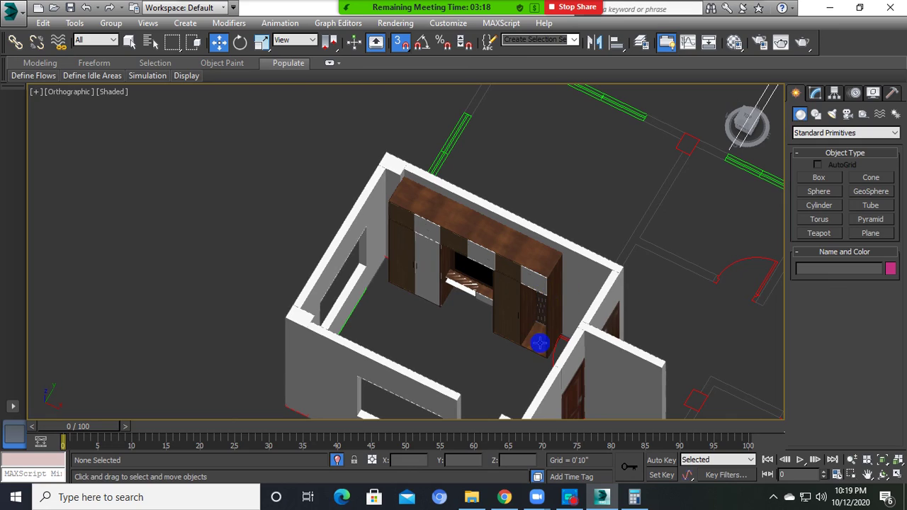
- Orbit around the room to a new high angle on the wardrobe wall
{"action": "mouse_move", "coordinate": [540, 343]}
{"action": "middle_mouse_down", "text": "alt"}
{"action": "mouse_move", "coordinate": [545, 352]}
{"action": "mouse_move", "coordinate": [547, 324]}
{"action": "middle_mouse_up", "text": "alt"}
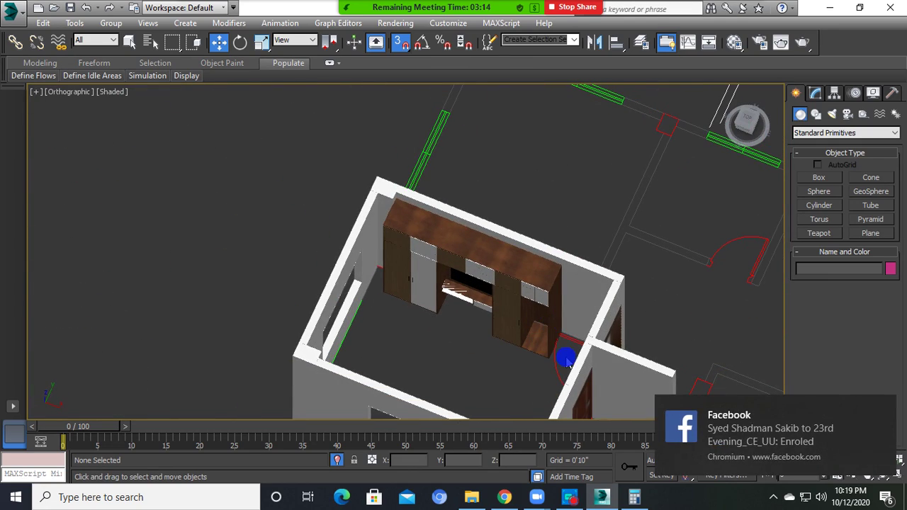
{"action": "middle_click_drag", "start_coordinate": [553, 360], "coordinate": [520, 334], "text": "alt"}
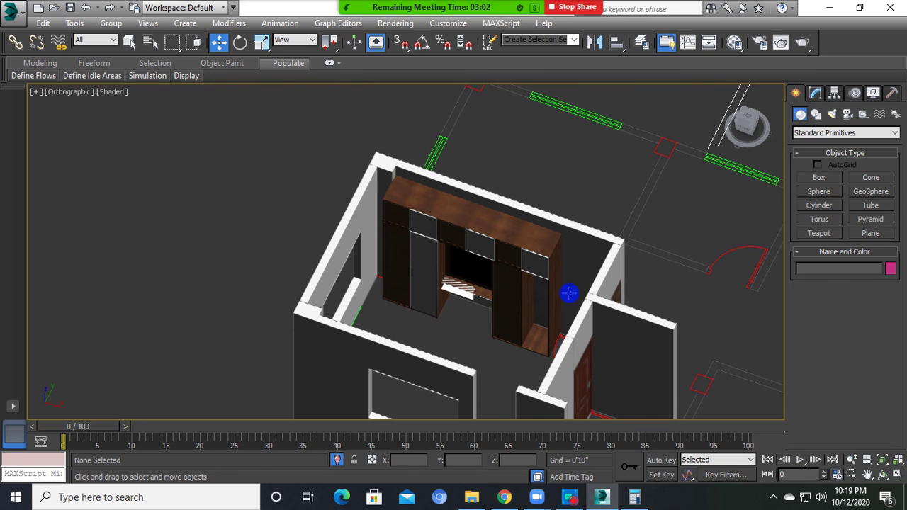
- Open the Zoom participants list, move it aside and hide it, then bring up the Captura window
{"action": "mouse_move", "coordinate": [401, 7]}
{"action": "left_click", "coordinate": [416, 15]}
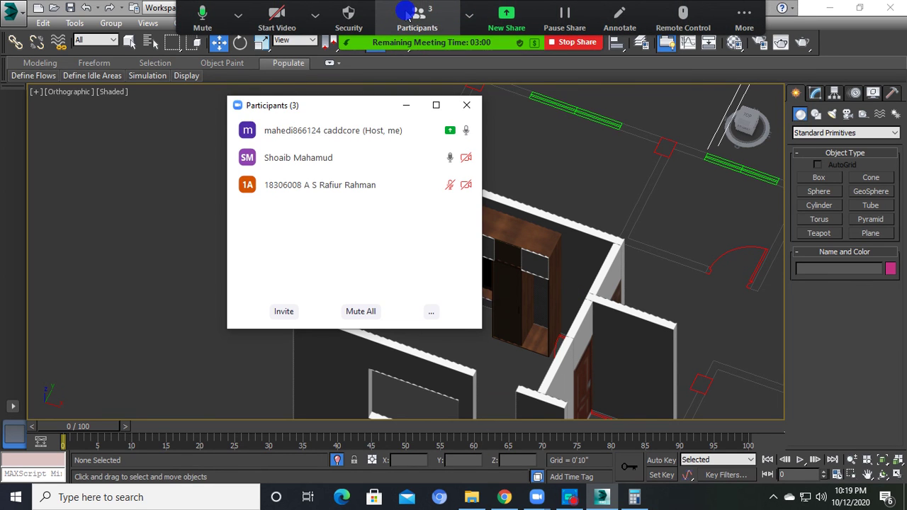
{"action": "left_click_drag", "start_coordinate": [347, 107], "coordinate": [373, 97]}
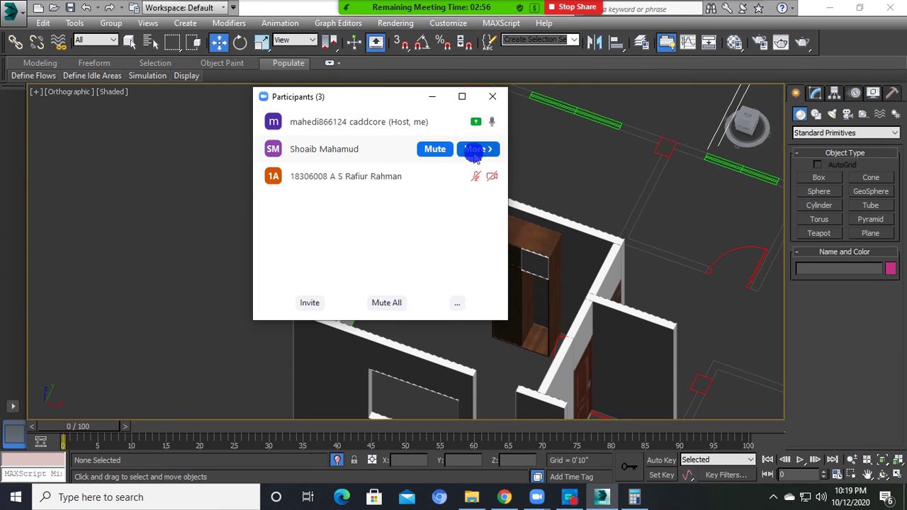
{"action": "left_click", "coordinate": [432, 96]}
{"action": "left_click", "coordinate": [569, 499]}
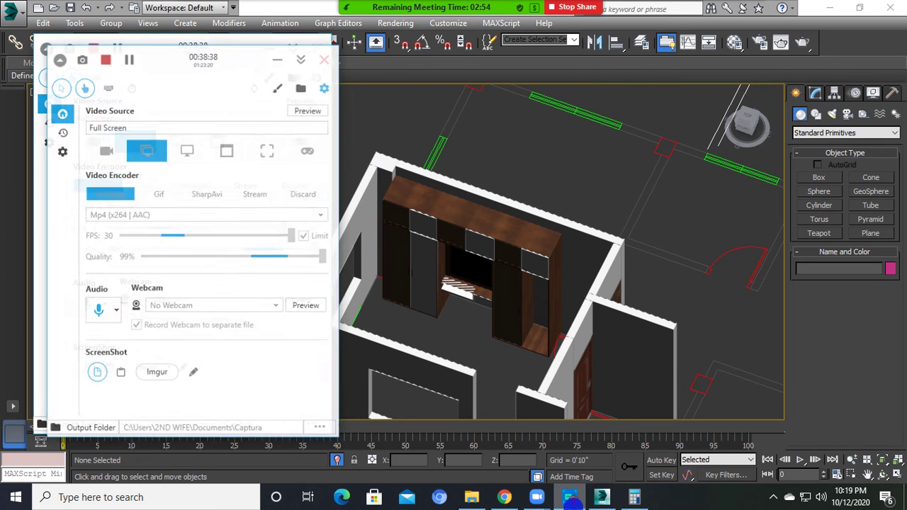